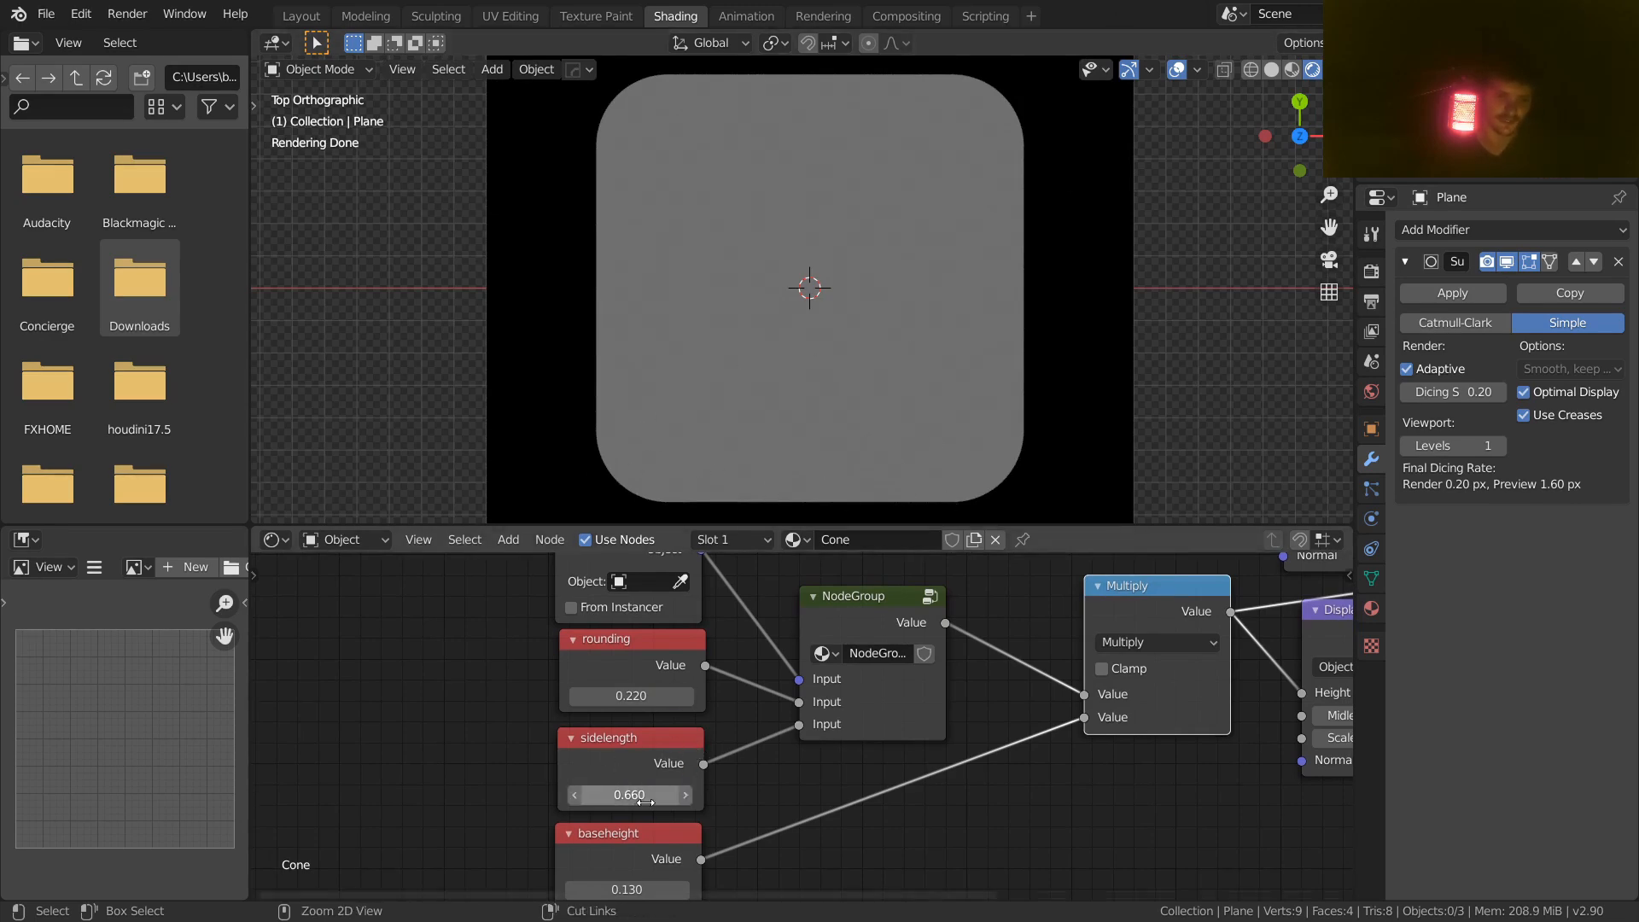
# Step: Set the sidelength value to 0.570 and link the Displacement and Diffuse BSDF outputs to the Material Output
pyautogui.moveTo(630, 795); pyautogui.dragTo(589, 795)
pyautogui.moveTo(1190, 683); pyautogui.dragTo(403, 718, button='middle')
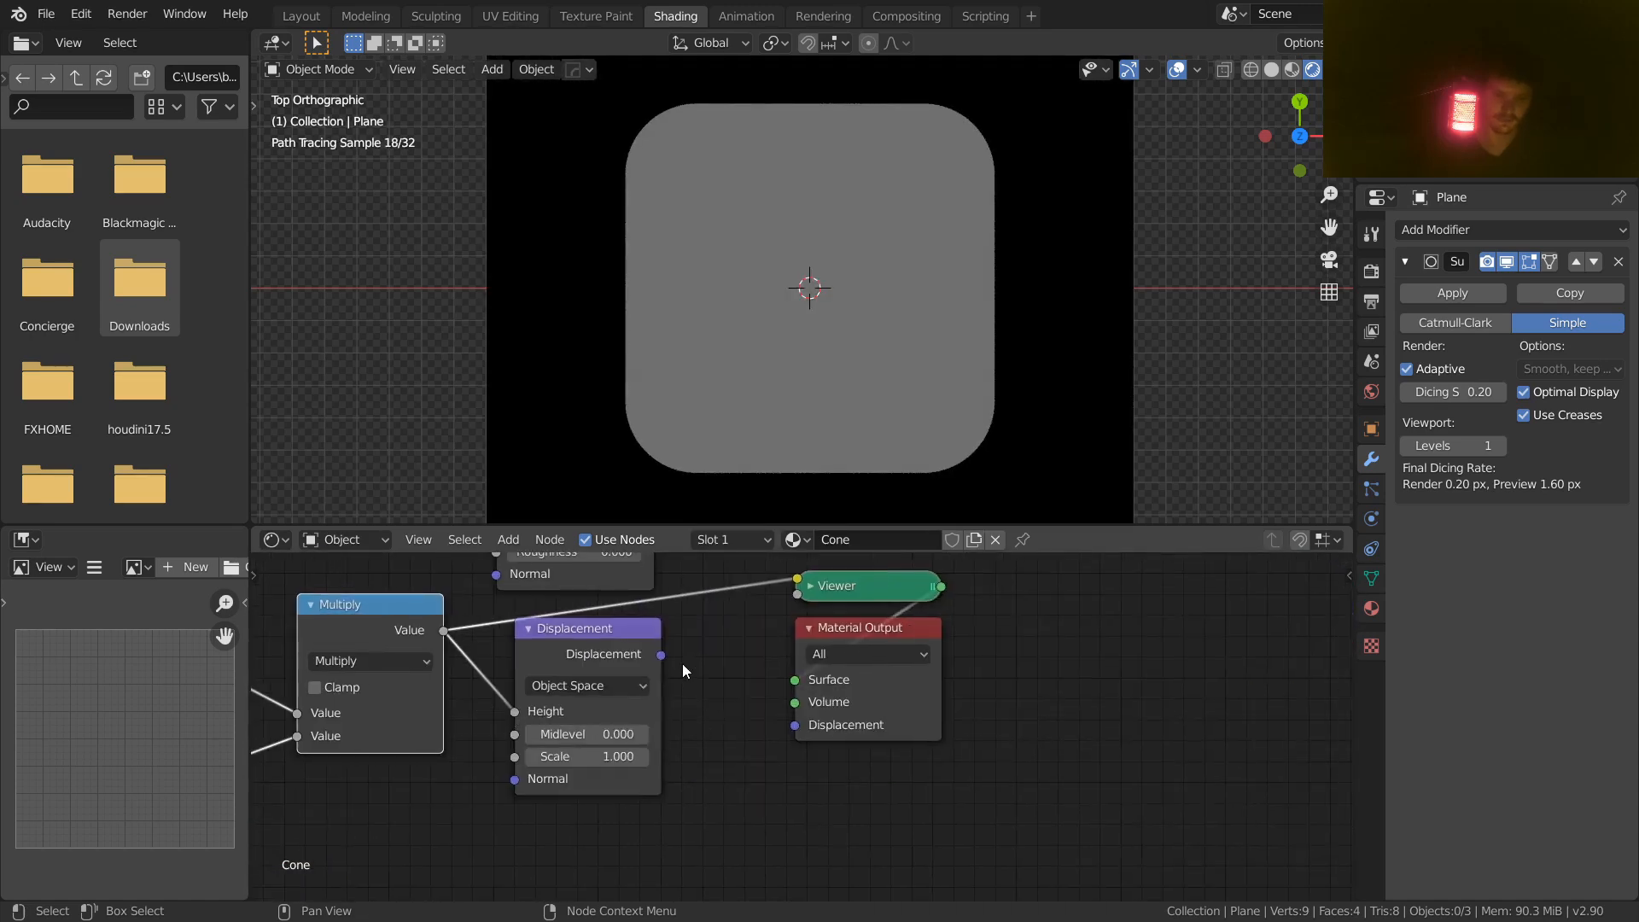
pyautogui.moveTo(661, 672); pyautogui.dragTo(795, 742)
pyautogui.moveTo(621, 661); pyautogui.dragTo(644, 815, button='middle')
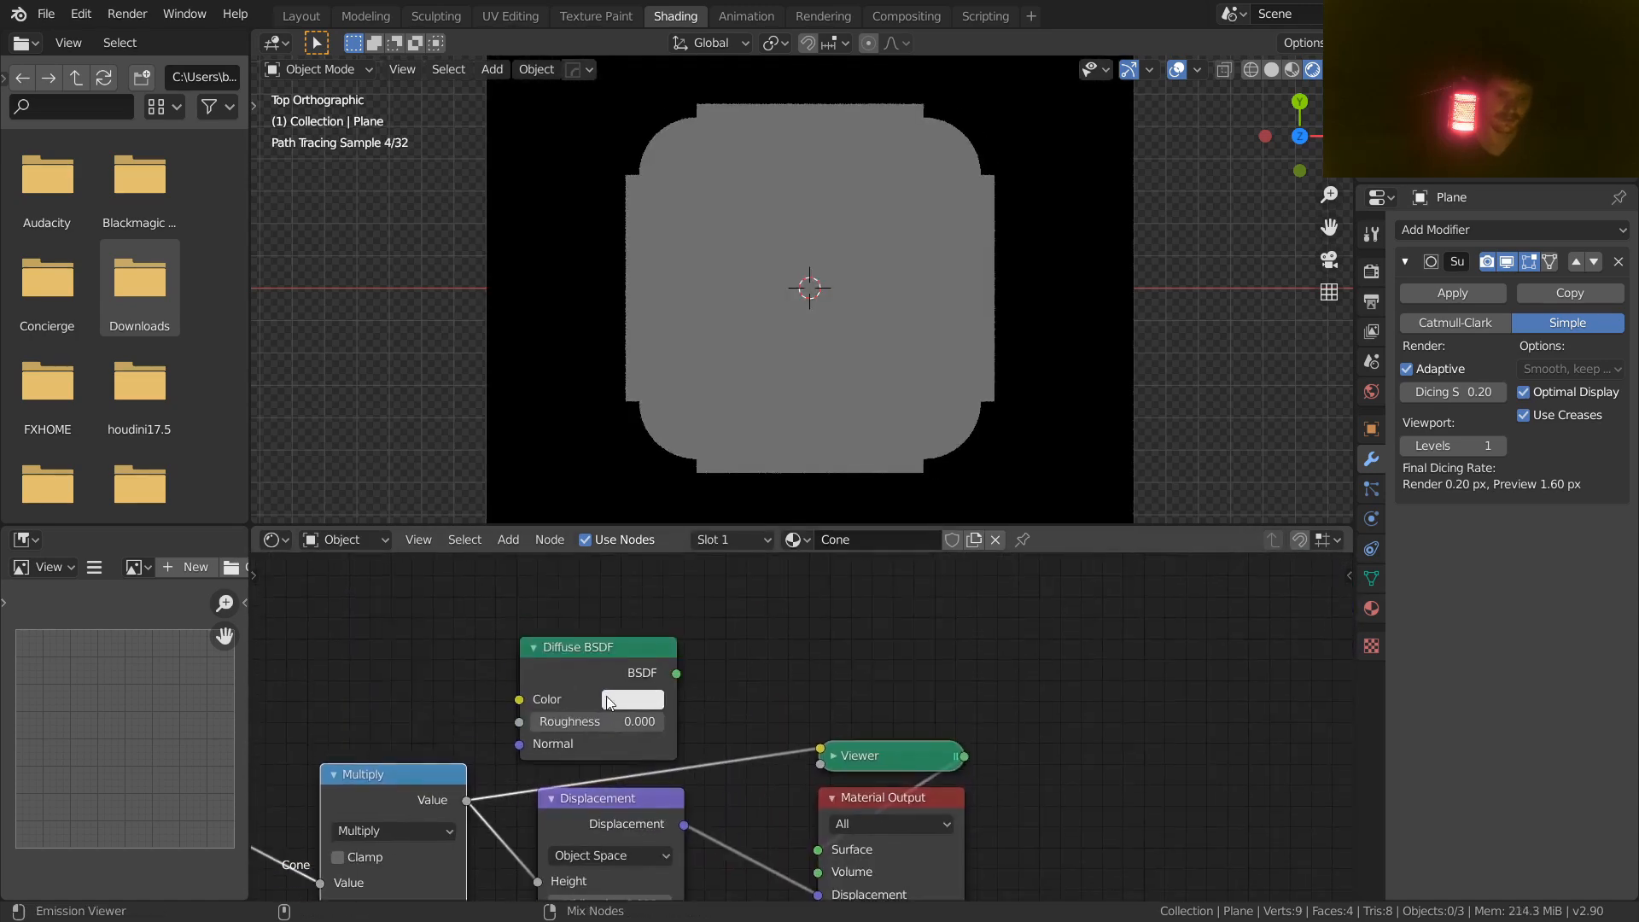
pyautogui.keyDown('ctrl'); pyautogui.keyDown('shift'); pyautogui.click(615, 653); pyautogui.keyUp('shift'); pyautogui.keyUp('ctrl')
# Step: Try a baseheight value of 0.000 on the displaced plane and undo that change
pyautogui.moveTo(740, 378); pyautogui.dragTo(784, 342, button='middle')
pyautogui.moveTo(403, 784); pyautogui.dragTo(1085, 536, button='middle')
pyautogui.moveTo(544, 831); pyautogui.dragTo(504, 831)
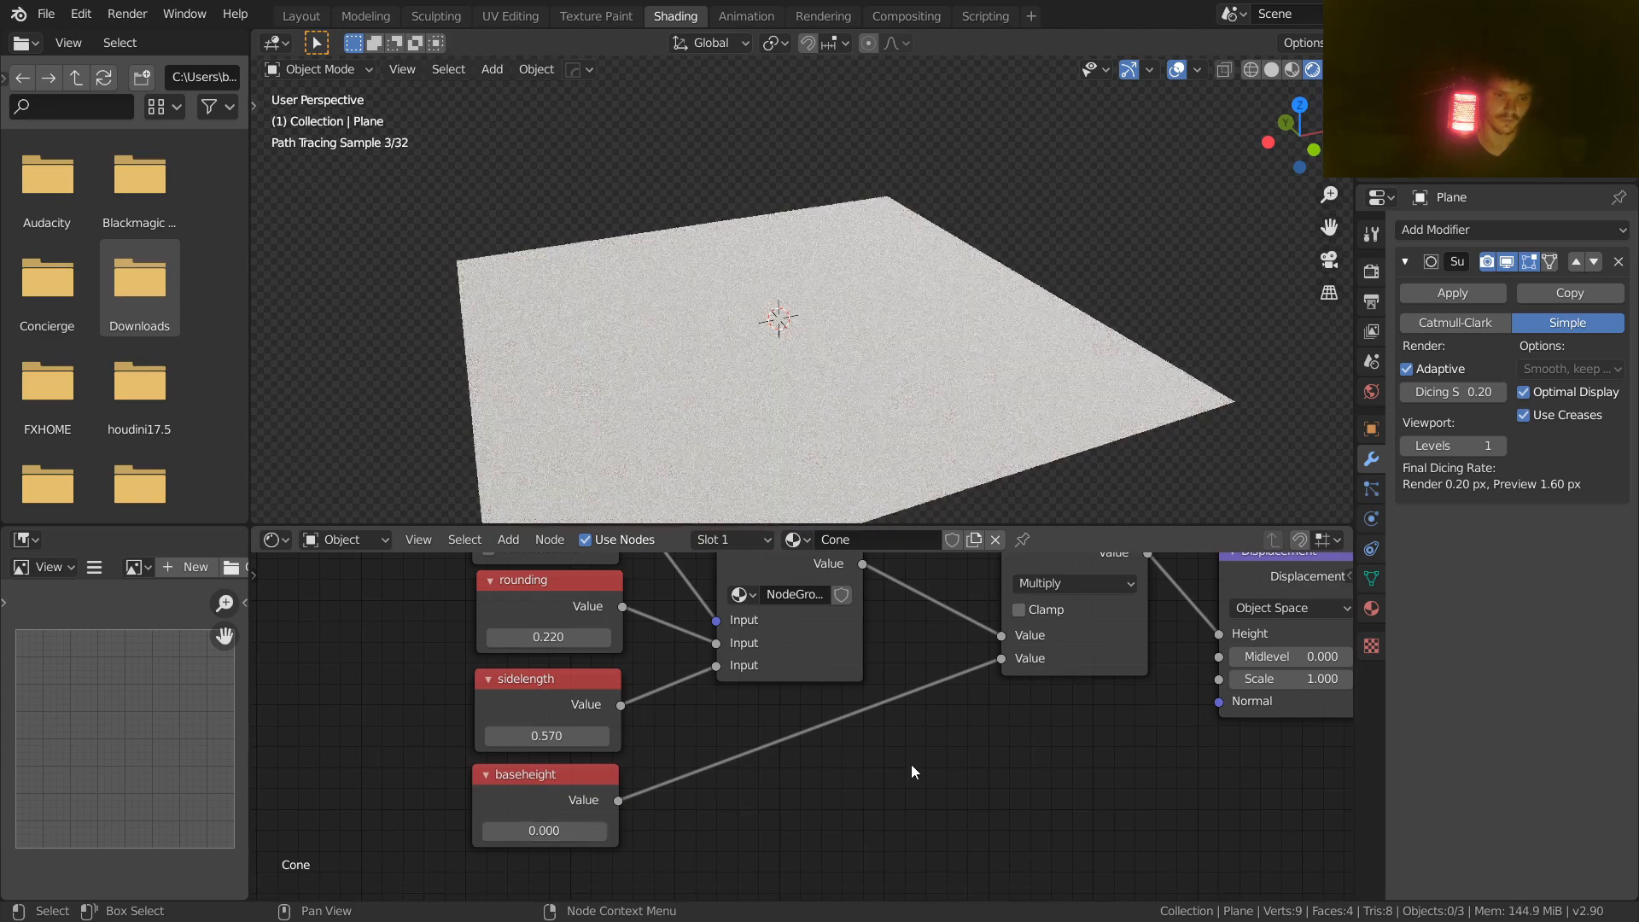
pyautogui.moveTo(803, 757); pyautogui.dragTo(719, 766, button='middle')
pyautogui.hotkey('ctrl', 'z')
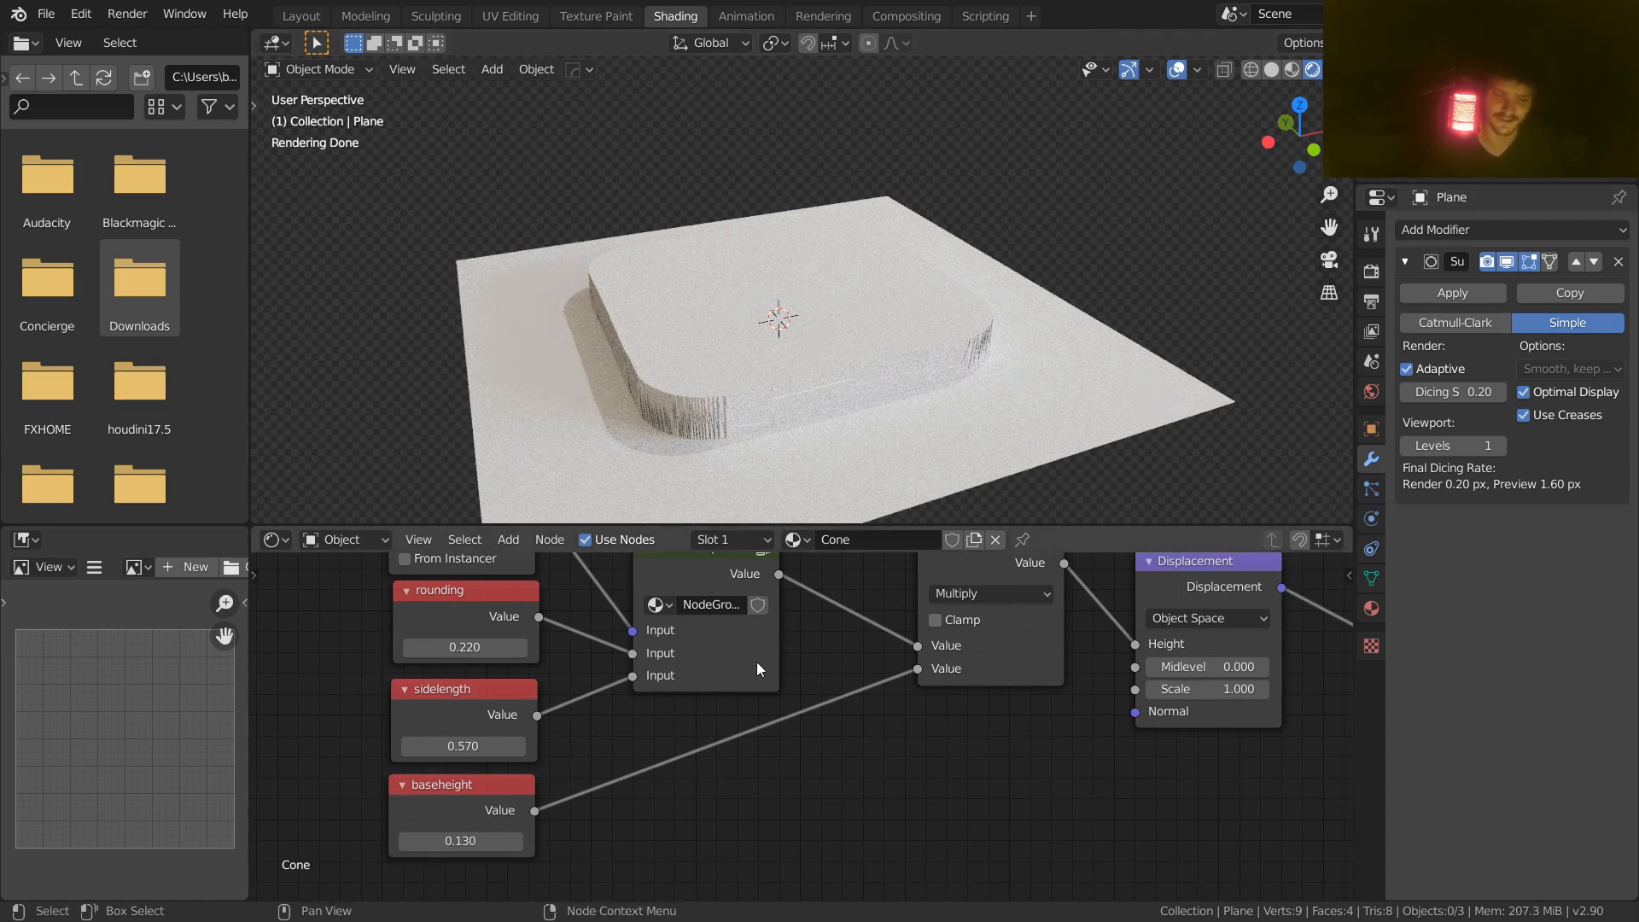
# Step: Reposition the baseheight, Multiply and Displacement nodes to tidy the material's node layout
pyautogui.moveTo(958, 662); pyautogui.dragTo(852, 635, button='middle')
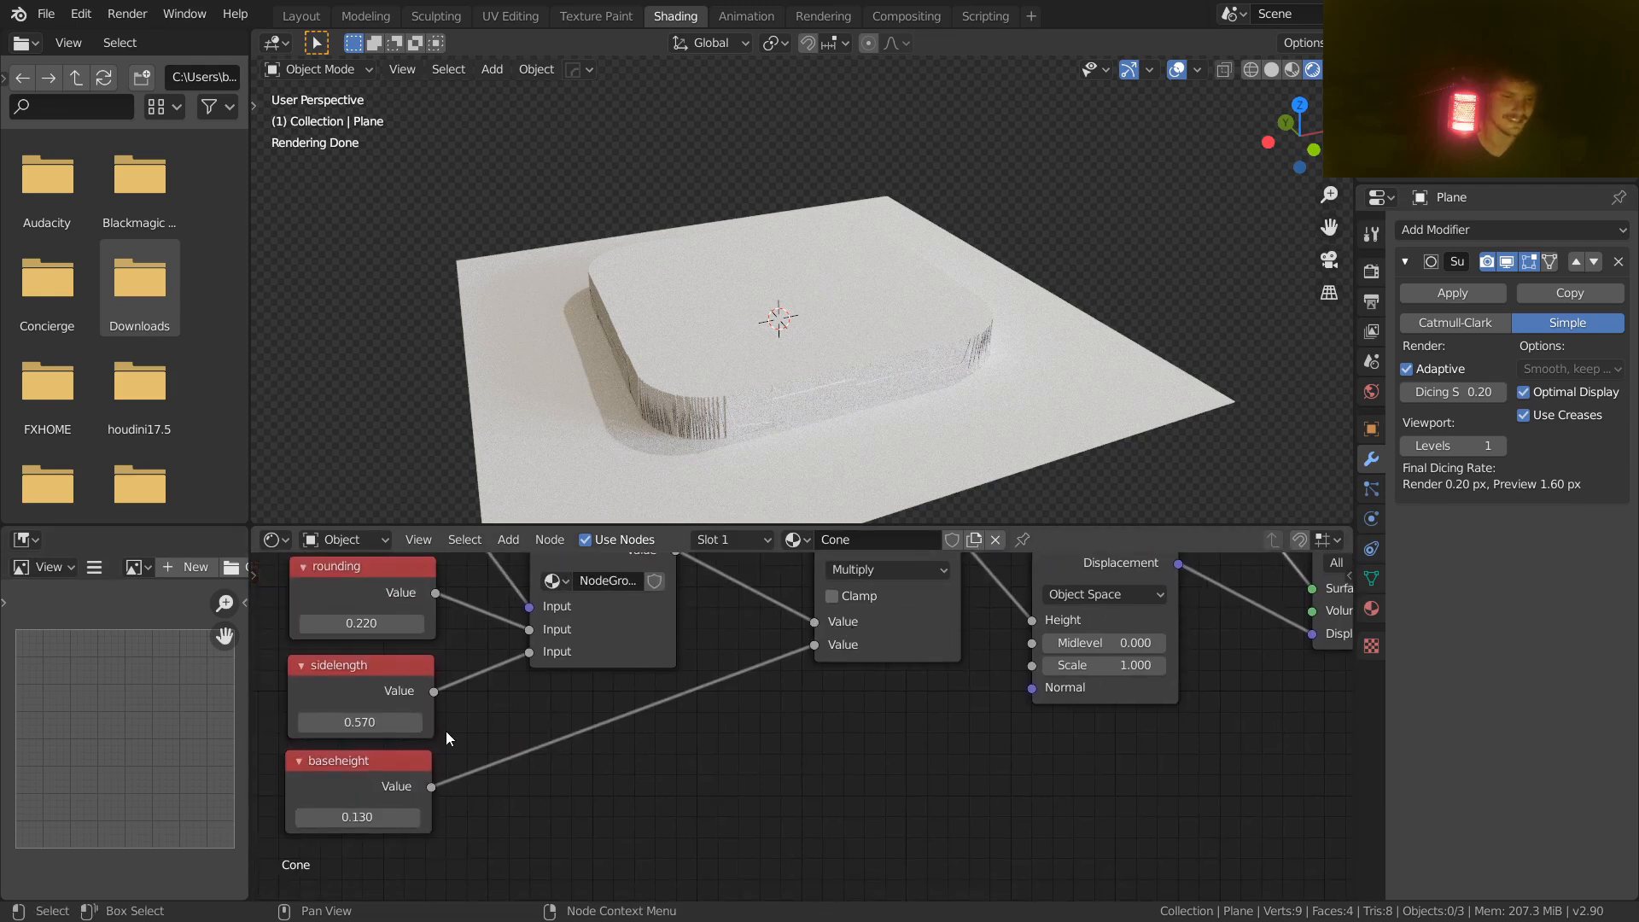
pyautogui.moveTo(911, 719)
pyautogui.mouseDown(button='middle')
pyautogui.moveTo(949, 740)
pyautogui.moveTo(941, 729)
pyautogui.mouseUp(button='middle')
pyautogui.scroll(-1, 941, 729)
pyautogui.moveTo(433, 770); pyautogui.dragTo(452, 776)
pyautogui.moveTo(653, 735); pyautogui.dragTo(572, 812, button='middle')
pyautogui.moveTo(838, 619); pyautogui.dragTo(812, 629)
pyautogui.moveTo(812, 628); pyautogui.dragTo(613, 636, button='middle')
pyautogui.moveTo(829, 650); pyautogui.dragTo(824, 644)
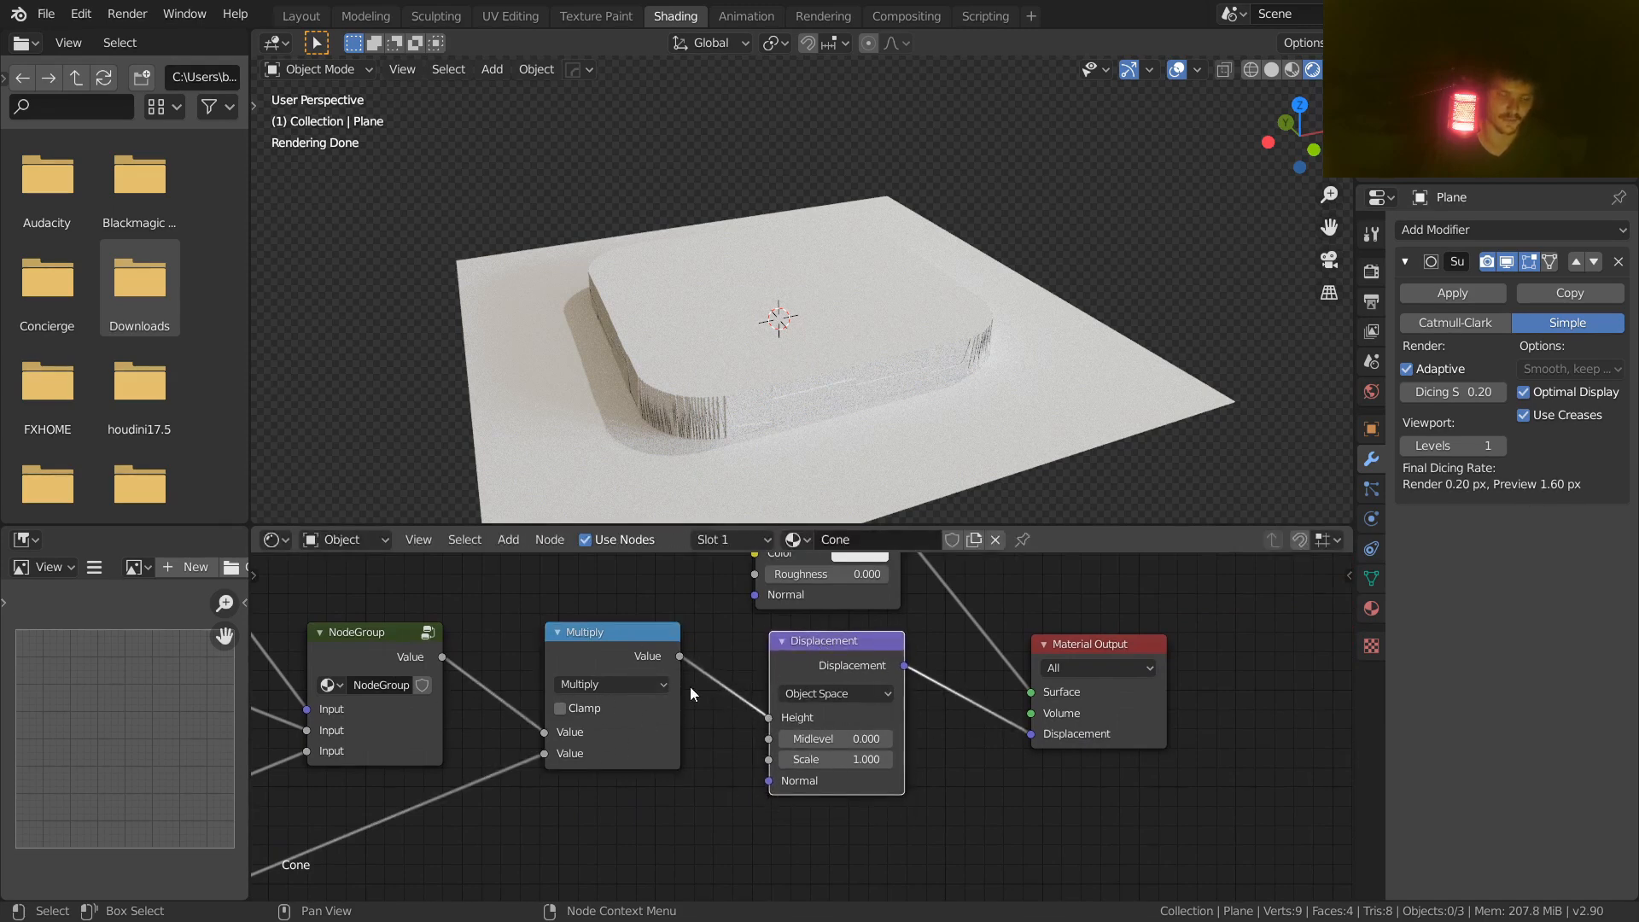
# Step: Examine the nodes inside the NodeGroup and return to the main Cone material node tree
pyautogui.scroll(-3, 787, 362)
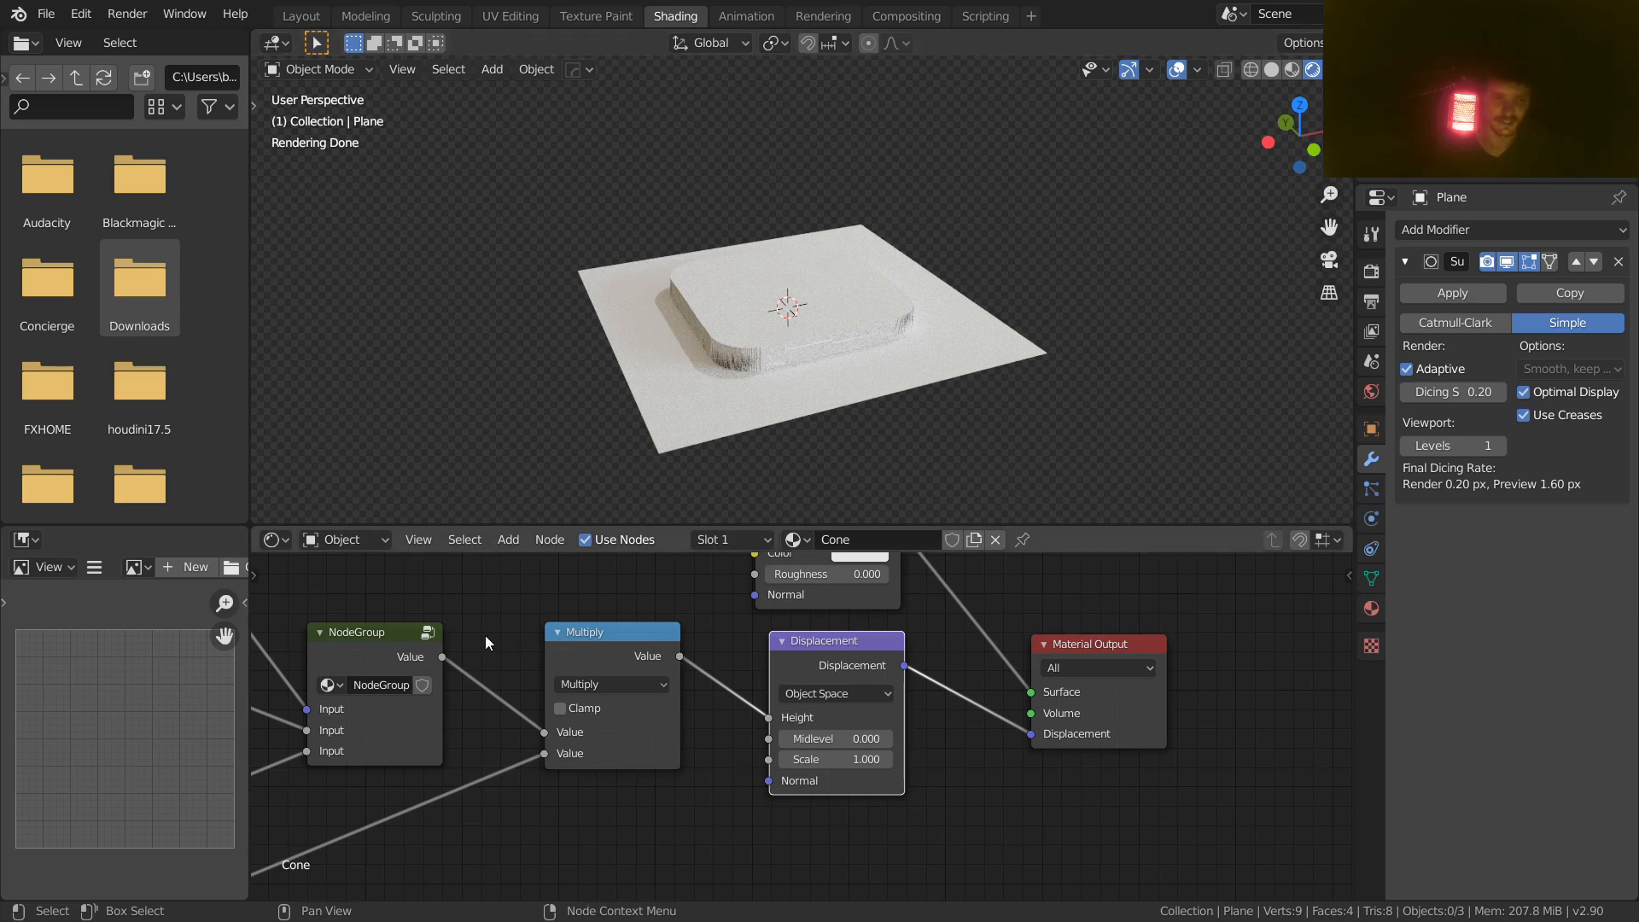
pyautogui.scroll(-1, 485, 635)
pyautogui.moveTo(485, 636); pyautogui.dragTo(785, 666, button='middle')
pyautogui.scroll(-5, 785, 666)
pyautogui.click(757, 686)
pyautogui.scroll(-6, 846, 612)
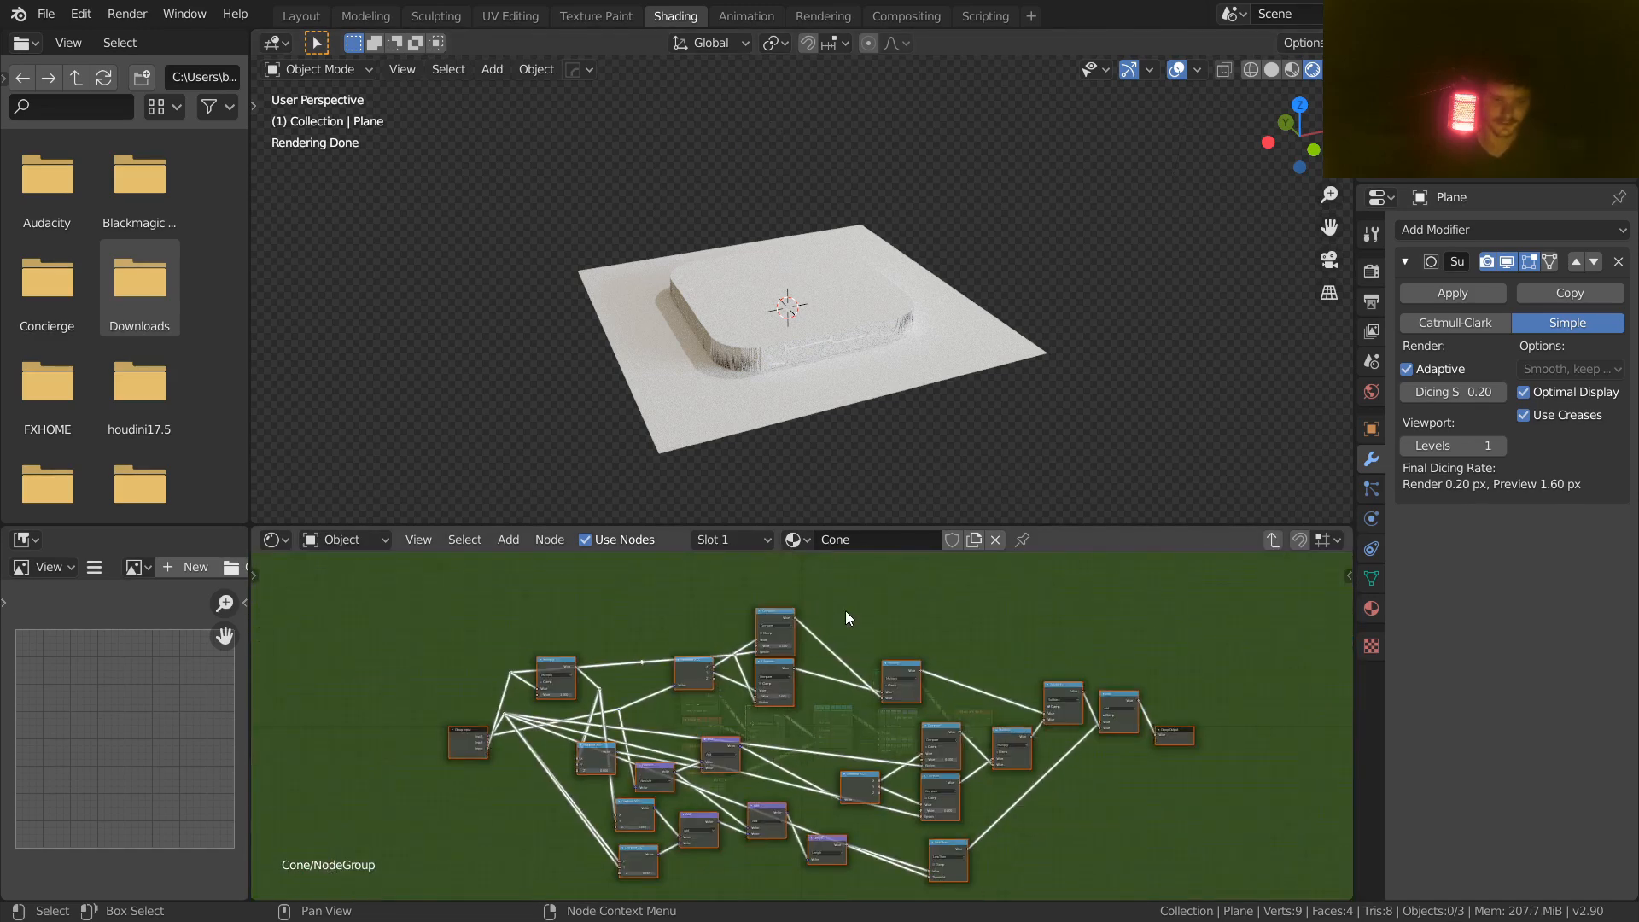
pyautogui.click(1271, 539)
pyautogui.scroll(3, 818, 675)
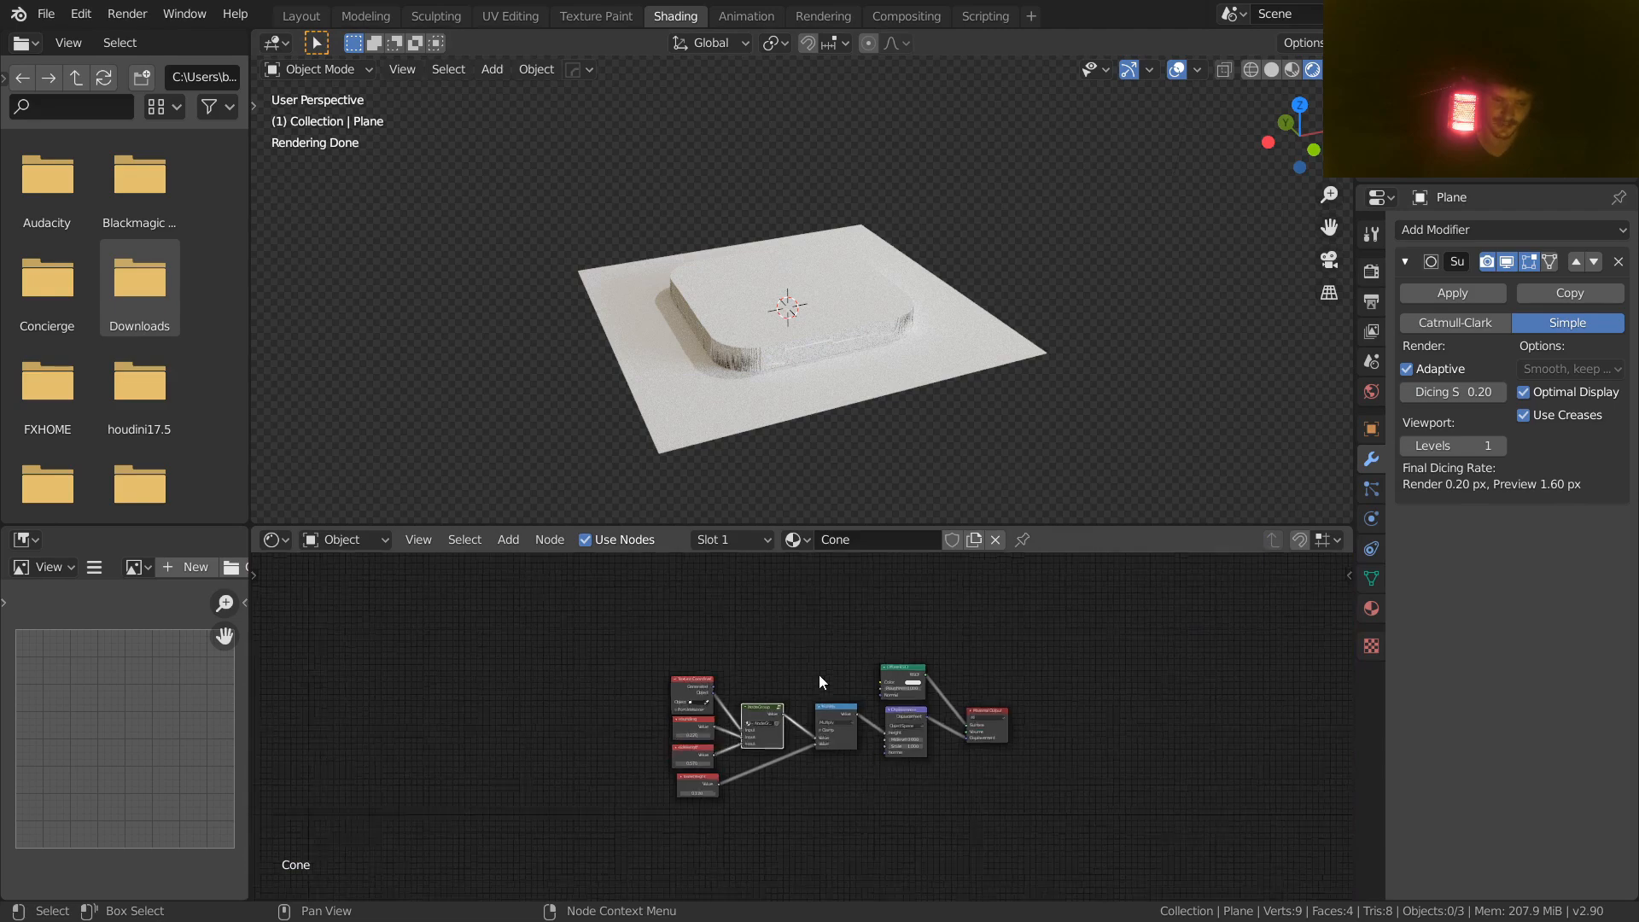
pyautogui.scroll(2, 818, 675)
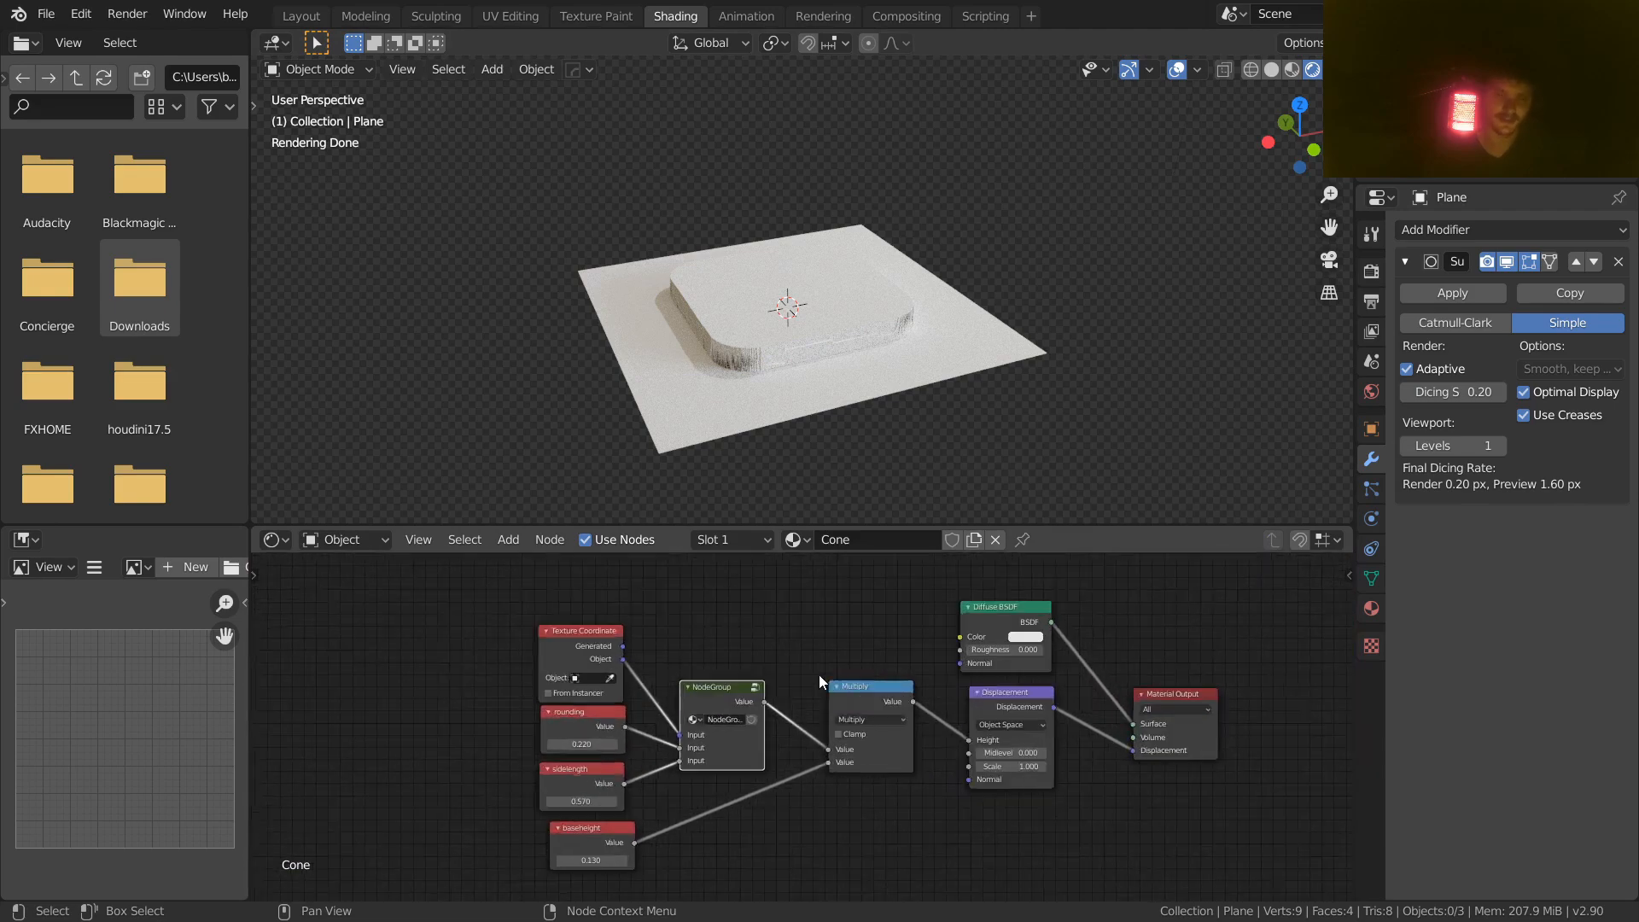
pyautogui.scroll(3, 802, 333)
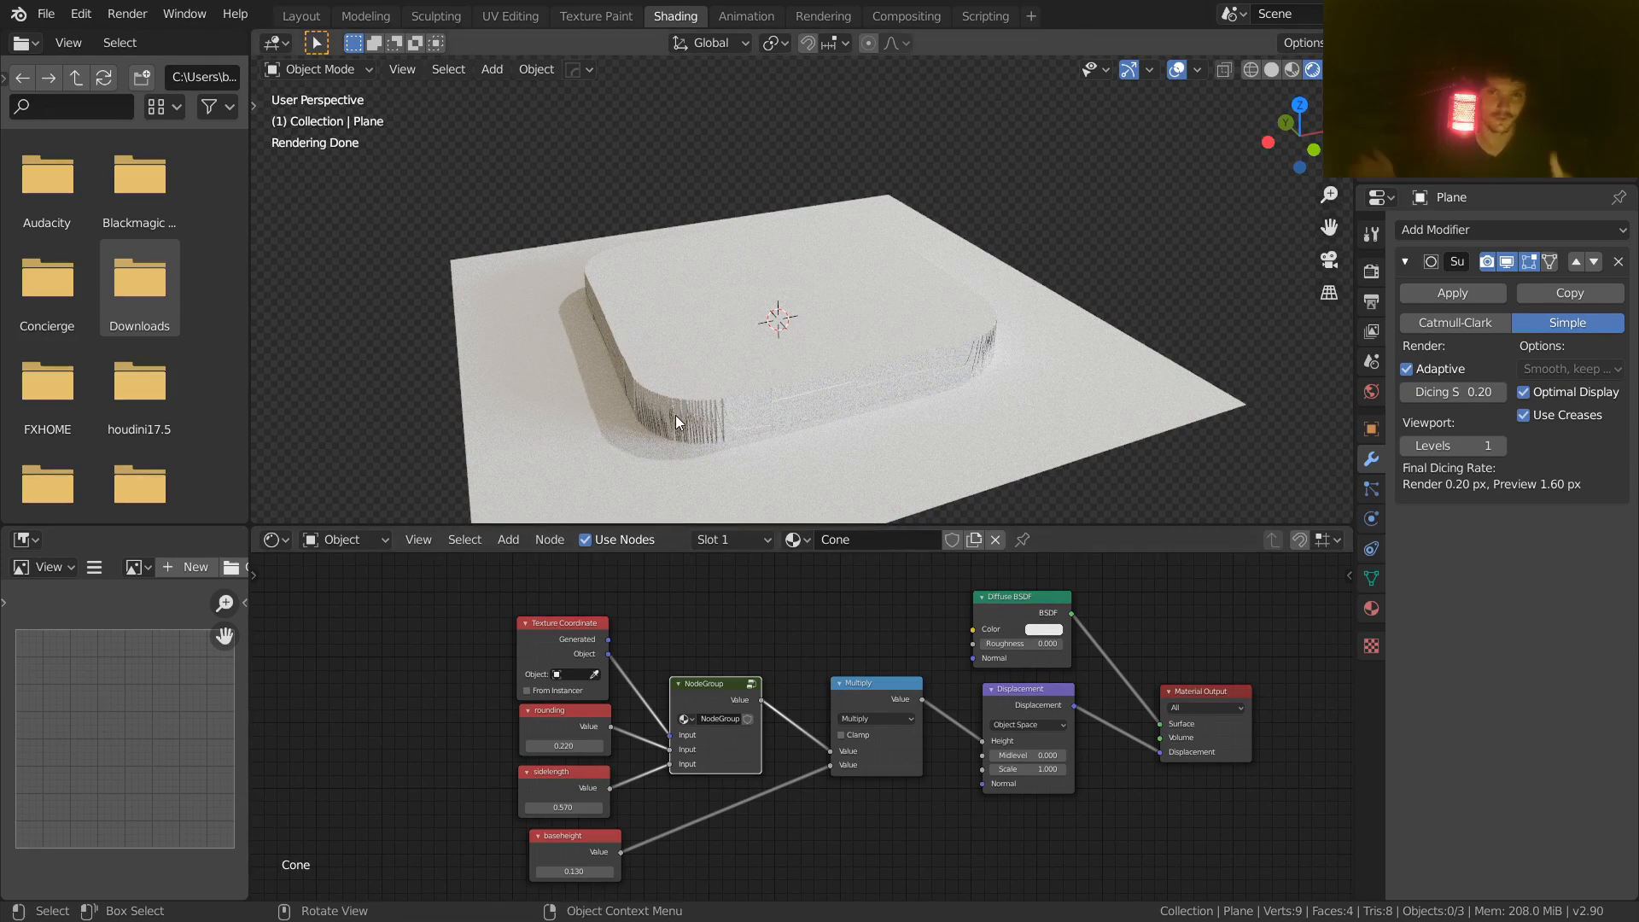
# Step: Move the Texture Coordinate node away from the value nodes and preview its Object output on the plane from the top view
pyautogui.moveTo(658, 734); pyautogui.dragTo(729, 809, button='middle')
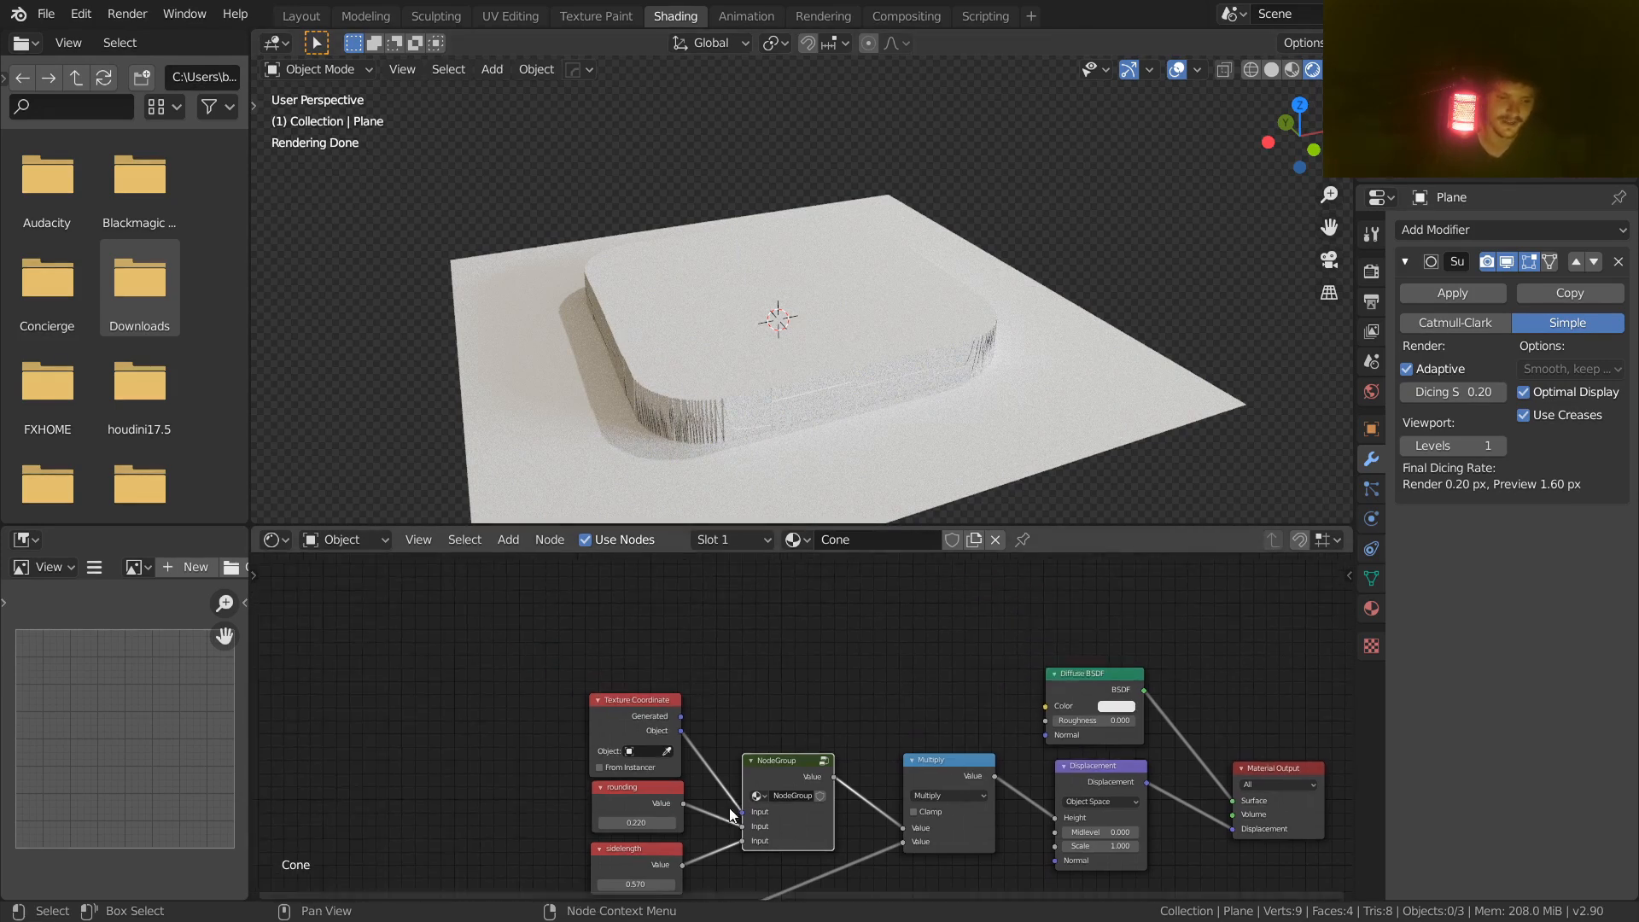
pyautogui.moveTo(658, 714); pyautogui.dragTo(612, 690)
pyautogui.scroll(2, 677, 673)
pyautogui.keyDown('ctrl'); pyautogui.keyDown('shift'); pyautogui.click(514, 666); pyautogui.keyUp('shift'); pyautogui.keyUp('ctrl')
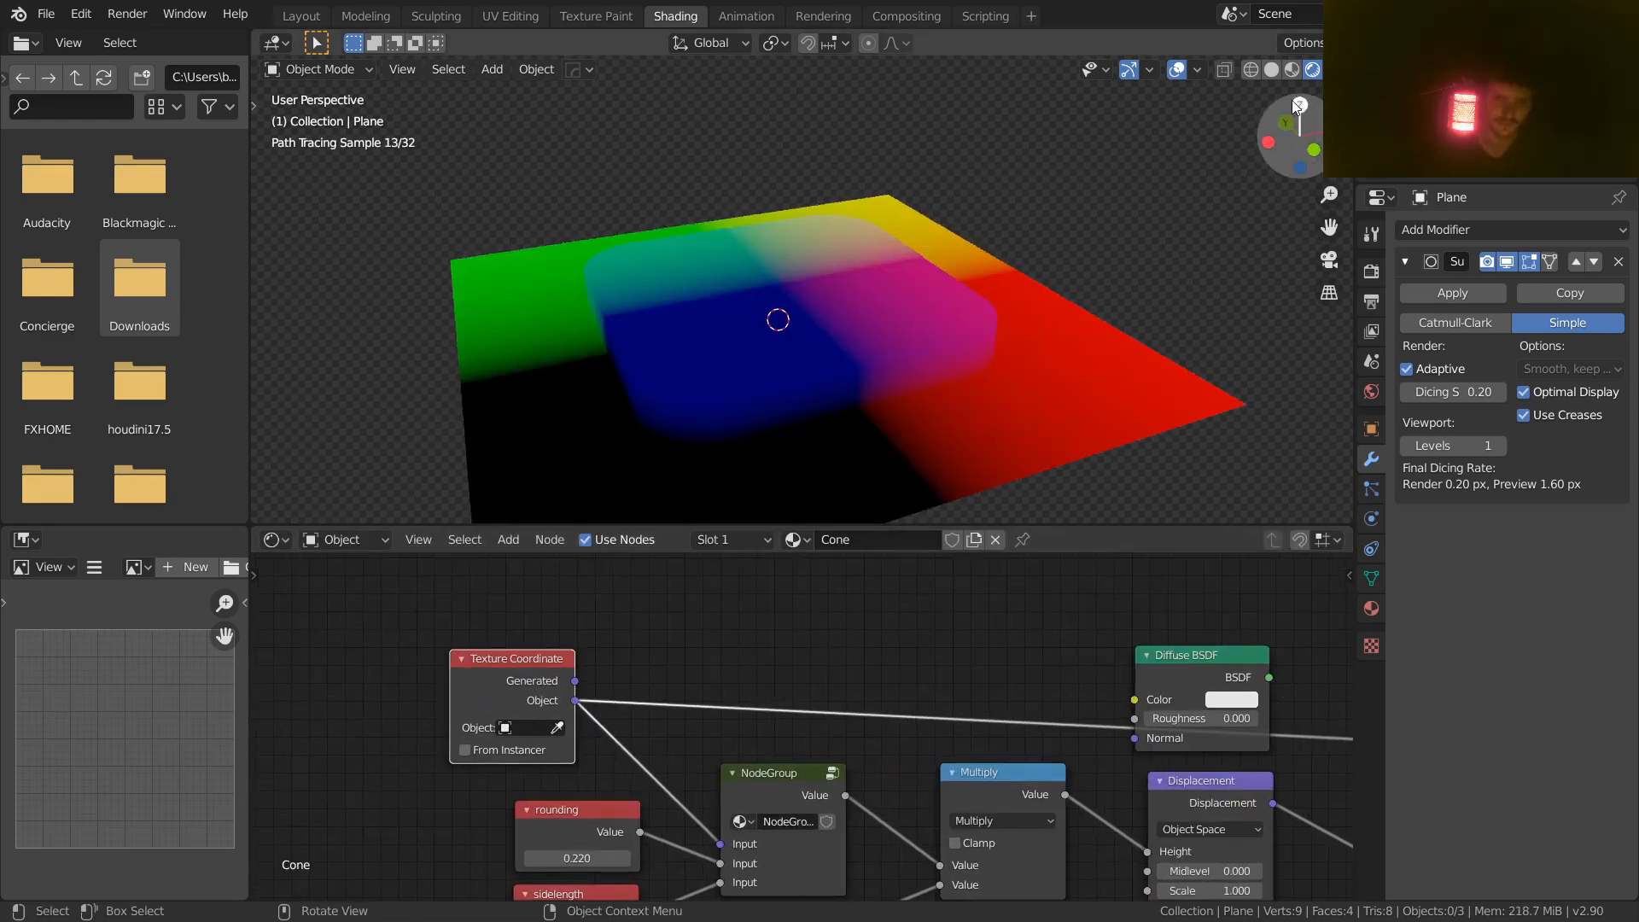
pyautogui.click(1295, 101)
pyautogui.scroll(-2, 828, 316)
pyautogui.moveTo(1001, 705); pyautogui.dragTo(679, 591, button='middle')
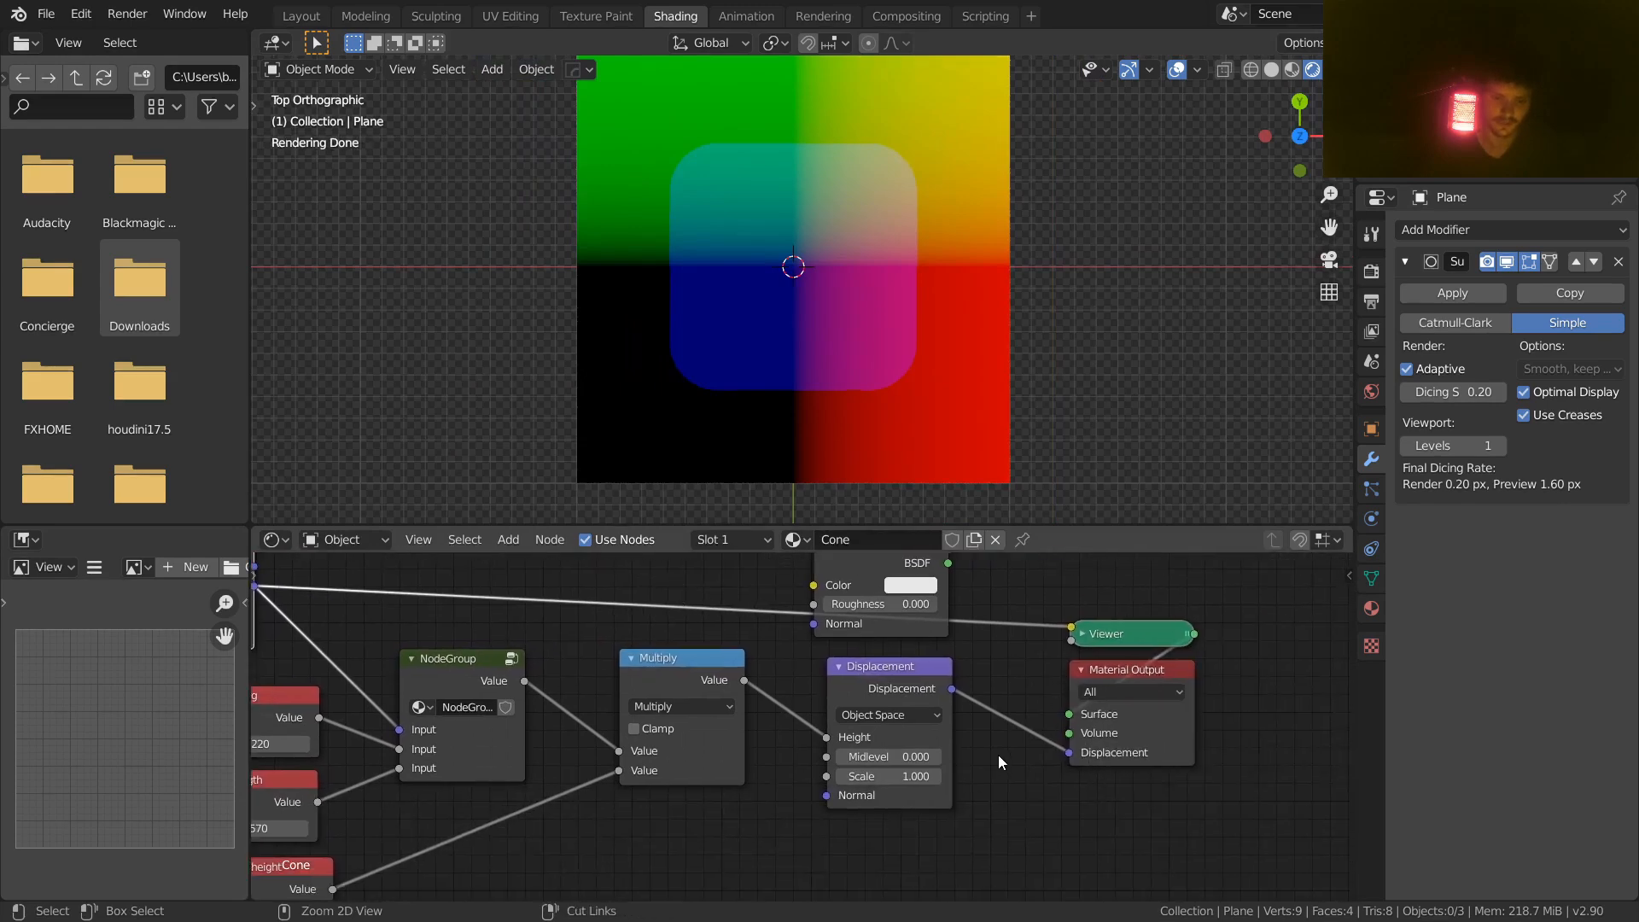
# Step: Disconnect the Displacement node from the Material Output and move the Diffuse BSDF node clear of the preview link
pyautogui.moveTo(982, 672); pyautogui.dragTo(969, 737, button='middle')
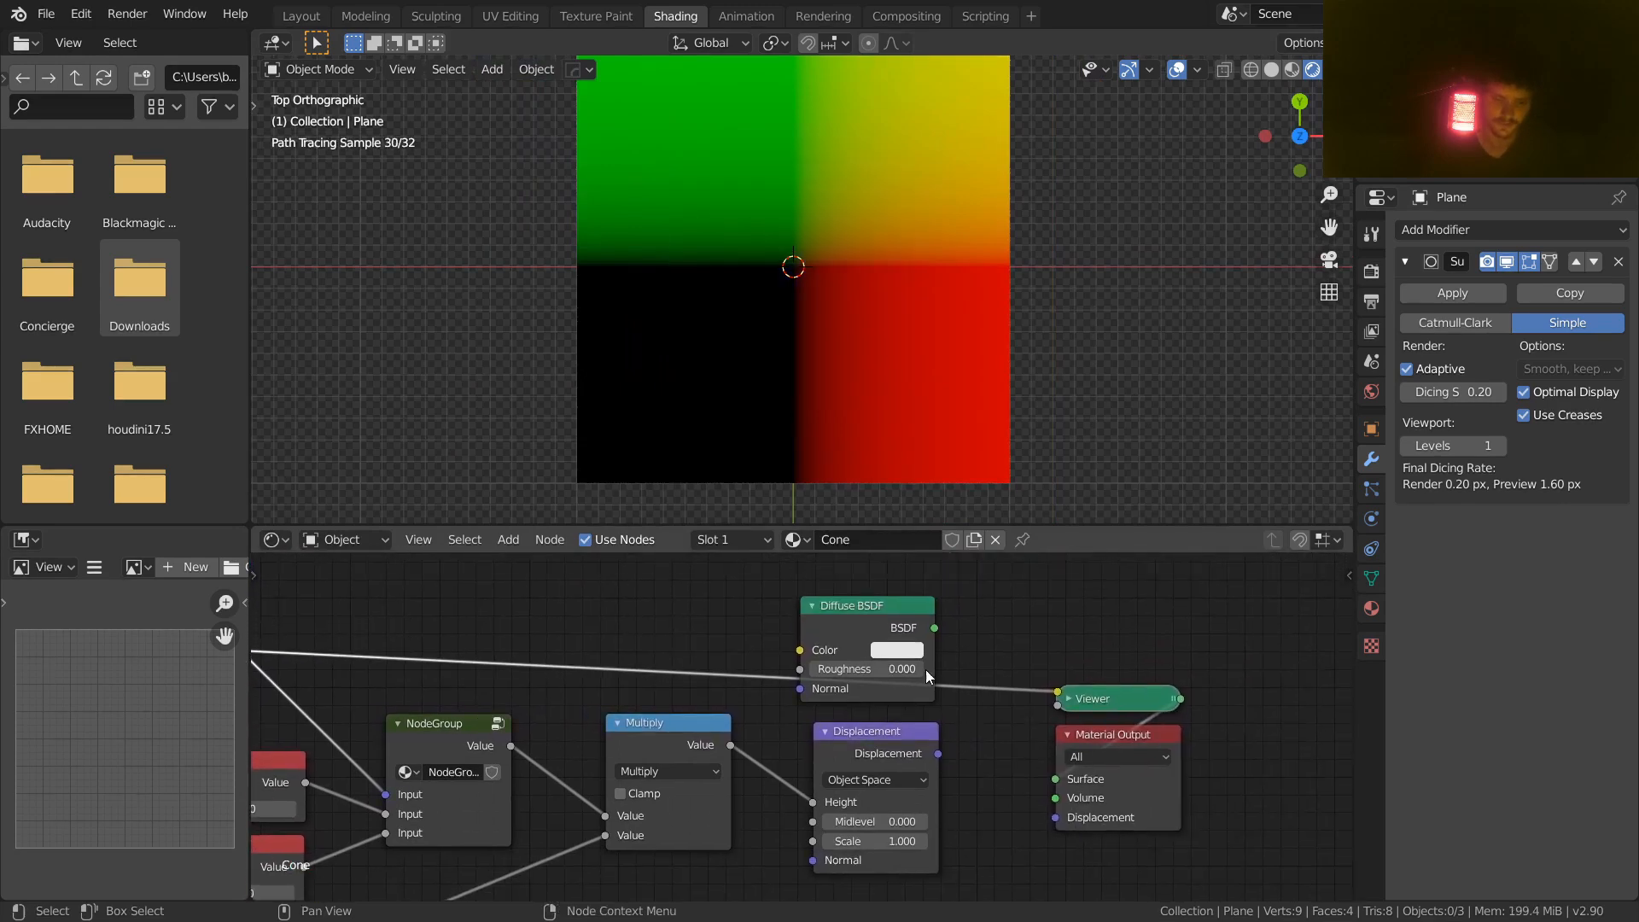
pyautogui.moveTo(878, 609); pyautogui.dragTo(931, 560)
pyautogui.moveTo(686, 624); pyautogui.dragTo(1050, 707, button='middle')
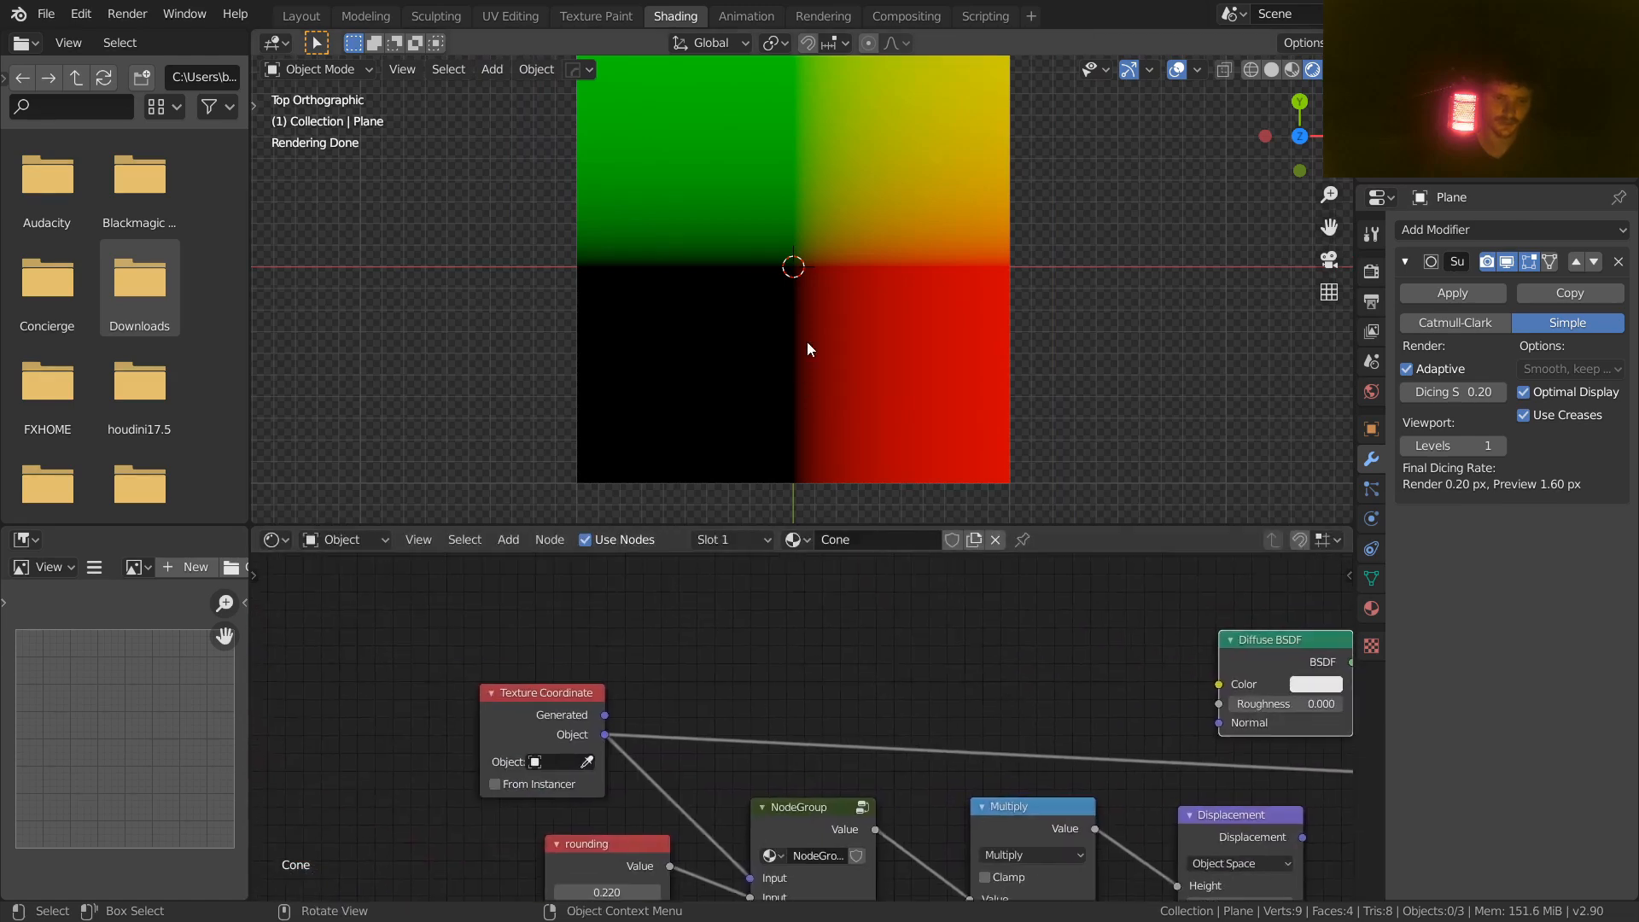
# Step: Check the flat plane at an angle, return to the top view and save the file
pyautogui.moveTo(807, 342); pyautogui.dragTo(782, 299, button='middle')
pyautogui.click(1301, 127)
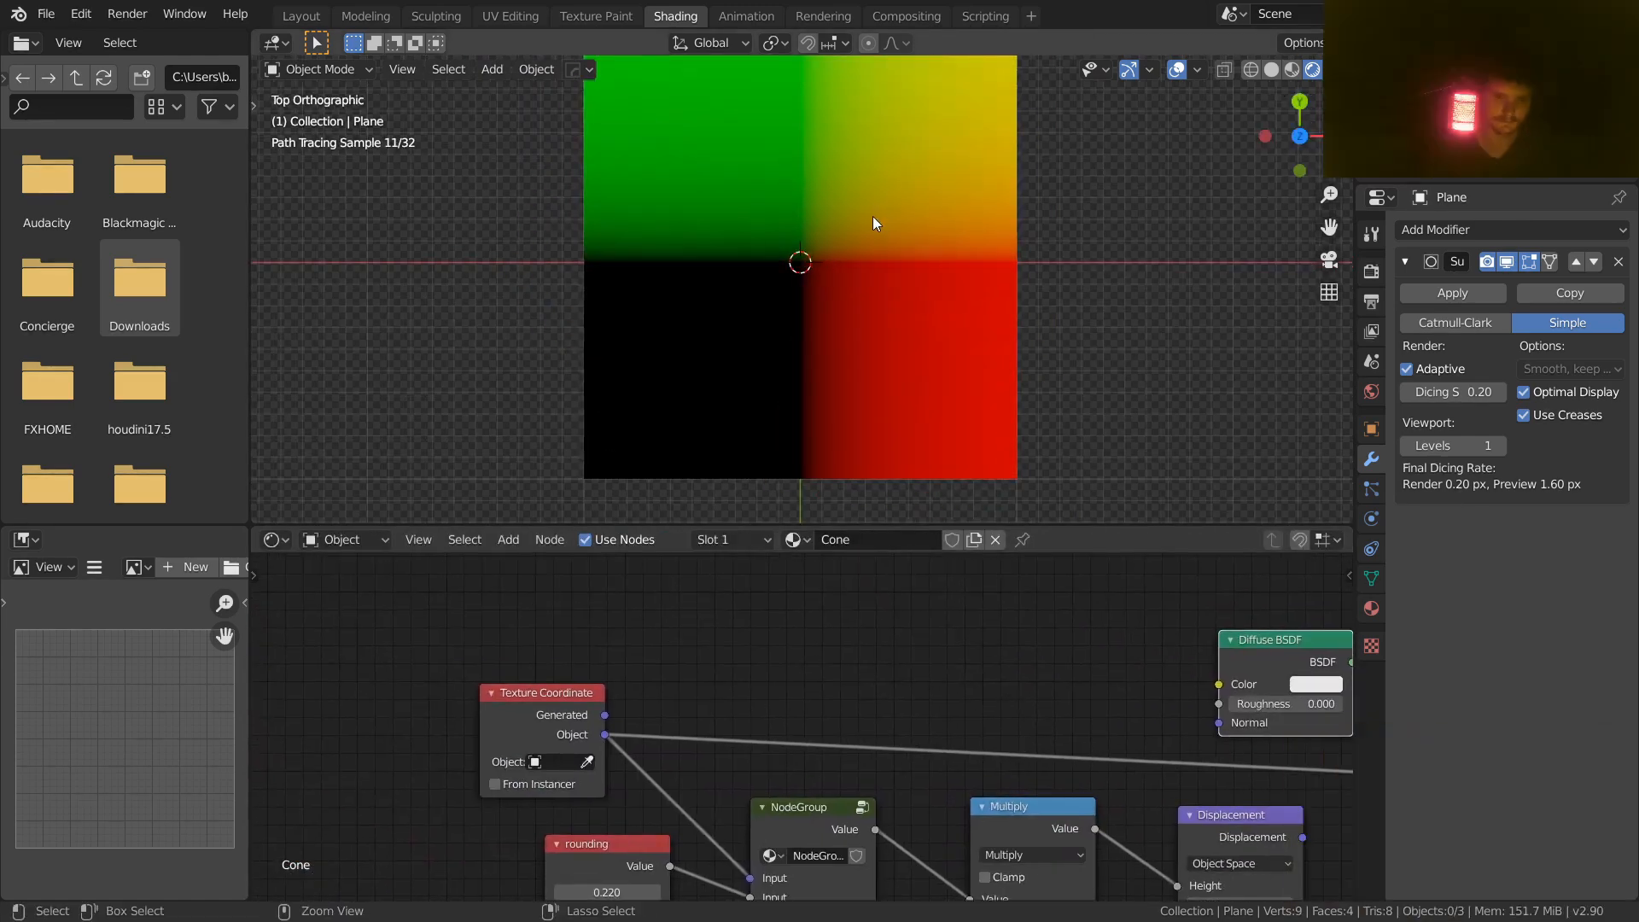
pyautogui.hotkey('ctrl', 's')
pyautogui.keyDown('shift'); pyautogui.moveTo(849, 244); pyautogui.dragTo(839, 304, button='middle'); pyautogui.keyUp('shift')
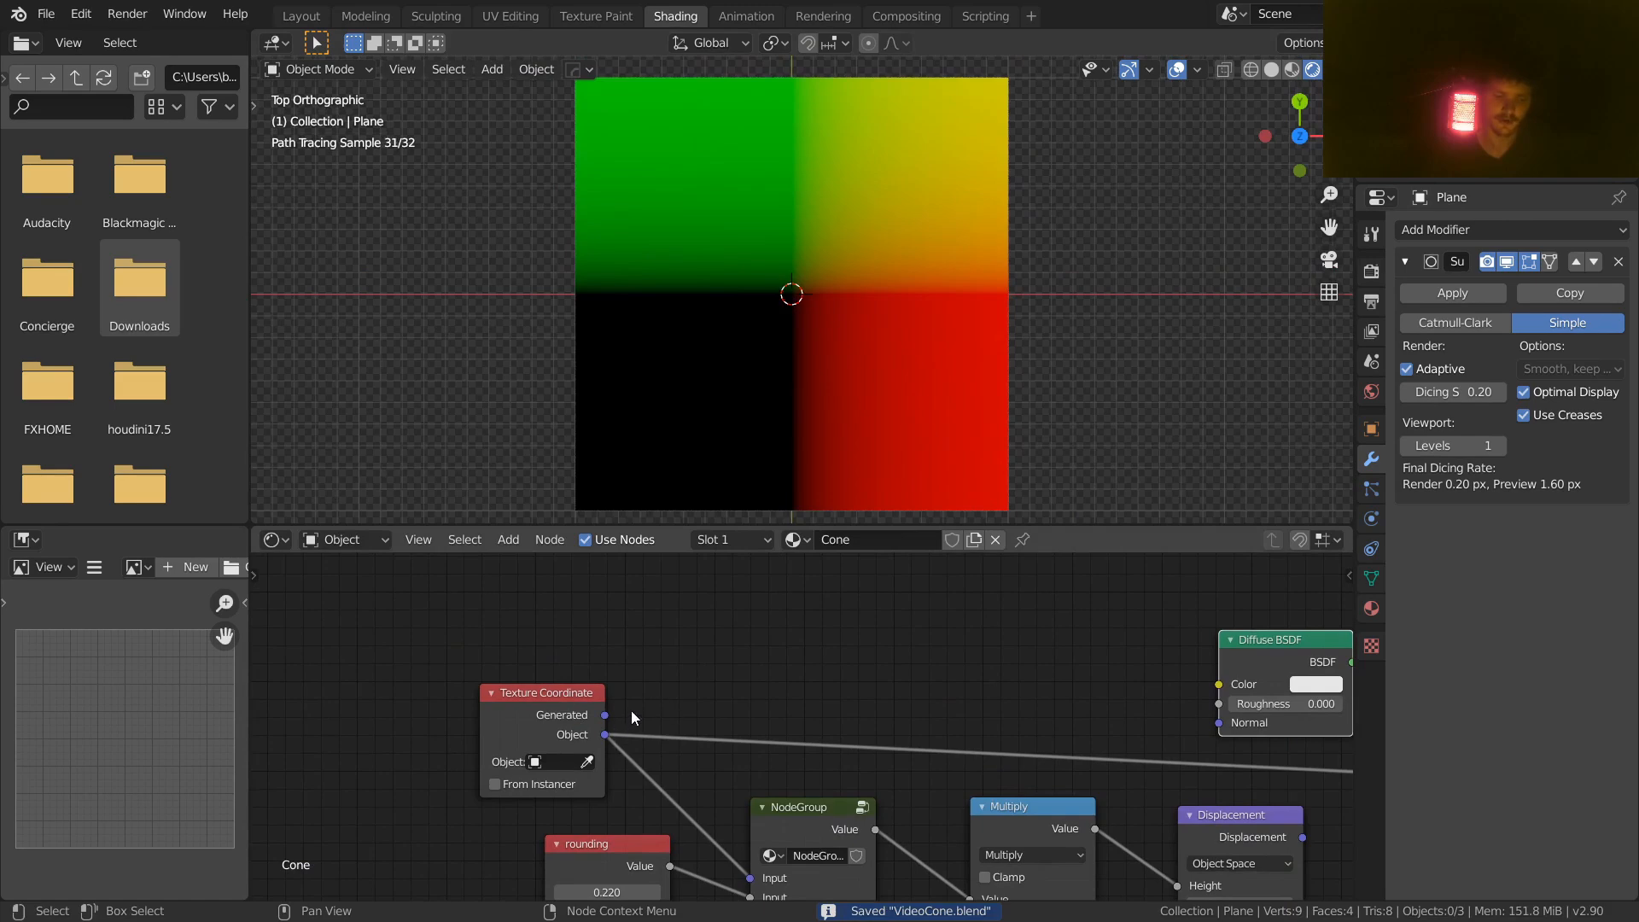
# Step: Insert a Vector Math node on the preview link between the Texture Coordinate's Object output and the Viewer
pyautogui.hotkey('shift', 'a')
pyautogui.click(722, 590)
pyautogui.write('vector')
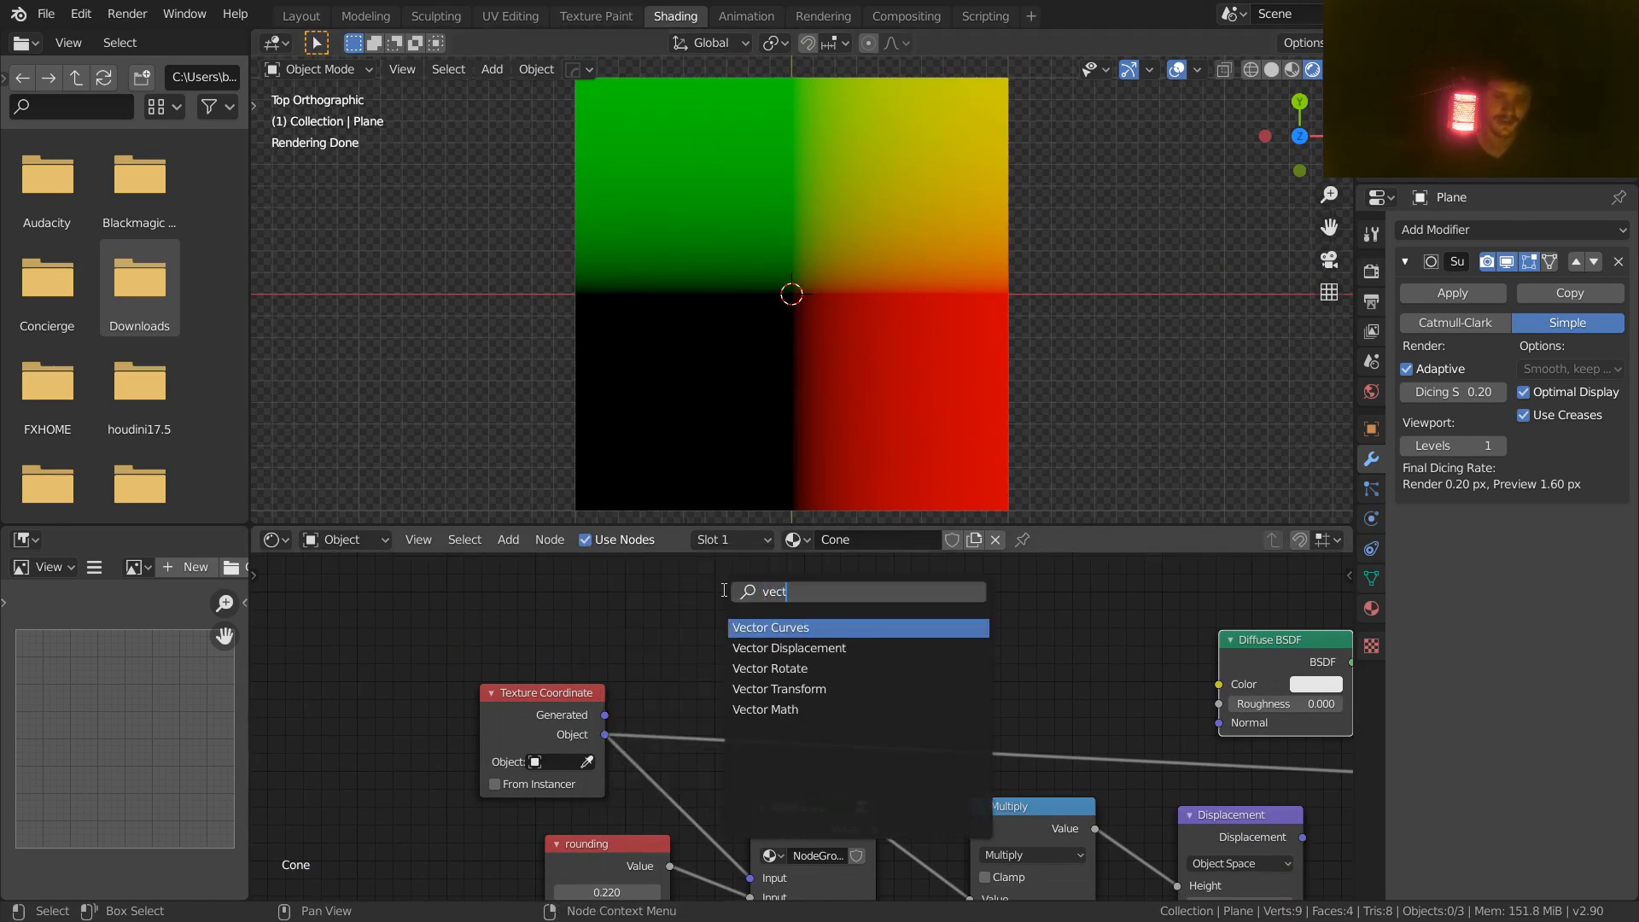
pyautogui.press('Down')
pyautogui.press('Down')
pyautogui.press('Down')
pyautogui.press('Down')
pyautogui.press('Return')
pyautogui.click(752, 664)
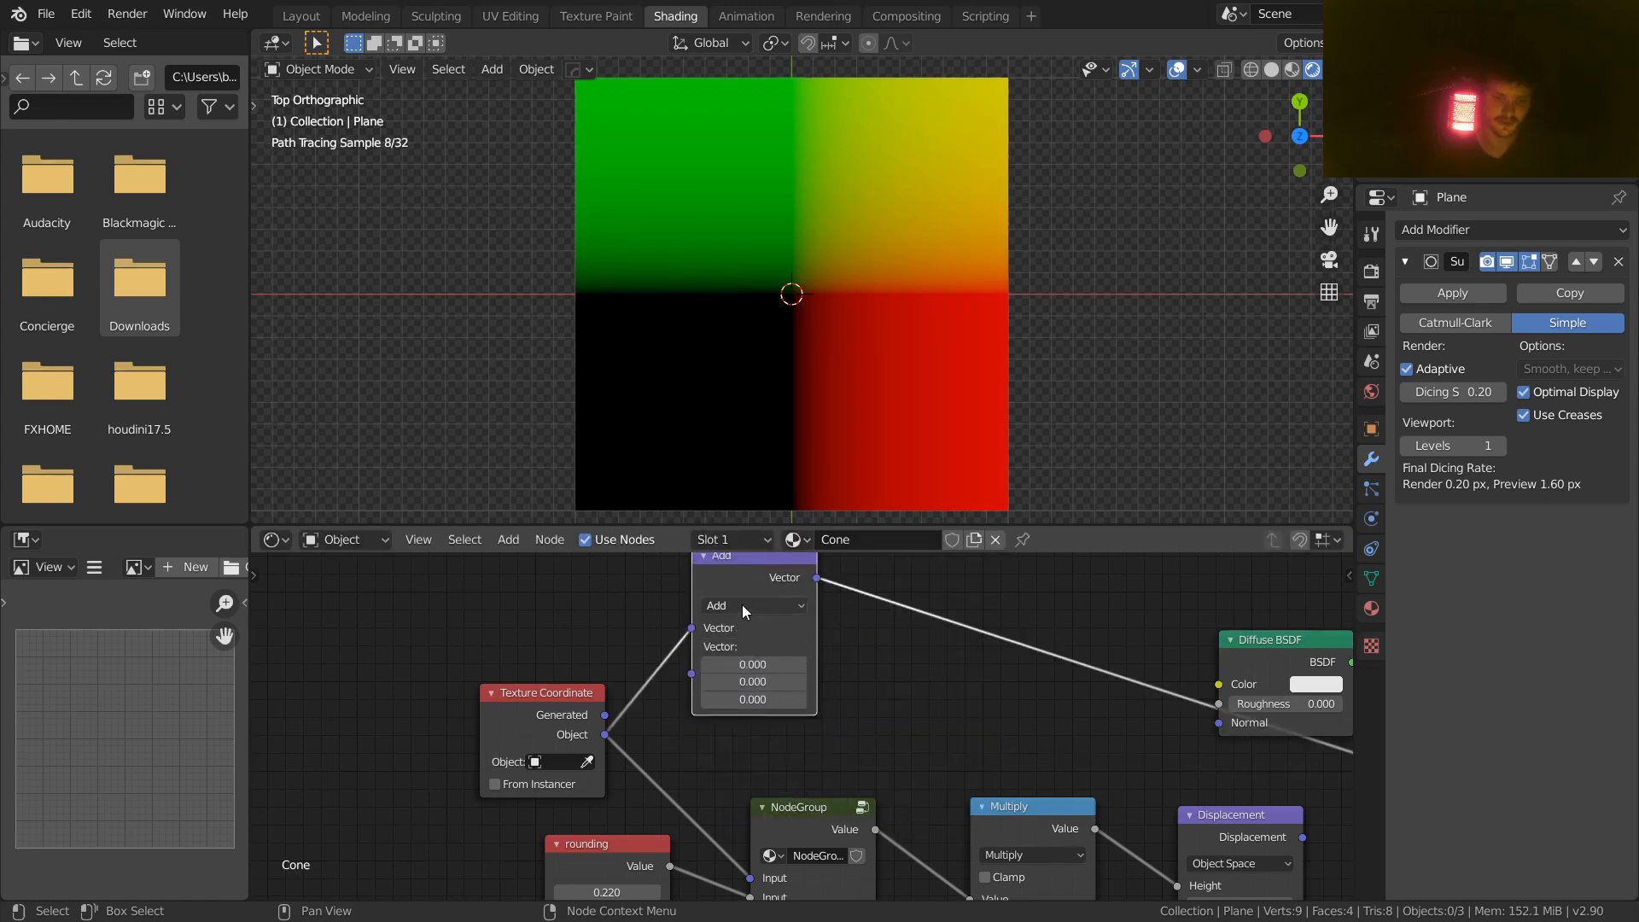
# Step: Set the Vector Math operation to Length and compare its preview with the Texture Coordinate's Object output
pyautogui.click(741, 605)
pyautogui.click(722, 818)
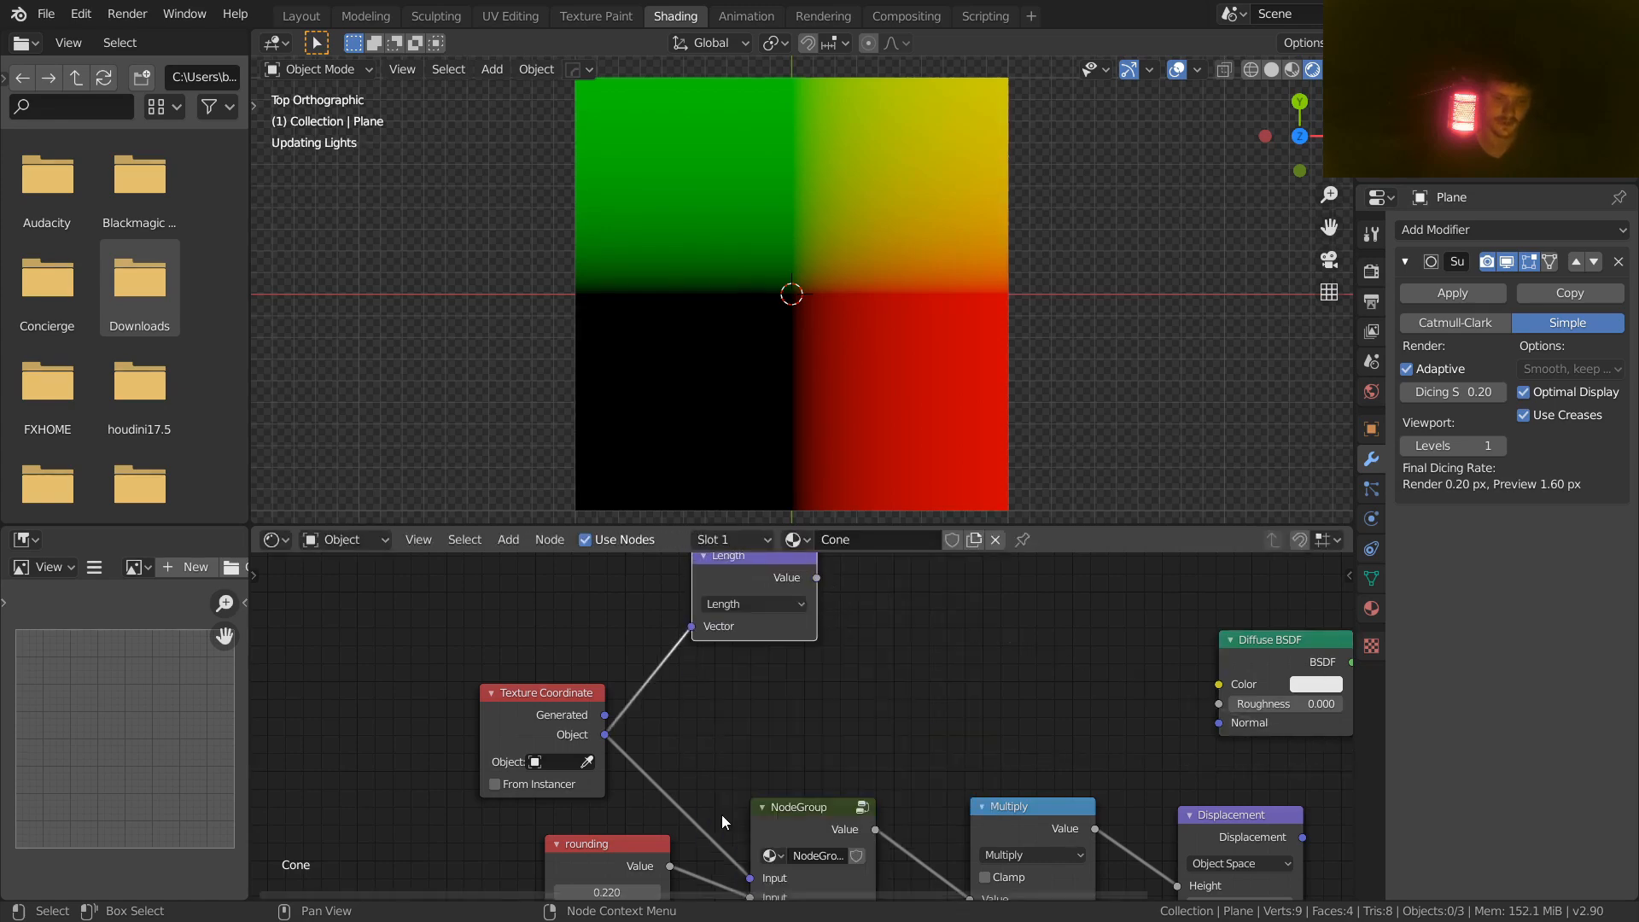
pyautogui.moveTo(758, 668); pyautogui.dragTo(745, 714, button='middle')
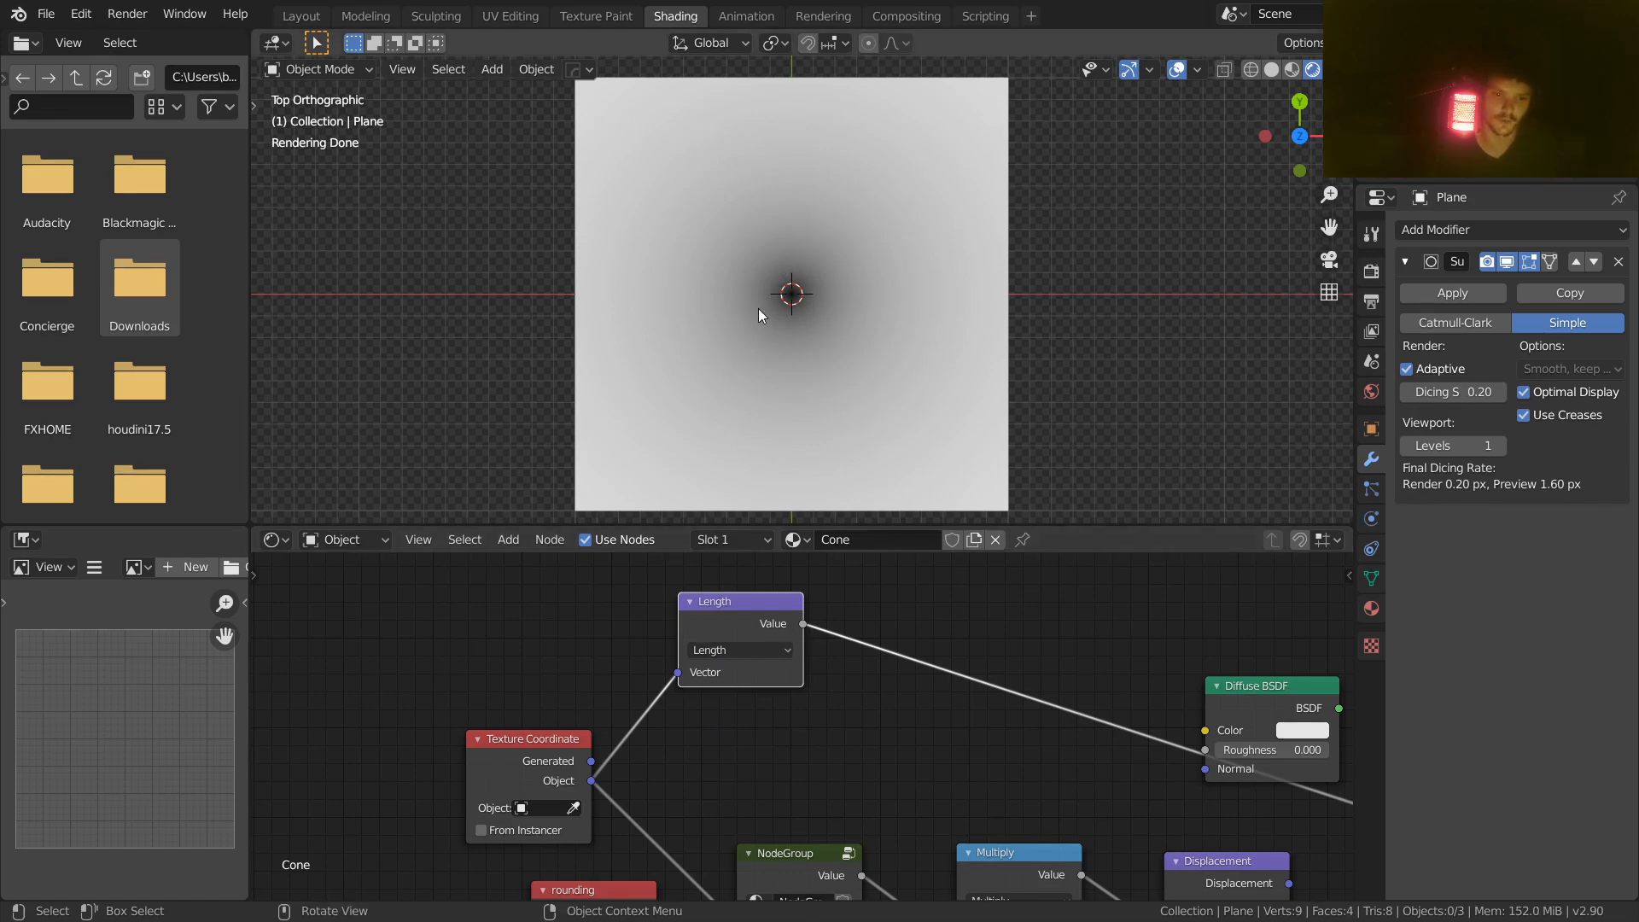
pyautogui.keyDown('ctrl'); pyautogui.keyDown('shift'); pyautogui.click(509, 750); pyautogui.keyUp('shift'); pyautogui.keyUp('ctrl')
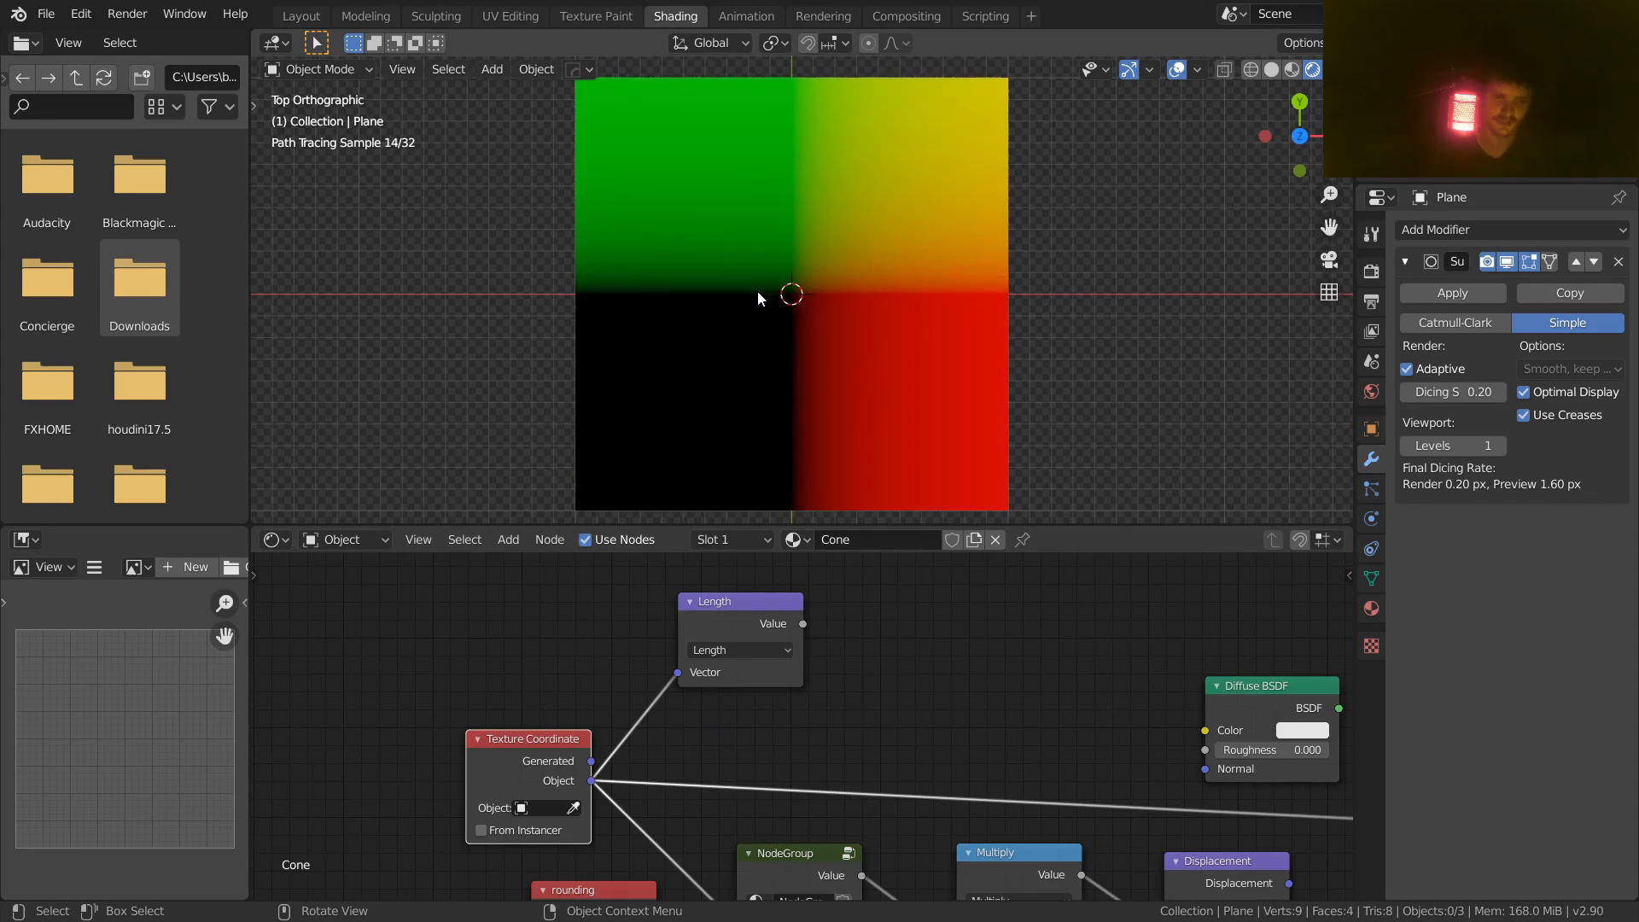
pyautogui.keyDown('ctrl'); pyautogui.keyDown('shift'); pyautogui.click(753, 606); pyautogui.keyUp('shift'); pyautogui.keyUp('ctrl')
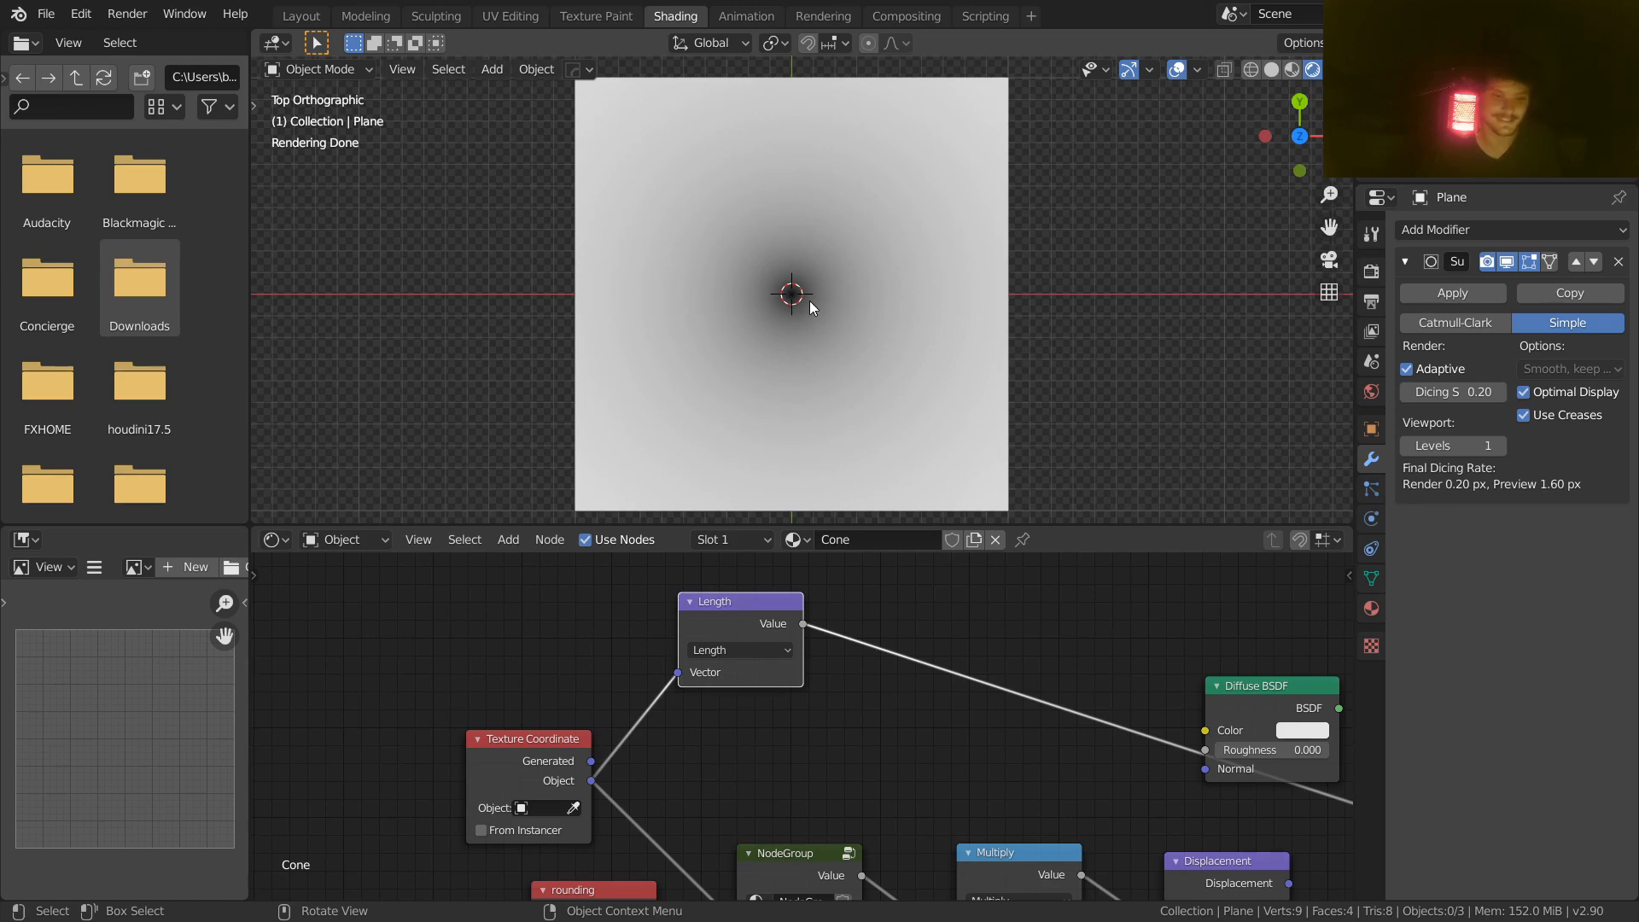
# Step: Nudge the Length node, preview the Displacement output and delete the Viewer node
pyautogui.moveTo(832, 613); pyautogui.dragTo(590, 611, button='middle')
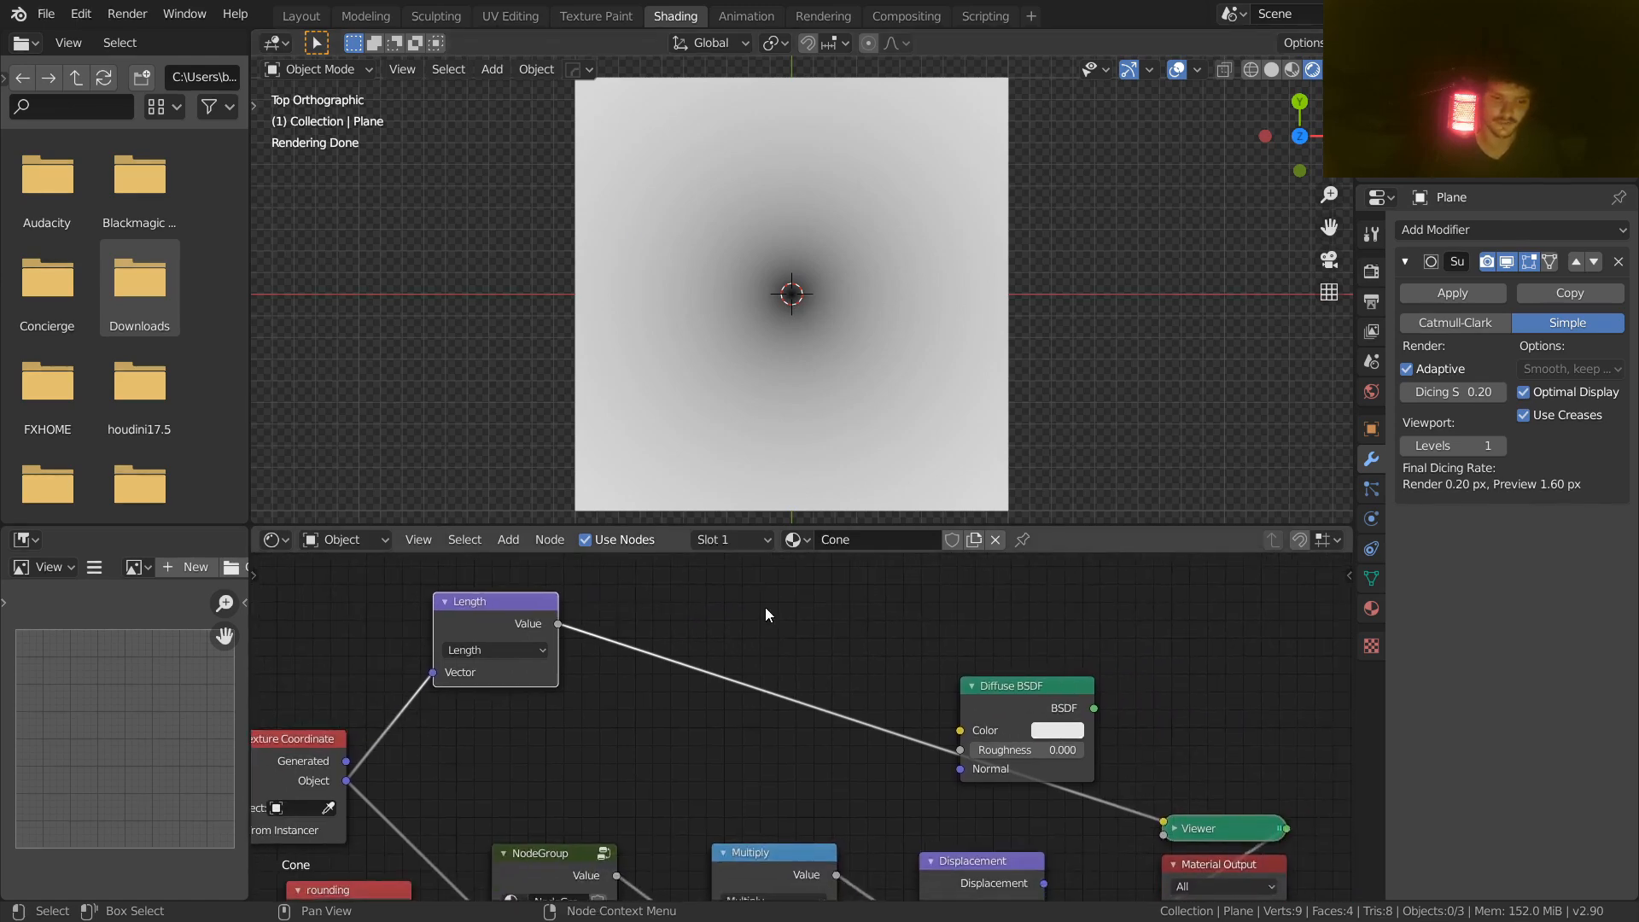
pyautogui.scroll(-4, 766, 609)
pyautogui.moveTo(600, 637)
pyautogui.mouseDown()
pyautogui.moveTo(575, 655)
pyautogui.moveTo(597, 646)
pyautogui.mouseUp()
pyautogui.moveTo(816, 722); pyautogui.dragTo(684, 652, button='middle')
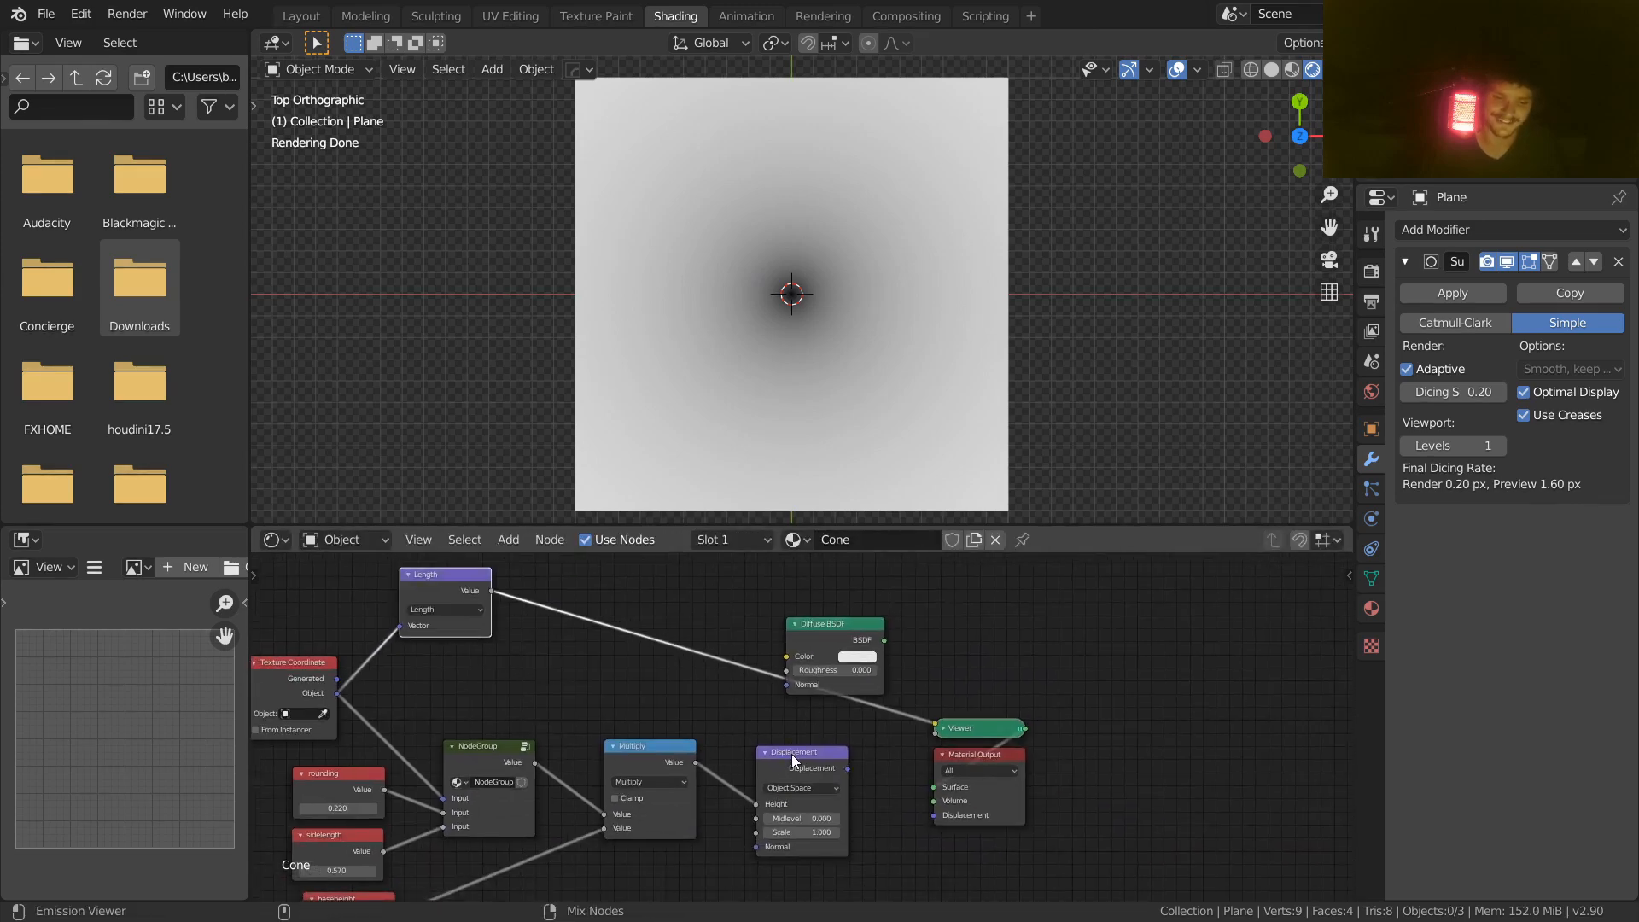
pyautogui.keyDown('ctrl'); pyautogui.keyDown('shift'); pyautogui.click(832, 764); pyautogui.keyUp('shift'); pyautogui.keyUp('ctrl')
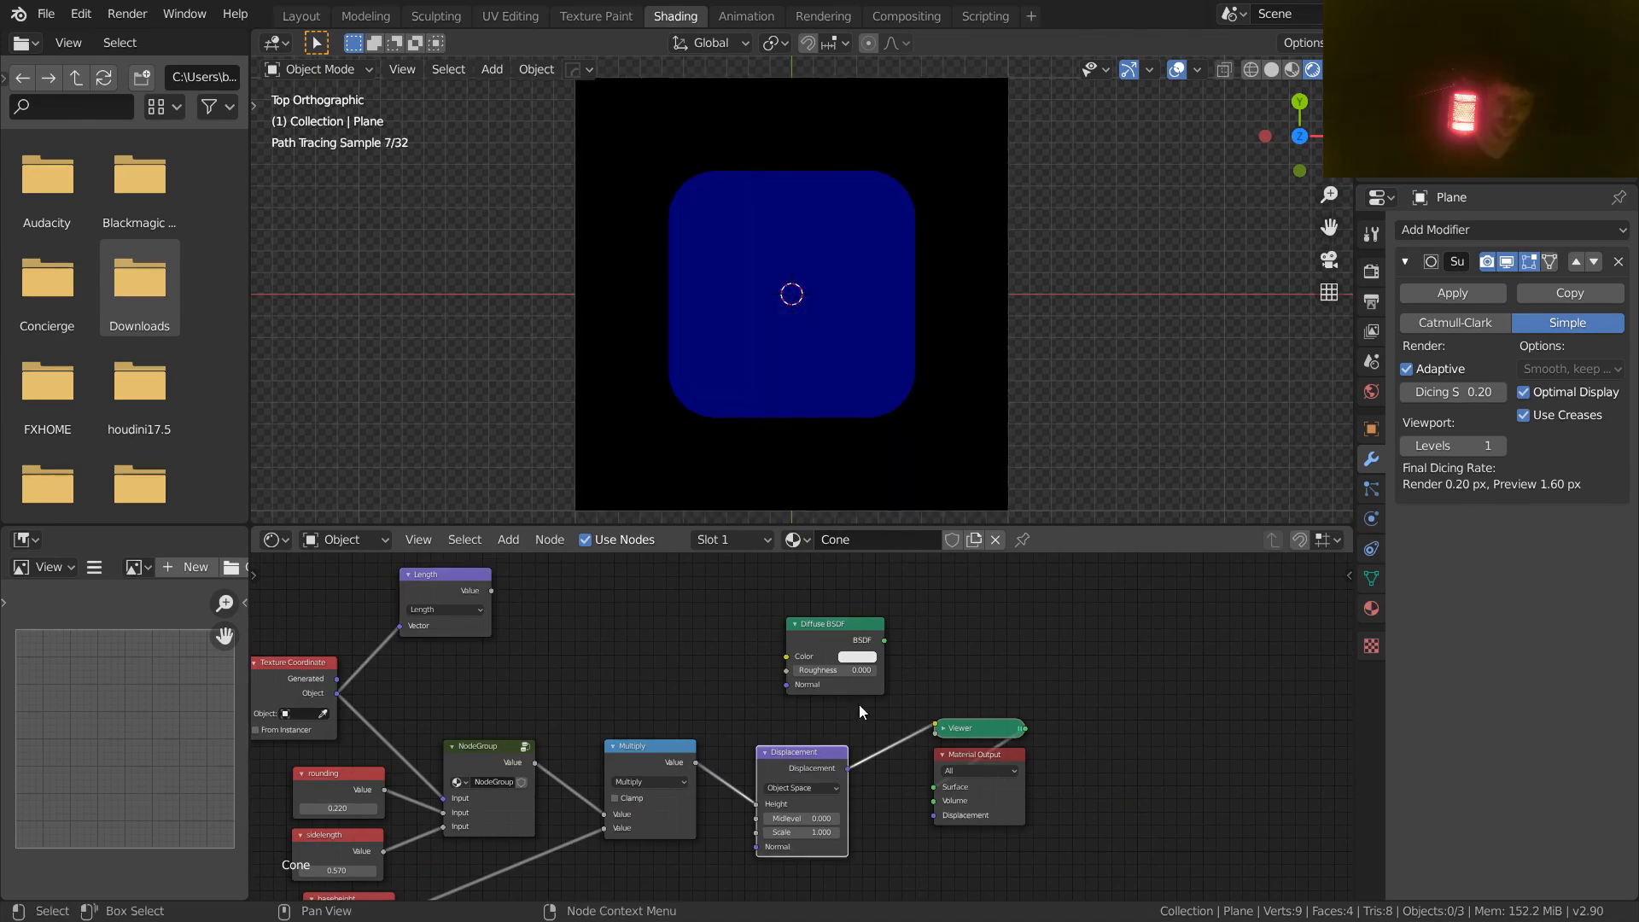
pyautogui.click(971, 726)
pyautogui.press('x')
# Step: Reconnect Displacement to the Material Output's Displacement input and Diffuse BSDF to its Surface, viewing the plane in perspective
pyautogui.moveTo(848, 768); pyautogui.dragTo(934, 816)
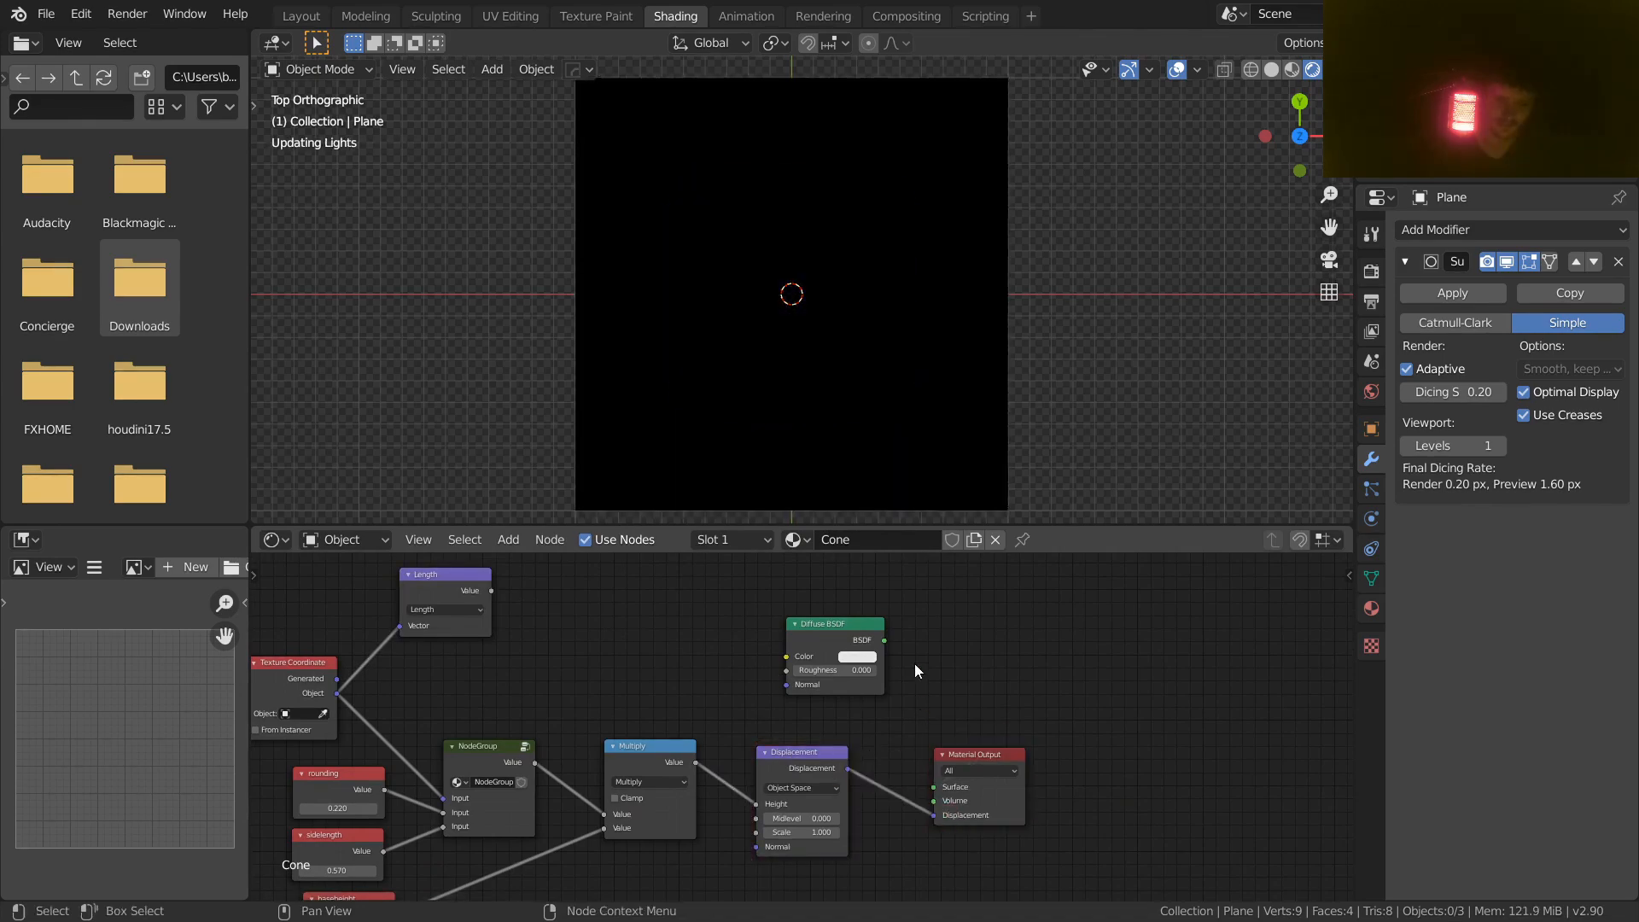
pyautogui.keyDown('ctrl'); pyautogui.keyDown('shift'); pyautogui.click(848, 624); pyautogui.keyUp('shift'); pyautogui.keyUp('ctrl')
pyautogui.moveTo(843, 223); pyautogui.dragTo(885, 175, button='middle')
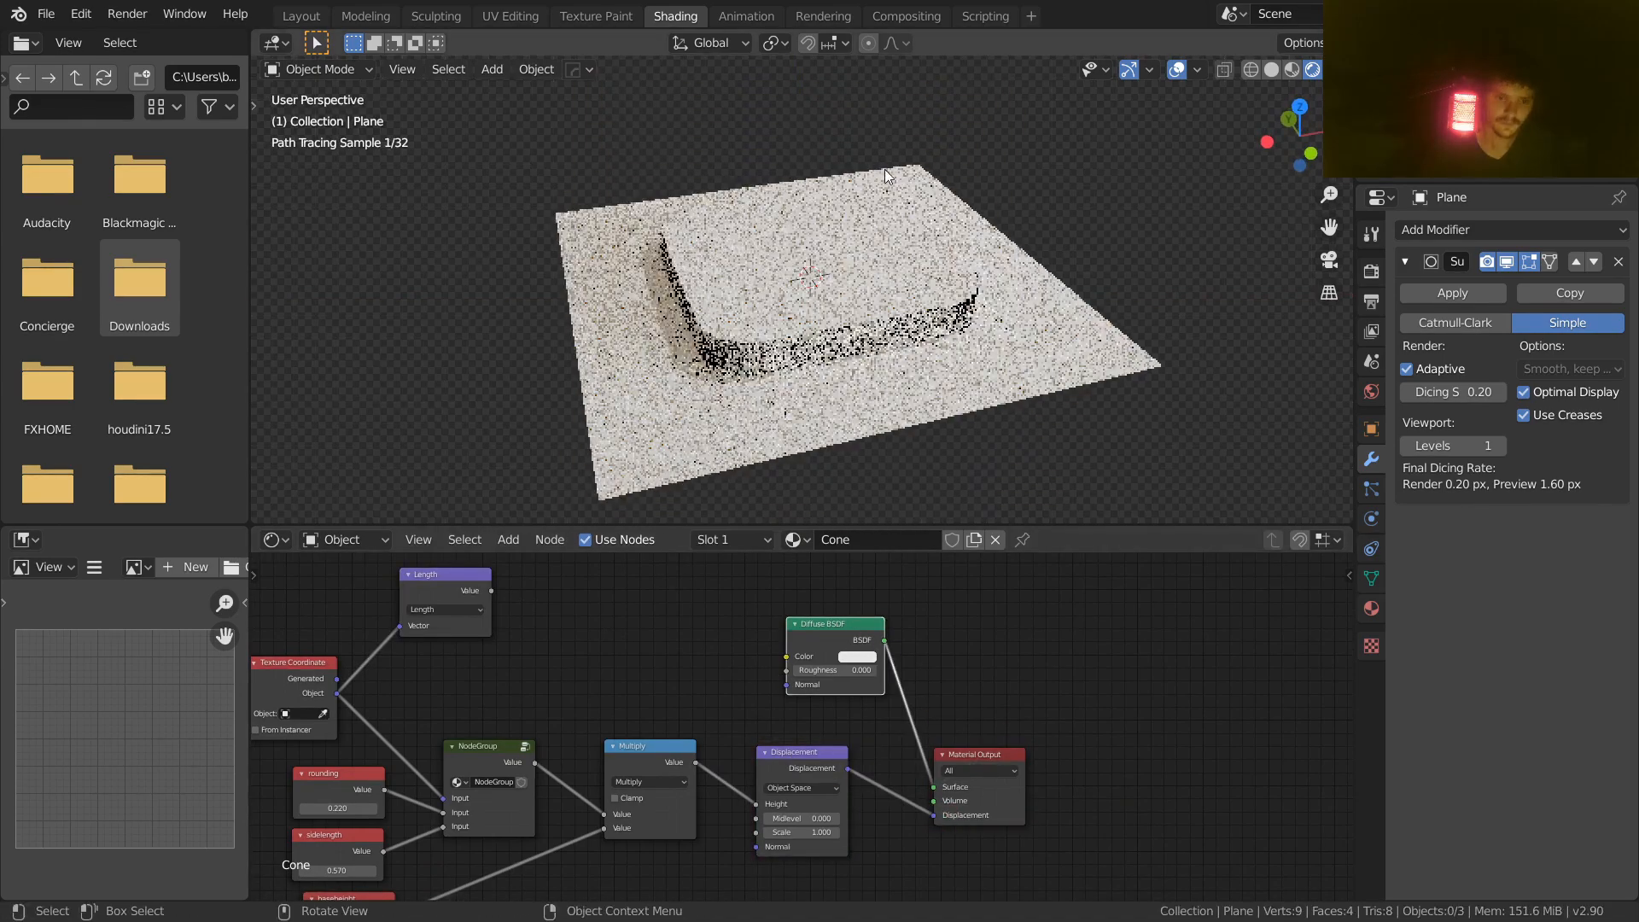
# Step: Move the value nodes, NodeGroup and Multiply node together away from the Displacement node to make room between them
pyautogui.moveTo(640, 647); pyautogui.dragTo(824, 647, button='middle')
pyautogui.scroll(-2, 824, 647)
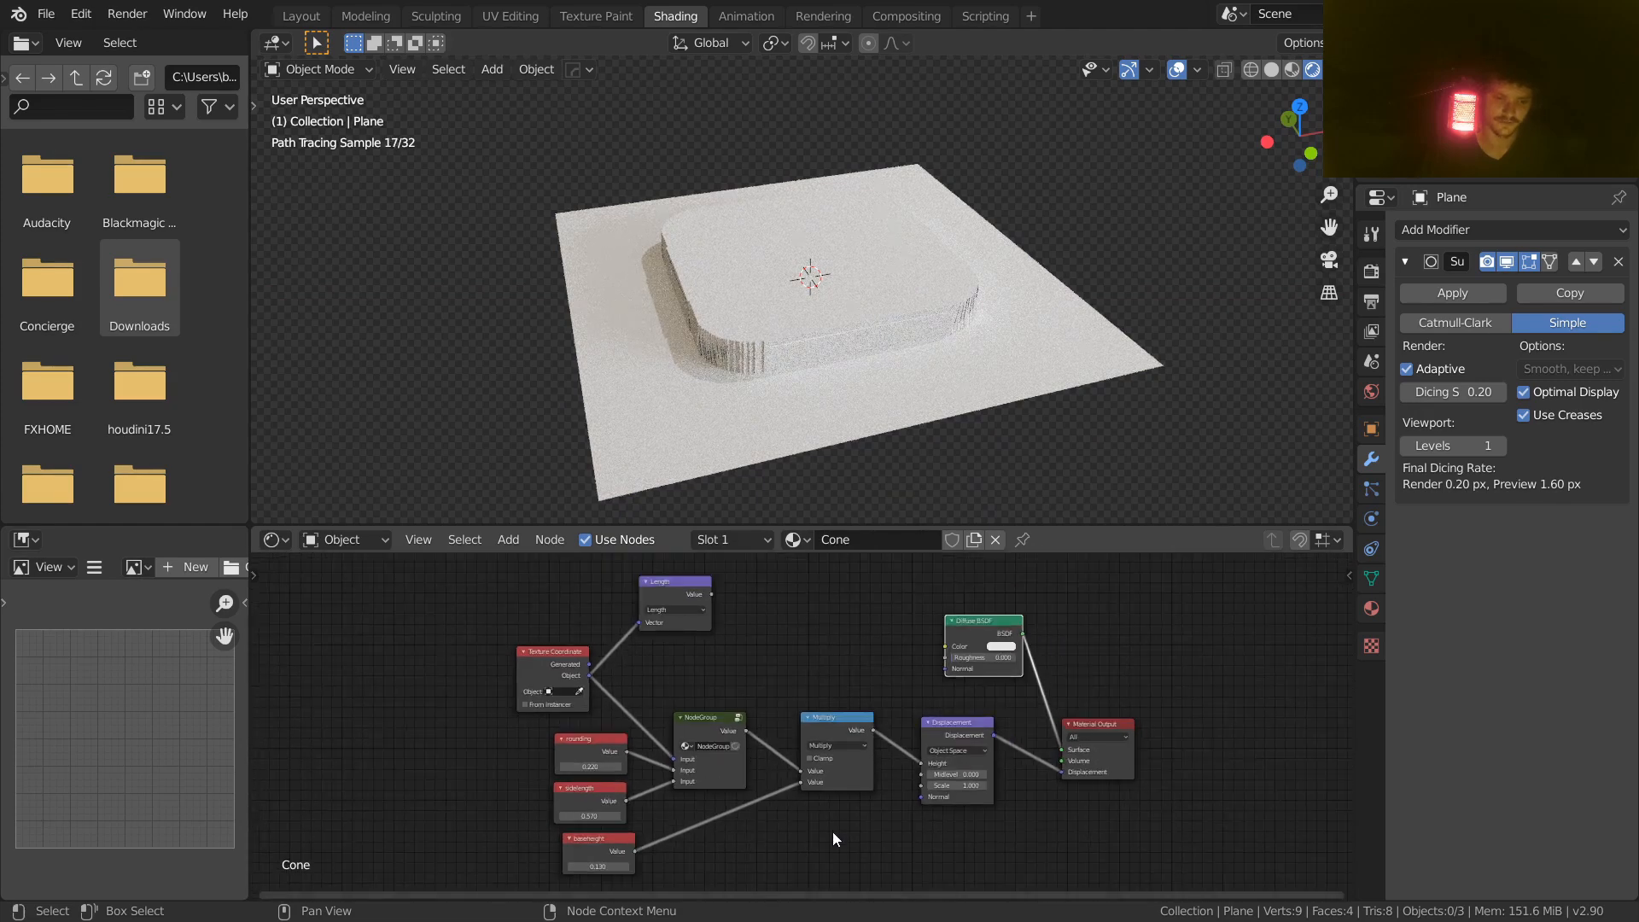
pyautogui.moveTo(832, 833); pyautogui.dragTo(577, 736)
pyautogui.moveTo(829, 858); pyautogui.dragTo(587, 750)
pyautogui.press('g')
pyautogui.click(638, 765)
pyautogui.click(794, 704)
pyautogui.scroll(4, 803, 722)
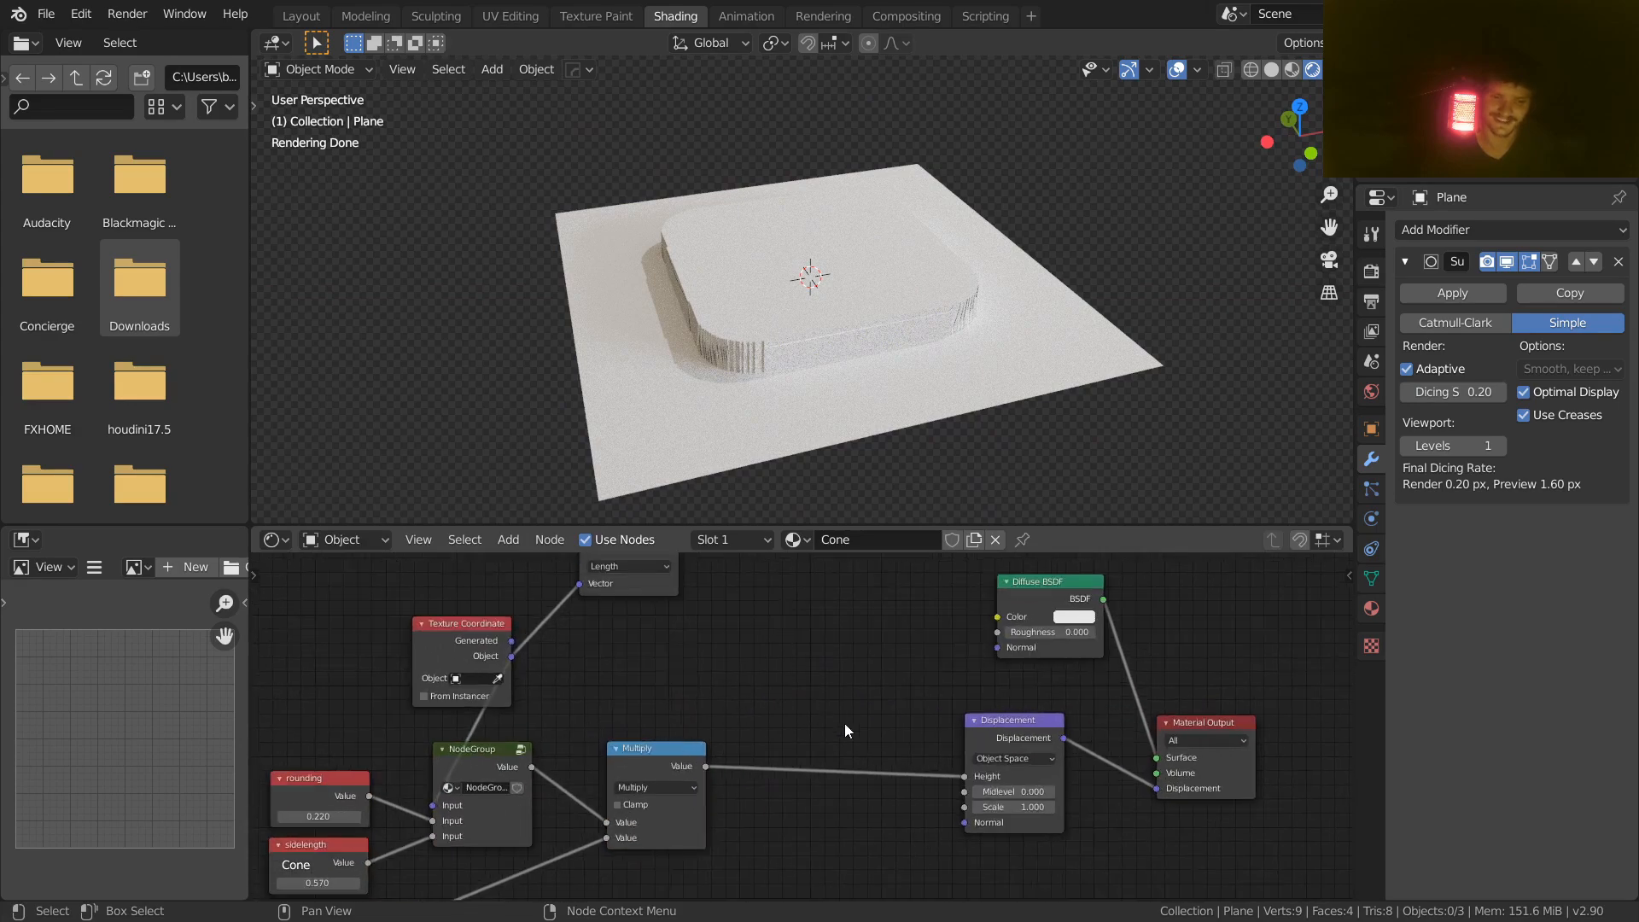
pyautogui.scroll(3, 802, 725)
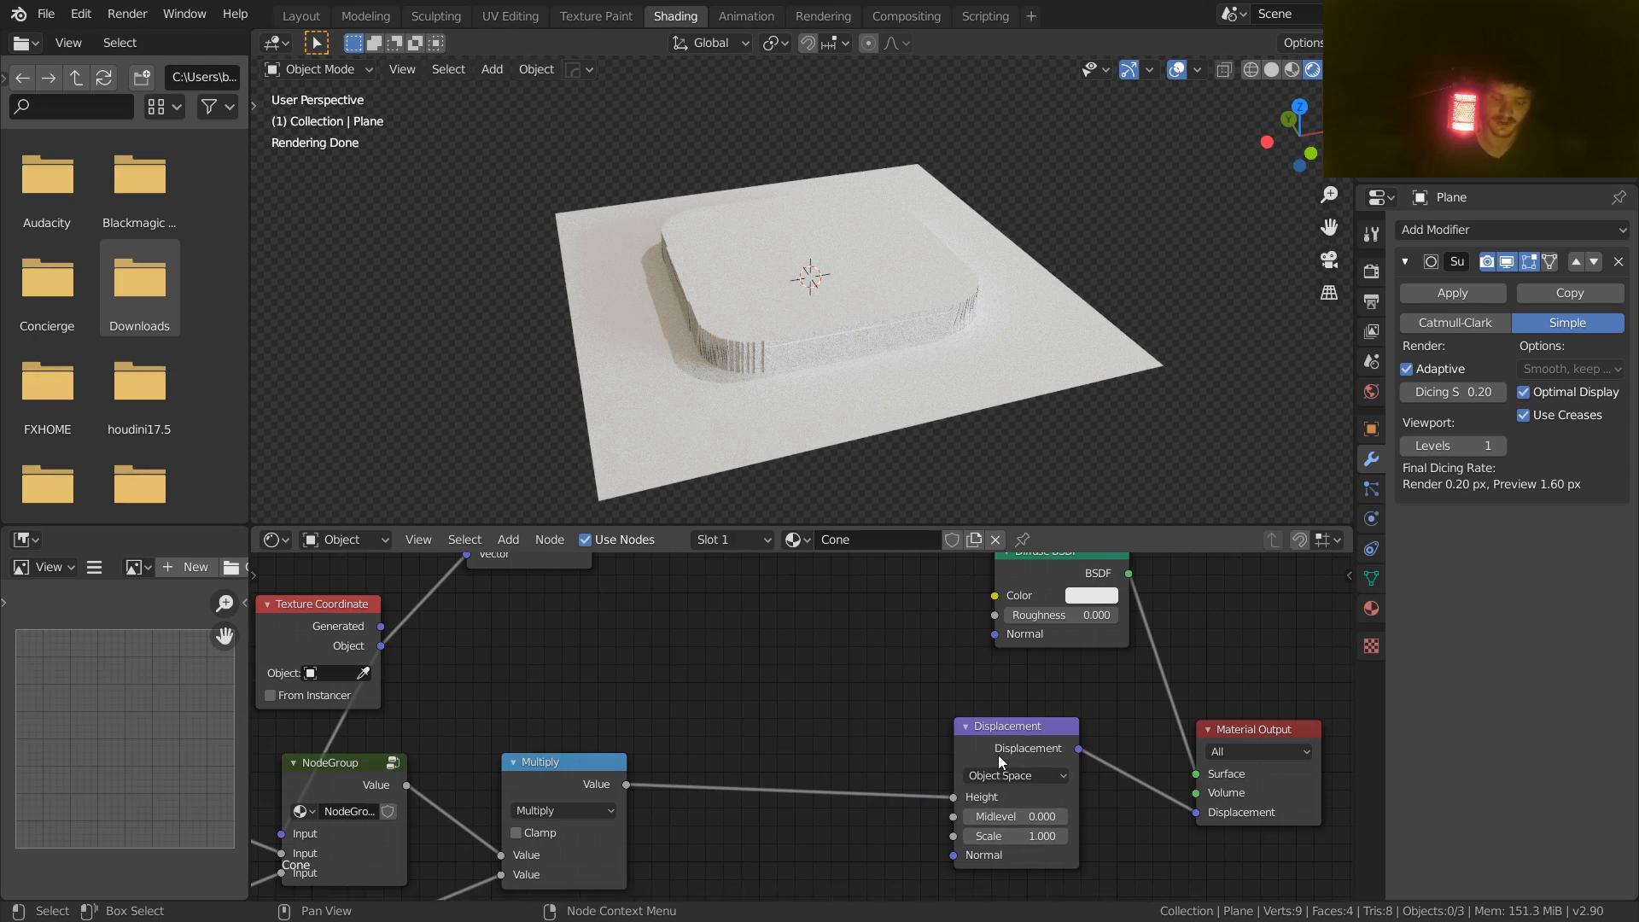
# Step: Place an unconnected Add math node in the gap before the Displacement node and shift the Length node aside
pyautogui.scroll(-3, 998, 755)
pyautogui.hotkey('shift', 'a')
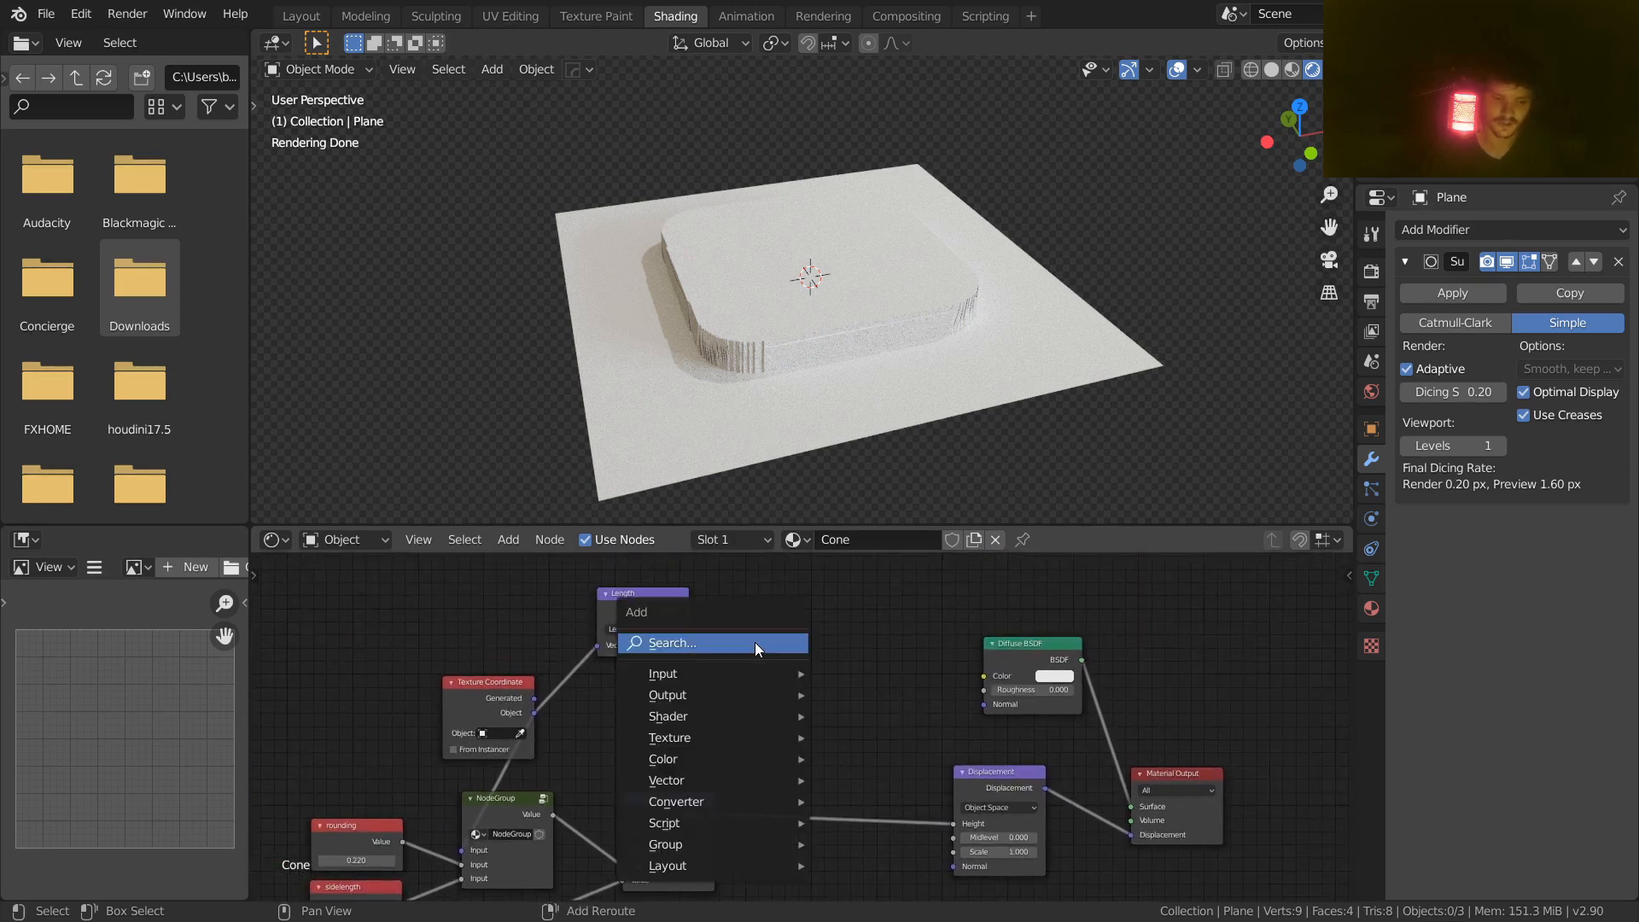
pyautogui.click(755, 642)
pyautogui.write('add')
pyautogui.press('Return')
pyautogui.click(839, 734)
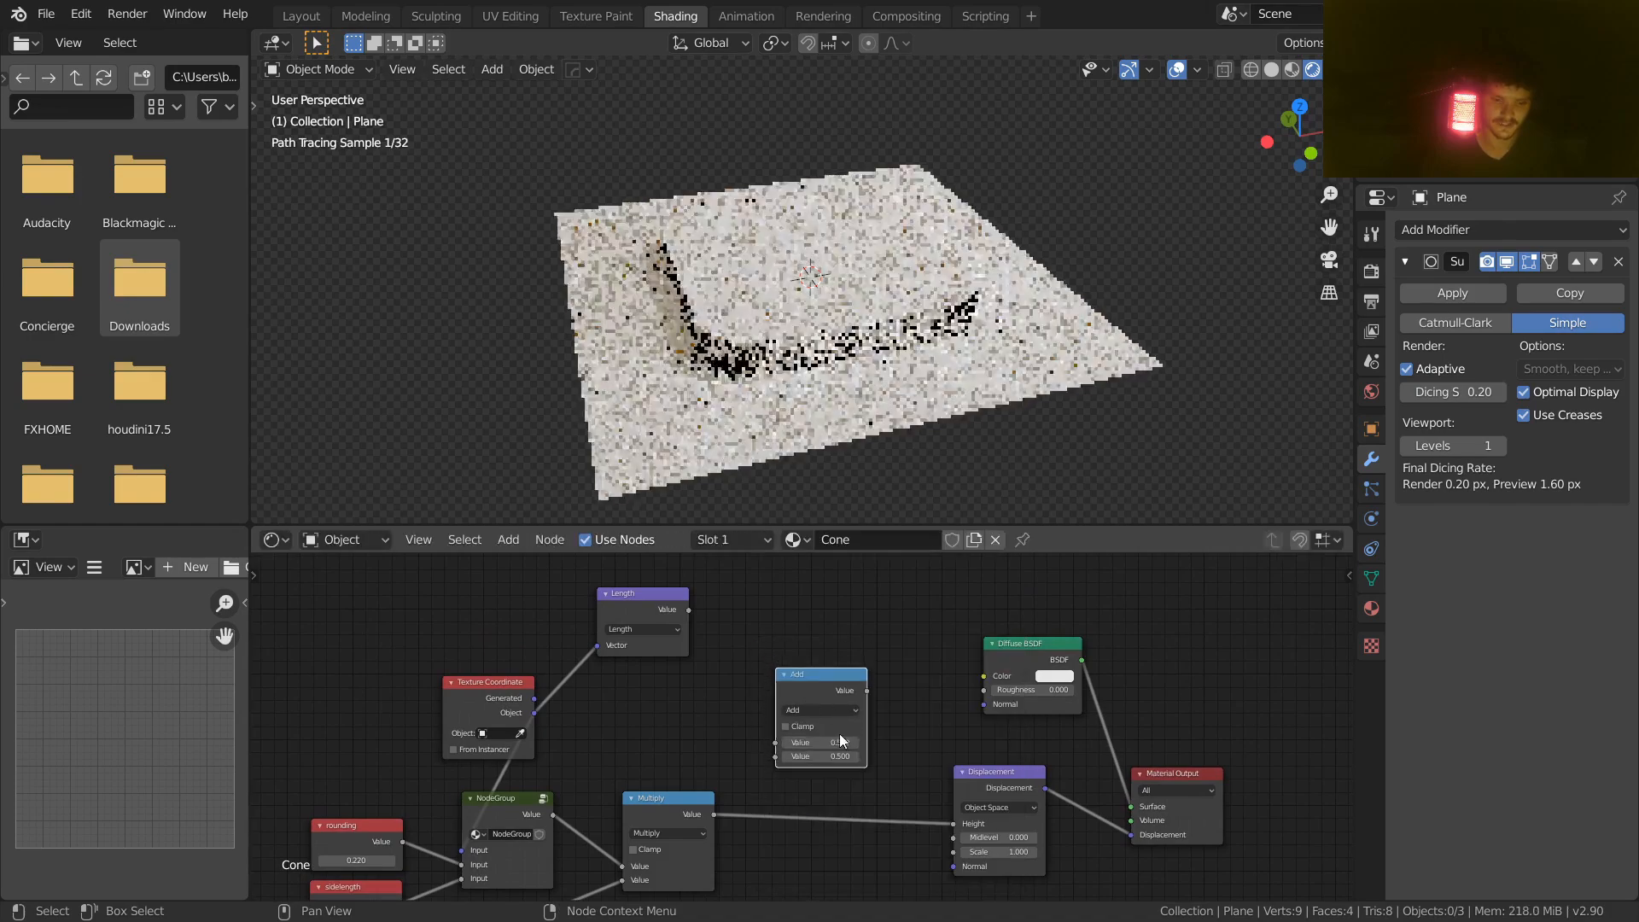
pyautogui.moveTo(653, 622); pyautogui.dragTo(672, 601)
pyautogui.moveTo(669, 808); pyautogui.dragTo(667, 806)
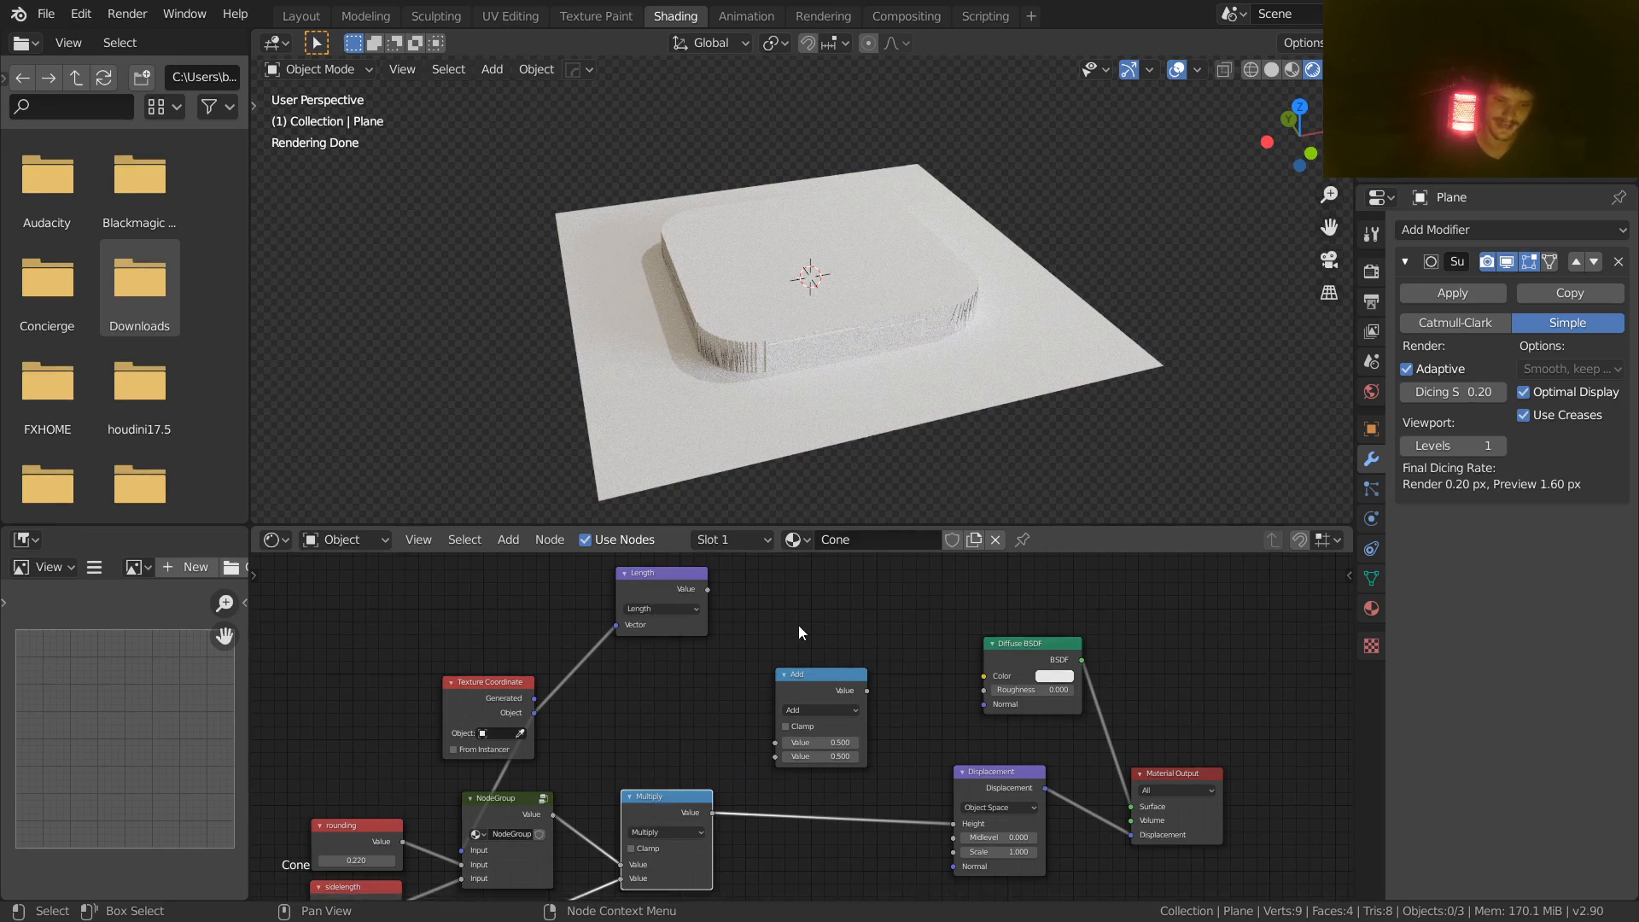
# Step: Insert the Add node between the Multiply and Displacement nodes and connect the Length value to its second input
pyautogui.scroll(2, 818, 693)
pyautogui.moveTo(823, 683); pyautogui.dragTo(790, 797)
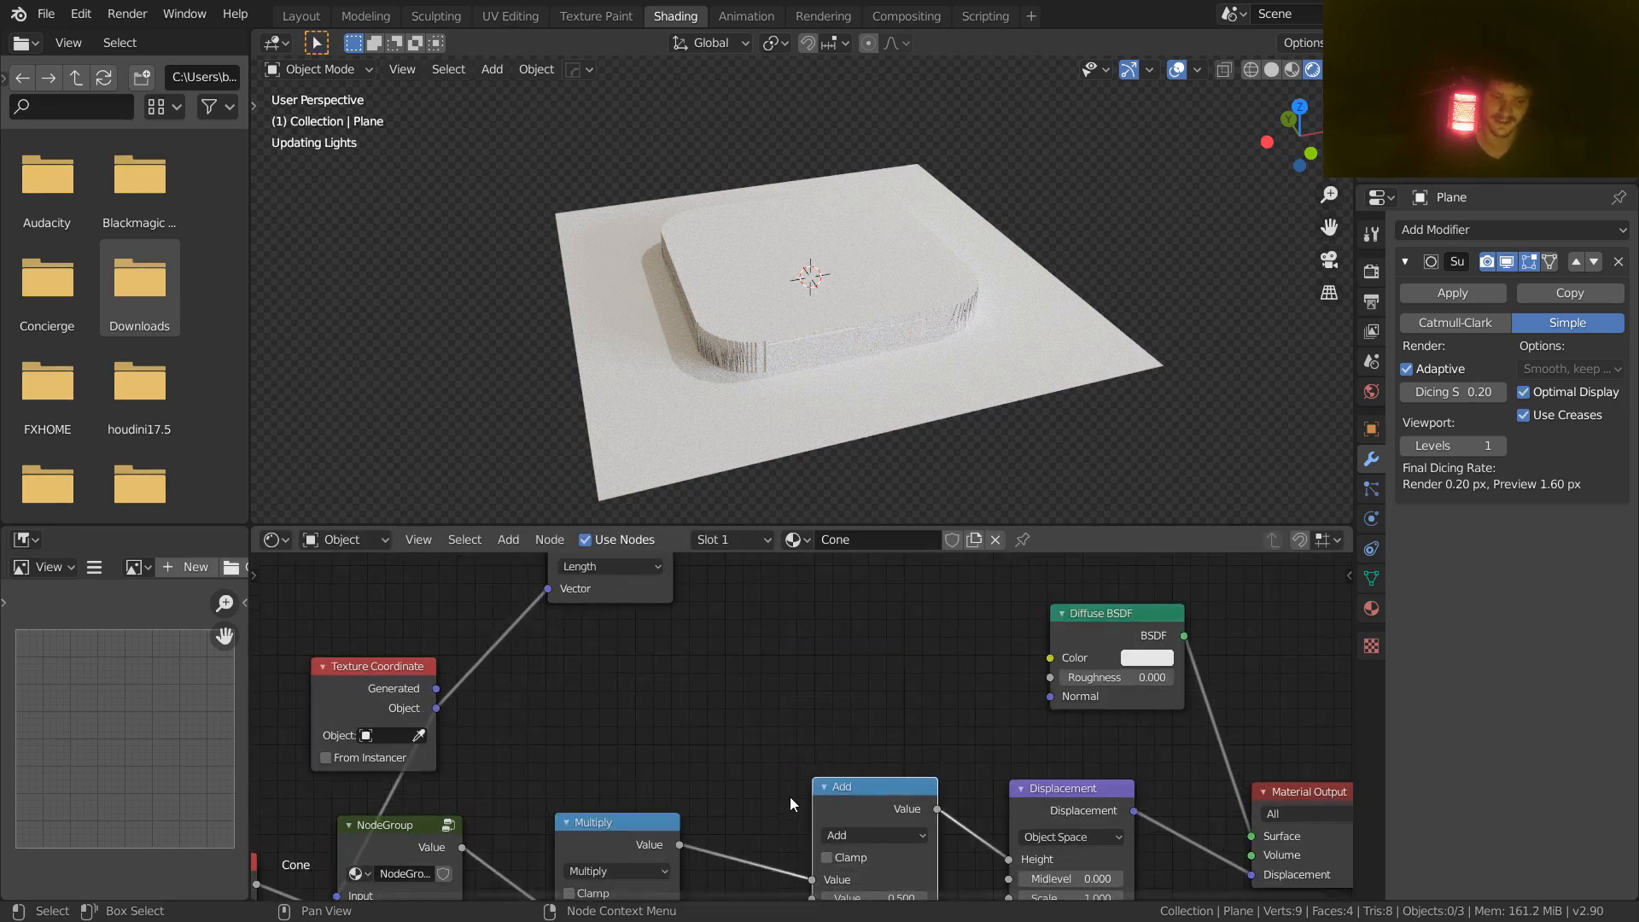
pyautogui.scroll(-1, 777, 759)
pyautogui.scroll(-1, 705, 641)
pyautogui.moveTo(716, 601); pyautogui.dragTo(807, 843)
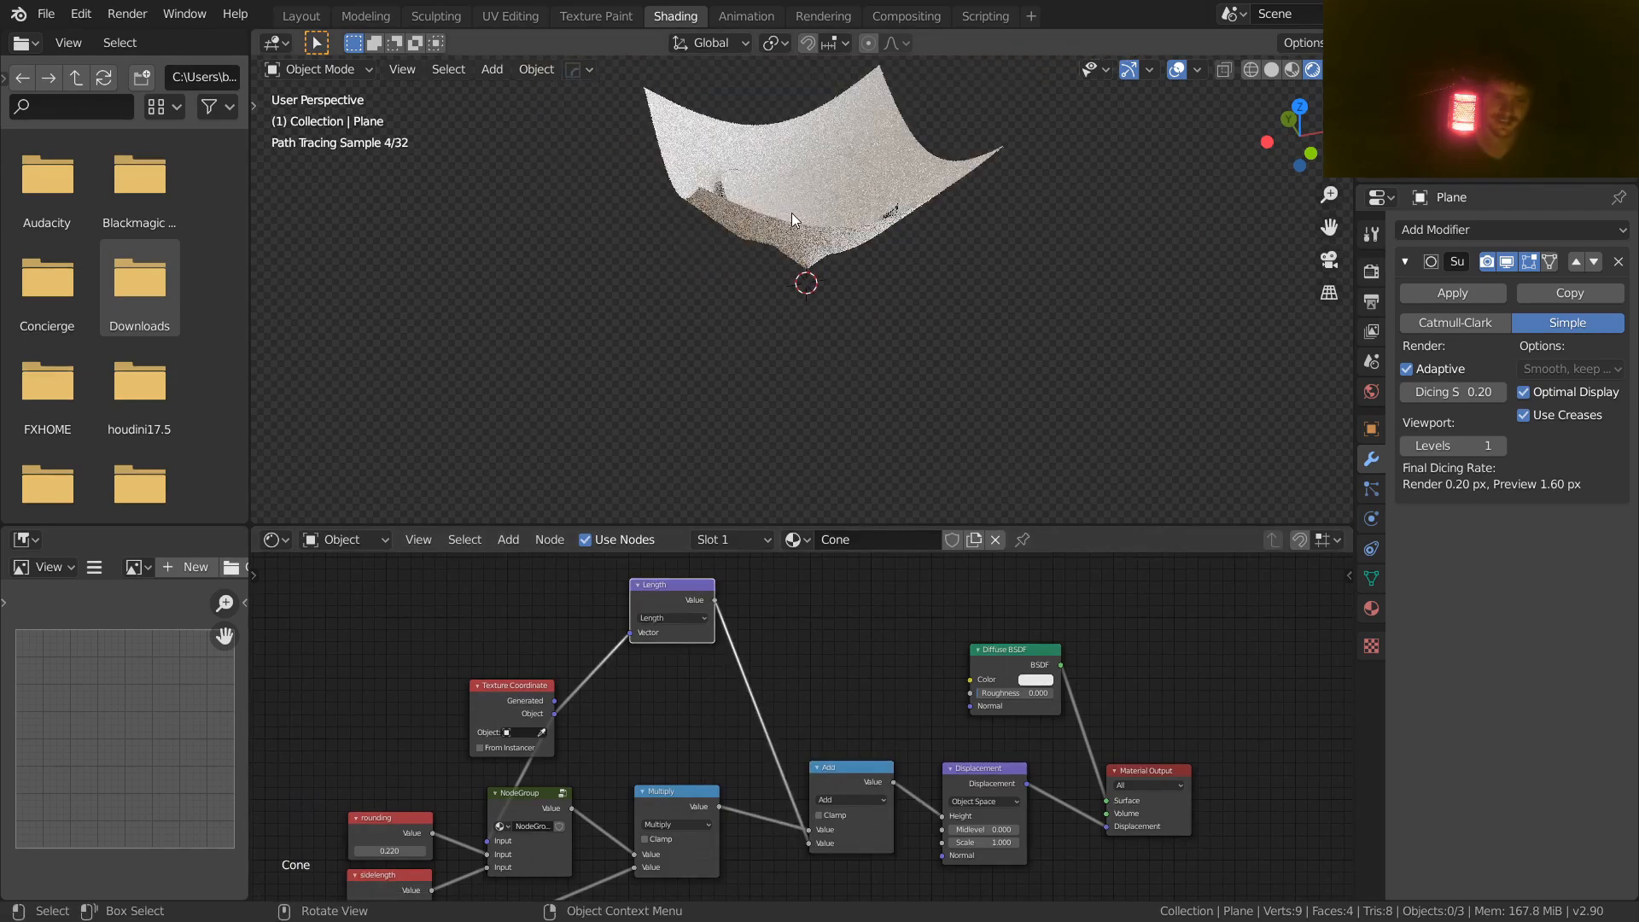
pyautogui.scroll(4, 786, 300)
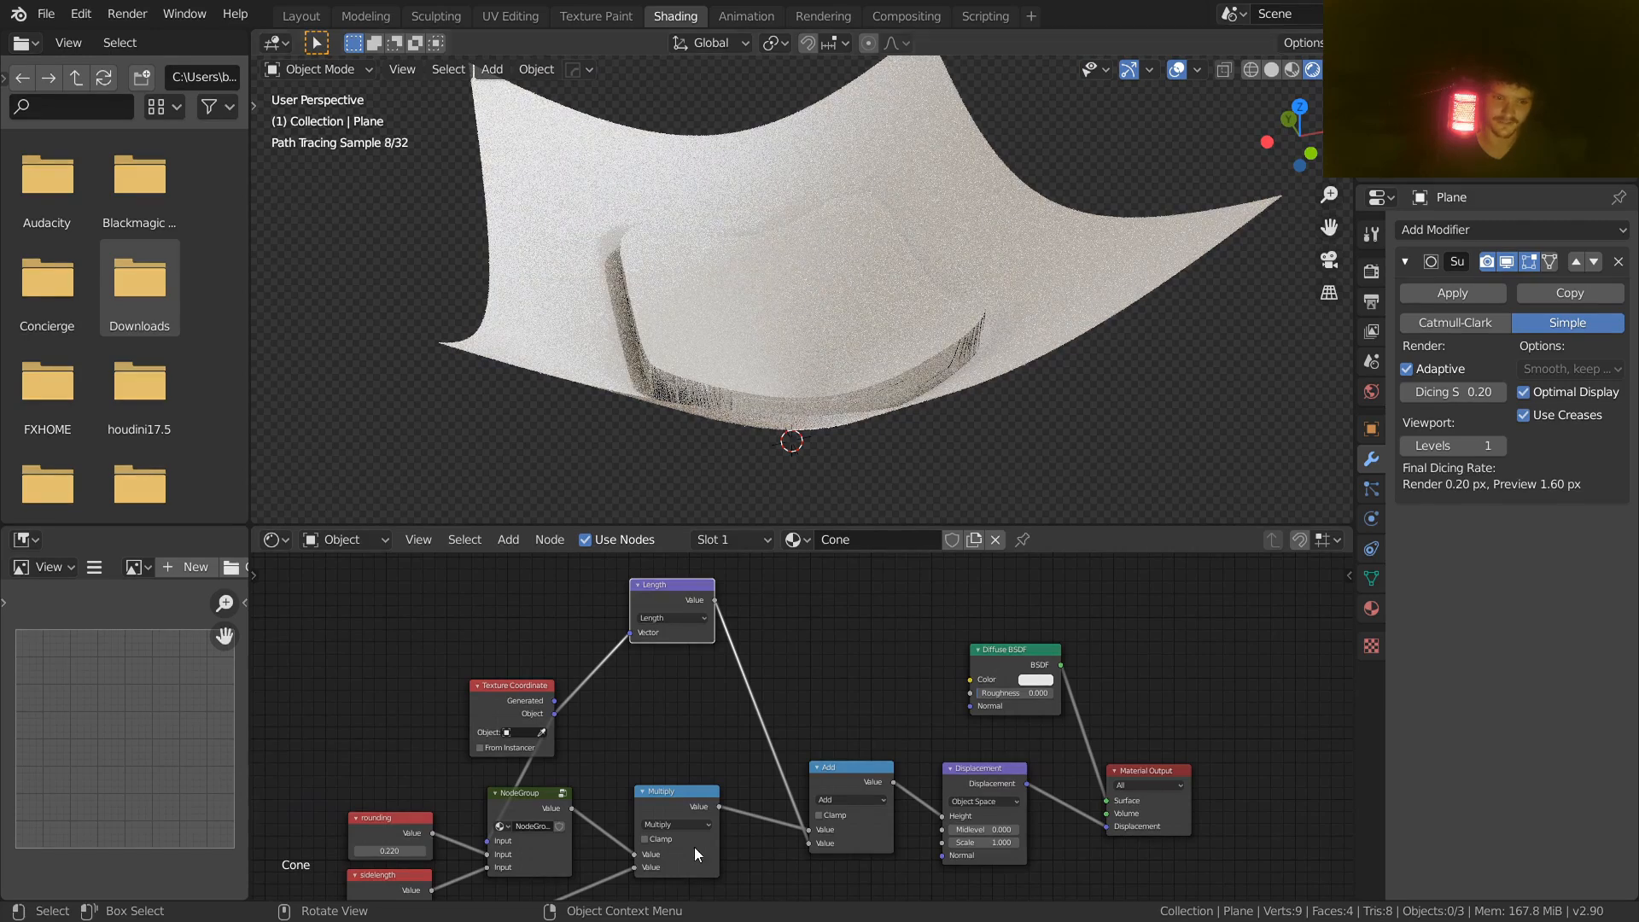
# Step: Preview the Length output on the displaced plane and restore the Diffuse BSDF as the surface
pyautogui.keyDown('ctrl'); pyautogui.keyDown('shift'); pyautogui.click(690, 591); pyautogui.keyUp('shift'); pyautogui.keyUp('ctrl')
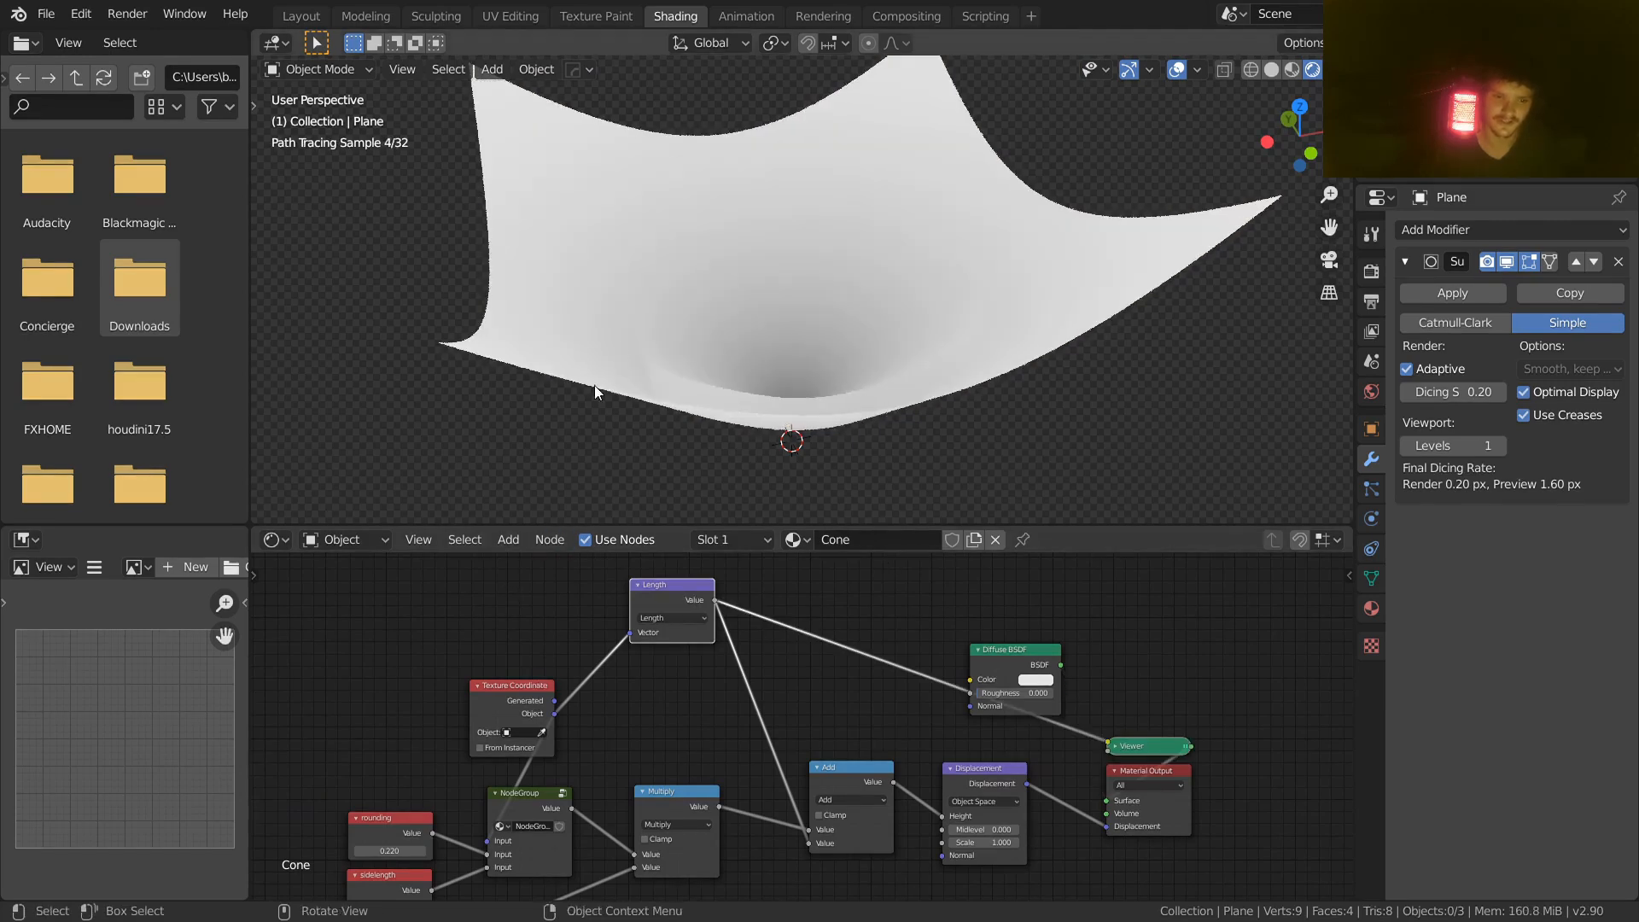
pyautogui.moveTo(594, 386); pyautogui.dragTo(904, 627, button='middle')
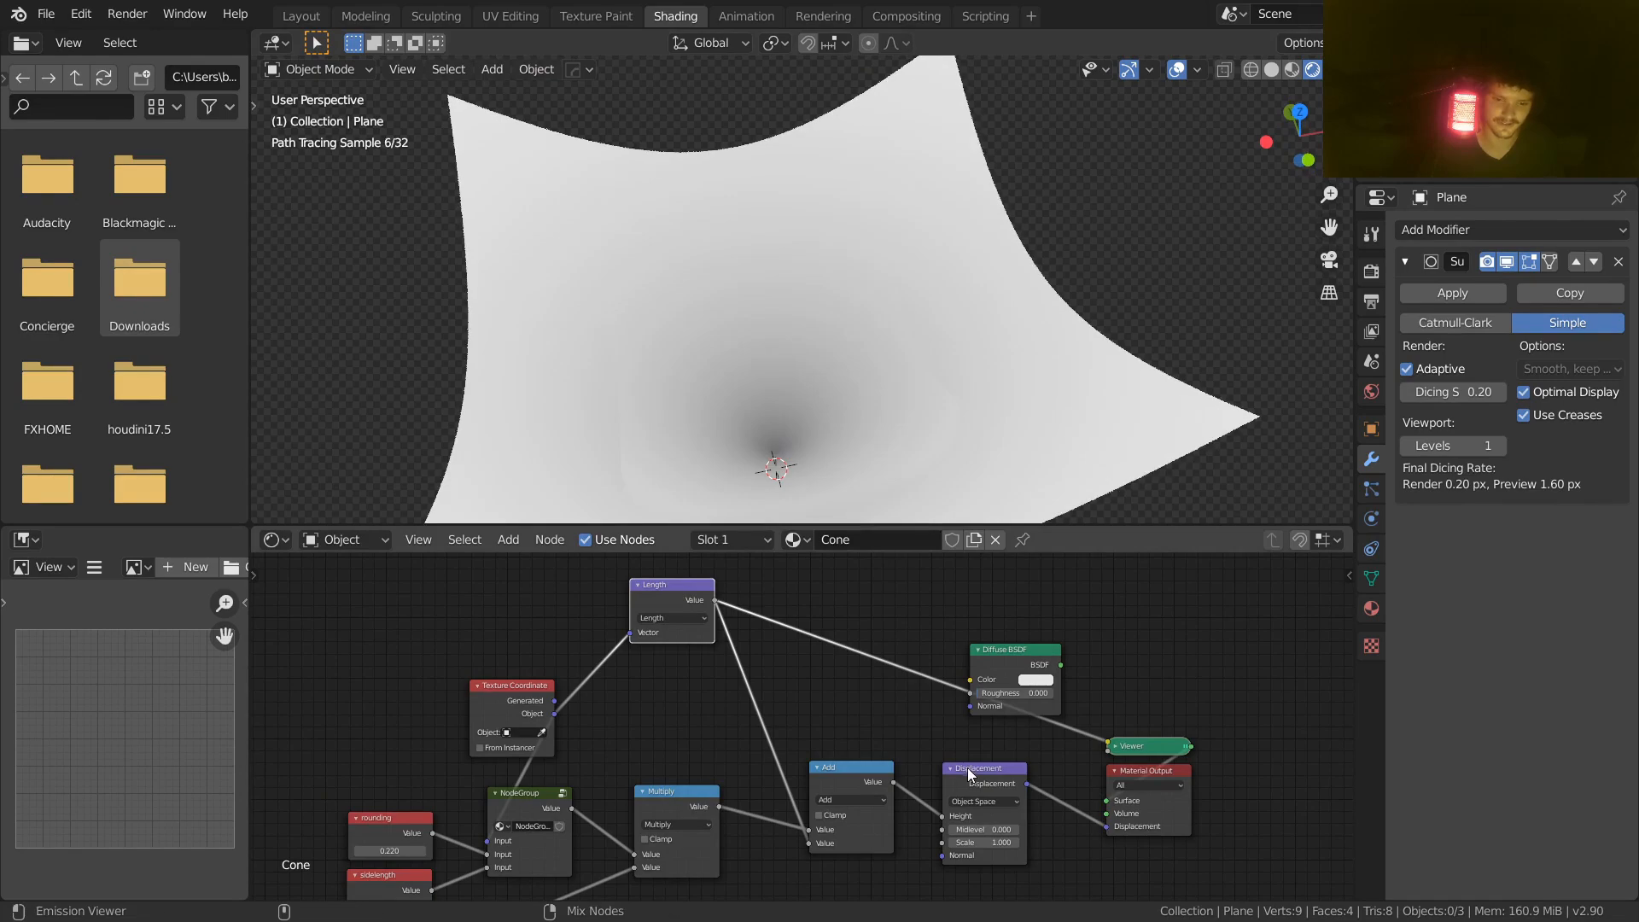
pyautogui.keyDown('ctrl'); pyautogui.keyDown('shift'); pyautogui.click(999, 666); pyautogui.keyUp('shift'); pyautogui.keyUp('ctrl')
pyautogui.scroll(-3, 806, 350)
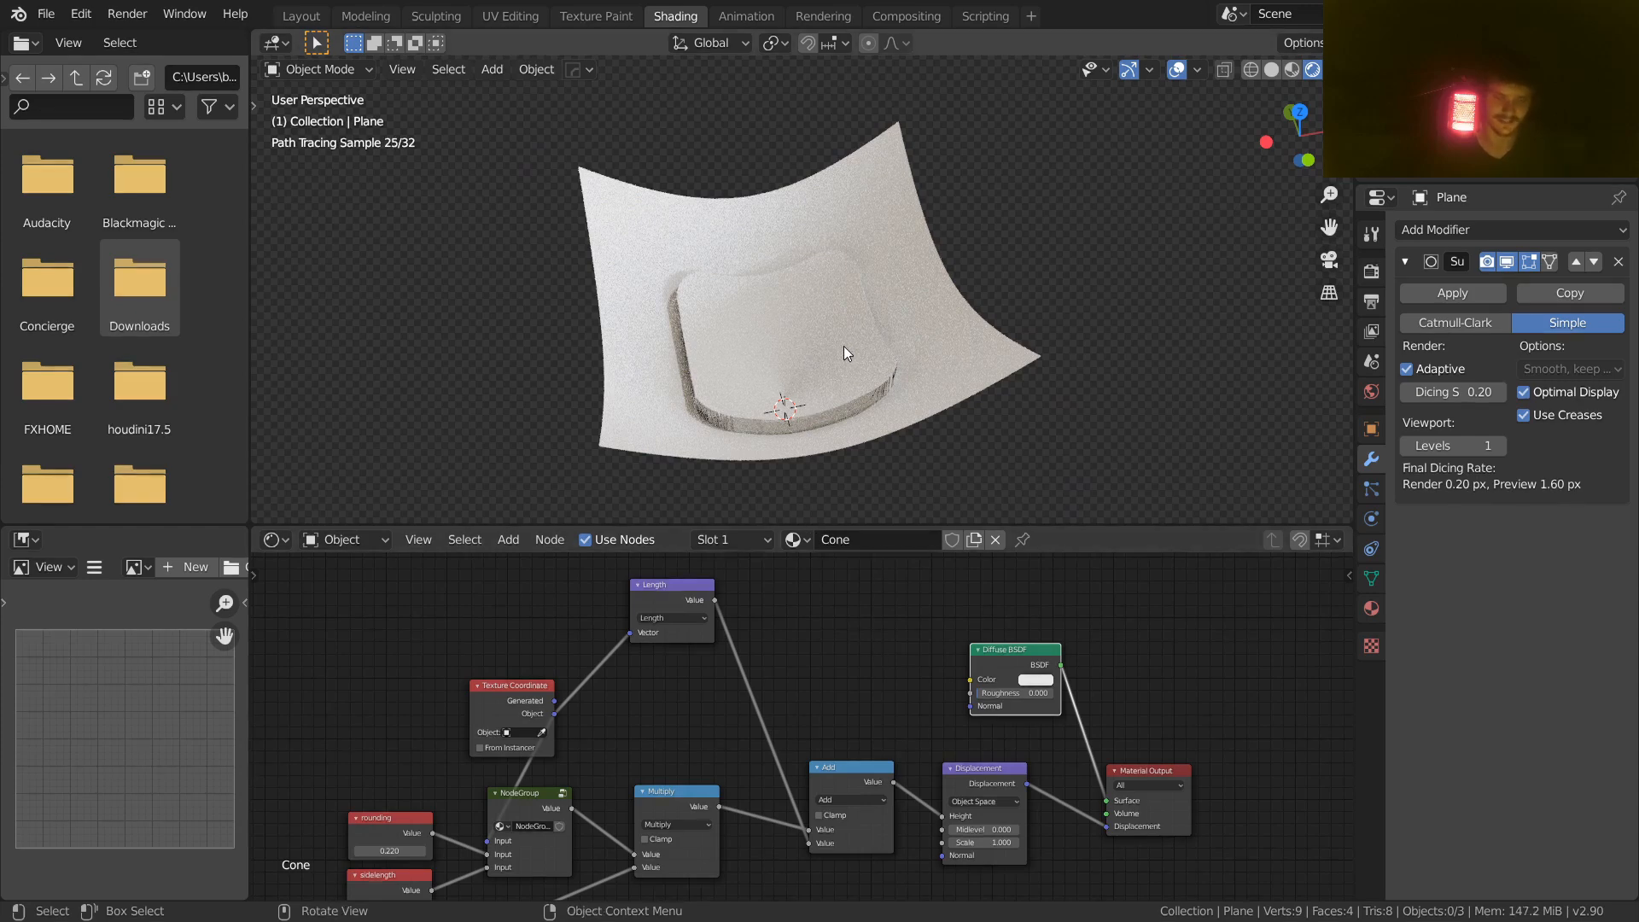
# Step: Preview the Length output with the Displacement link cut, and restore both the Displacement link and the Diffuse BSDF surface
pyautogui.keyDown('ctrl'); pyautogui.keyDown('shift'); pyautogui.click(686, 596); pyautogui.keyUp('shift'); pyautogui.keyUp('ctrl')
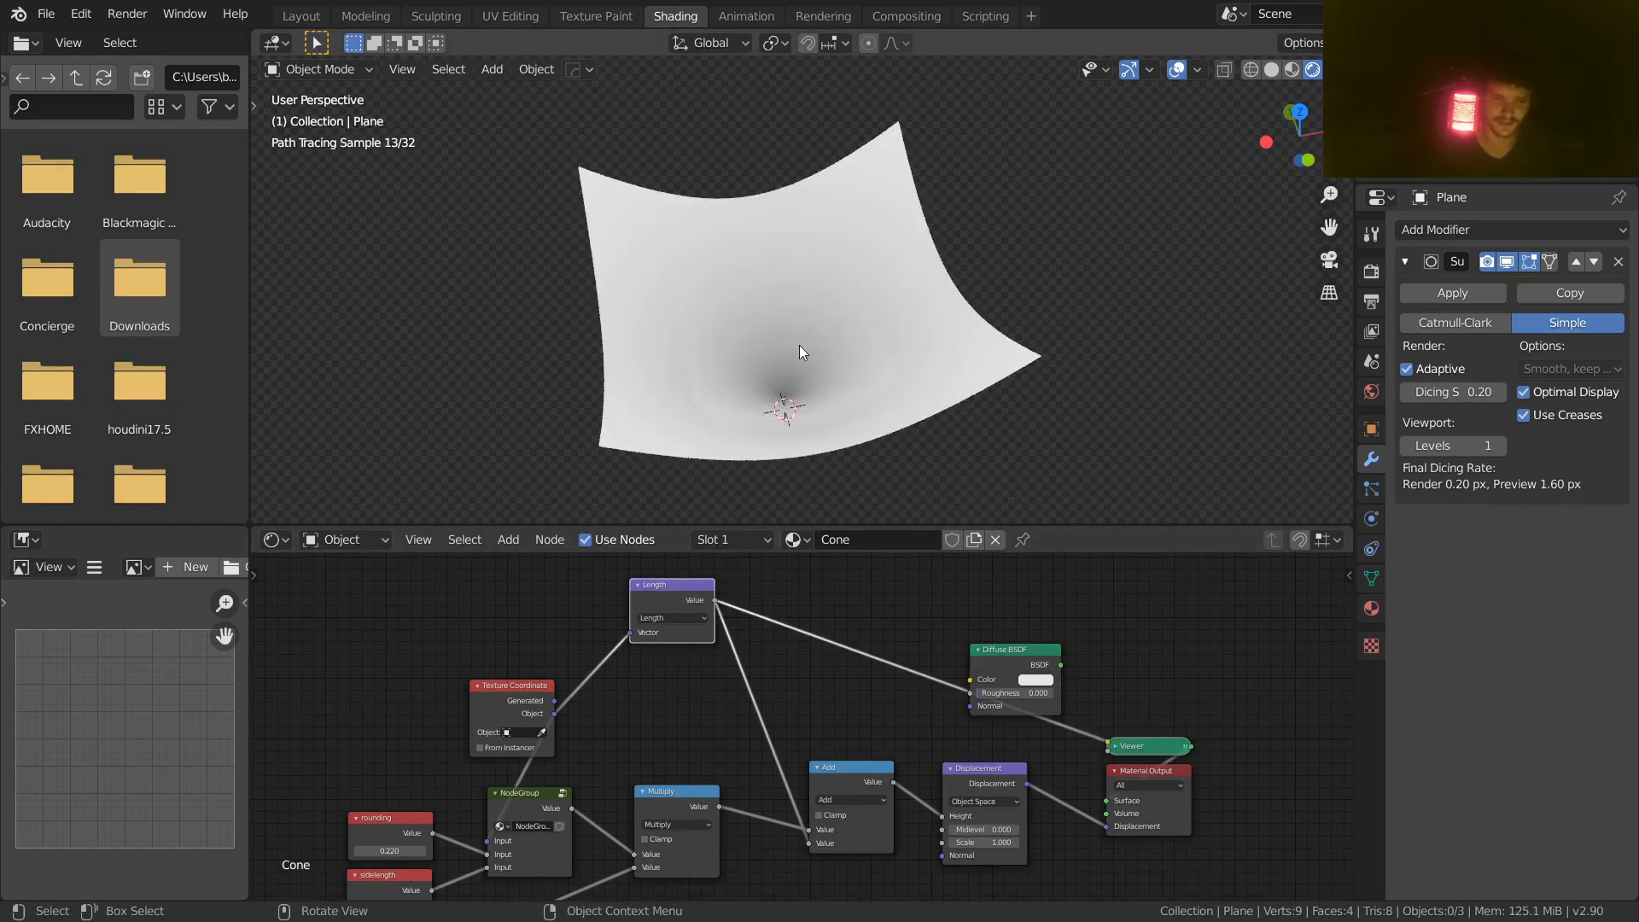
pyautogui.keyDown('ctrl'); pyautogui.moveTo(1051, 822); pyautogui.dragTo(1063, 769, button='right'); pyautogui.keyUp('ctrl')
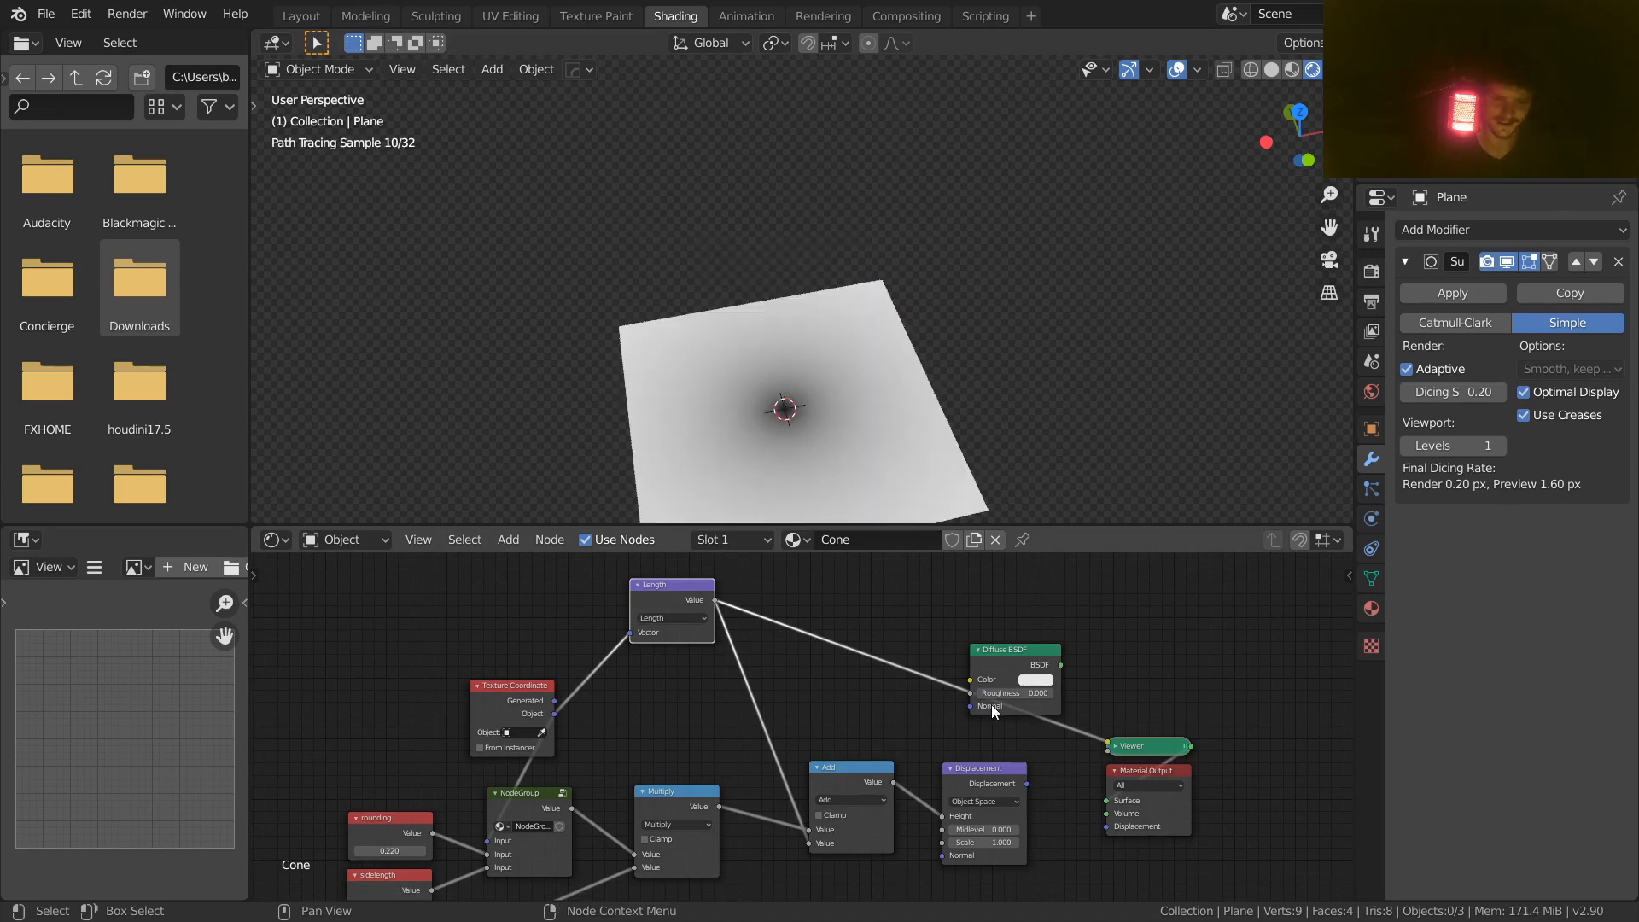
pyautogui.moveTo(771, 468); pyautogui.dragTo(781, 415, button='middle')
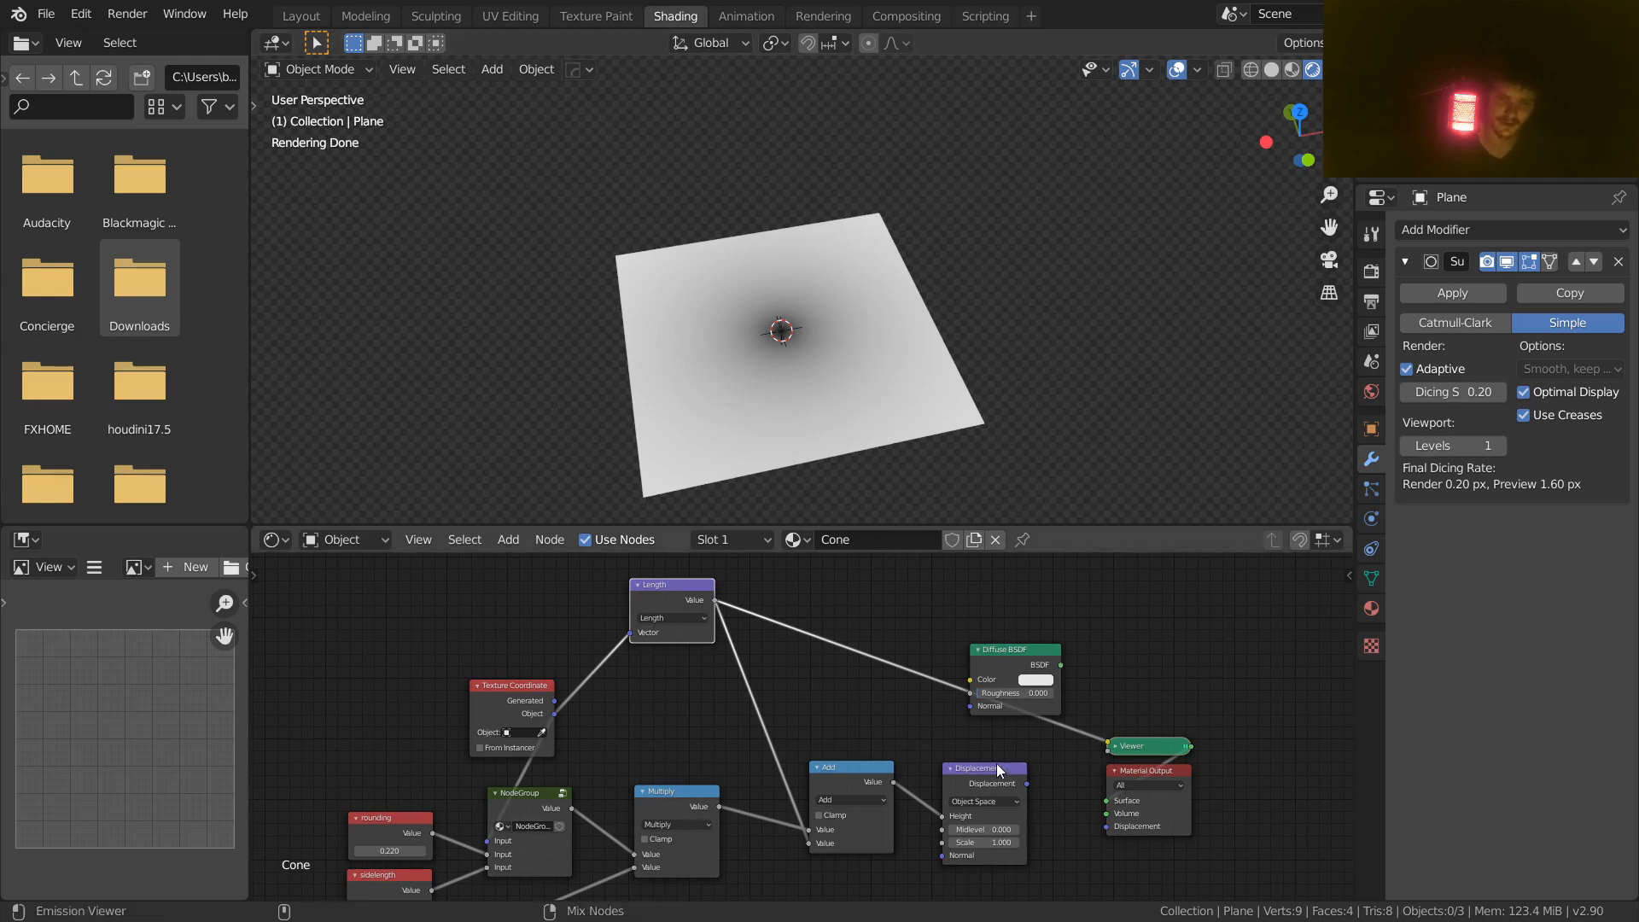
pyautogui.moveTo(1027, 784); pyautogui.dragTo(1108, 826)
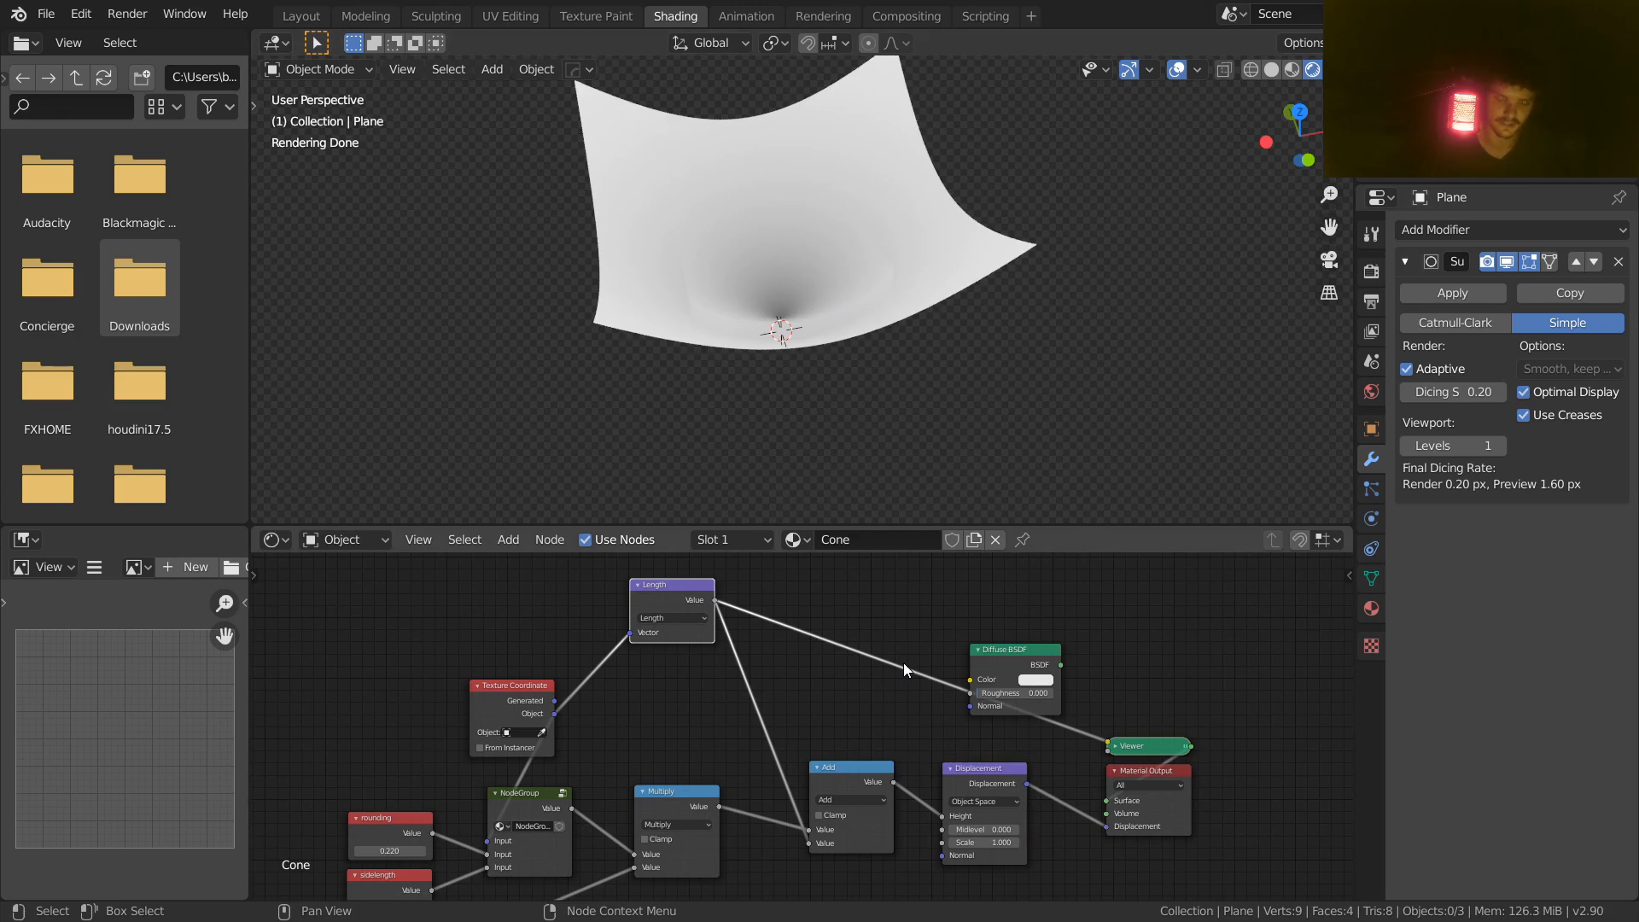
pyautogui.keyDown('ctrl'); pyautogui.keyDown('shift'); pyautogui.click(1021, 649); pyautogui.keyUp('shift'); pyautogui.keyUp('ctrl')
# Step: Add an Invert node beside the Length node, feed the Length value into its Color input and preview its output
pyautogui.scroll(2, 851, 644)
pyautogui.moveTo(850, 643); pyautogui.dragTo(835, 703, button='middle')
pyautogui.hotkey('shift', 'a')
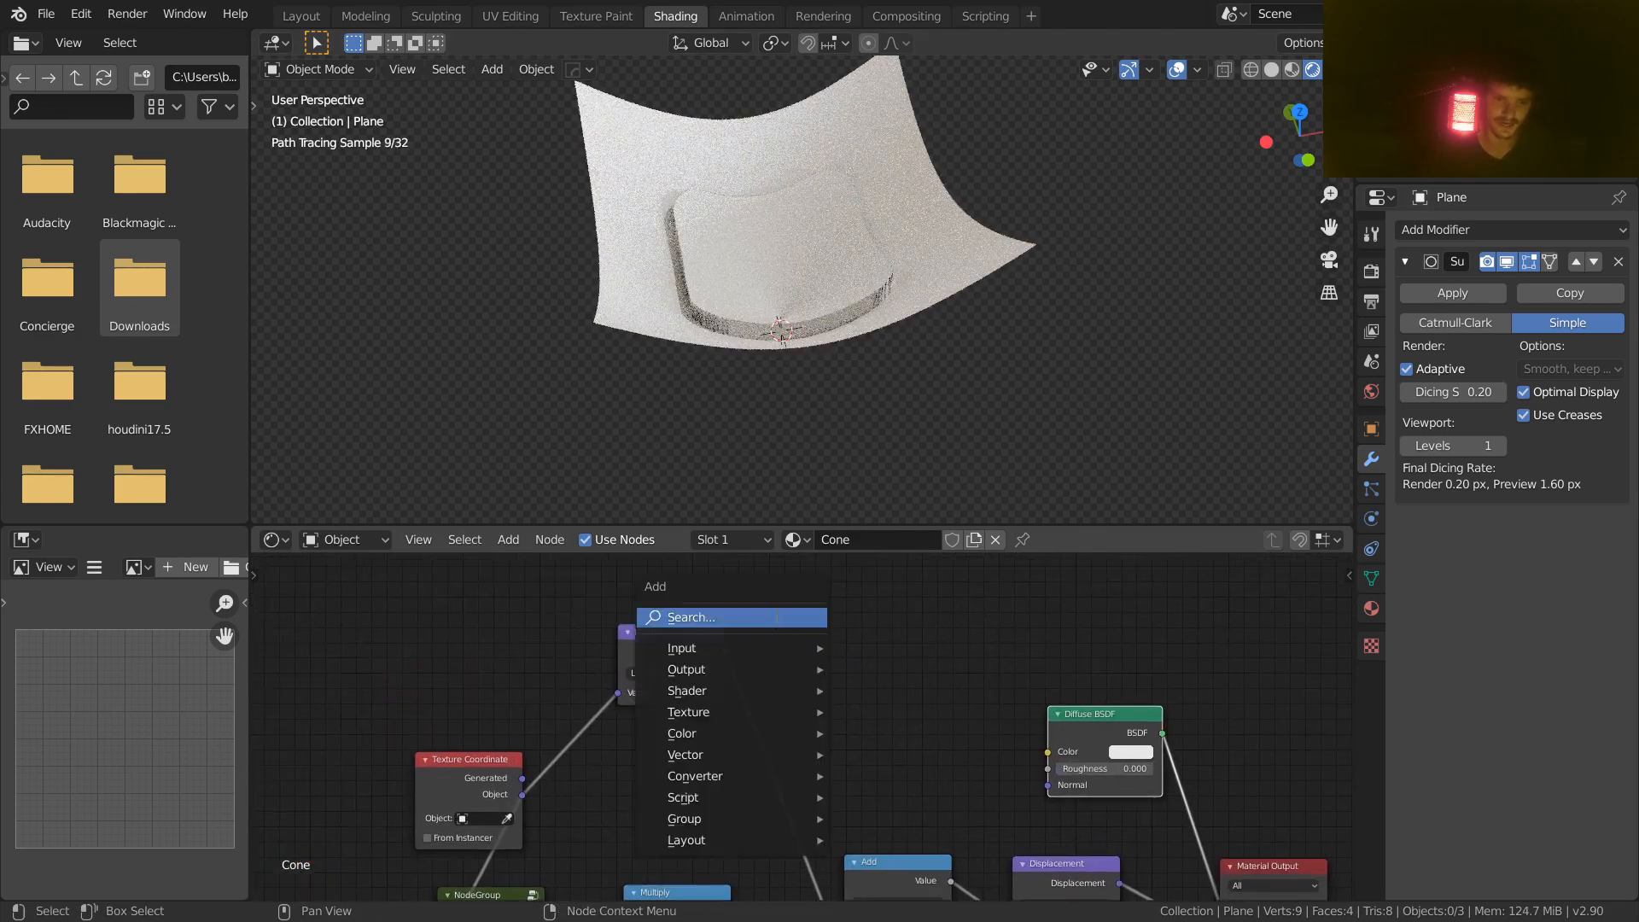
pyautogui.write('inv')
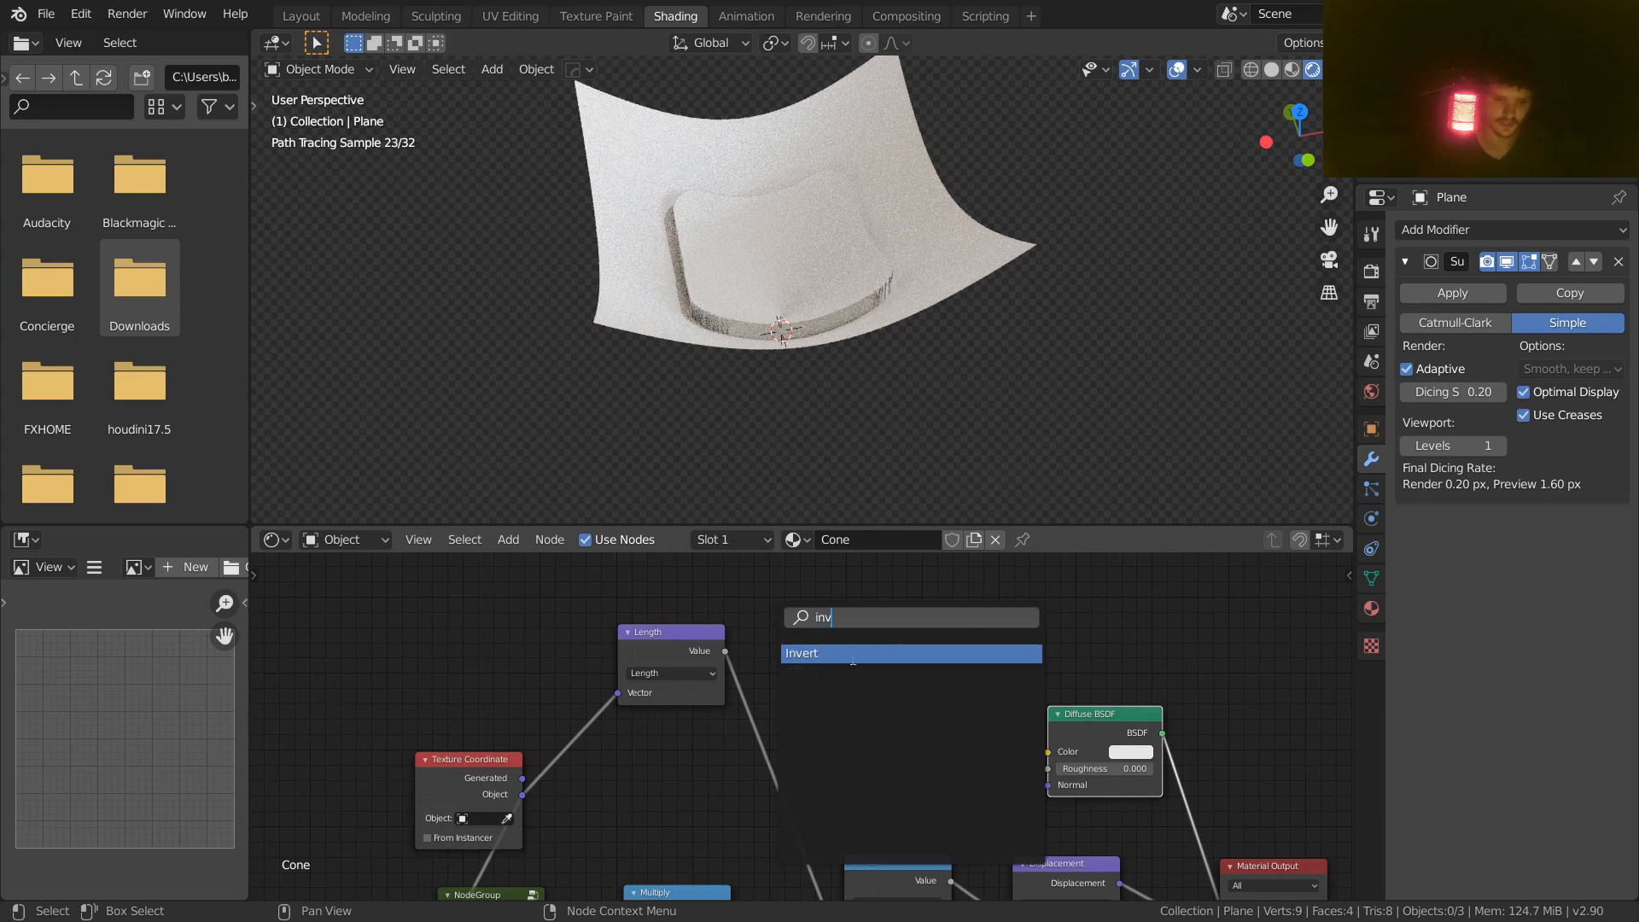
pyautogui.press('Return')
pyautogui.click(735, 644)
pyautogui.moveTo(724, 651); pyautogui.dragTo(779, 636)
pyautogui.keyDown('ctrl'); pyautogui.keyDown('shift'); pyautogui.click(842, 586); pyautogui.keyUp('shift'); pyautogui.keyUp('ctrl')
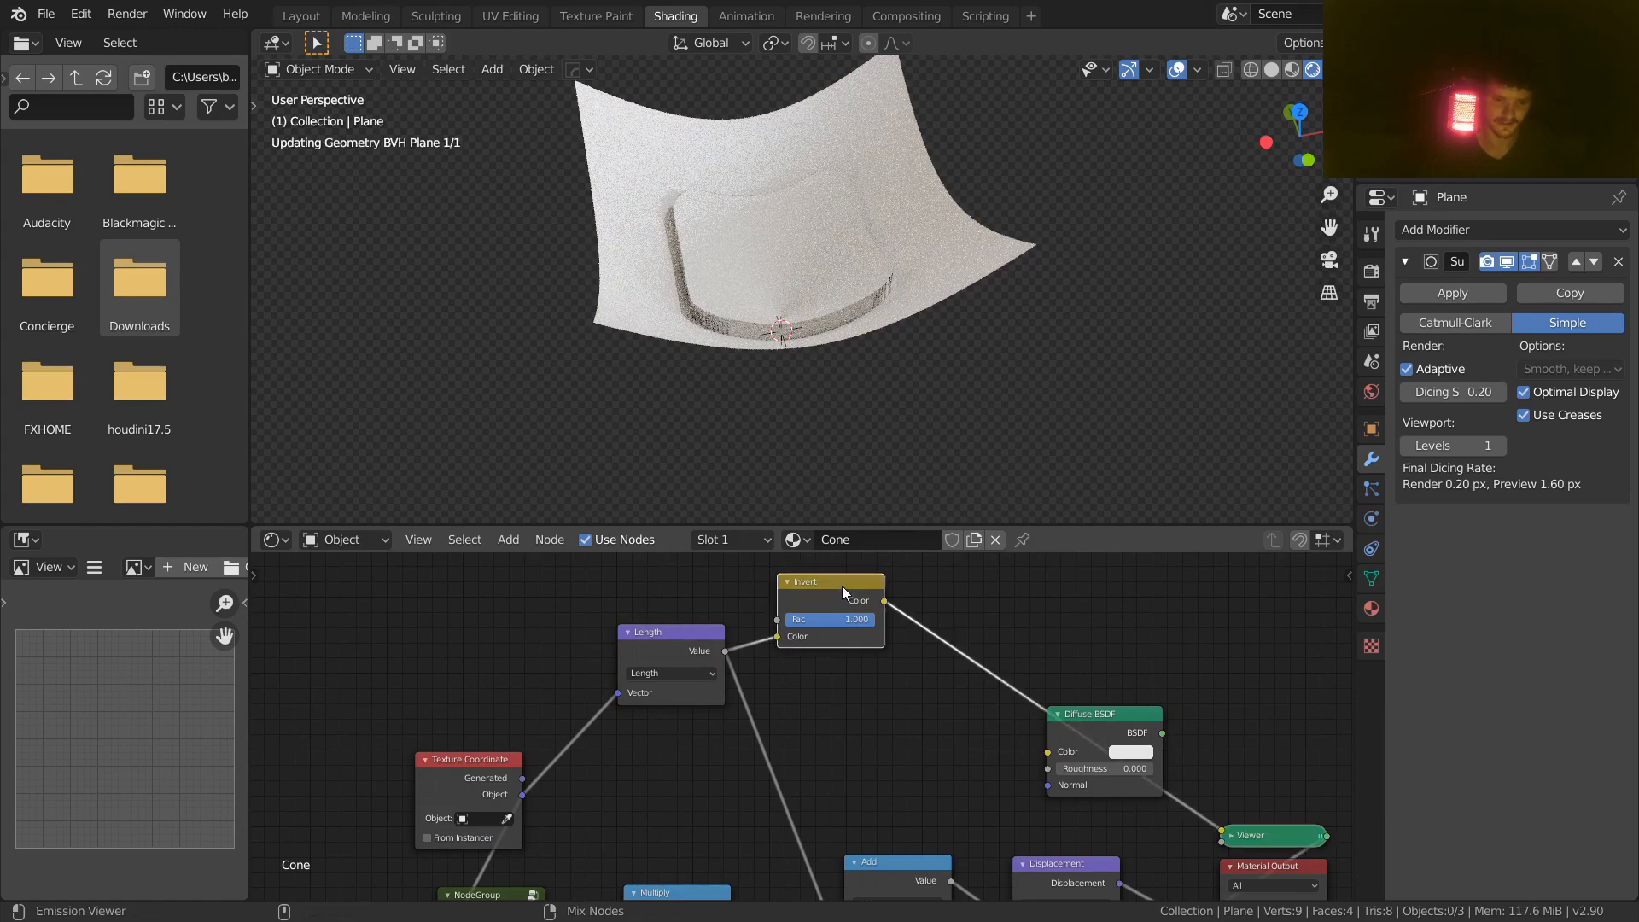
# Step: Compare the Invert node muted and unmuted from the top with Displacement disconnected, and delete the node while keeping its links
pyautogui.click(1302, 115)
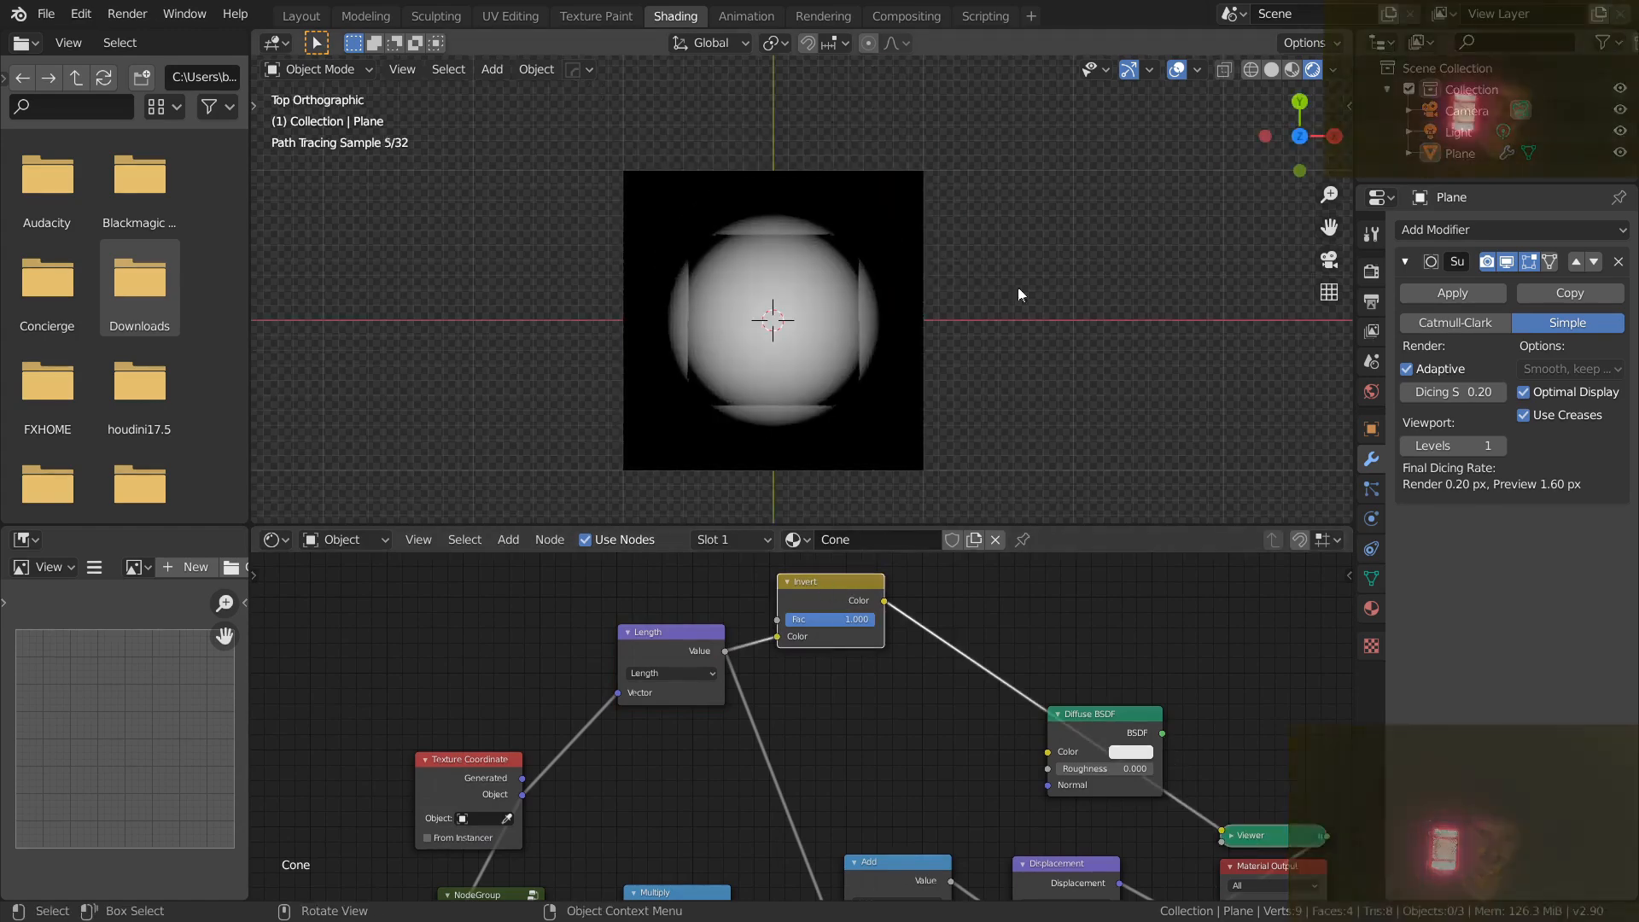
pyautogui.moveTo(1140, 835); pyautogui.dragTo(987, 776, button='middle')
pyautogui.keyDown('ctrl'); pyautogui.moveTo(1013, 871); pyautogui.dragTo(1028, 799, button='right'); pyautogui.keyUp('ctrl')
pyautogui.scroll(2, 768, 683)
pyautogui.moveTo(716, 653); pyautogui.dragTo(872, 777, button='middle')
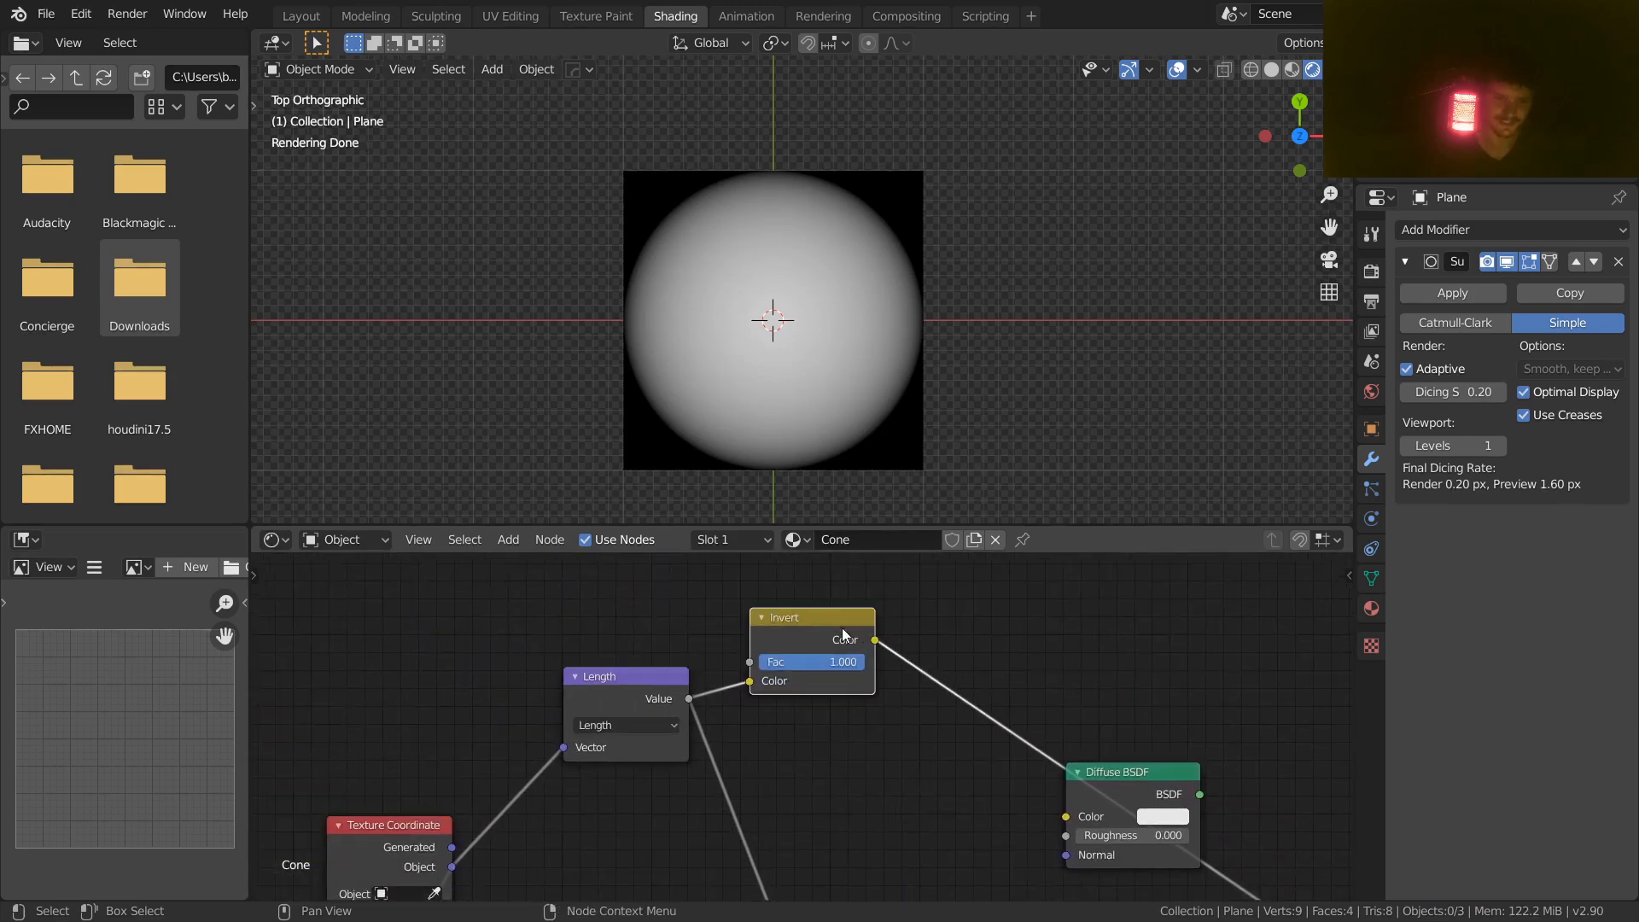
pyautogui.press('m')
pyautogui.press('m')
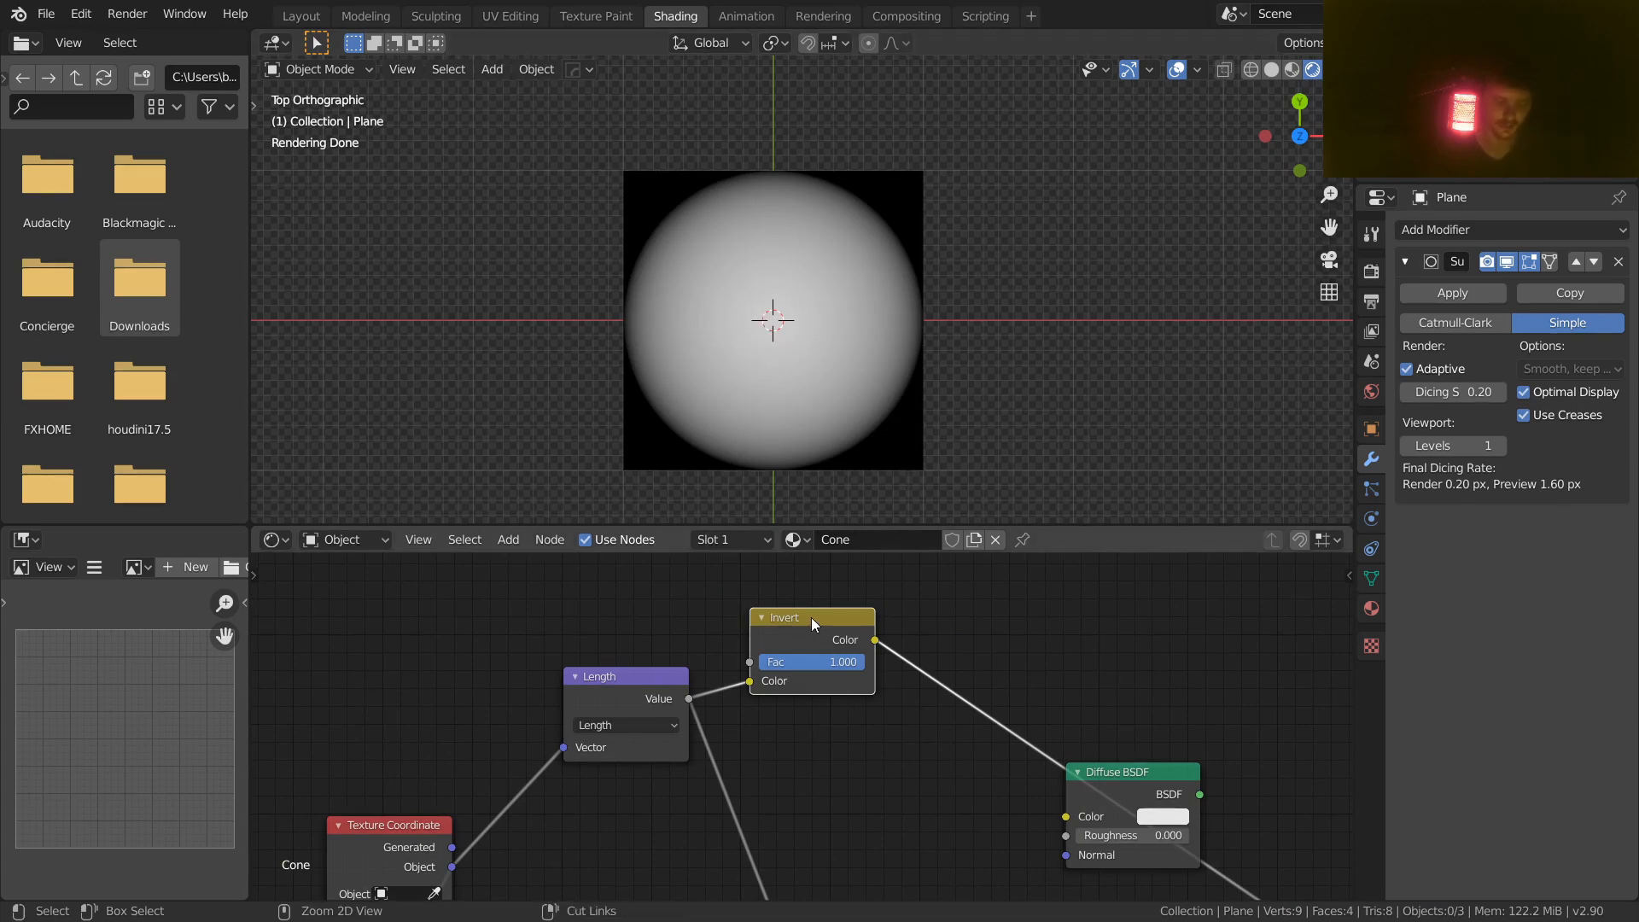
pyautogui.hotkey('ctrl', 'x')
# Step: Insert an RGB Curves node on the link between the Length node and the Viewer, moving the Diffuse BSDF node aside
pyautogui.moveTo(813, 671); pyautogui.dragTo(666, 859, button='middle')
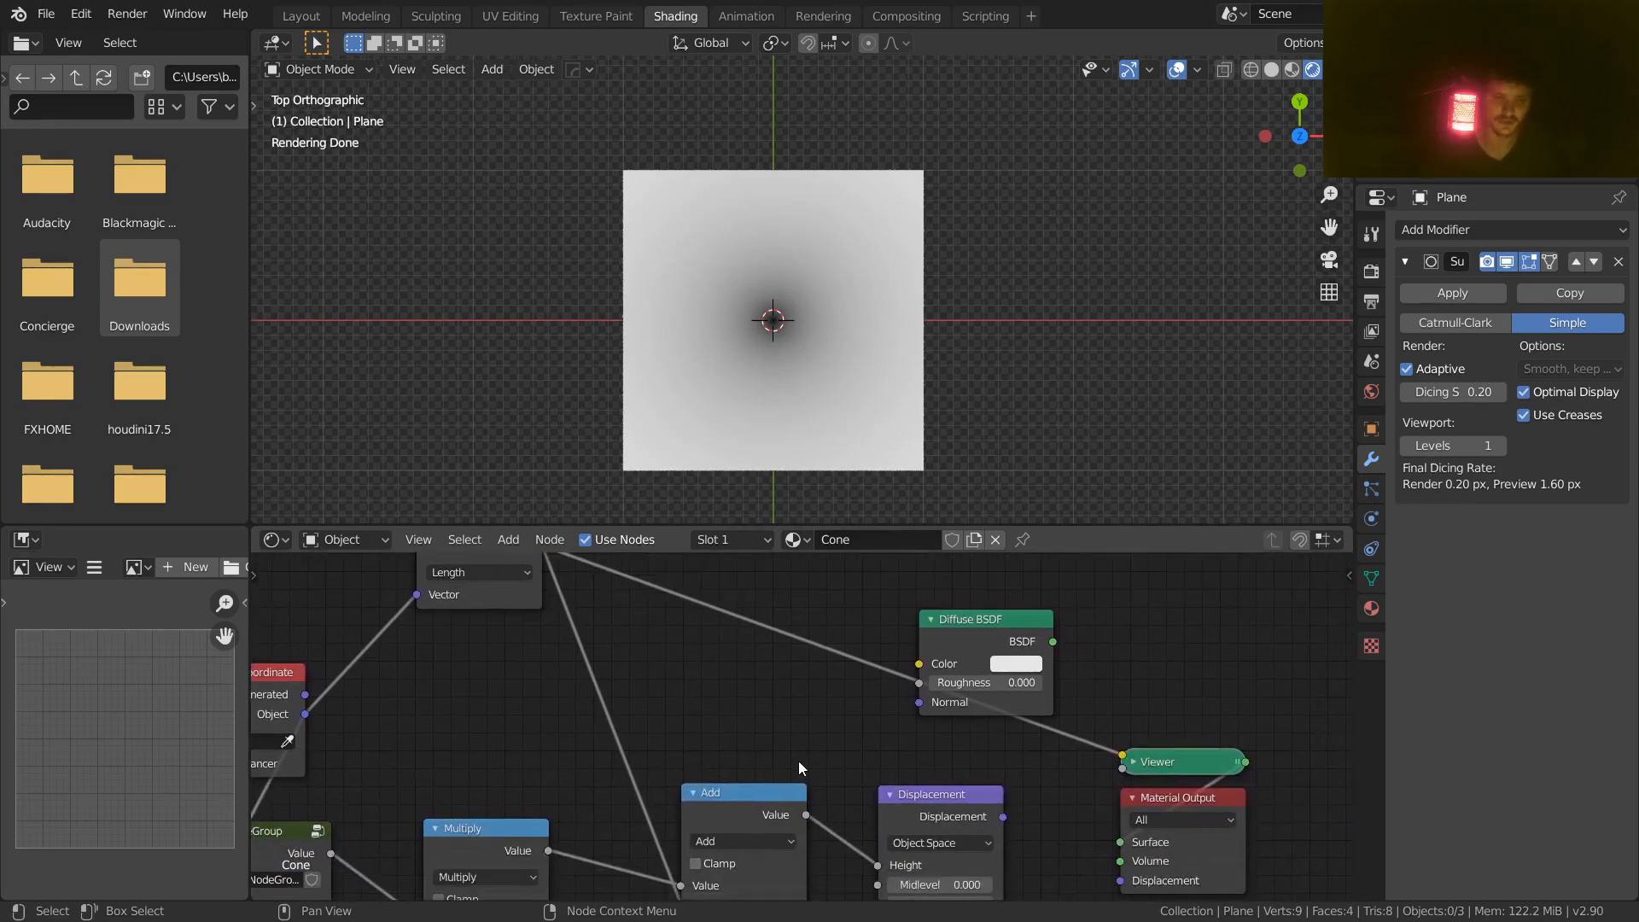
pyautogui.moveTo(661, 658); pyautogui.dragTo(609, 768, button='middle')
pyautogui.moveTo(941, 737); pyautogui.dragTo(1024, 642)
pyautogui.moveTo(744, 670); pyautogui.dragTo(825, 755, button='middle')
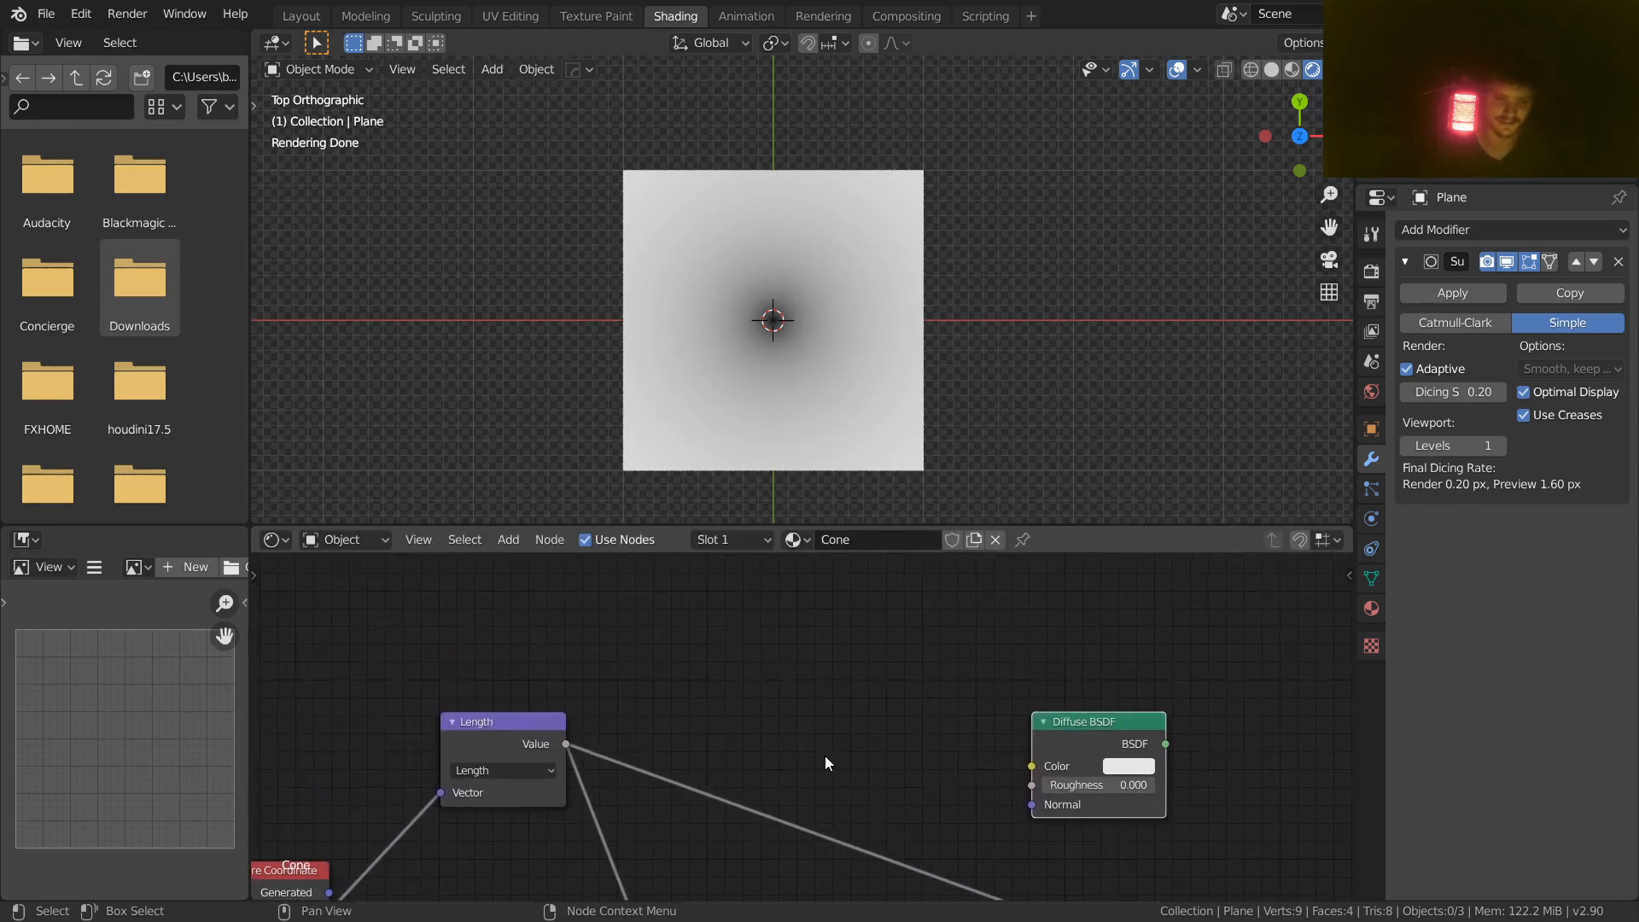
pyautogui.hotkey('shift', 'a')
pyautogui.write('rgb')
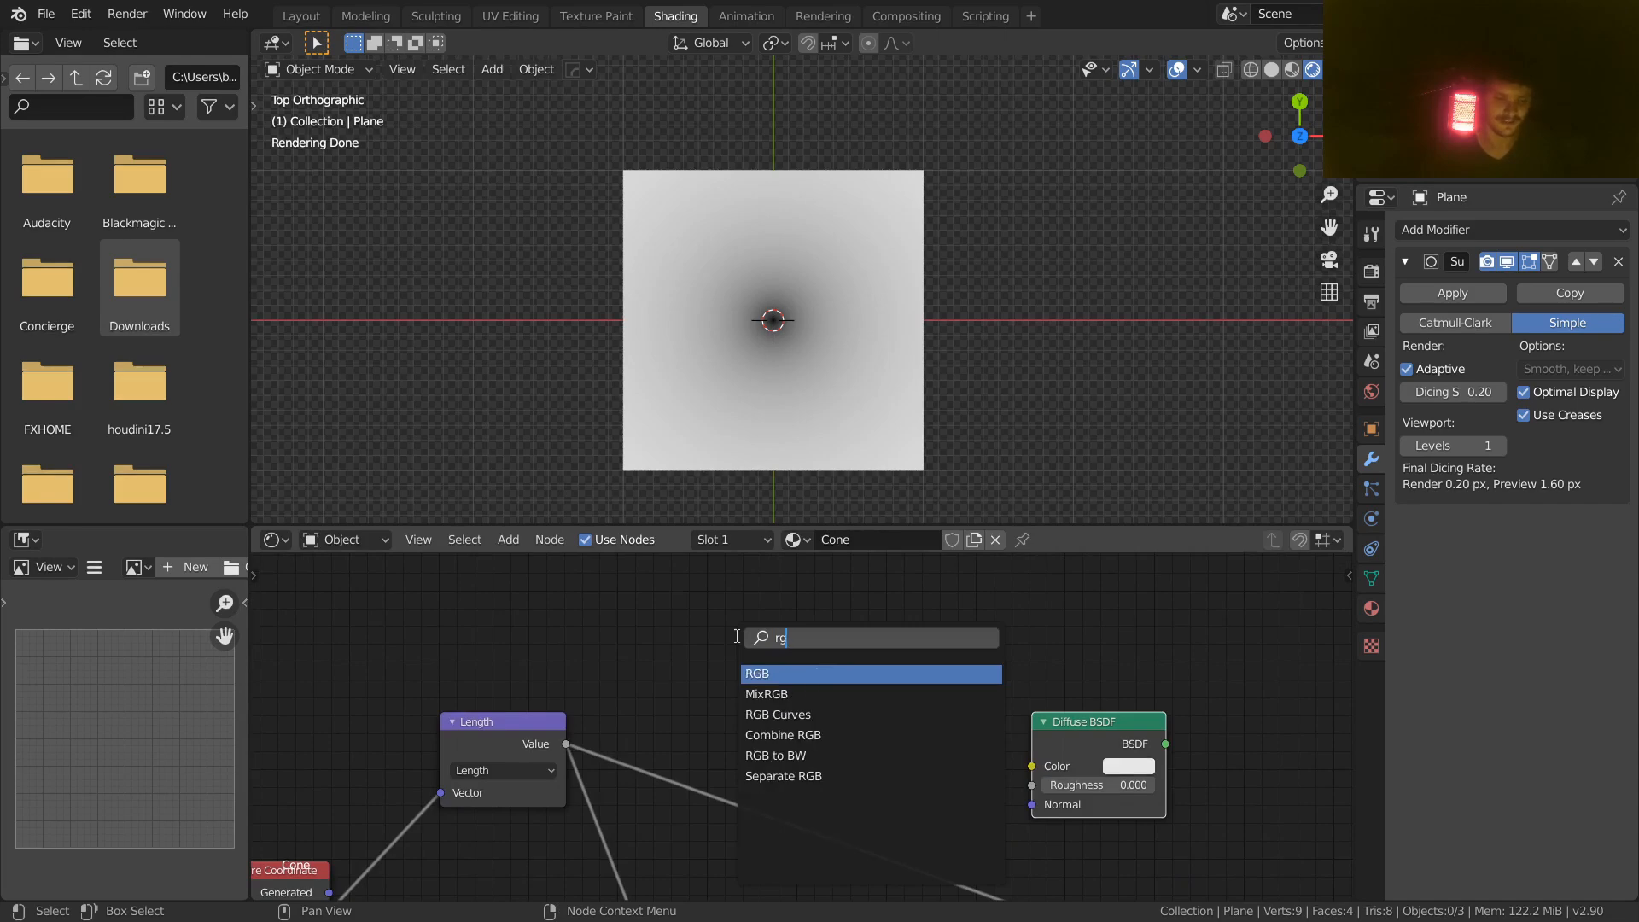
pyautogui.press('Down')
pyautogui.press('Down')
pyautogui.press('Return')
pyautogui.click(722, 684)
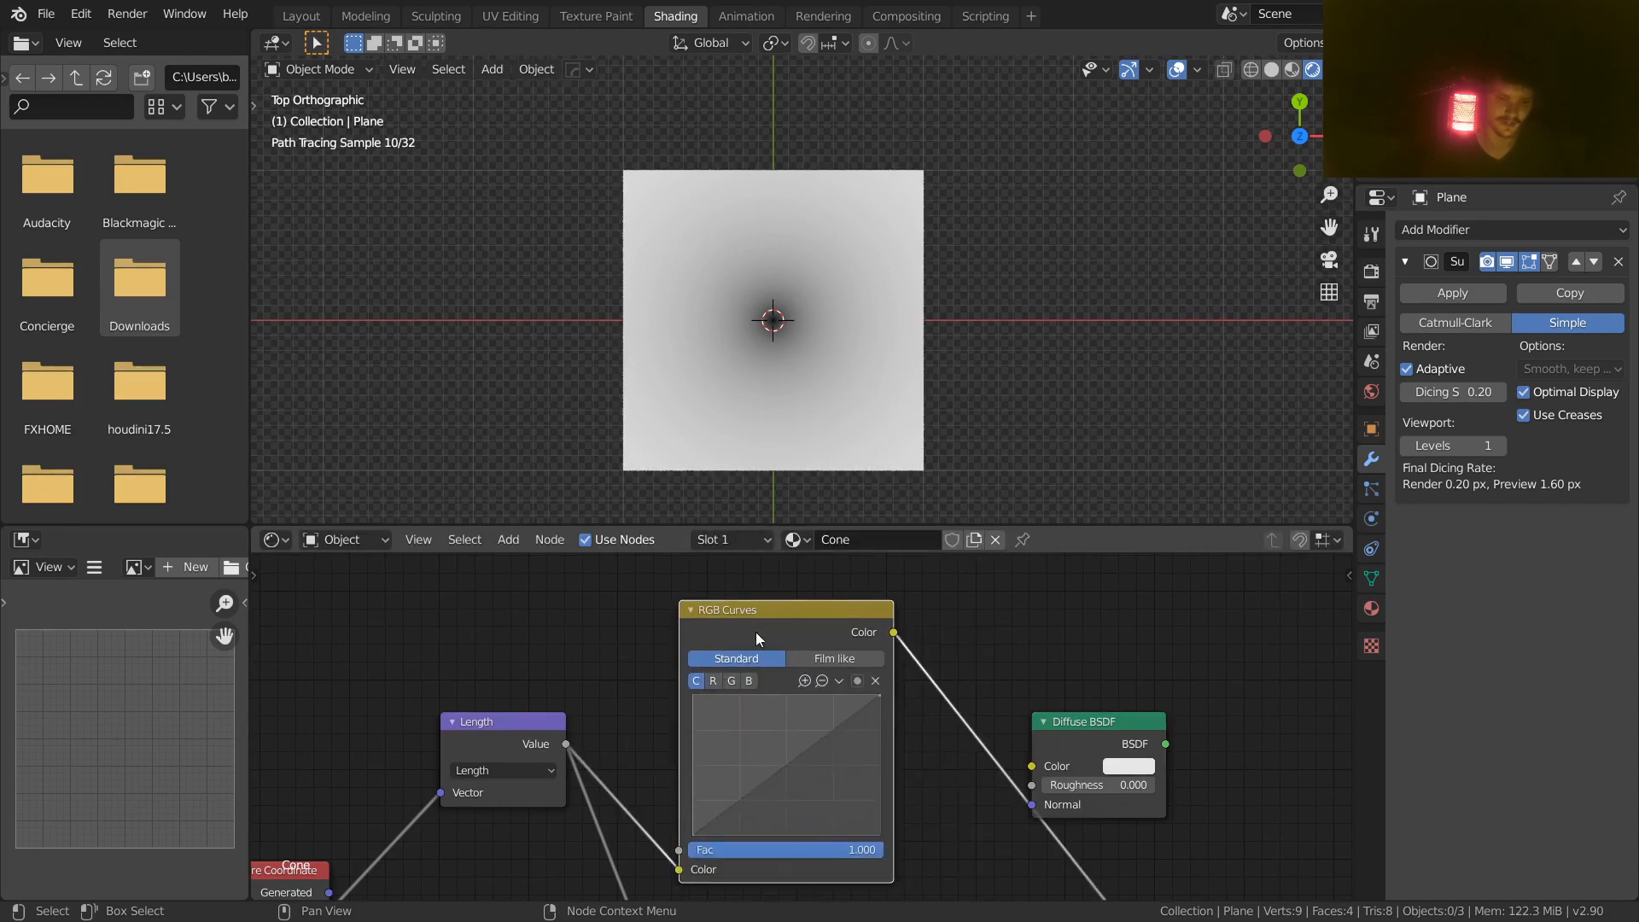
pyautogui.moveTo(752, 612); pyautogui.dragTo(749, 584)
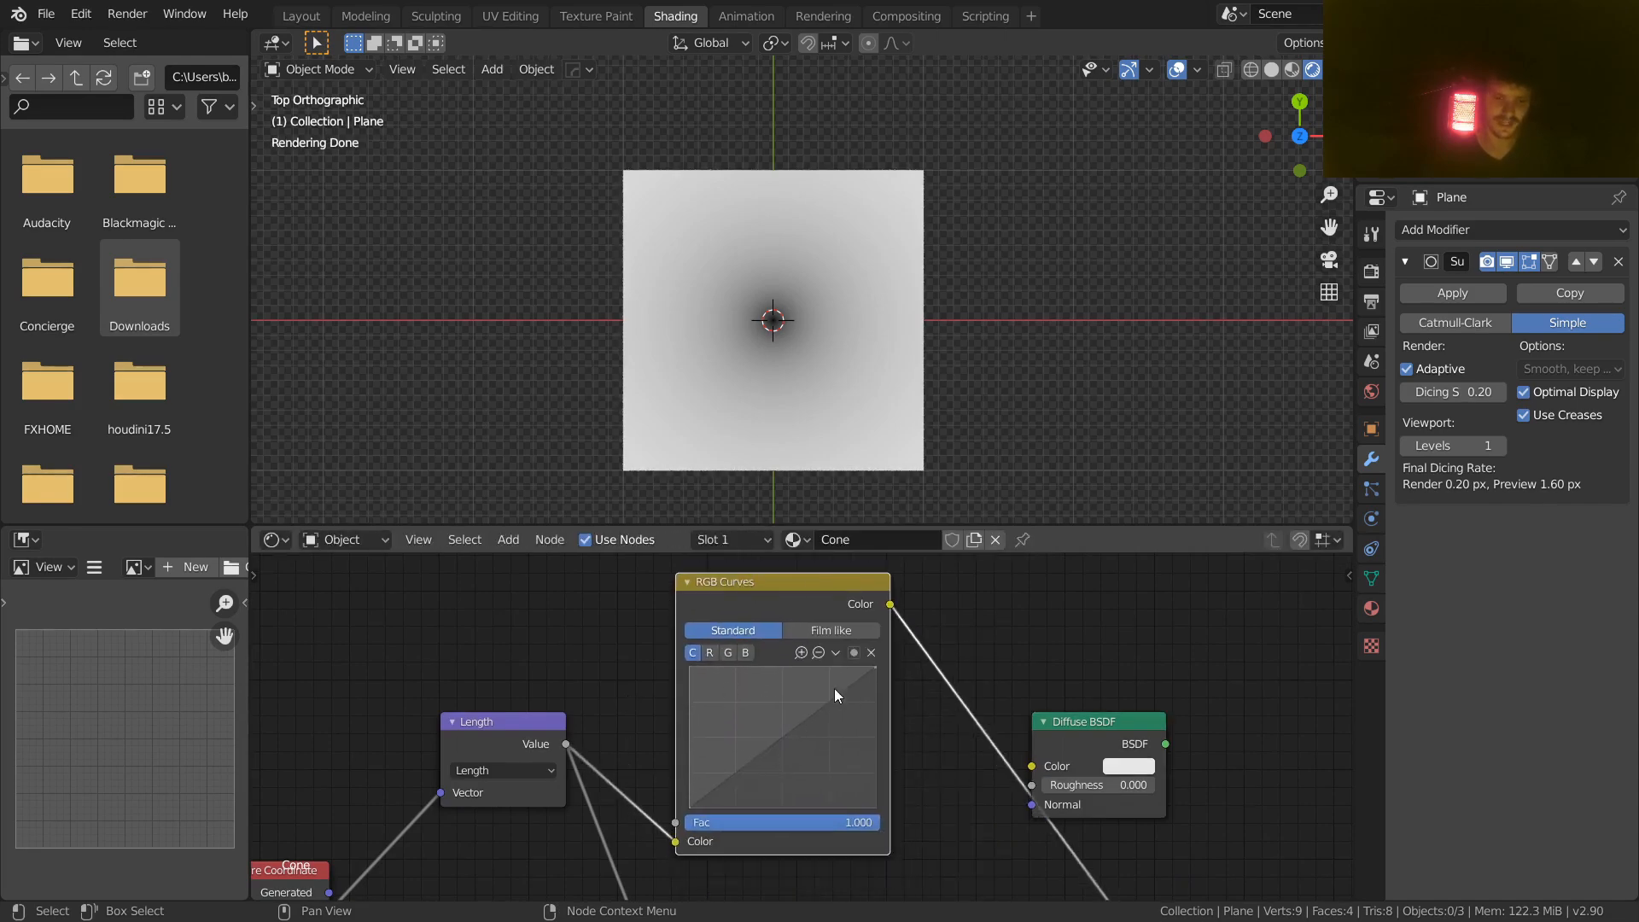
pyautogui.moveTo(1105, 735); pyautogui.dragTo(1218, 680)
# Step: Toggle muting on the RGB Curves node to compare the preview with and without it
pyautogui.click(791, 576)
pyautogui.press('m')
pyautogui.press('m')
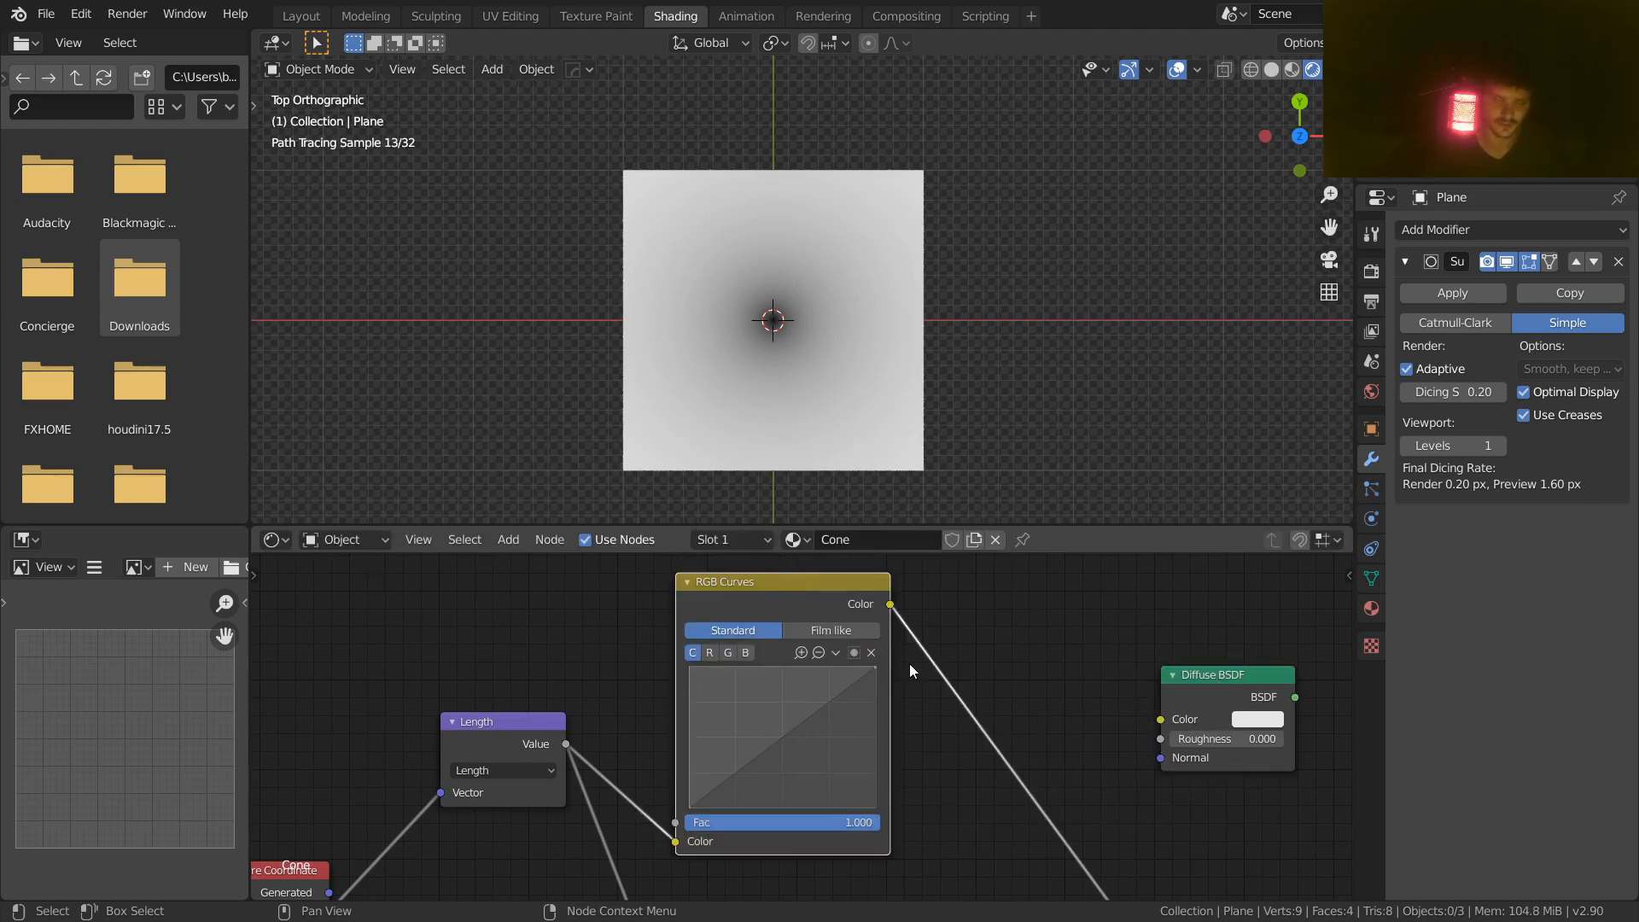
# Step: Connect the RGB Curves output to the Add node's second value, and restore the Displacement and Diffuse BSDF links to the Material Output
pyautogui.moveTo(910, 663); pyautogui.dragTo(873, 583, button='middle')
pyautogui.scroll(-3, 812, 630)
pyautogui.moveTo(811, 630); pyautogui.dragTo(851, 625, button='middle')
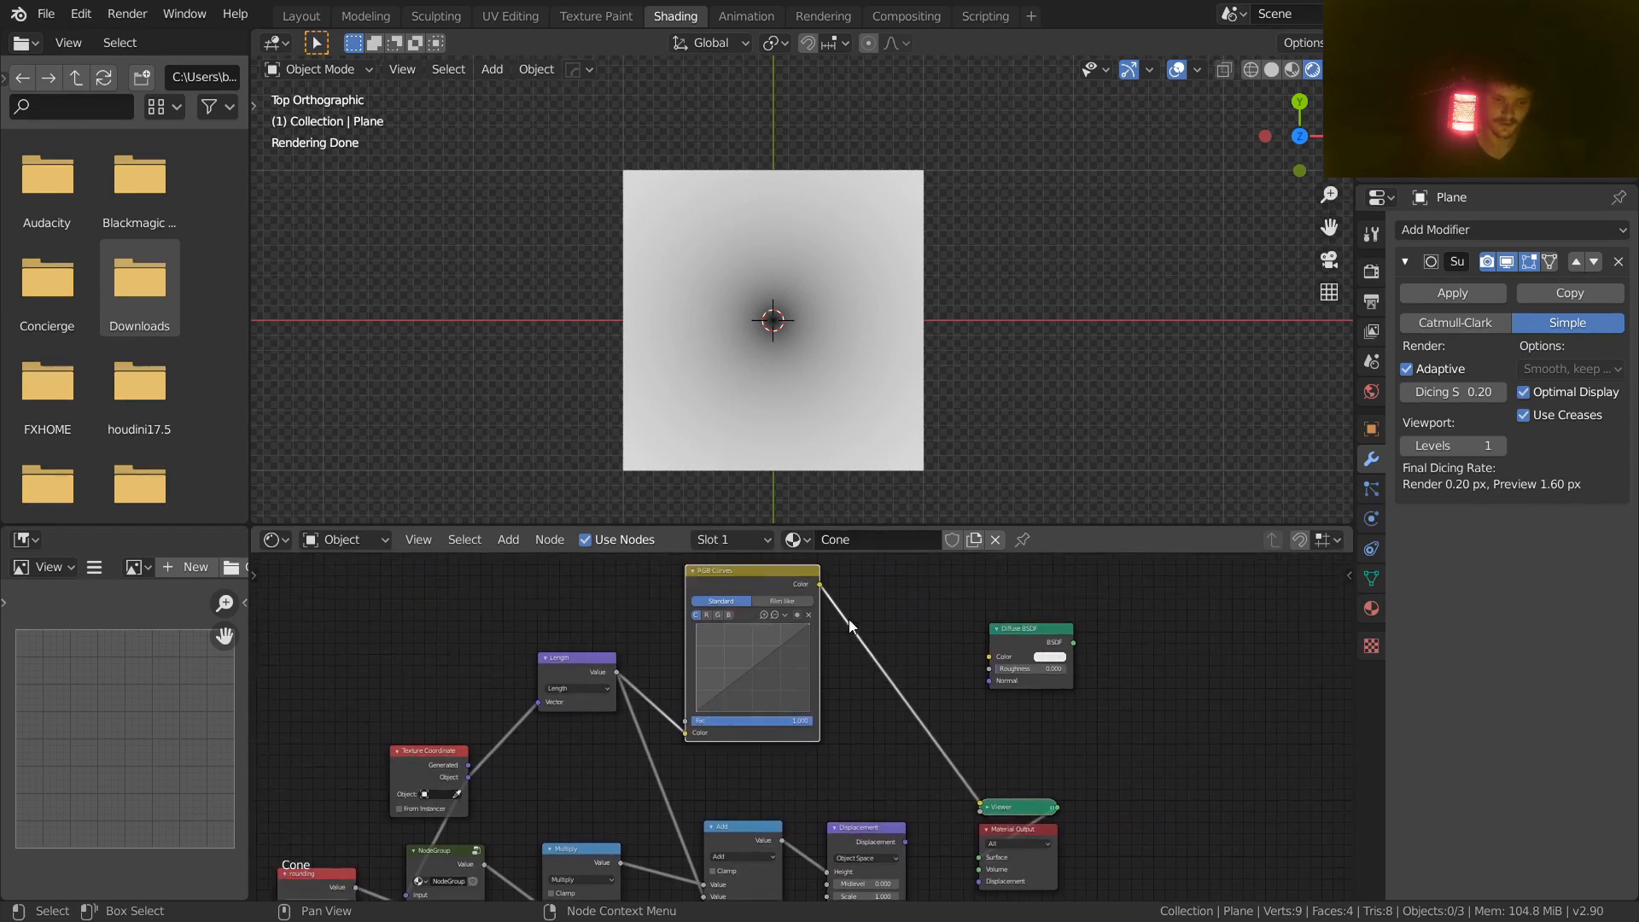
pyautogui.moveTo(818, 583); pyautogui.dragTo(705, 892)
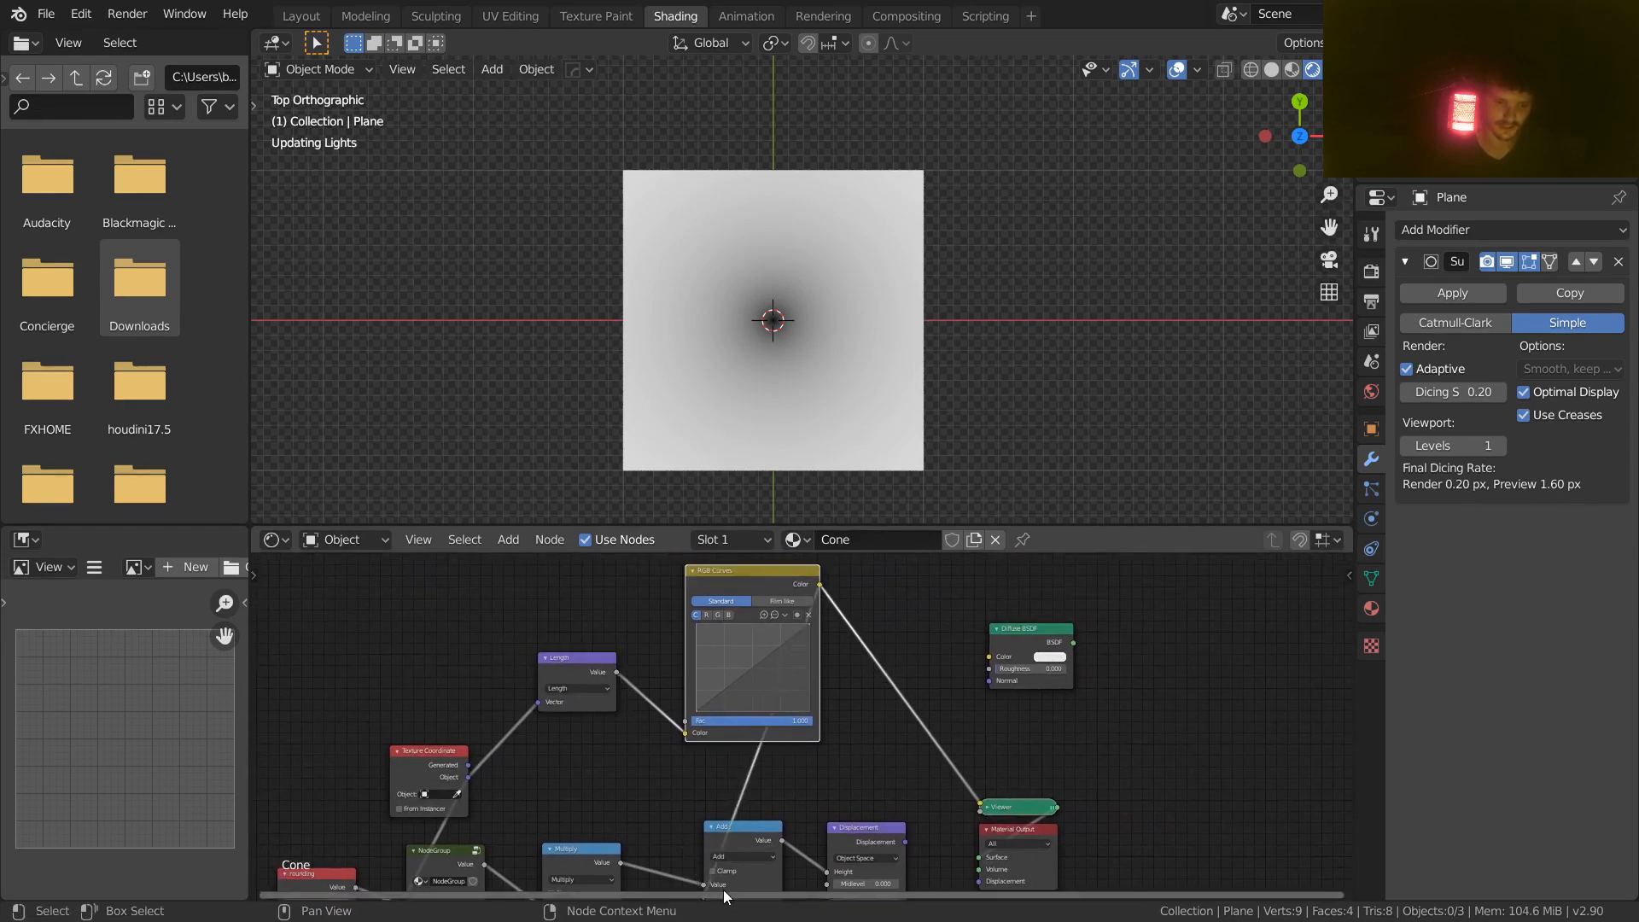
pyautogui.moveTo(906, 842); pyautogui.dragTo(981, 882)
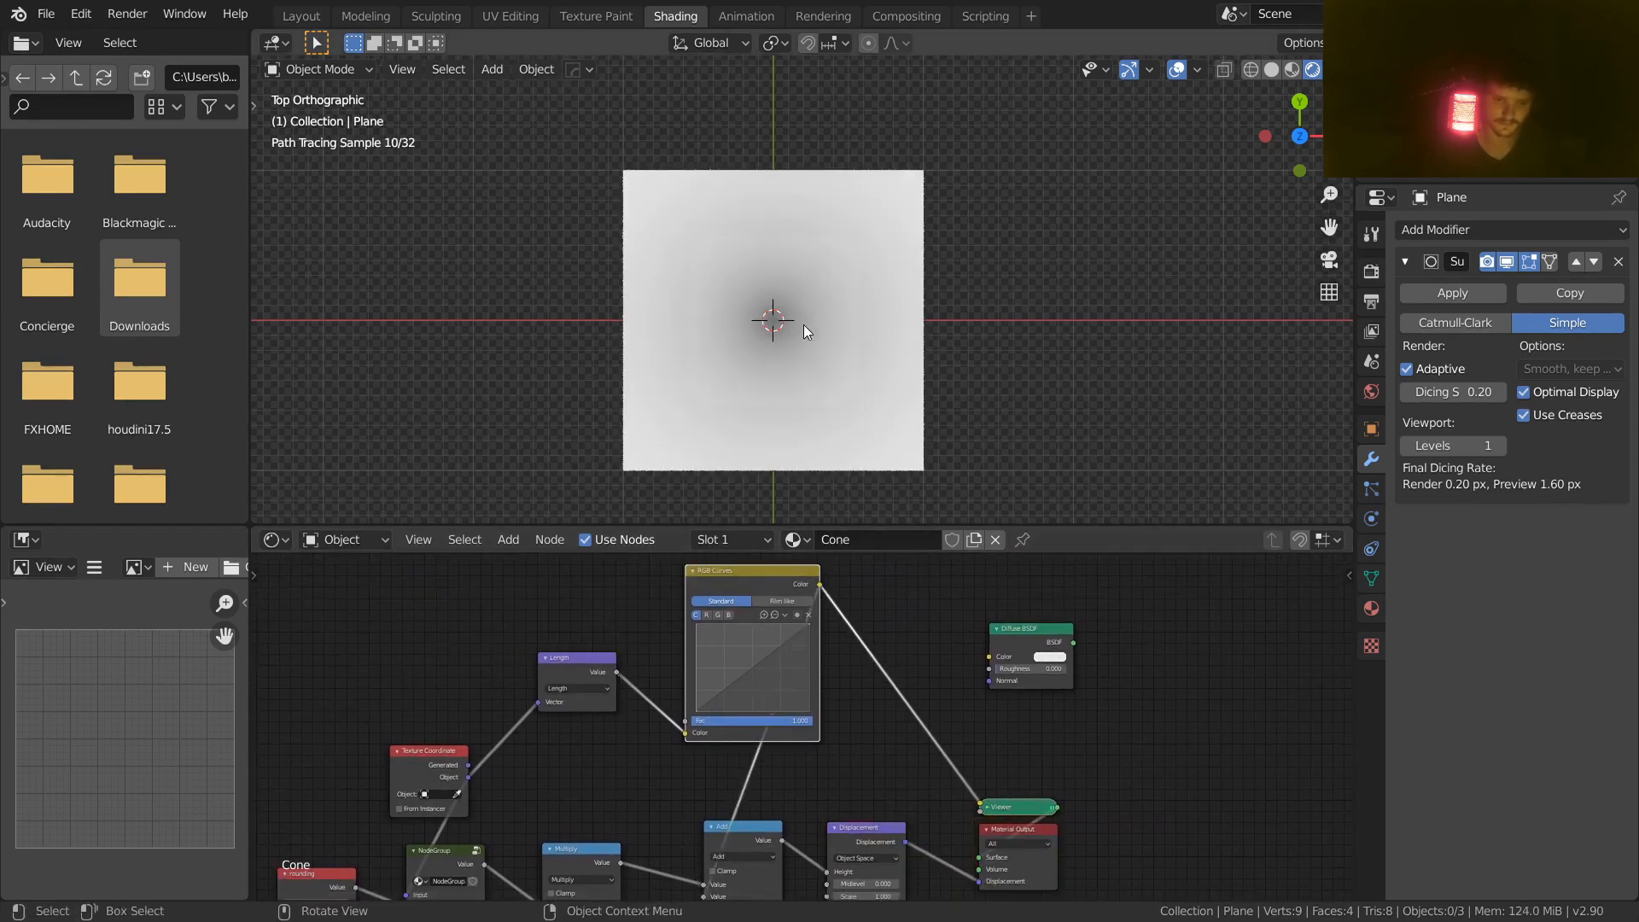
pyautogui.moveTo(803, 325); pyautogui.dragTo(798, 259, button='middle')
pyautogui.keyDown('ctrl'); pyautogui.keyDown('shift'); pyautogui.click(1023, 628); pyautogui.keyUp('shift'); pyautogui.keyUp('ctrl')
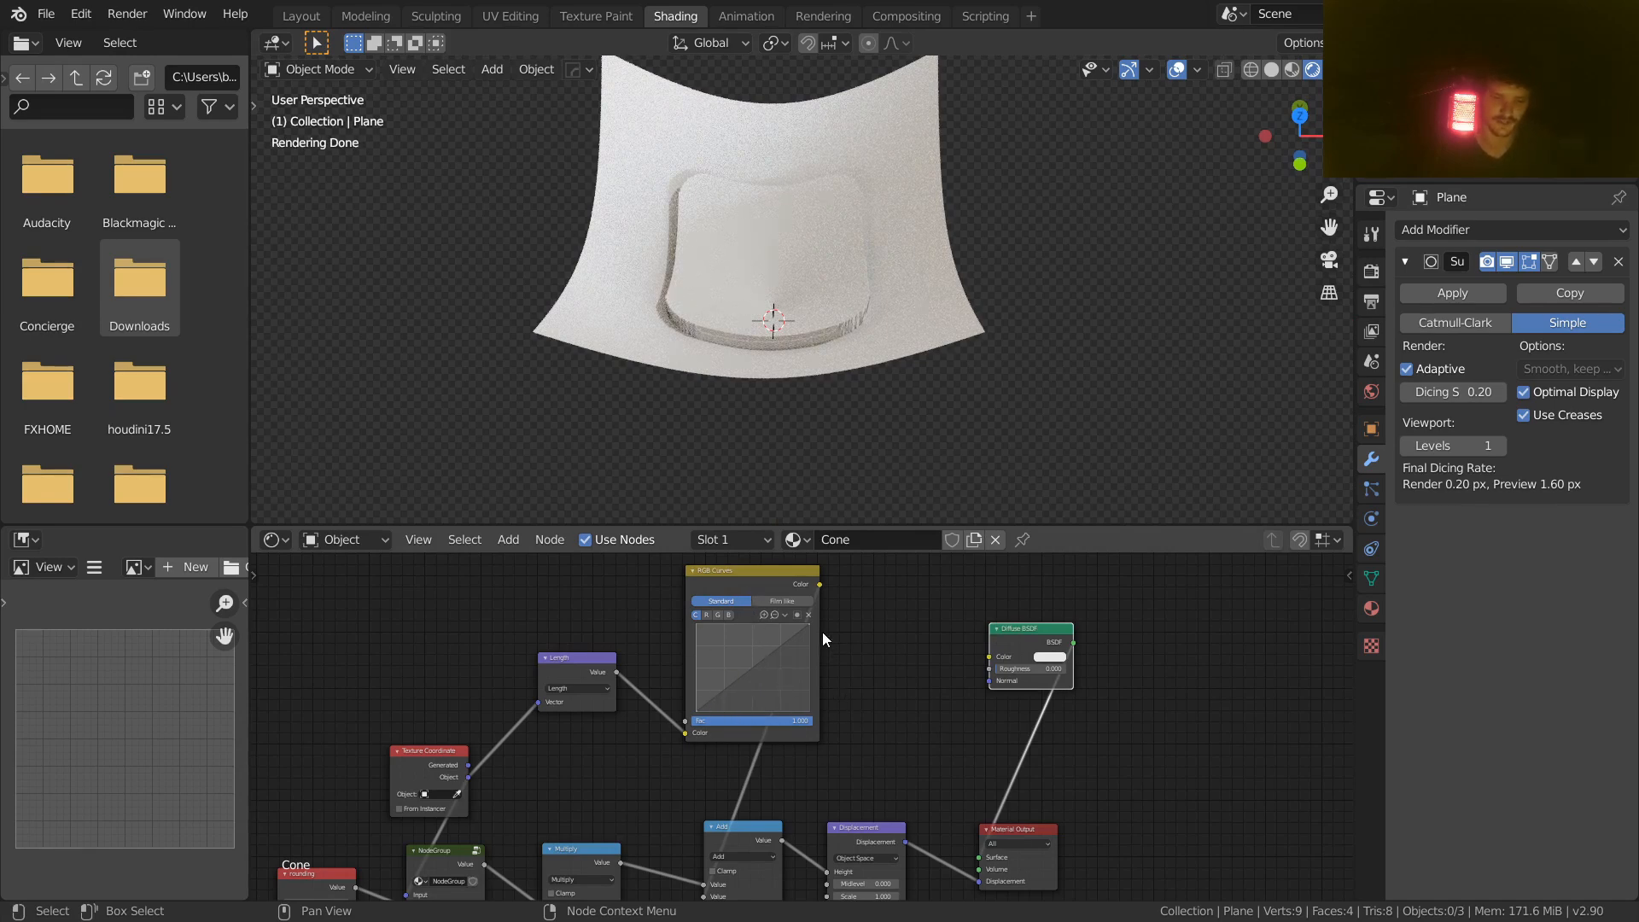
# Step: Invert the RGB curve by setting its start point to X 0, Y 1 and end point to X 1, Y 0, and inspect the cone
pyautogui.scroll(2, 907, 646)
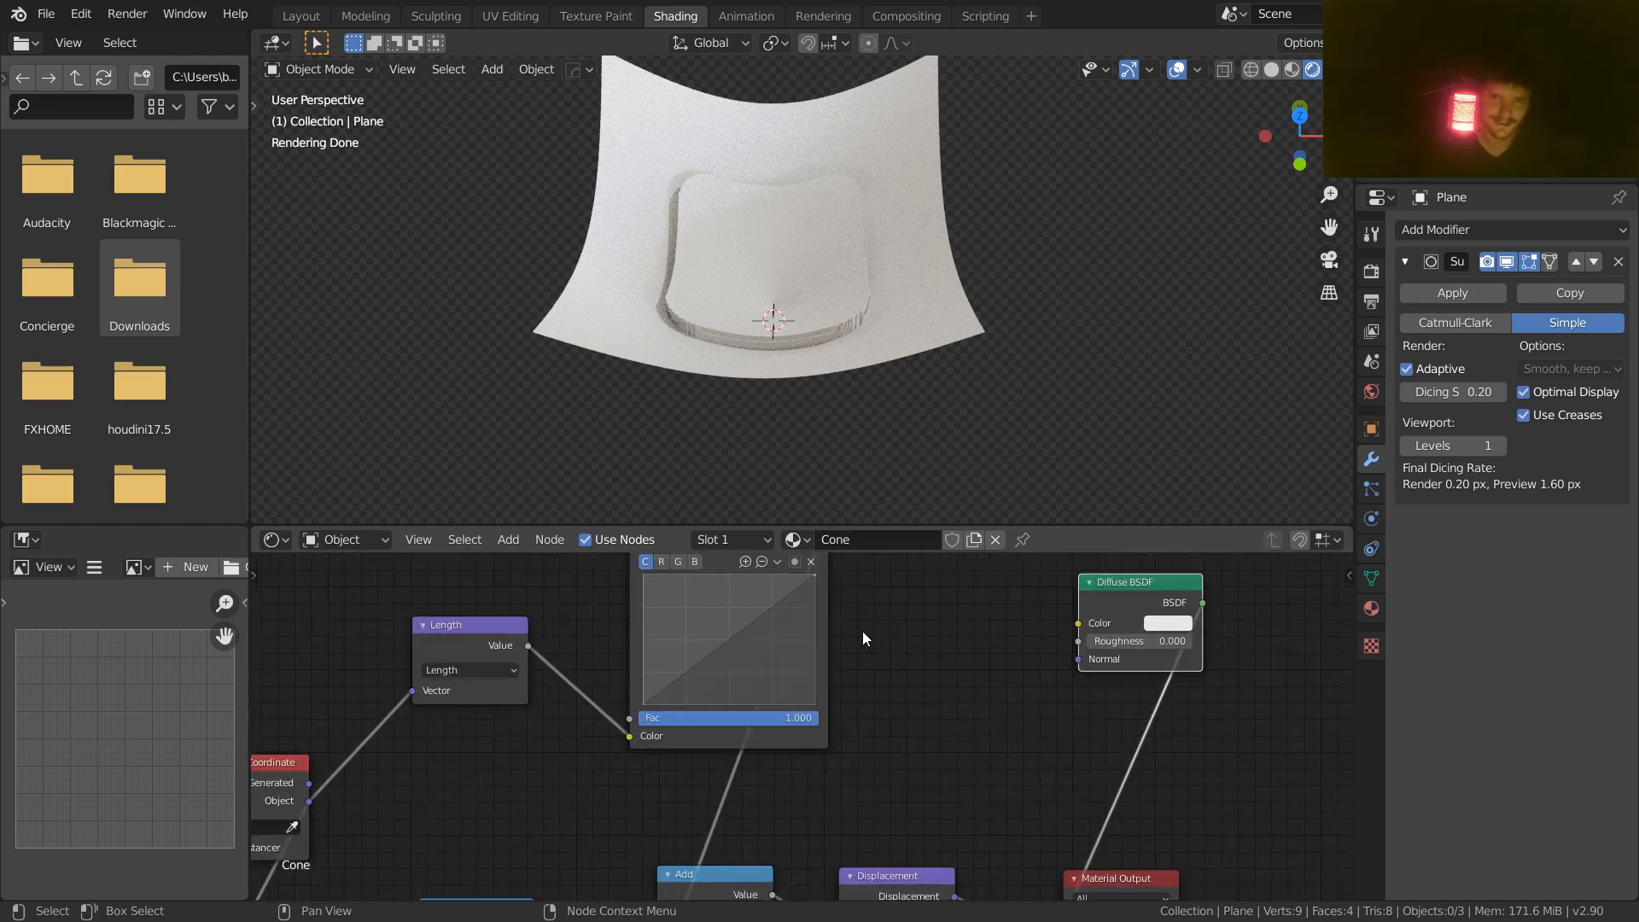
pyautogui.scroll(5, 852, 678)
pyautogui.moveTo(859, 625); pyautogui.dragTo(878, 728, button='middle')
pyautogui.scroll(-4, 874, 729)
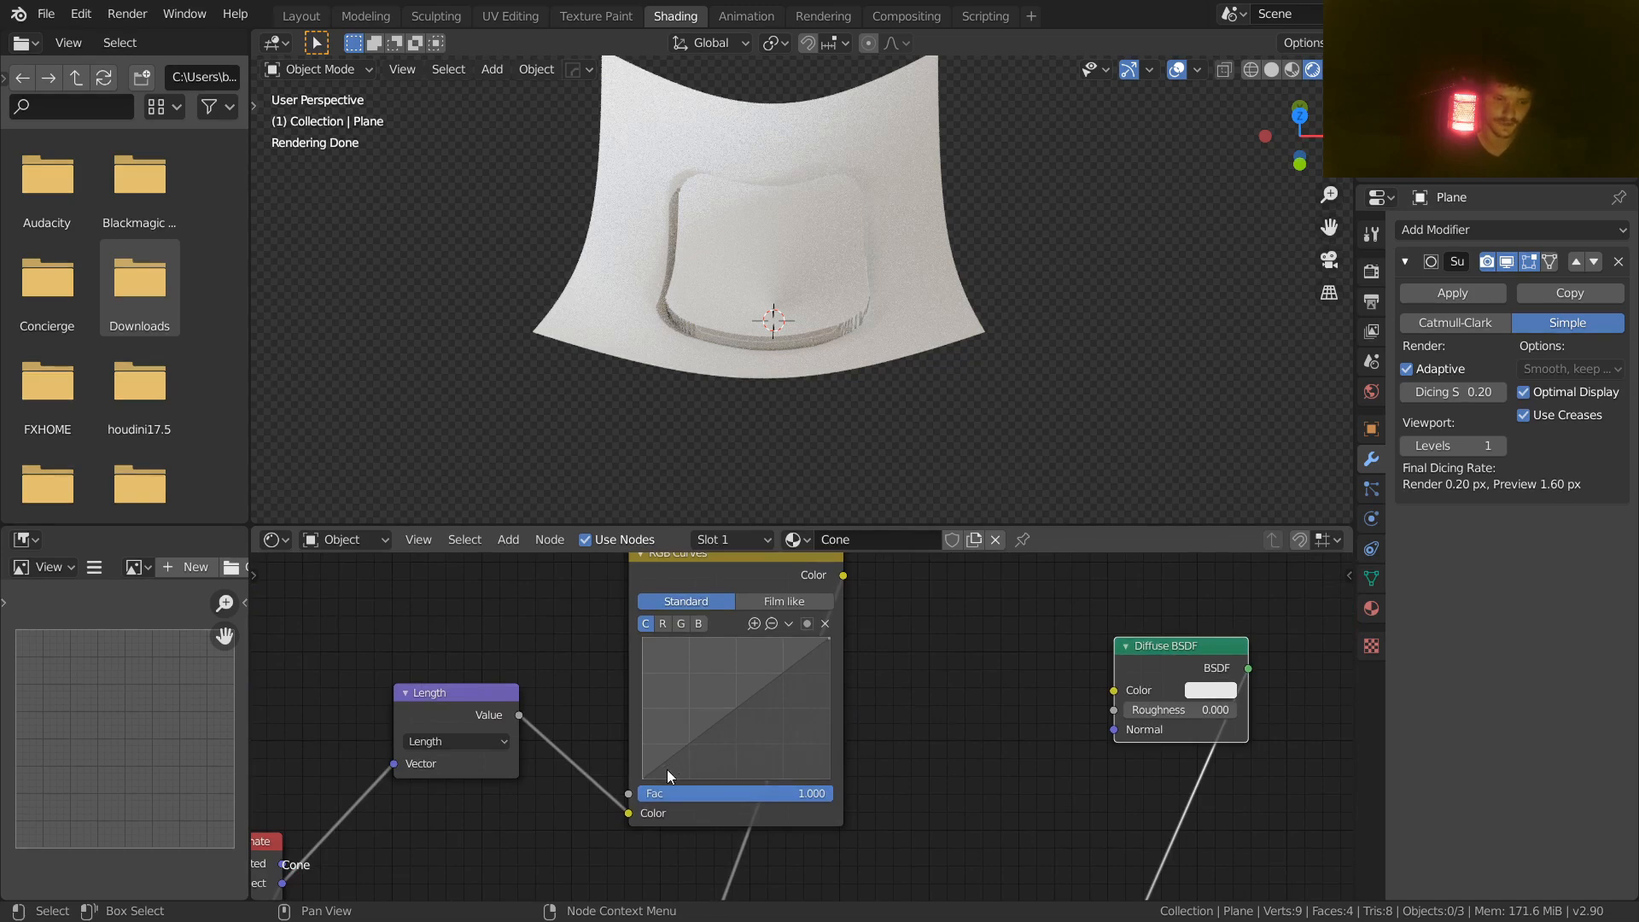
pyautogui.moveTo(496, 718); pyautogui.dragTo(476, 701)
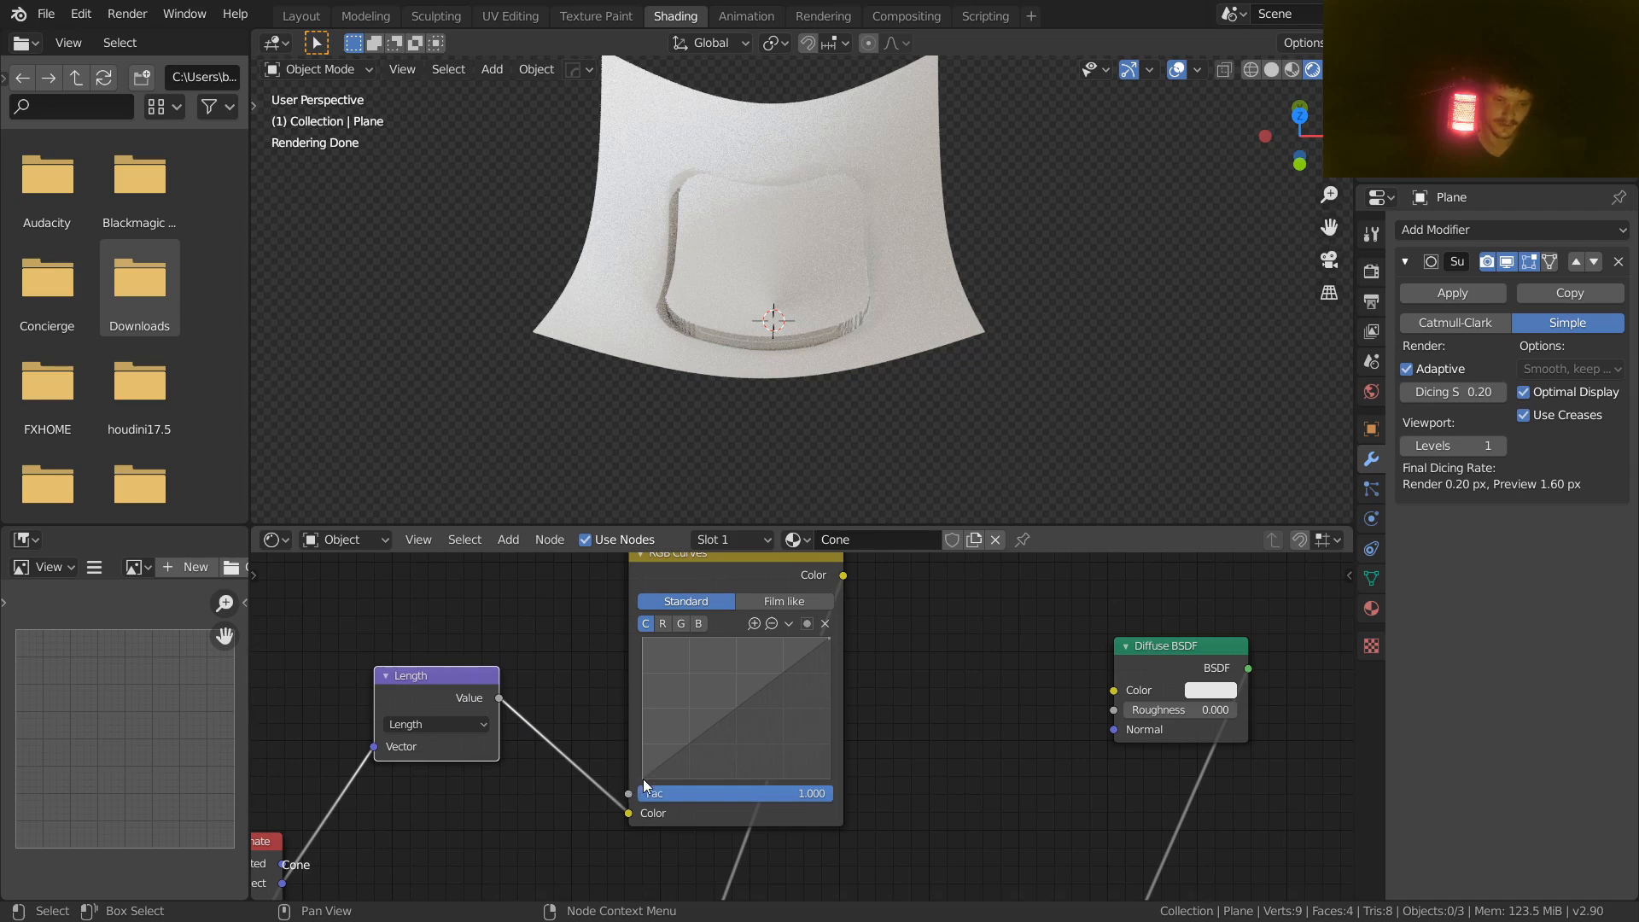
pyautogui.moveTo(643, 779); pyautogui.dragTo(642, 639)
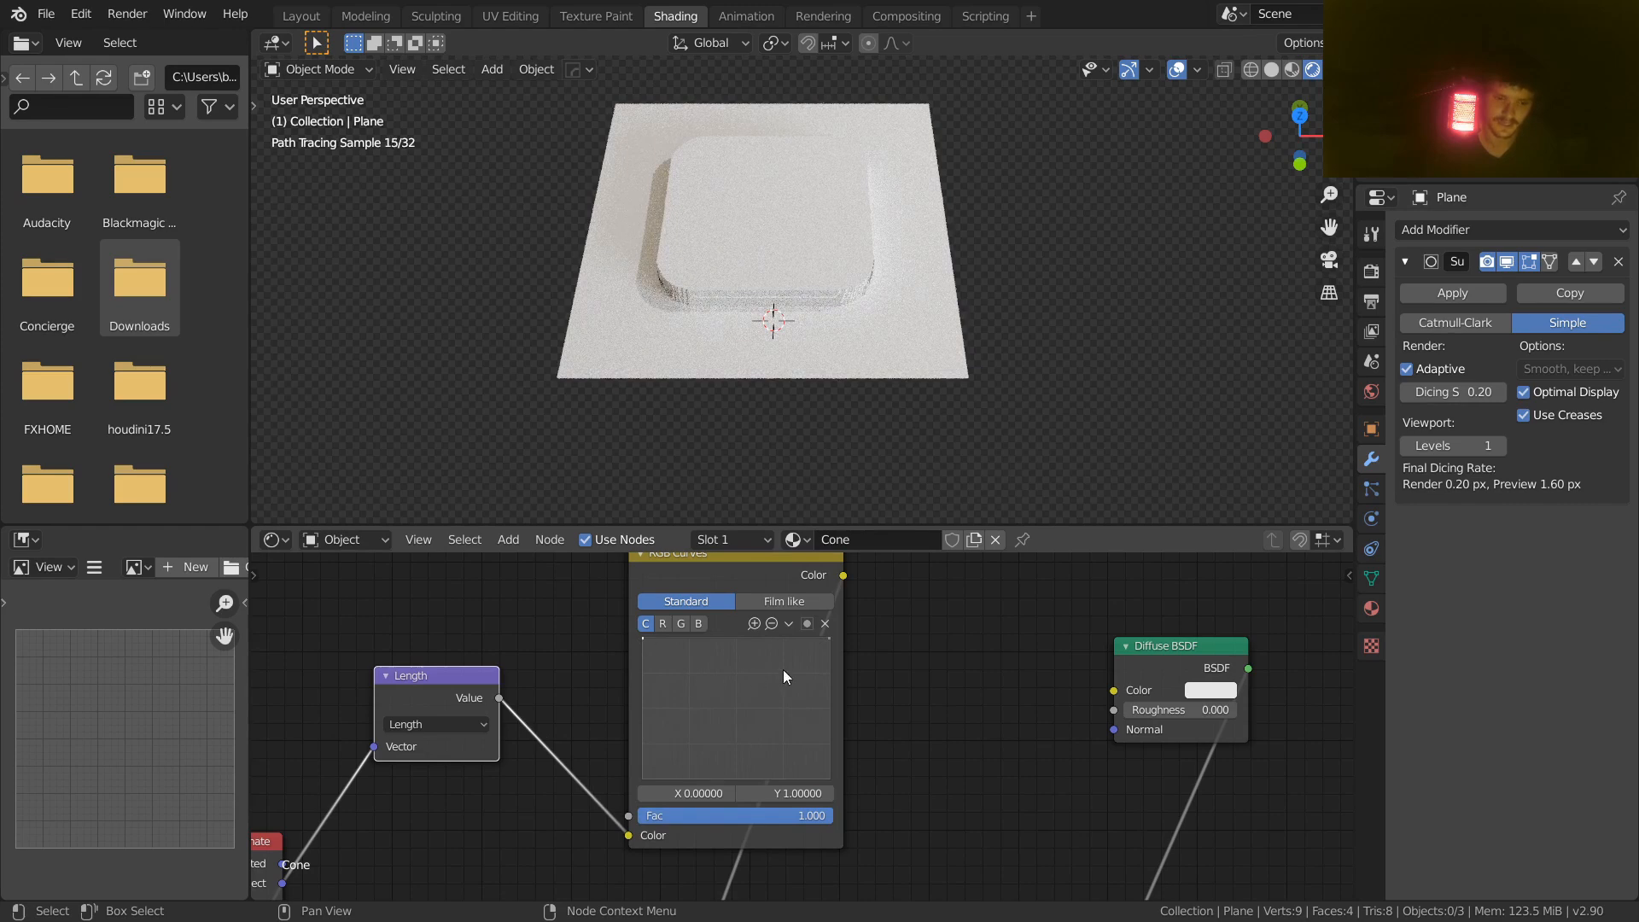
pyautogui.moveTo(831, 638); pyautogui.dragTo(834, 780)
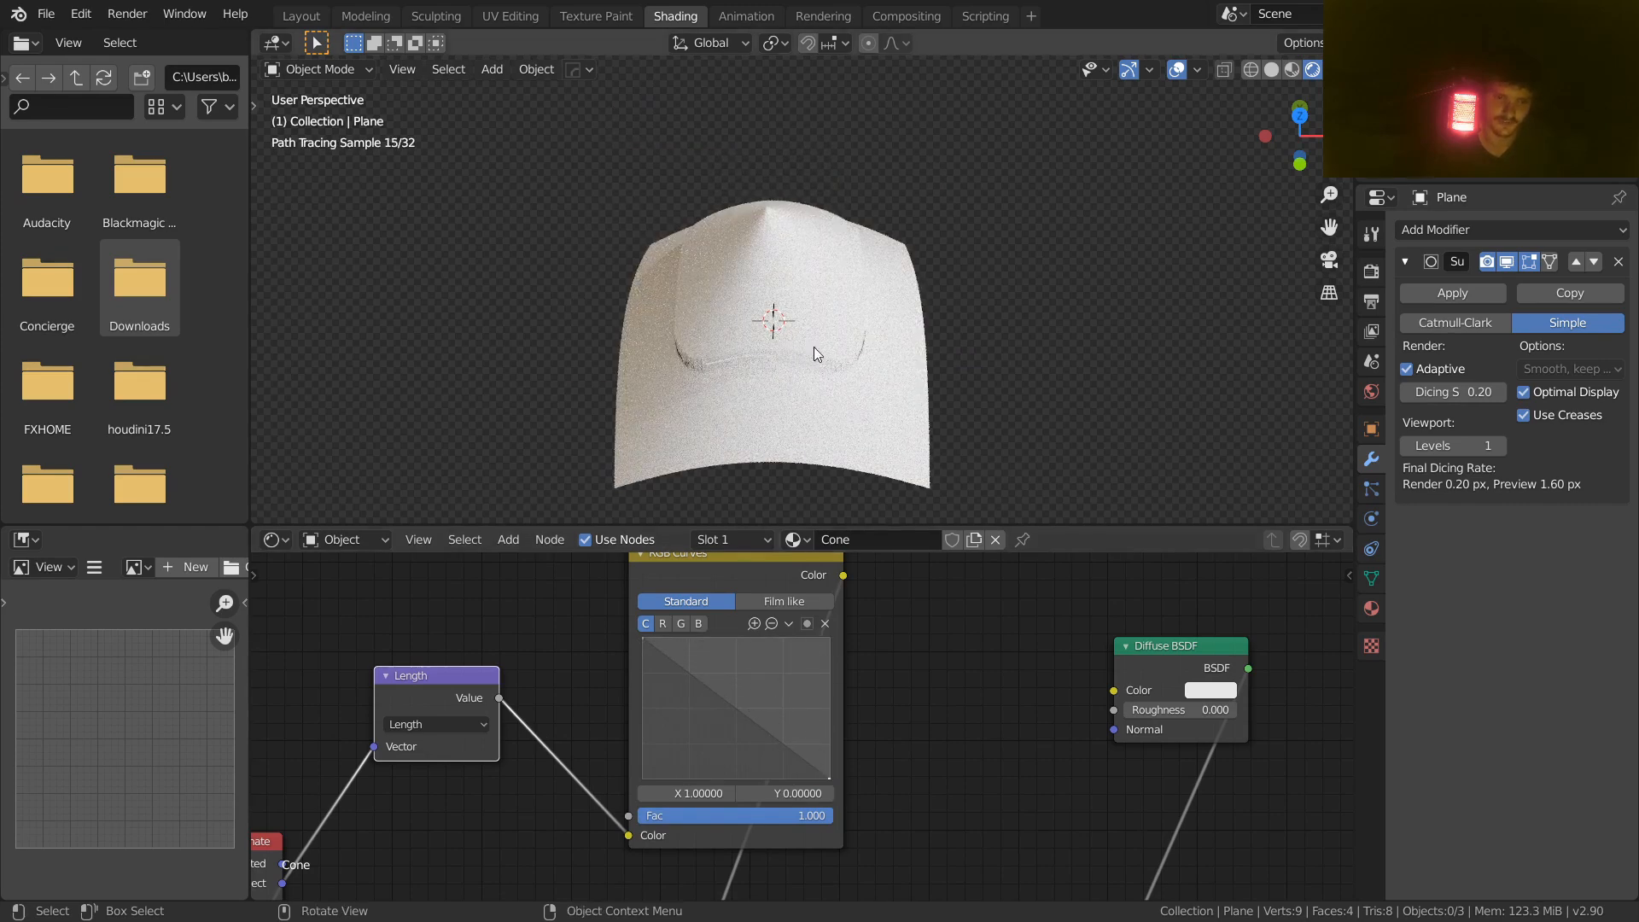
pyautogui.moveTo(813, 249); pyautogui.dragTo(842, 299, button='middle')
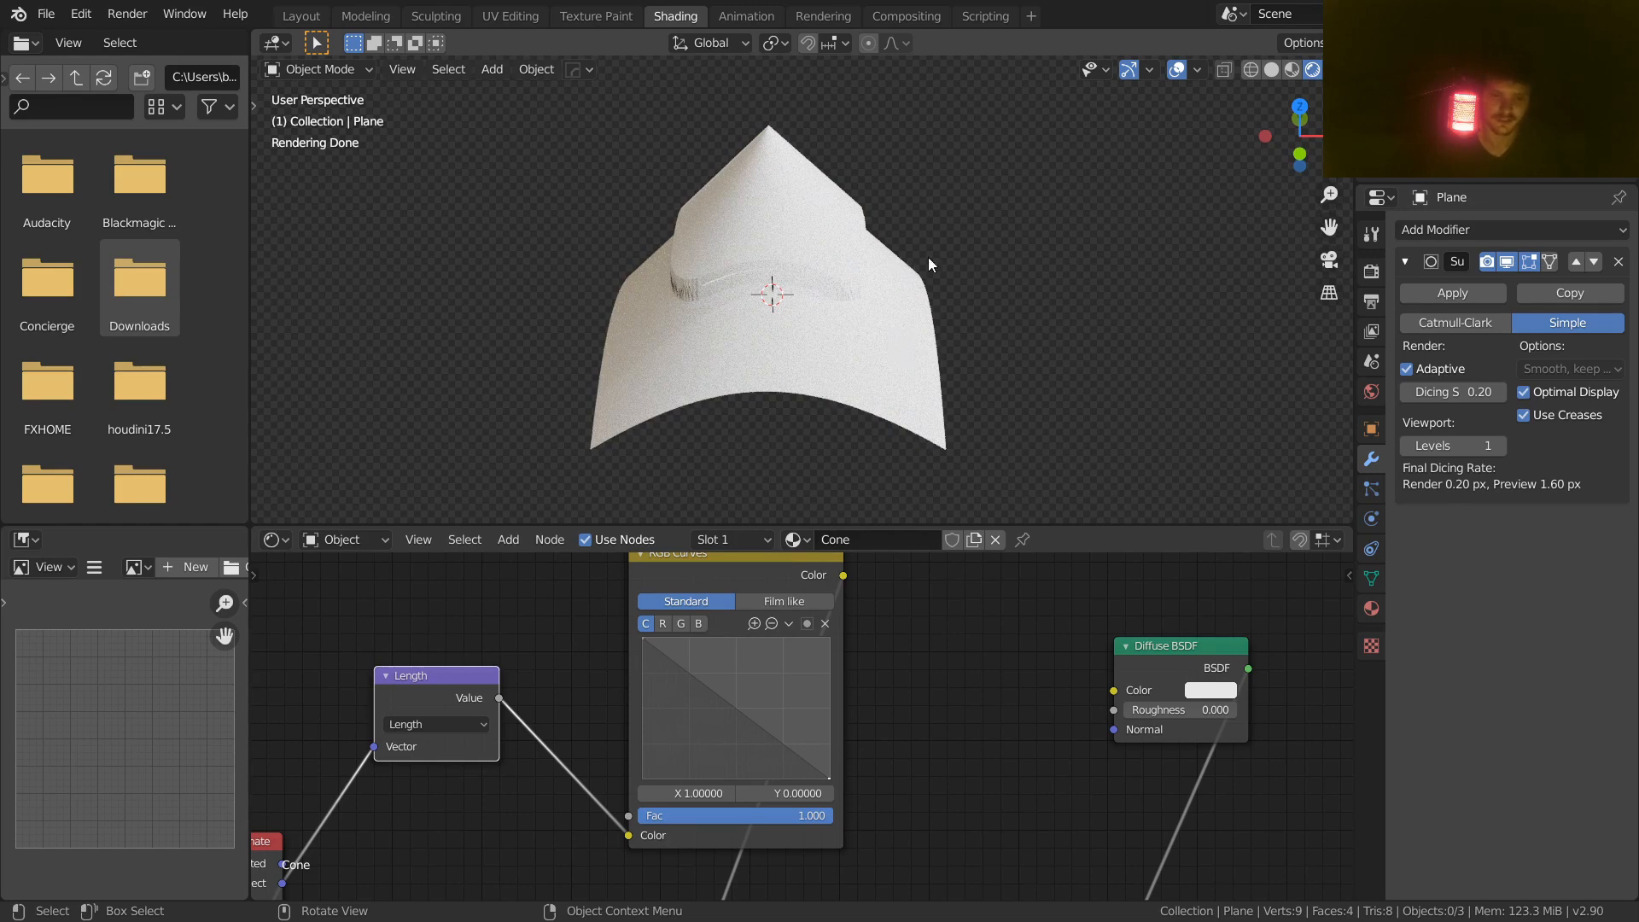
pyautogui.click(1300, 150)
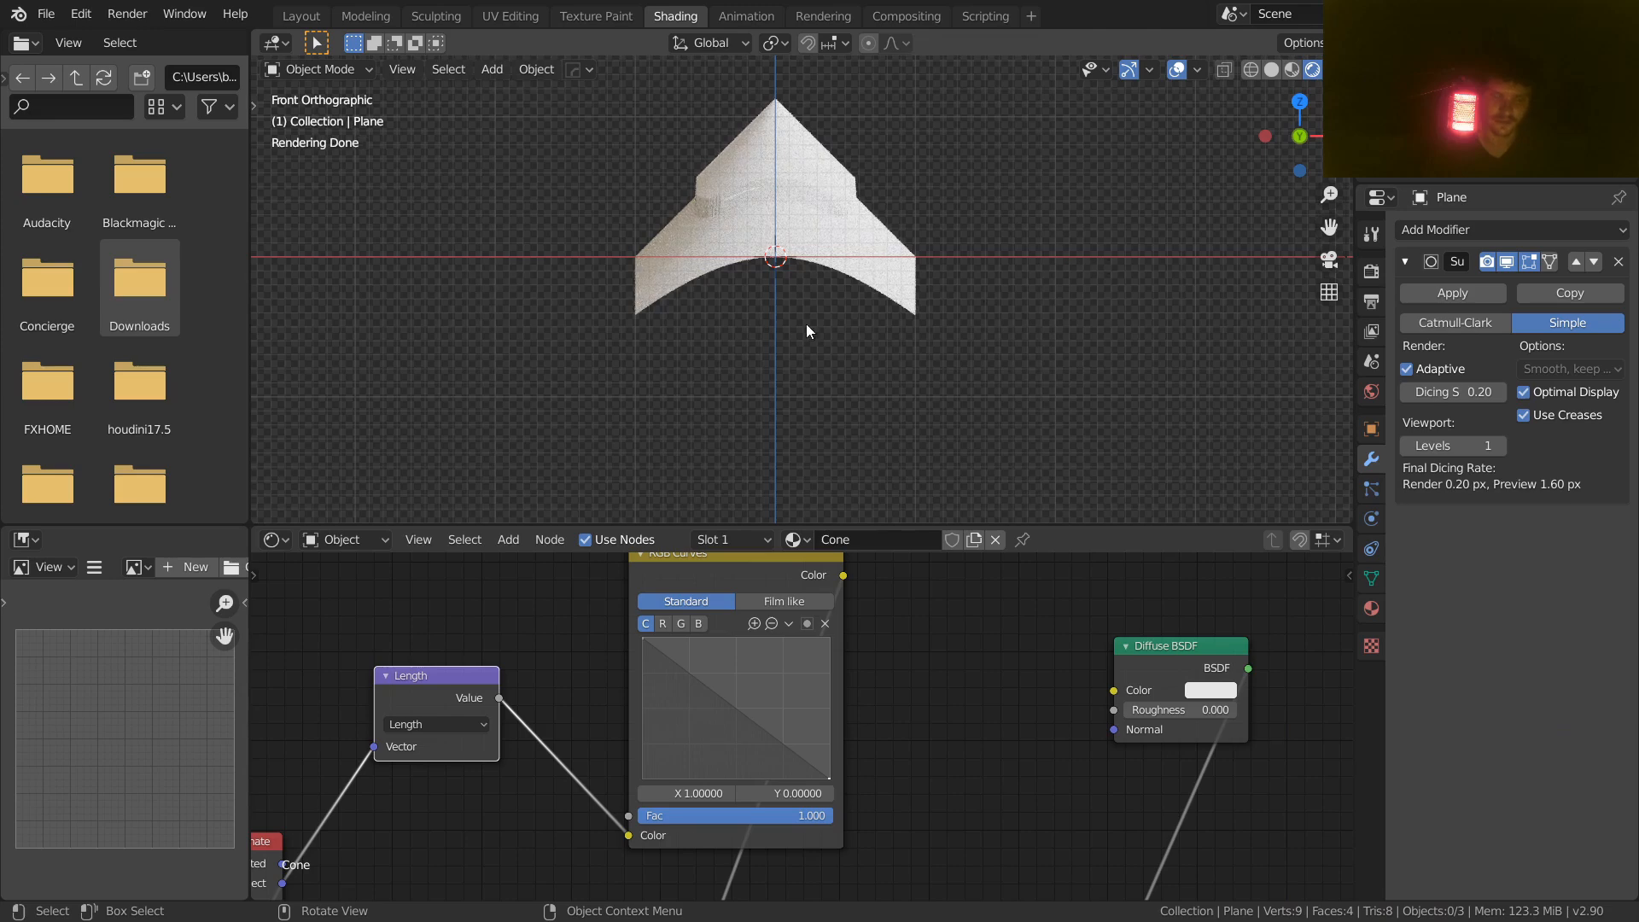
pyautogui.moveTo(801, 474)
pyautogui.mouseDown(button='middle')
pyautogui.moveTo(812, 306)
pyautogui.moveTo(826, 332)
pyautogui.mouseUp(button='middle')
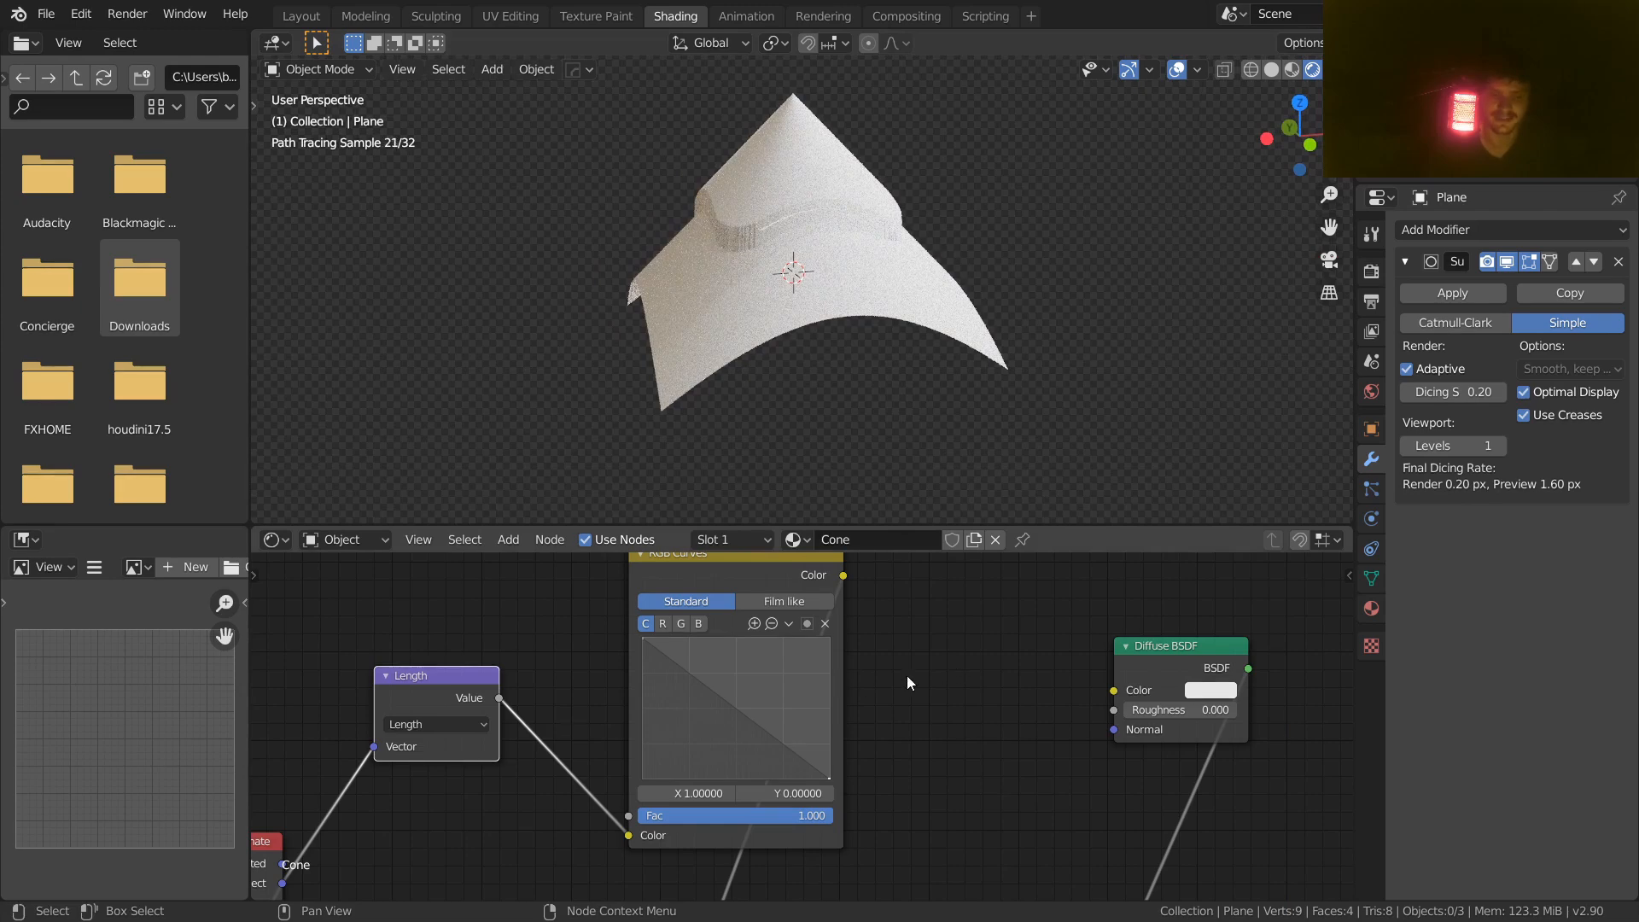
pyautogui.moveTo(667, 656); pyautogui.dragTo(702, 752, button='middle')
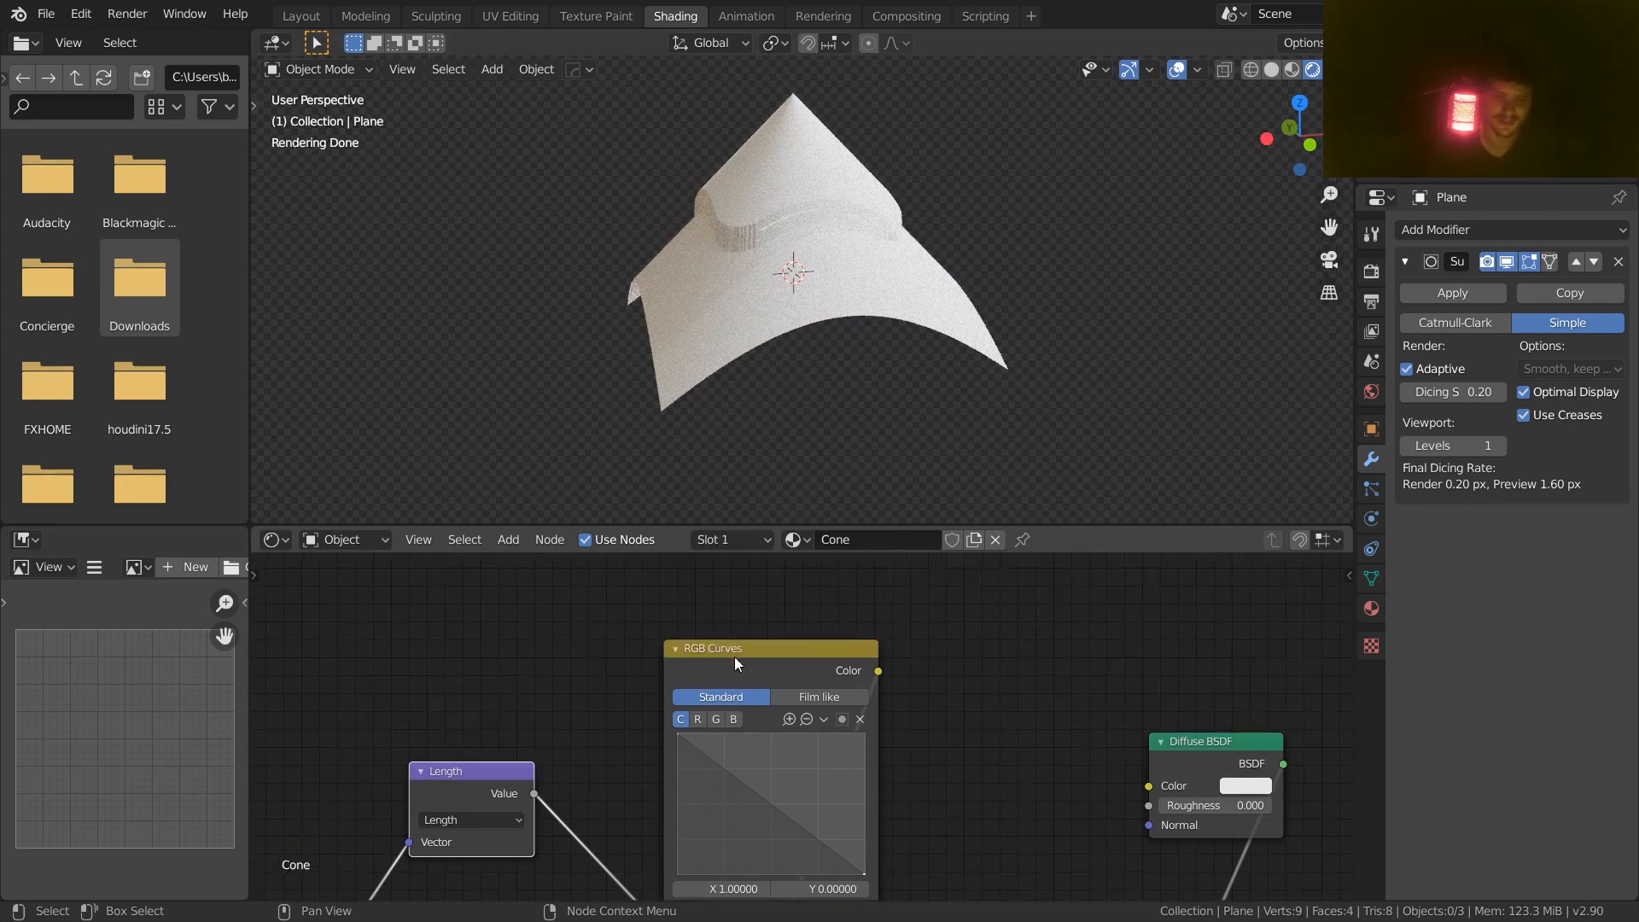
# Step: Move the RGB Curves node toward the Length node and add a Math node set to Add beside it
pyautogui.moveTo(733, 655); pyautogui.dragTo(672, 633)
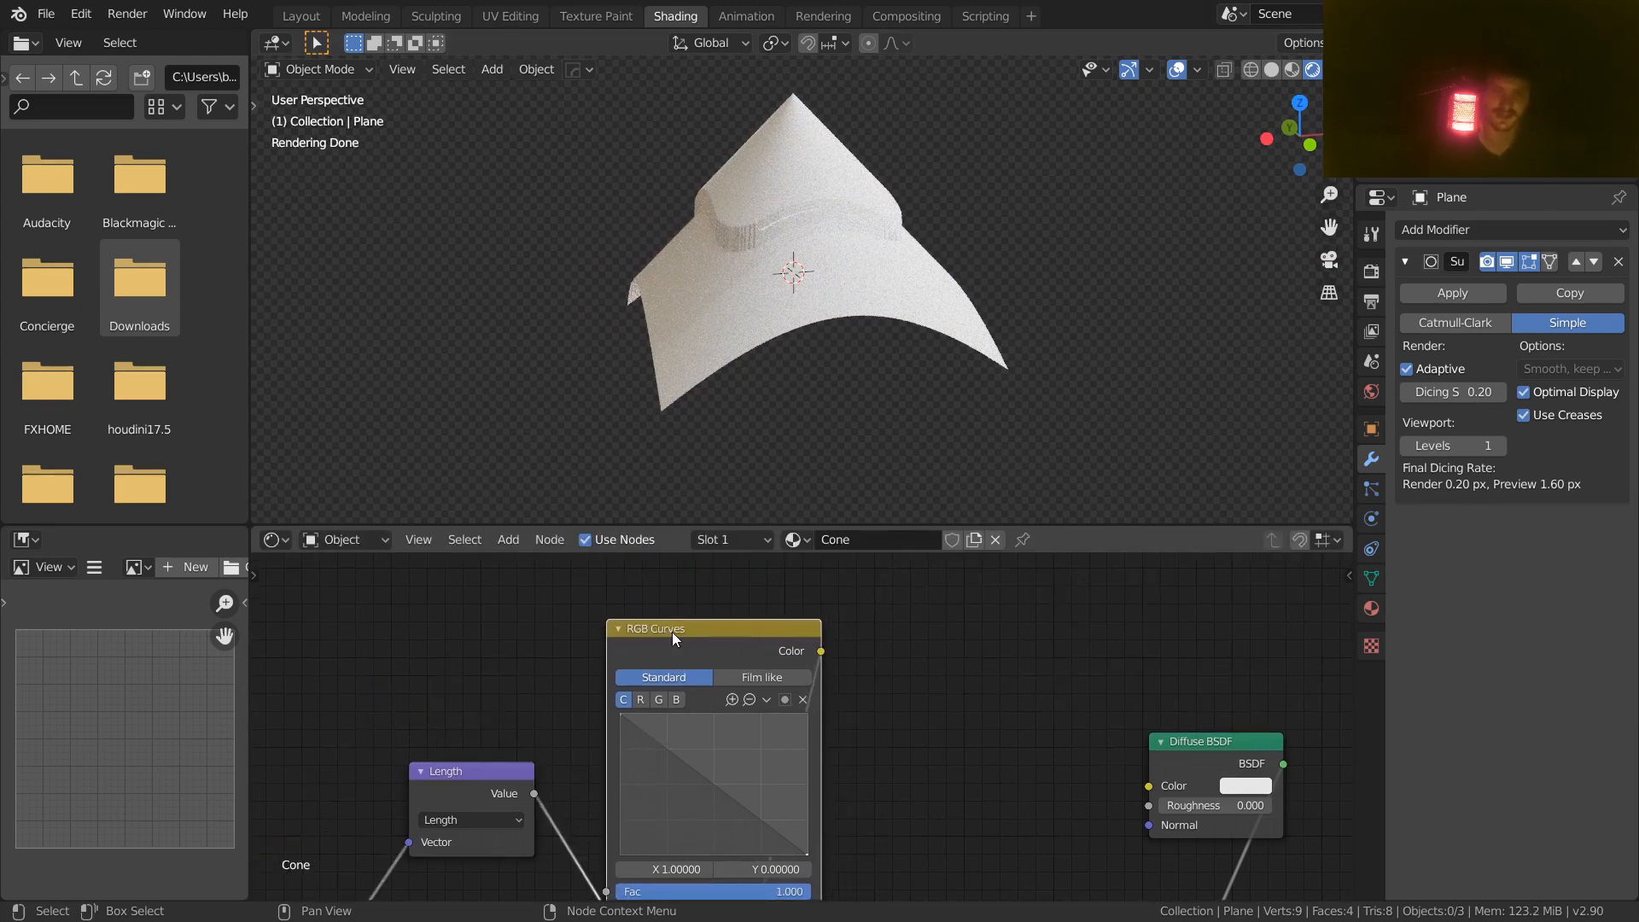
pyautogui.scroll(-3, 908, 673)
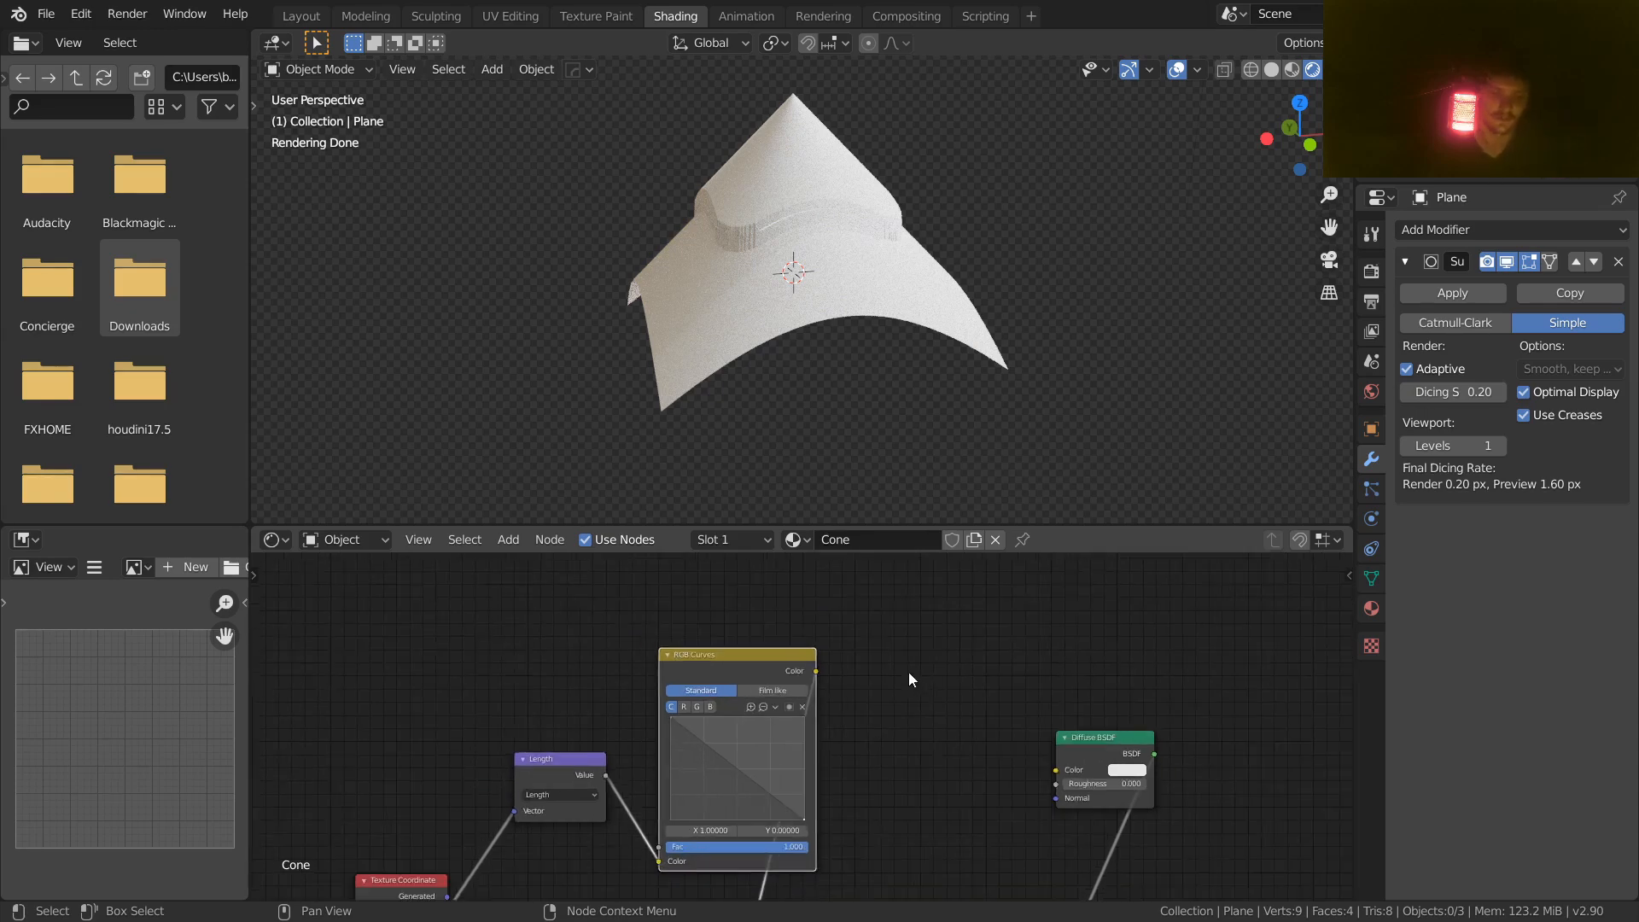
pyautogui.hotkey('shift', 'a')
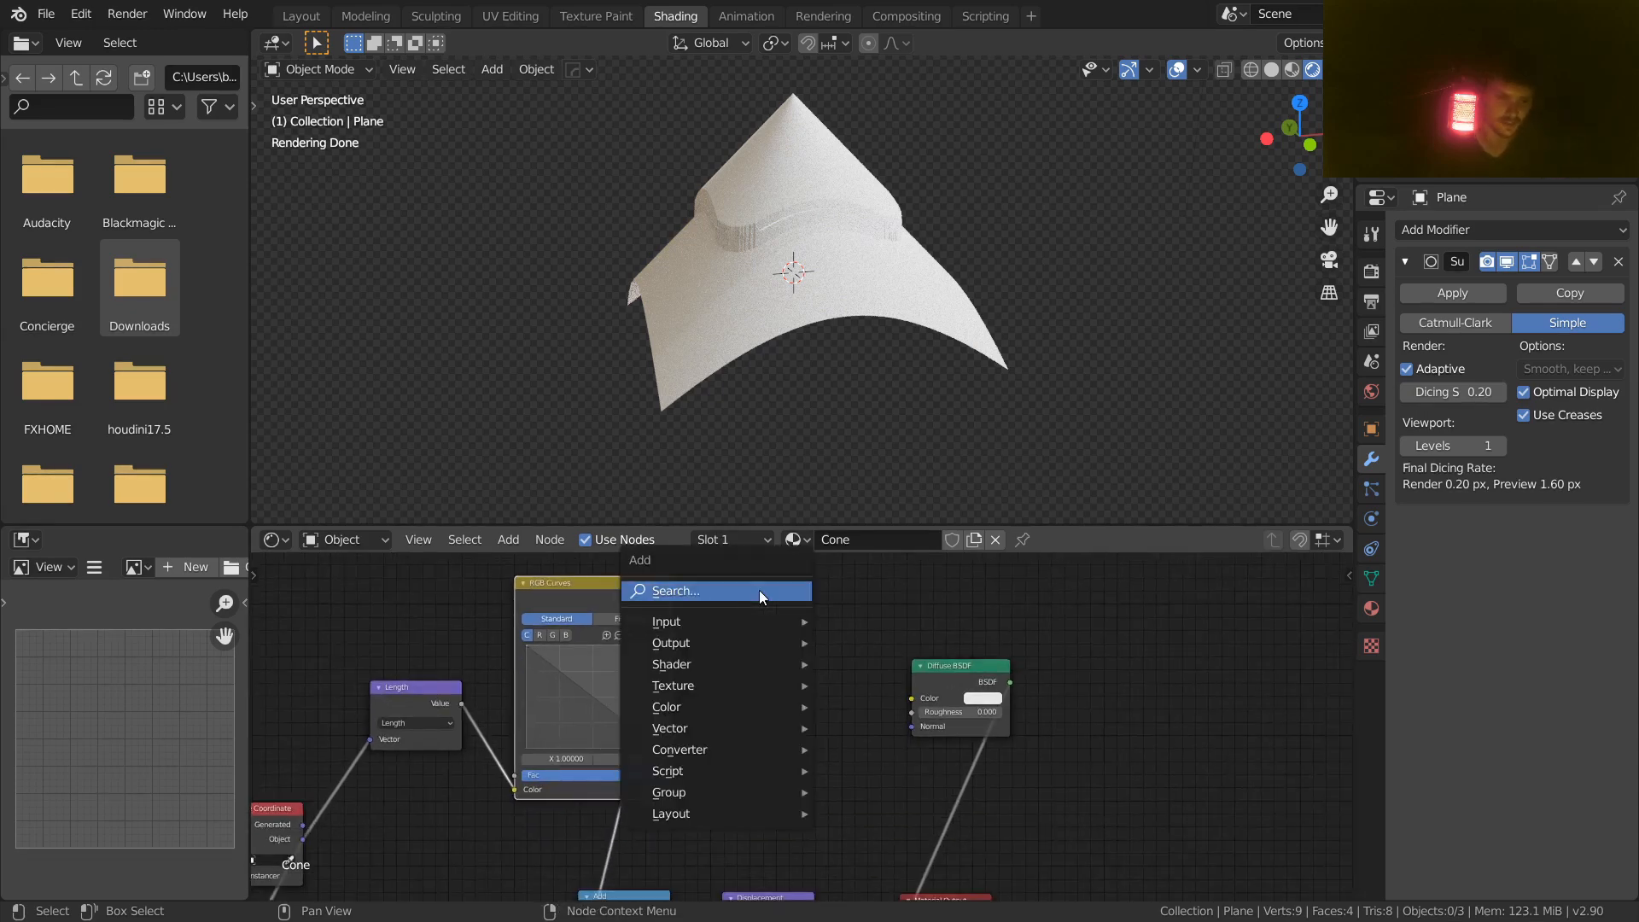
pyautogui.click(760, 591)
pyautogui.write('math')
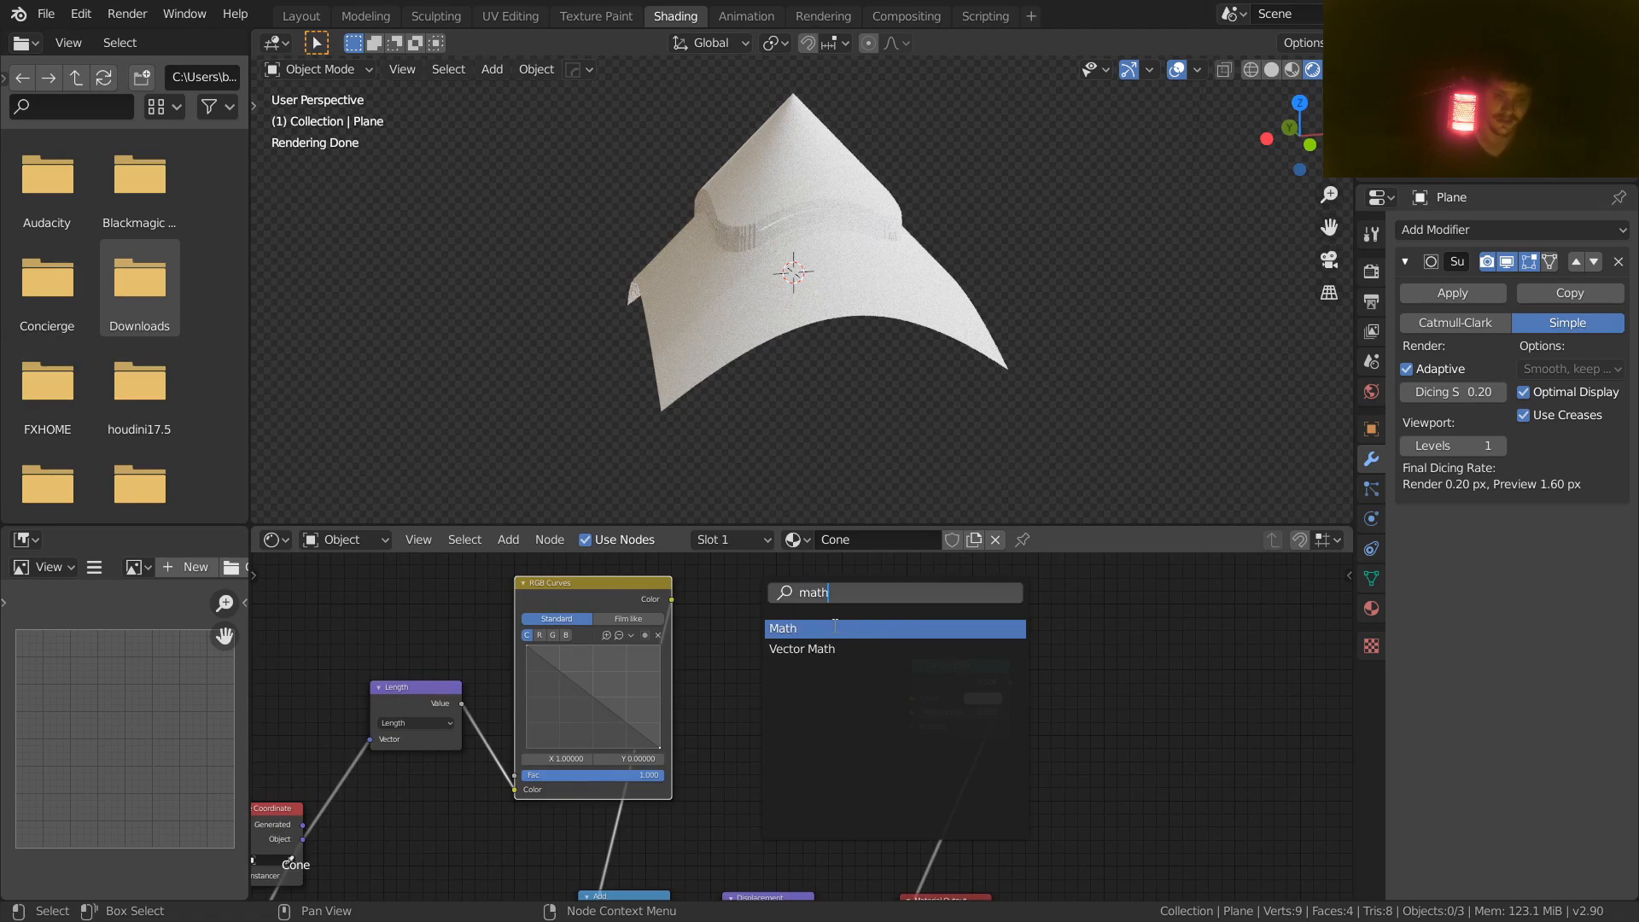
pyautogui.click(835, 627)
pyautogui.click(797, 647)
pyautogui.scroll(2, 796, 647)
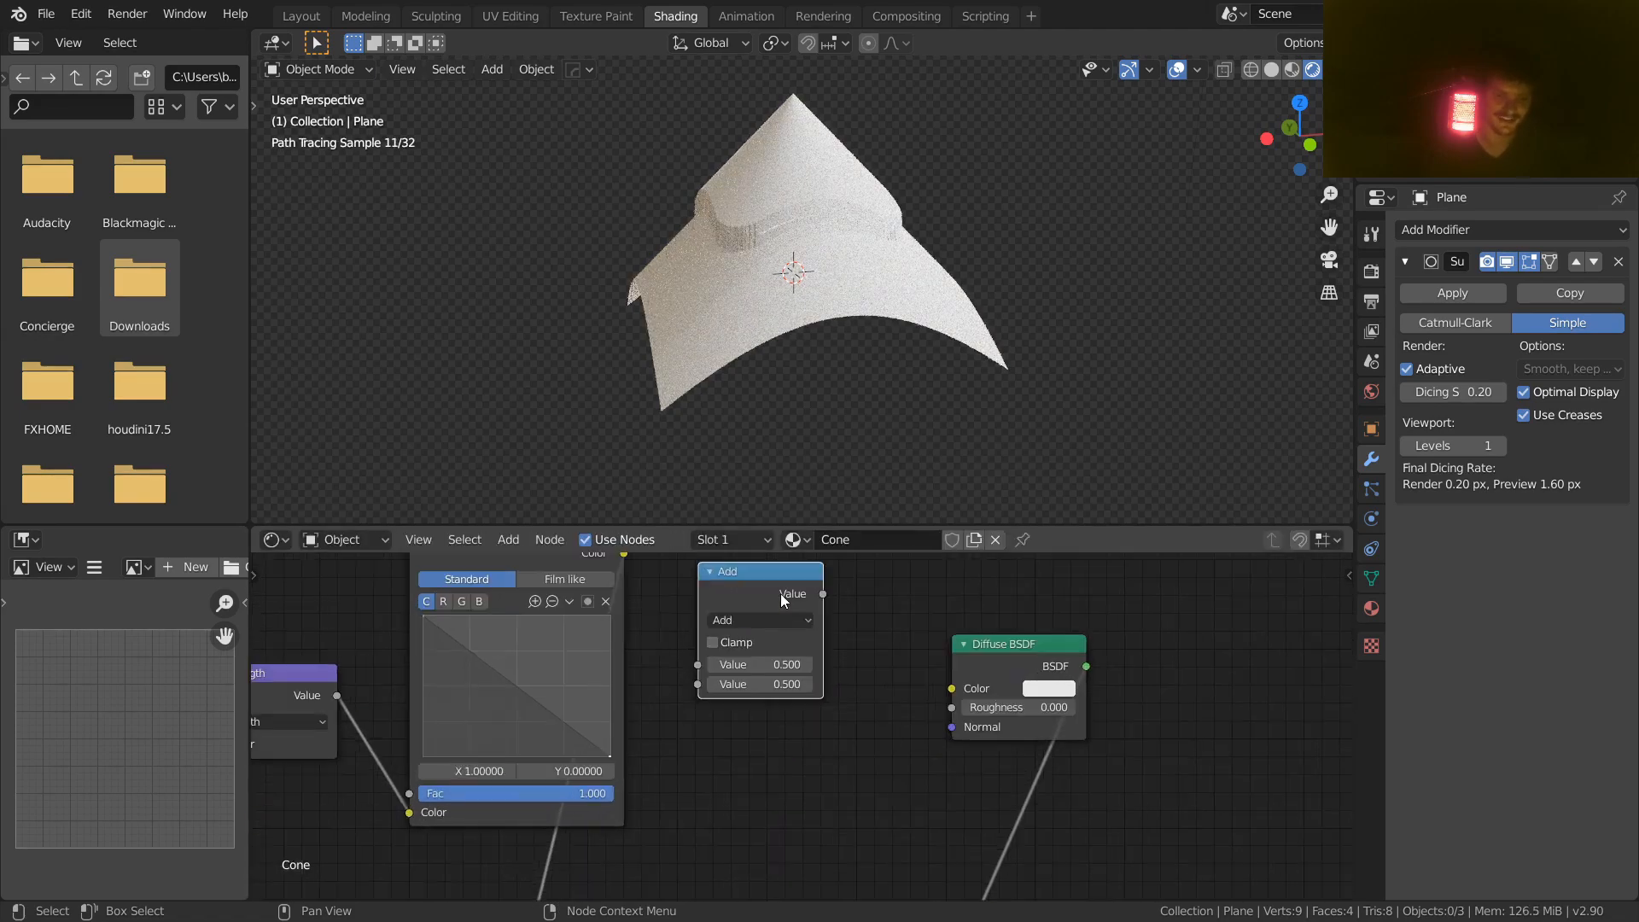
# Step: Set the new Add node's second value to 0 and insert the node on the link leaving RGB Curves
pyautogui.moveTo(691, 709); pyautogui.dragTo(760, 696, button='middle')
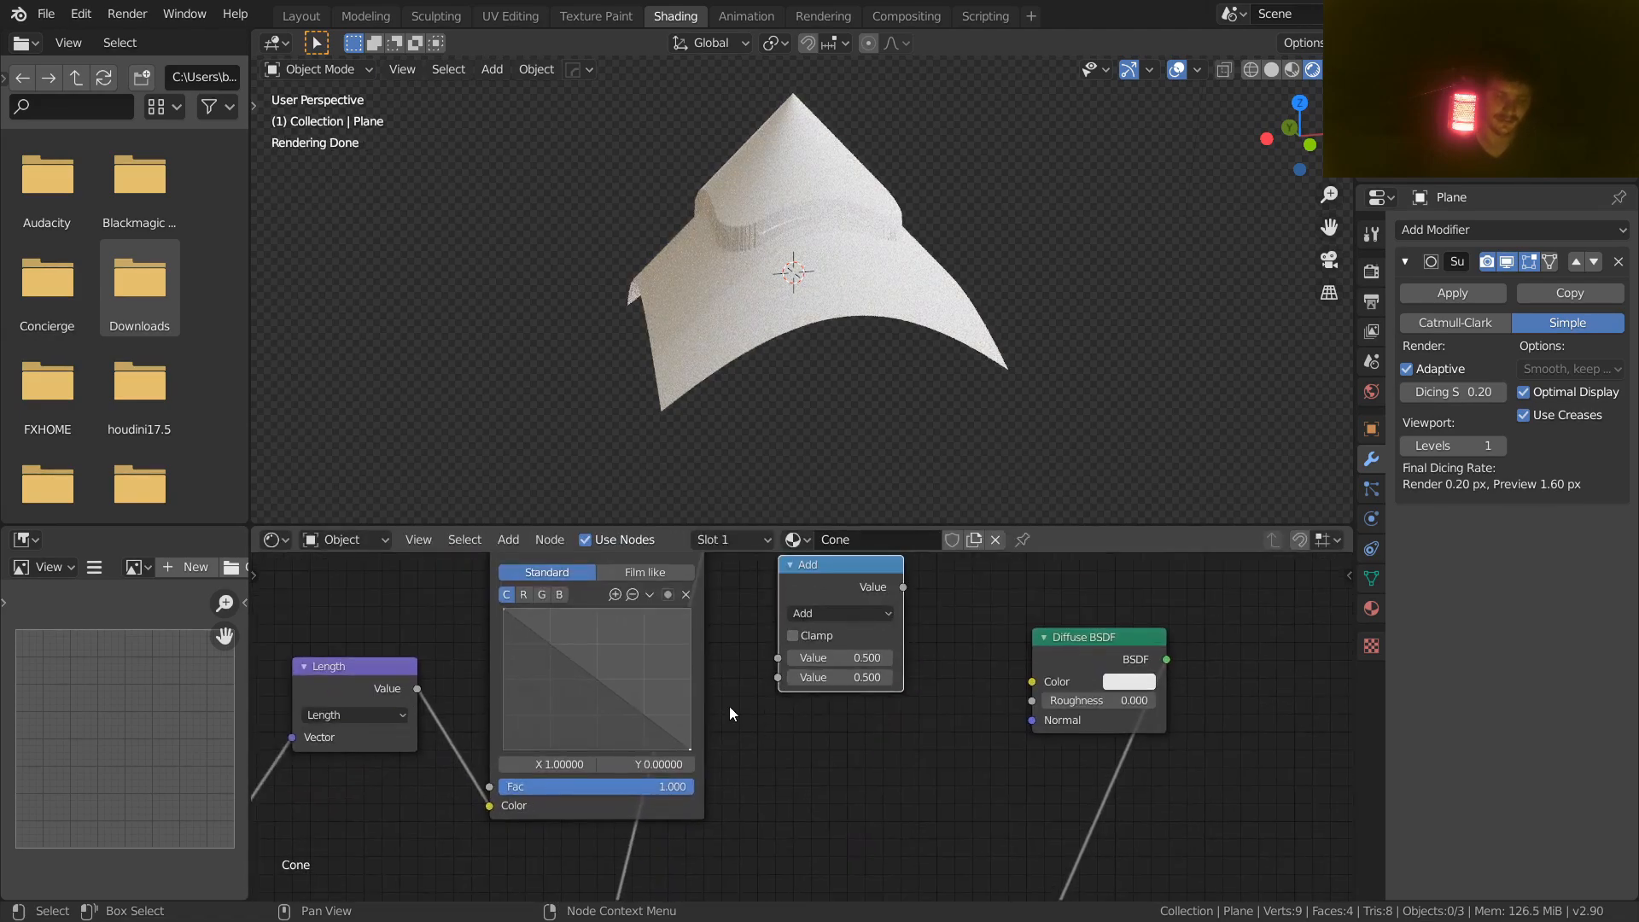
pyautogui.scroll(-1, 740, 697)
pyautogui.doubleClick(836, 687)
pyautogui.write('0')
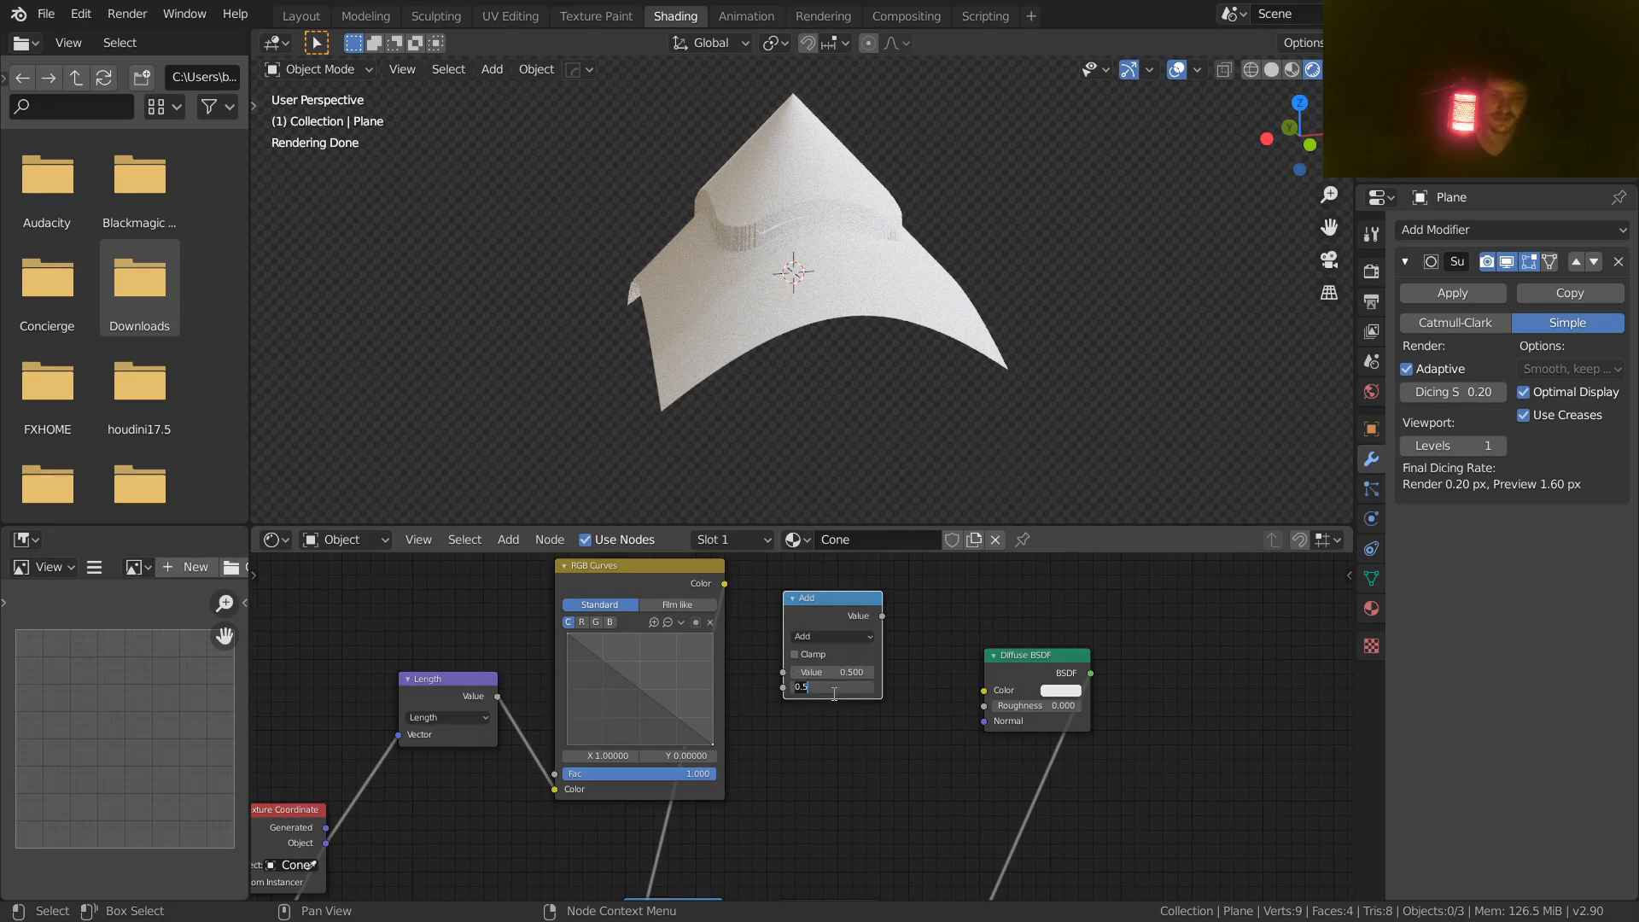
pyautogui.press('Return')
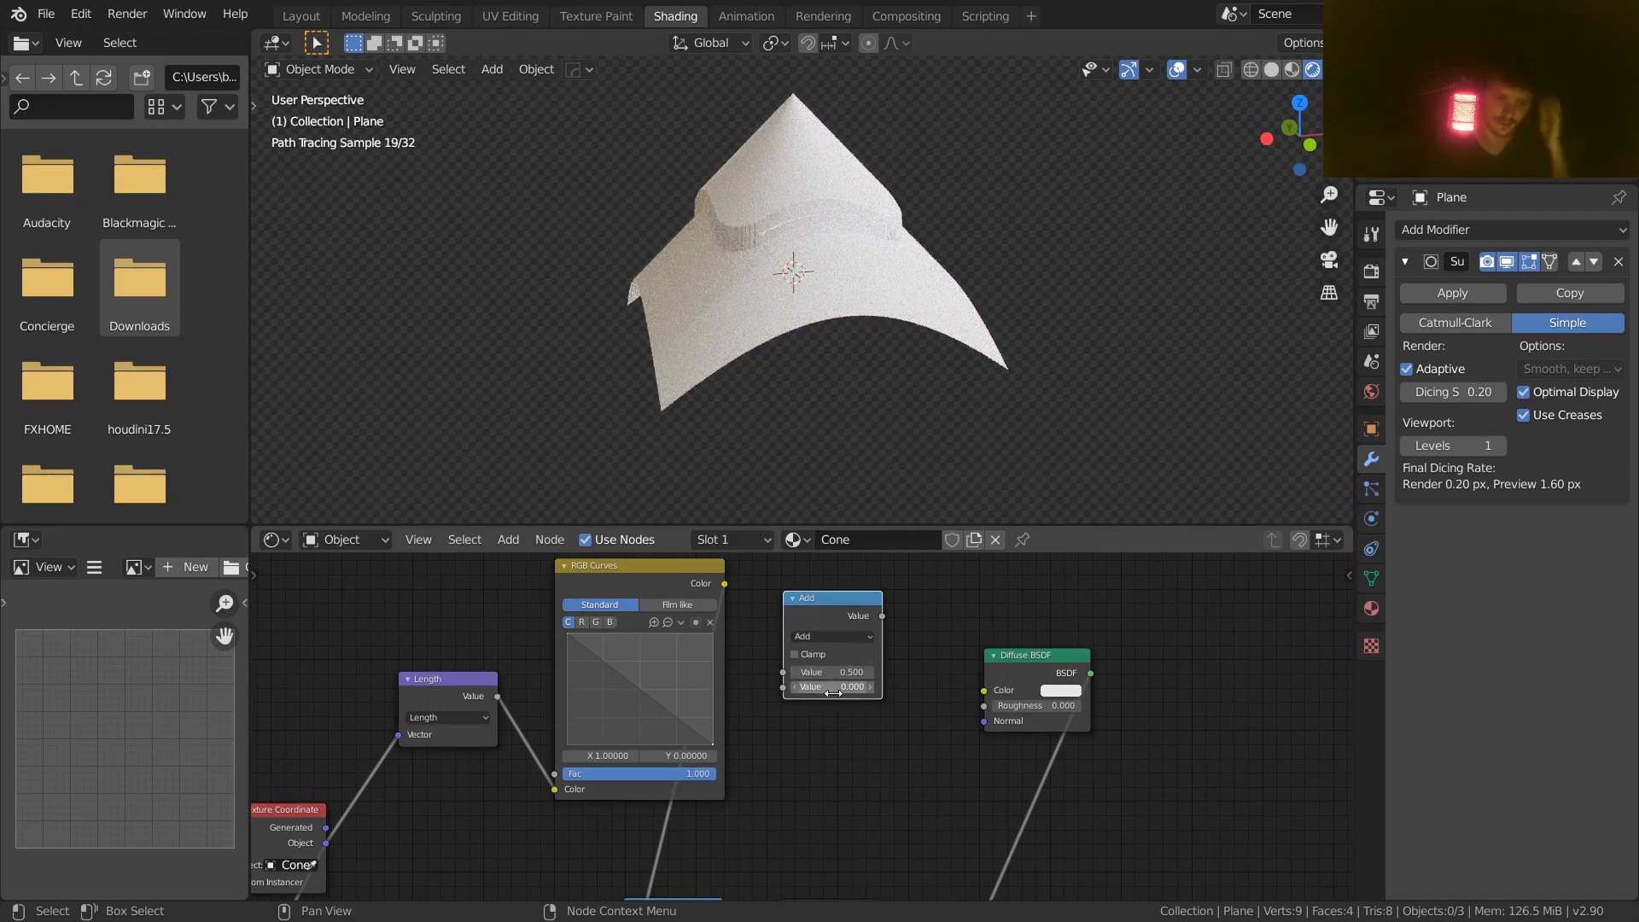
pyautogui.moveTo(829, 601); pyautogui.dragTo(841, 667)
pyautogui.scroll(2, 674, 597)
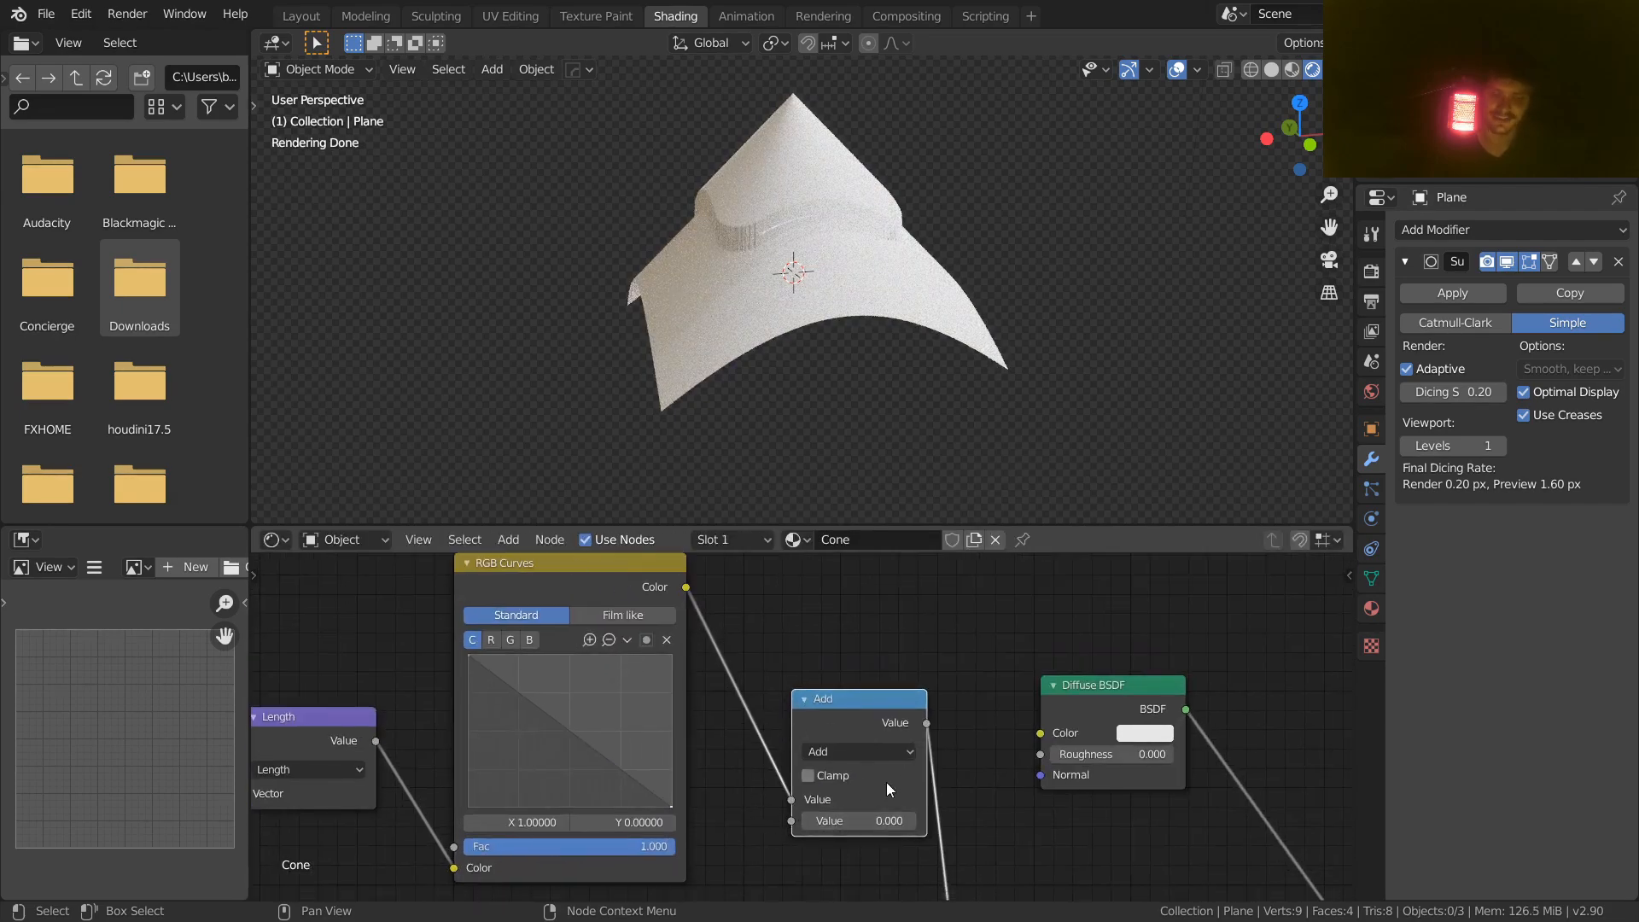
# Step: Enable Clamp on the Add node after RGB Curves, toggling it off and on again to compare the cone's base
pyautogui.click(856, 705)
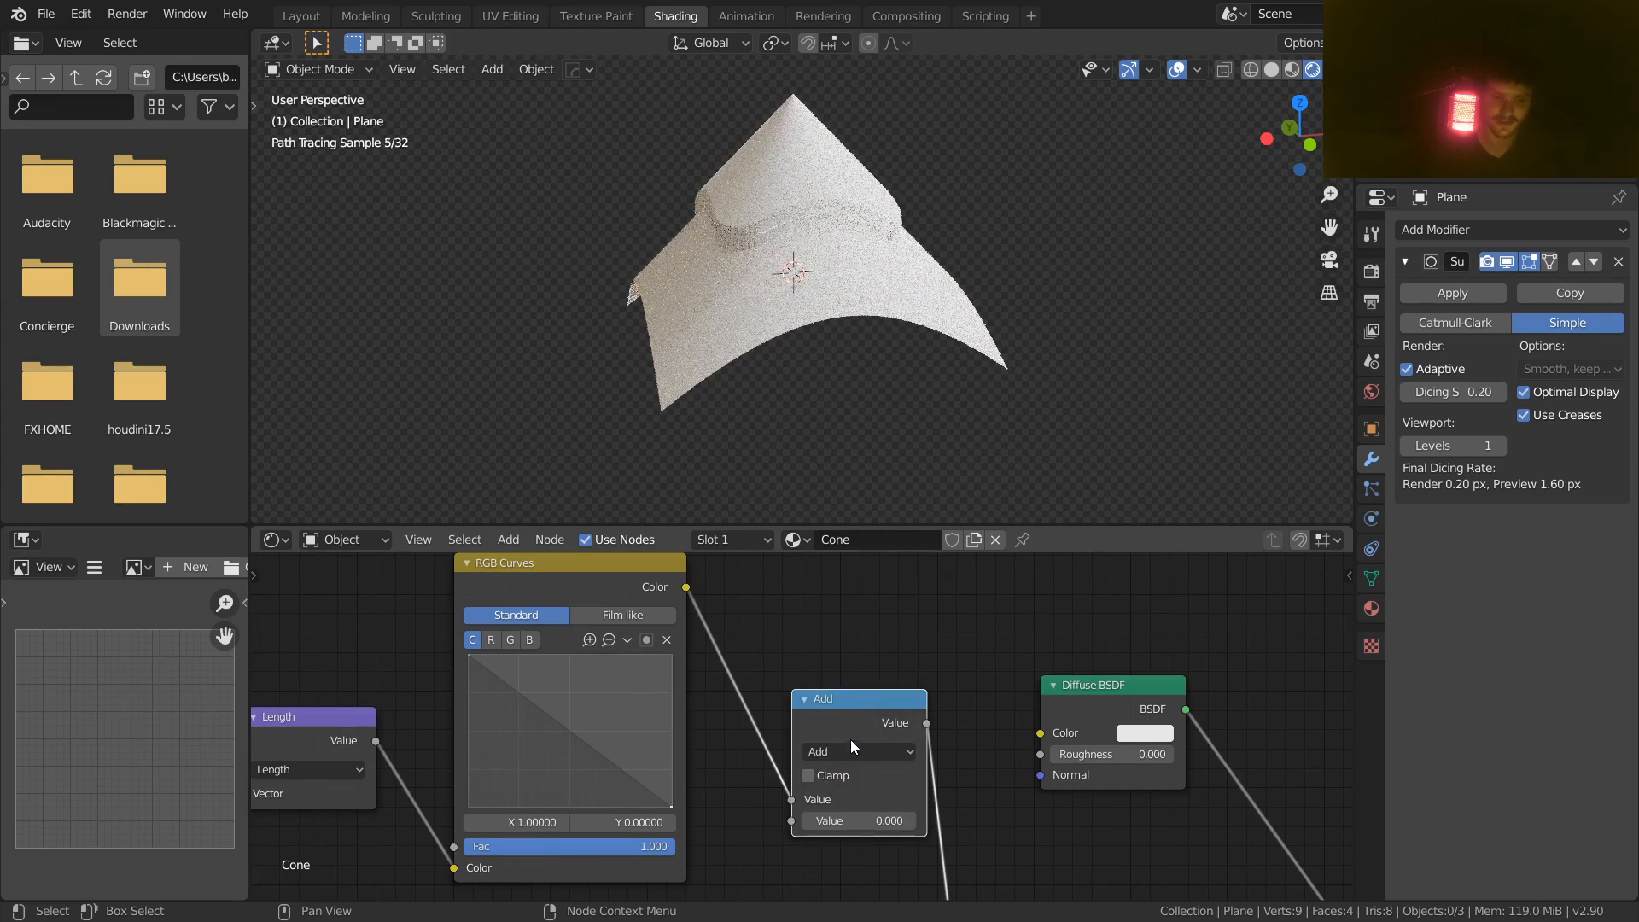
pyautogui.click(808, 778)
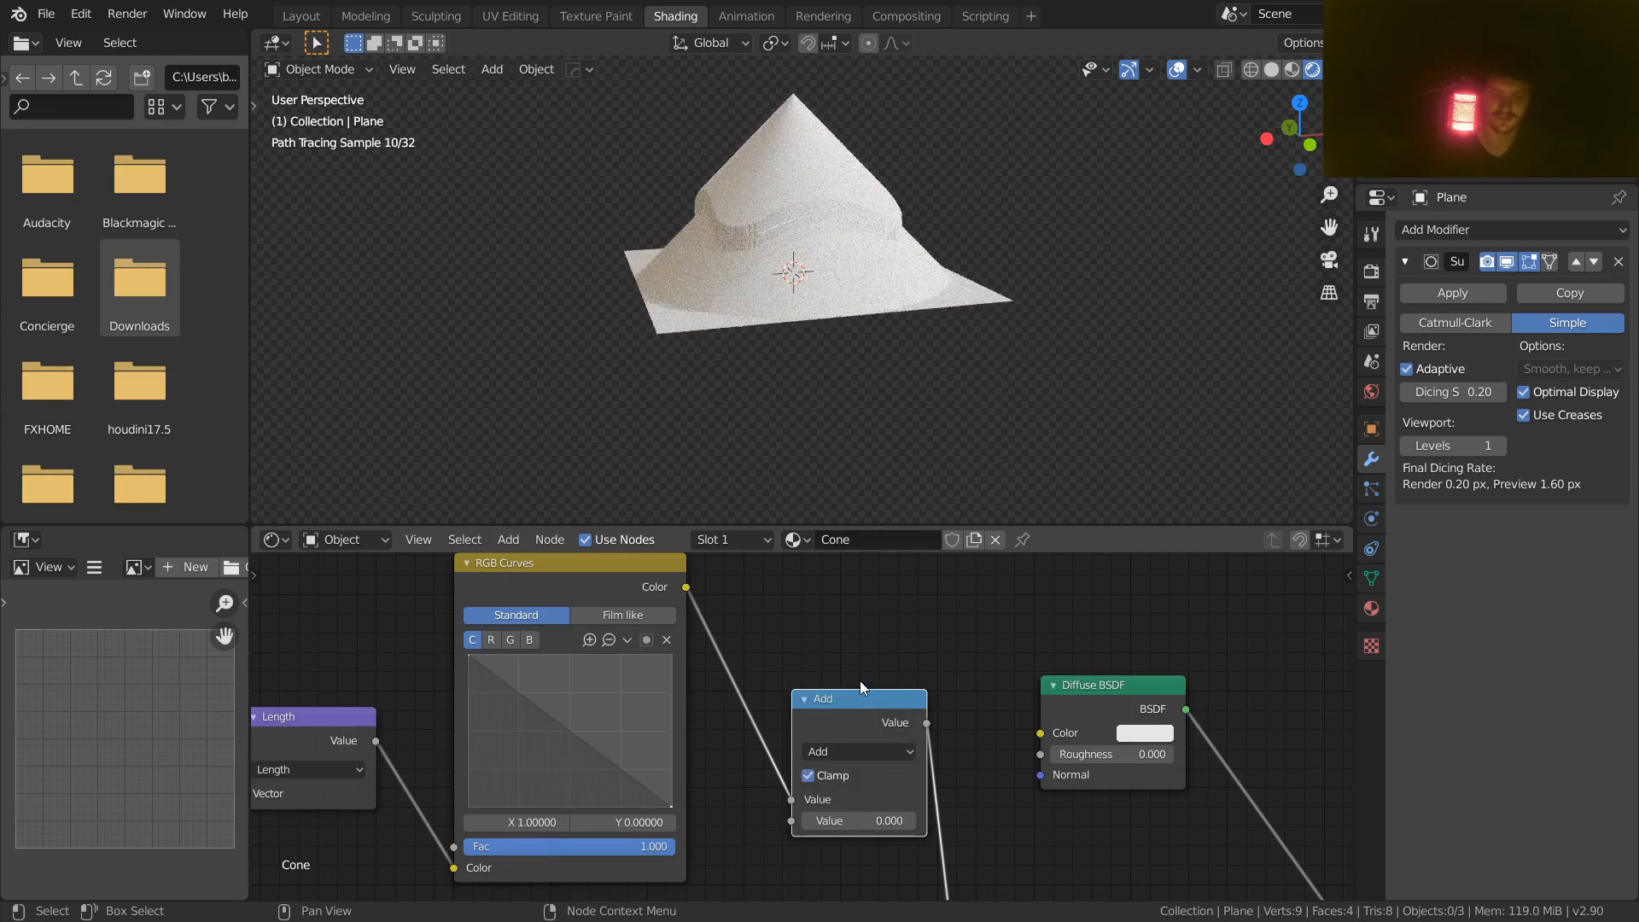
pyautogui.moveTo(839, 706); pyautogui.dragTo(799, 681)
pyautogui.click(772, 750)
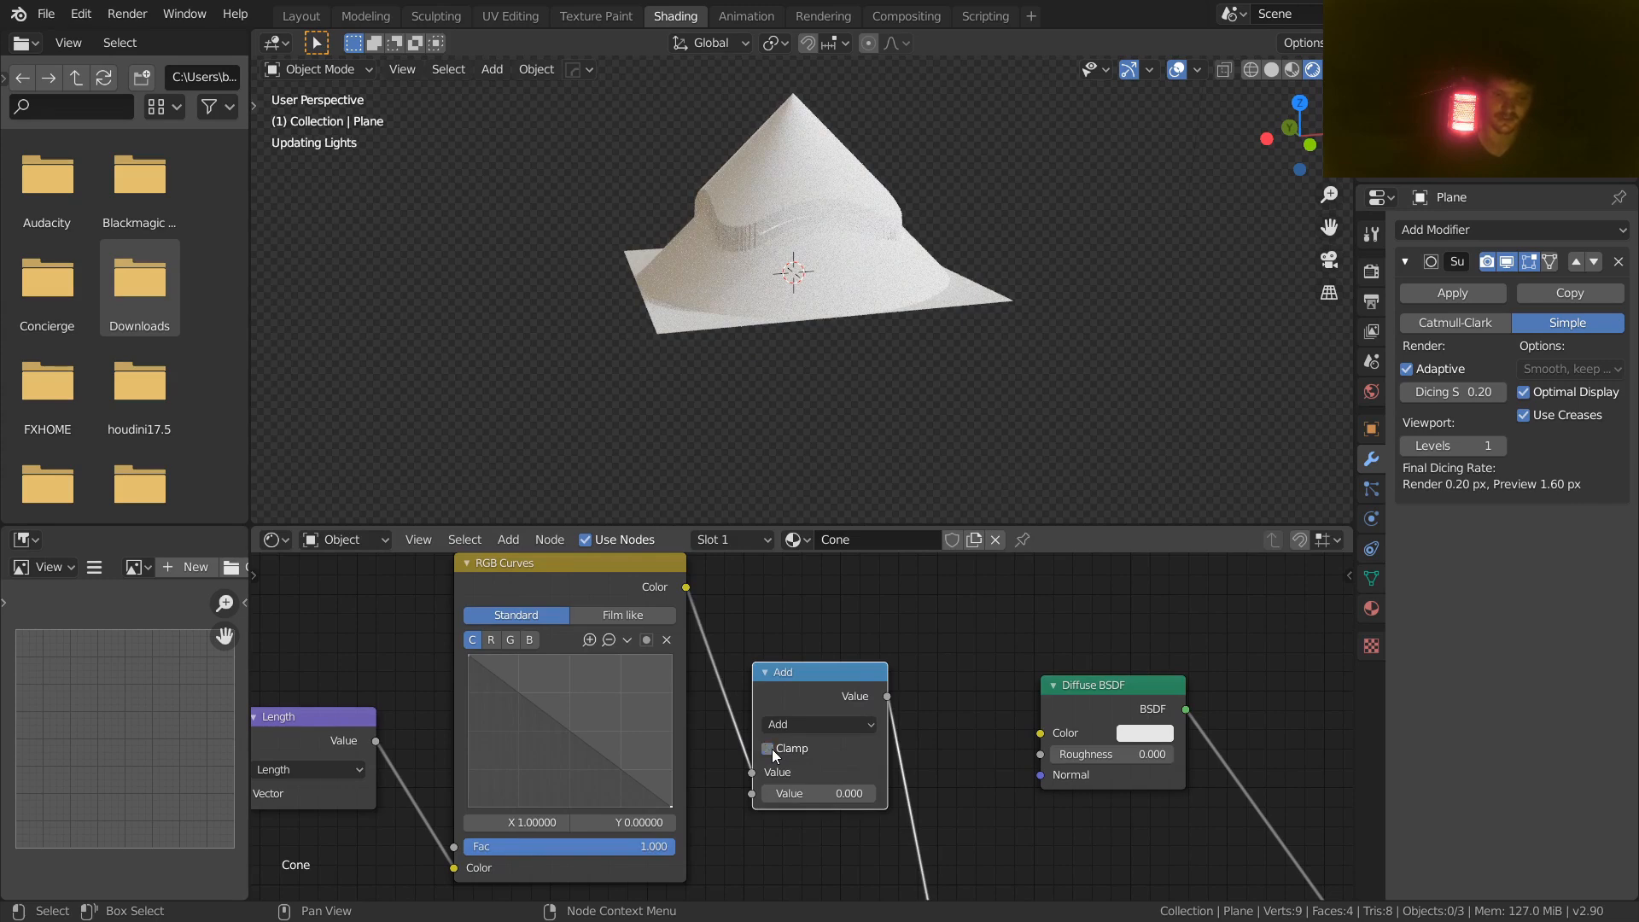
pyautogui.click(772, 750)
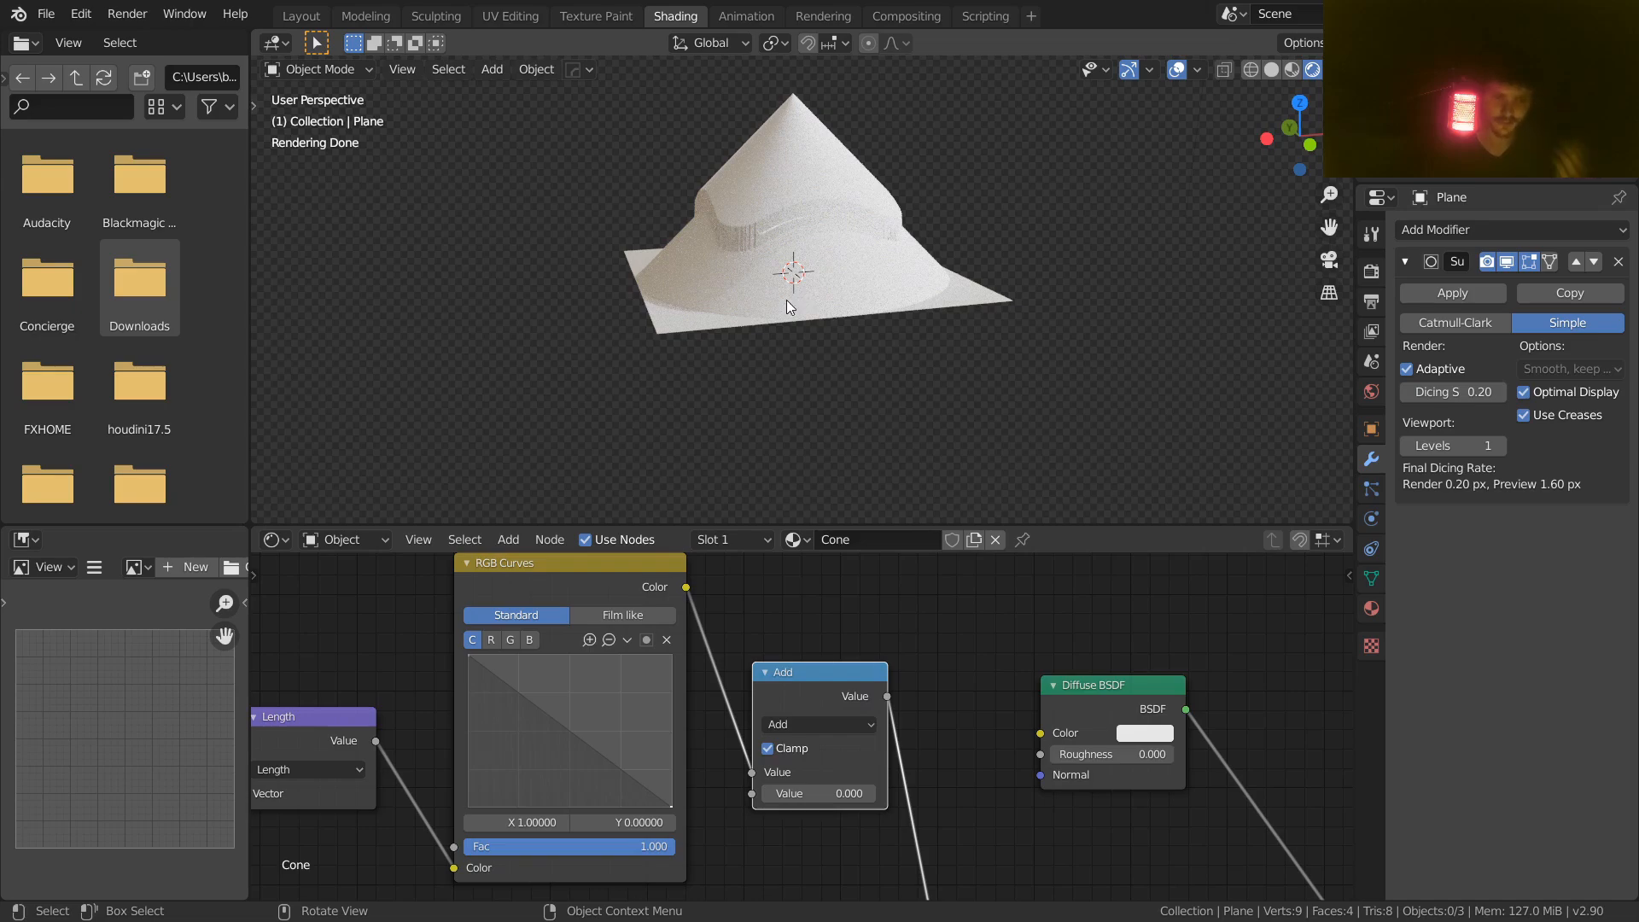
pyautogui.scroll(2, 816, 280)
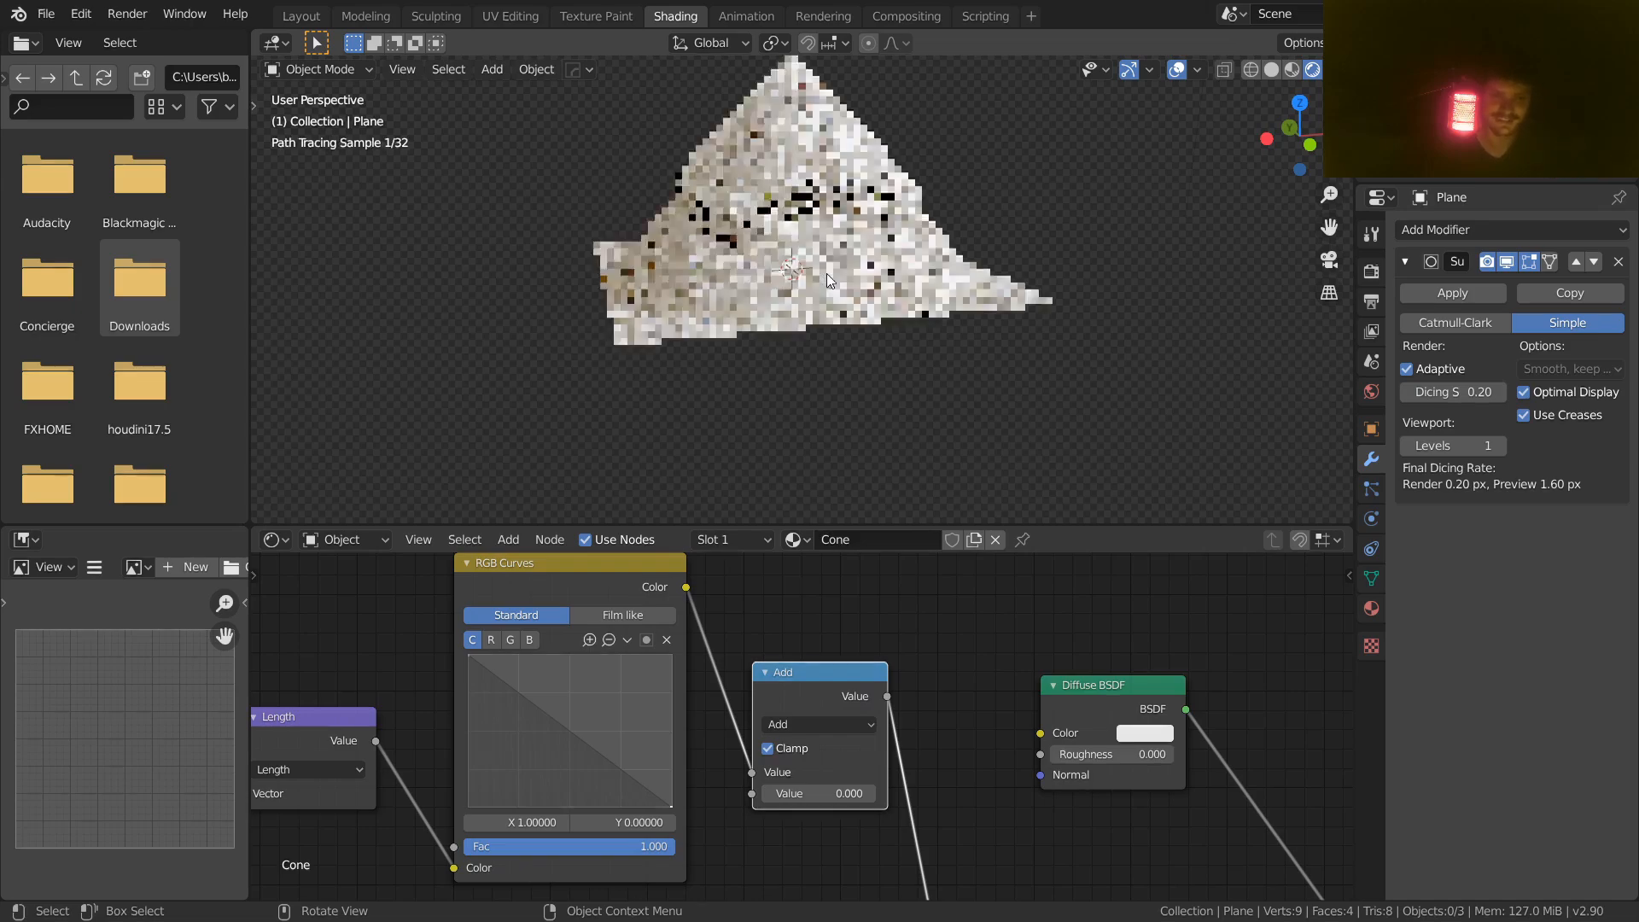
pyautogui.keyDown('shift'); pyautogui.moveTo(843, 280); pyautogui.dragTo(837, 361, button='middle'); pyautogui.keyUp('shift')
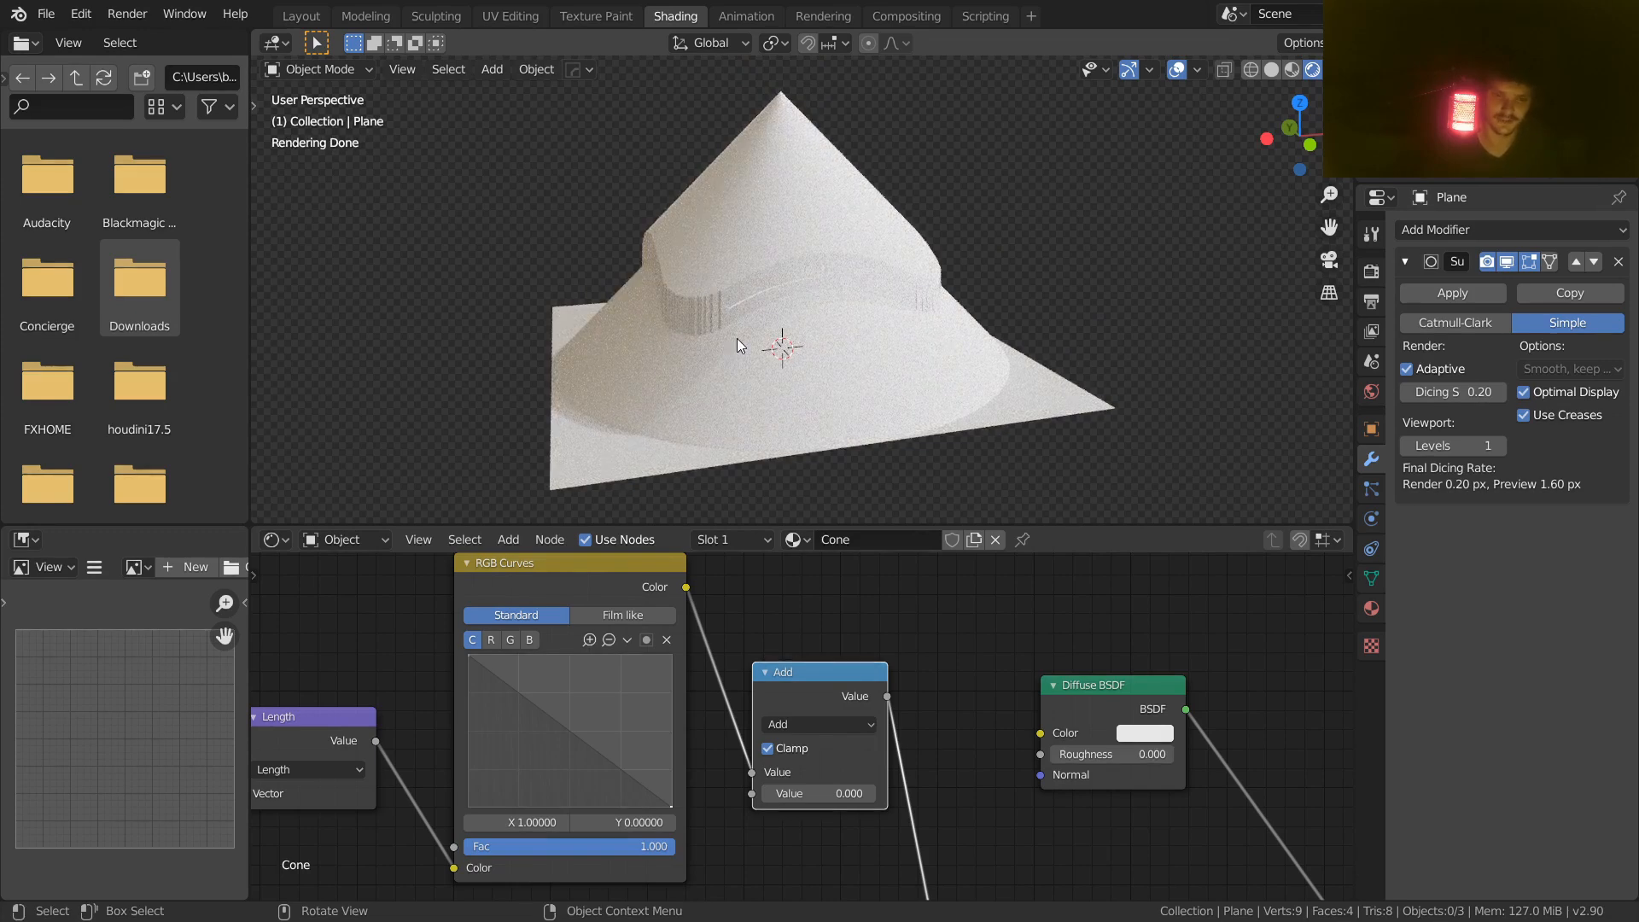
# Step: Move the Texture Coordinate and Length nodes away from RGB Curves to make room between Length and RGB Curves
pyautogui.moveTo(467, 694); pyautogui.dragTo(566, 680, button='middle')
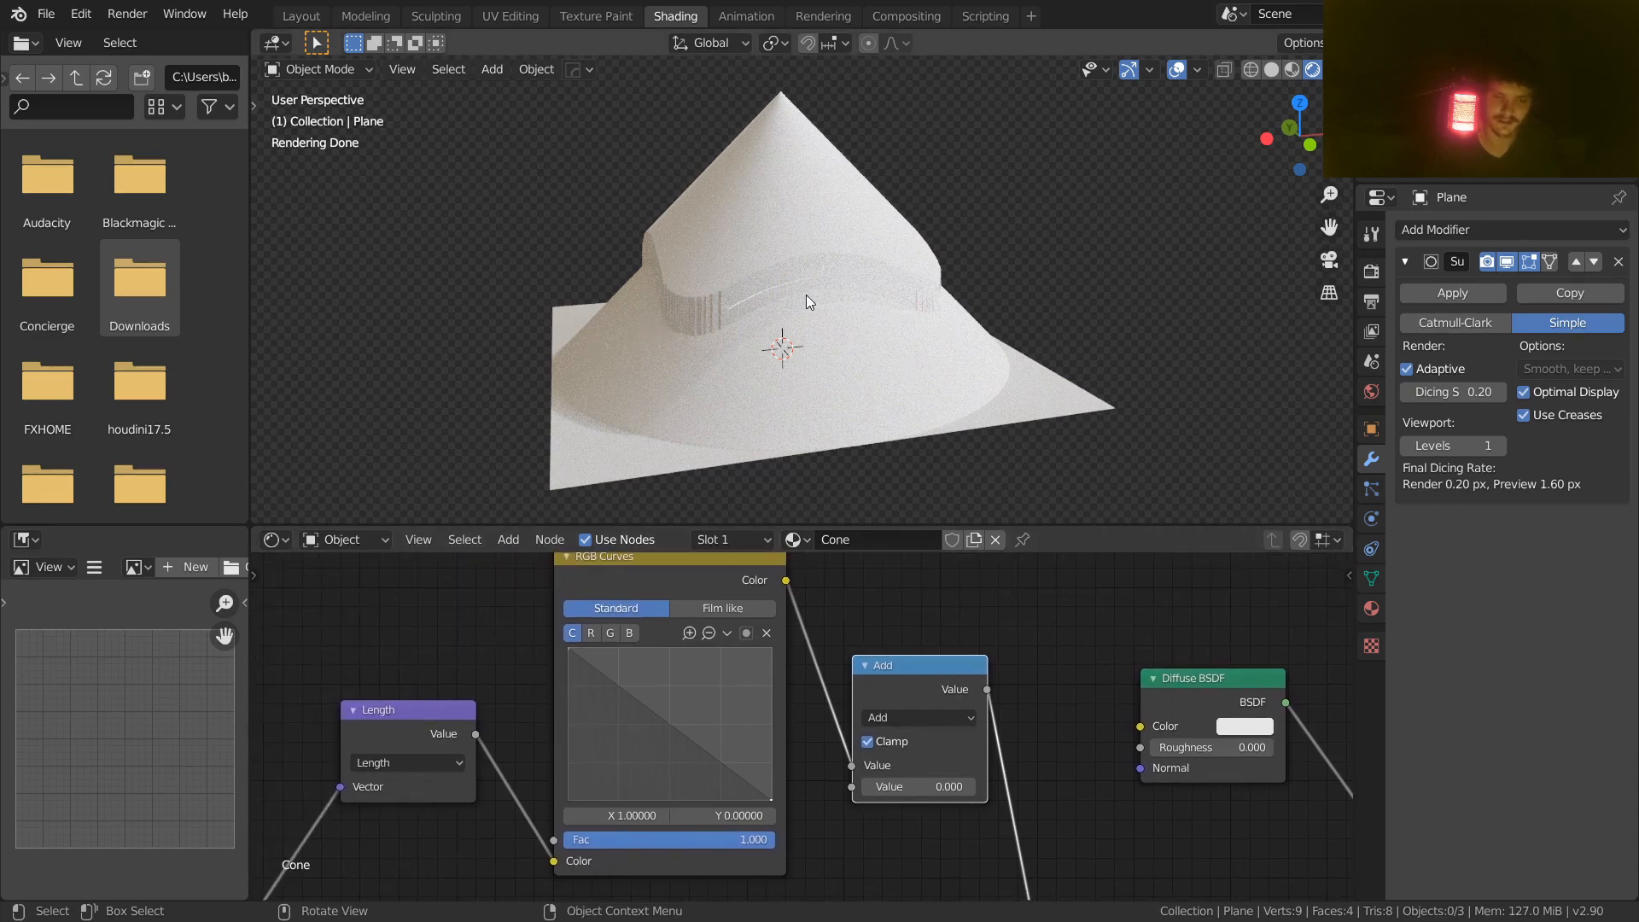
pyautogui.moveTo(311, 720); pyautogui.dragTo(649, 582, button='middle')
pyautogui.scroll(-5, 649, 582)
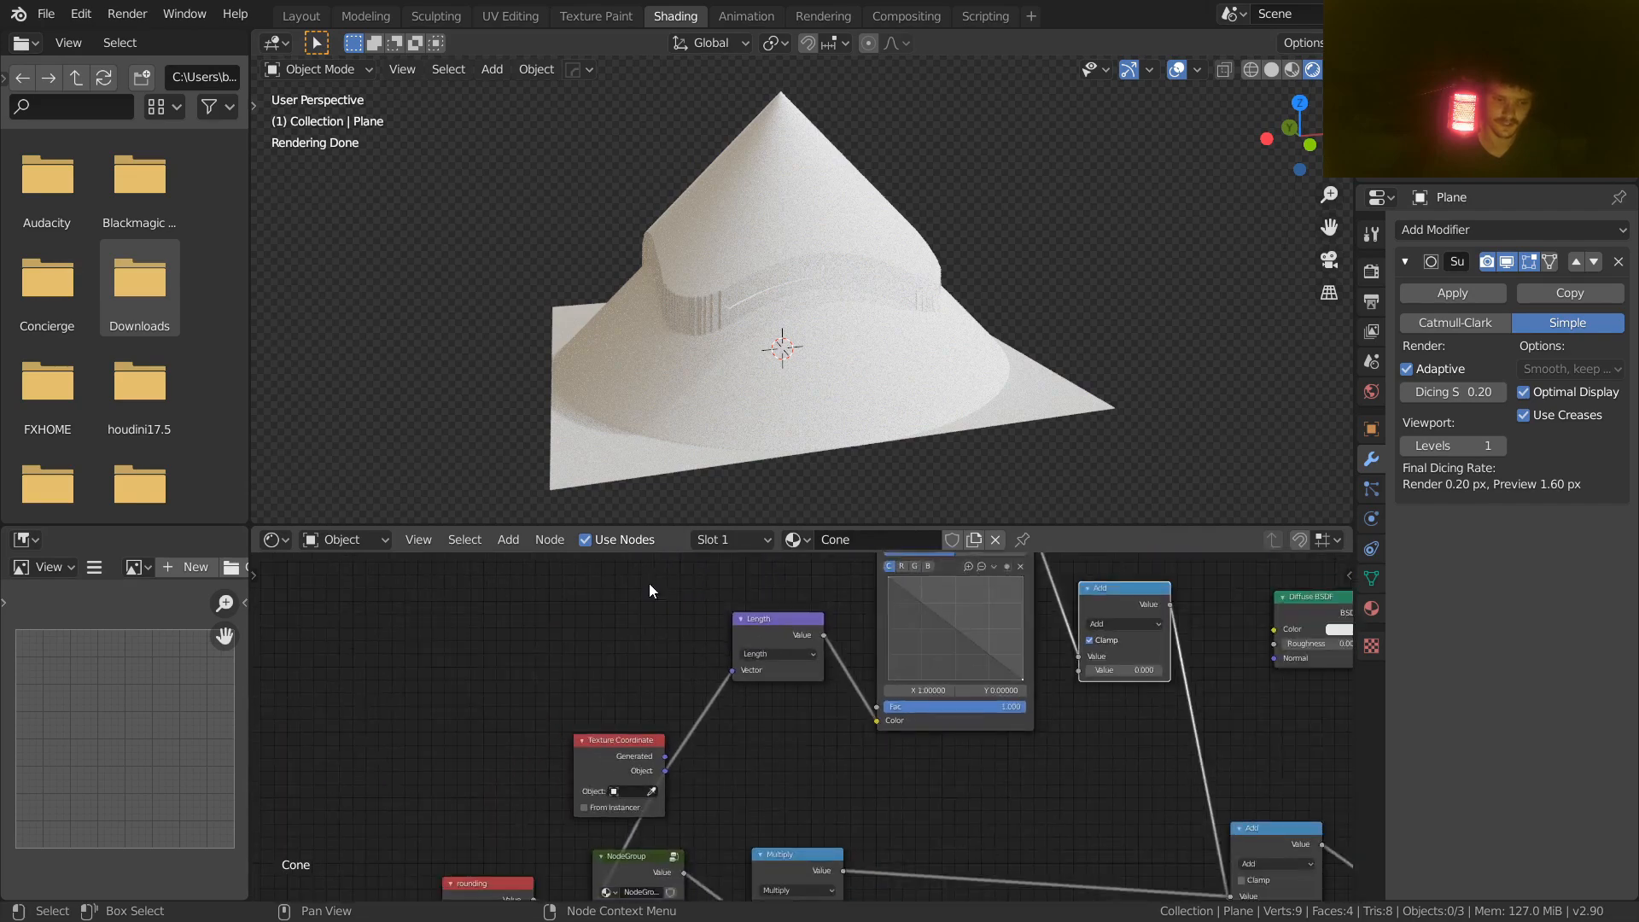
pyautogui.moveTo(613, 740); pyautogui.dragTo(411, 693)
pyautogui.moveTo(784, 637); pyautogui.dragTo(595, 658)
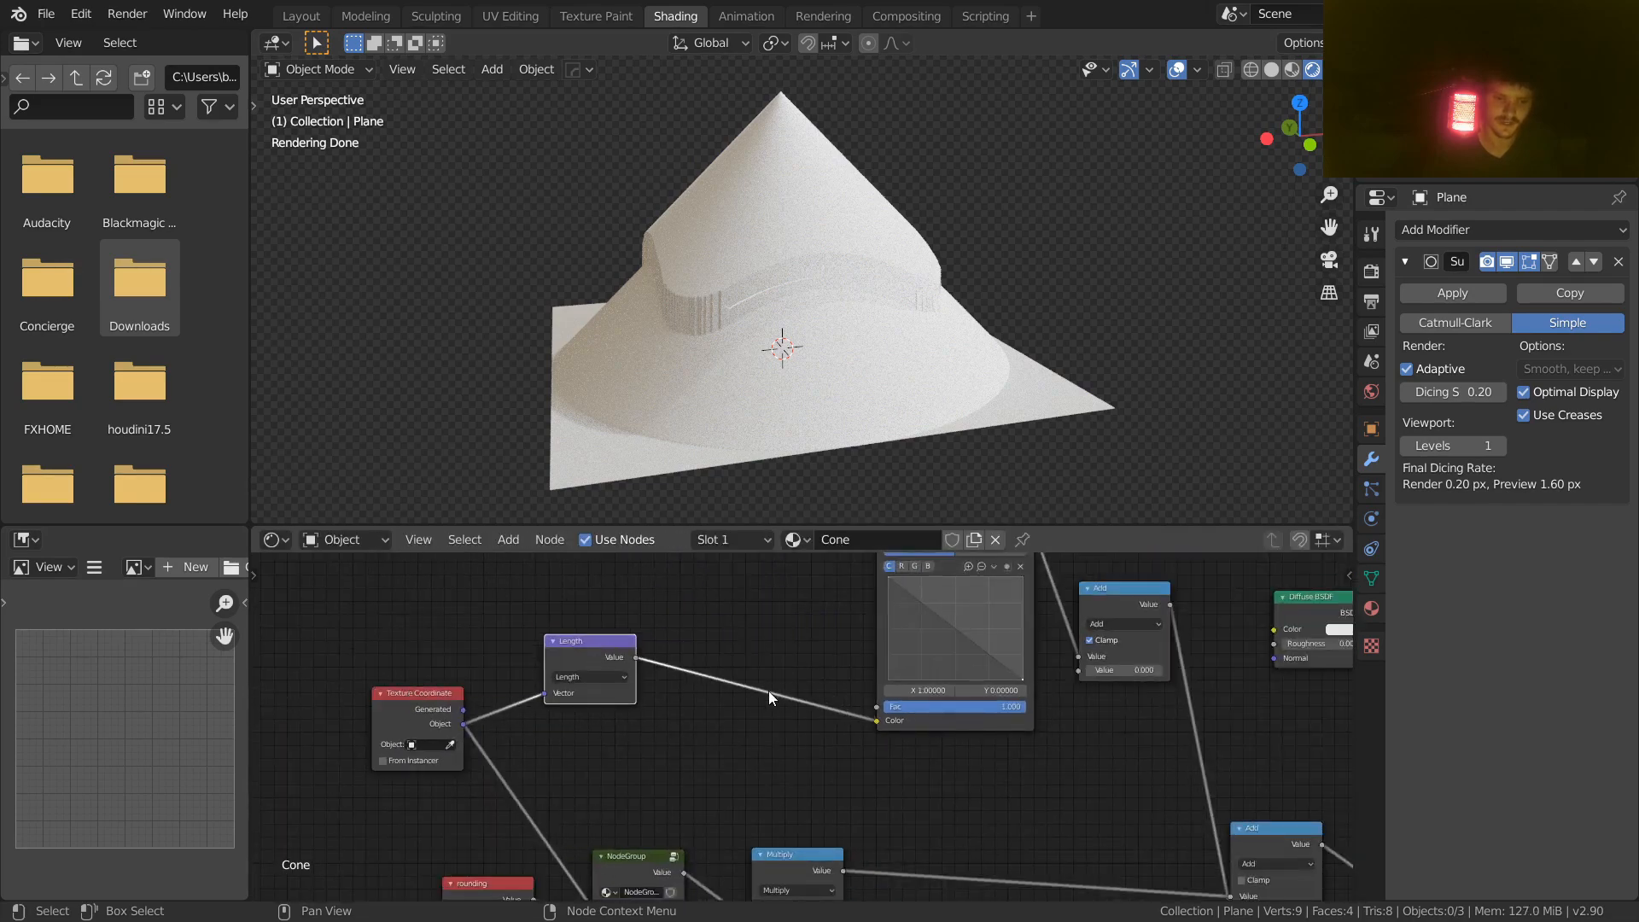
pyautogui.moveTo(942, 629); pyautogui.dragTo(858, 706, button='middle')
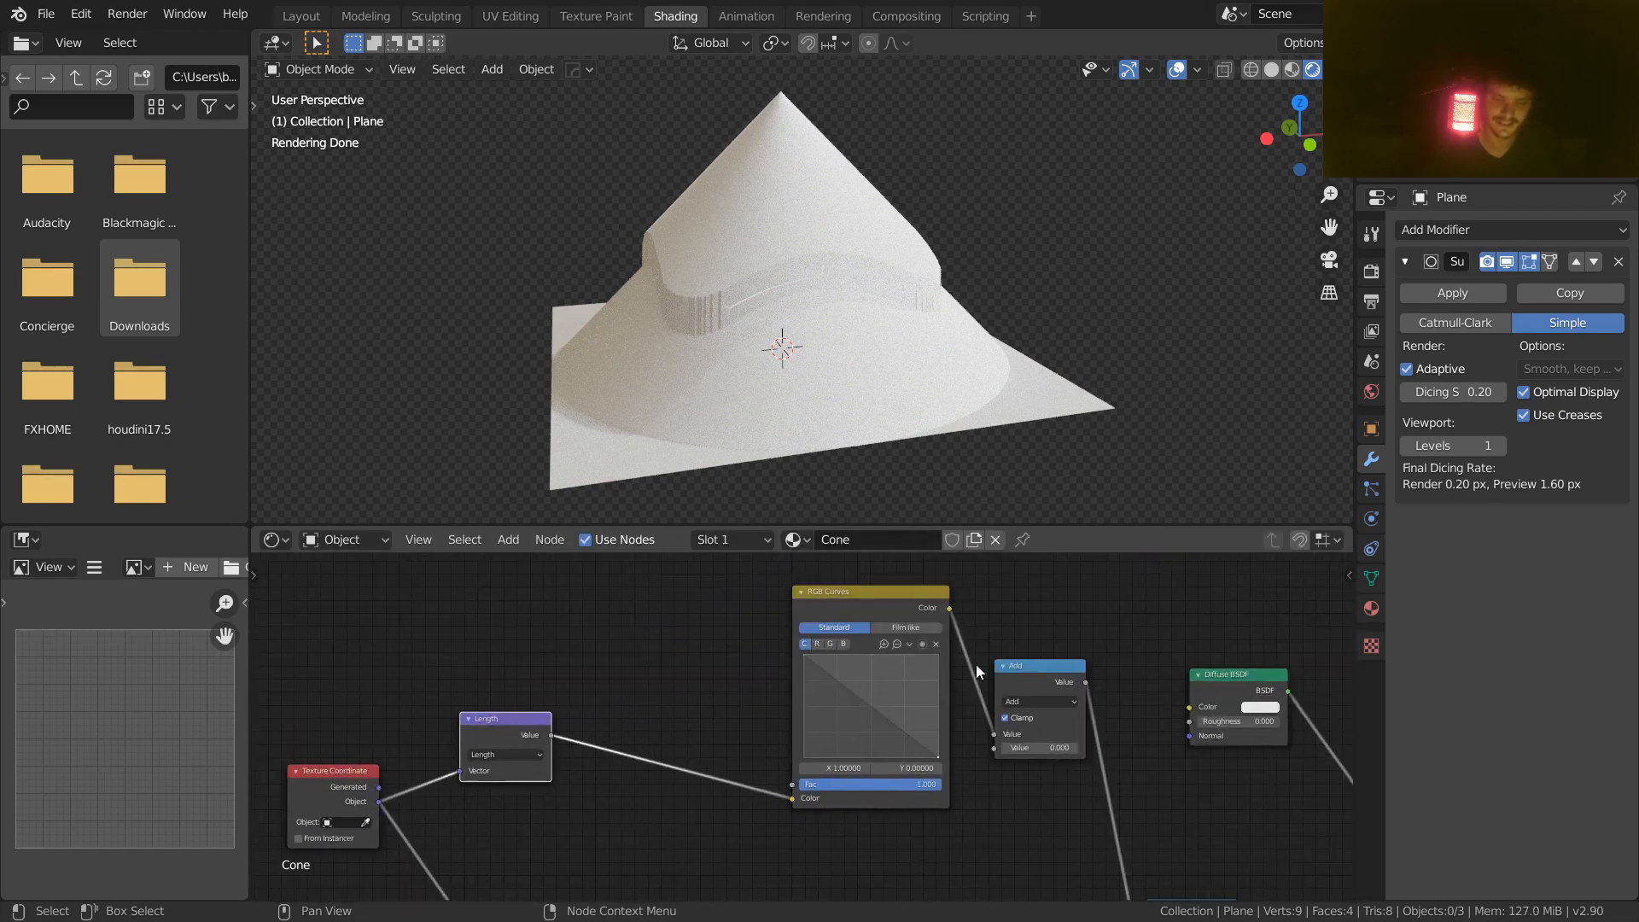
# Step: Insert a duplicate of the clamped Add node between Length and RGB Curves, with Clamp disabled and the operation set to Multiply
pyautogui.hotkey('shift', 'd')
pyautogui.click(663, 747)
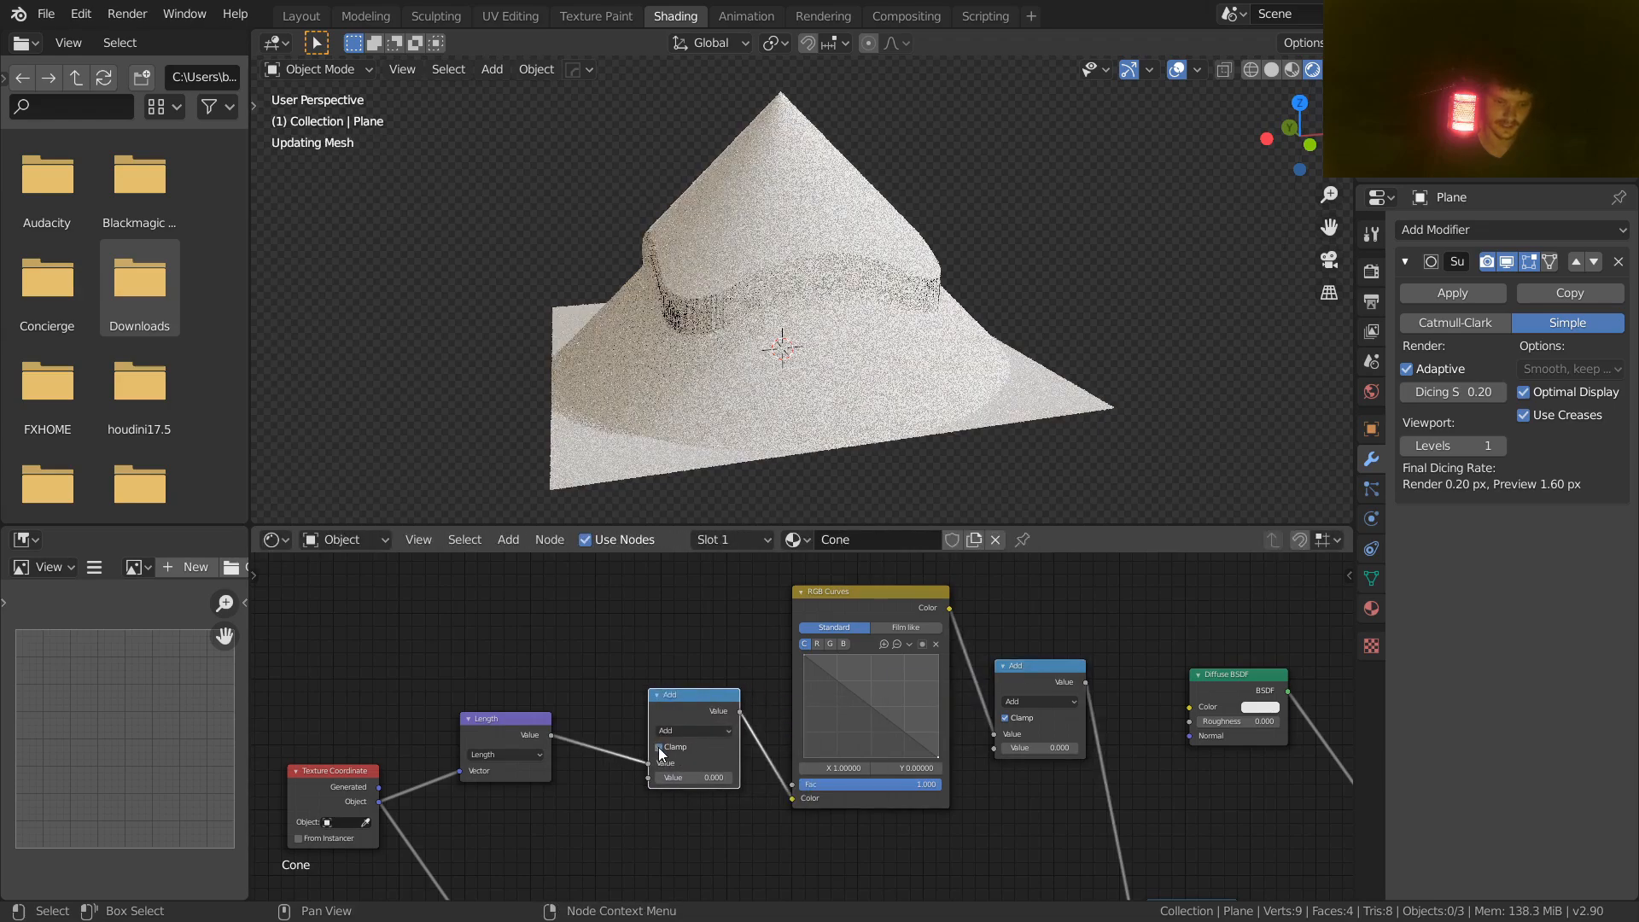
pyautogui.click(671, 731)
pyautogui.click(678, 741)
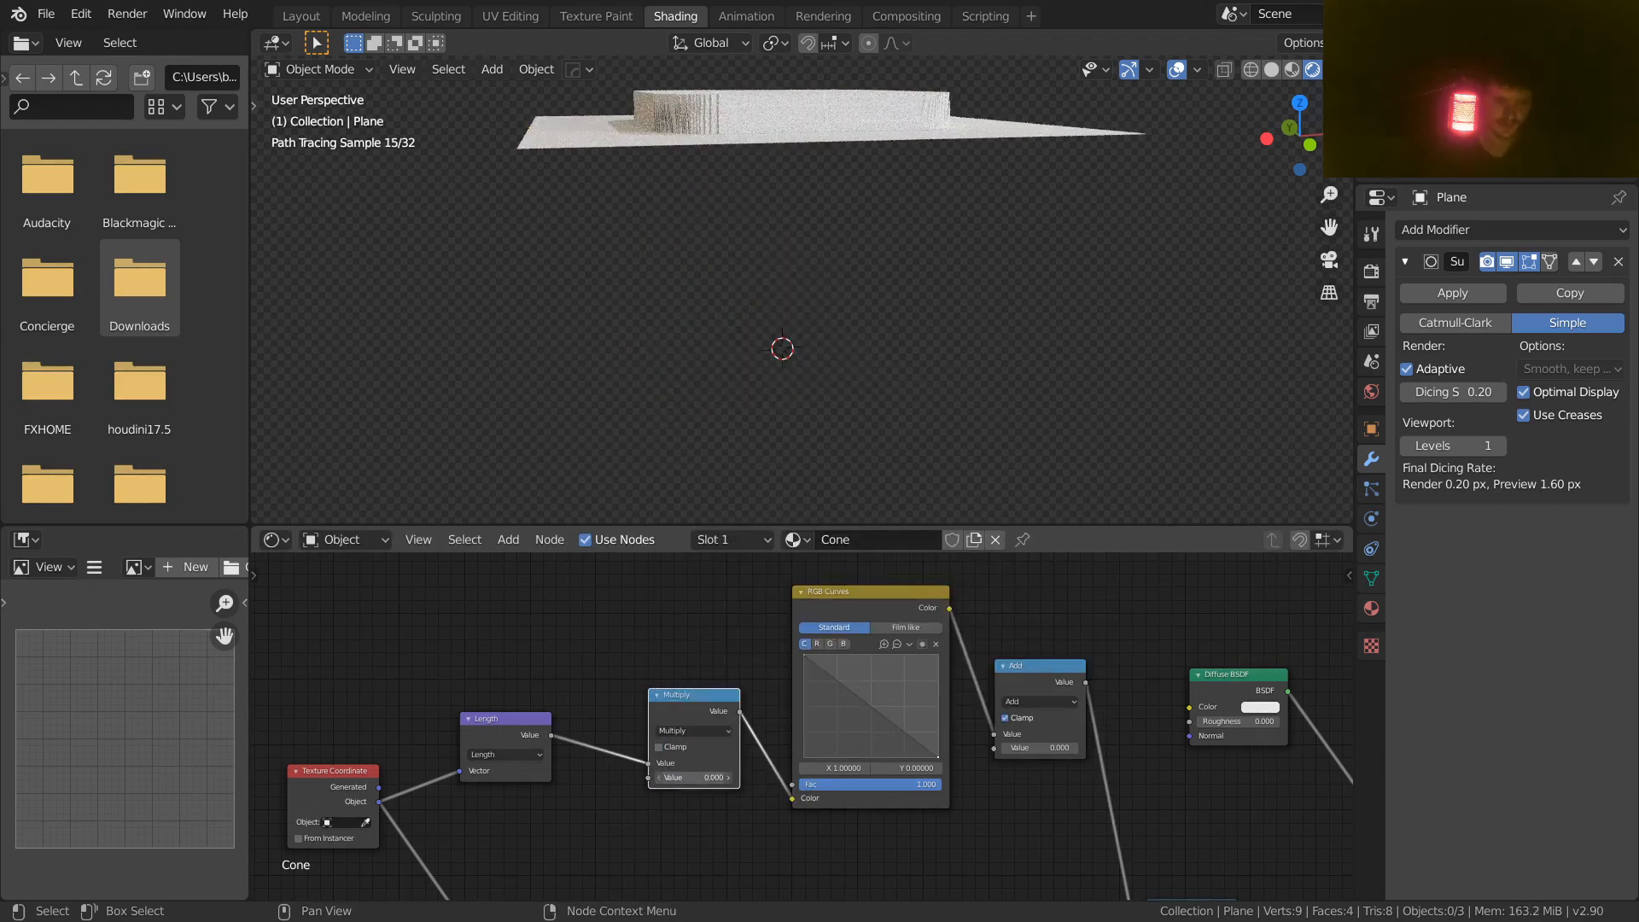
# Step: Try multipliers of 1.9 and 2.6 on the Multiply node, and remove the node while keeping Length linked to RGB Curves
pyautogui.click(708, 778)
pyautogui.write('1.9')
pyautogui.press('Return')
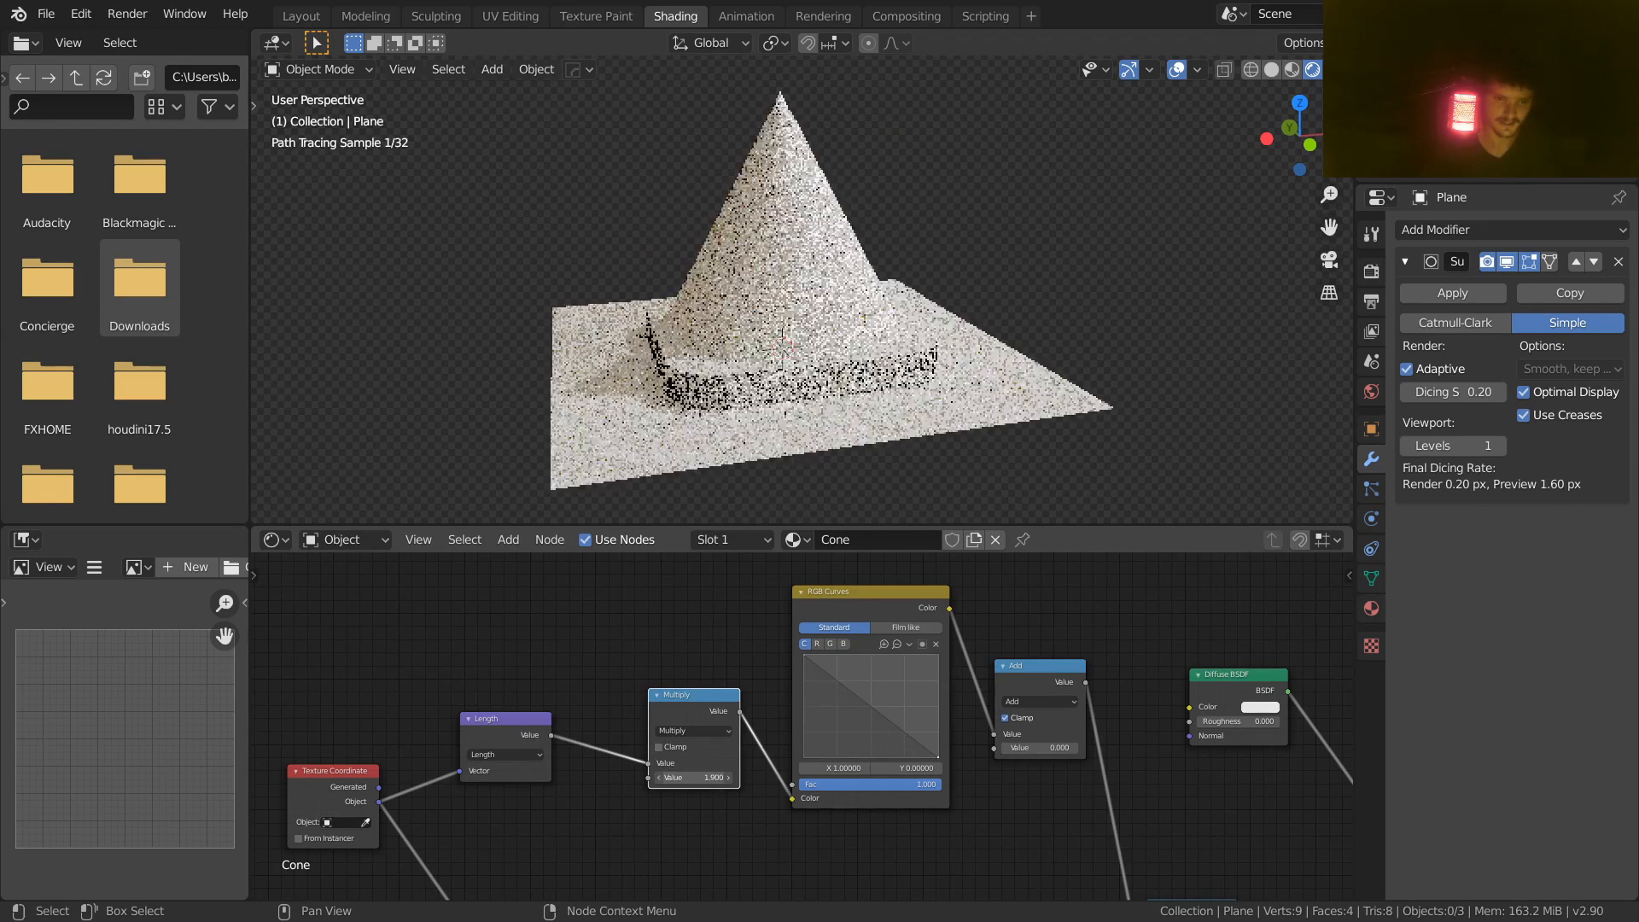
pyautogui.moveTo(704, 780); pyautogui.dragTo(713, 779)
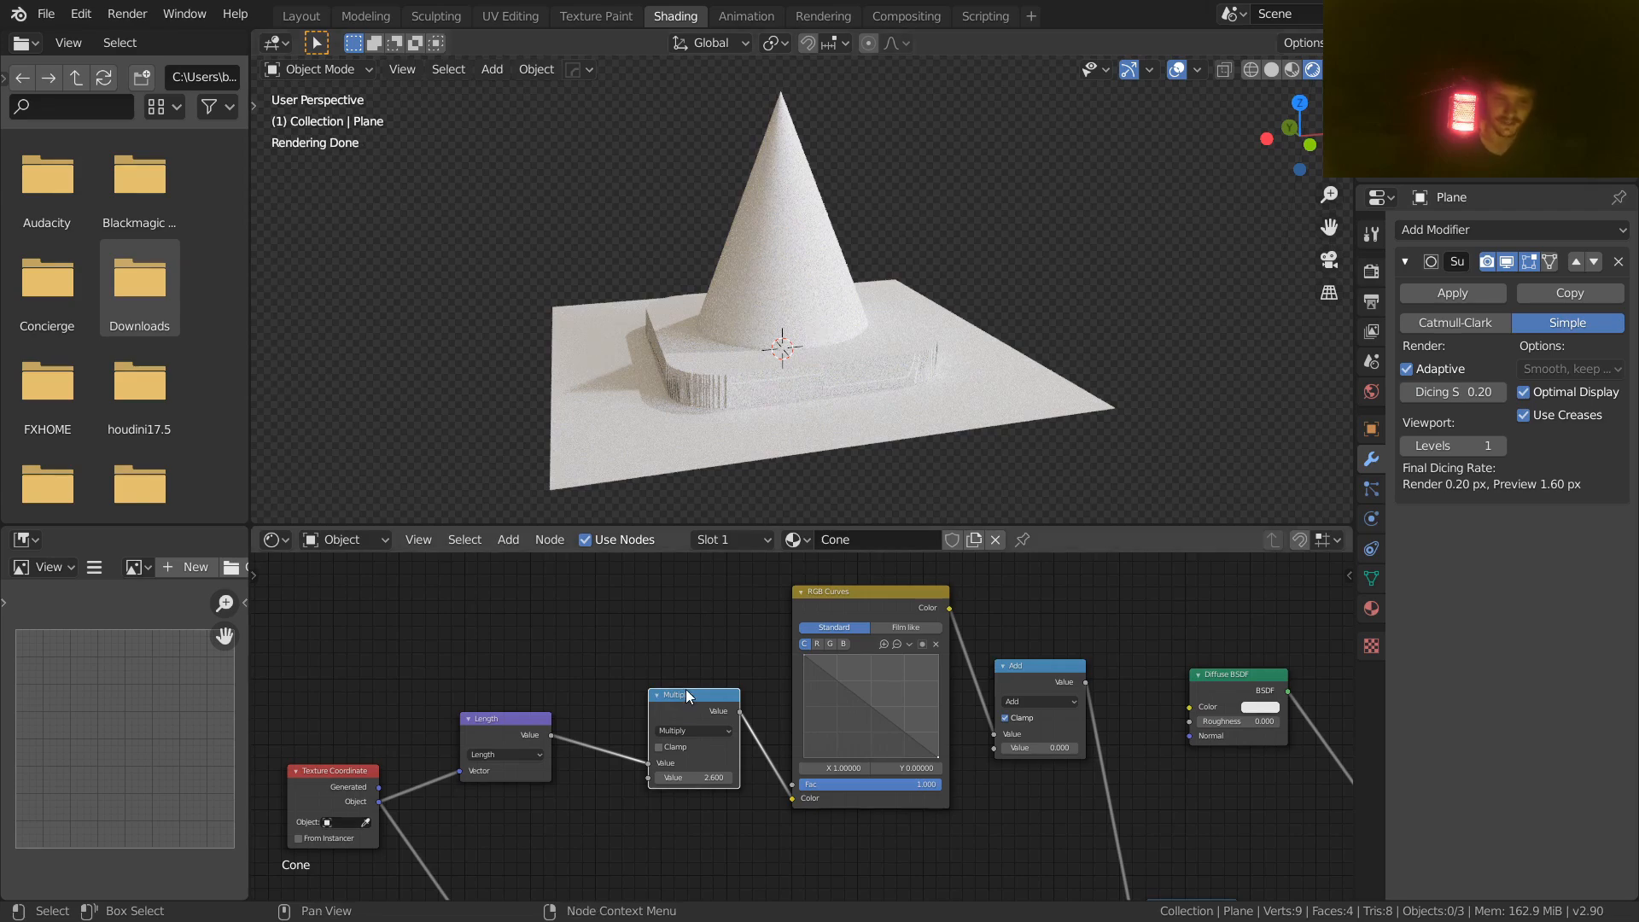
pyautogui.hotkey('ctrl', 'x')
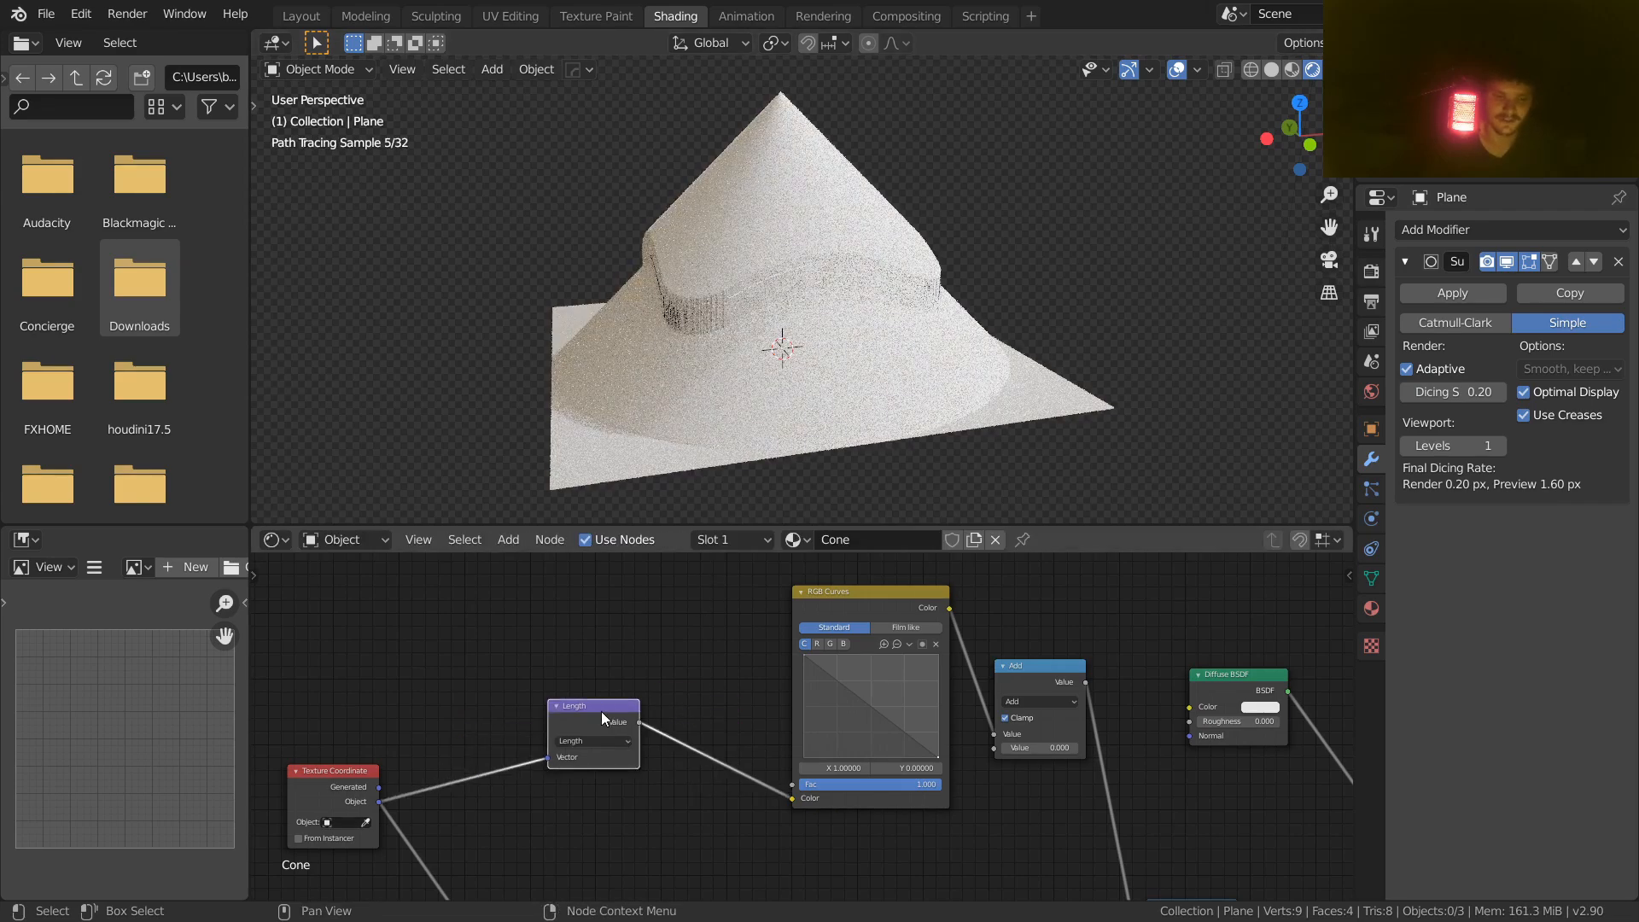
# Step: Move the RGB Curves node closer to Length and shift its curve's end point to about X 0.402, Y 0
pyautogui.scroll(2, 867, 661)
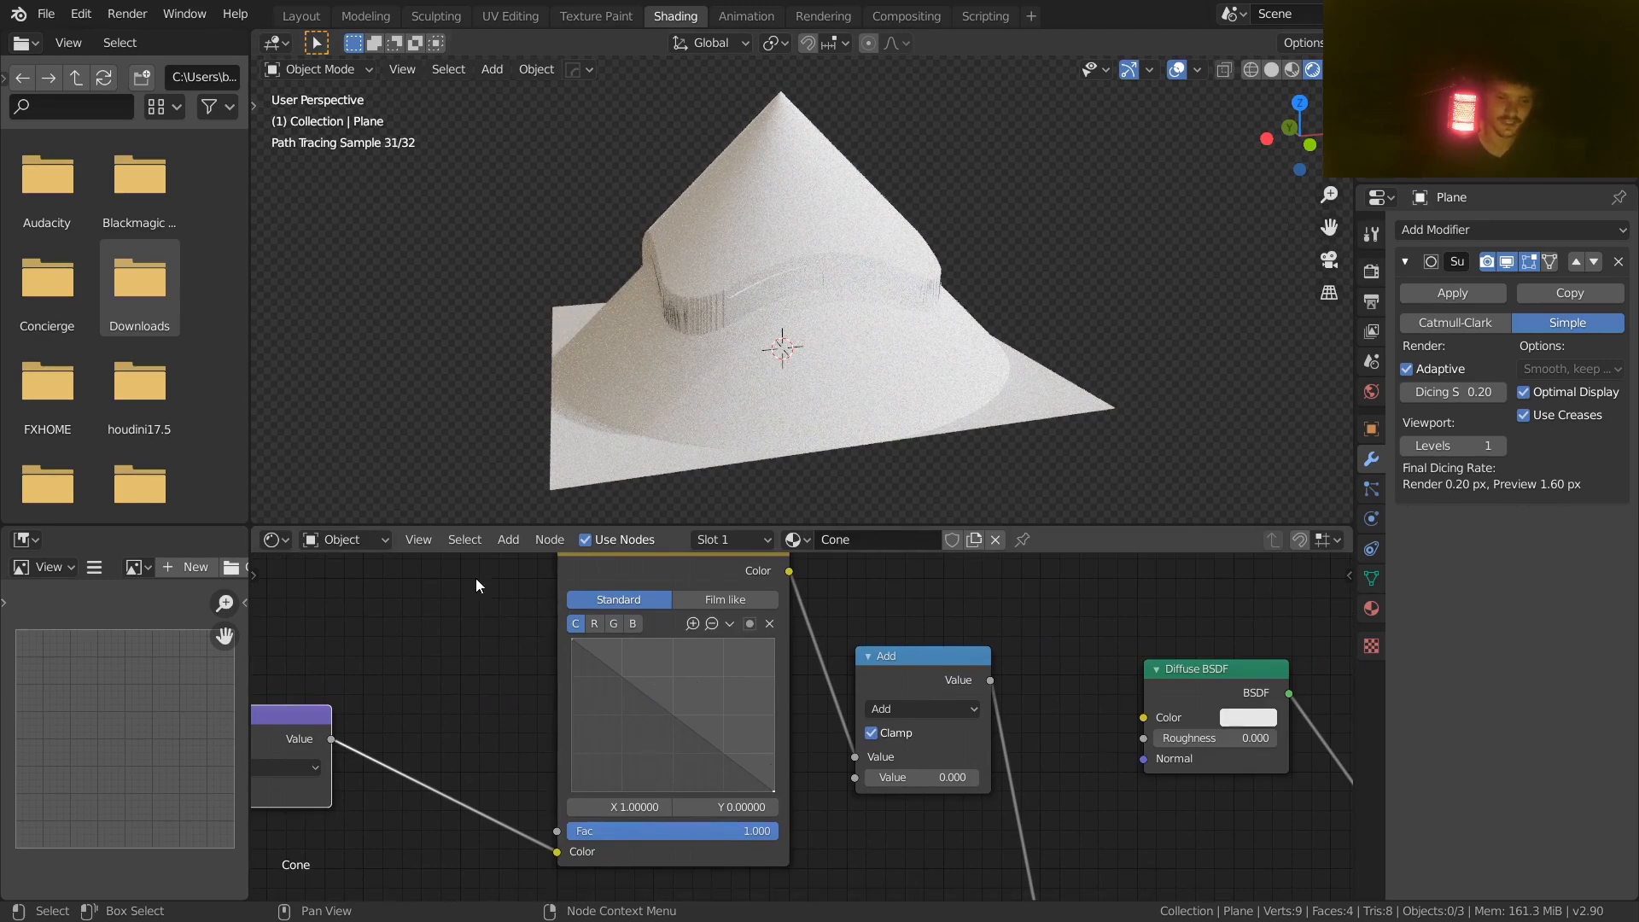
pyautogui.moveTo(669, 678); pyautogui.dragTo(763, 739, button='middle')
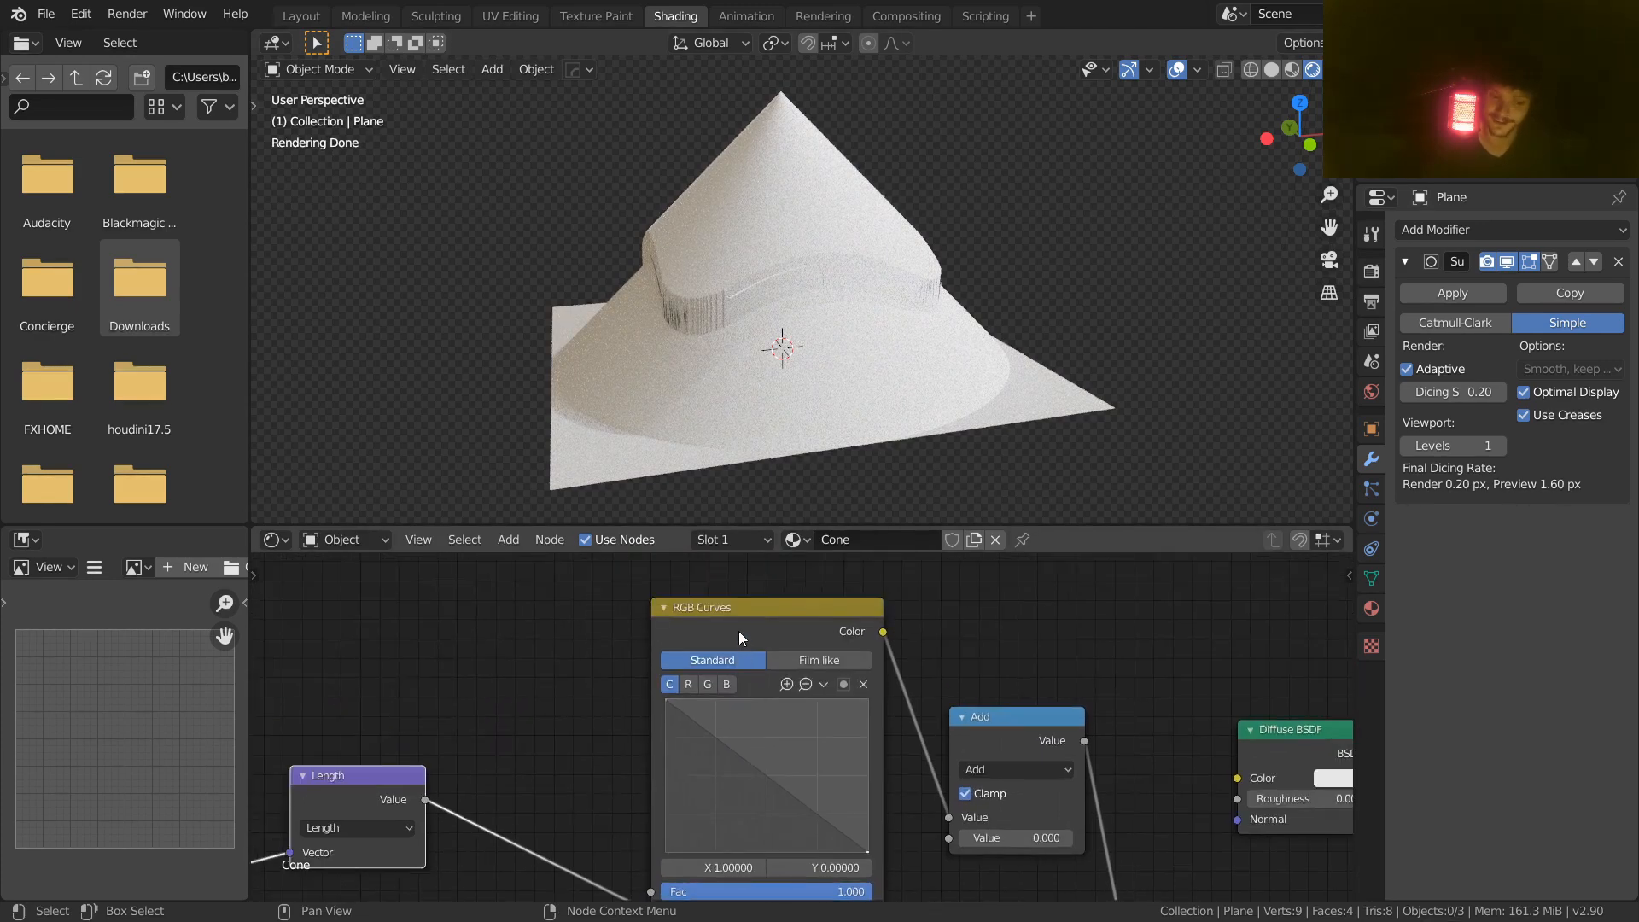
pyautogui.moveTo(739, 631); pyautogui.dragTo(636, 594)
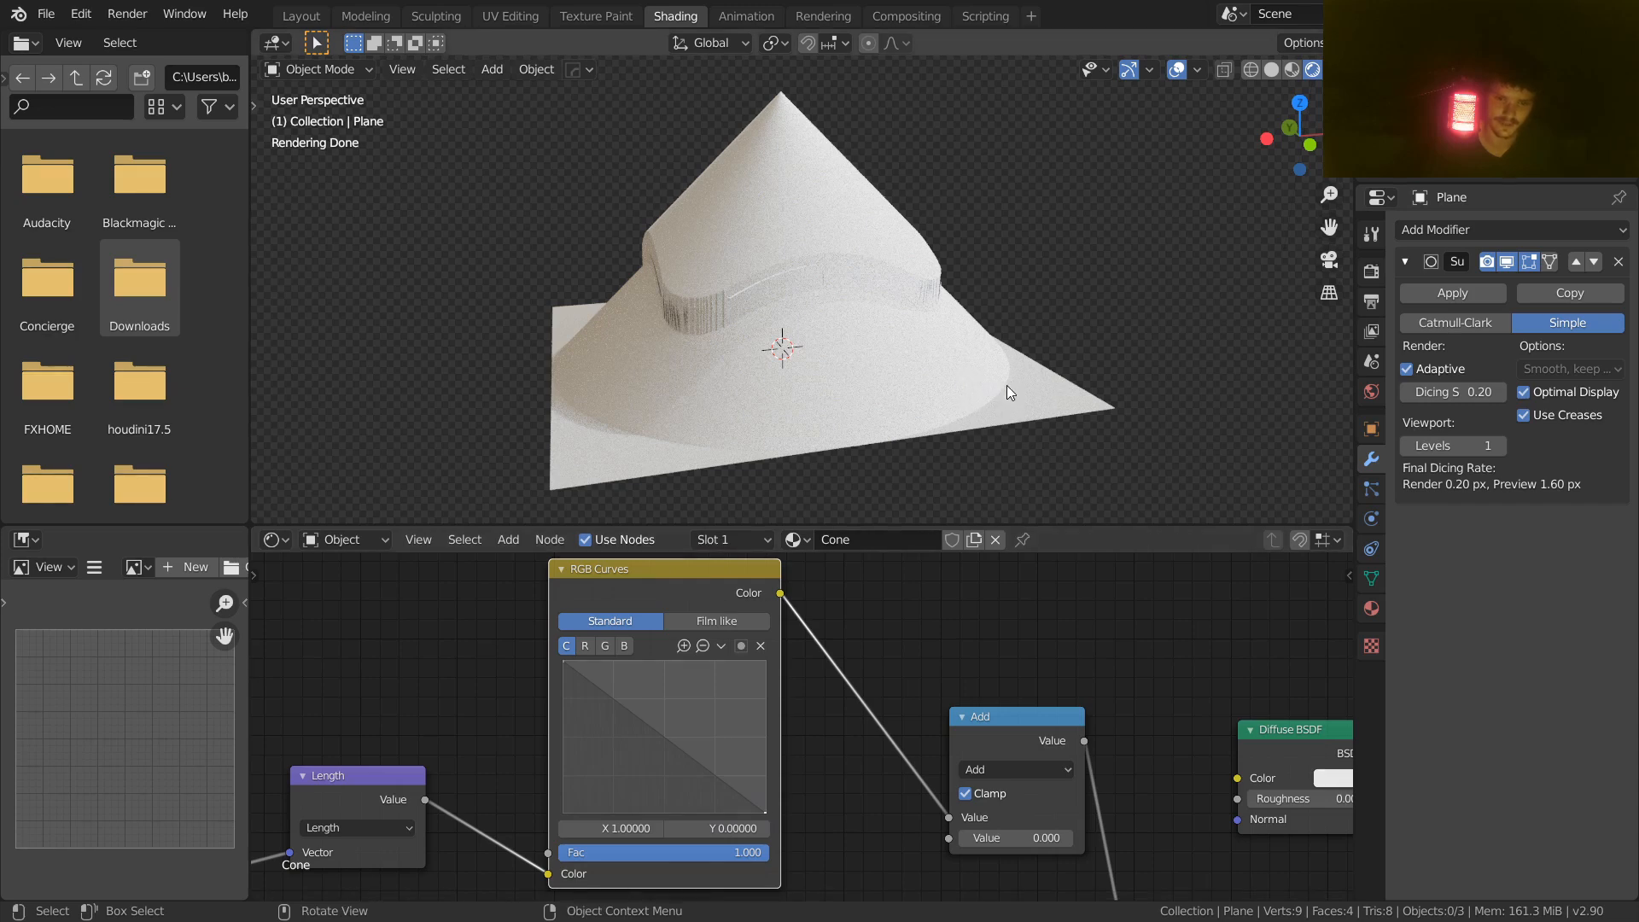
pyautogui.press('g')
pyautogui.click(762, 816)
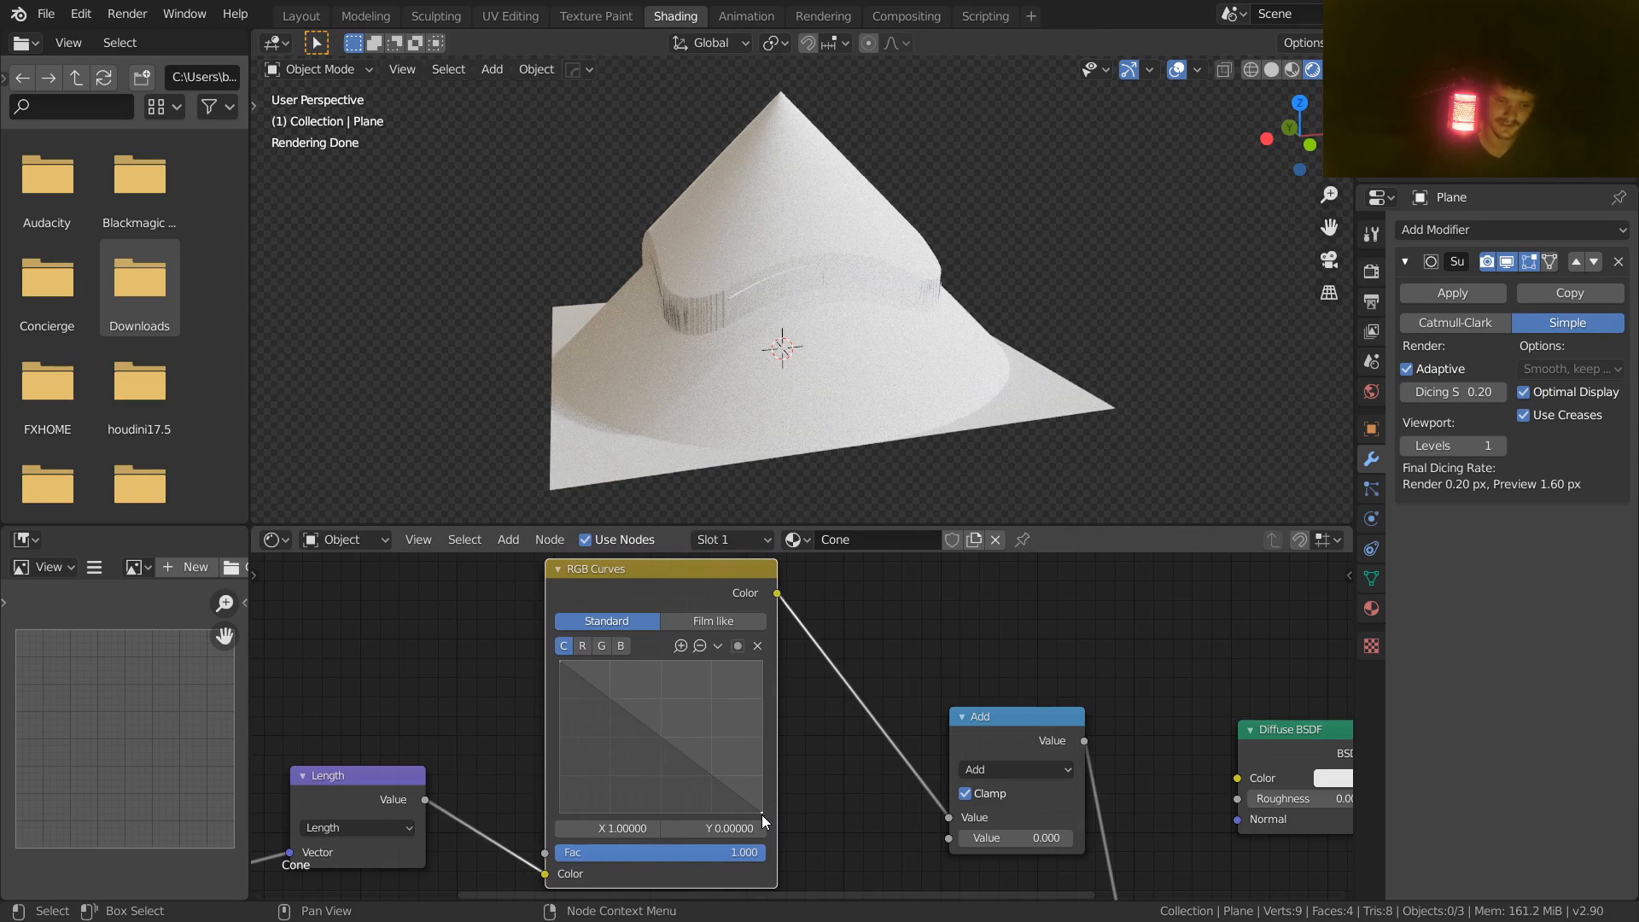
pyautogui.moveTo(762, 815); pyautogui.dragTo(673, 815)
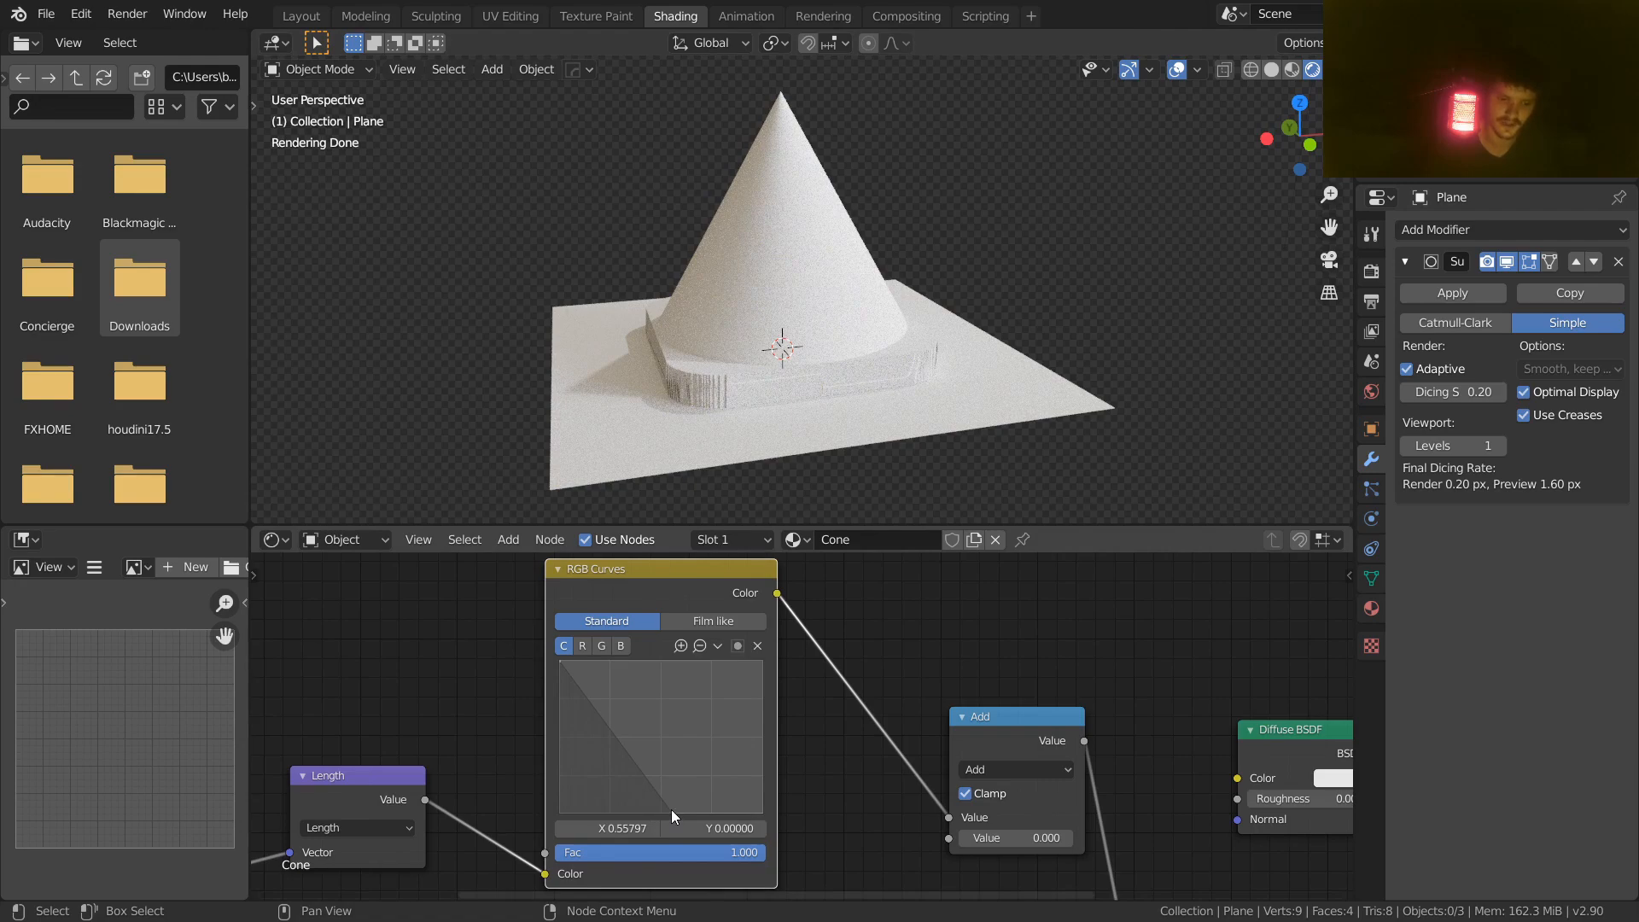
pyautogui.moveTo(671, 810); pyautogui.dragTo(634, 814)
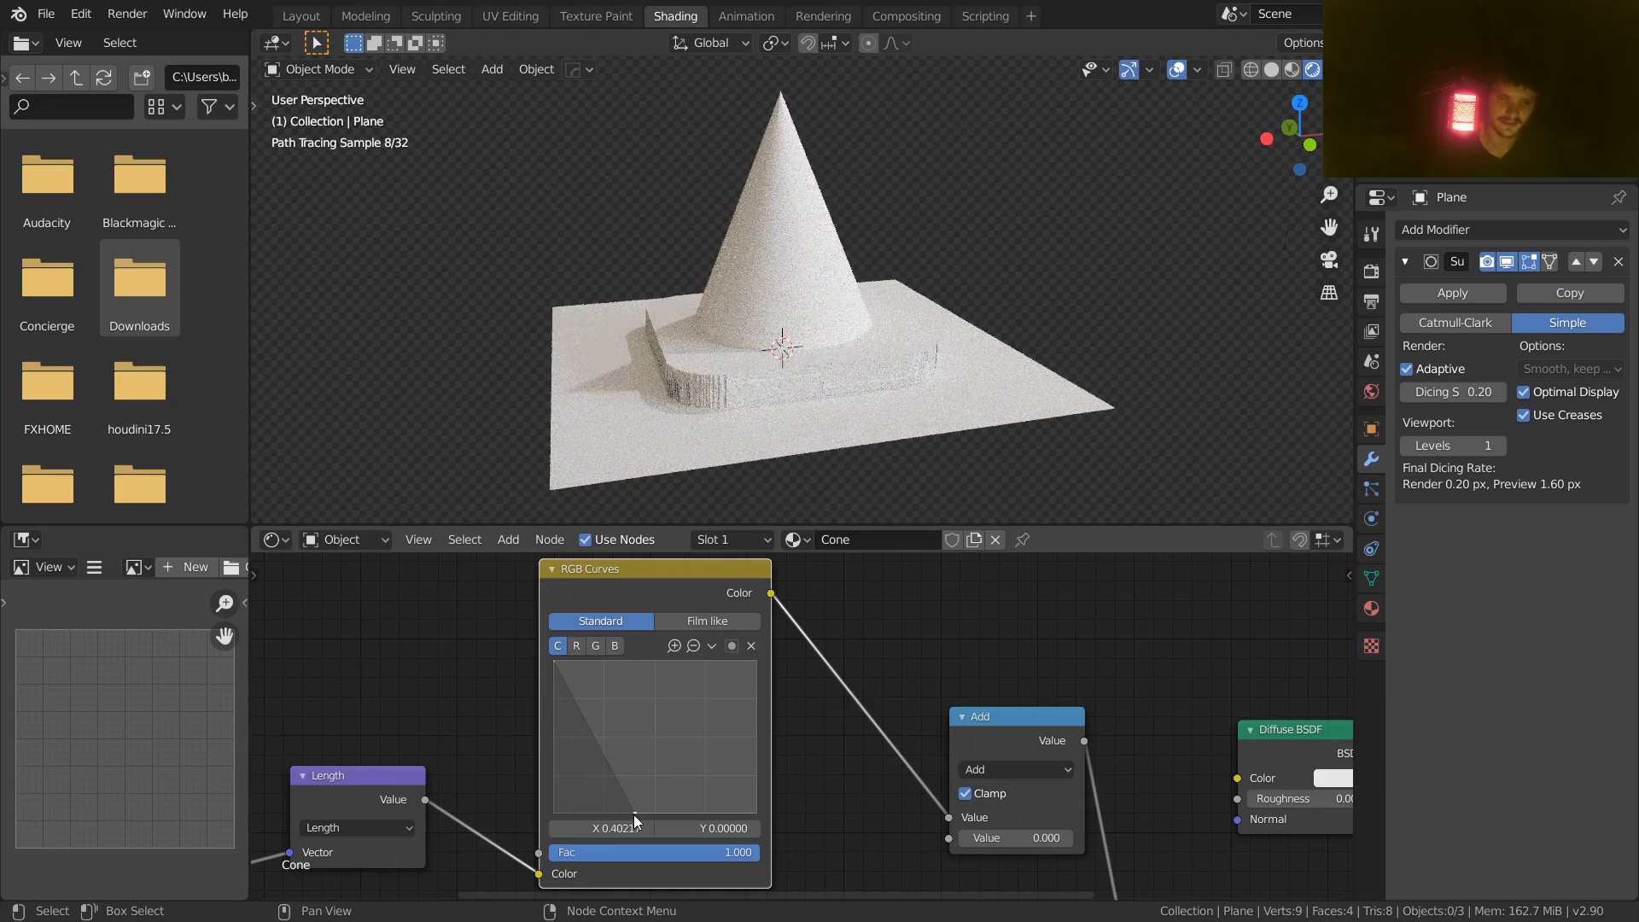
# Step: Bulge the cone's profile by adding RGB curve points at about X 0.159, Y 0.895 and X 0.254, Y 0.555
pyautogui.moveTo(747, 427); pyautogui.dragTo(811, 255, button='middle')
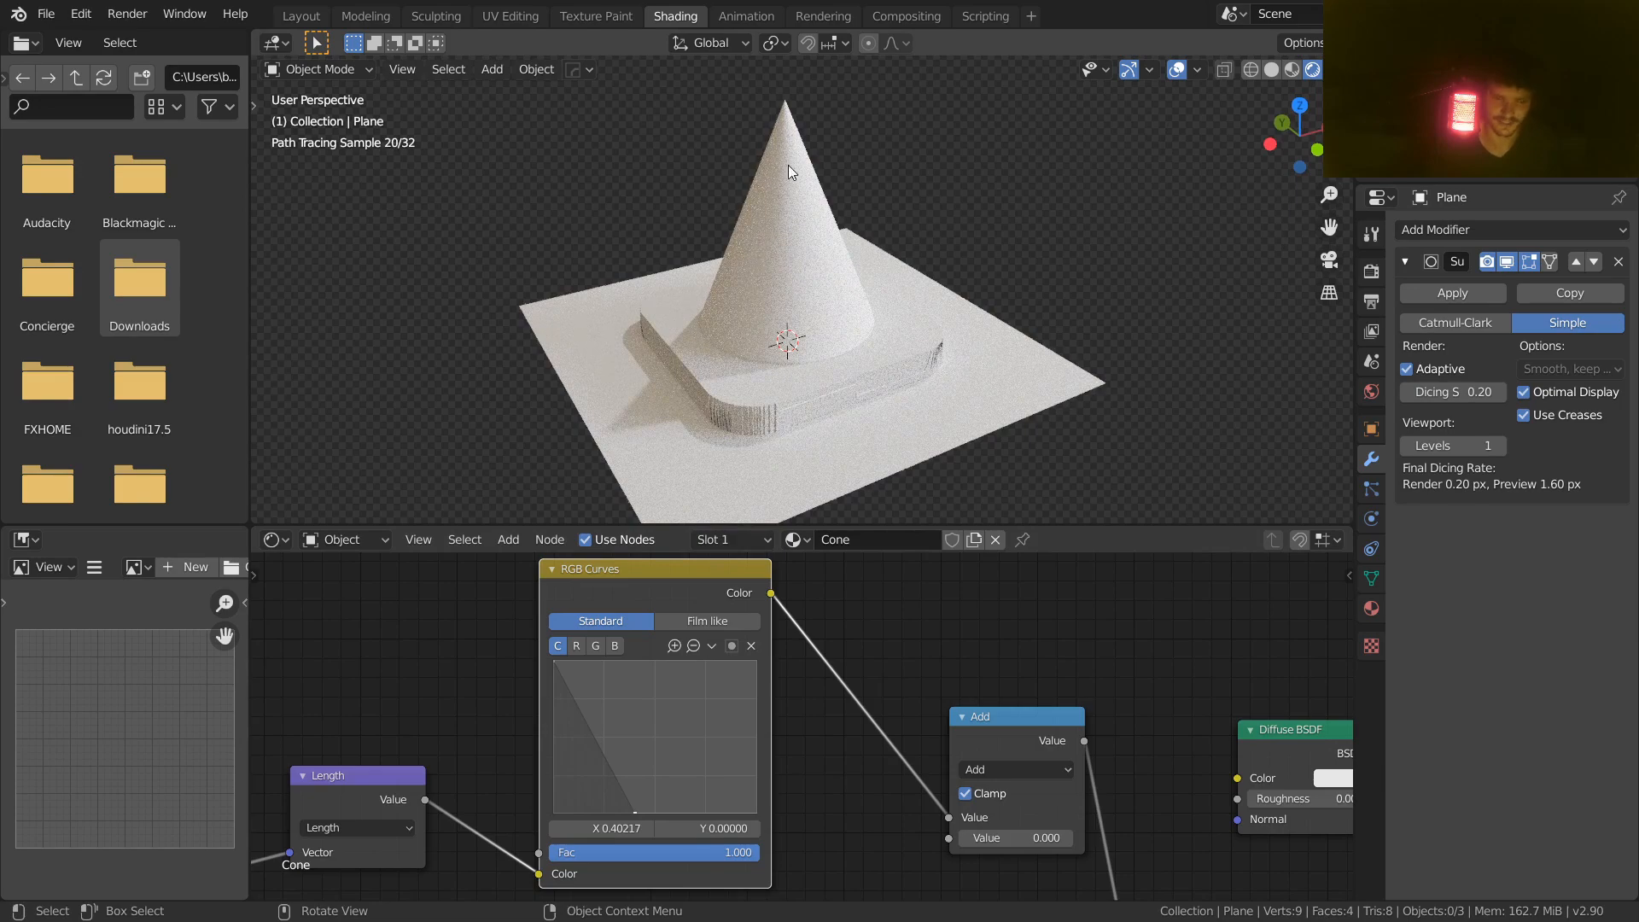
pyautogui.keyDown('ctrl'); pyautogui.moveTo(788, 166); pyautogui.dragTo(787, 130, button='middle'); pyautogui.keyUp('ctrl')
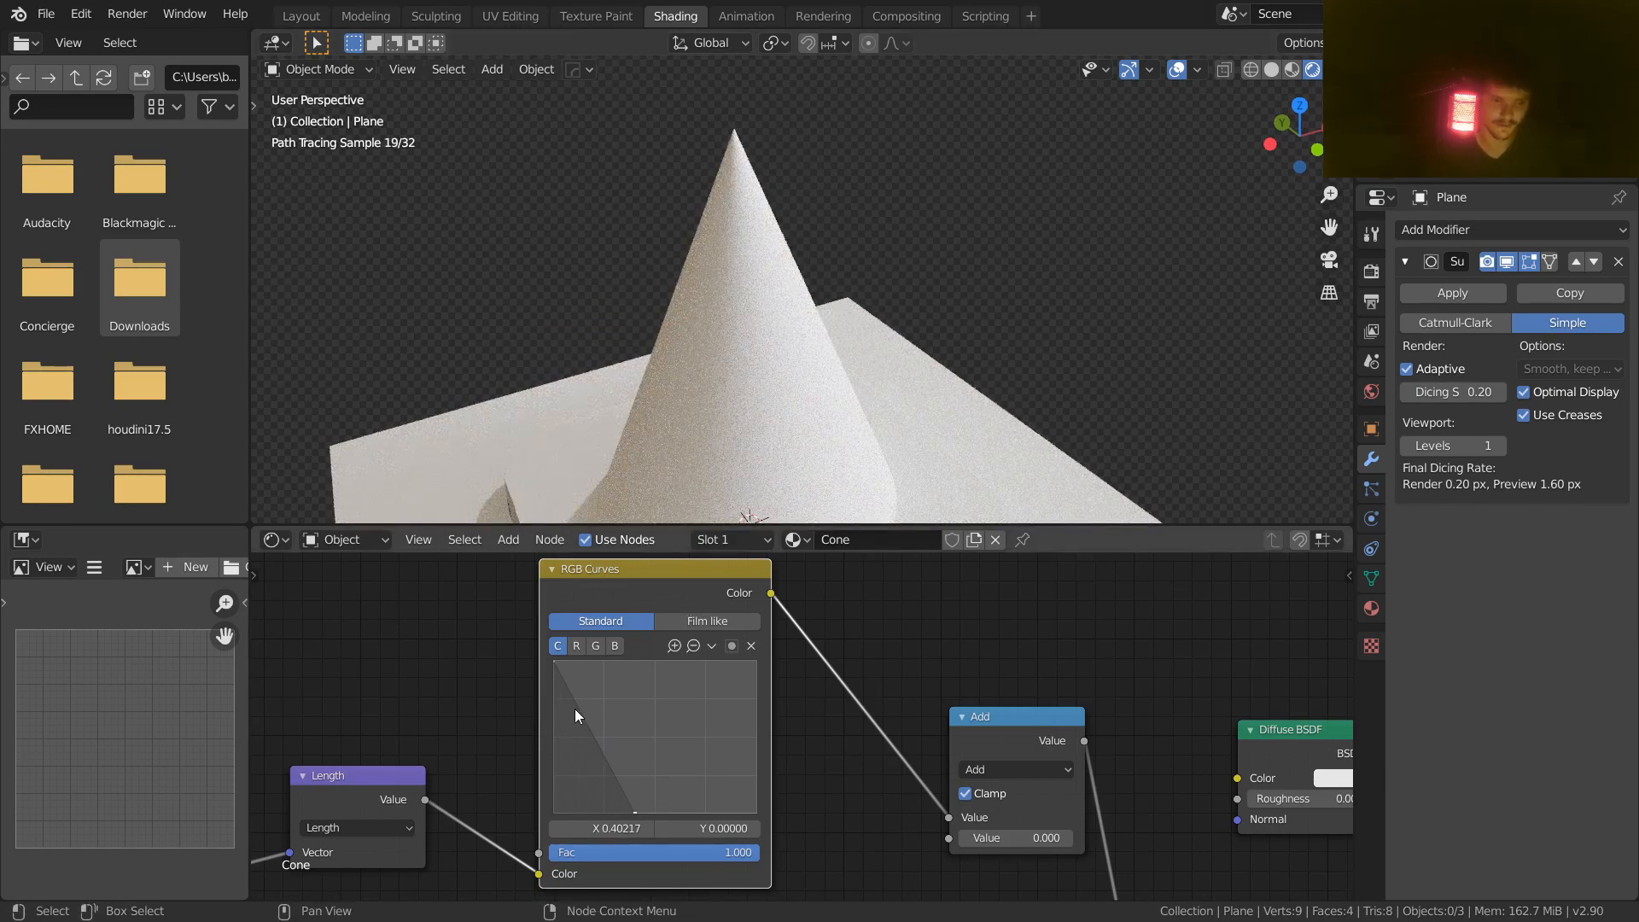
pyautogui.moveTo(571, 693); pyautogui.dragTo(581, 677)
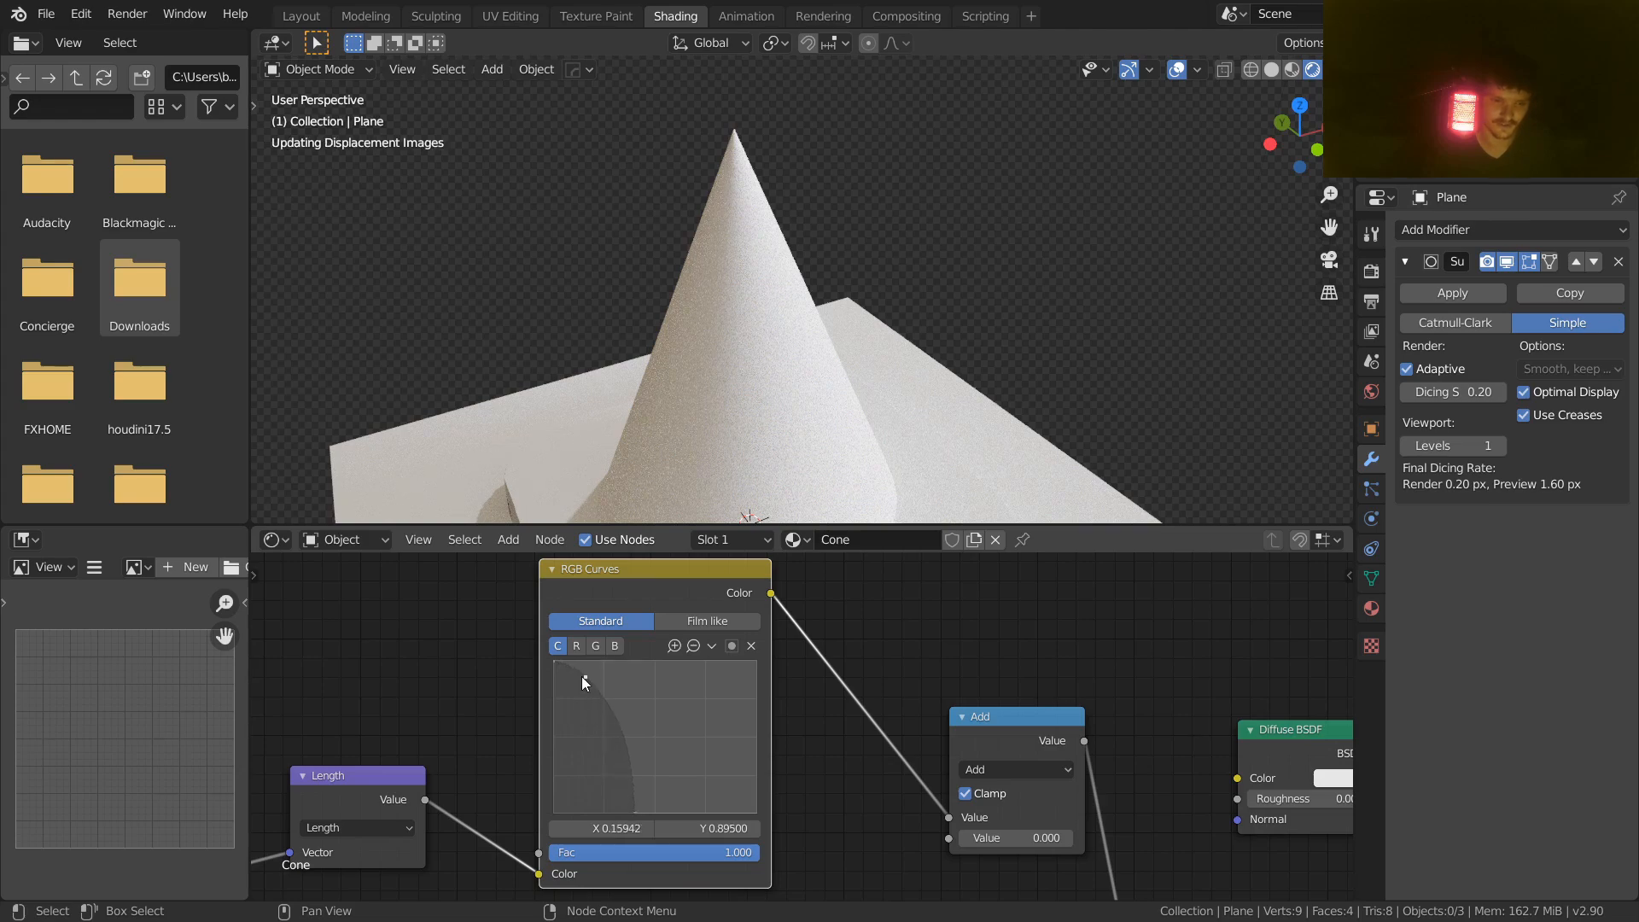
pyautogui.scroll(-4, 766, 309)
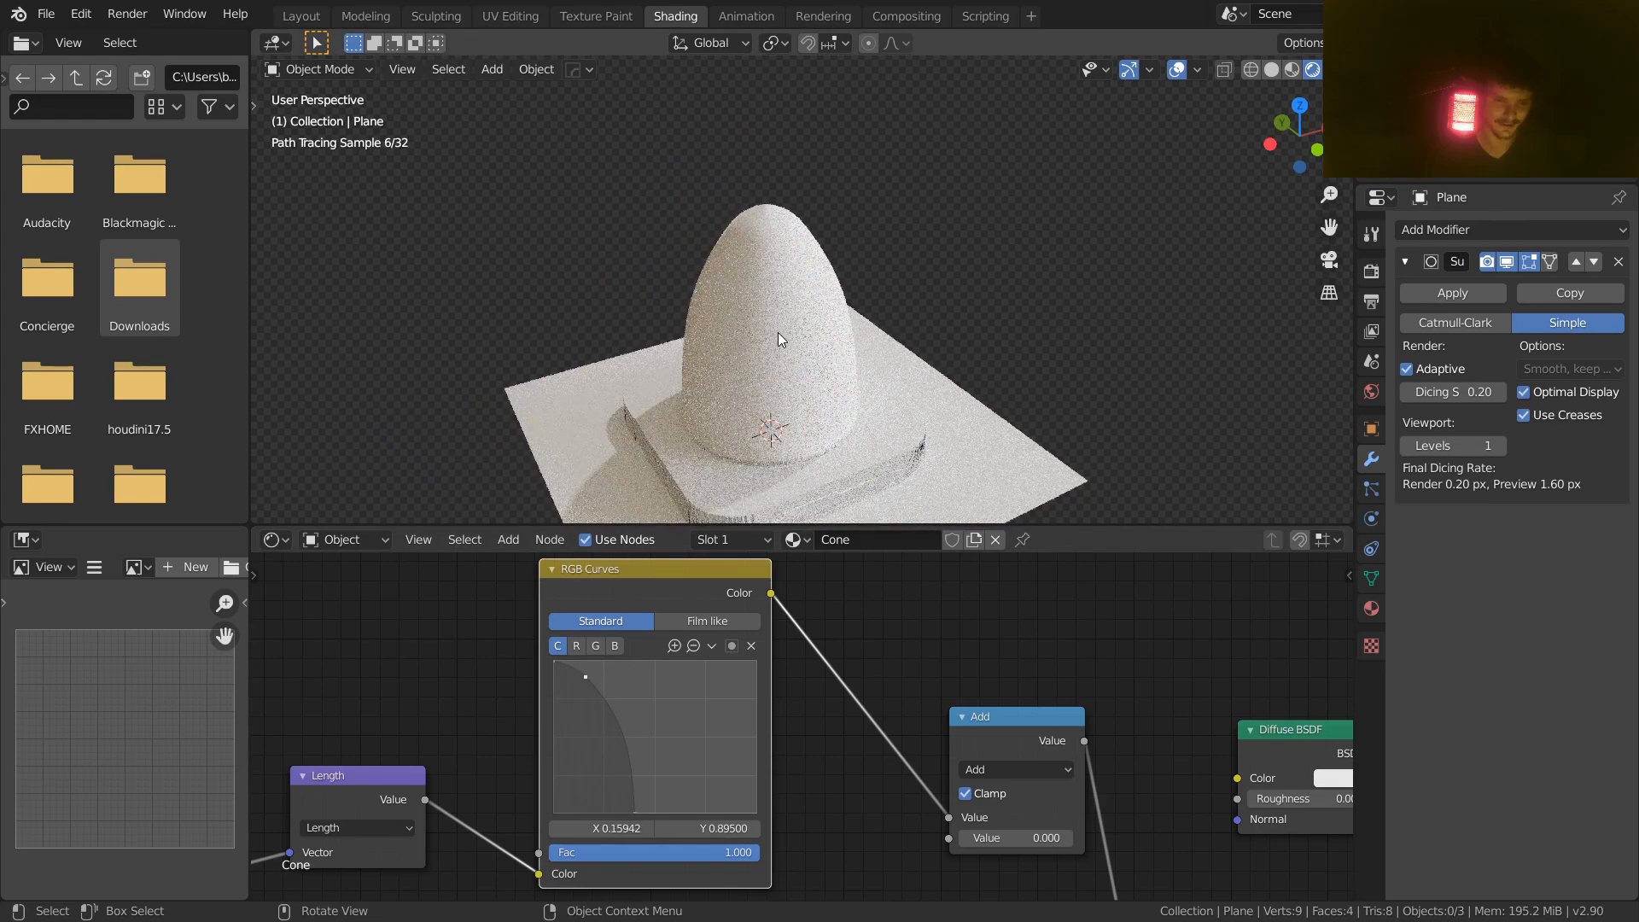
pyautogui.moveTo(777, 332); pyautogui.dragTo(627, 502, button='middle')
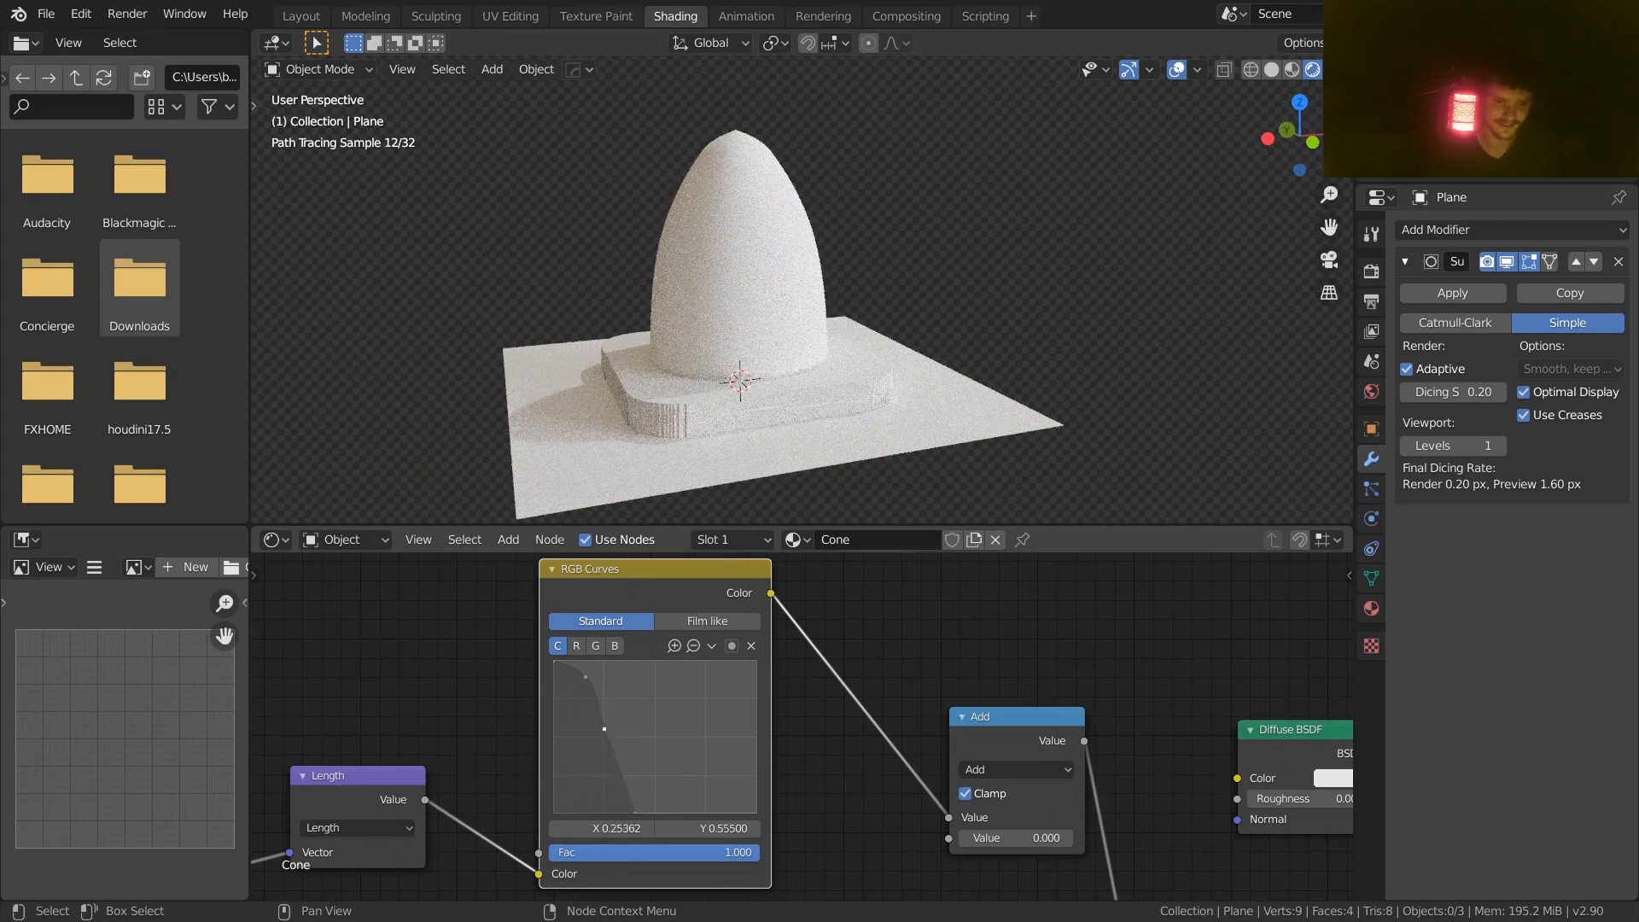
# Step: Try pinching the profile by moving the lower RGB curve point to about X 0.214, Y 0.49, and undo back to the straight curve
pyautogui.moveTo(604, 728); pyautogui.dragTo(596, 738)
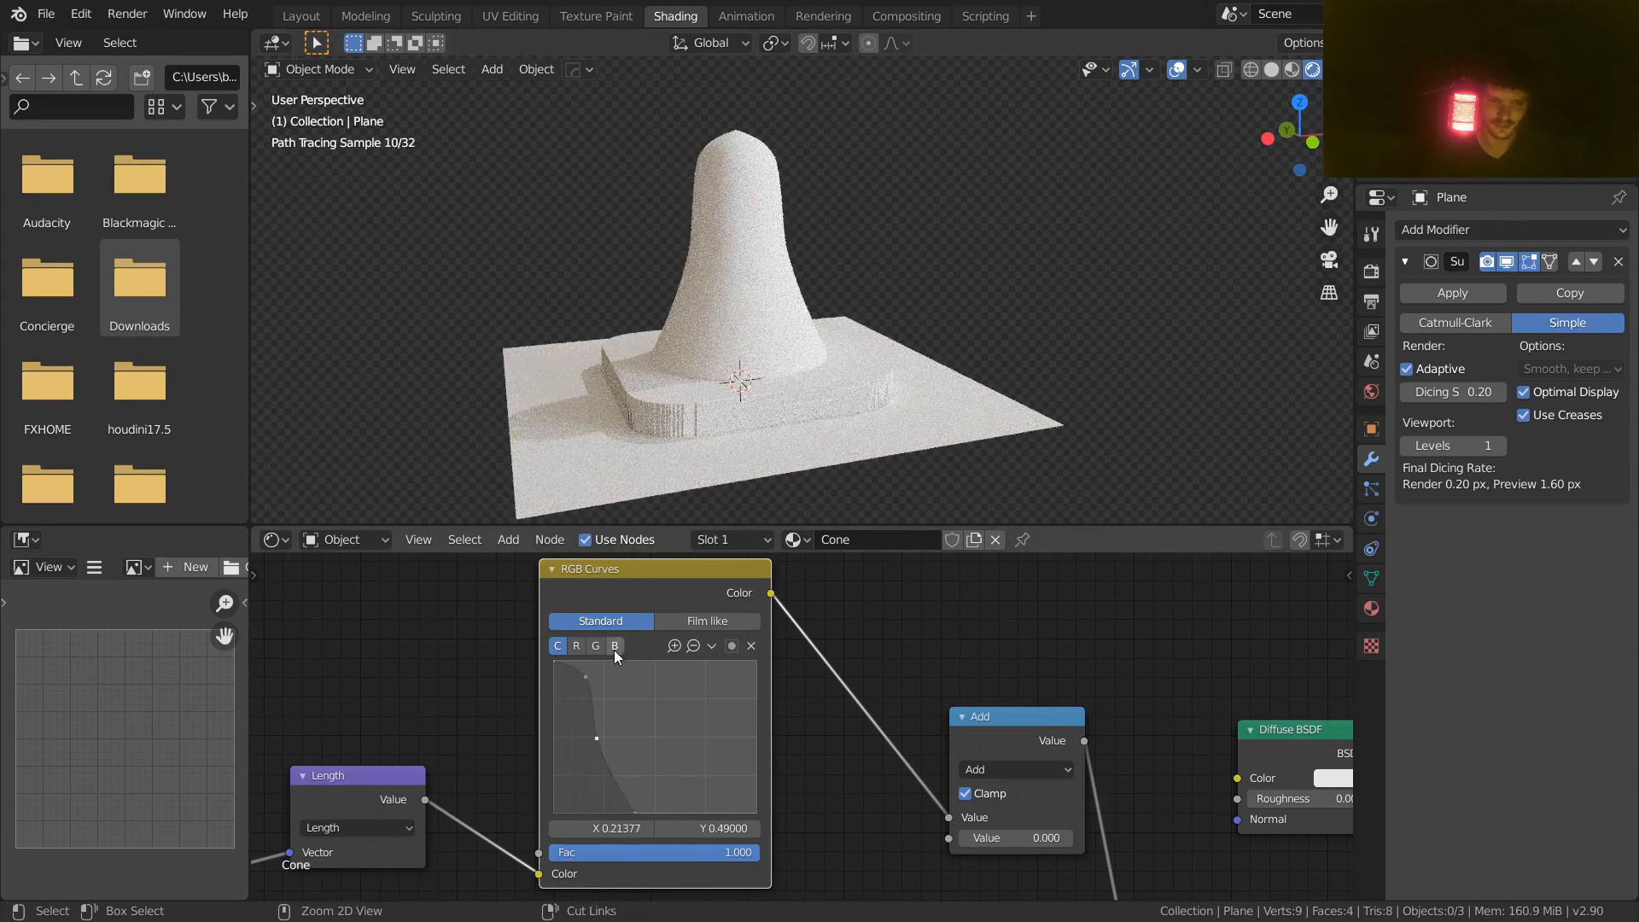
pyautogui.hotkey('ctrl', 'z')
pyautogui.hotkey('ctrl', 'z')
pyautogui.hotkey('ctrl', 'z')
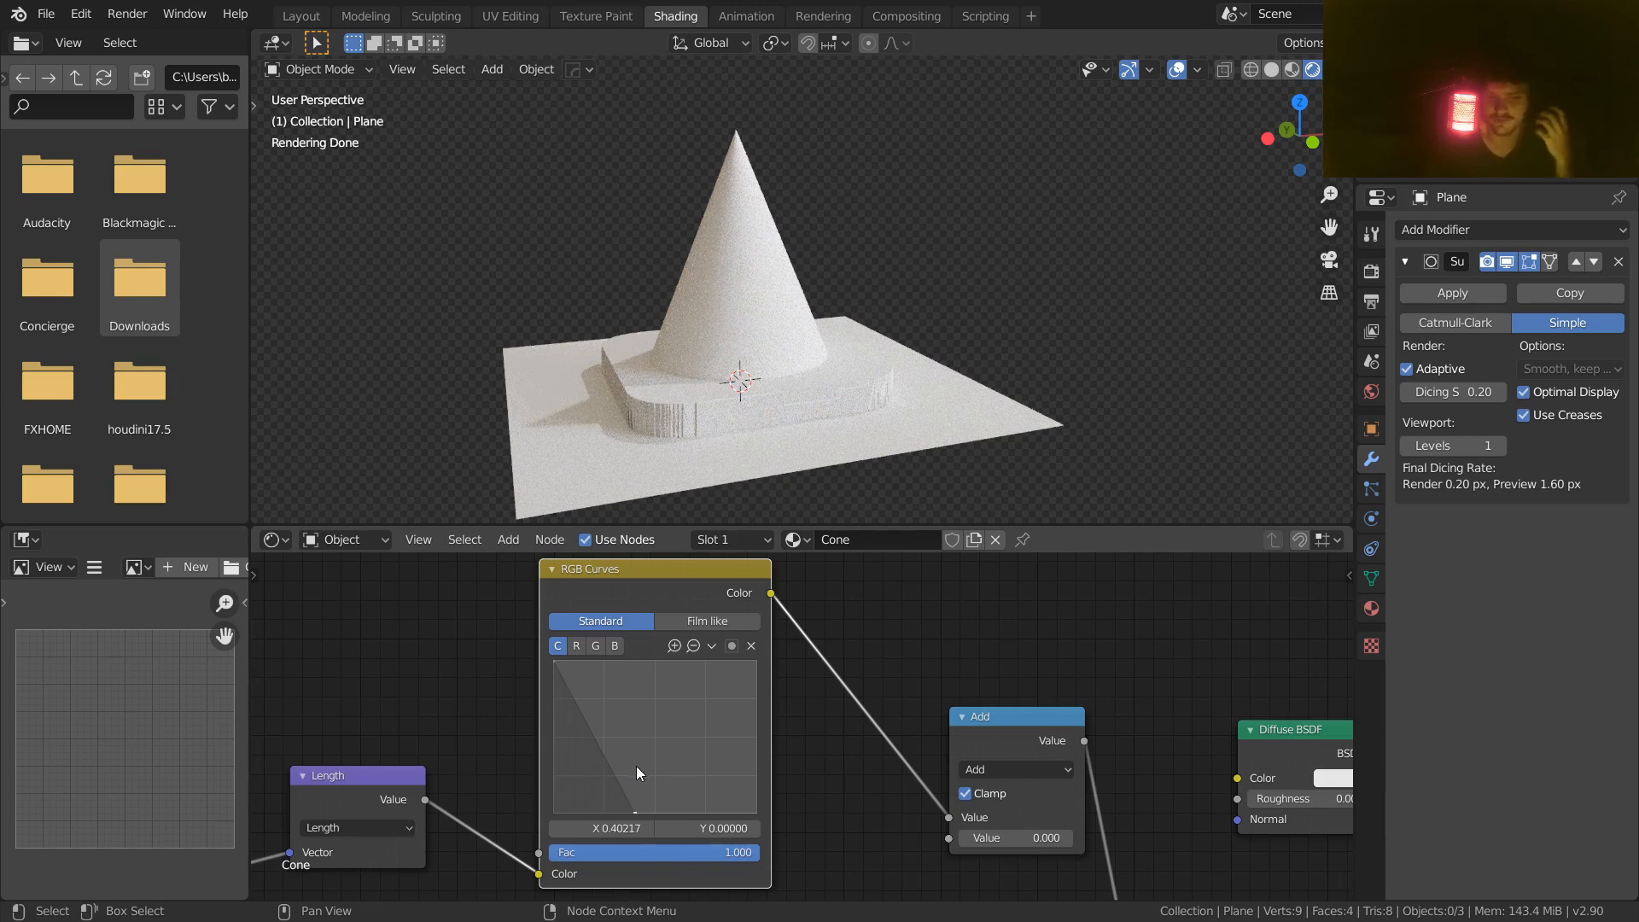
# Step: Try a concave cone profile with an RGB curve point at about X 0.178, Y 0.22, and undo it
pyautogui.moveTo(330, 849); pyautogui.dragTo(309, 811)
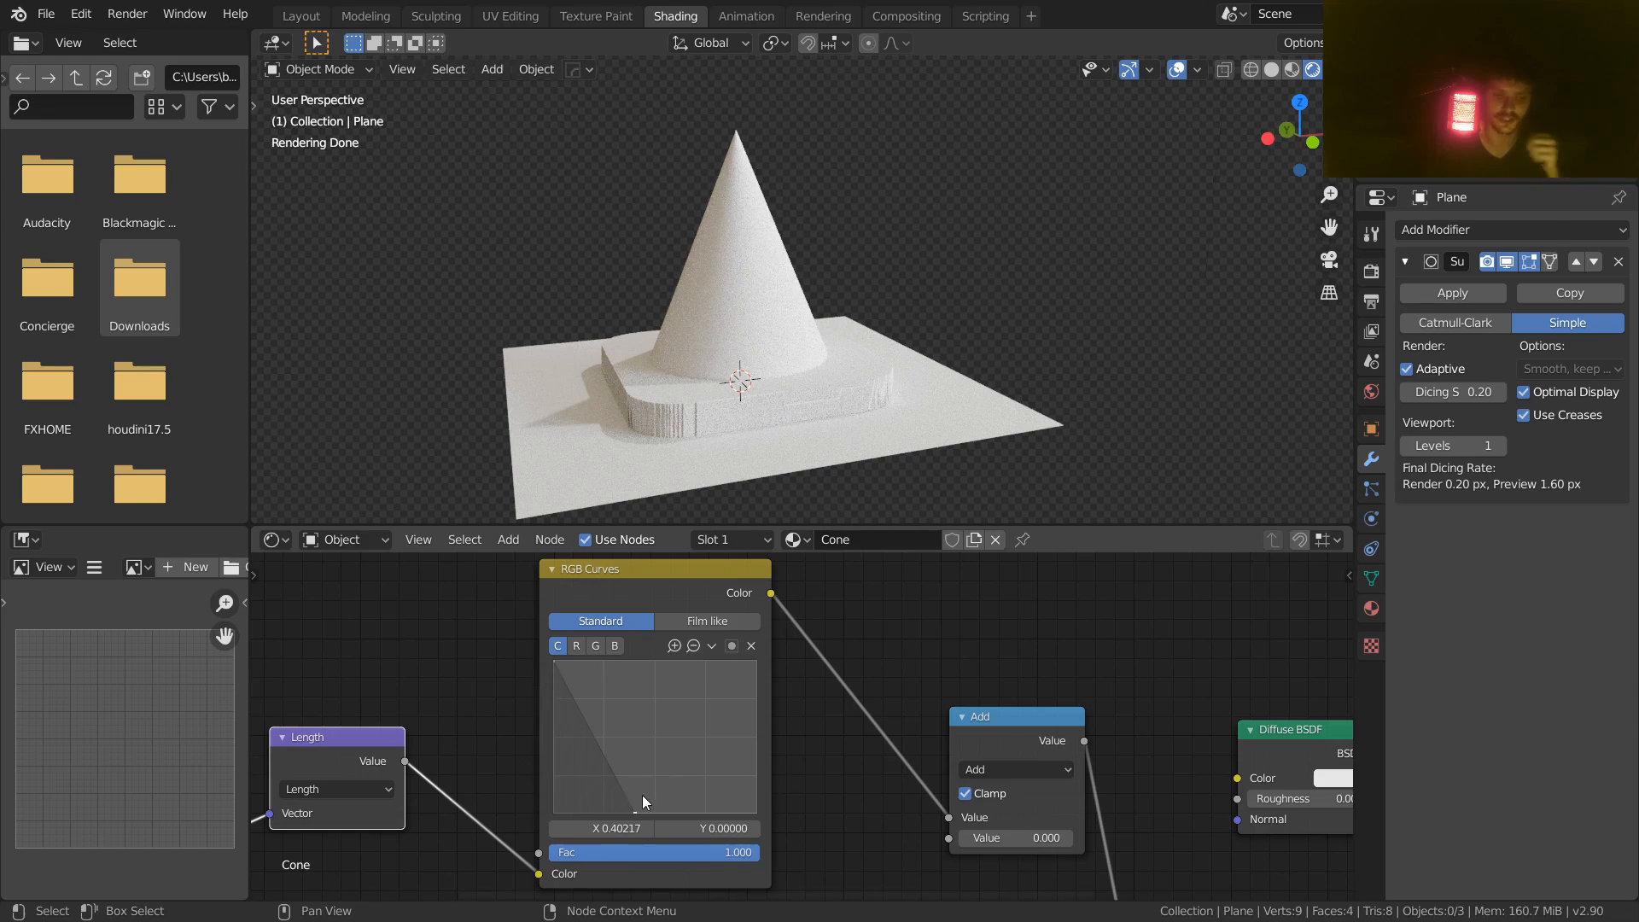
pyautogui.moveTo(1295, 105); pyautogui.dragTo(1279, 111)
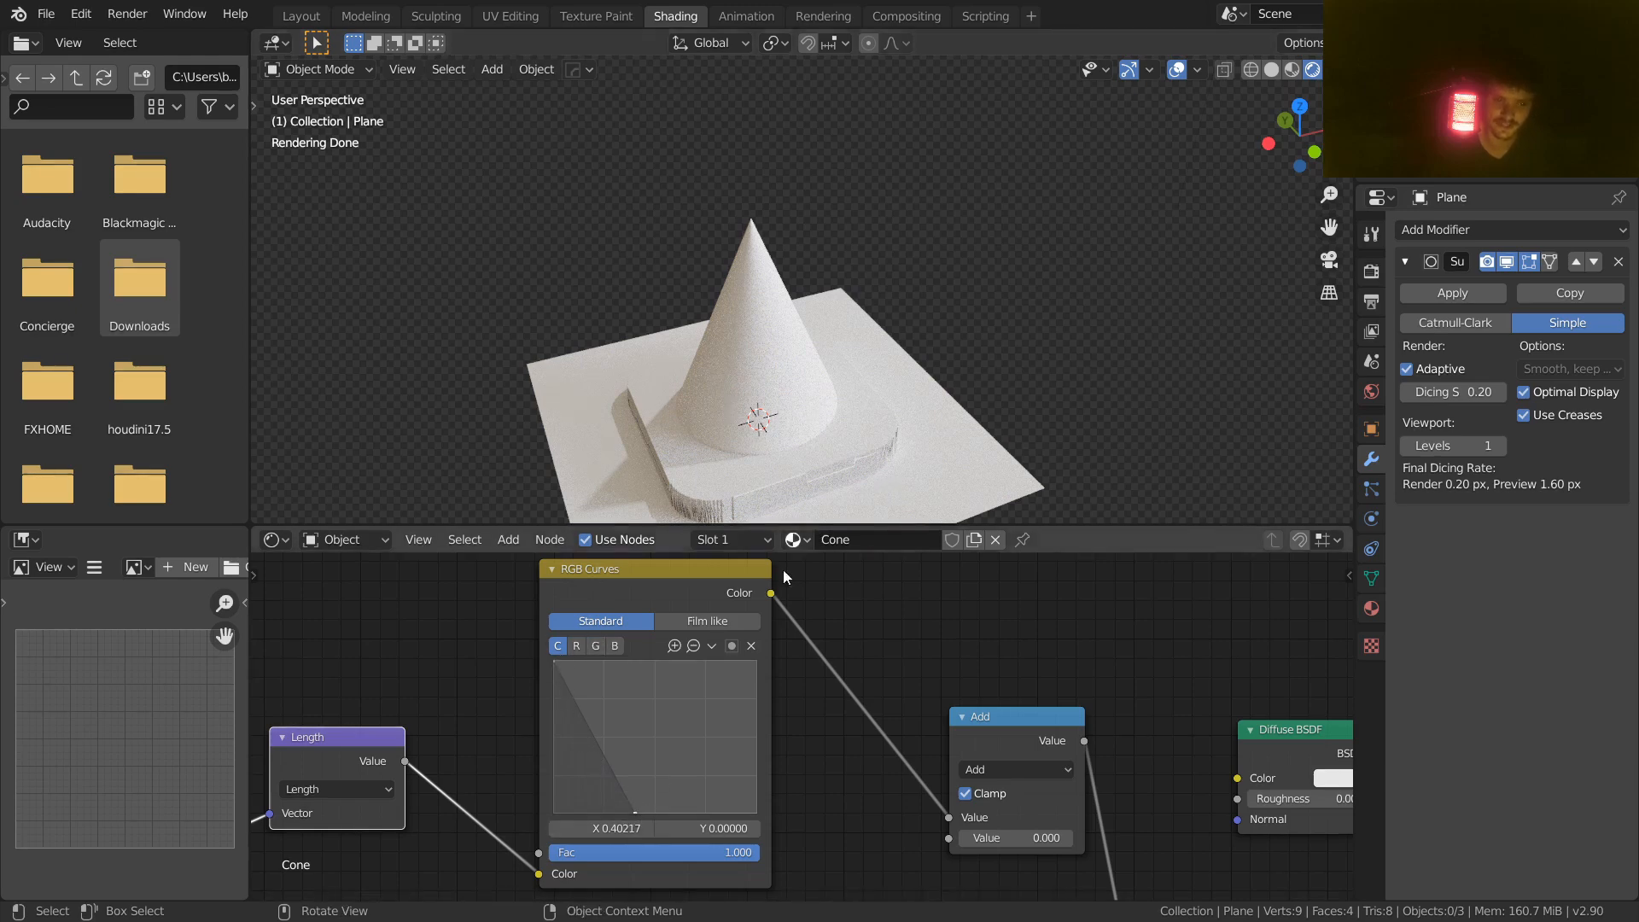
pyautogui.moveTo(606, 772); pyautogui.dragTo(587, 780)
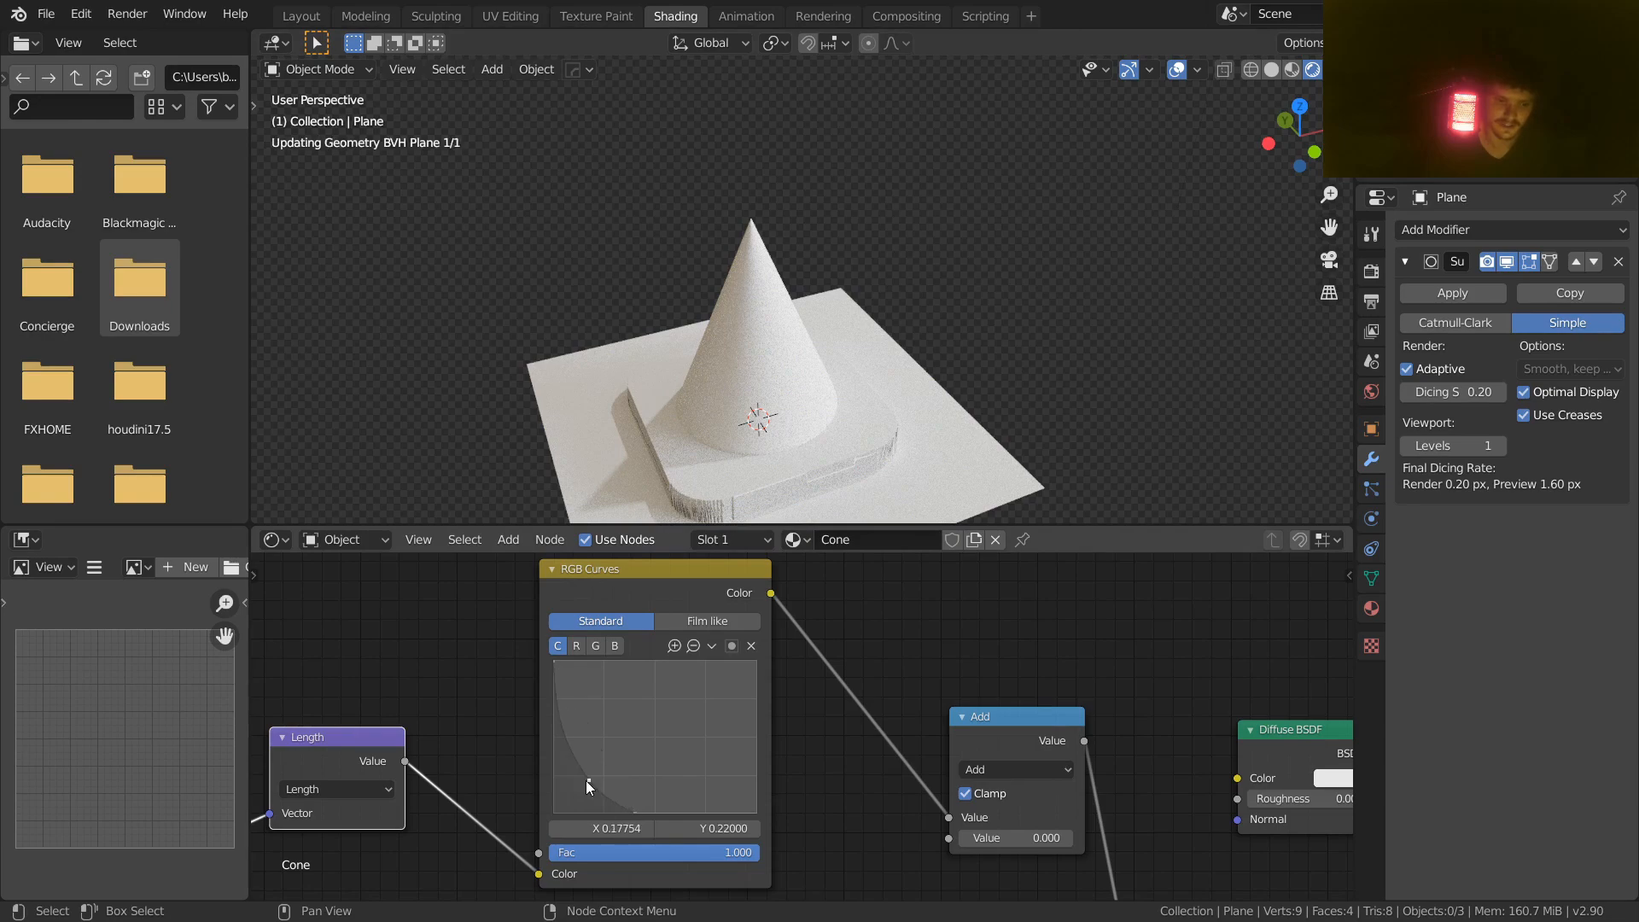
pyautogui.moveTo(735, 316); pyautogui.dragTo(745, 333, button='middle')
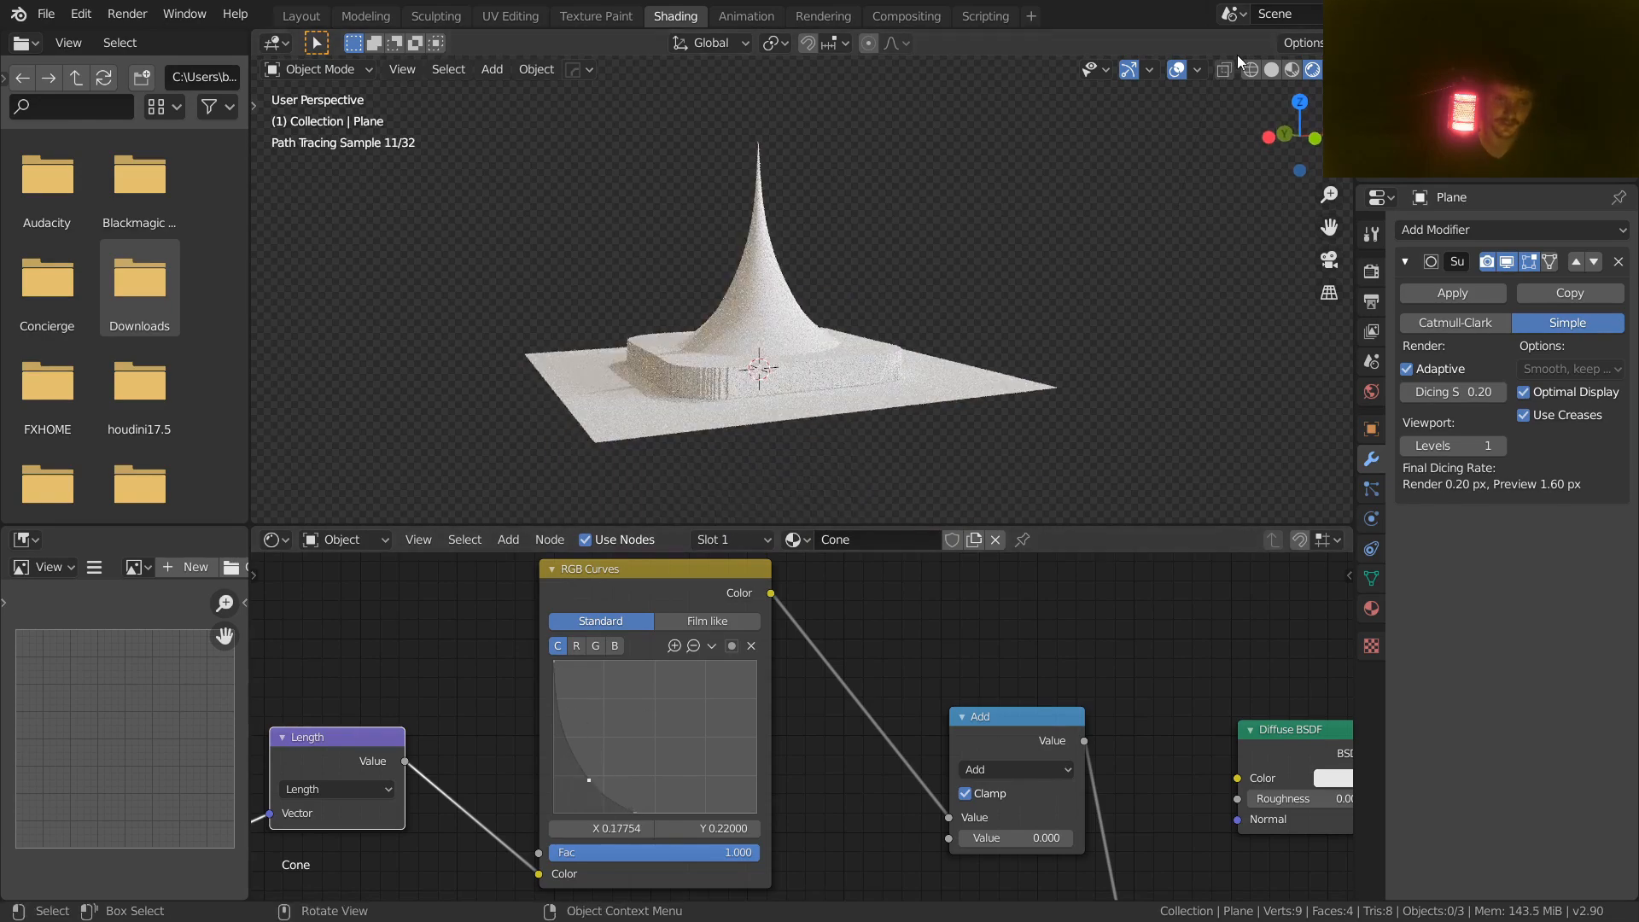
pyautogui.click(1315, 139)
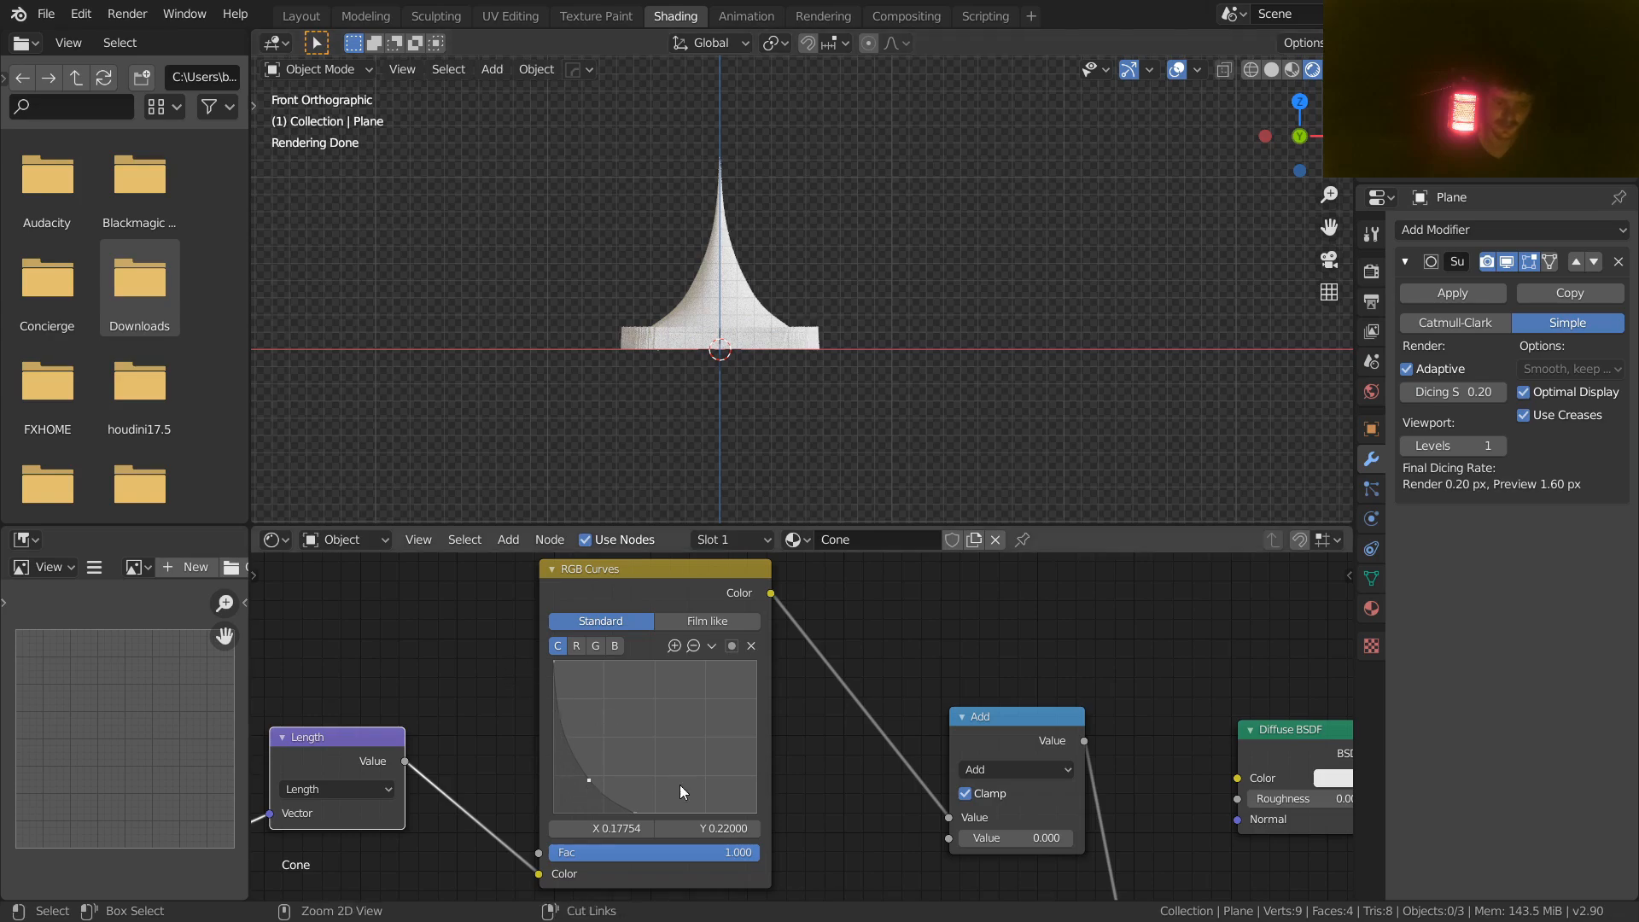
pyautogui.hotkey('ctrl', 'z')
# Step: Add an RGB curve point at about X 0.105, Y 0.805 and give it a vector handle for straight segments
pyautogui.moveTo(727, 306); pyautogui.dragTo(758, 331, button='middle')
pyautogui.scroll(4, 759, 331)
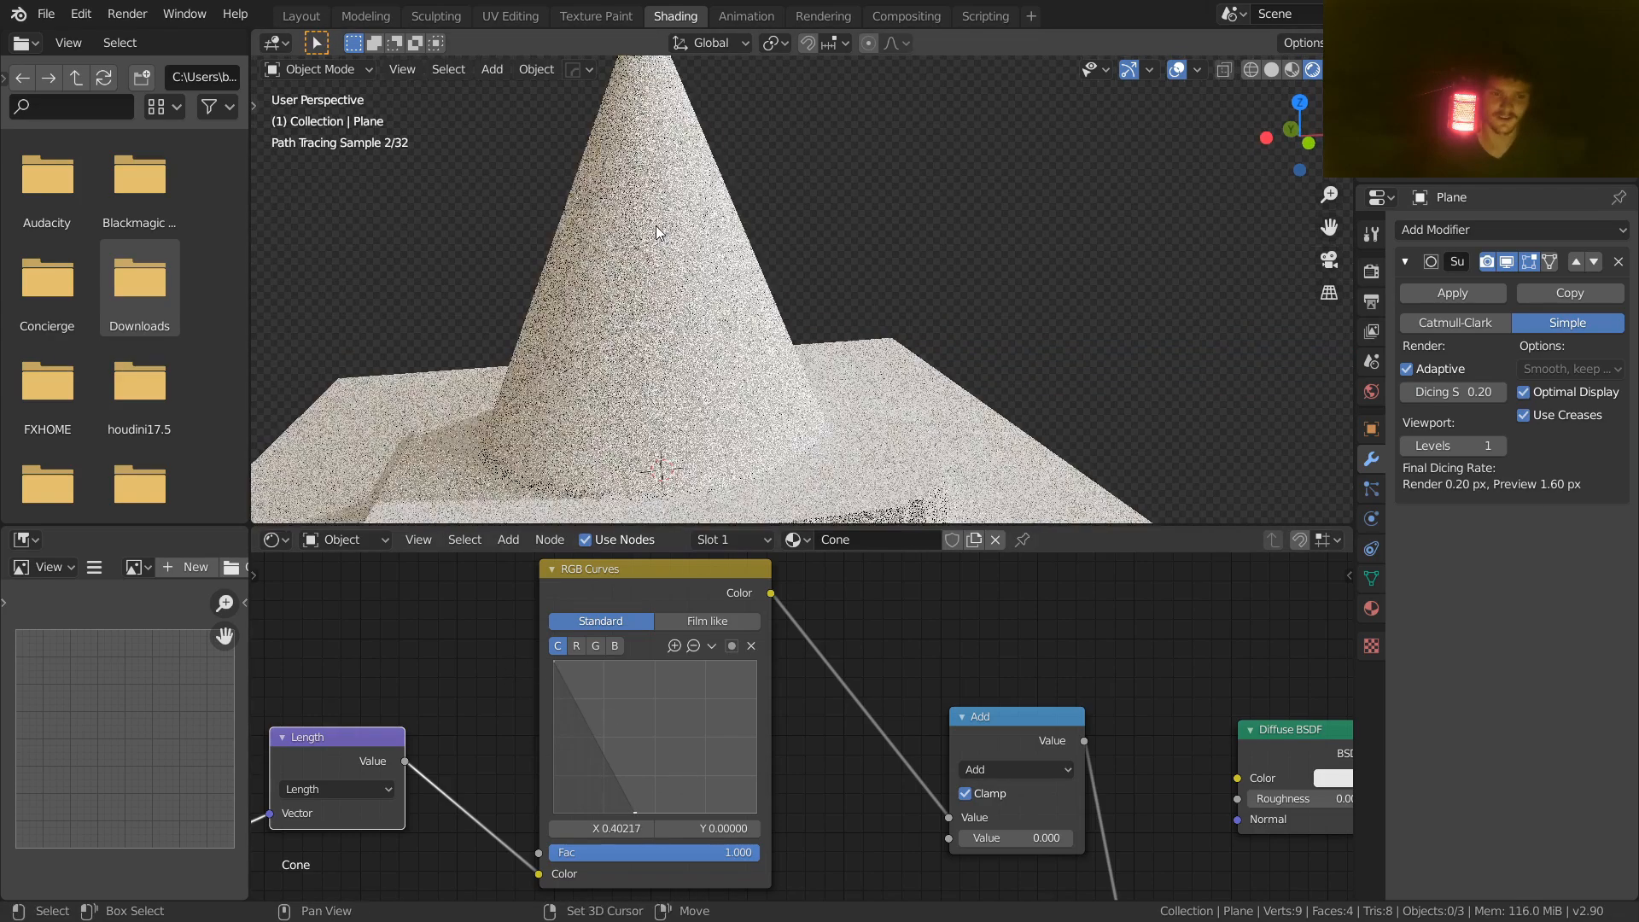
pyautogui.scroll(-1, 656, 225)
pyautogui.keyDown('shift'); pyautogui.moveTo(656, 225); pyautogui.dragTo(714, 274, button='middle'); pyautogui.keyUp('shift')
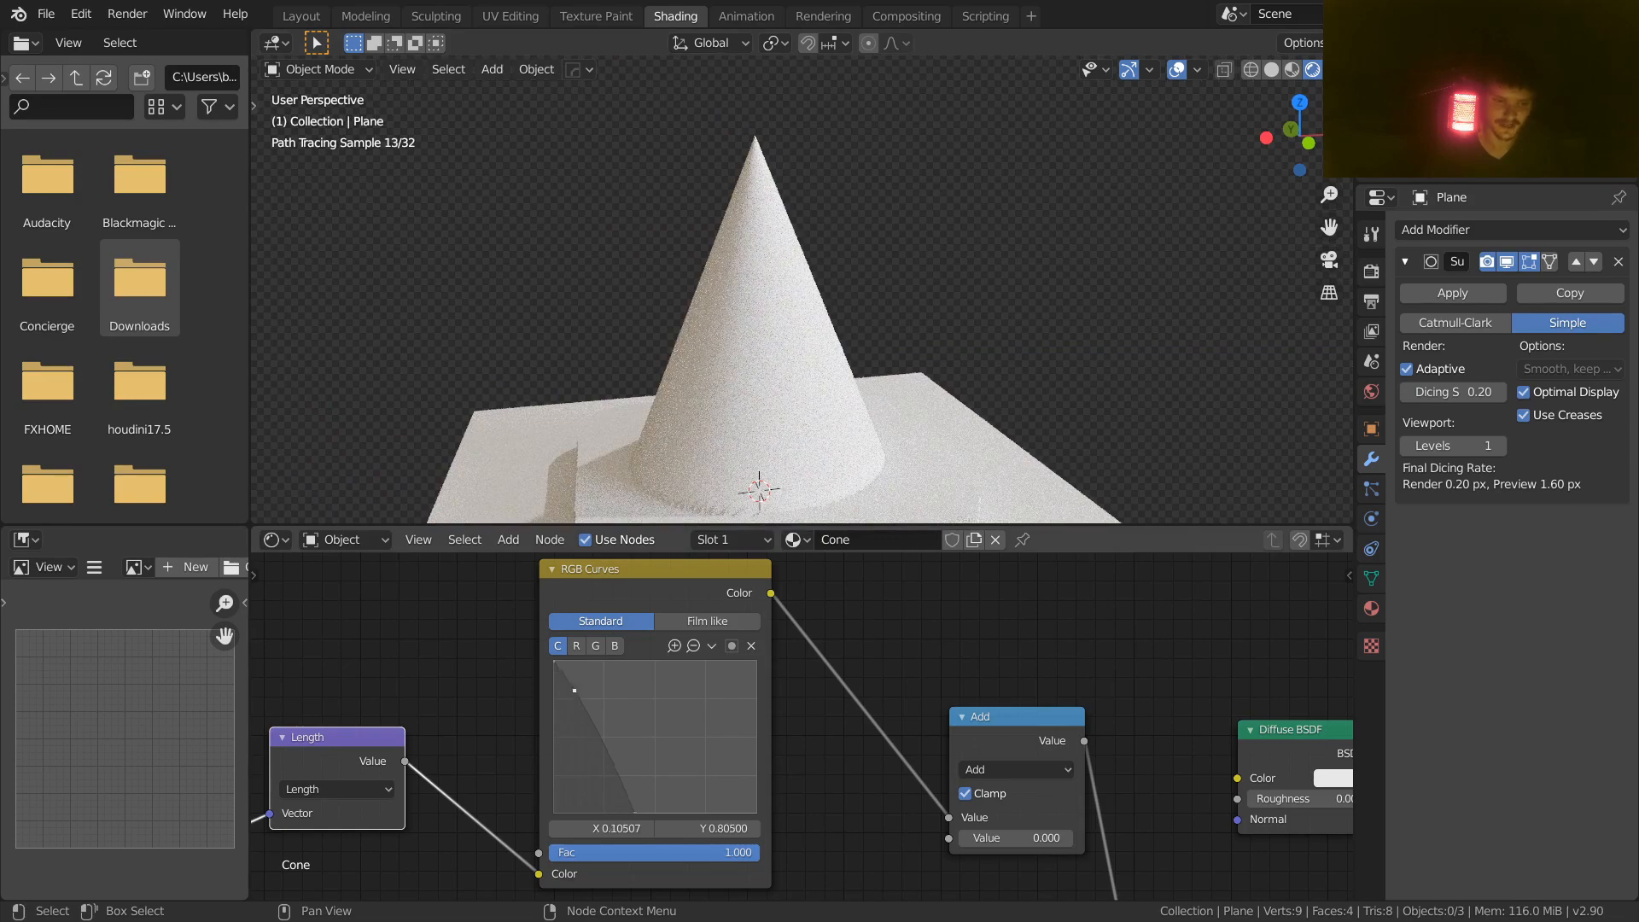
pyautogui.scroll(3, 607, 676)
pyautogui.moveTo(533, 686); pyautogui.dragTo(639, 702, button='middle')
pyautogui.scroll(4, 639, 702)
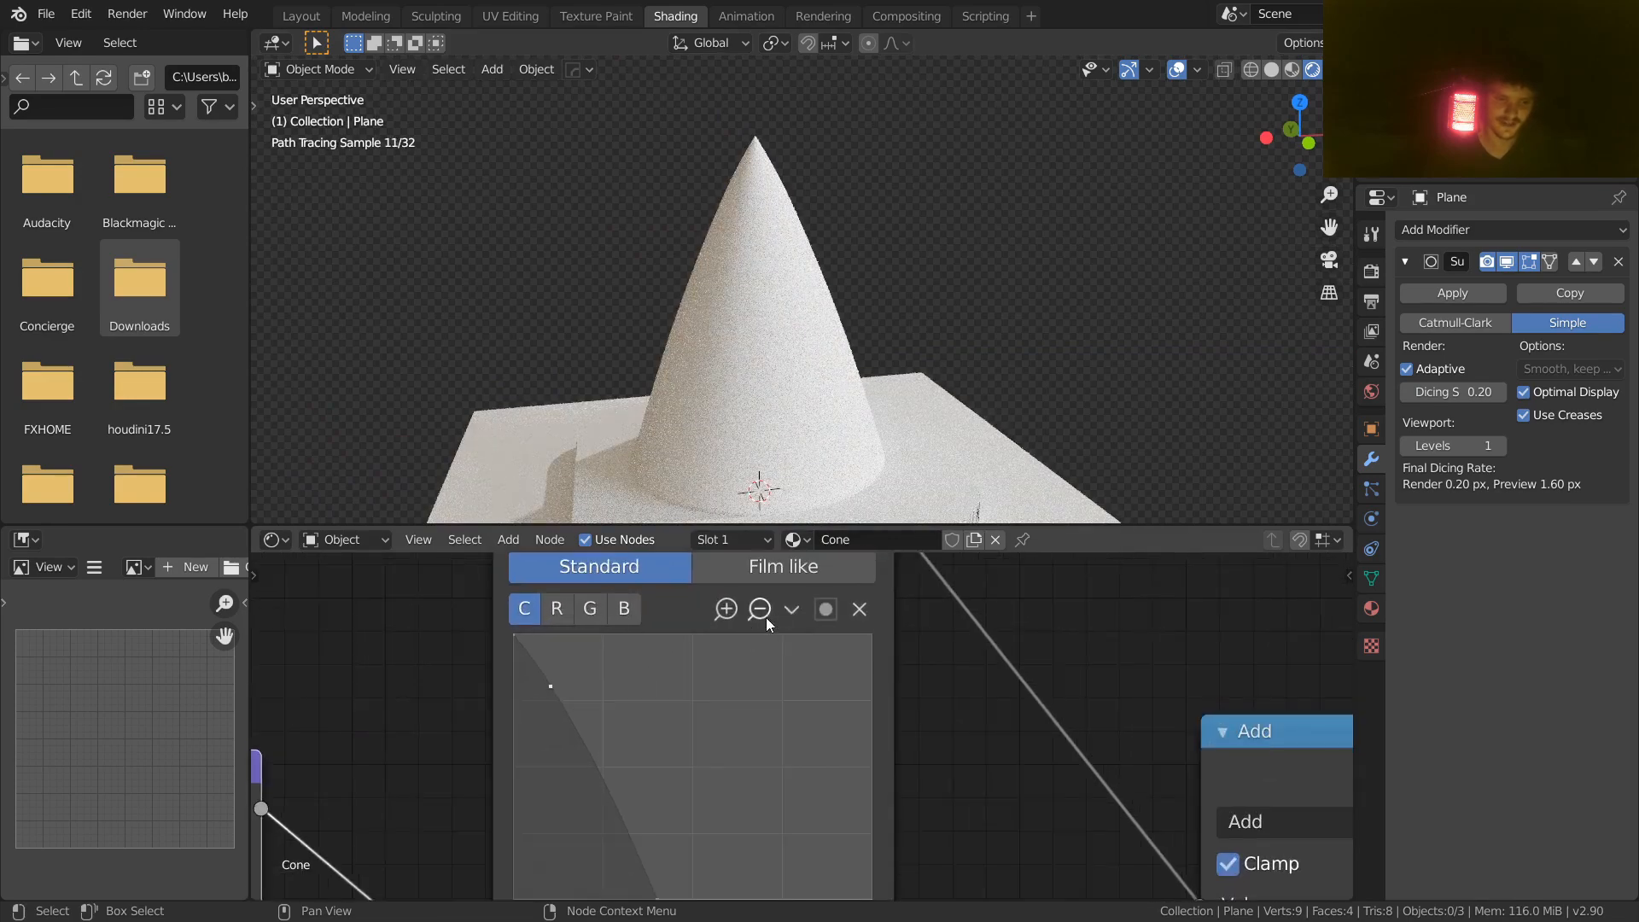
pyautogui.click(793, 608)
pyautogui.click(865, 668)
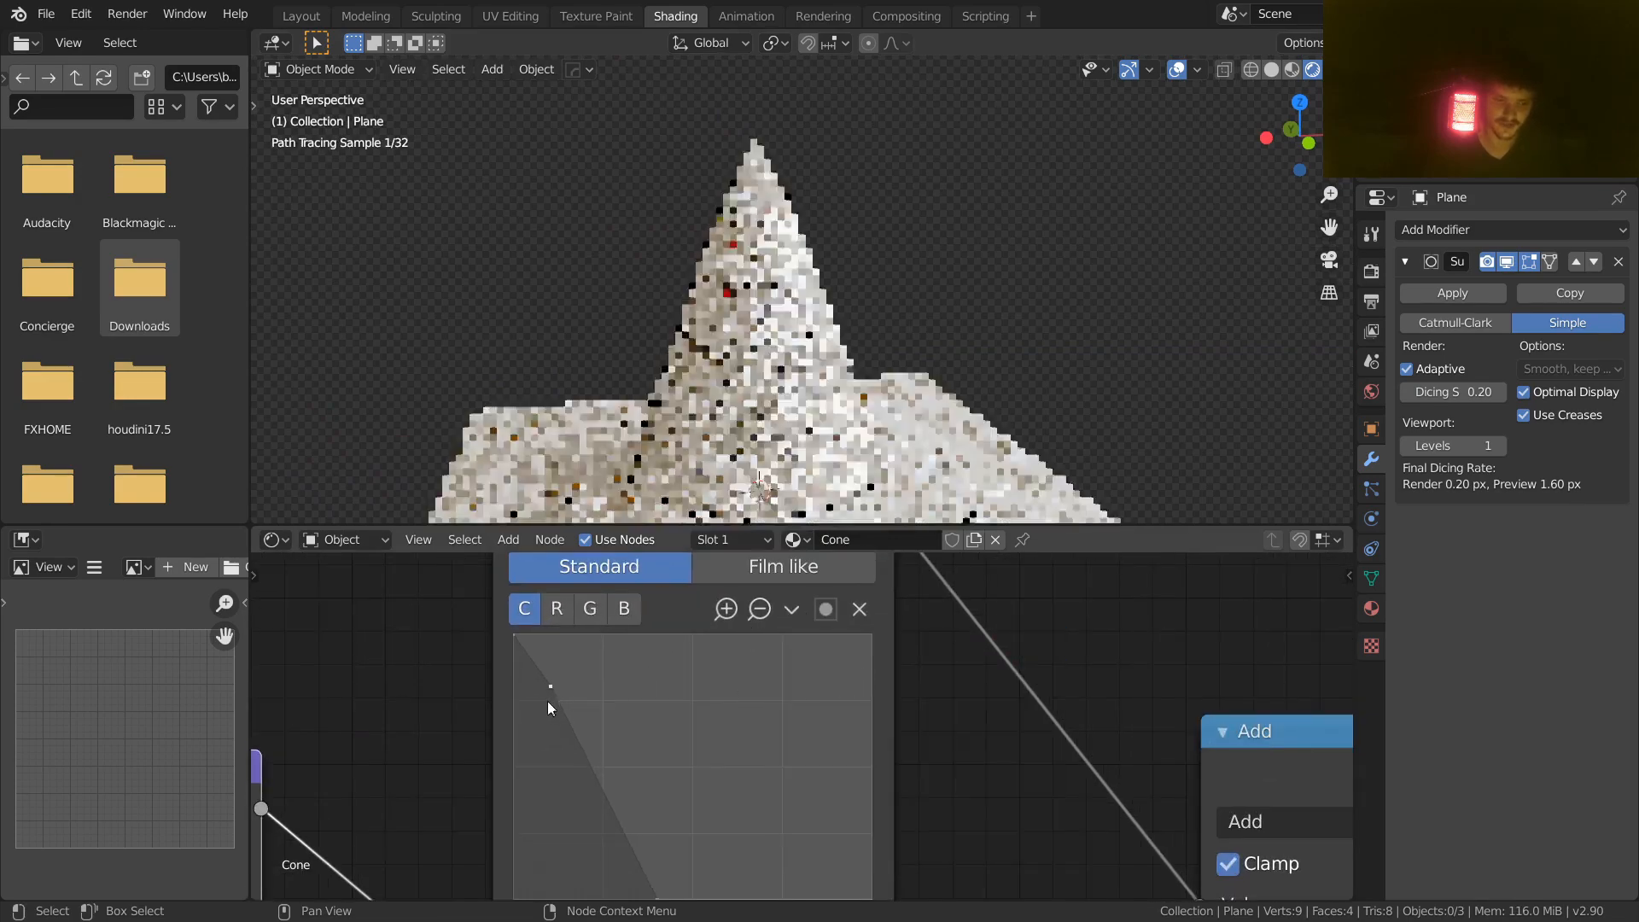
# Step: Flatten the cone's tip by moving the new curve point to about X 0.087, Y 1, and save the file
pyautogui.moveTo(548, 703); pyautogui.dragTo(585, 635)
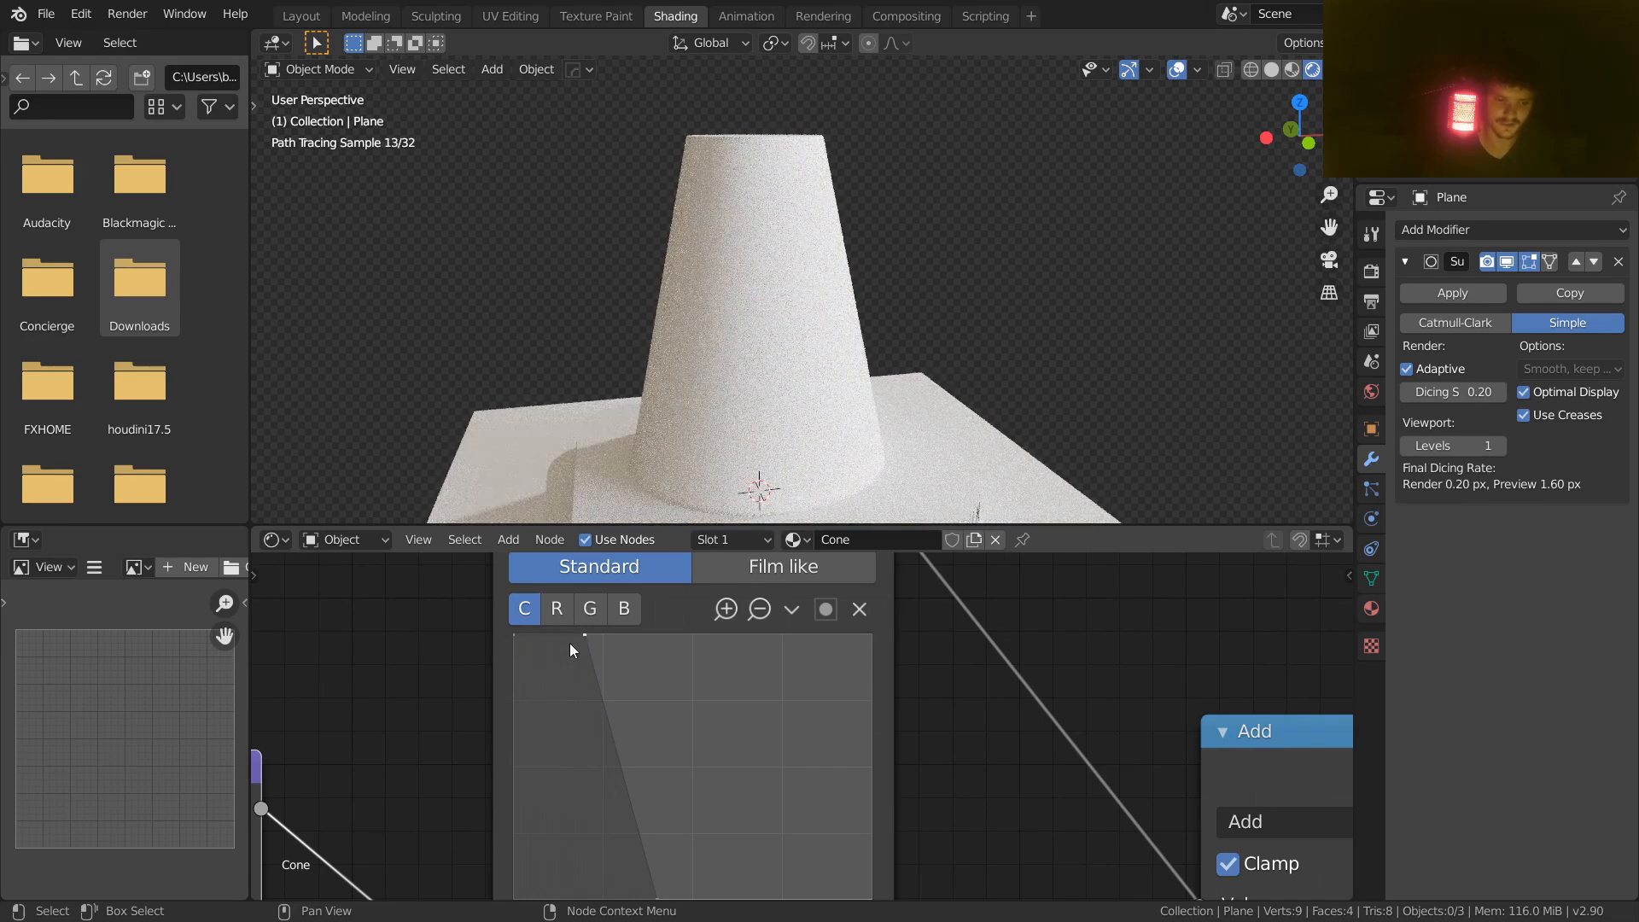
pyautogui.scroll(-4, 848, 224)
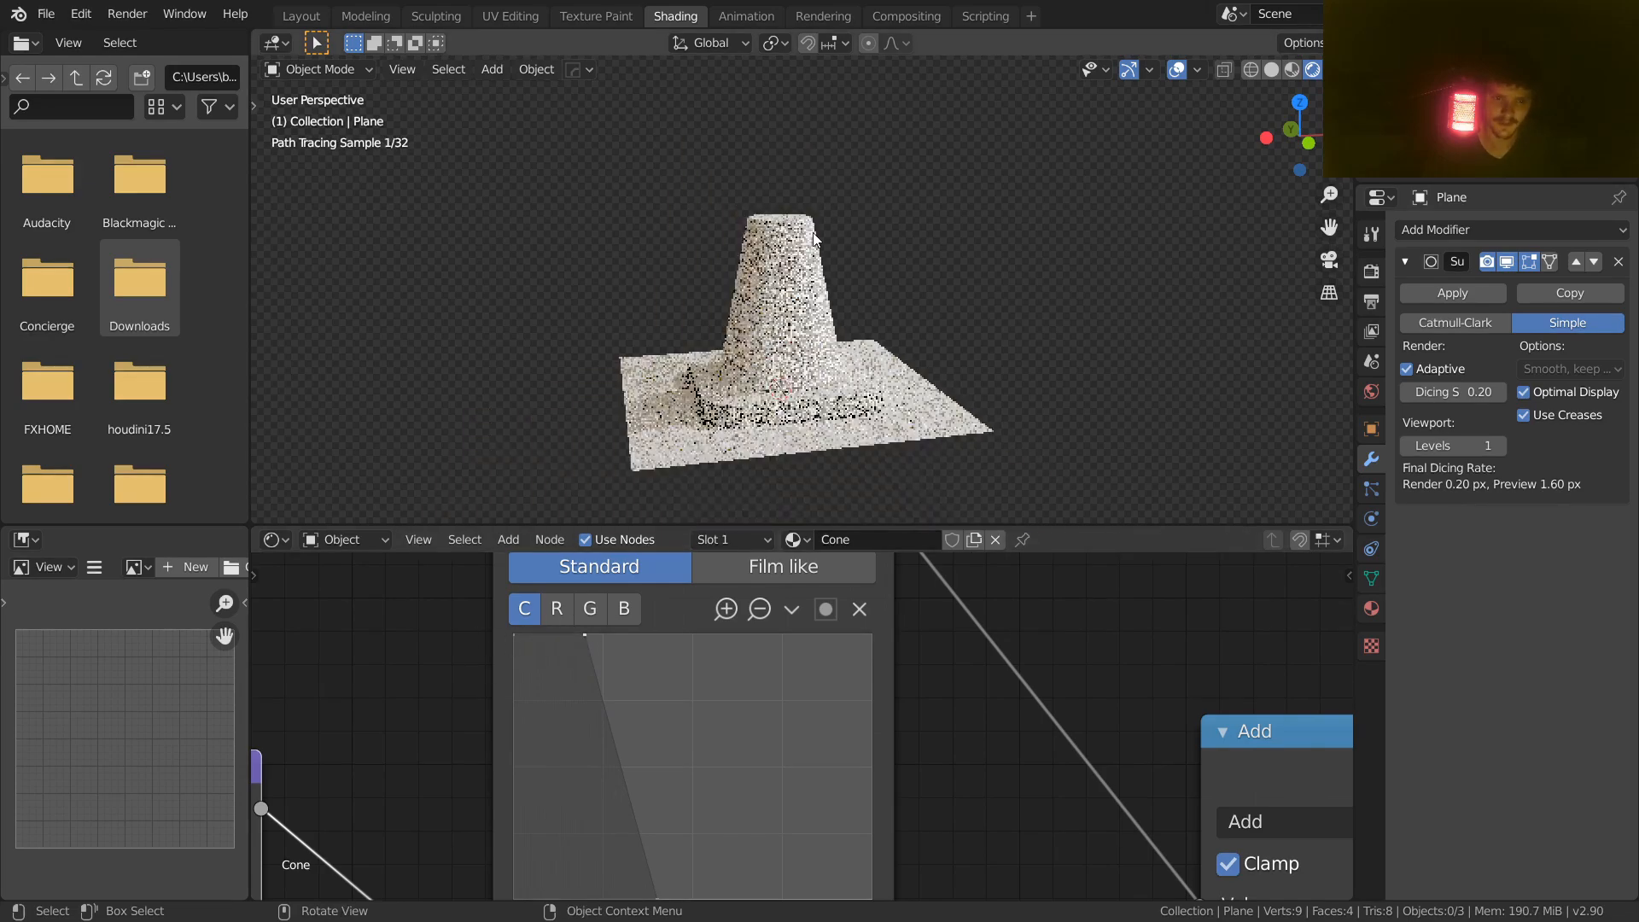
pyautogui.moveTo(849, 224); pyautogui.dragTo(863, 248, button='middle')
pyautogui.moveTo(582, 637); pyautogui.dragTo(546, 634)
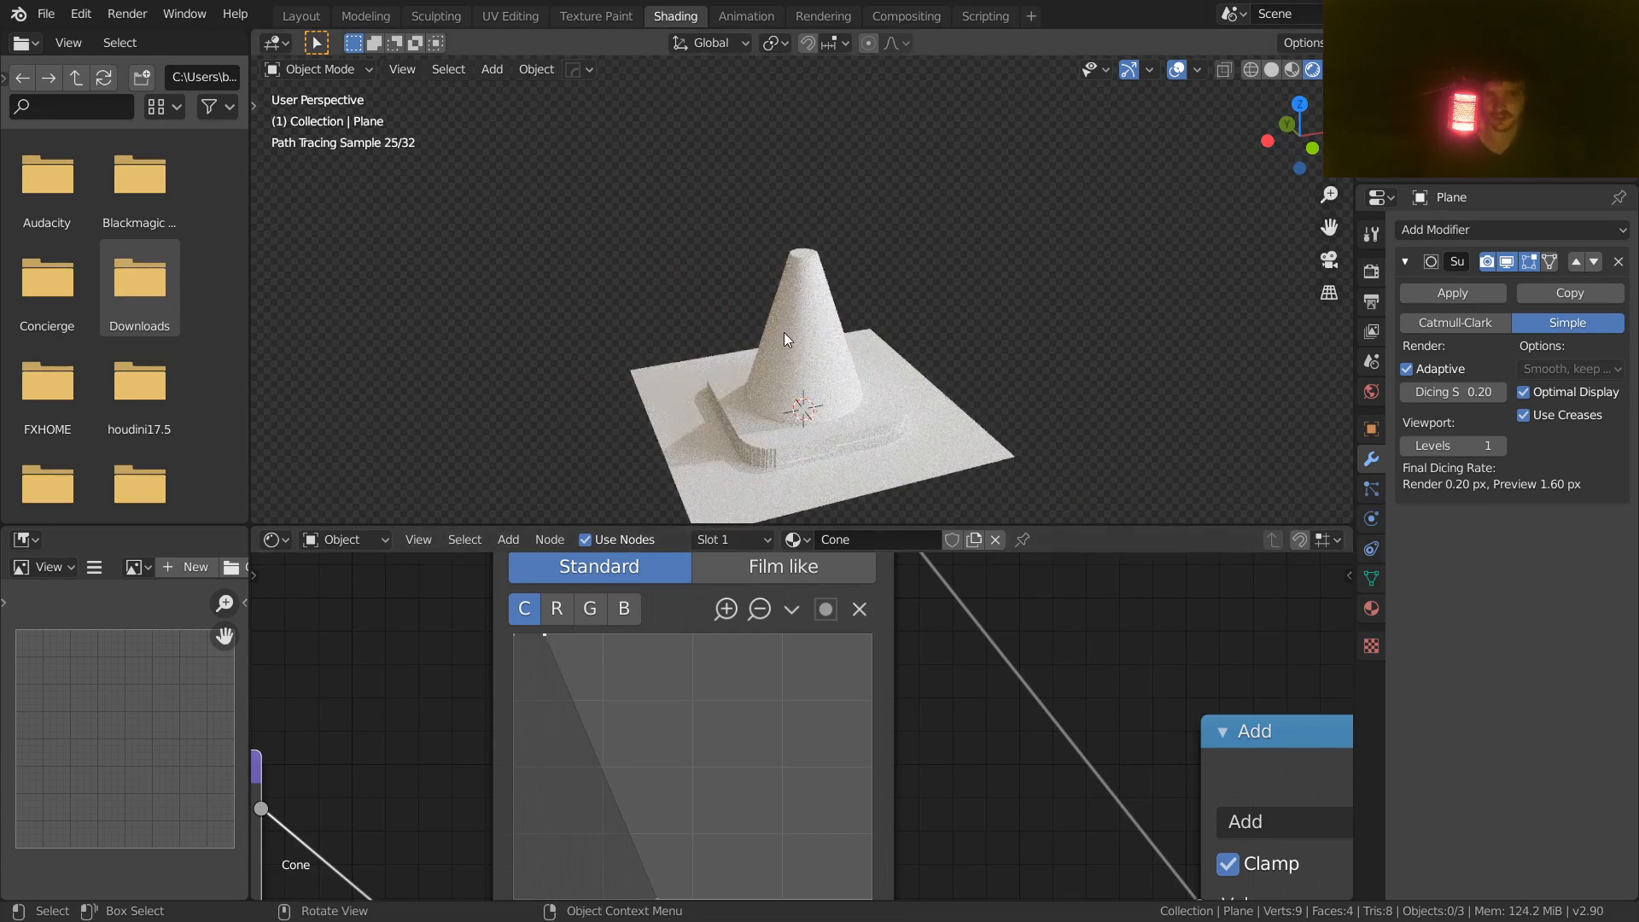
pyautogui.scroll(5, 784, 331)
pyautogui.scroll(-5, 787, 280)
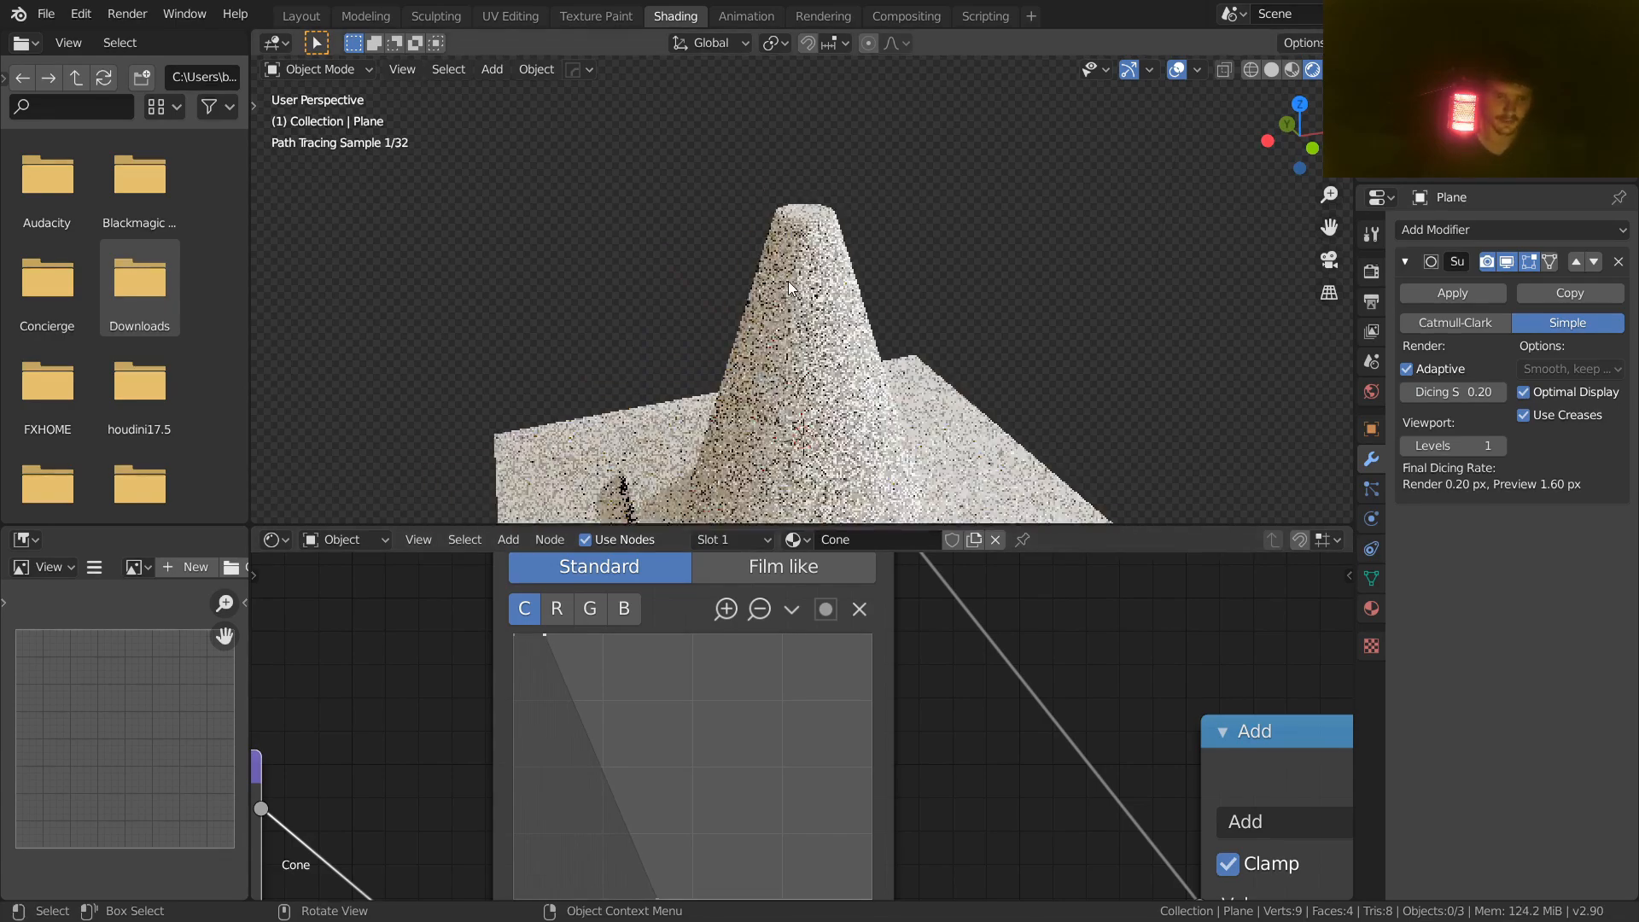
pyautogui.hotkey('ctrl', 's')
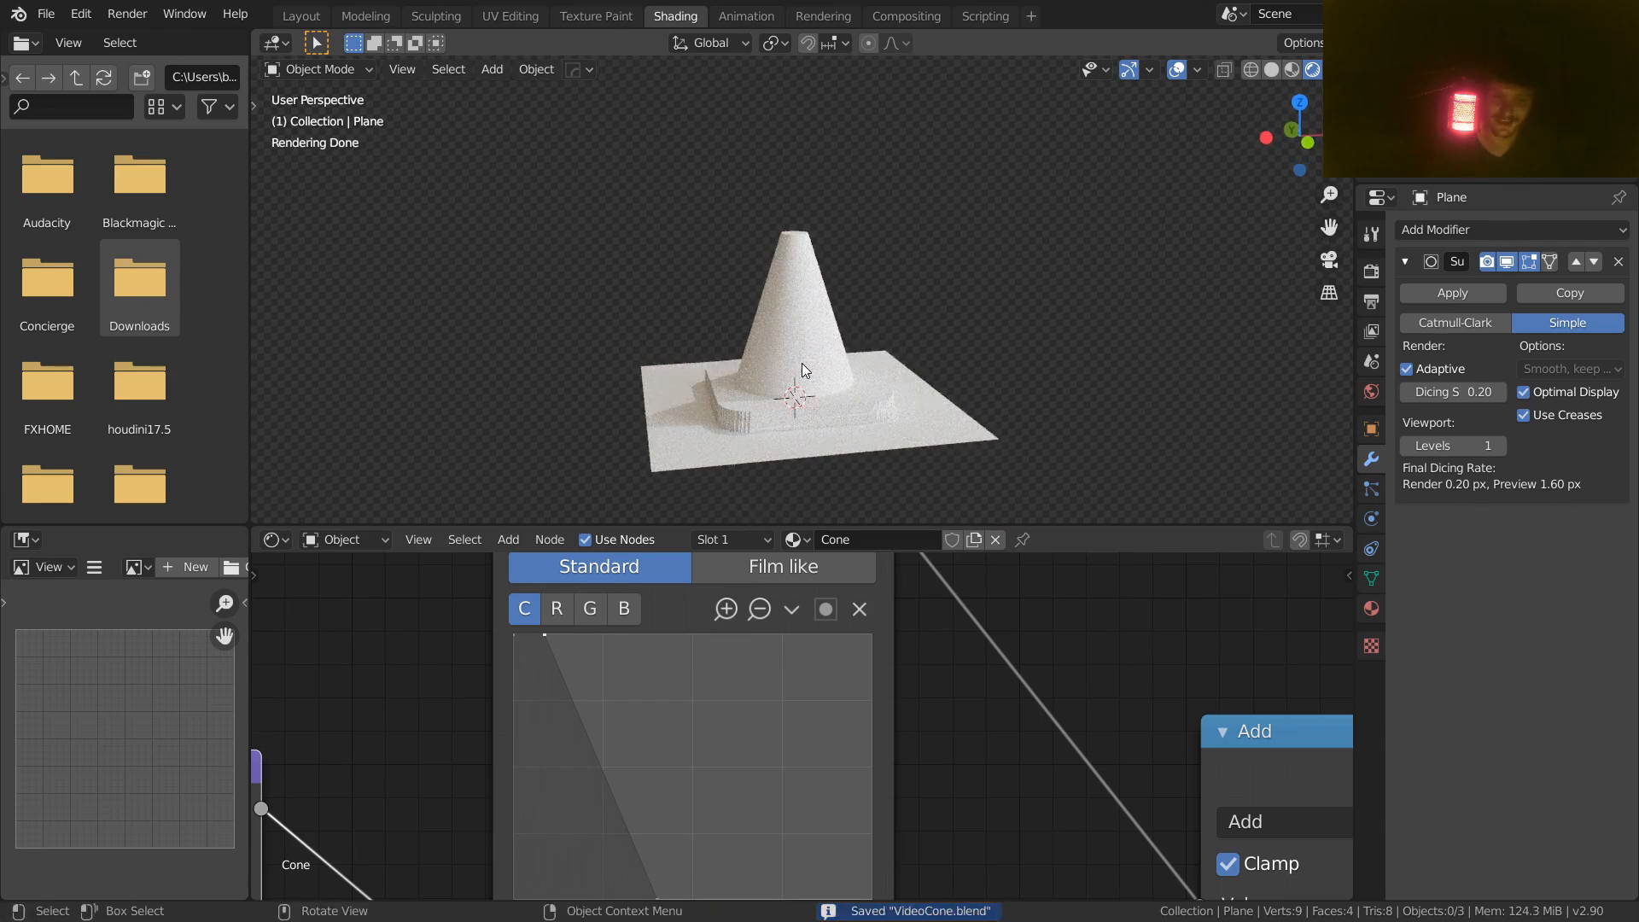
# Step: Move the clamped Add node closer to RGB Curves and the base's Multiply node slightly away from the NodeGroup
pyautogui.moveTo(431, 697); pyautogui.dragTo(784, 620, button='middle')
pyautogui.scroll(-5, 769, 613)
pyautogui.moveTo(572, 655); pyautogui.dragTo(846, 732, button='middle')
pyautogui.scroll(-7, 824, 732)
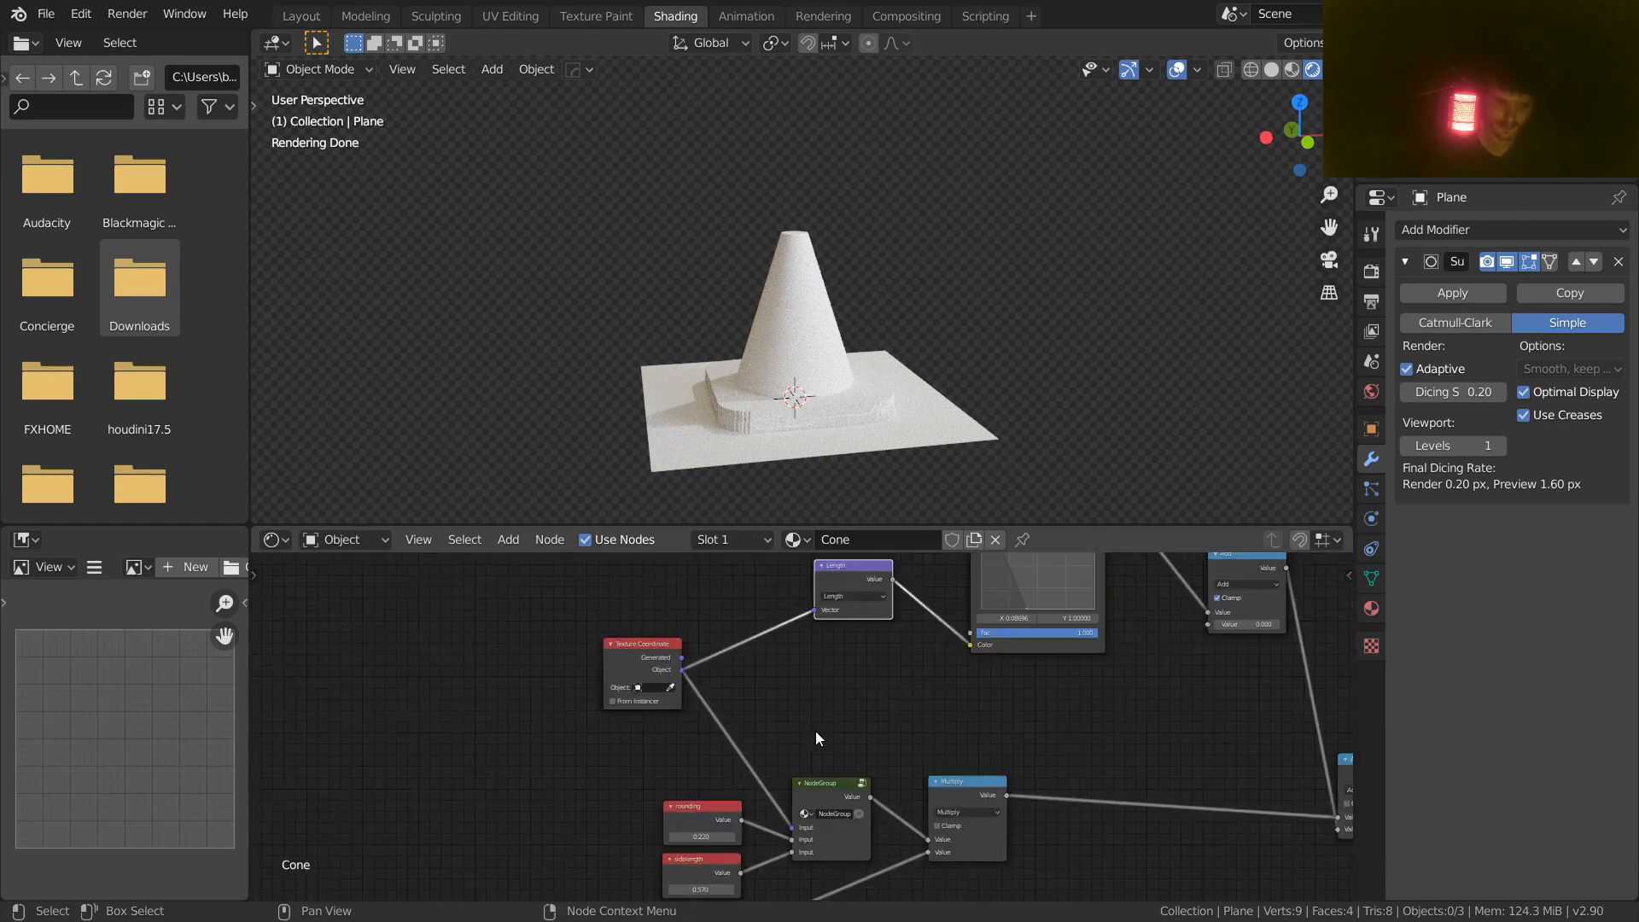
pyautogui.moveTo(769, 783); pyautogui.dragTo(765, 673, button='middle')
pyautogui.moveTo(864, 587); pyautogui.dragTo(808, 574, button='middle')
pyautogui.moveTo(656, 684); pyautogui.dragTo(593, 864, button='middle')
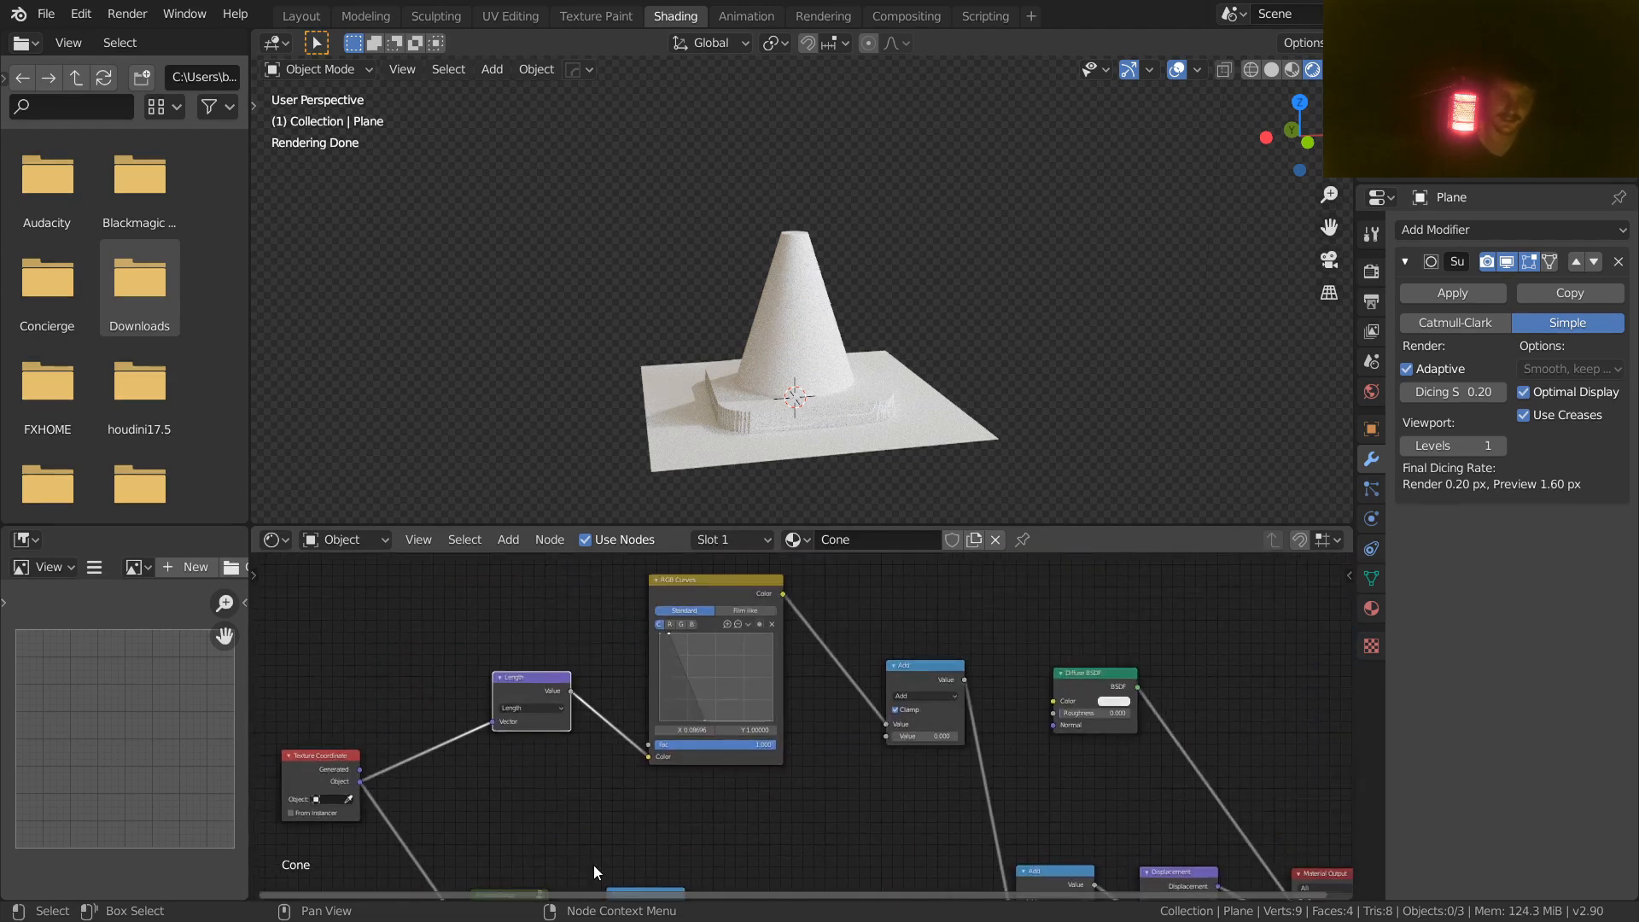
pyautogui.moveTo(901, 671); pyautogui.dragTo(837, 677)
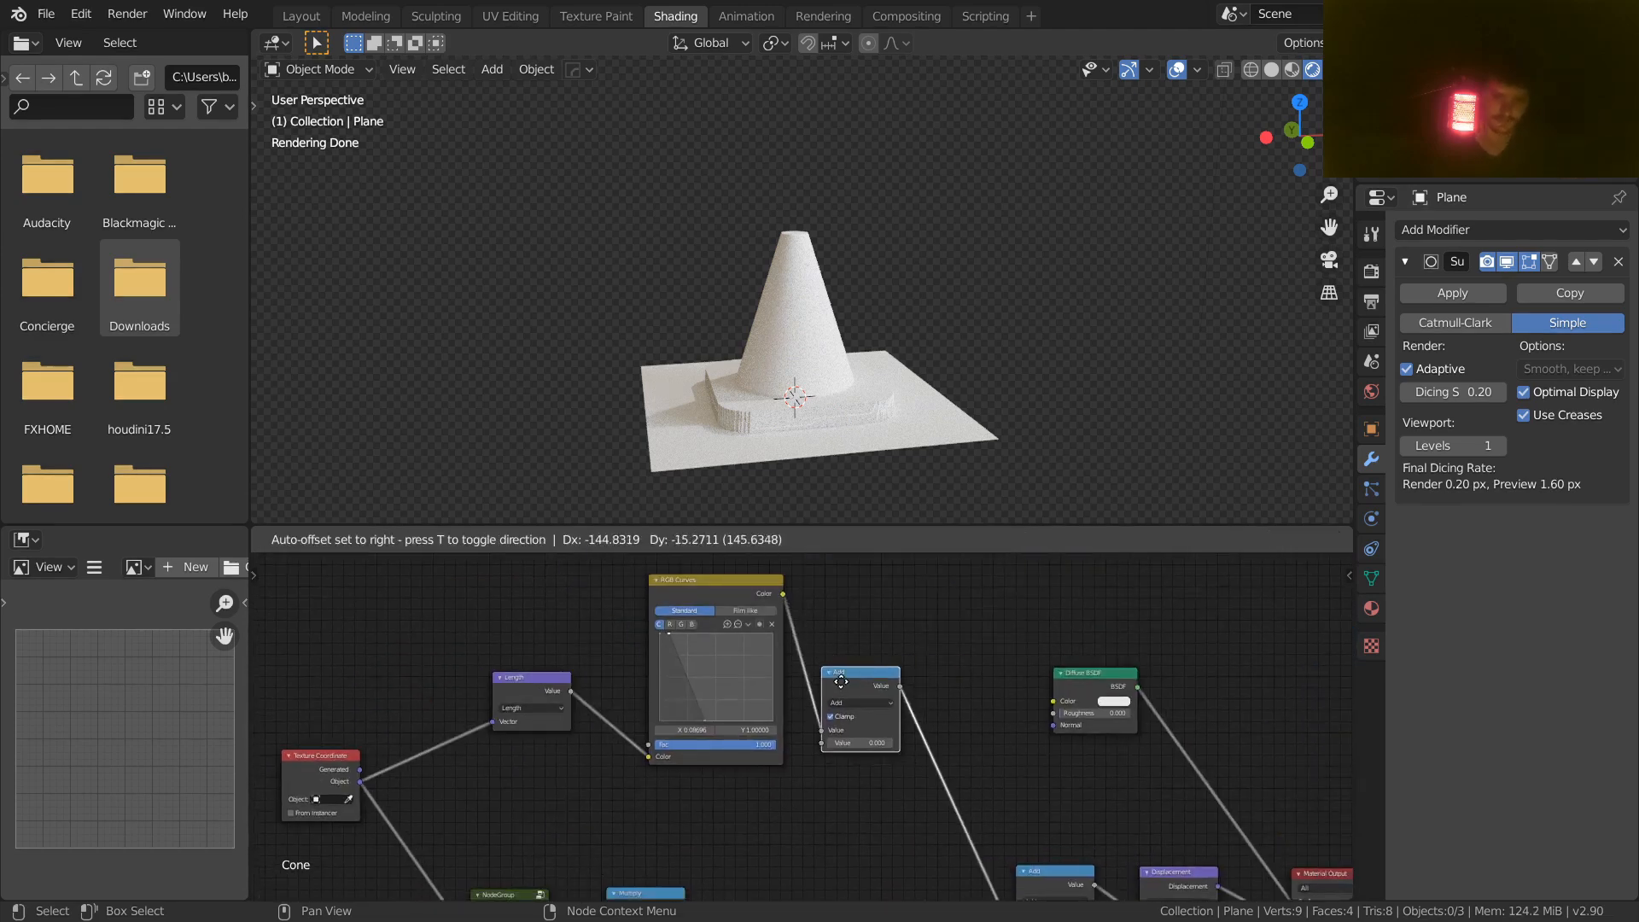
pyautogui.moveTo(882, 818); pyautogui.dragTo(810, 622, button='middle')
pyautogui.scroll(5, 683, 685)
pyautogui.moveTo(683, 684); pyautogui.dragTo(1097, 601, button='middle')
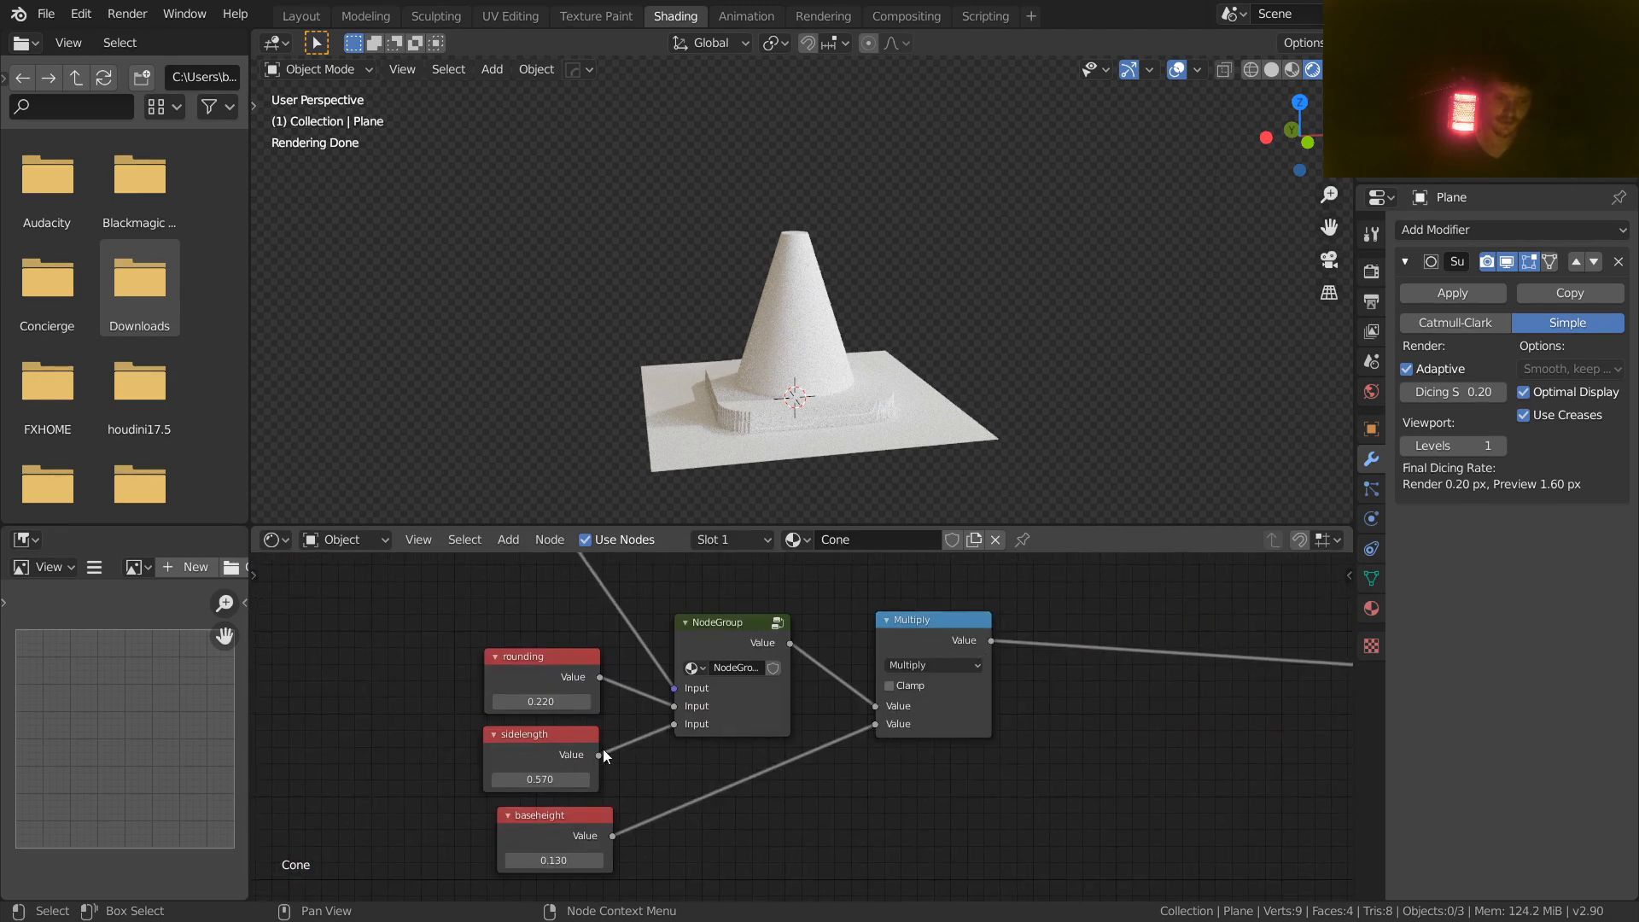
pyautogui.moveTo(920, 643); pyautogui.dragTo(956, 651)
pyautogui.moveTo(1076, 650); pyautogui.dragTo(471, 672, button='middle')
pyautogui.scroll(-2, 850, 644)
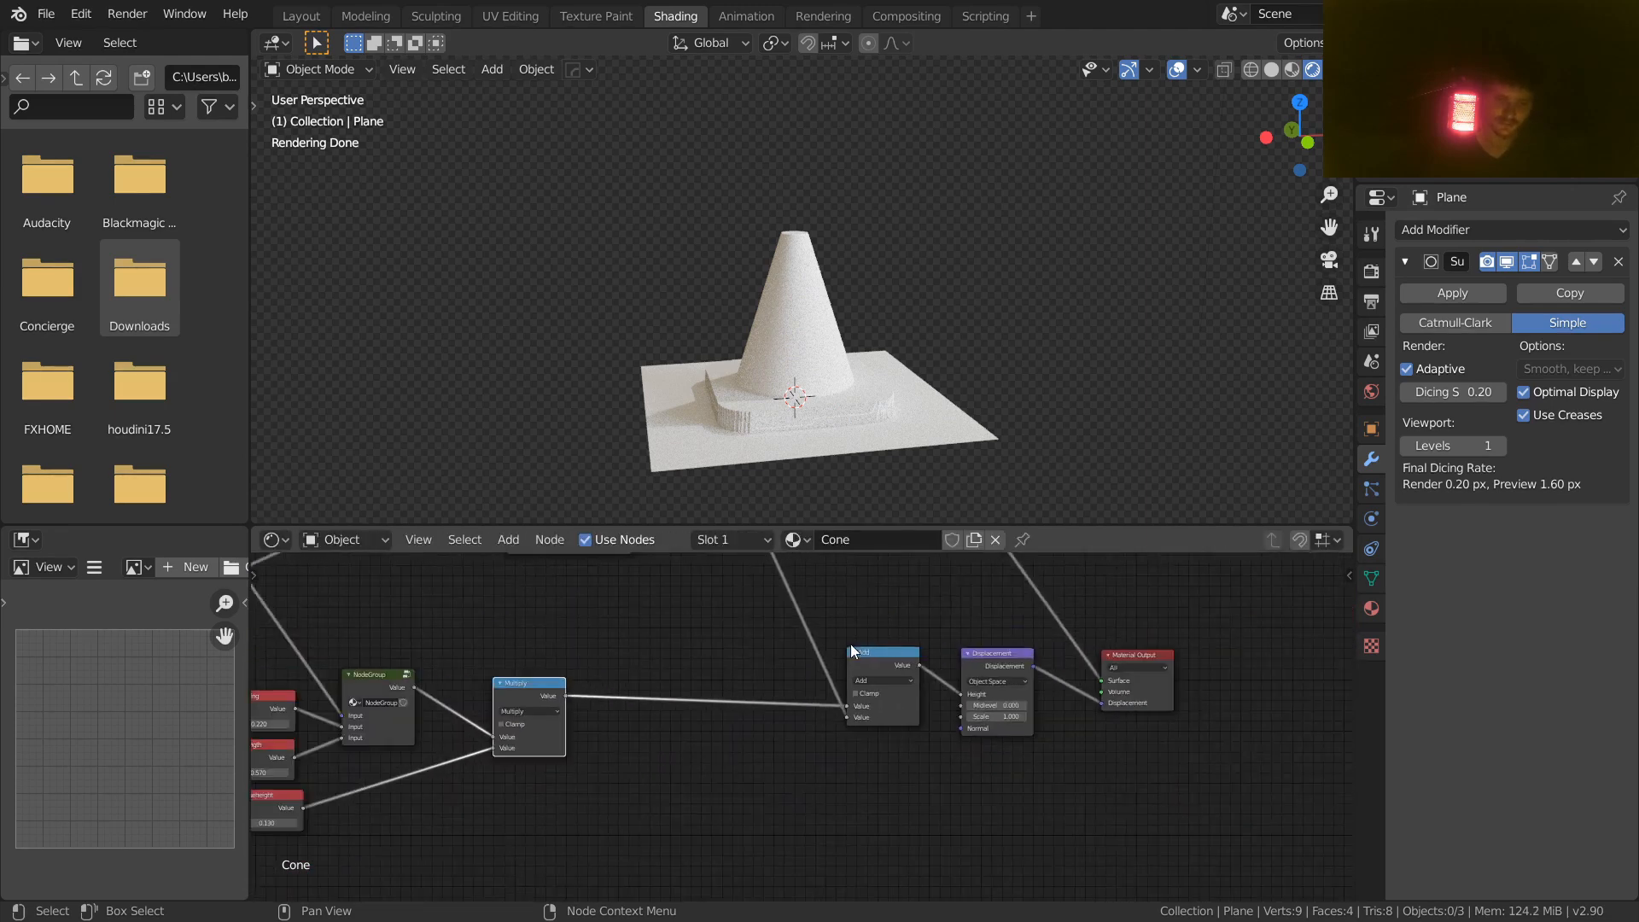
# Step: Duplicate the clamped Add node and insert the copy on the link to the final Add node before Displacement
pyautogui.moveTo(851, 644); pyautogui.dragTo(857, 771, button='middle')
pyautogui.click(744, 616)
pyautogui.hotkey('shift', 'd')
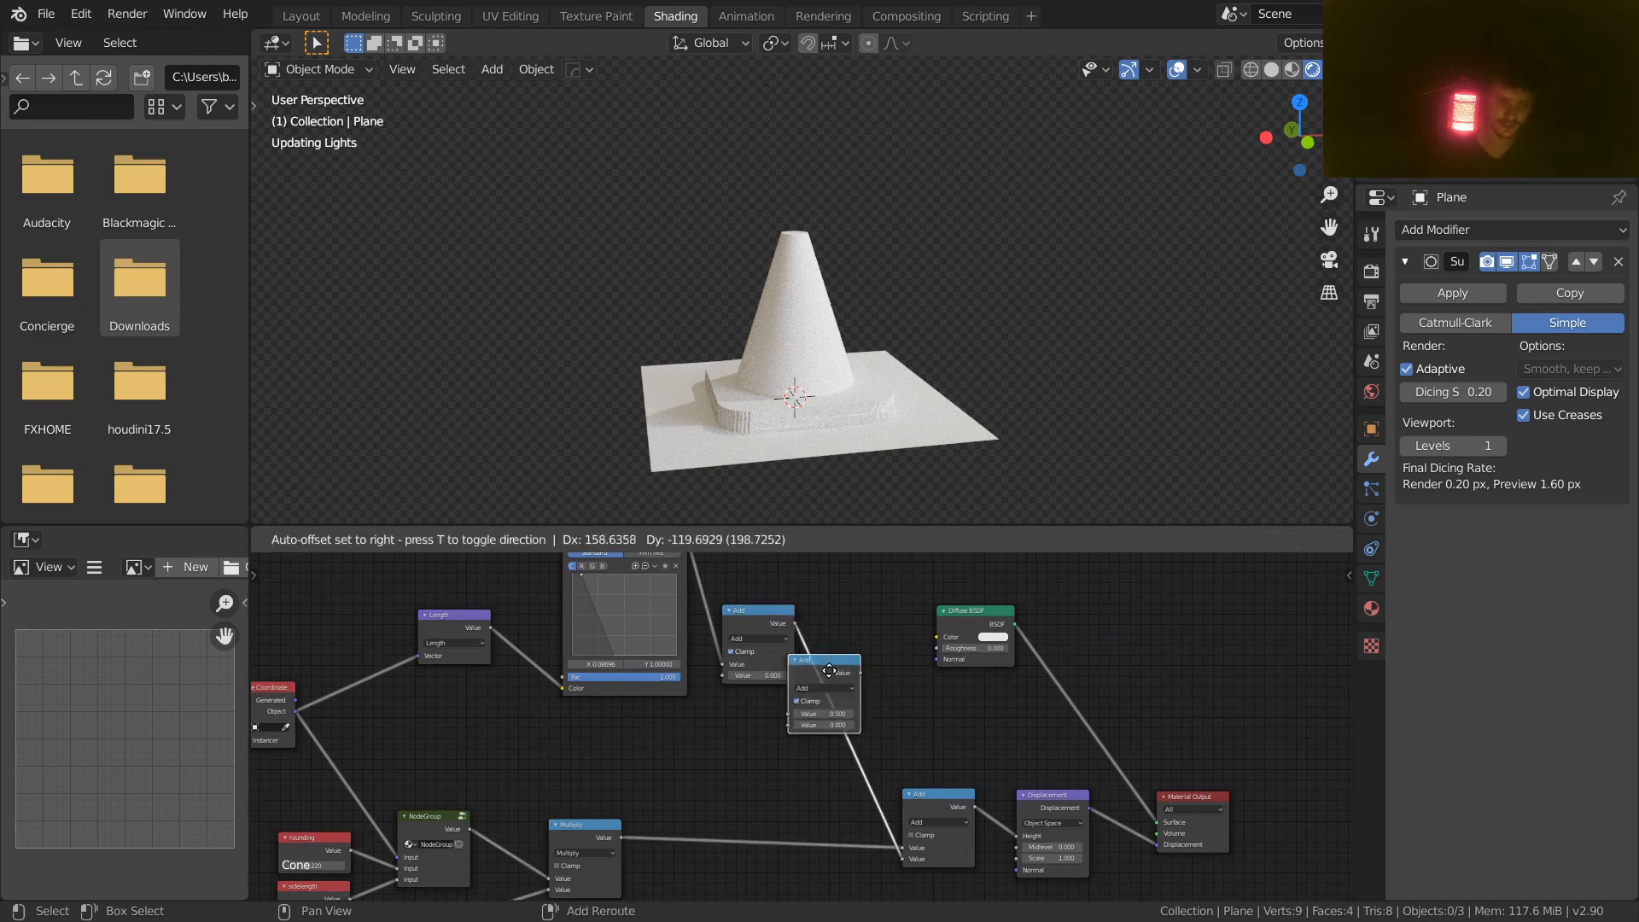
pyautogui.click(863, 686)
pyautogui.scroll(4, 864, 688)
pyautogui.moveTo(894, 695); pyautogui.dragTo(731, 702, button='middle')
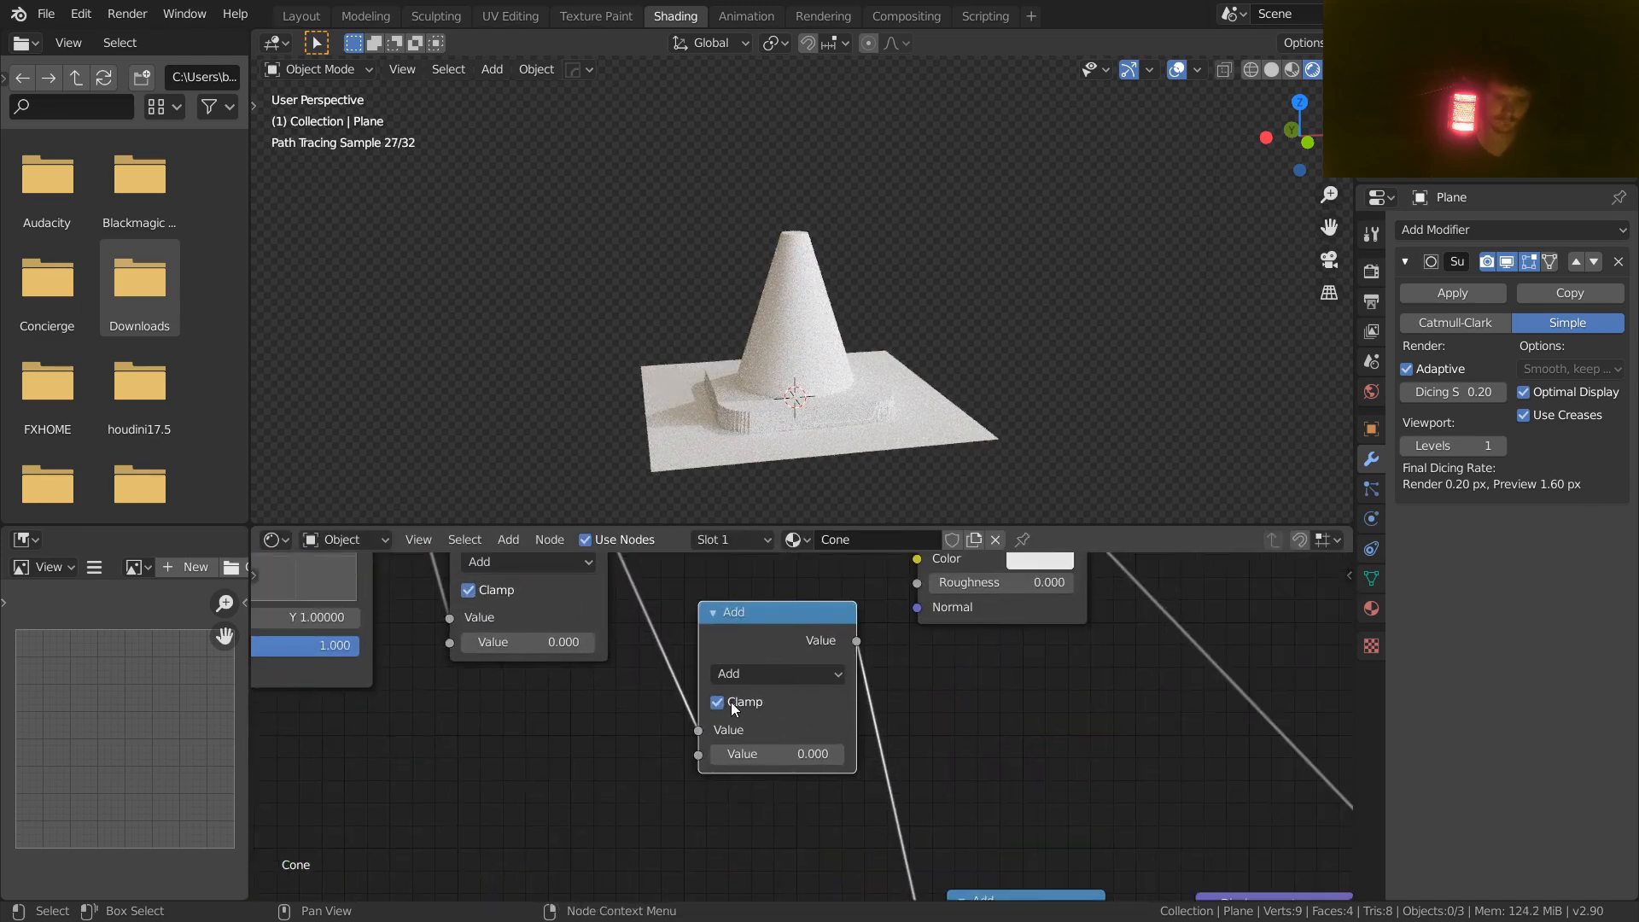
# Step: Disable Clamp on the duplicated node, change its operation to Multiply, and set its value to 1
pyautogui.click(719, 704)
pyautogui.click(749, 676)
pyautogui.press('m')
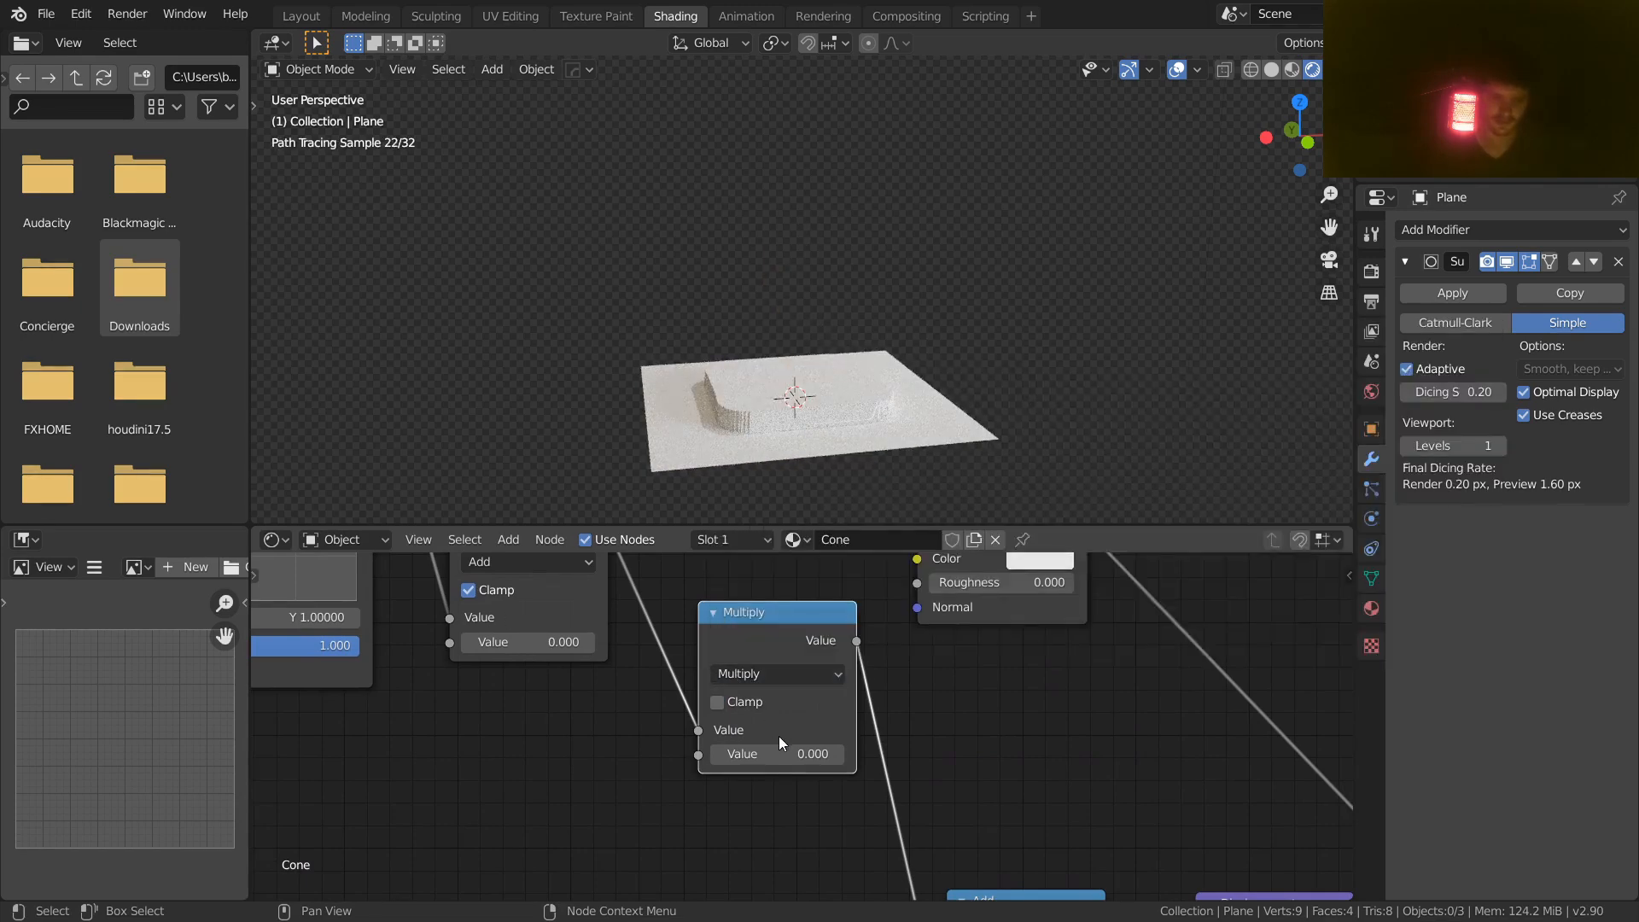
pyautogui.click(819, 755)
pyautogui.write('1')
pyautogui.press('Return')
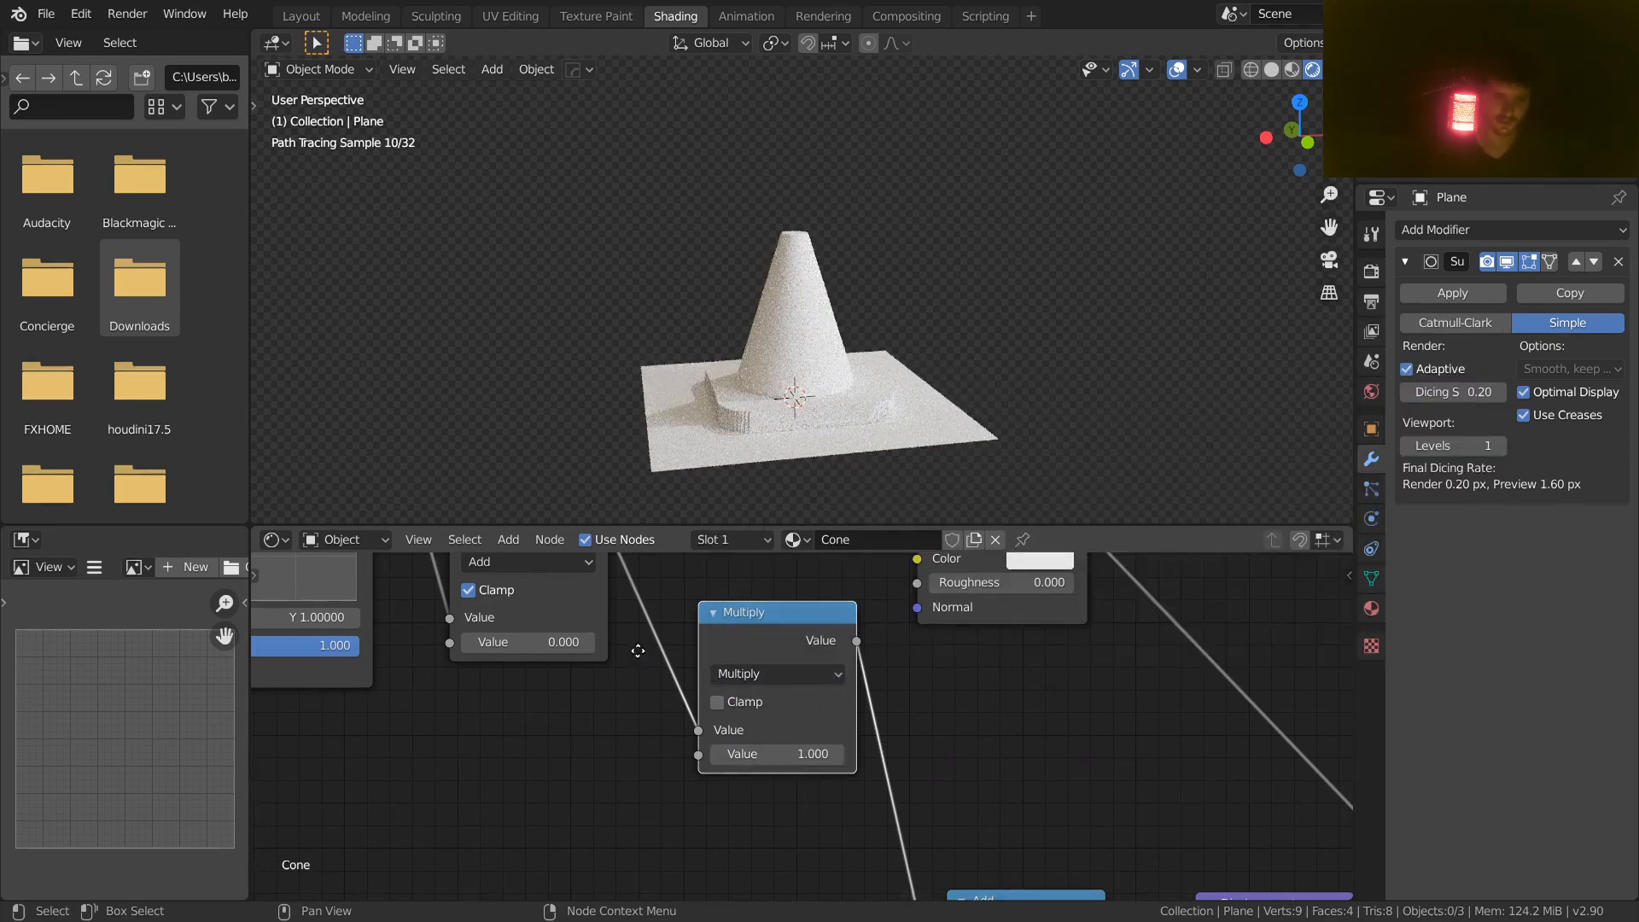
# Step: Increase the cone's height by setting the new Multiply node's value to 1.41, and view the model from the front
pyautogui.scroll(-3, 729, 731)
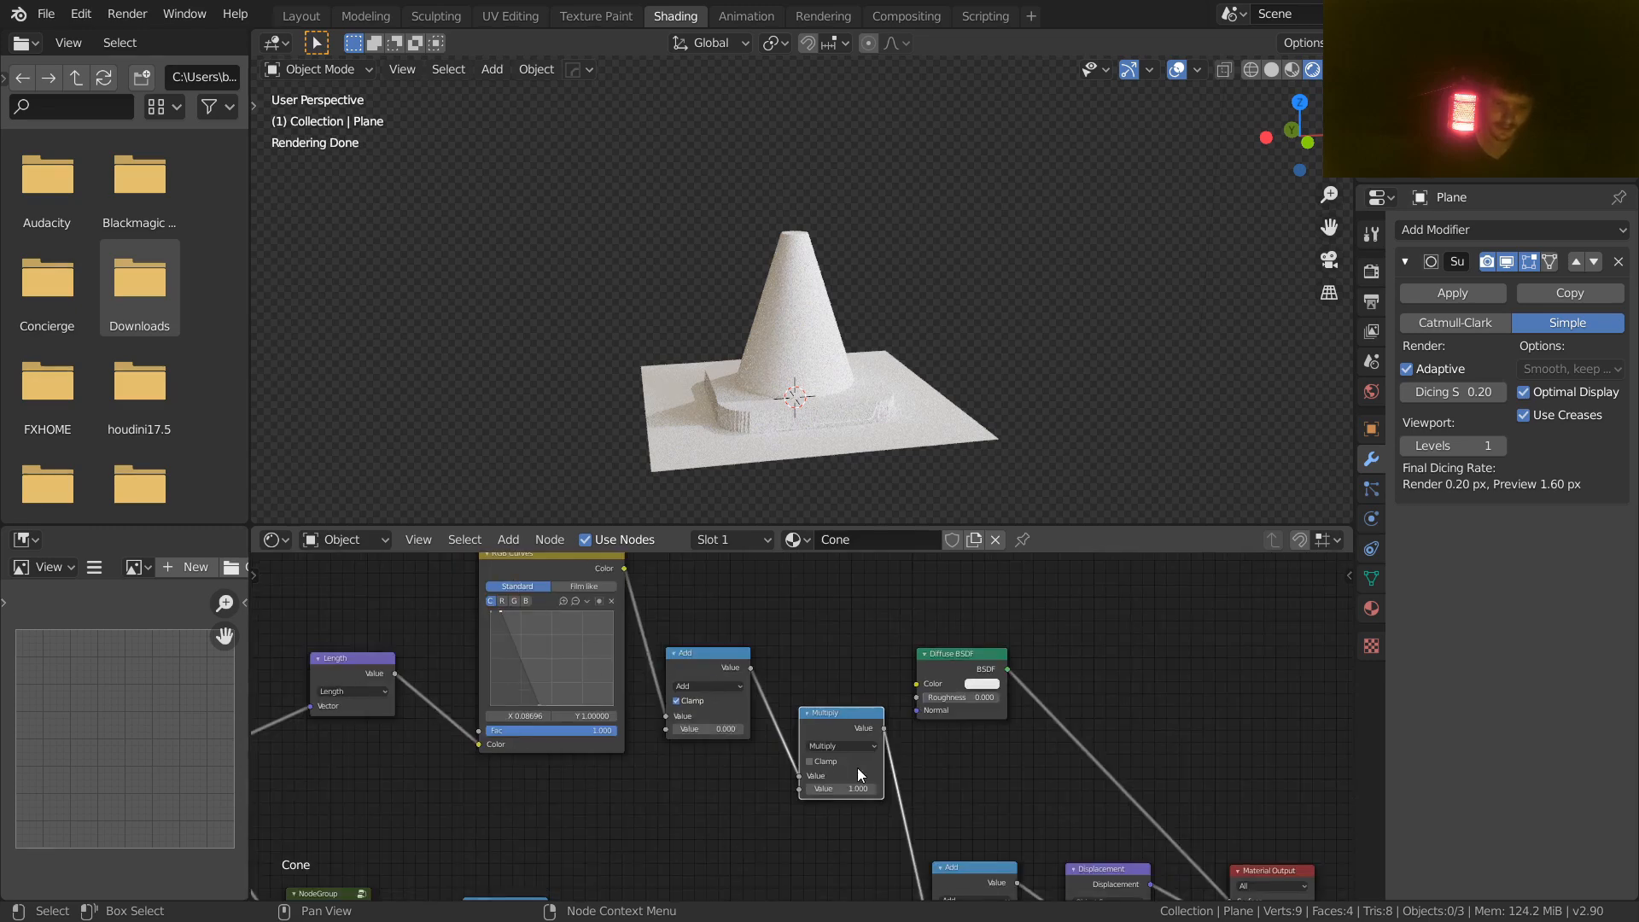
pyautogui.moveTo(857, 766); pyautogui.dragTo(780, 648, button='middle')
pyautogui.scroll(2, 868, 656)
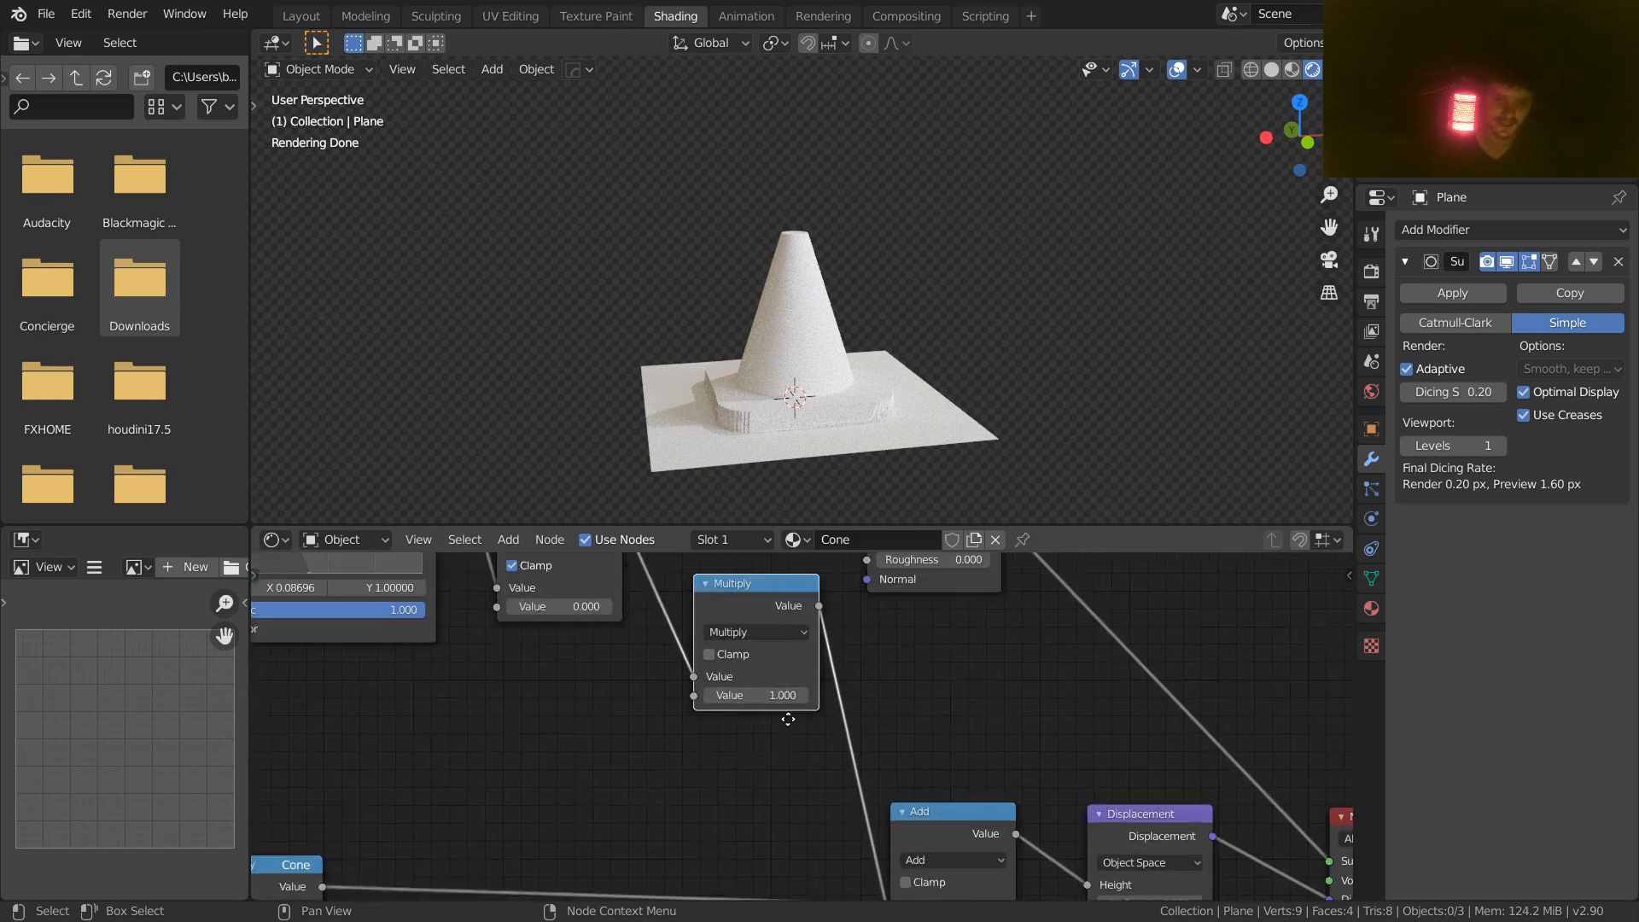
pyautogui.moveTo(778, 712); pyautogui.dragTo(854, 711)
pyautogui.hotkey('ctrl', 'z')
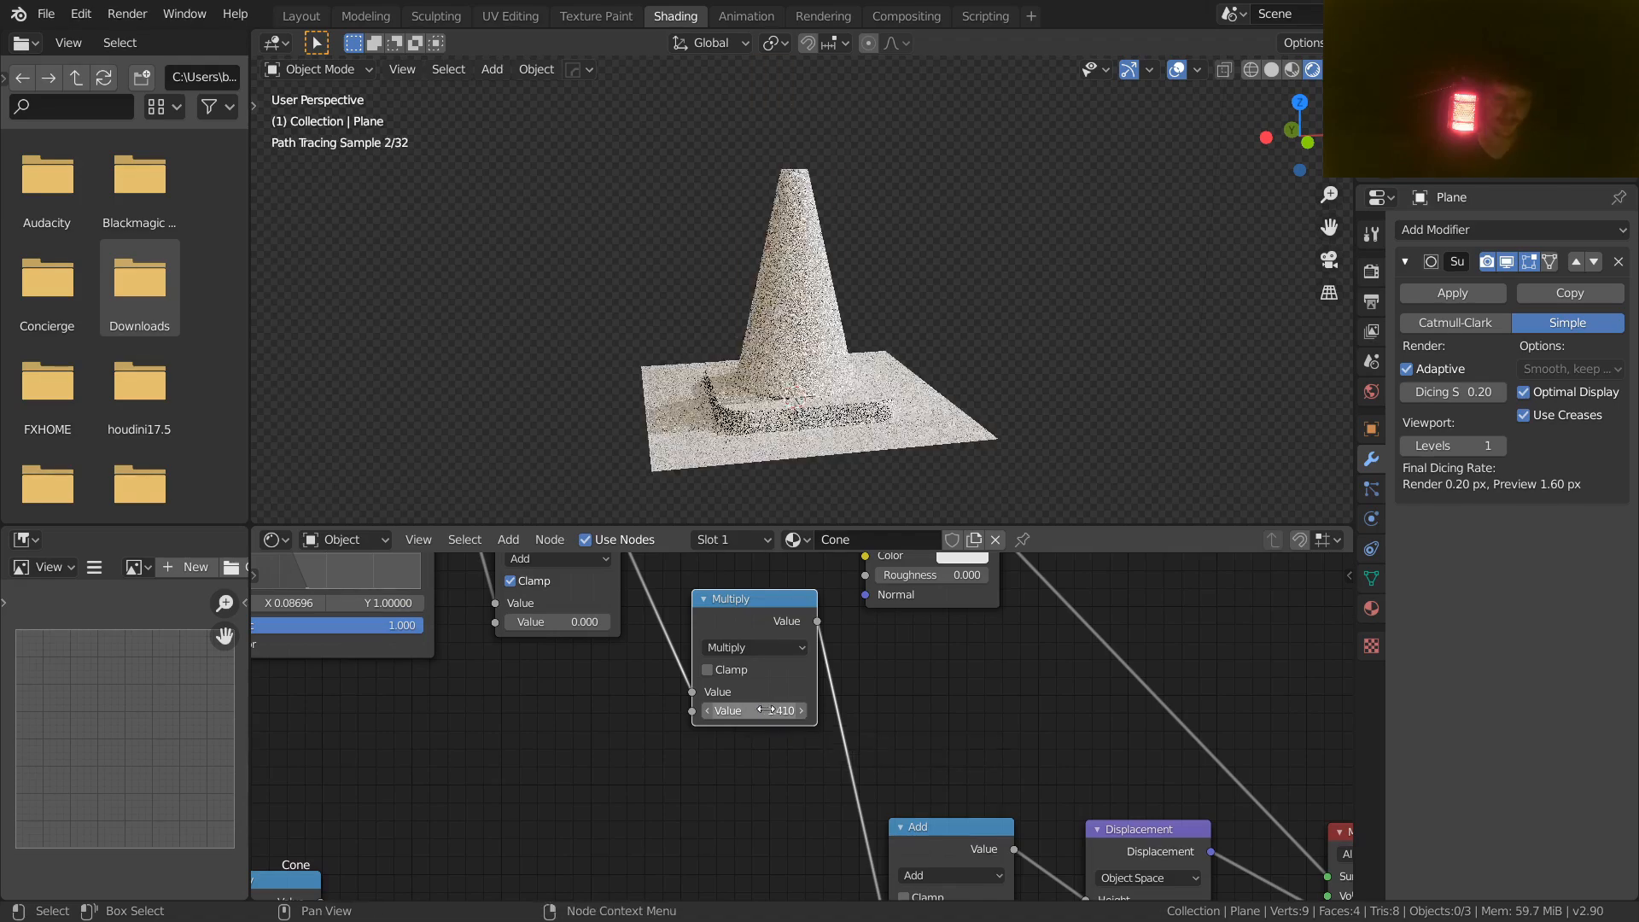
pyautogui.click(1307, 143)
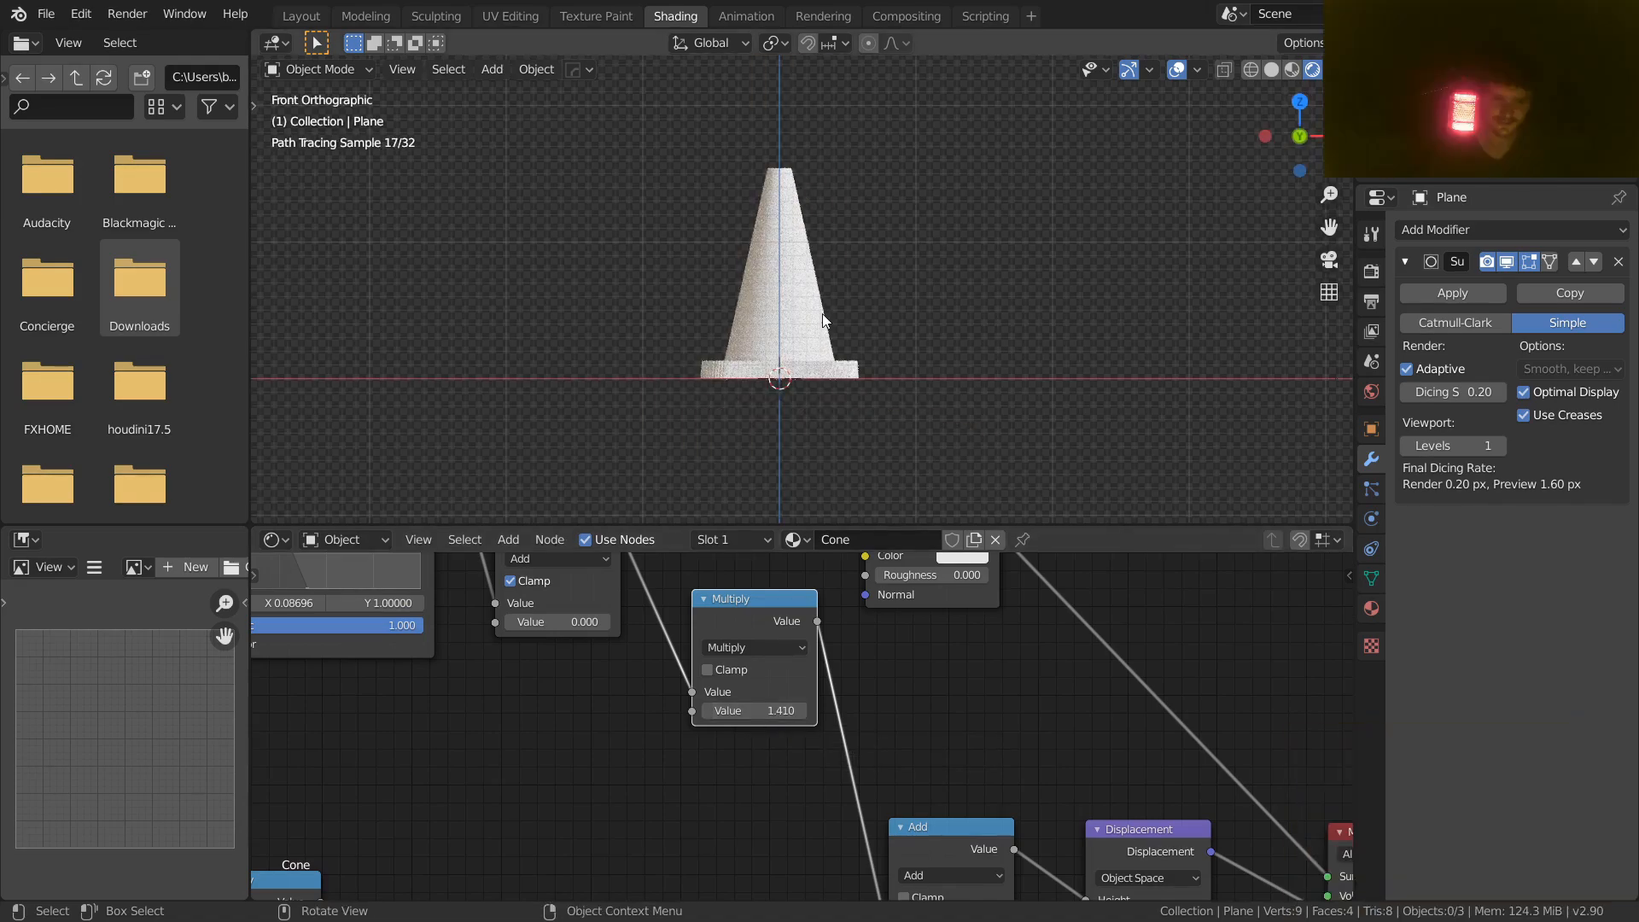
# Step: Add a Value node and connect it to the second input of the cone's Multiply node
pyautogui.moveTo(644, 670); pyautogui.dragTo(782, 648, button='middle')
pyautogui.hotkey('shift', 'a')
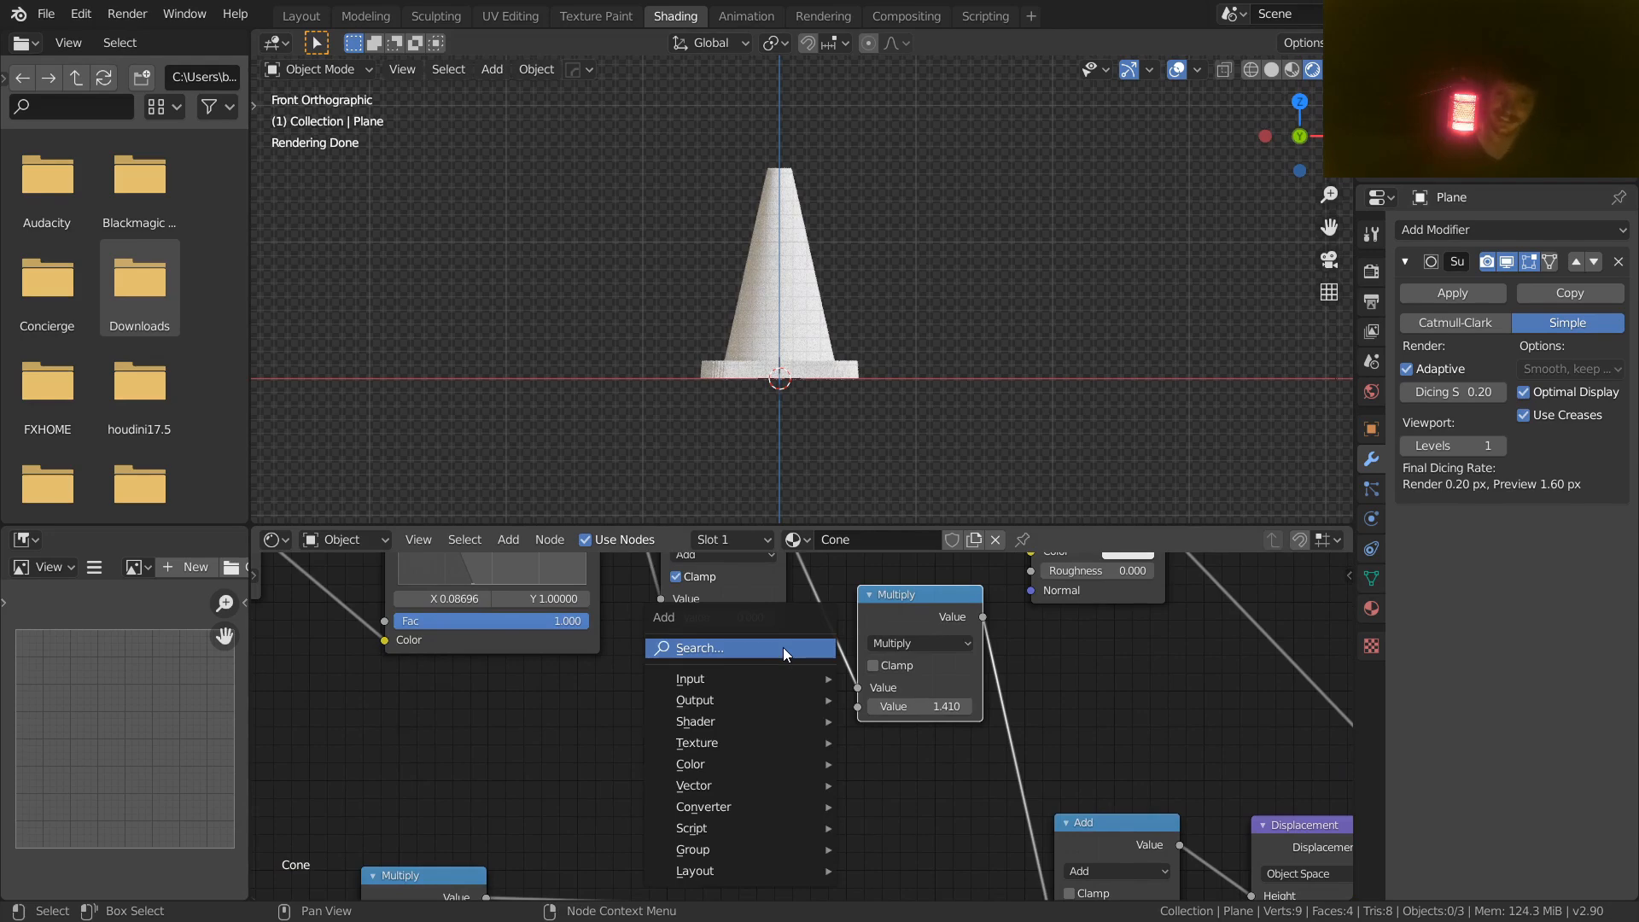
pyautogui.click(782, 647)
pyautogui.write('val')
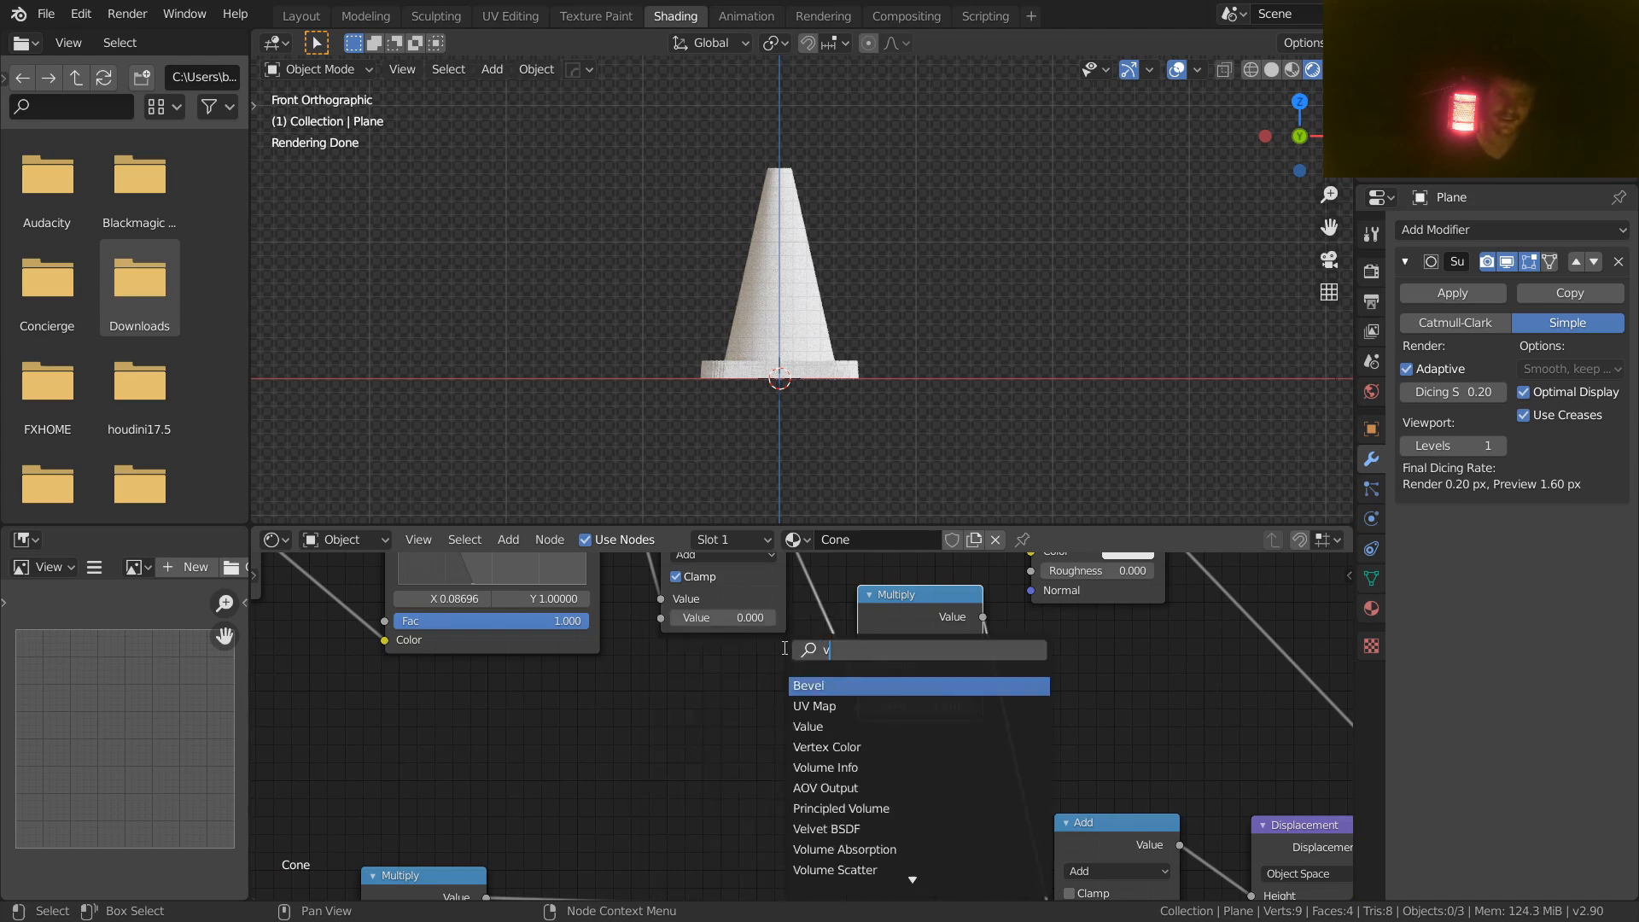
pyautogui.press('Return')
pyautogui.click(611, 674)
pyautogui.moveTo(737, 706); pyautogui.dragTo(858, 710)
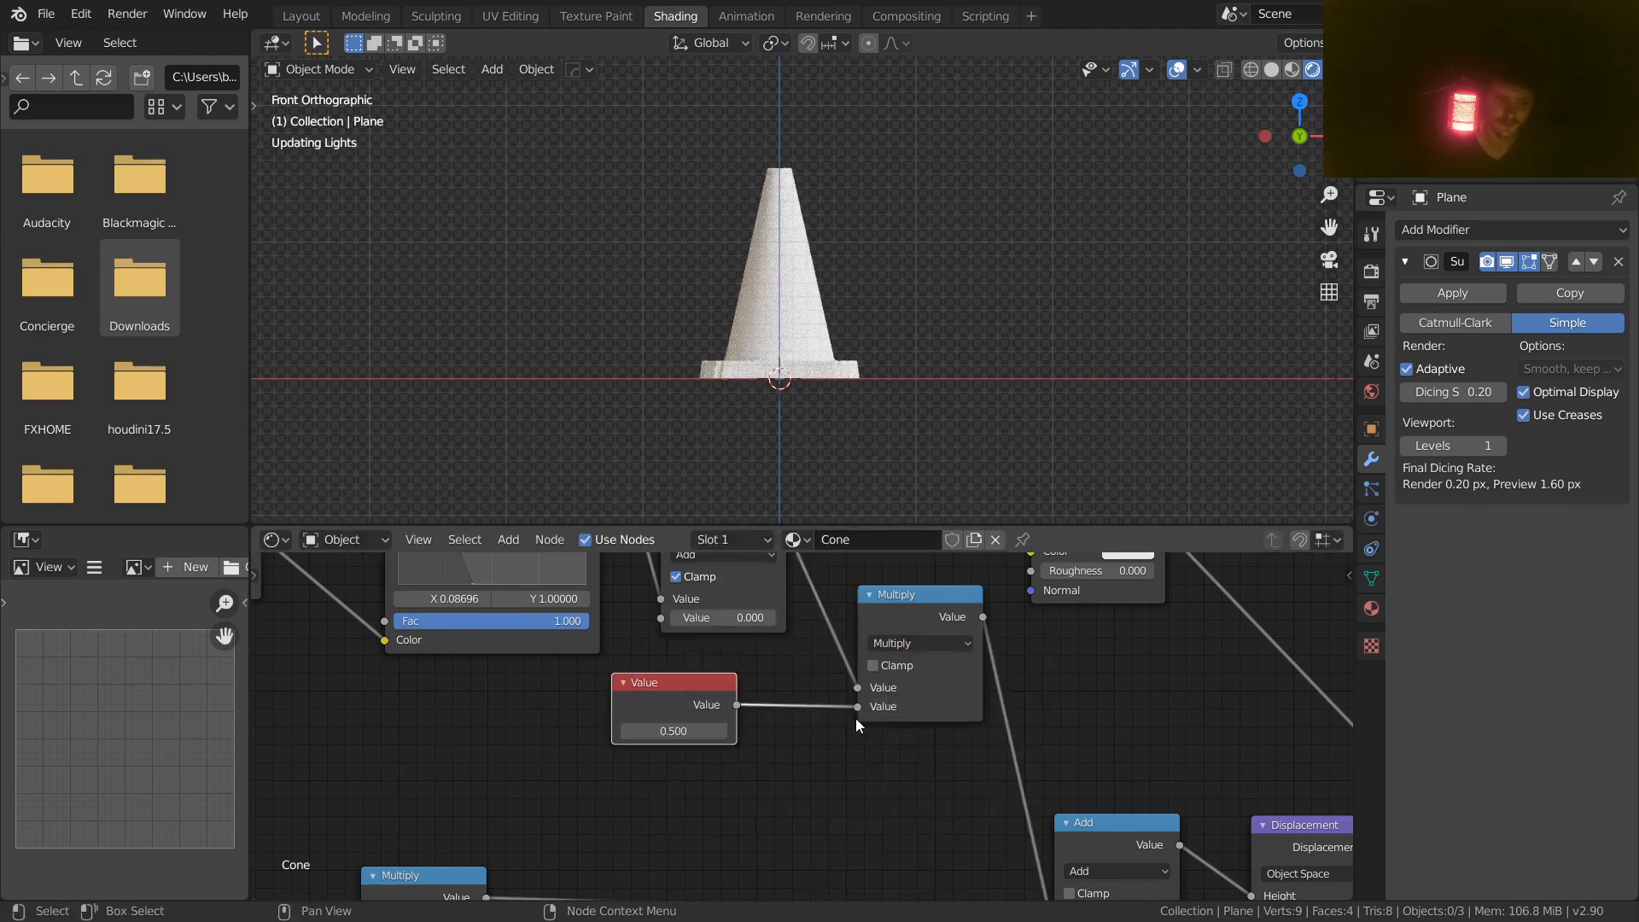
# Step: Place the new Value node directly above the rounding node, alongside the other parameter inputs
pyautogui.scroll(-6, 841, 719)
pyautogui.moveTo(734, 696); pyautogui.dragTo(975, 663, button='middle')
pyautogui.moveTo(974, 662); pyautogui.dragTo(525, 745)
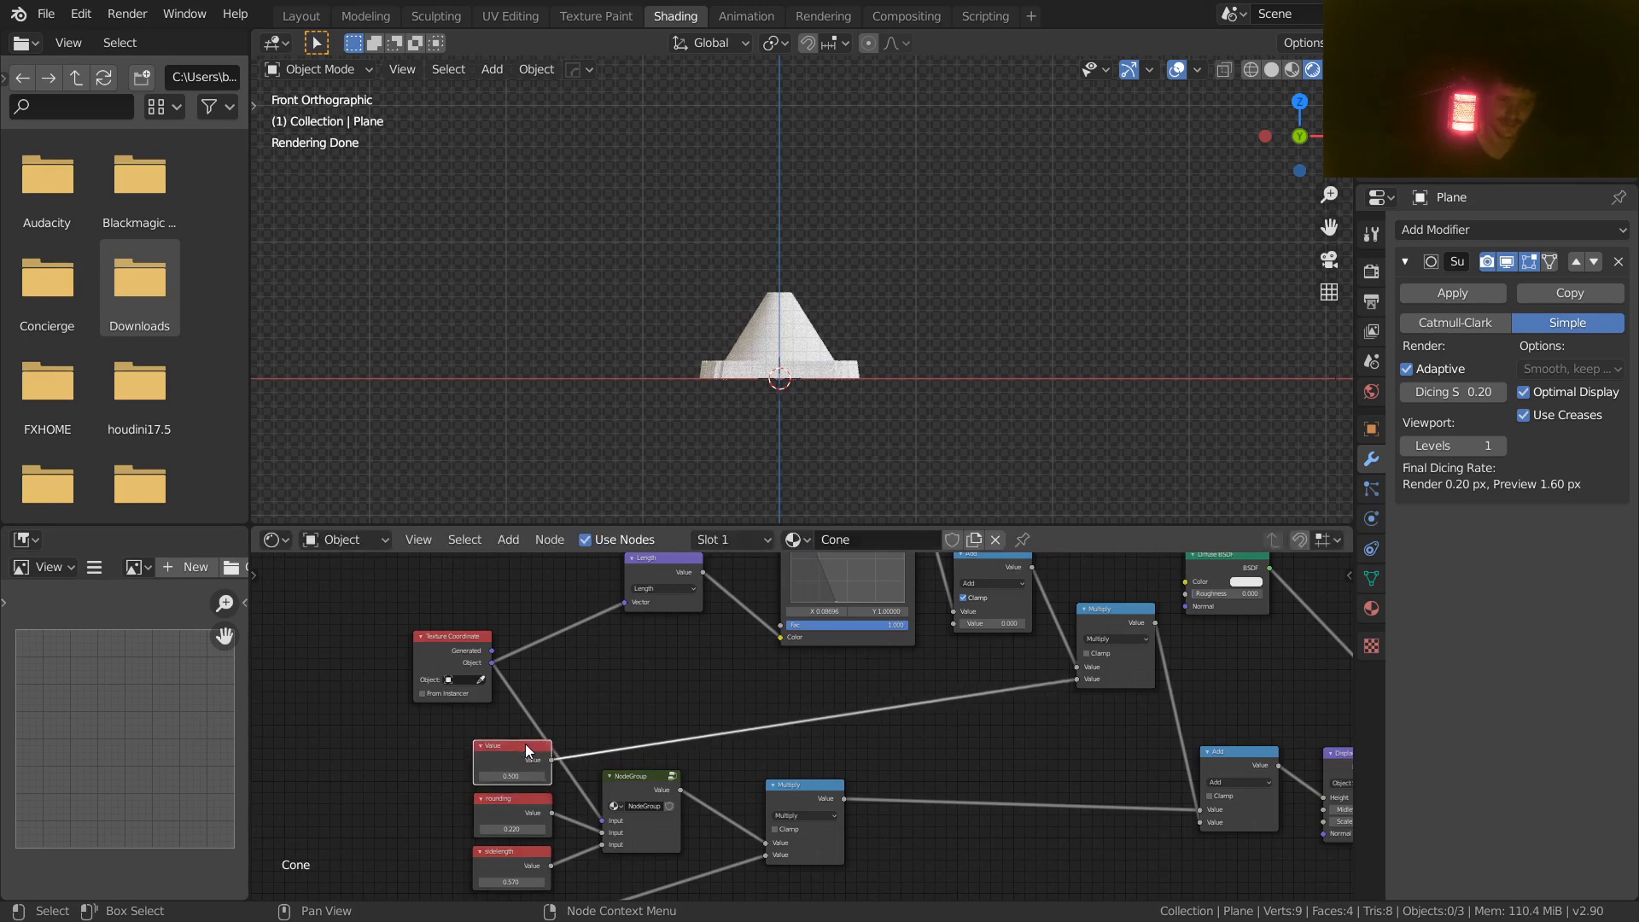
# Step: Name and label the new Value node "coneheight" and set its value to 1.4
pyautogui.scroll(-2, 547, 726)
pyautogui.scroll(3, 613, 668)
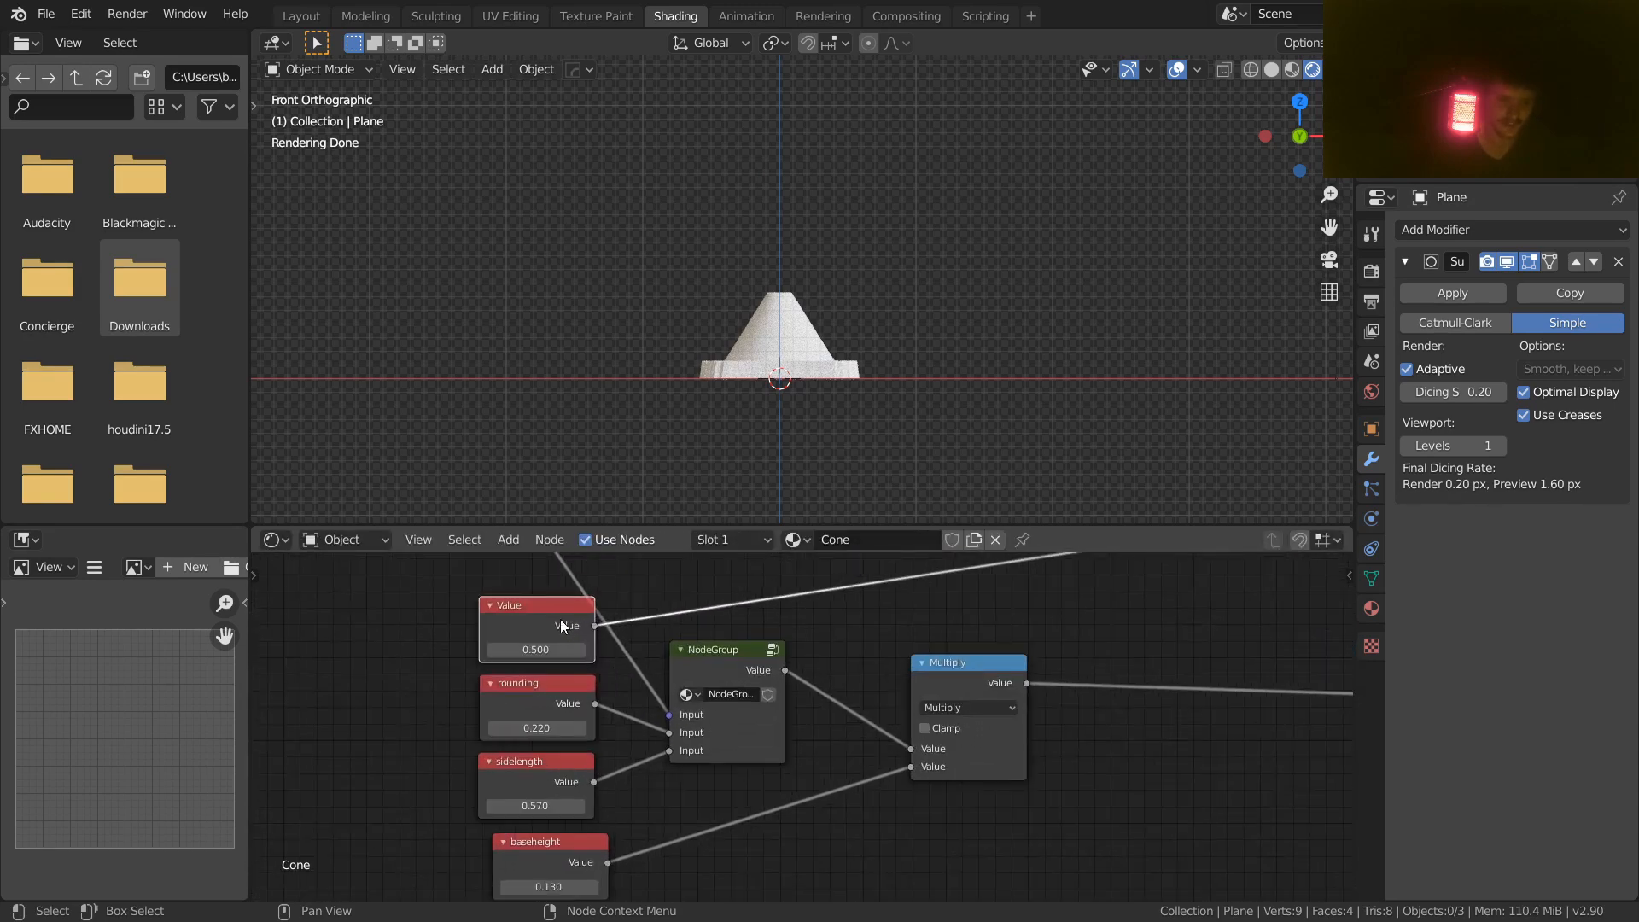
pyautogui.press('n')
pyautogui.click(1239, 632)
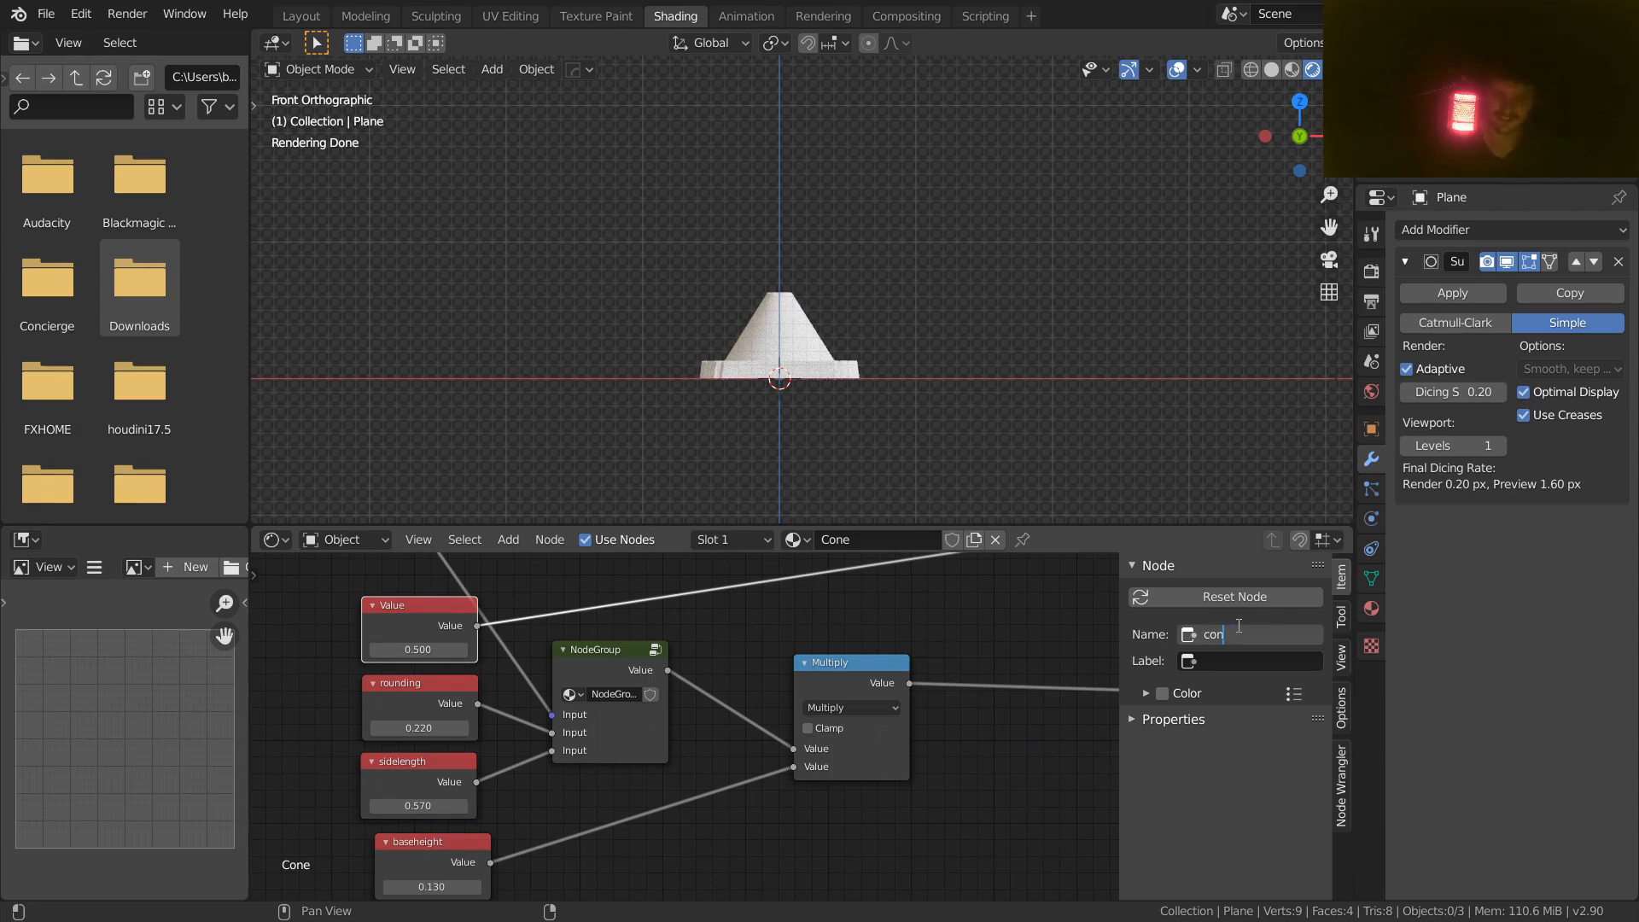
pyautogui.write('coneheight')
pyautogui.press('Return')
pyautogui.write('coneheight')
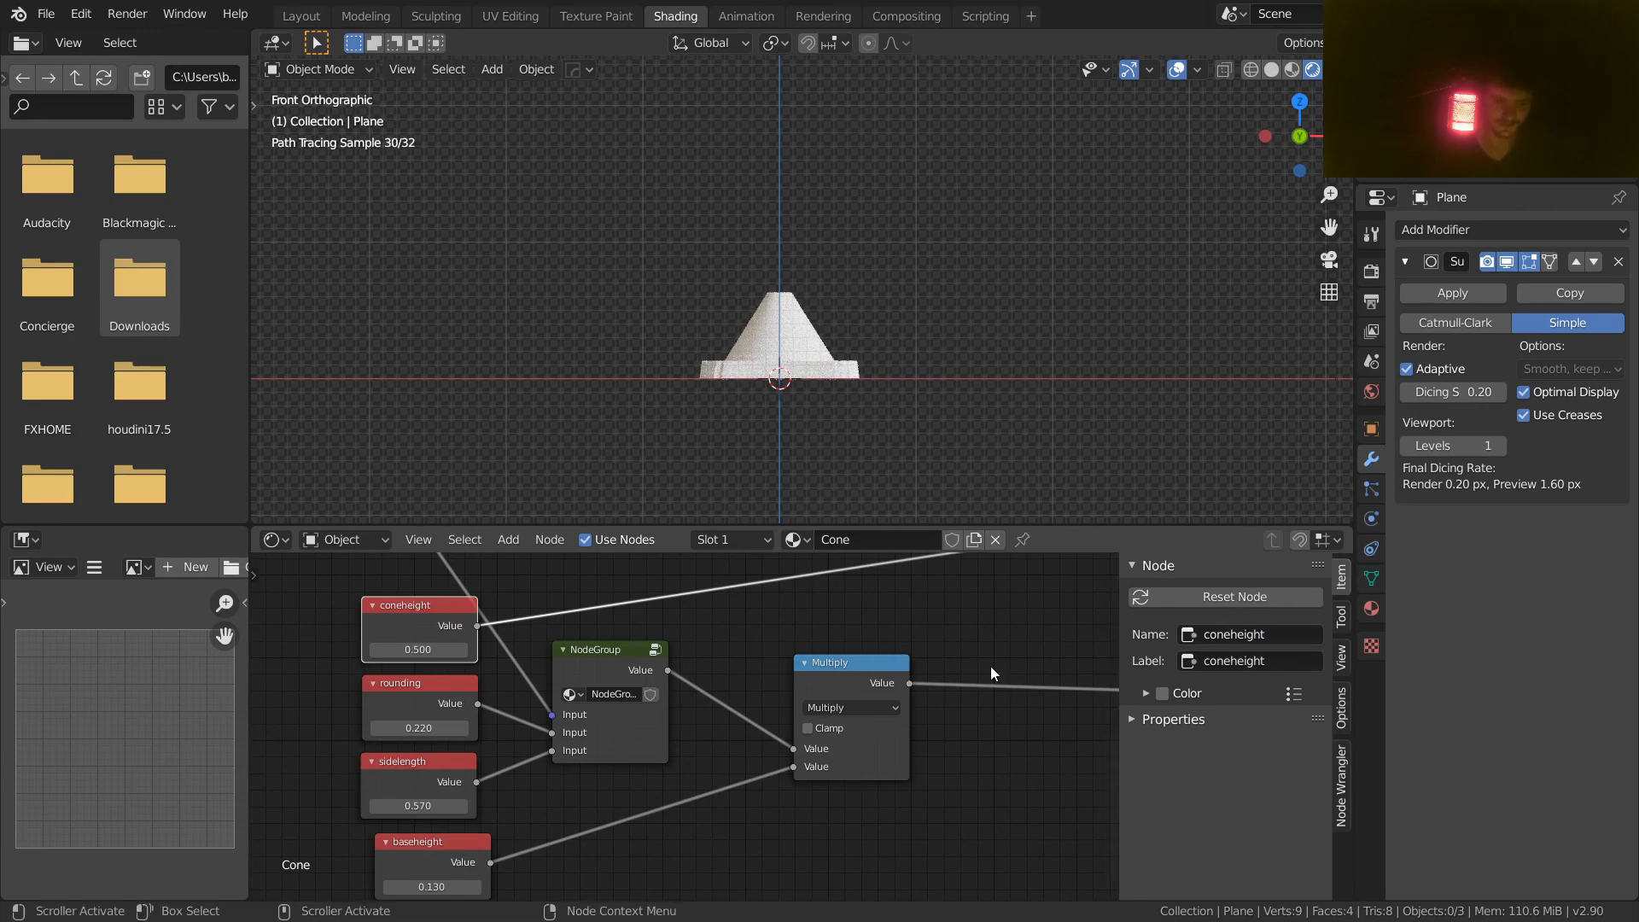
pyautogui.moveTo(423, 627); pyautogui.dragTo(684, 691, button='middle')
pyautogui.moveTo(680, 713); pyautogui.dragTo(690, 713)
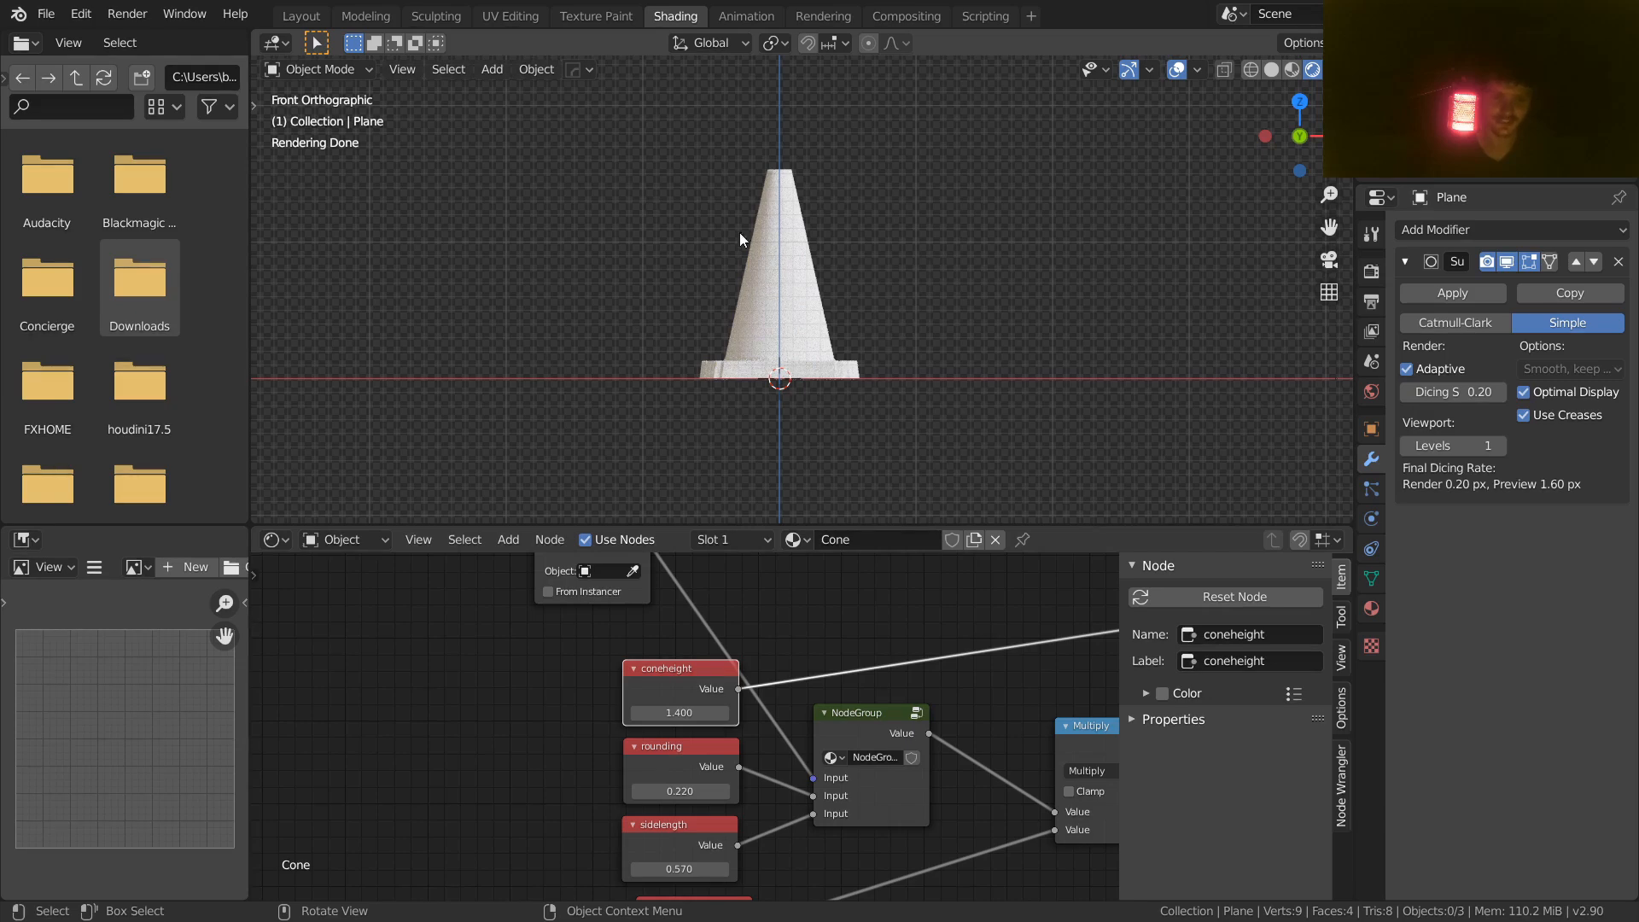
pyautogui.scroll(-7, 729, 675)
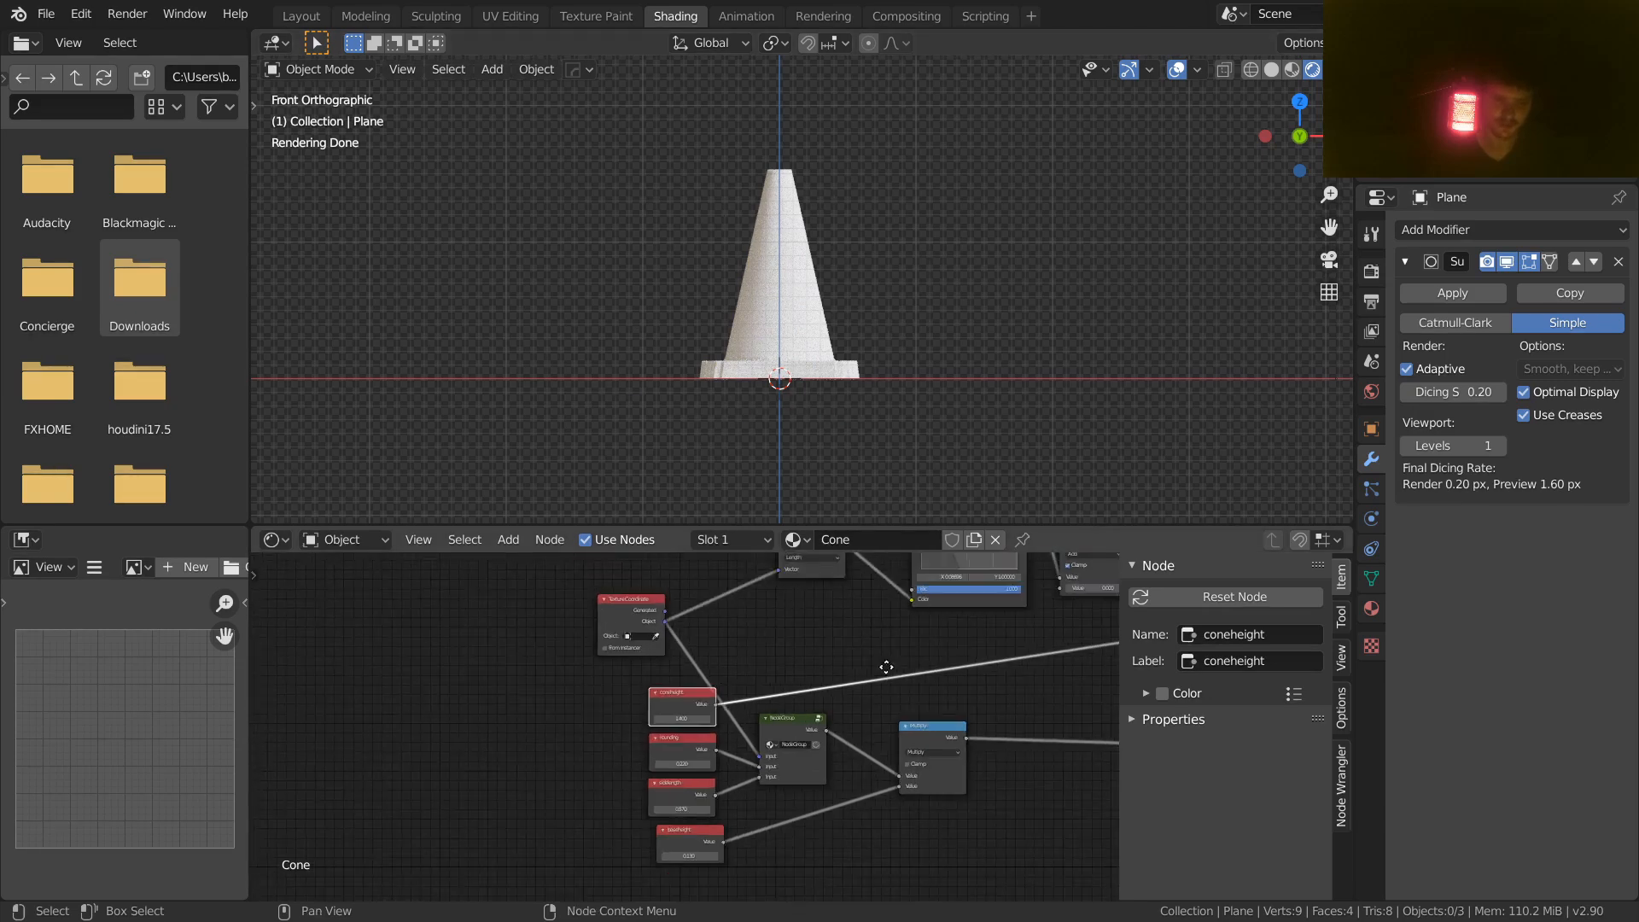
pyautogui.moveTo(886, 666); pyautogui.dragTo(566, 786, button='middle')
pyautogui.scroll(5, 622, 632)
pyautogui.moveTo(624, 637); pyautogui.dragTo(704, 731, button='middle')
pyautogui.scroll(4, 704, 731)
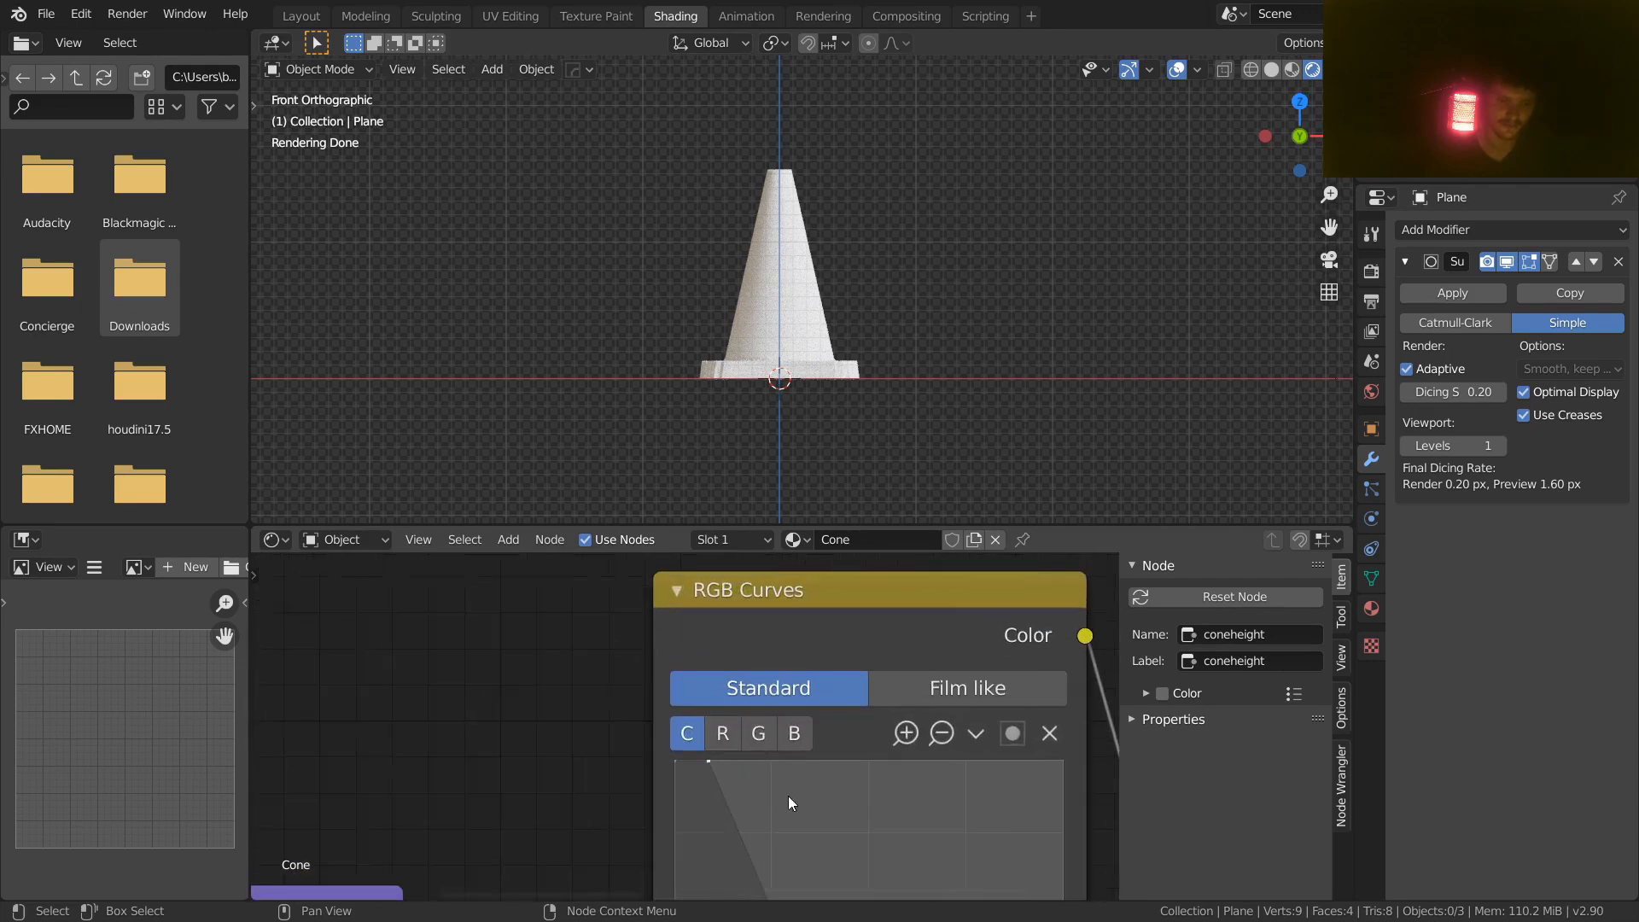
pyautogui.scroll(-3, 709, 760)
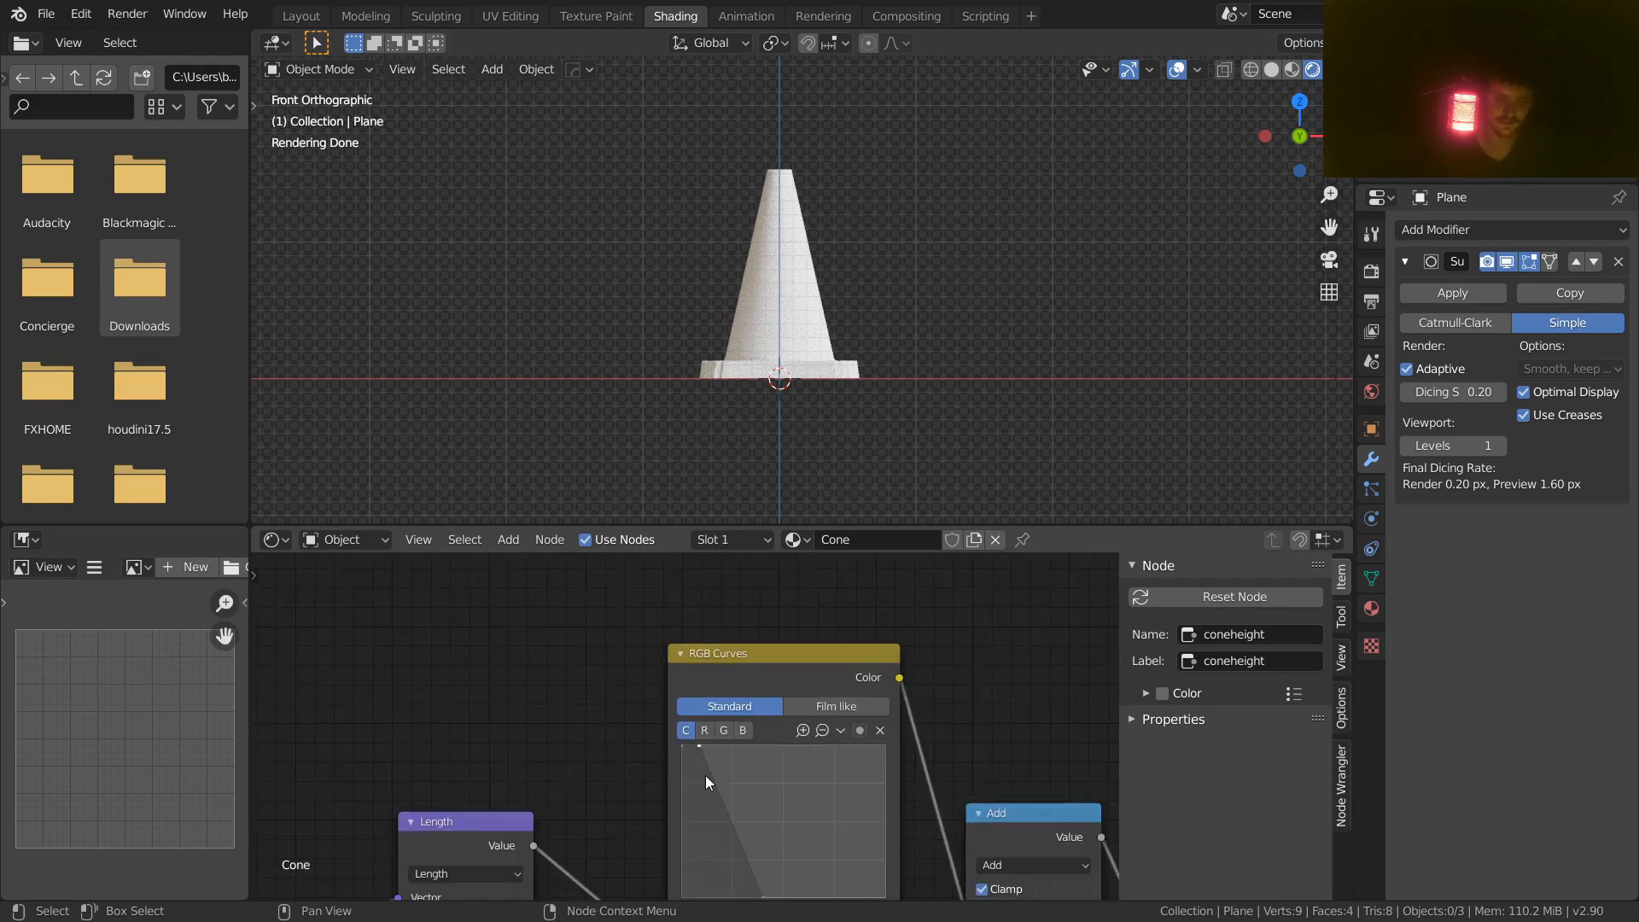
pyautogui.hotkey('shift', 'a')
pyautogui.write('v')
pyautogui.press('Return')
pyautogui.click(564, 688)
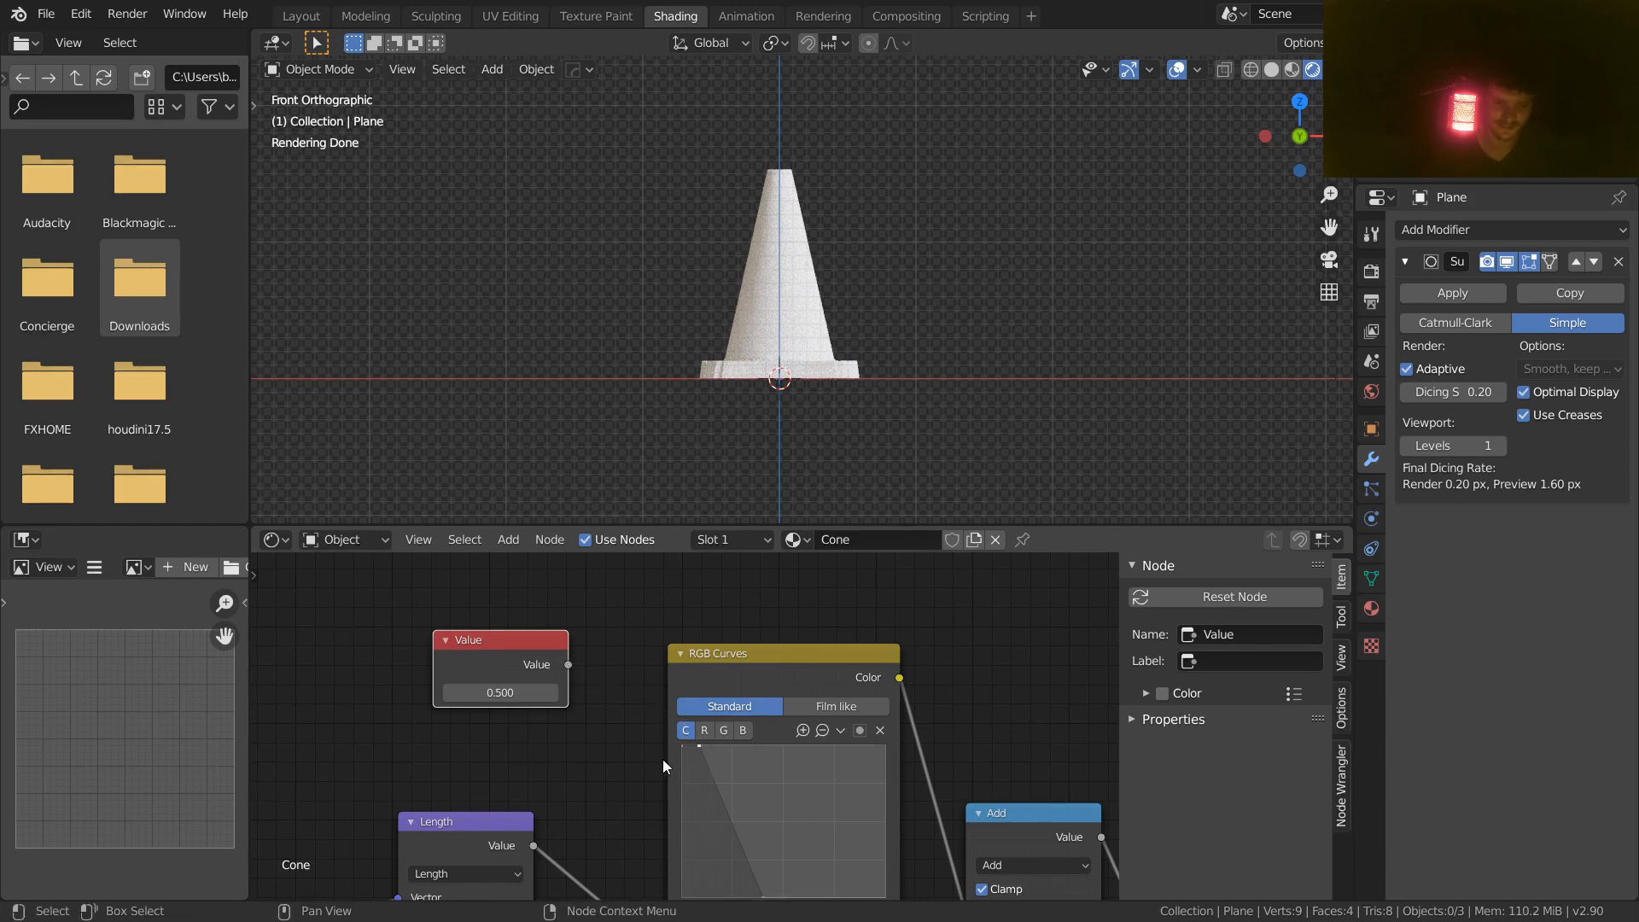
pyautogui.press('x')
pyautogui.scroll(-2, 751, 769)
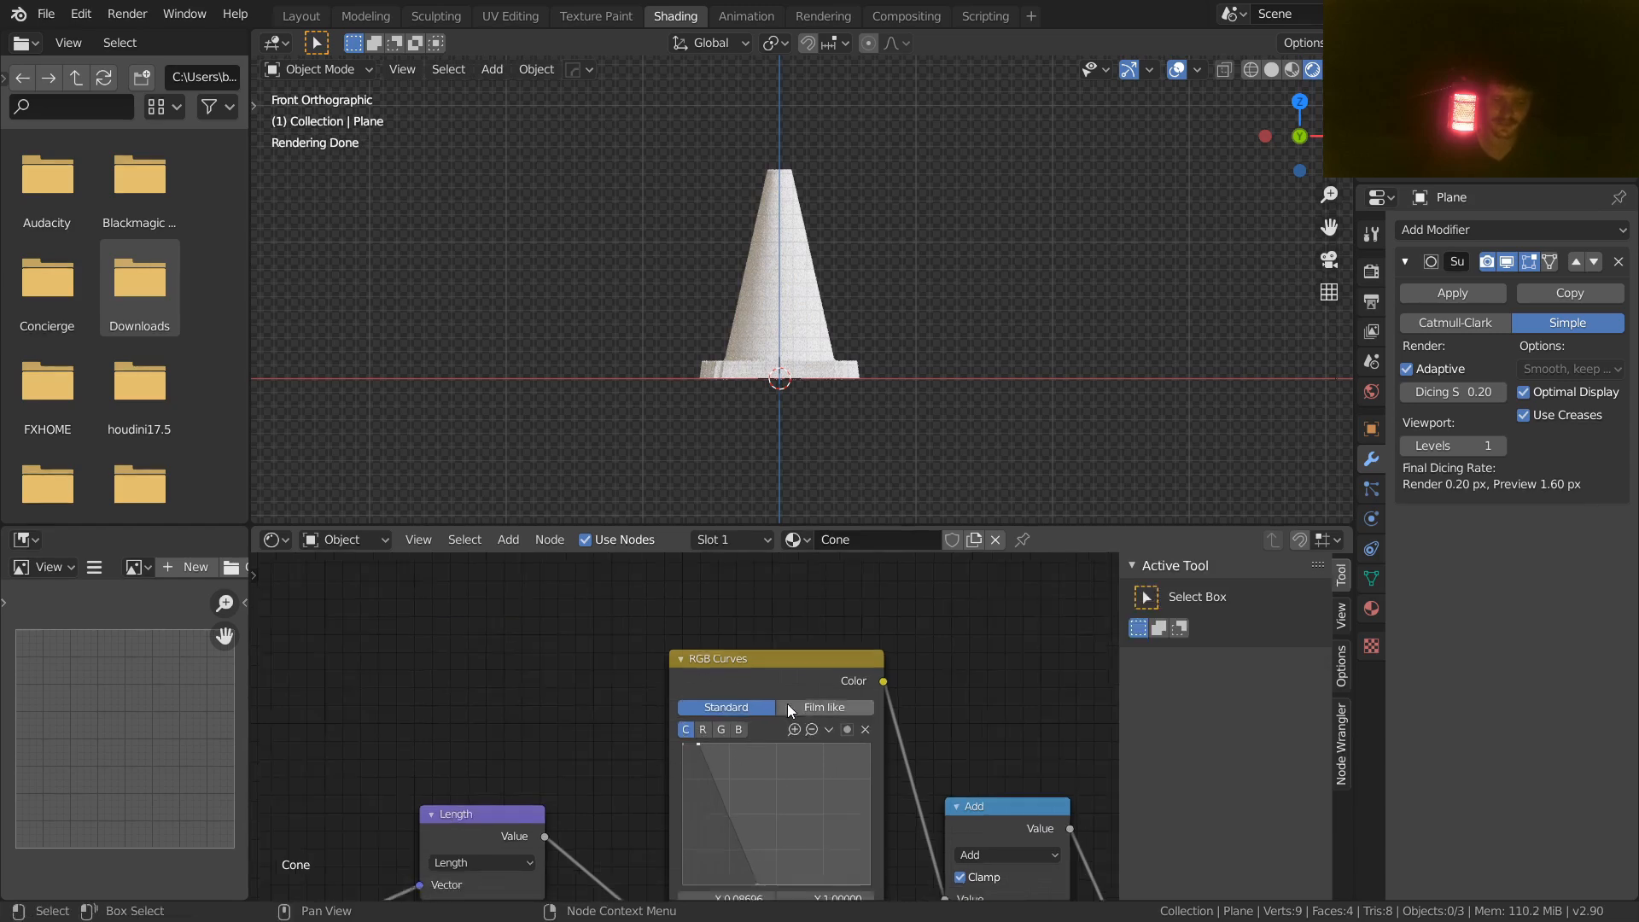
# Step: Try widening the cone's flat top by moving the RGB Curves' upper point to X 0.11232, and undo the move
pyautogui.moveTo(652, 812); pyautogui.dragTo(570, 693, button='middle')
pyautogui.scroll(6, 659, 668)
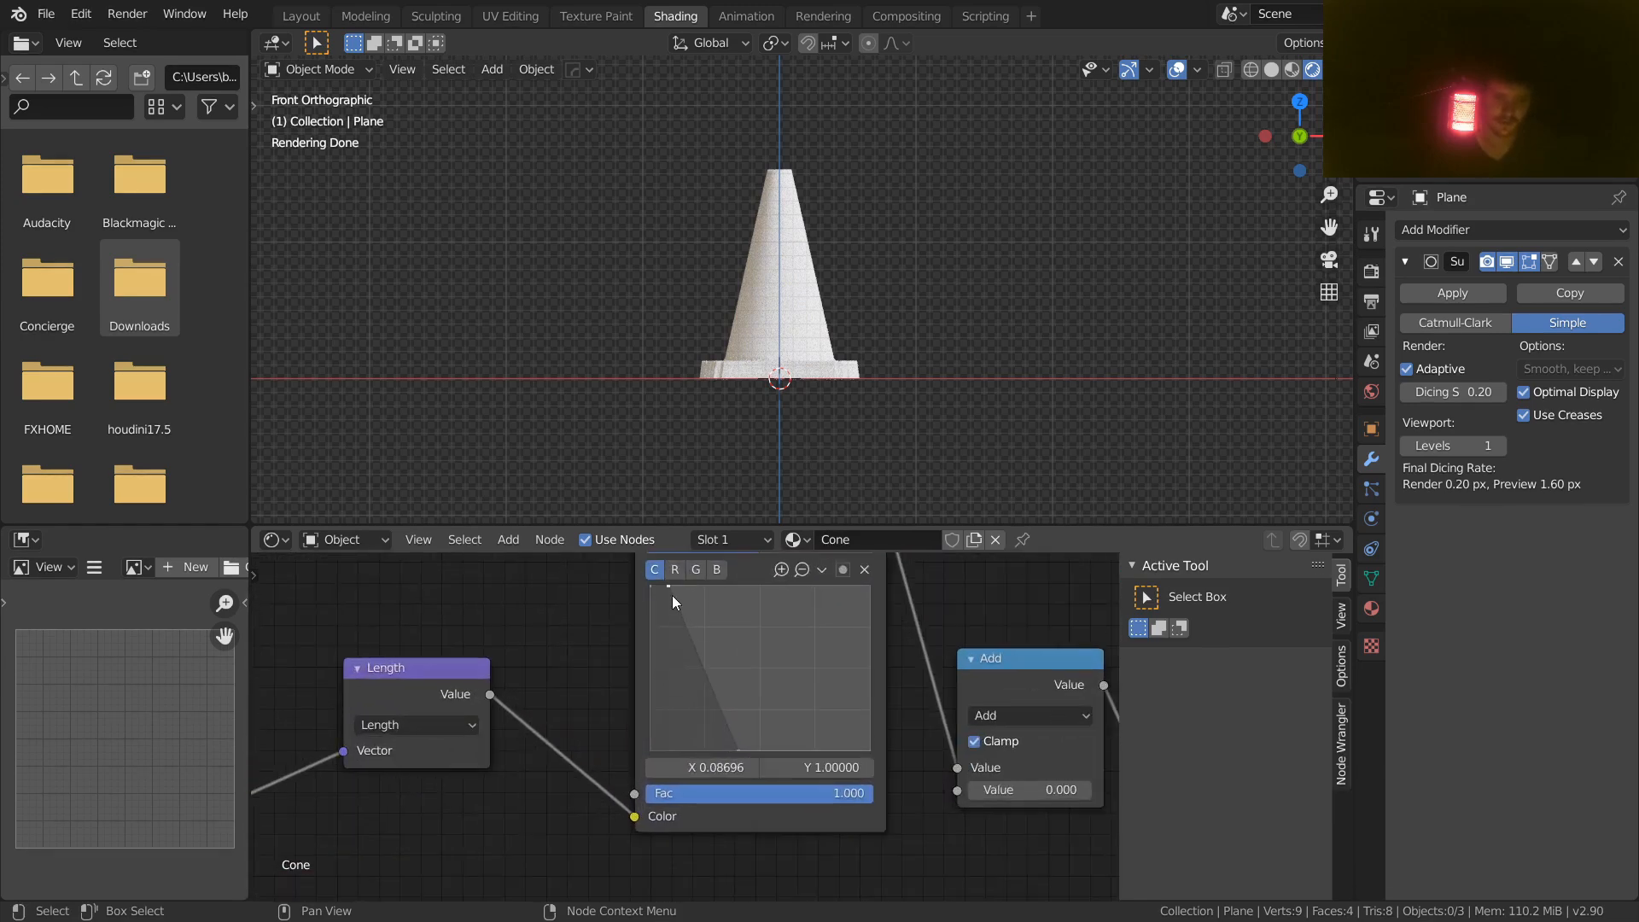
pyautogui.moveTo(669, 587)
pyautogui.mouseDown()
pyautogui.moveTo(691, 587)
pyautogui.moveTo(672, 588)
pyautogui.mouseUp()
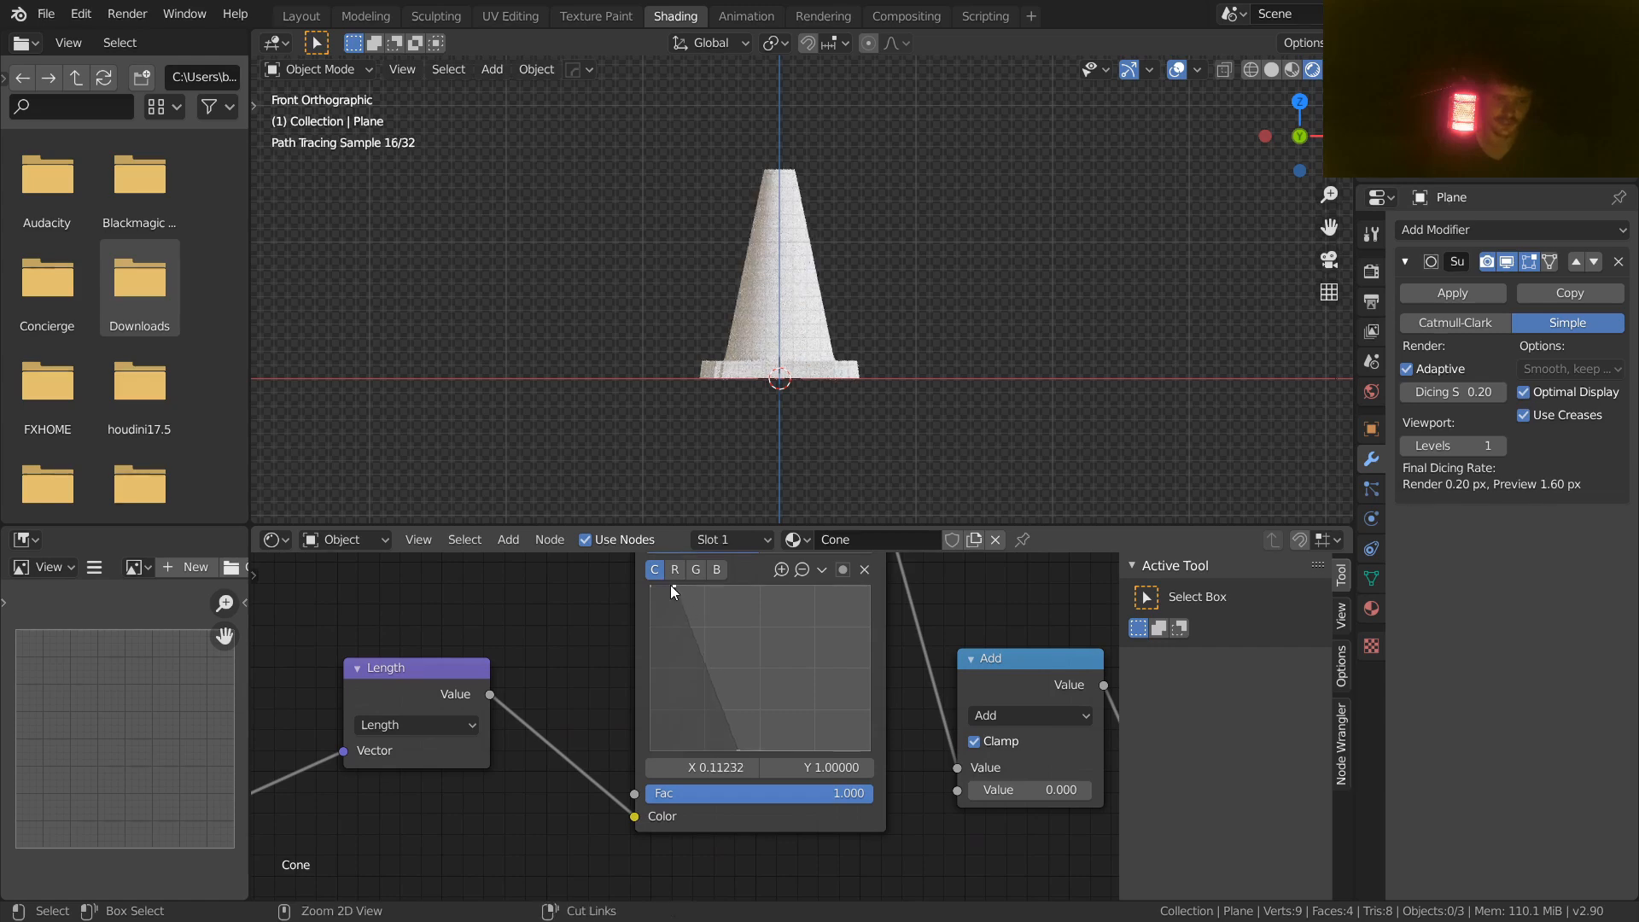
pyautogui.hotkey('ctrl', 'z')
pyautogui.scroll(-6, 531, 661)
pyautogui.hotkey('ctrl', 'z')
# Step: Set the coneheight value to 1.44, inspect the cone in perspective, and save the file
pyautogui.moveTo(374, 754); pyautogui.dragTo(689, 559, button='middle')
pyautogui.scroll(2, 707, 619)
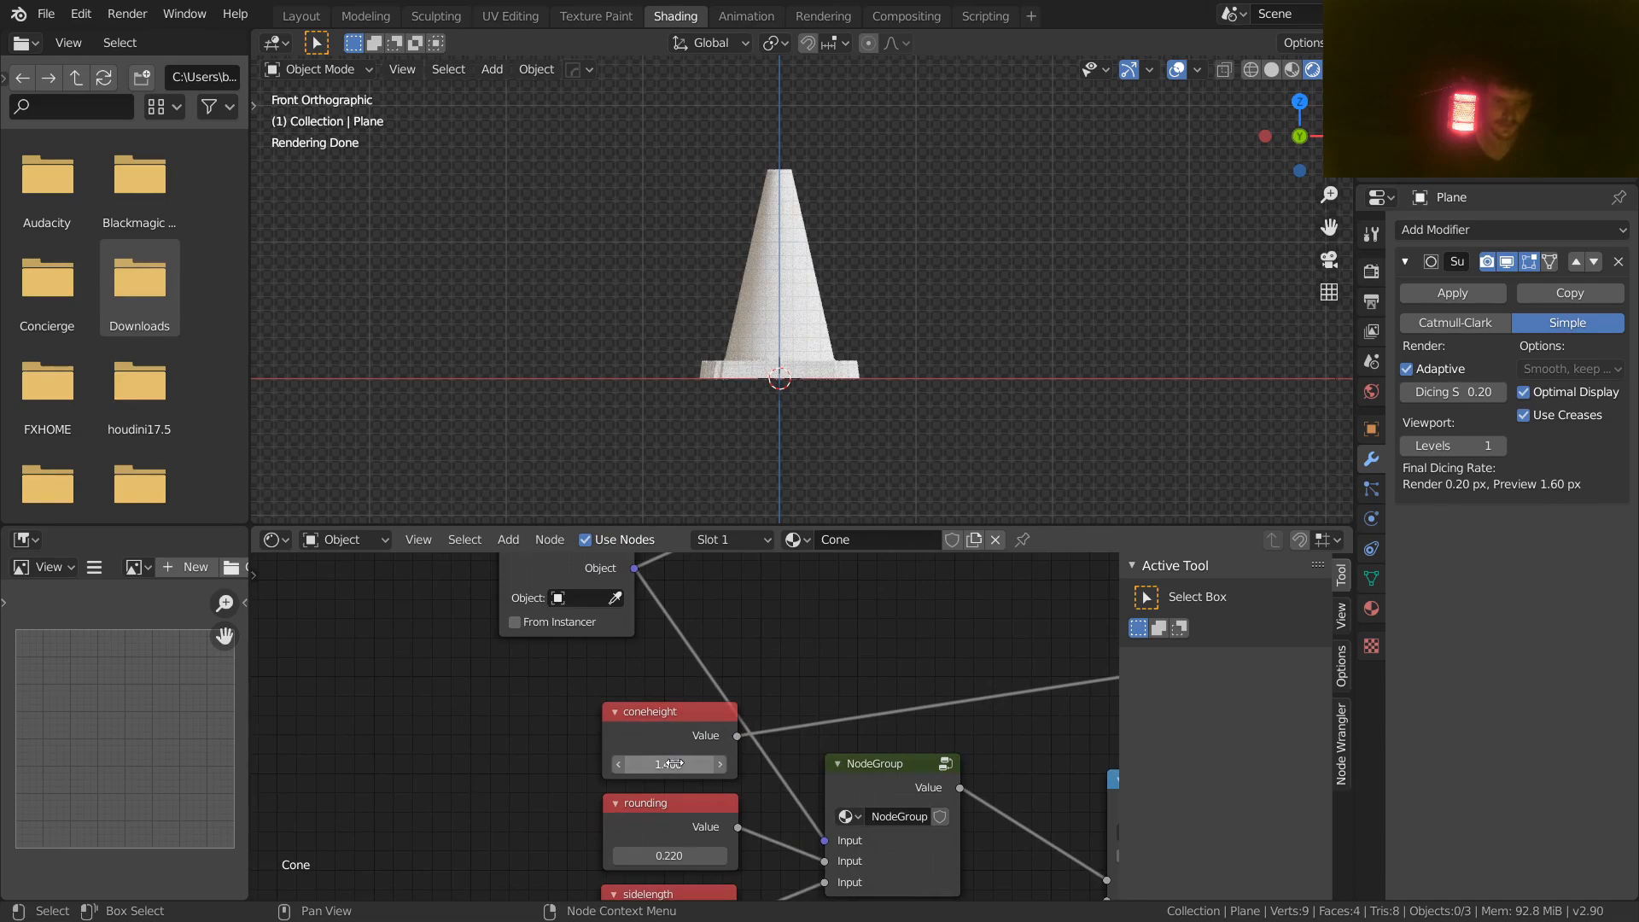
pyautogui.moveTo(674, 763); pyautogui.dragTo(683, 763)
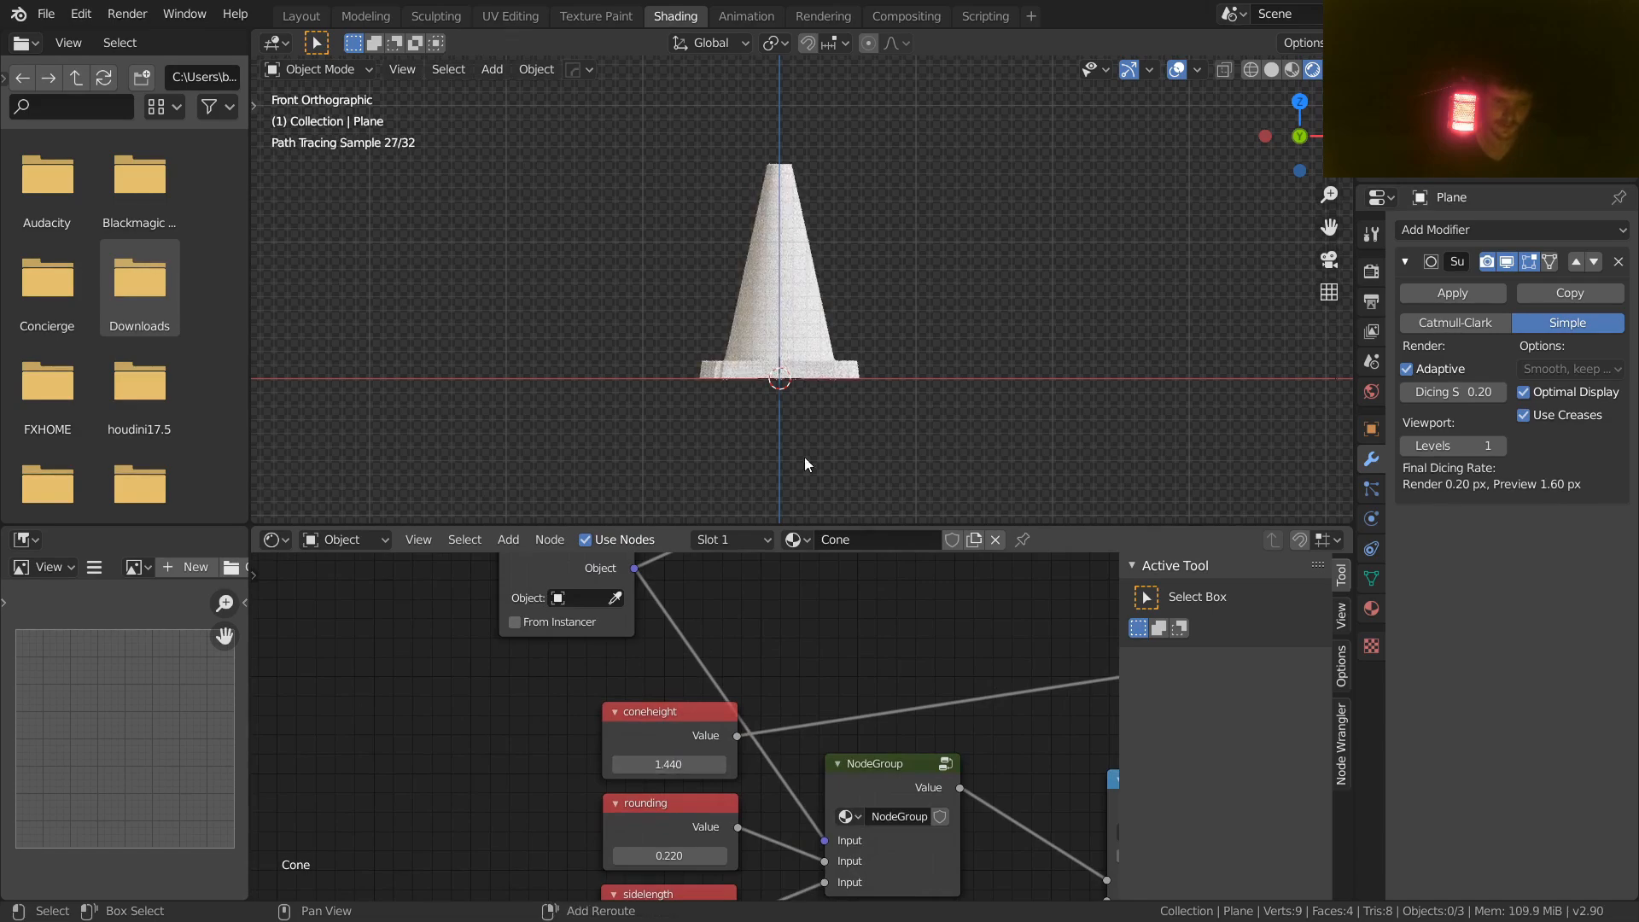
pyautogui.moveTo(806, 463); pyautogui.dragTo(854, 347, button='middle')
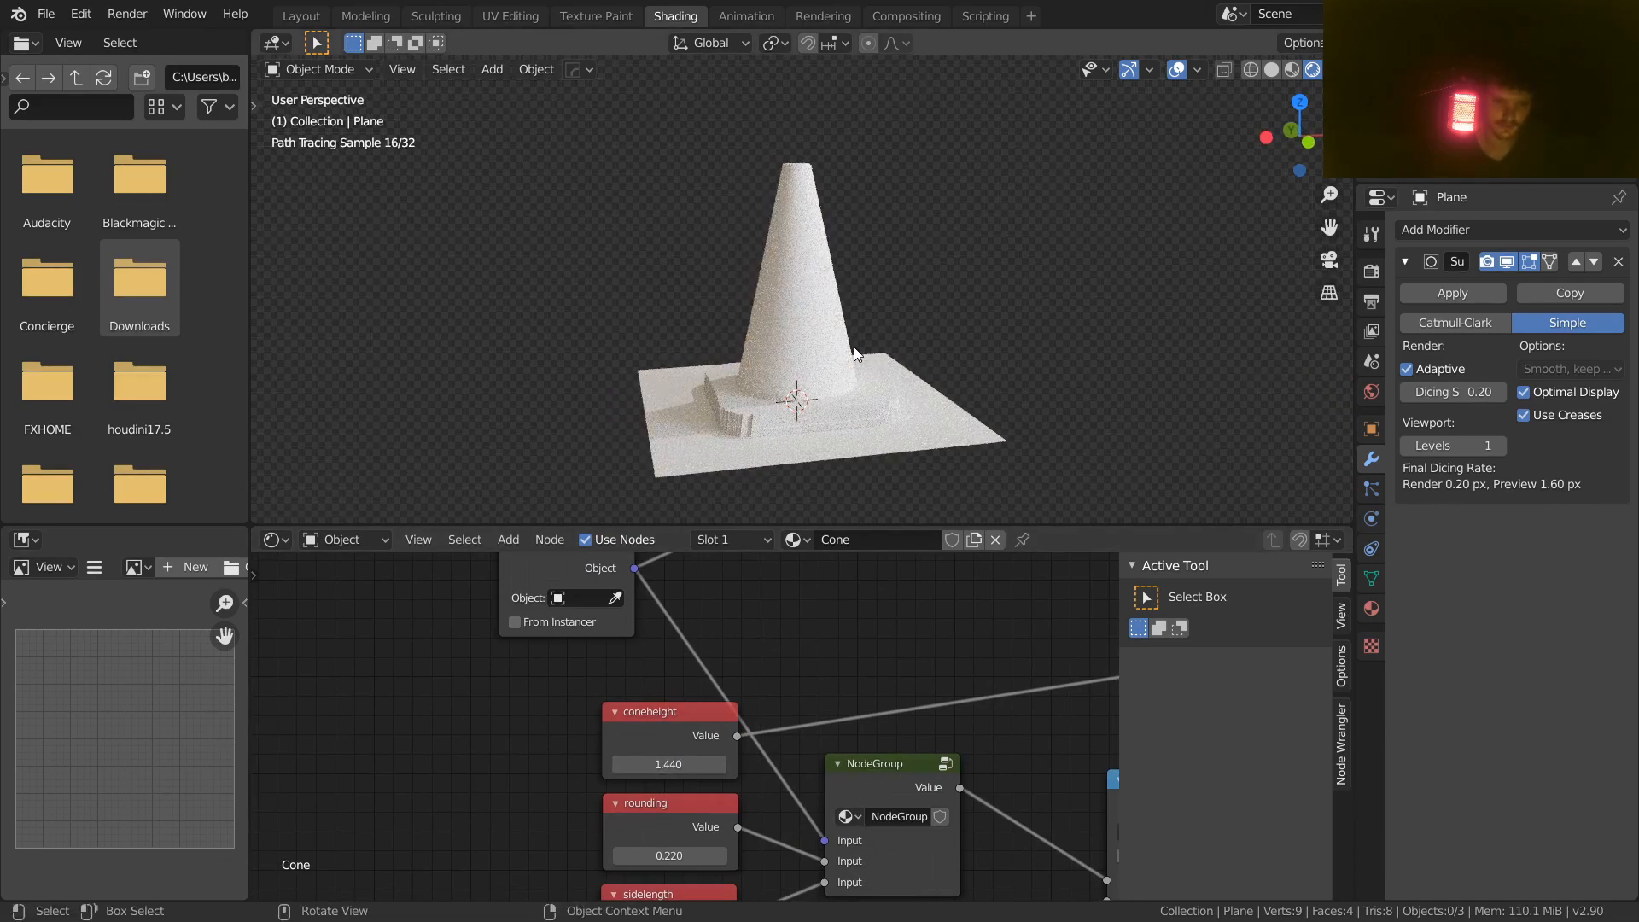
pyautogui.moveTo(771, 499); pyautogui.dragTo(720, 371, button='middle')
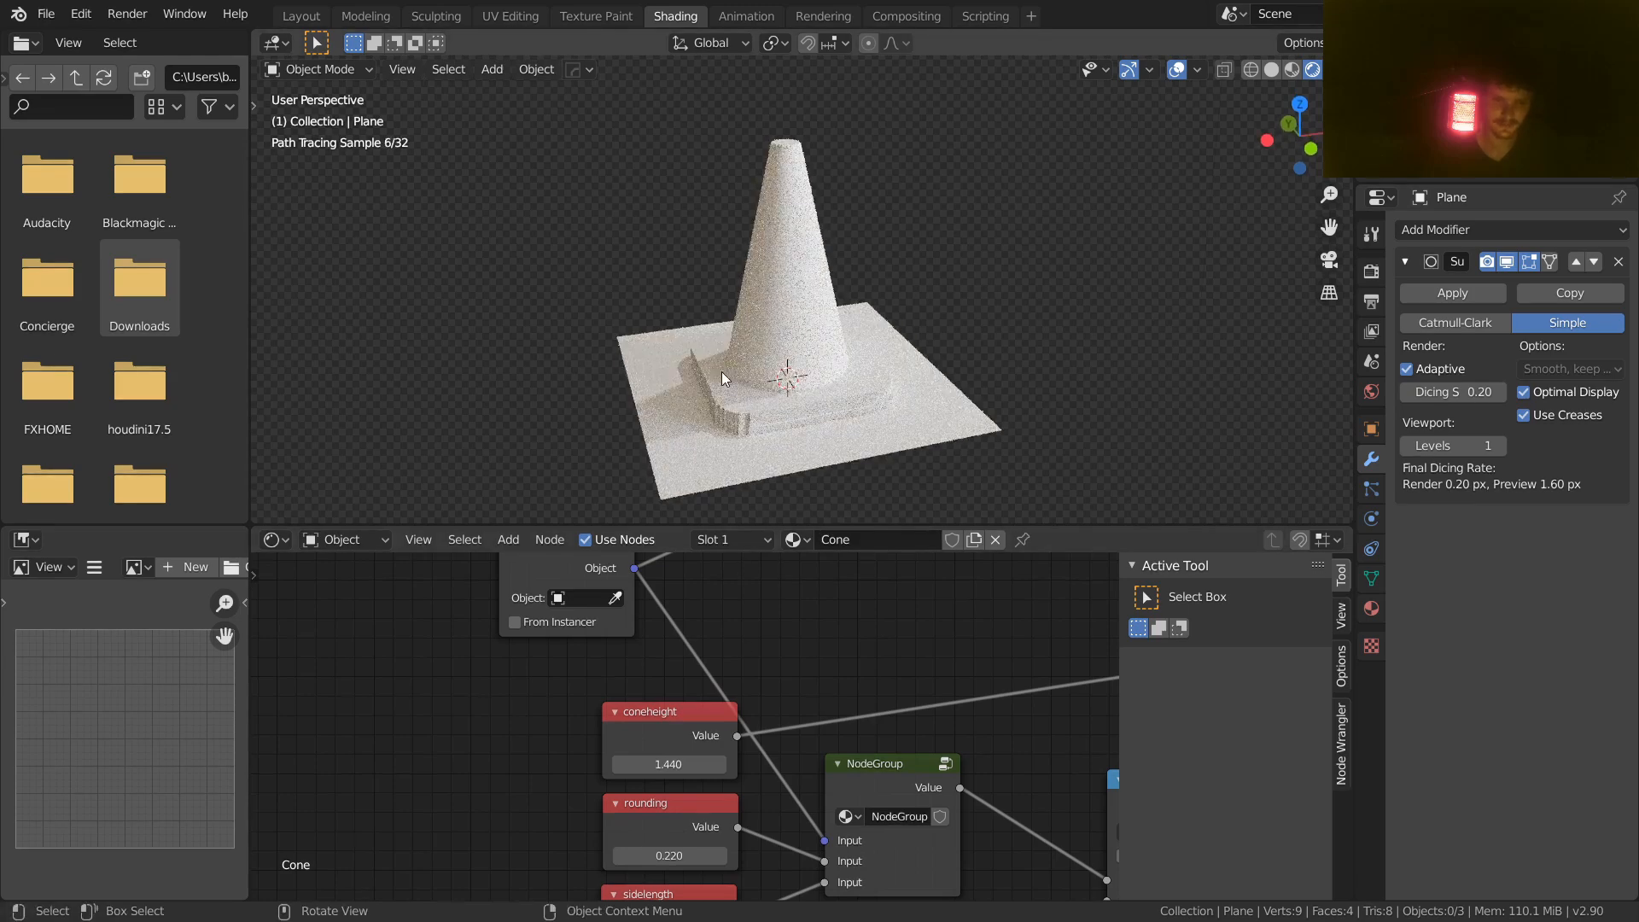
pyautogui.moveTo(926, 621); pyautogui.dragTo(709, 726, button='middle')
pyautogui.scroll(-5, 709, 726)
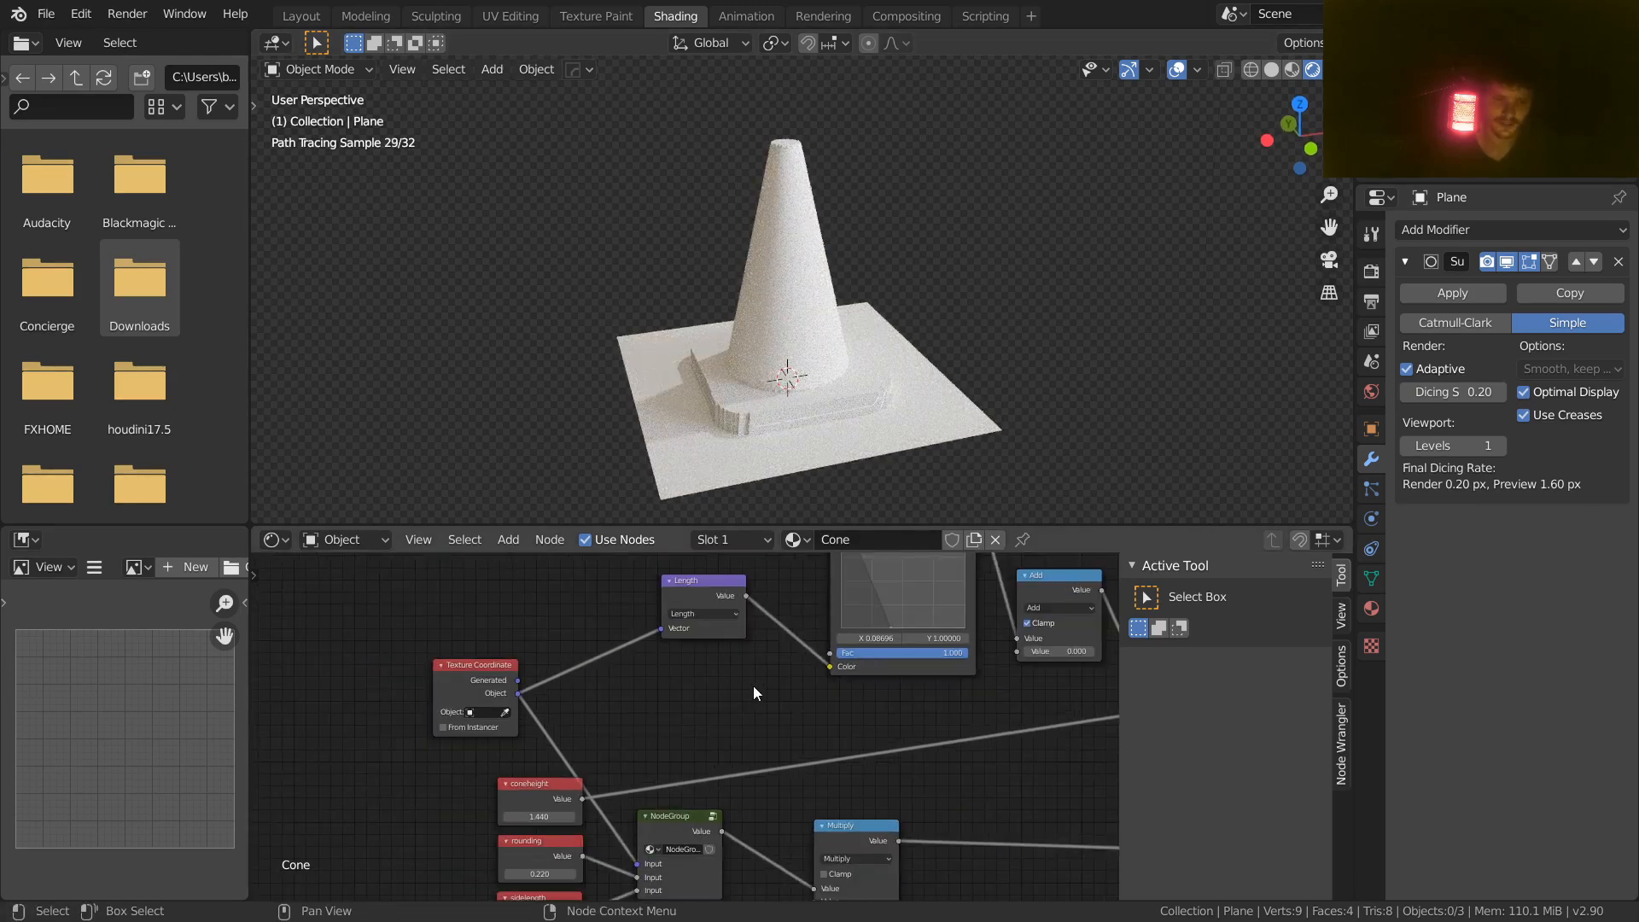
pyautogui.hotkey('ctrl', 's')
# Step: Widen the cone's foot by moving the RGB Curves' lowest point to X 0.48188, Y 0, and save the file
pyautogui.scroll(4, 931, 640)
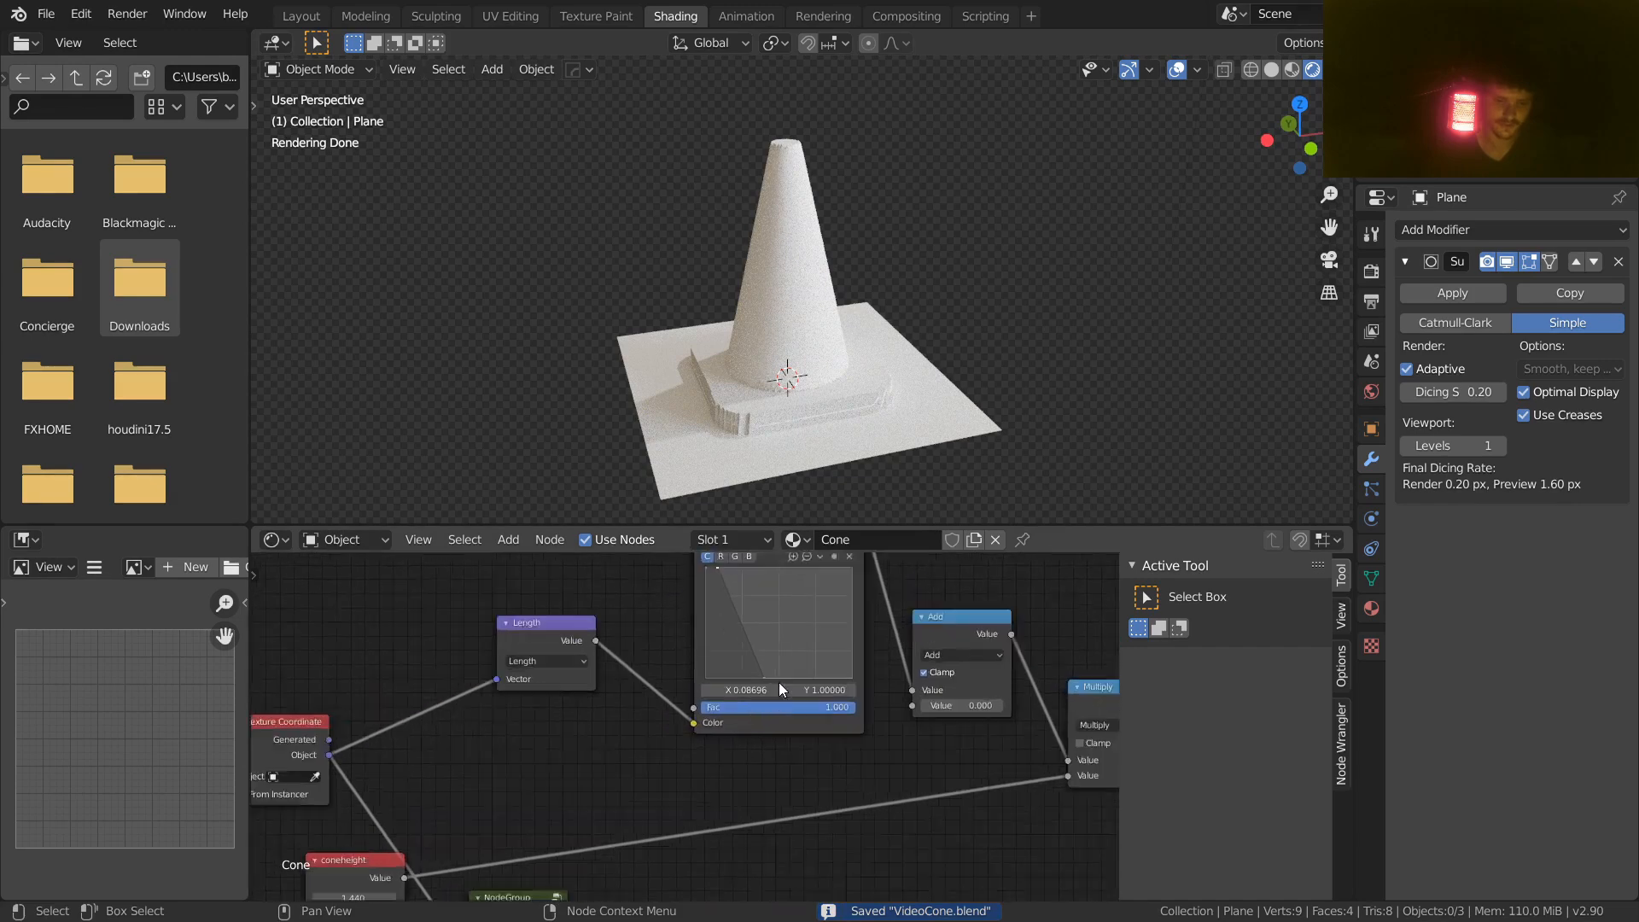
pyautogui.moveTo(842, 652); pyautogui.dragTo(695, 714, button='middle')
pyautogui.moveTo(695, 710); pyautogui.dragTo(731, 710)
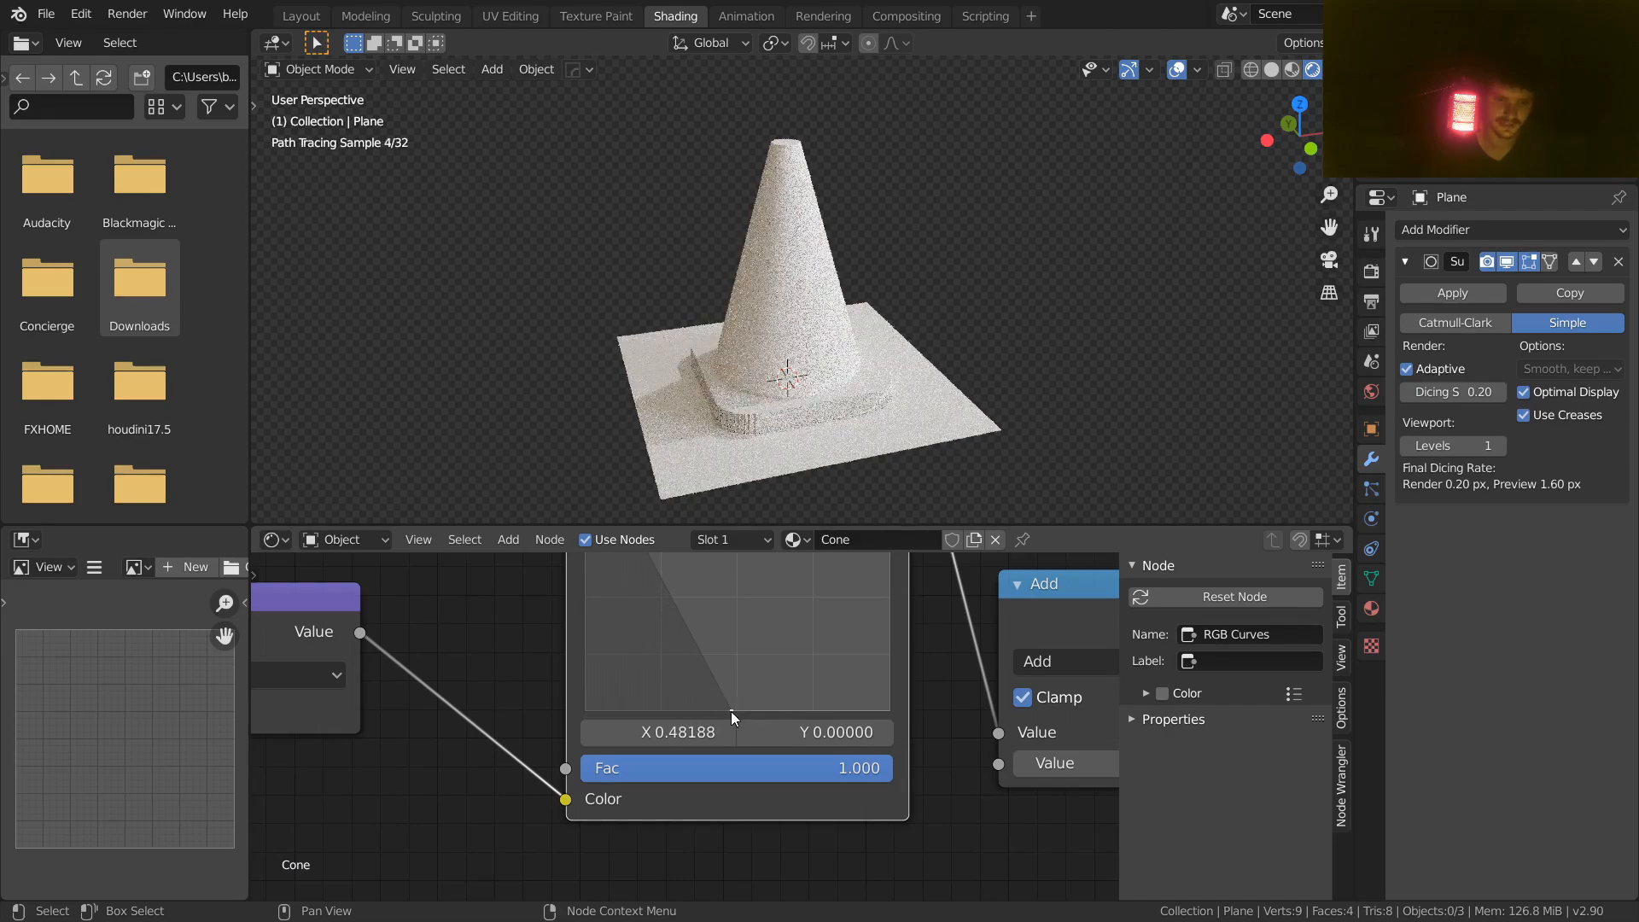
pyautogui.scroll(-5, 827, 312)
pyautogui.moveTo(827, 312); pyautogui.dragTo(673, 312, button='middle')
pyautogui.scroll(6, 910, 311)
pyautogui.hotkey('ctrl', 's')
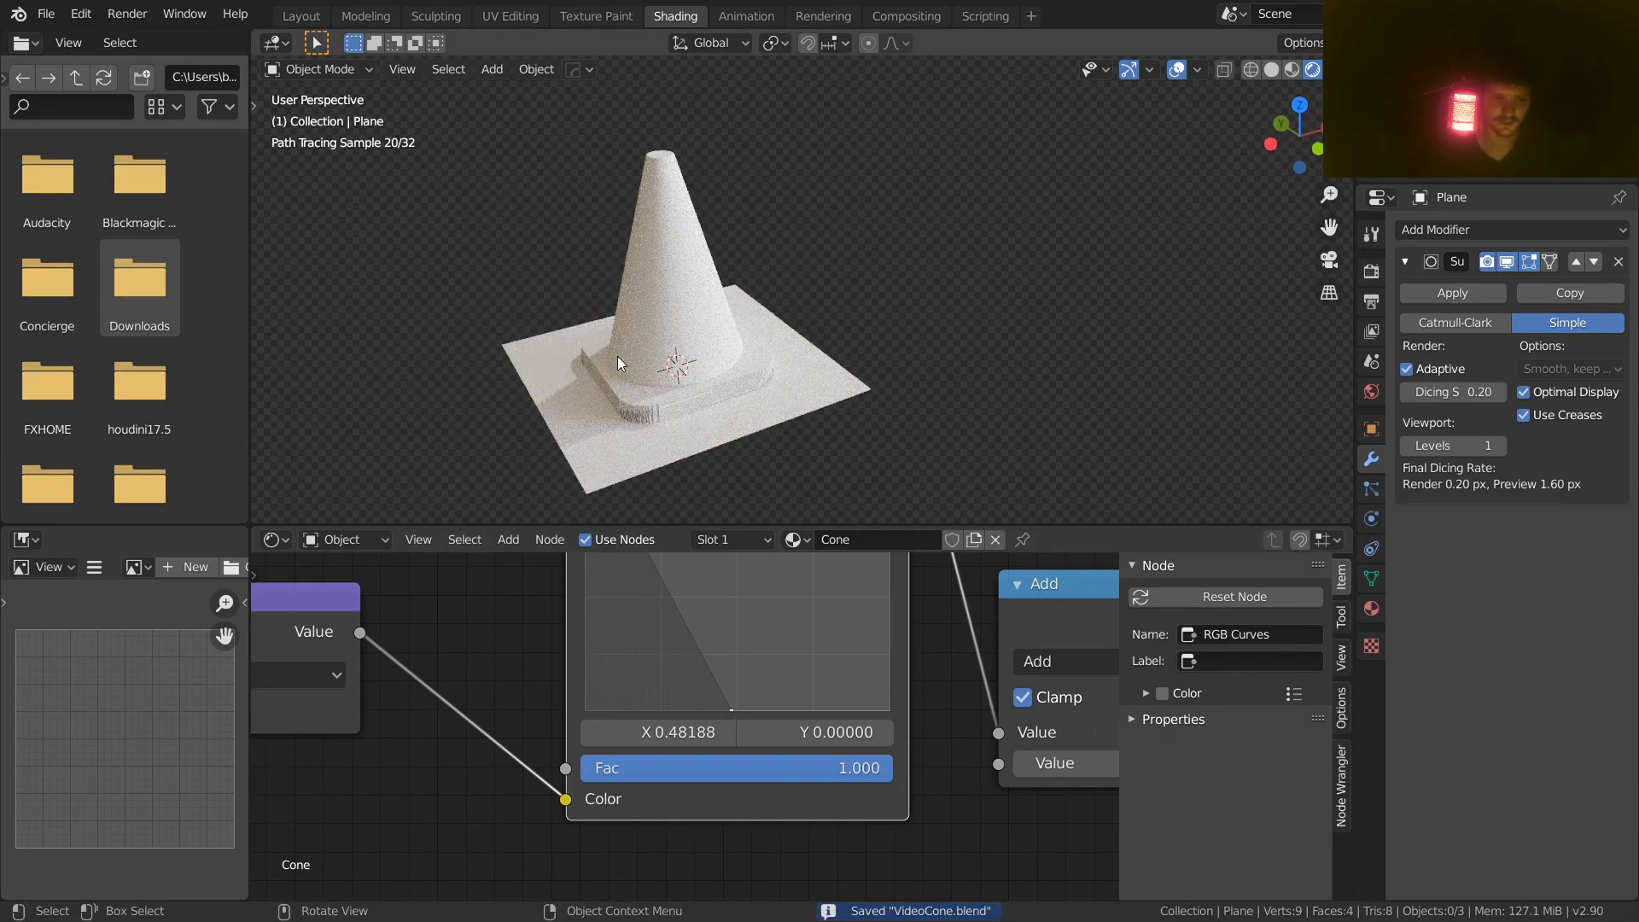
# Step: Try flaring the cone's foot with an extra curve point at X 0.39130, Y 0.085, and undo it
pyautogui.scroll(8, 727, 417)
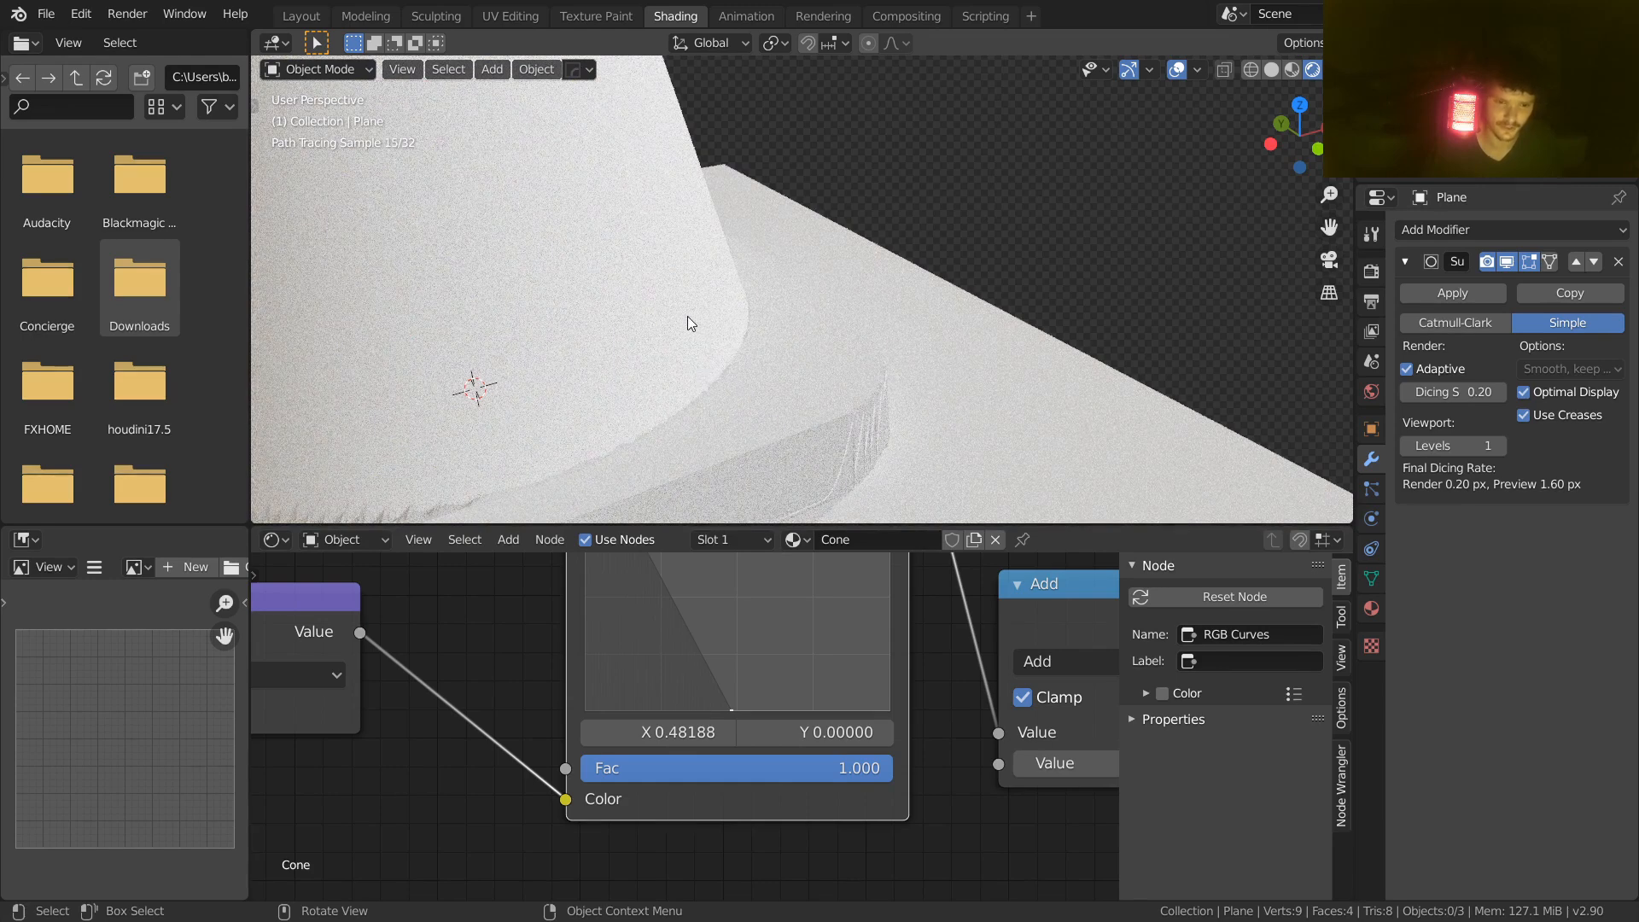
pyautogui.moveTo(717, 684); pyautogui.dragTo(704, 691)
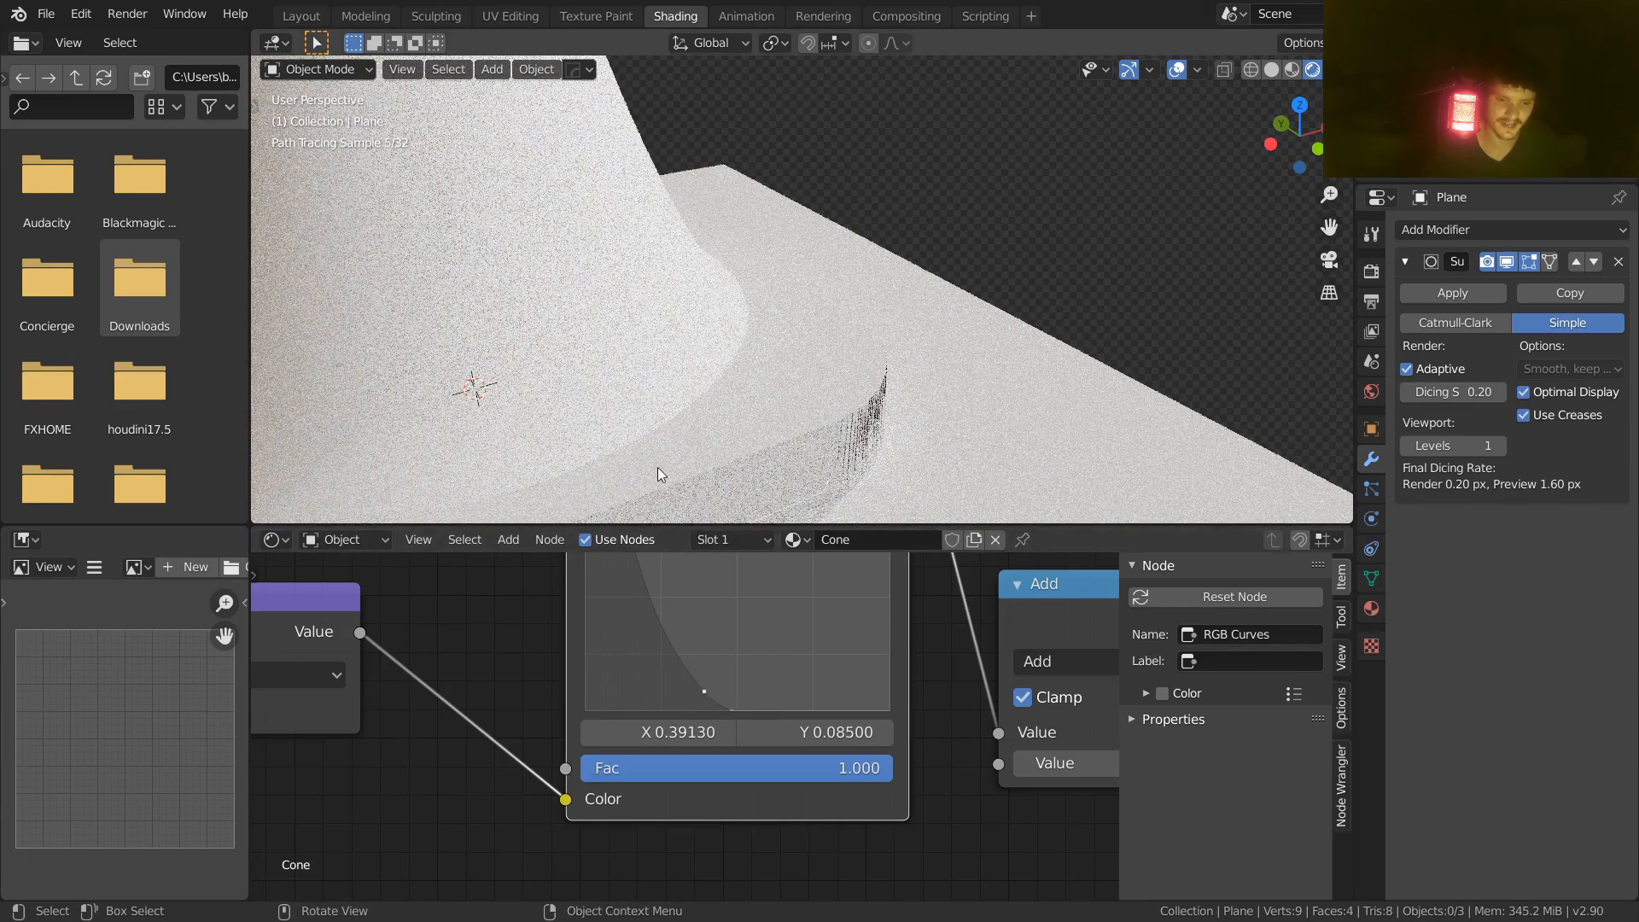
pyautogui.scroll(-8, 670, 376)
pyautogui.moveTo(726, 313); pyautogui.dragTo(755, 277, button='middle')
pyautogui.hotkey('ctrl', 'z')
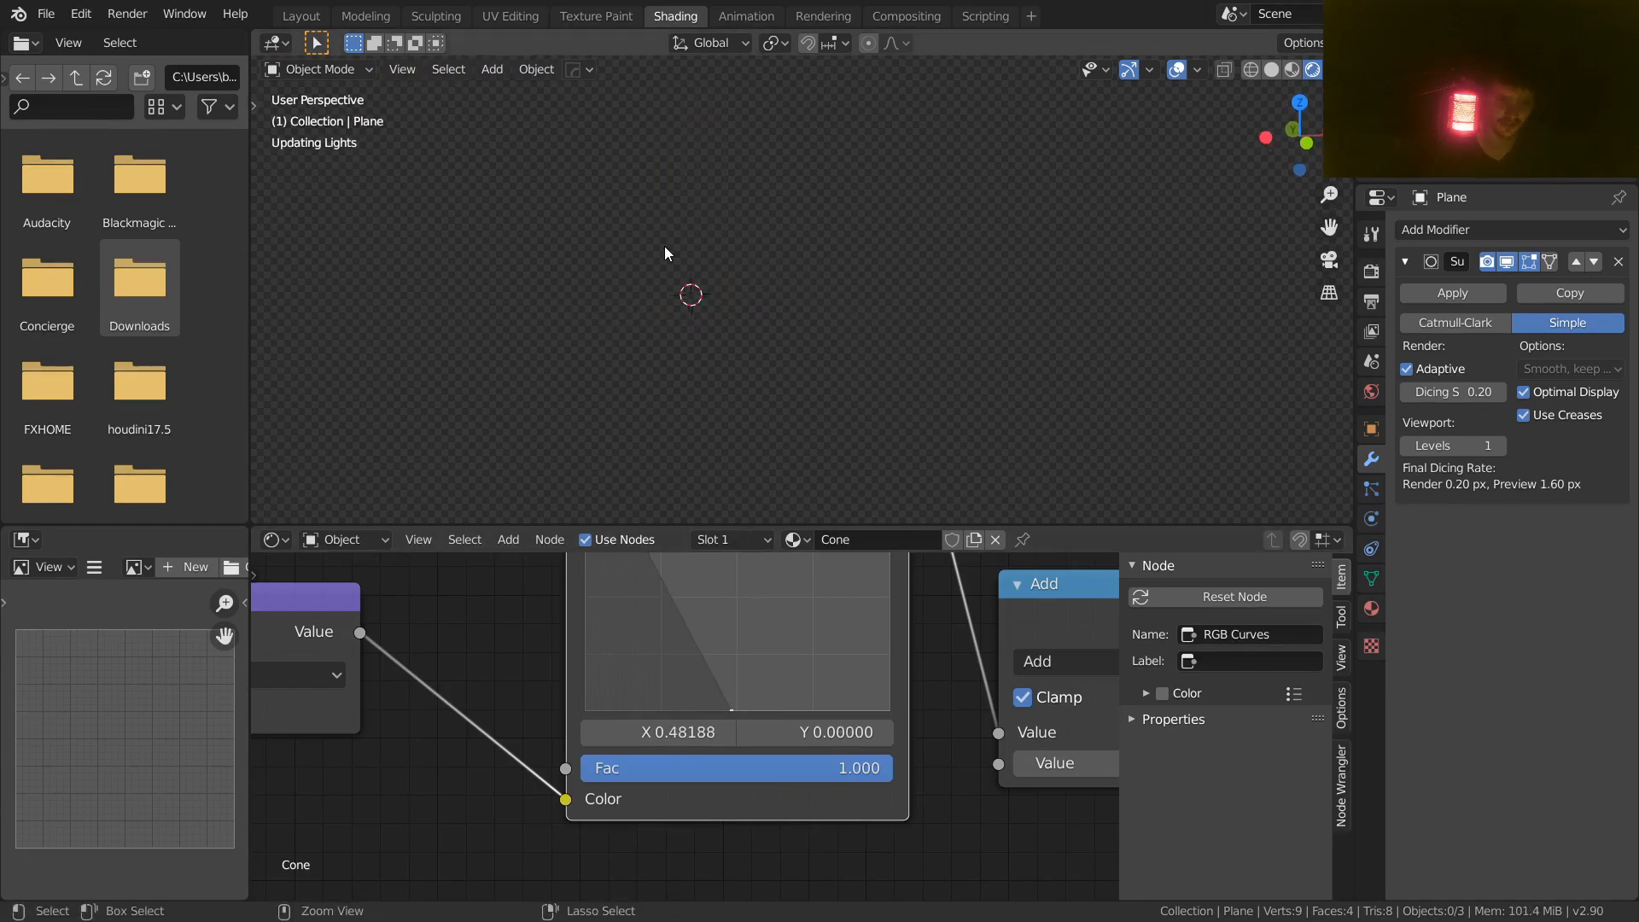
# Step: Add a curve point at X 0.42391, Y 0.105 to flare the cone's foot slightly, and save the file
pyautogui.scroll(3, 765, 339)
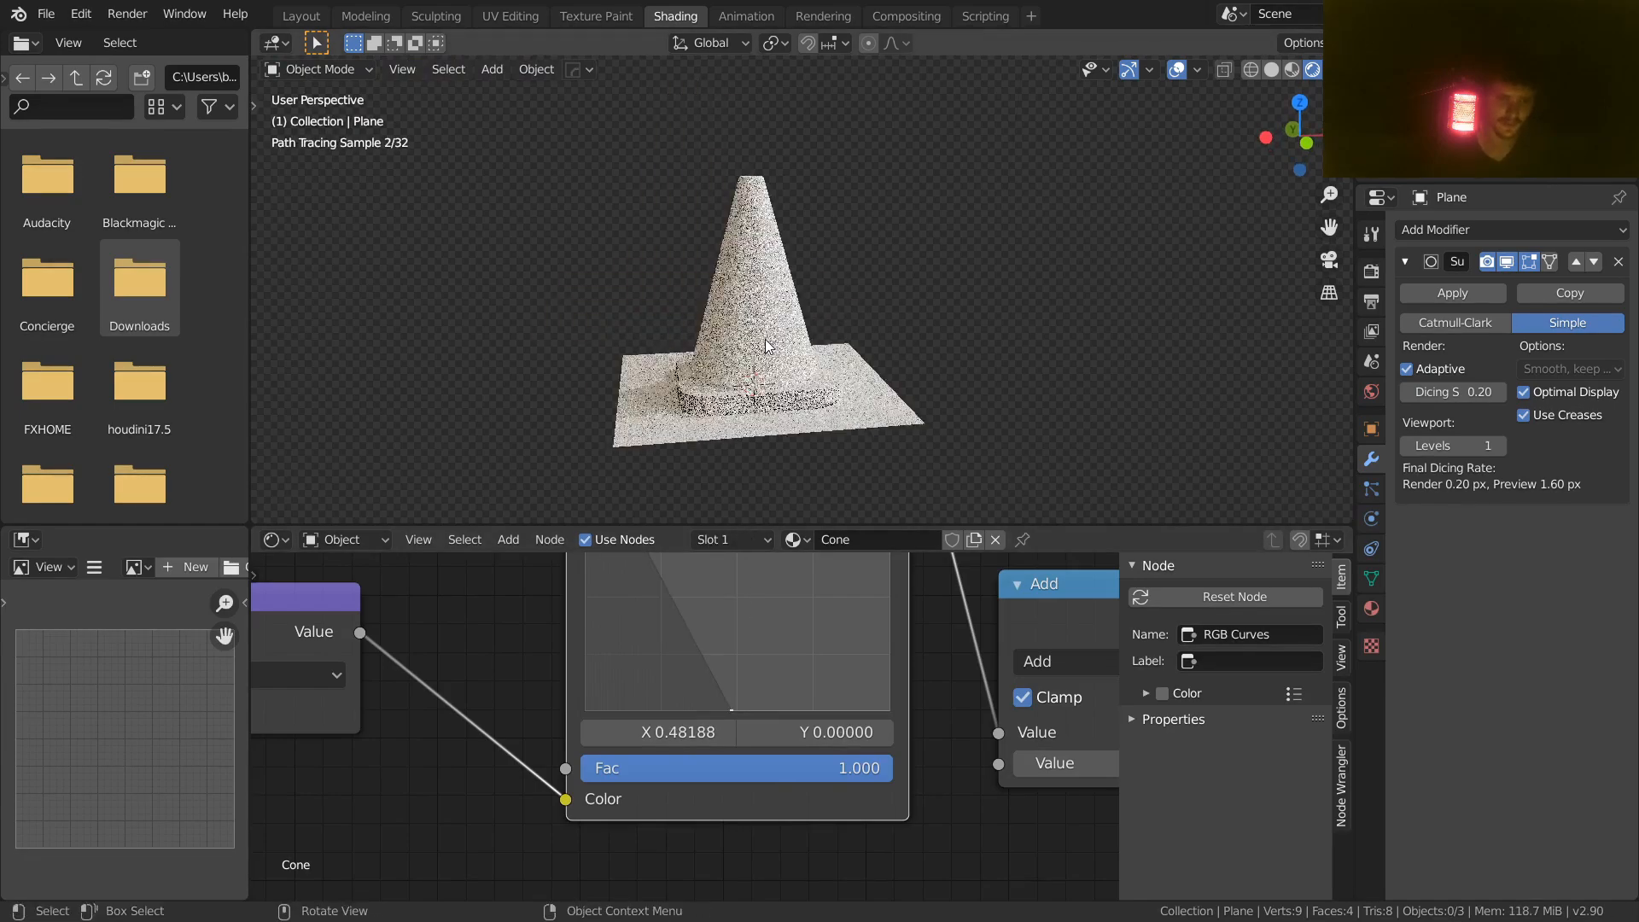
pyautogui.moveTo(719, 687); pyautogui.dragTo(714, 688)
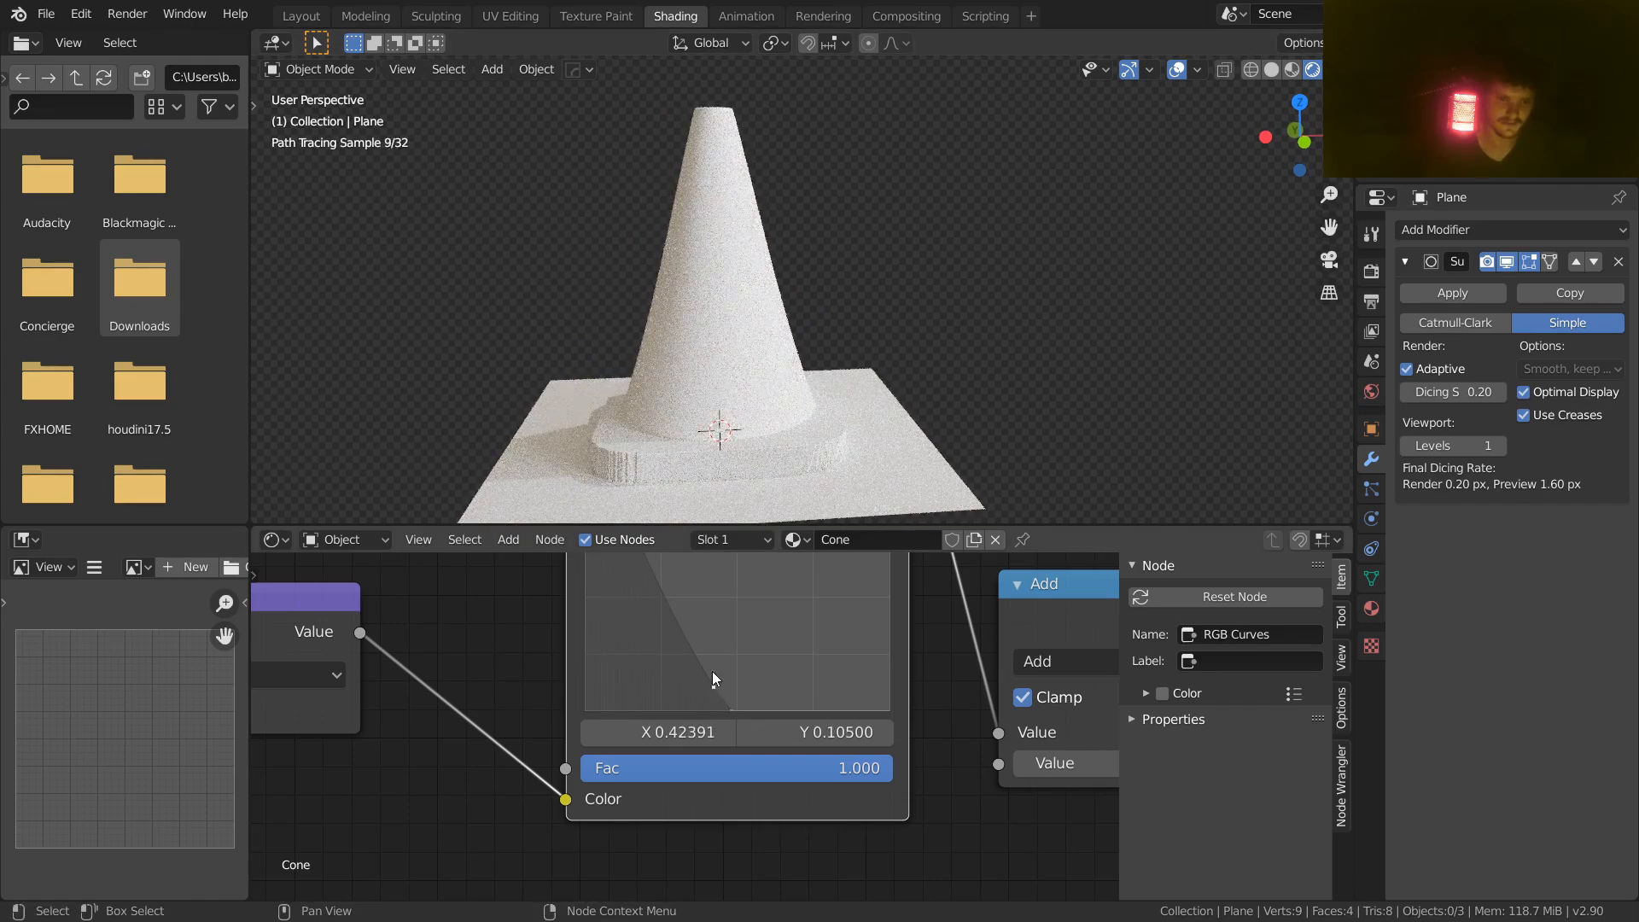
pyautogui.scroll(-4, 892, 321)
pyautogui.hotkey('ctrl', 's')
pyautogui.moveTo(889, 321); pyautogui.dragTo(955, 342, button='middle')
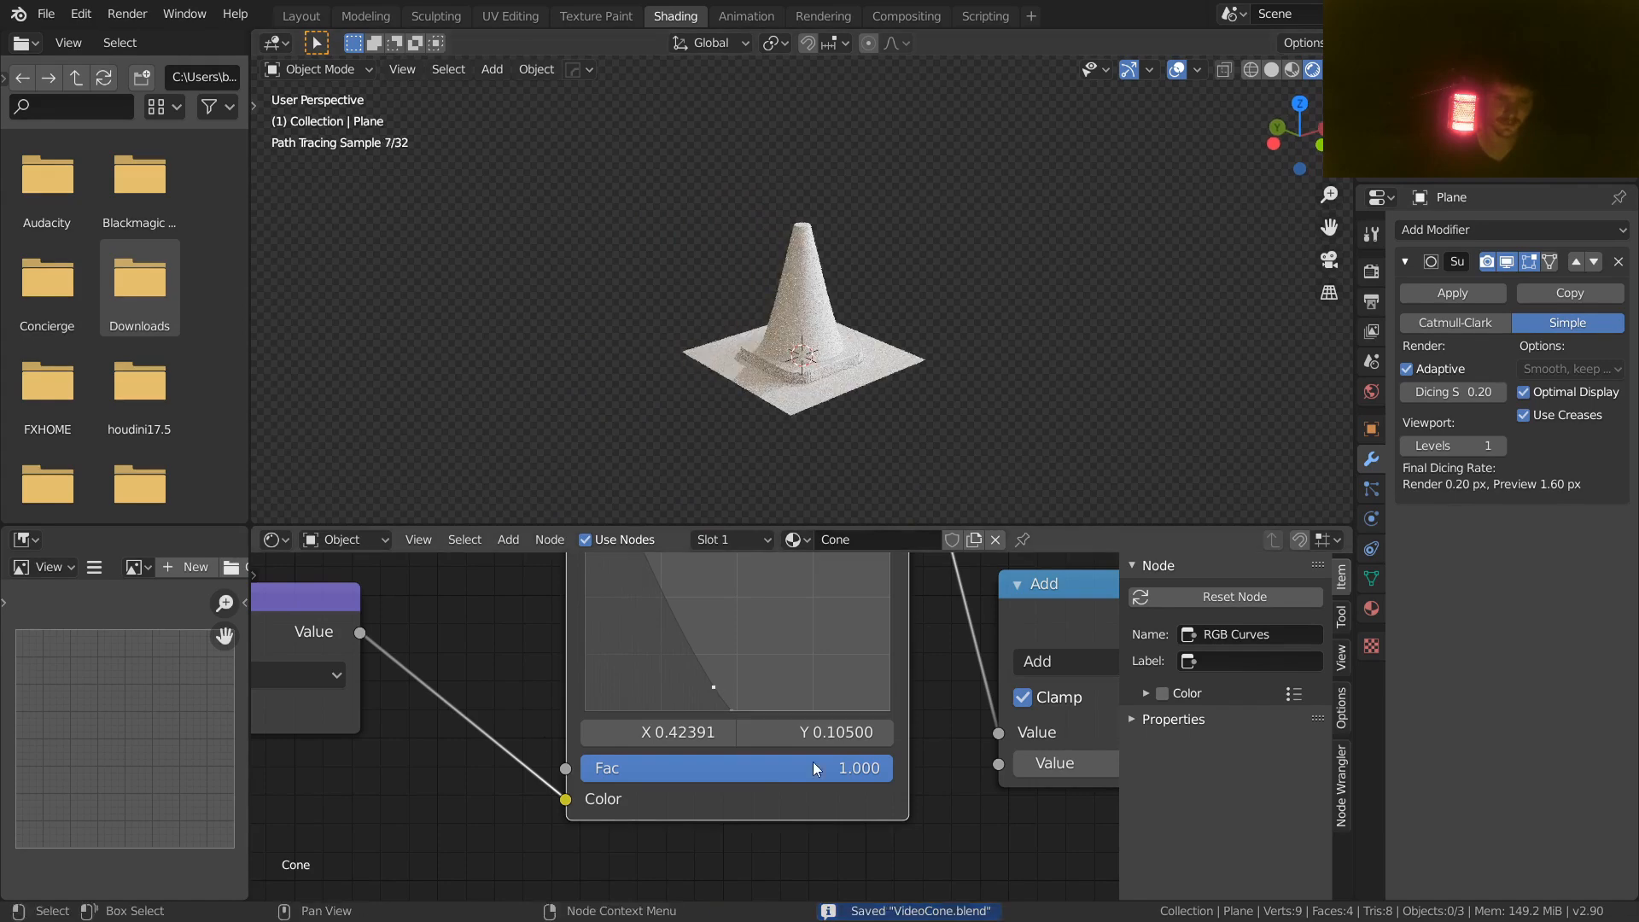
pyautogui.scroll(2, 827, 351)
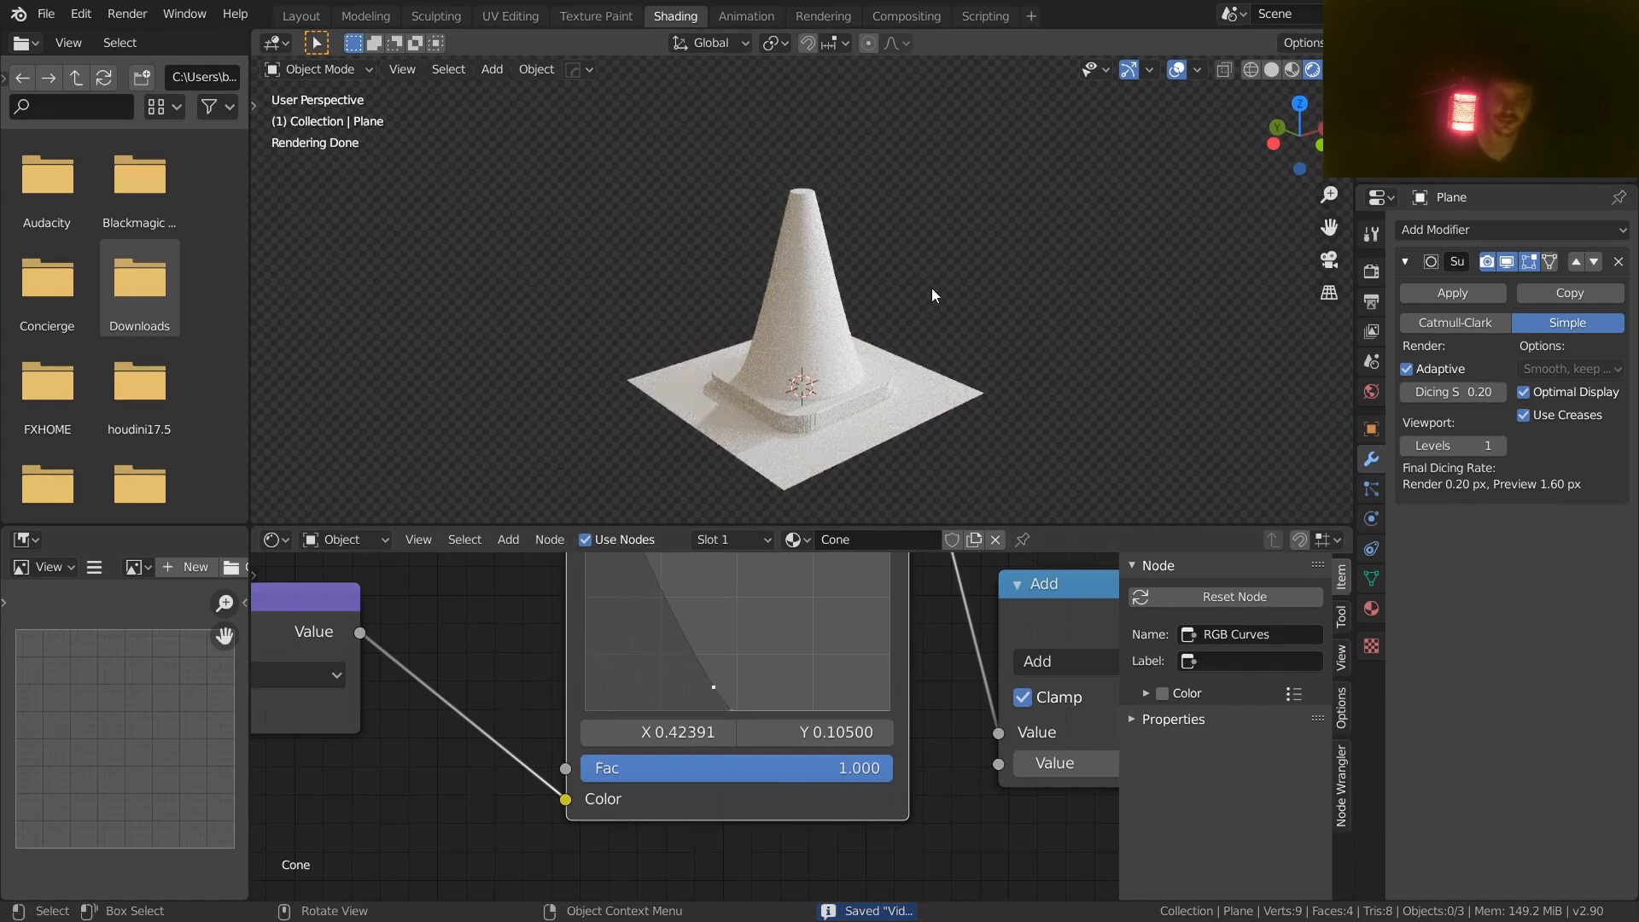
pyautogui.hotkey('ctrl', 's')
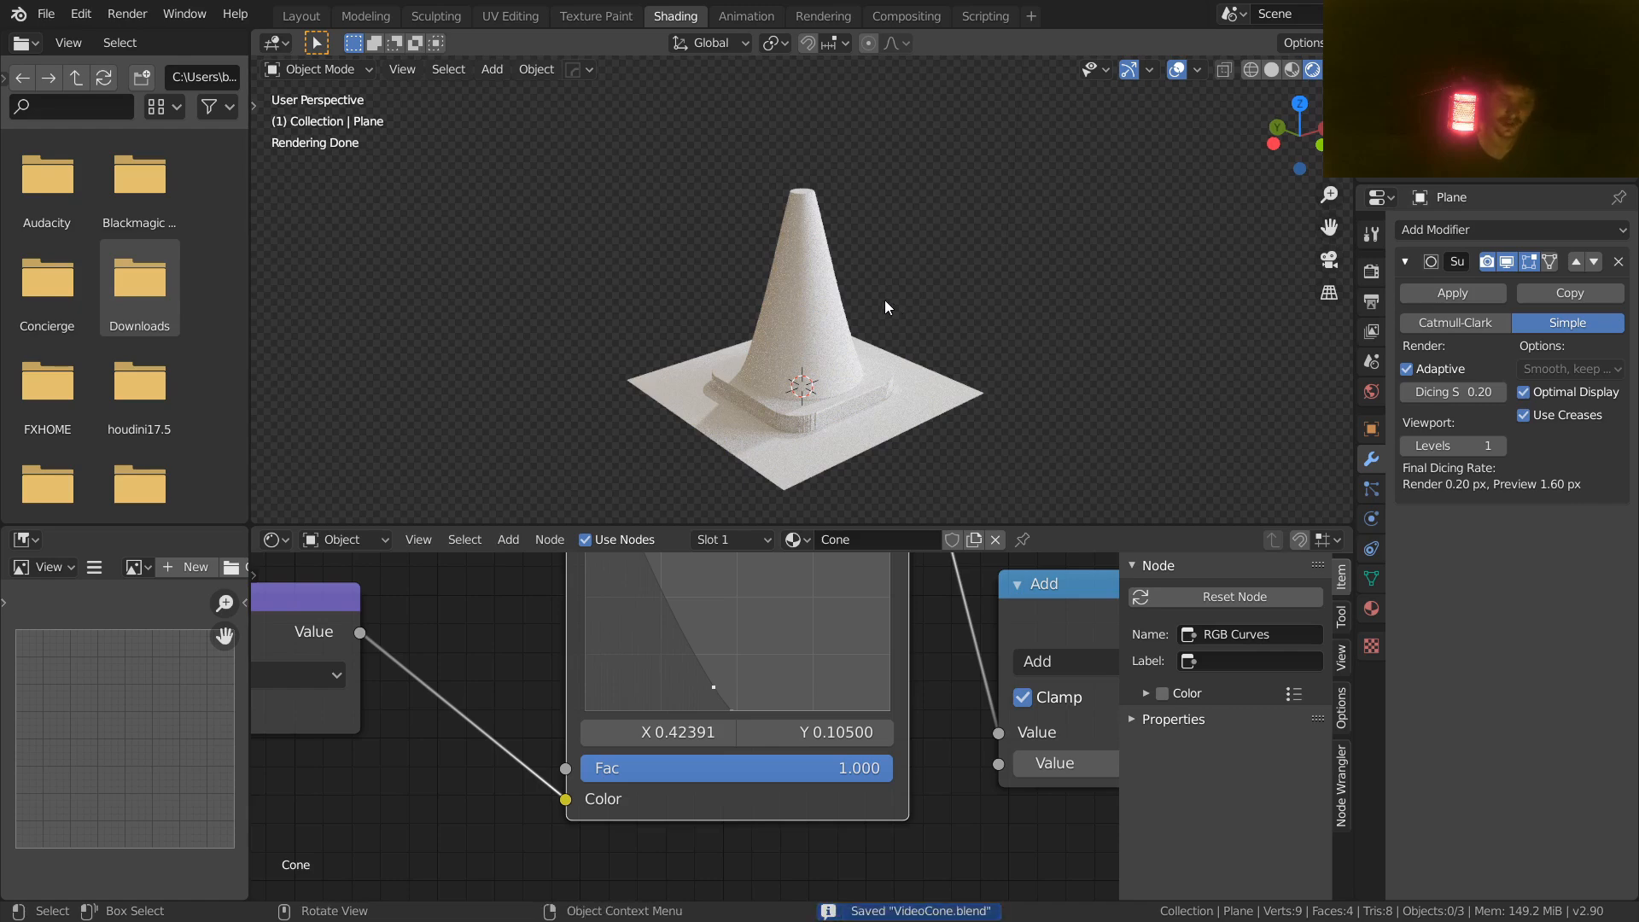
pyautogui.scroll(1, 880, 295)
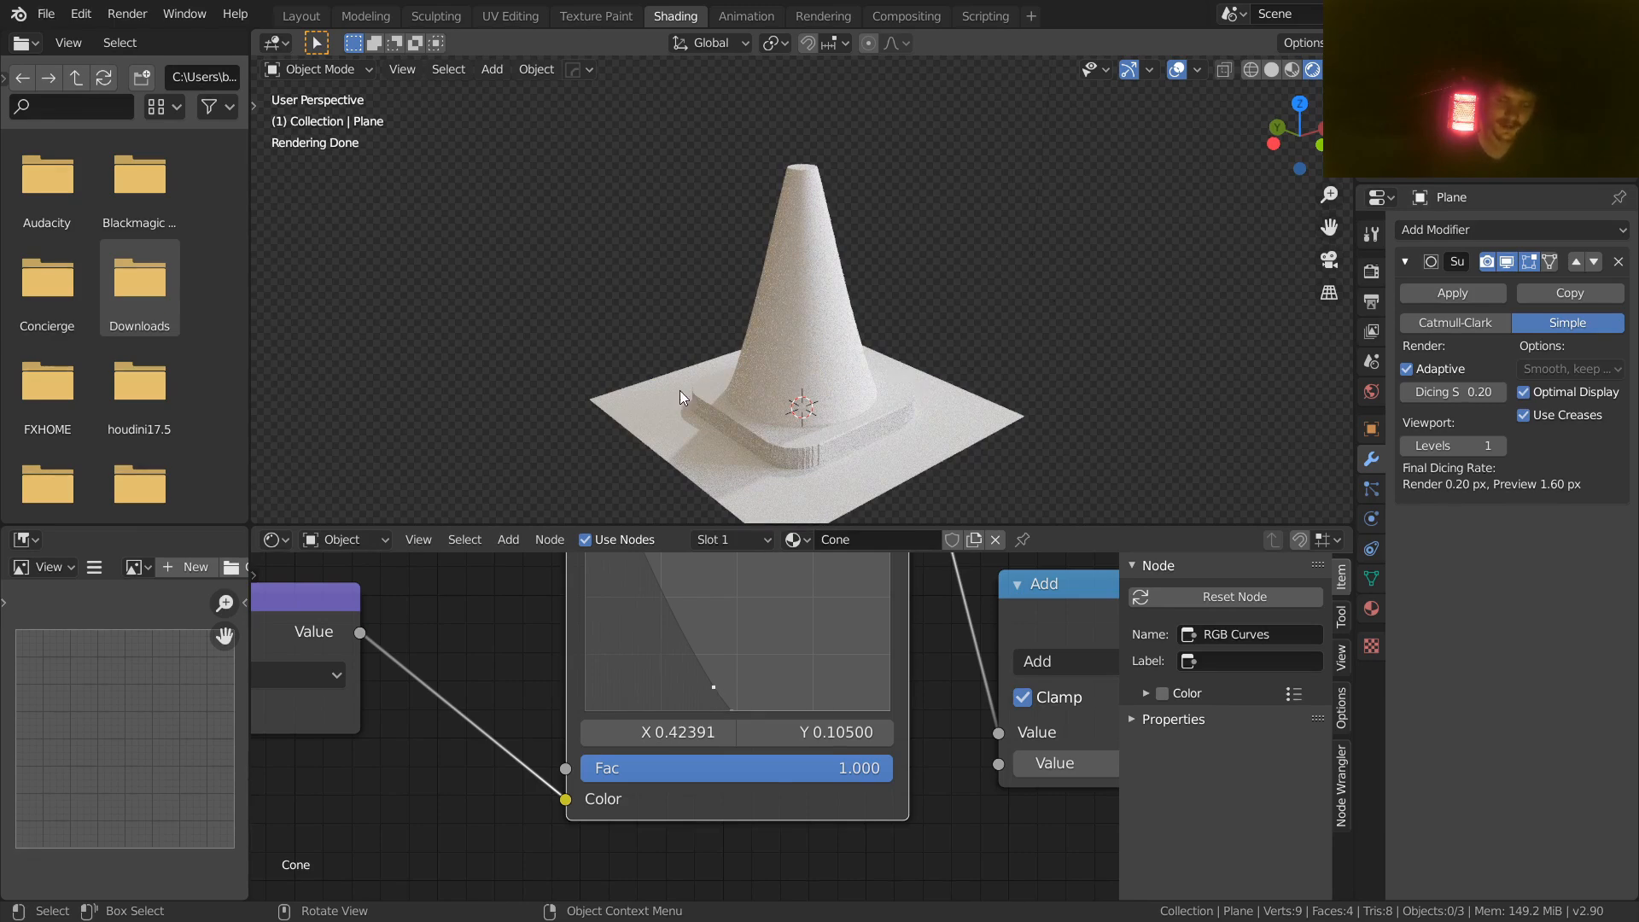
pyautogui.keyDown('shift'); pyautogui.moveTo(669, 400); pyautogui.dragTo(614, 350, button='middle'); pyautogui.keyUp('shift')
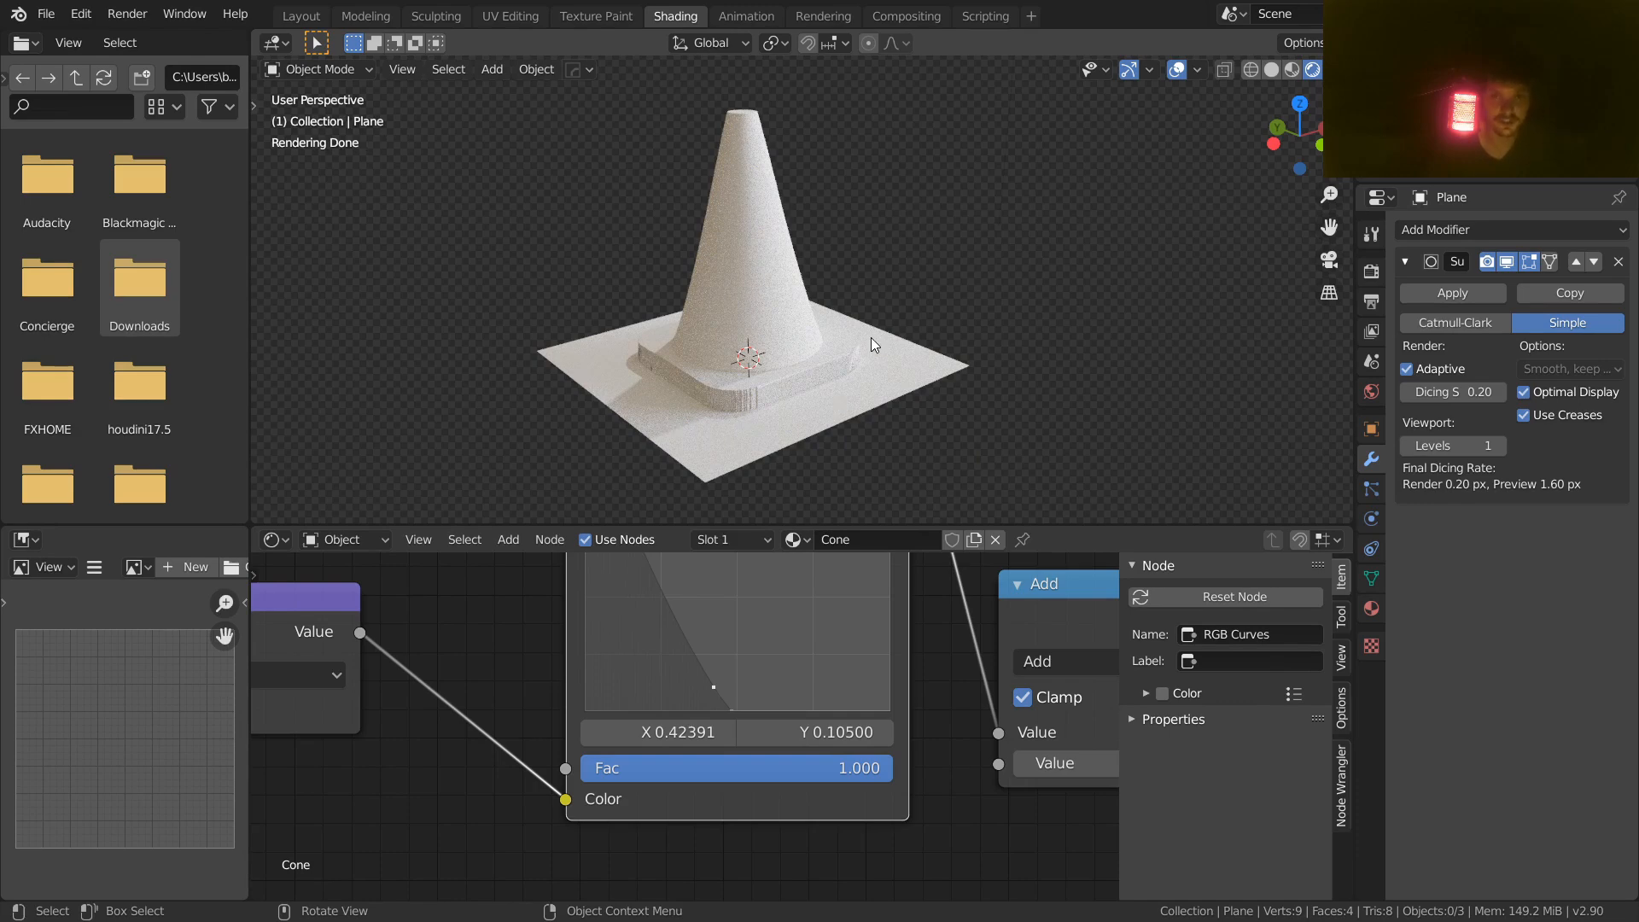
pyautogui.hotkey('ctrl', 's')
# Step: Move the Material Output and Diffuse BSDF nodes farther right to make room for more shader nodes
pyautogui.scroll(-5, 914, 622)
pyautogui.scroll(-4, 911, 627)
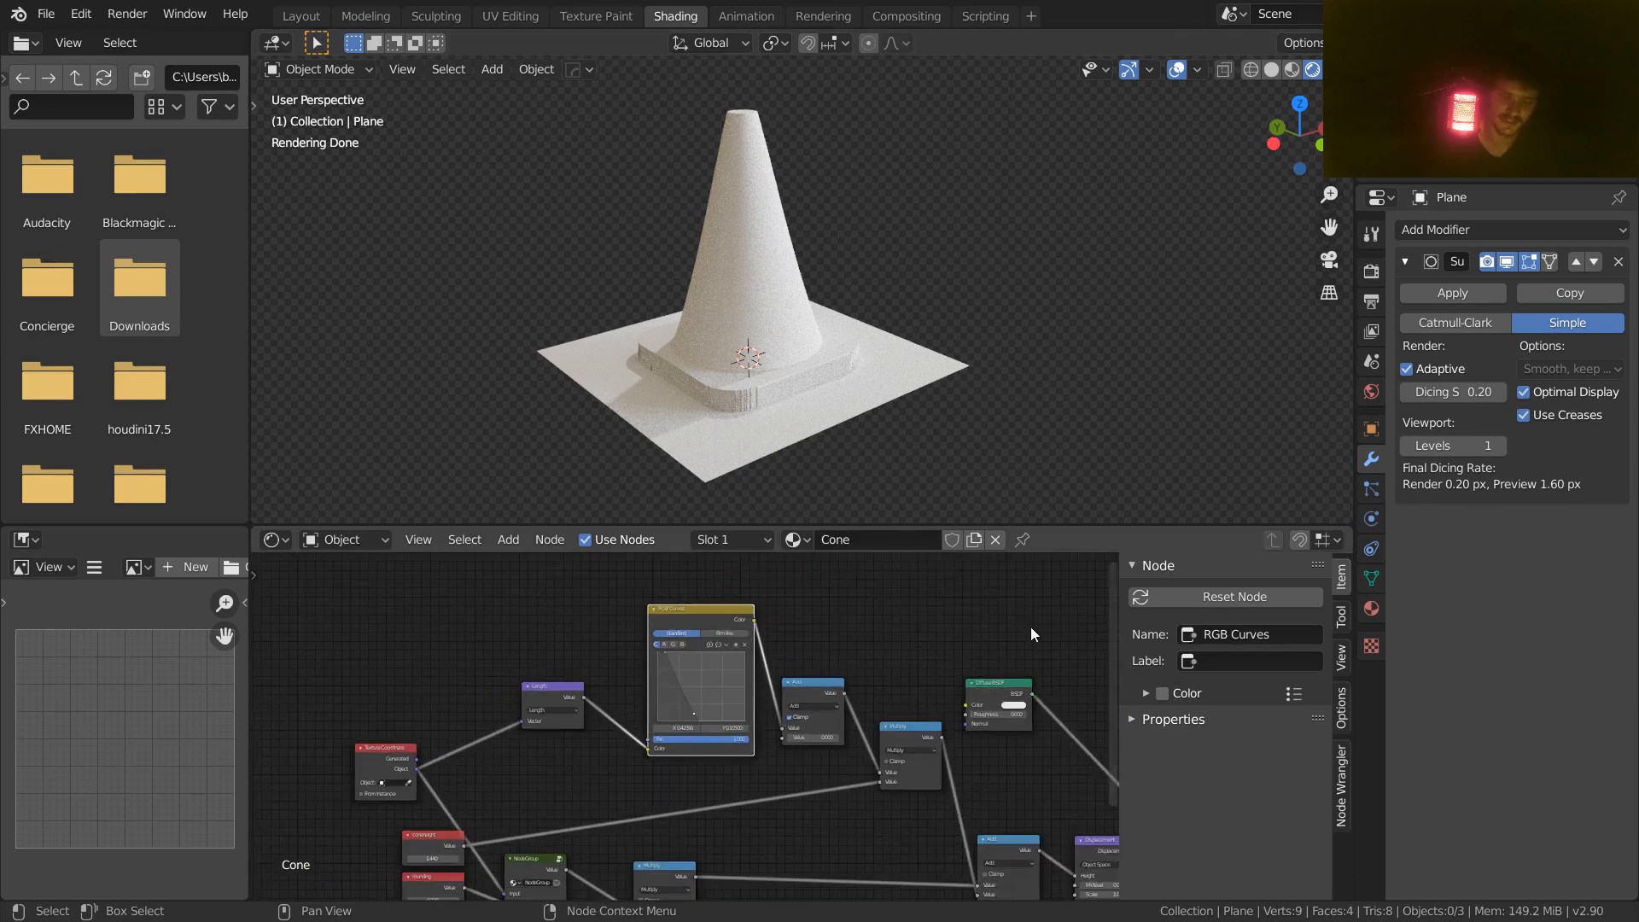
pyautogui.moveTo(971, 656); pyautogui.dragTo(504, 888, button='middle')
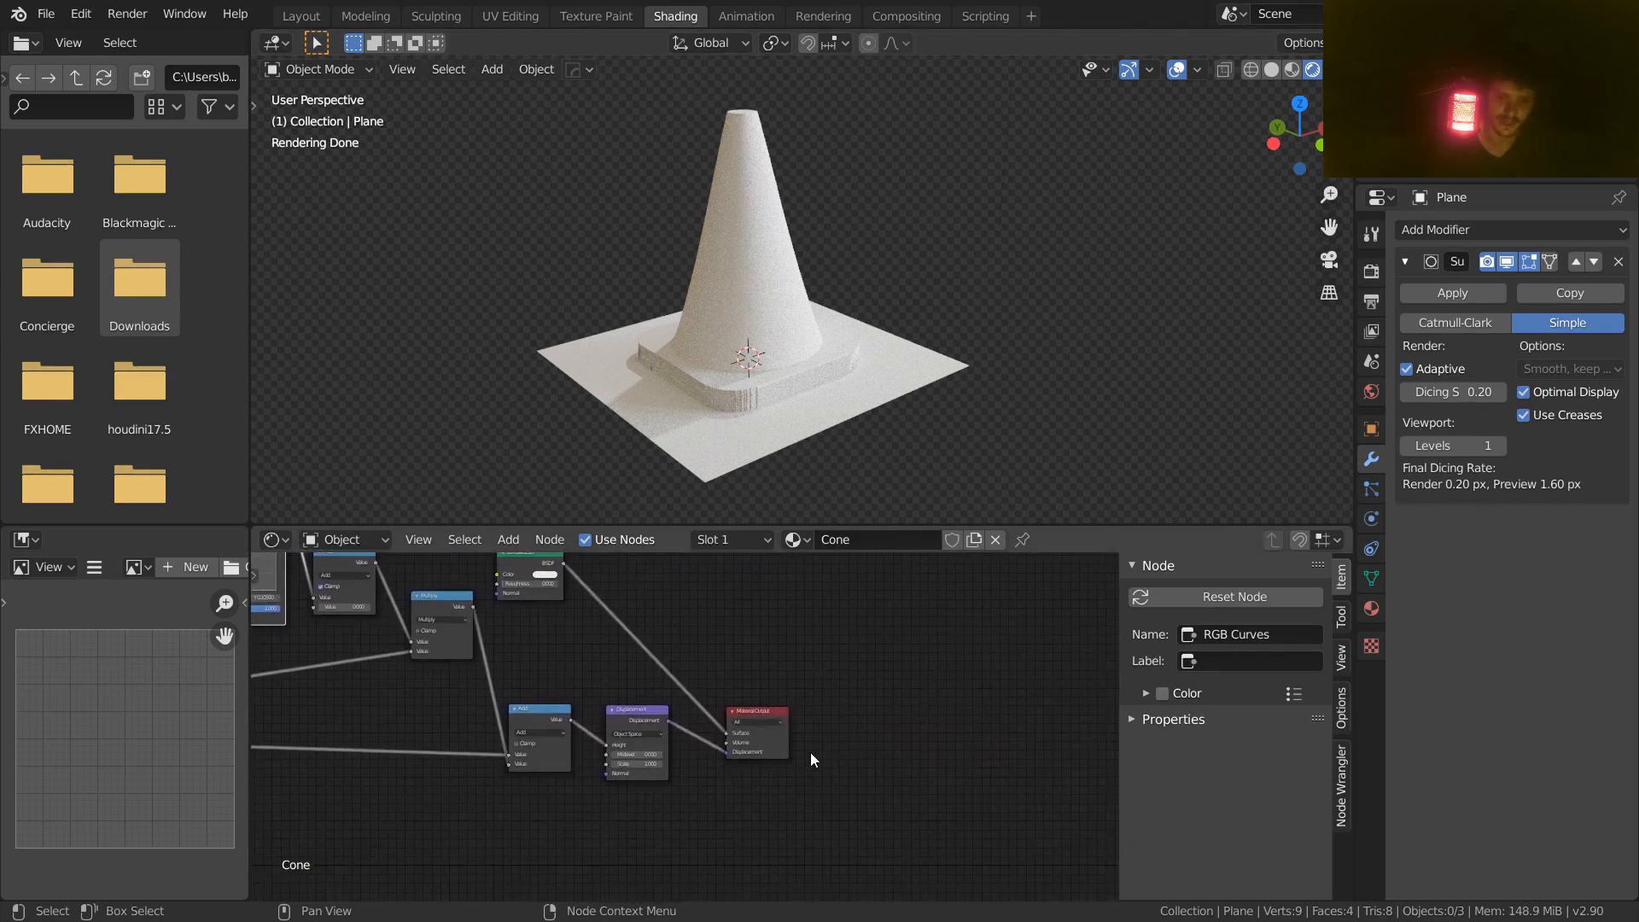
pyautogui.scroll(2, 811, 752)
pyautogui.moveTo(772, 695); pyautogui.dragTo(987, 674)
pyautogui.moveTo(987, 674); pyautogui.dragTo(1098, 859, button='middle')
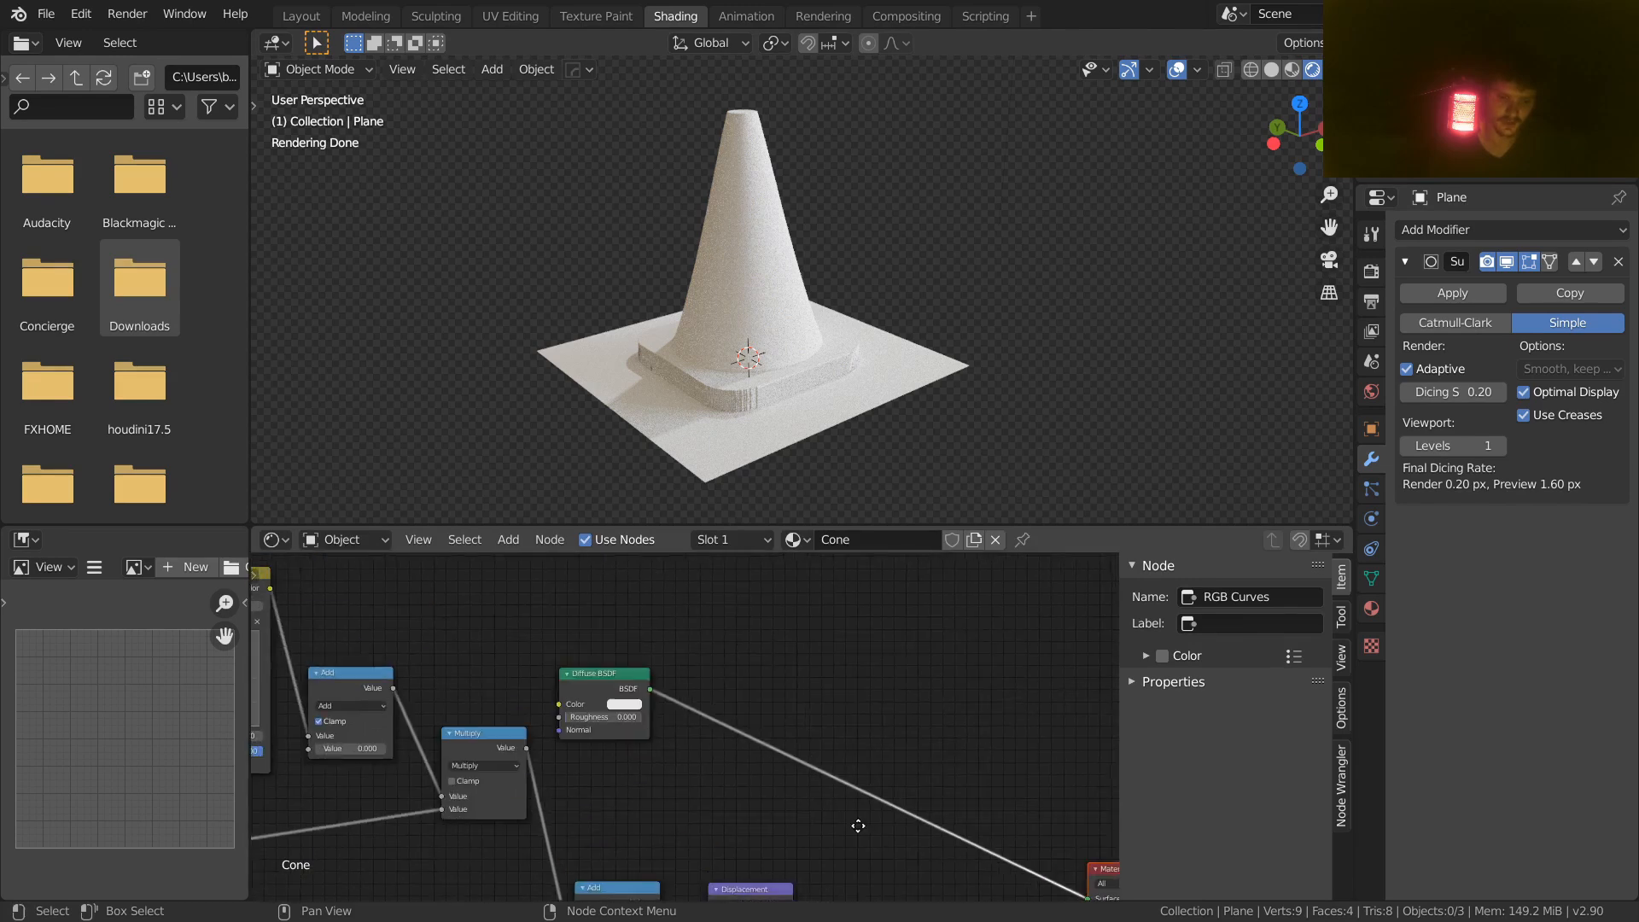
pyautogui.moveTo(589, 675); pyautogui.dragTo(782, 689)
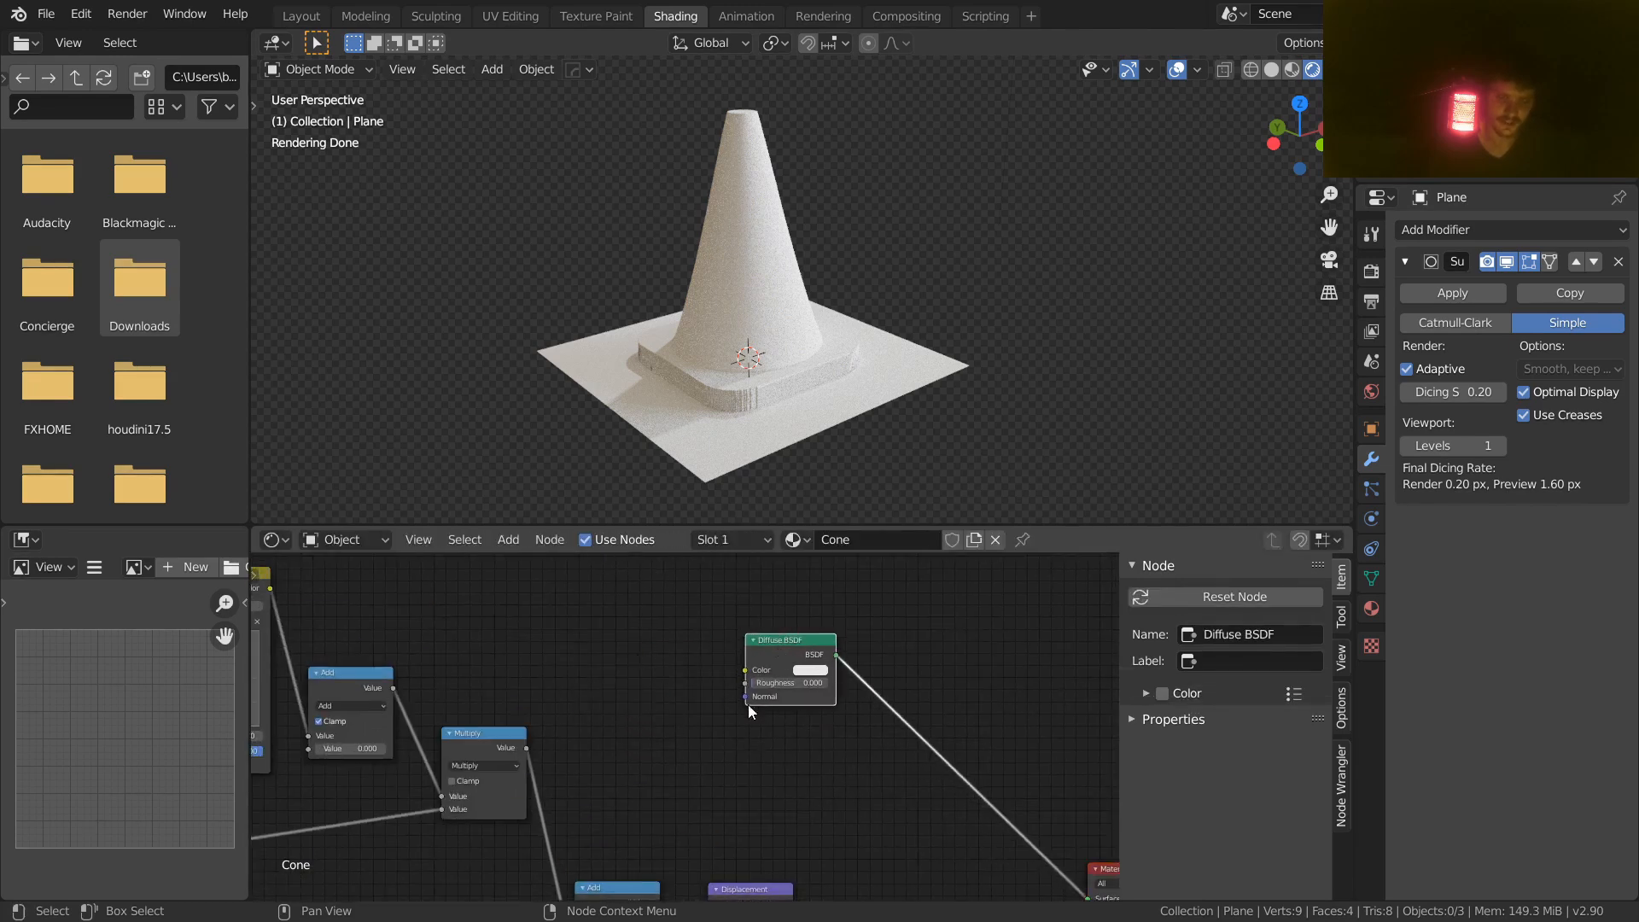
# Step: Add a Transparent BSDF node directly below the Diffuse BSDF
pyautogui.scroll(2, 748, 711)
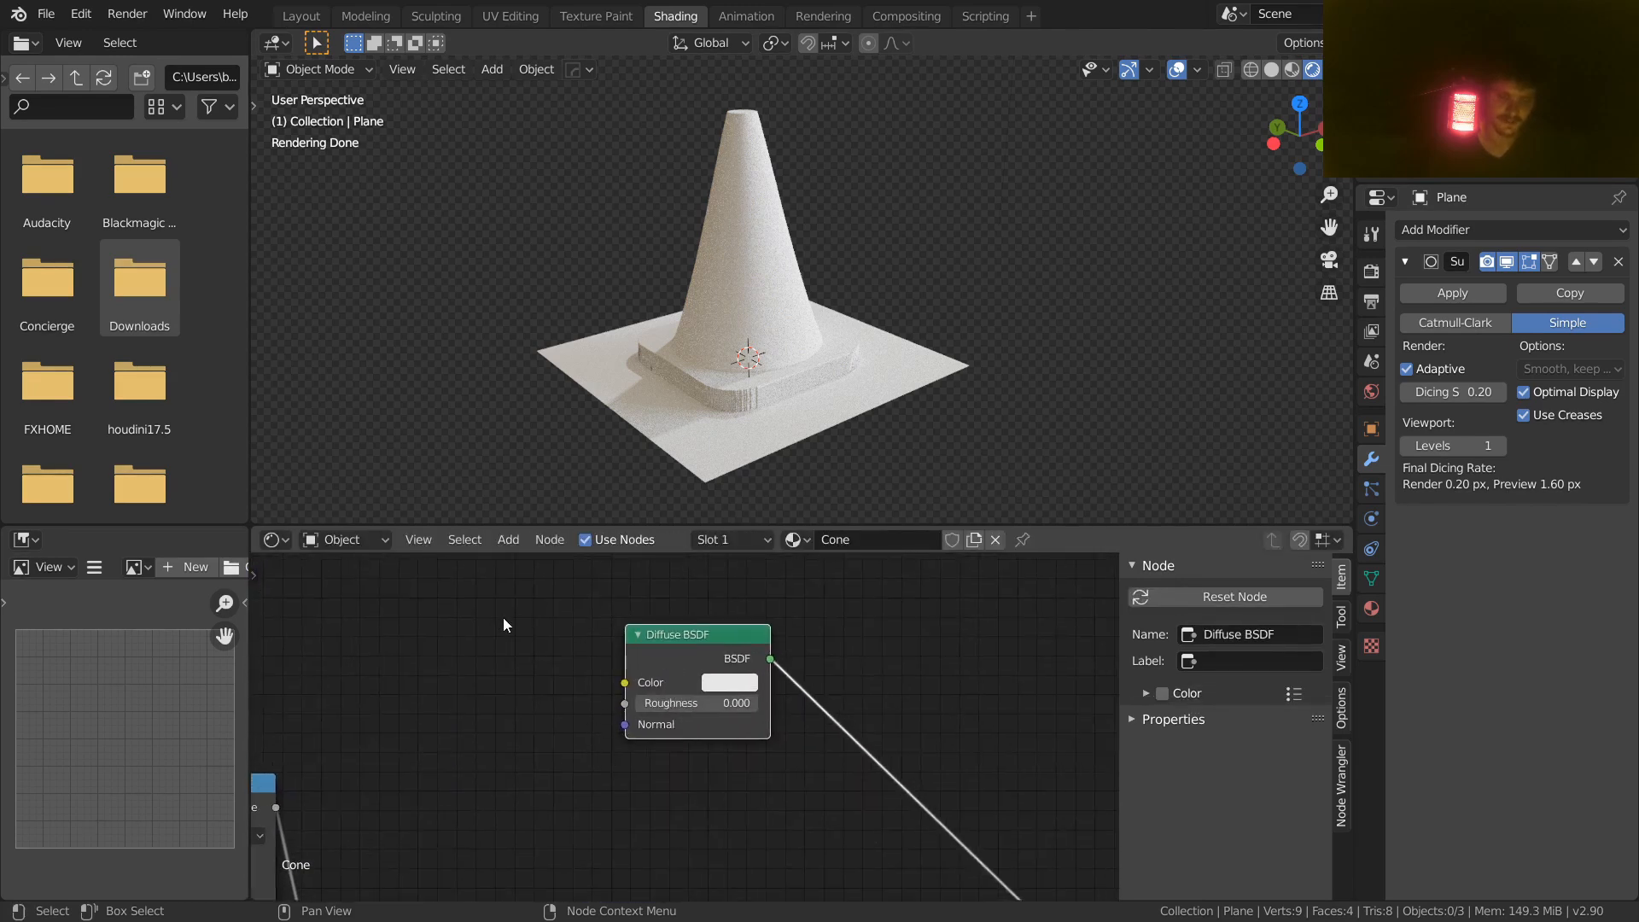
pyautogui.hotkey('shift', 'a')
pyautogui.write('tra')
pyautogui.press('Down')
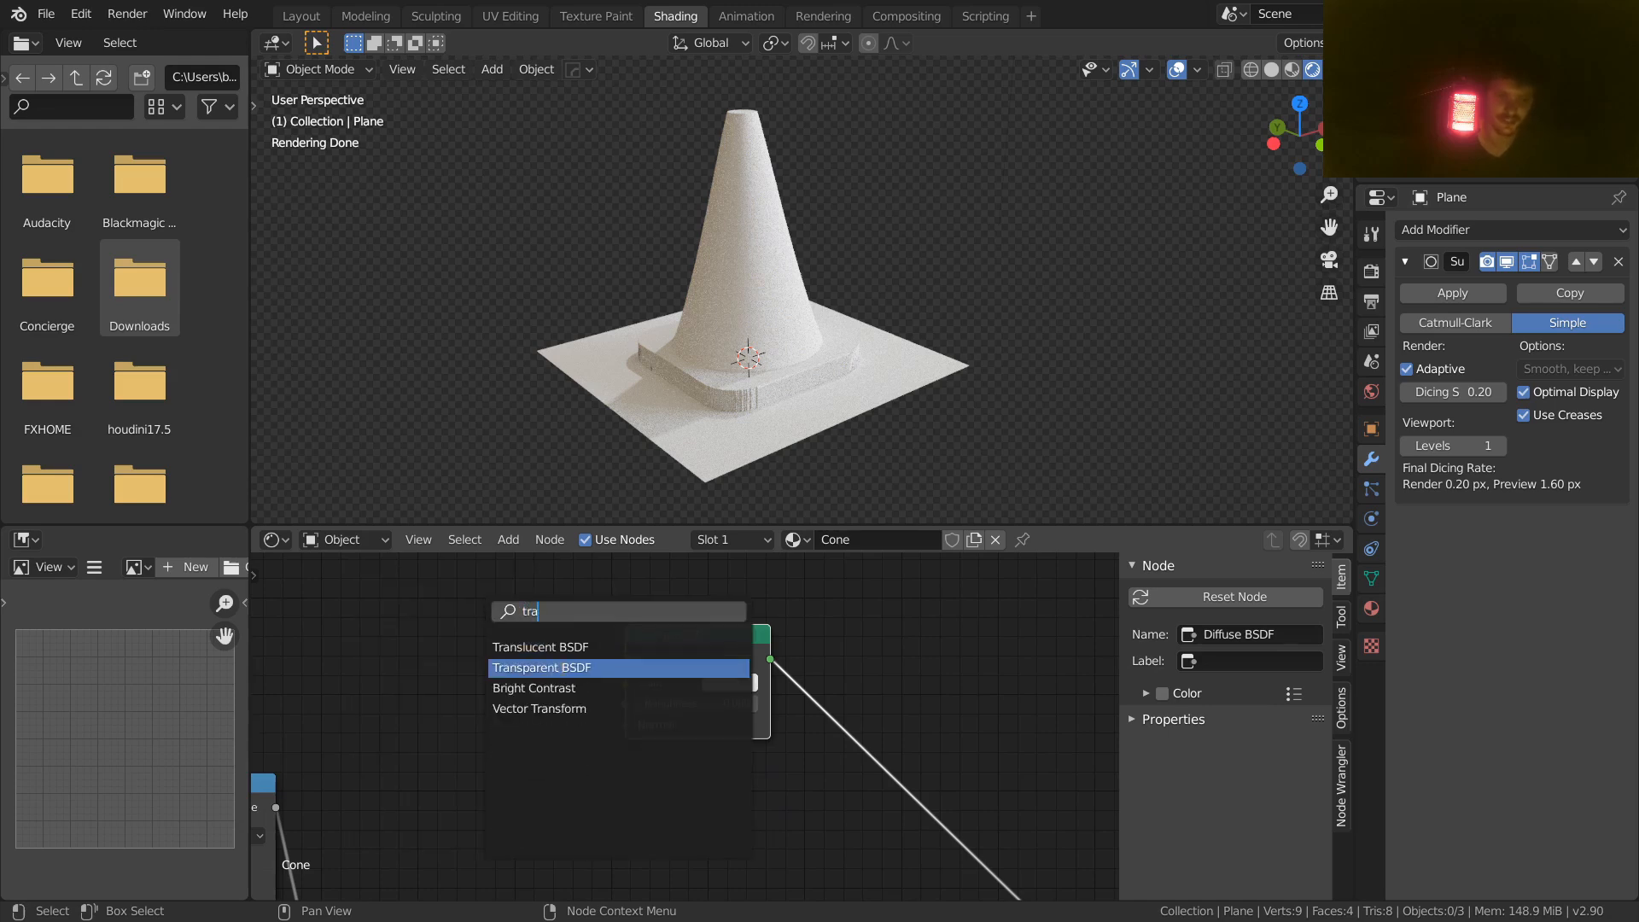
pyautogui.press('Return')
pyautogui.click(758, 796)
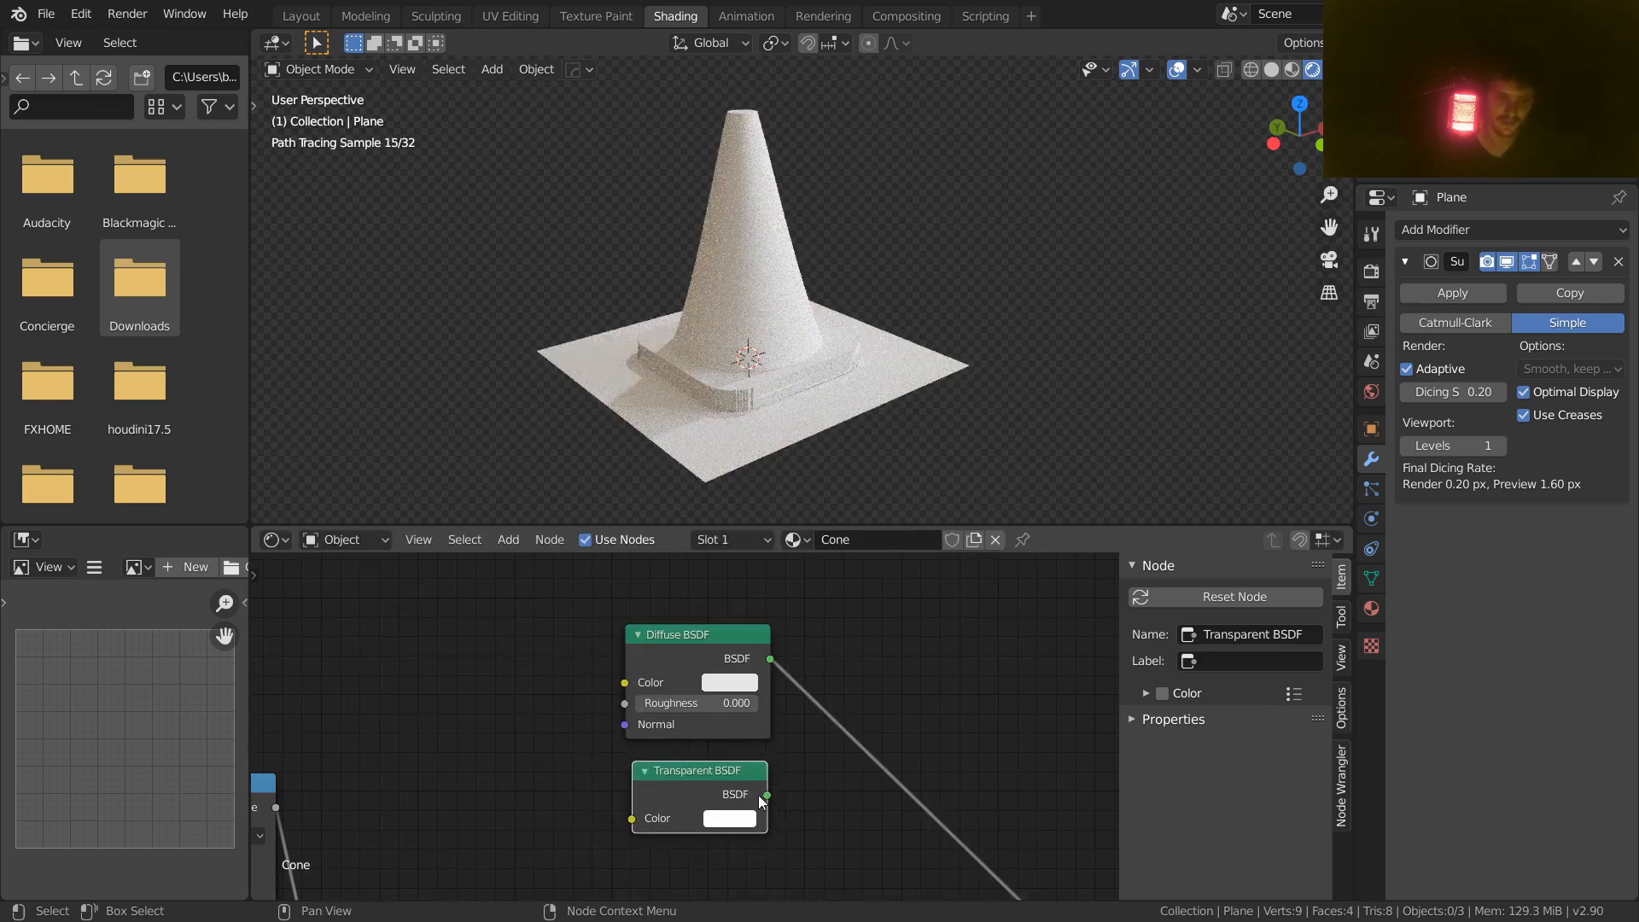
# Step: Test the Transparent BSDF on the Material Output's Surface input and restore the Diffuse BSDF connection
pyautogui.scroll(-2, 758, 795)
pyautogui.moveTo(638, 708); pyautogui.dragTo(889, 864)
pyautogui.click(731, 352)
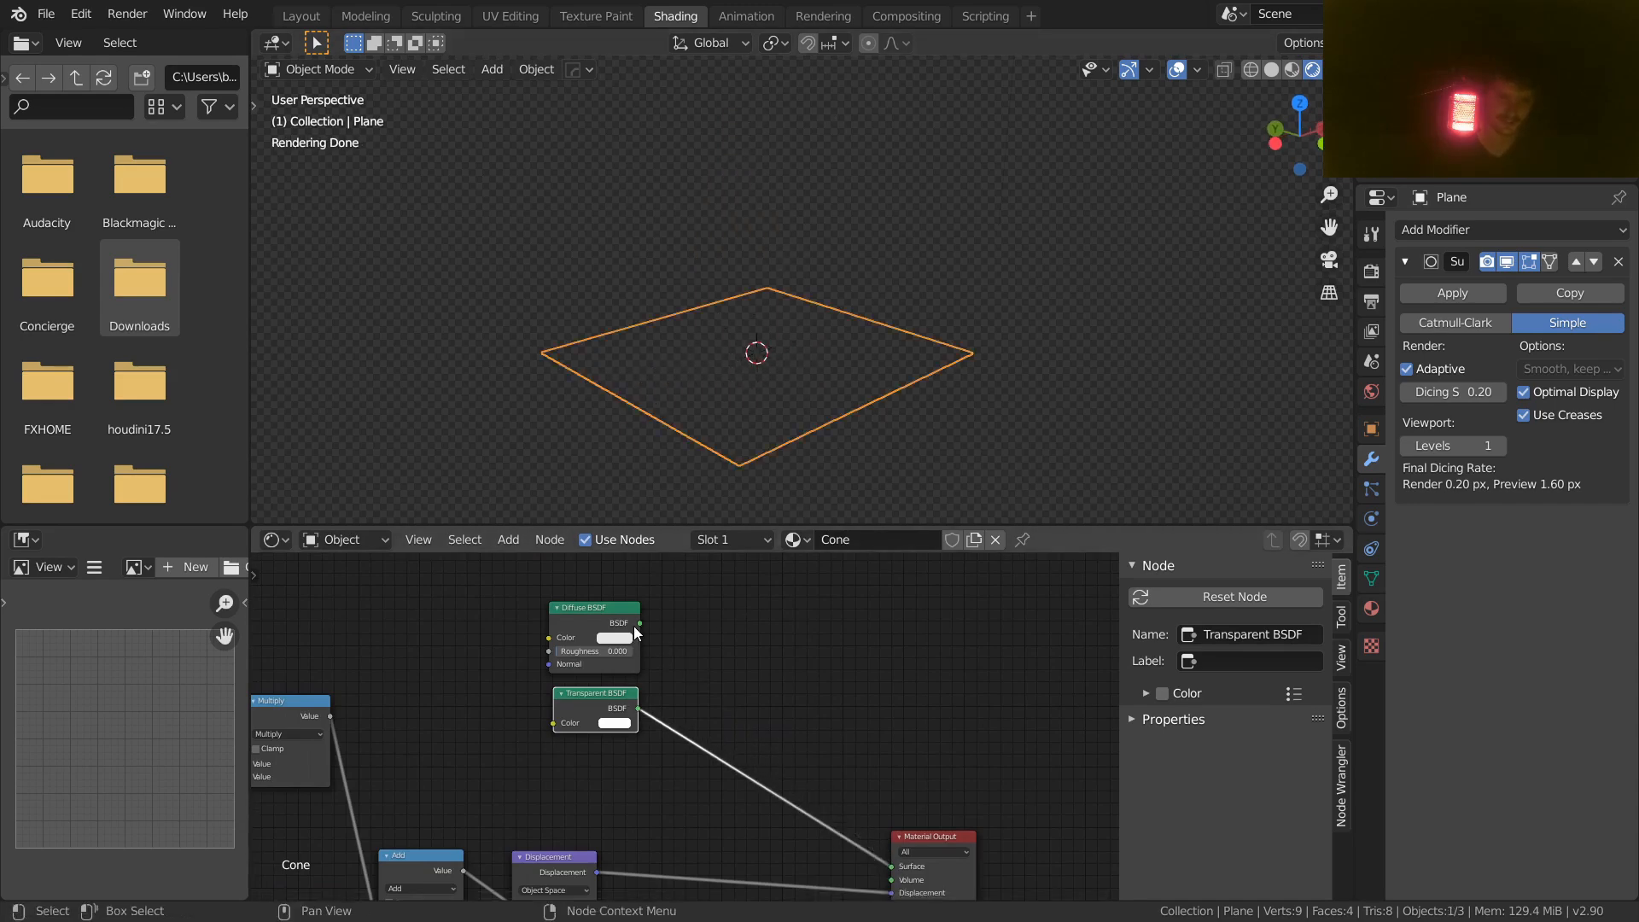
pyautogui.moveTo(639, 623); pyautogui.dragTo(892, 866)
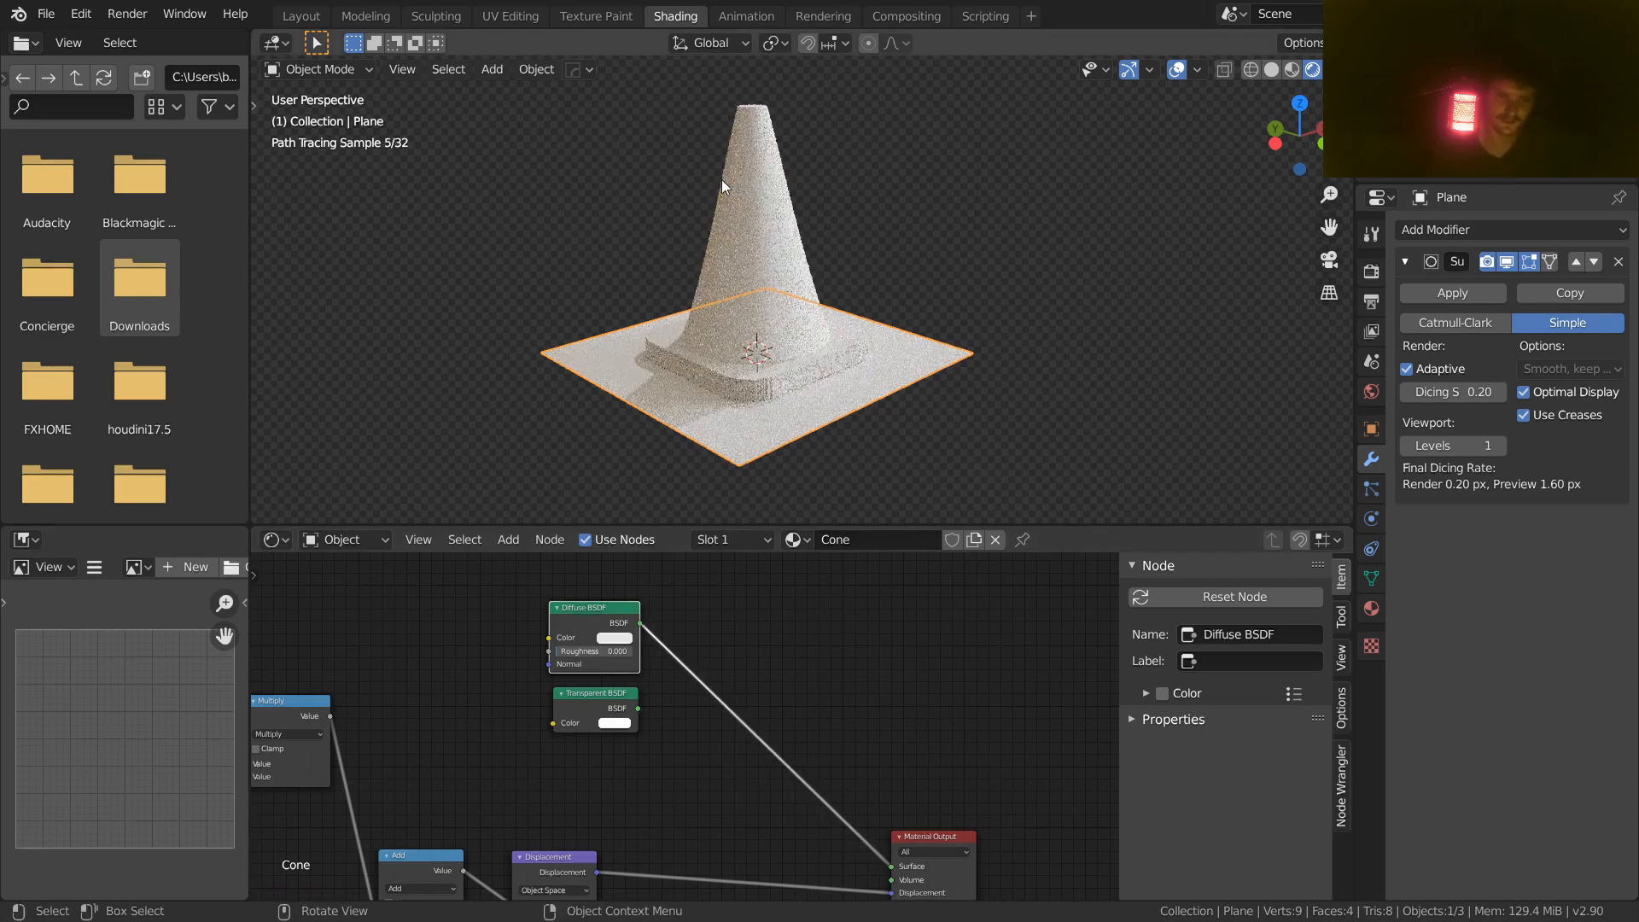
# Step: Insert a Mix Shader between the Diffuse BSDF and the Material Output, and connect the Transparent BSDF to its second shader input
pyautogui.scroll(2, 710, 650)
pyautogui.hotkey('shift', 'a')
pyautogui.click(725, 608)
pyautogui.write('mi')
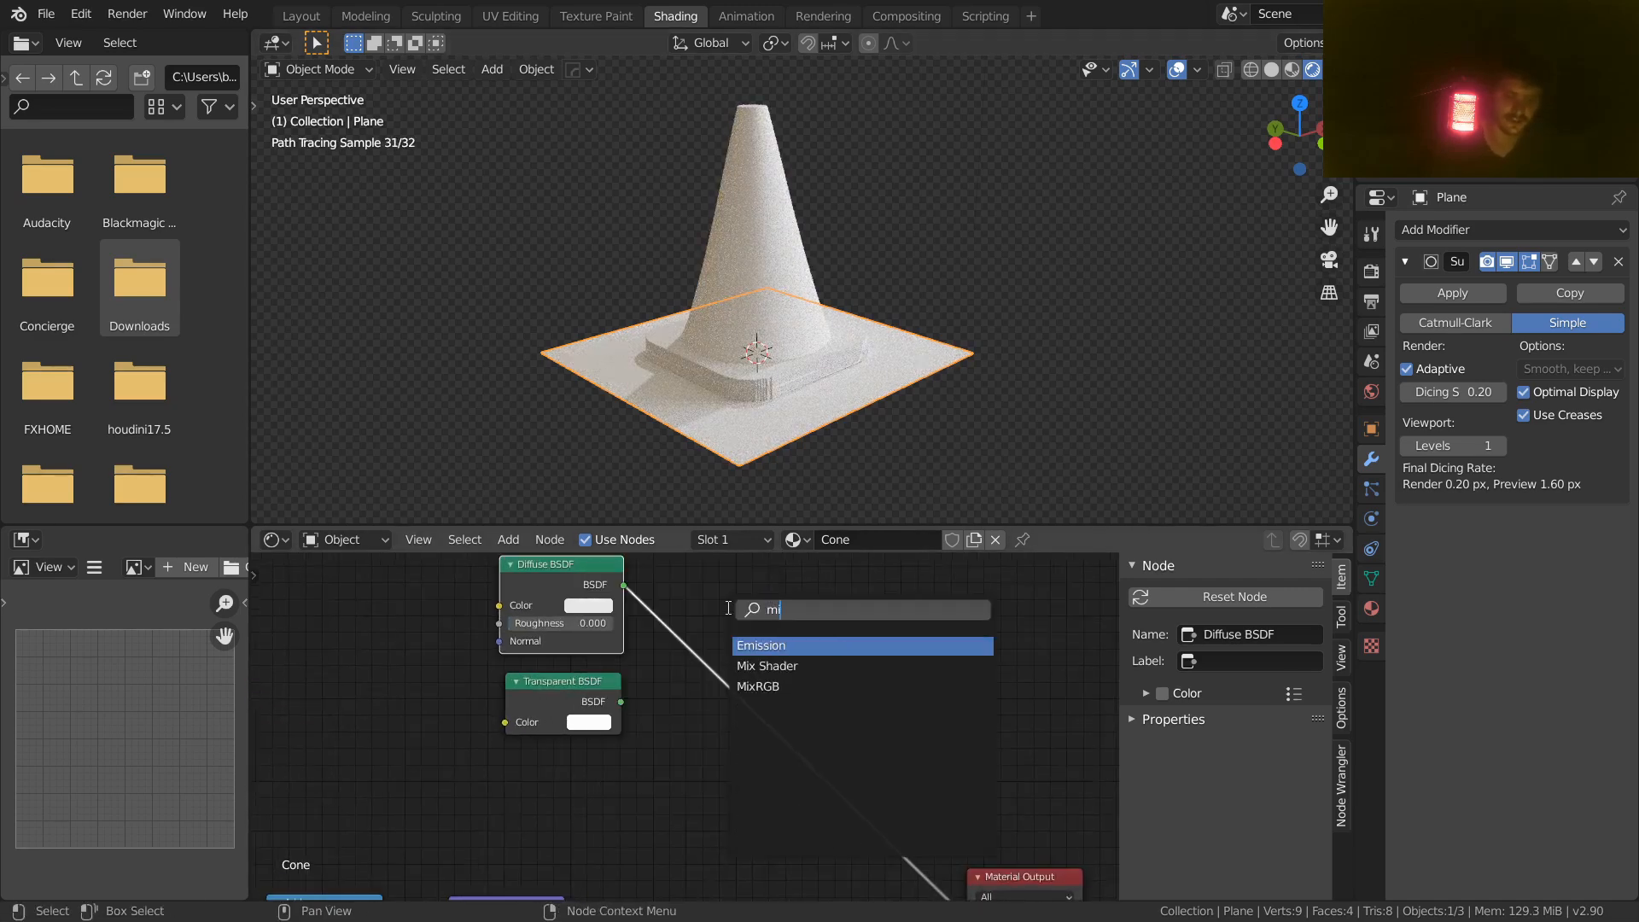
pyautogui.write('x')
pyautogui.press('Return')
pyautogui.click(667, 683)
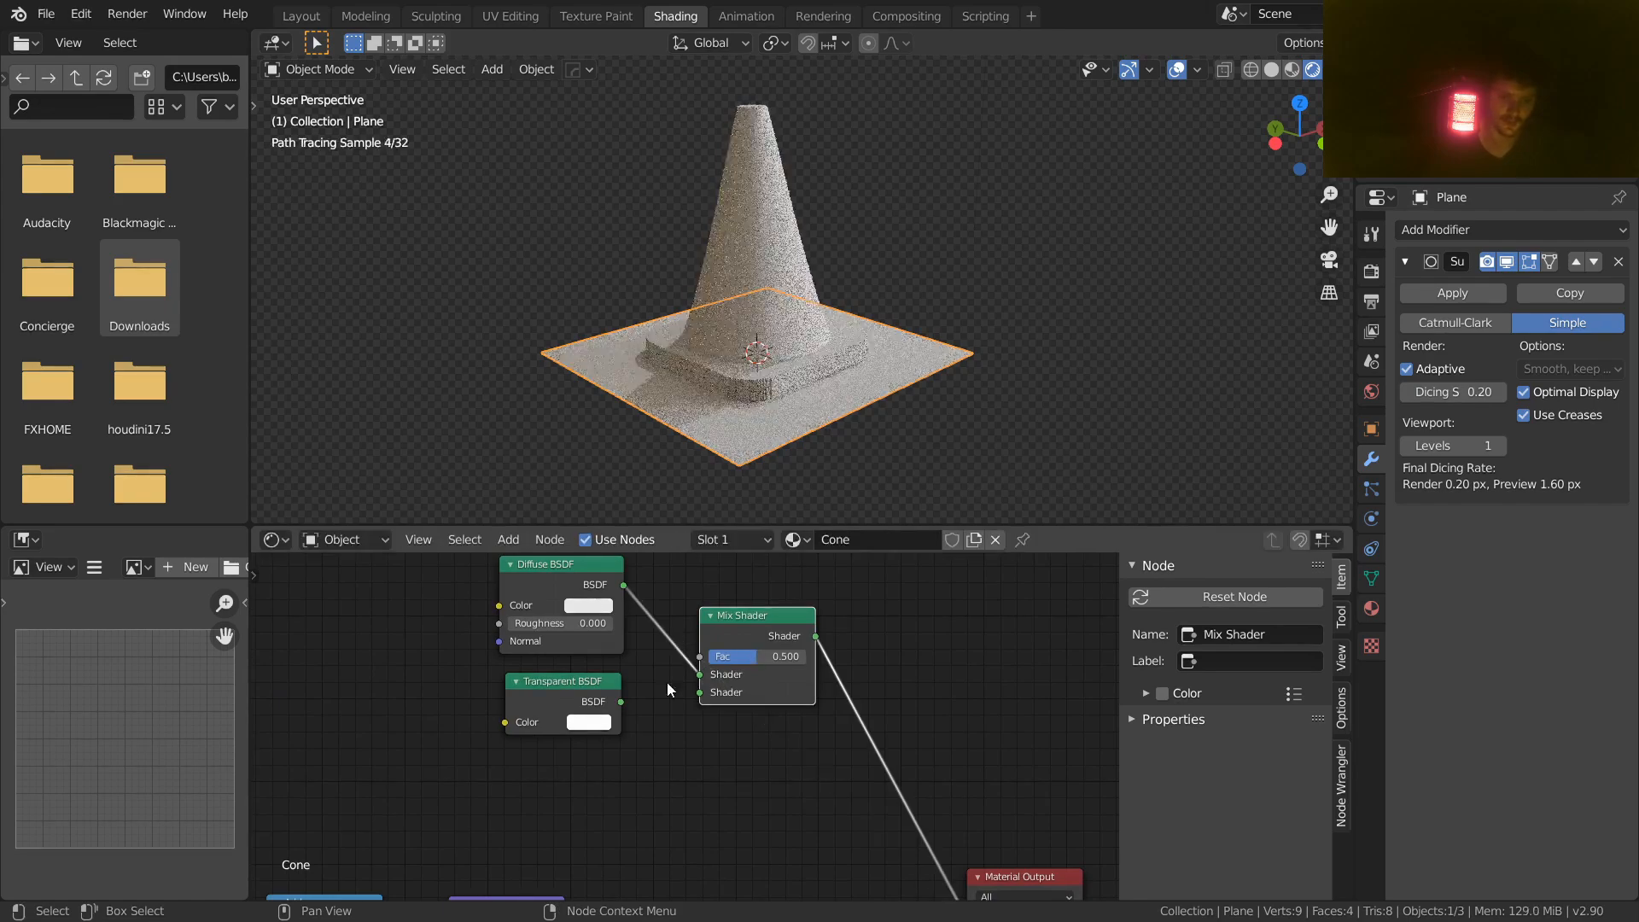
pyautogui.moveTo(621, 700); pyautogui.dragTo(699, 693)
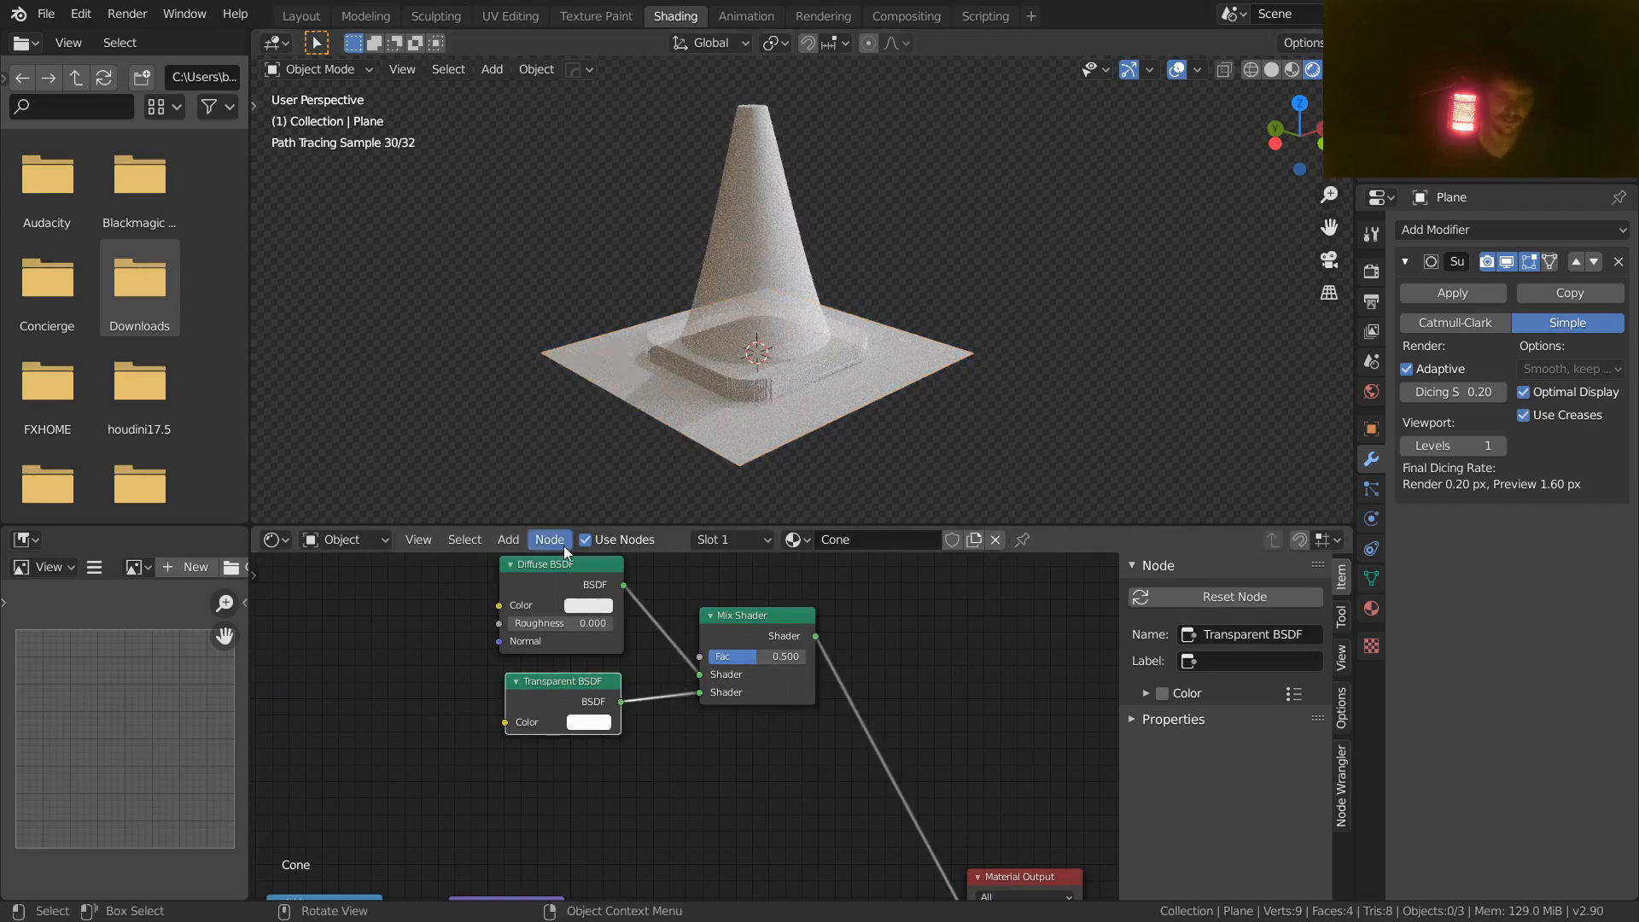
# Step: Try a different Mix Shader factor and undo the change
pyautogui.moveTo(873, 339); pyautogui.dragTo(838, 355, button='middle')
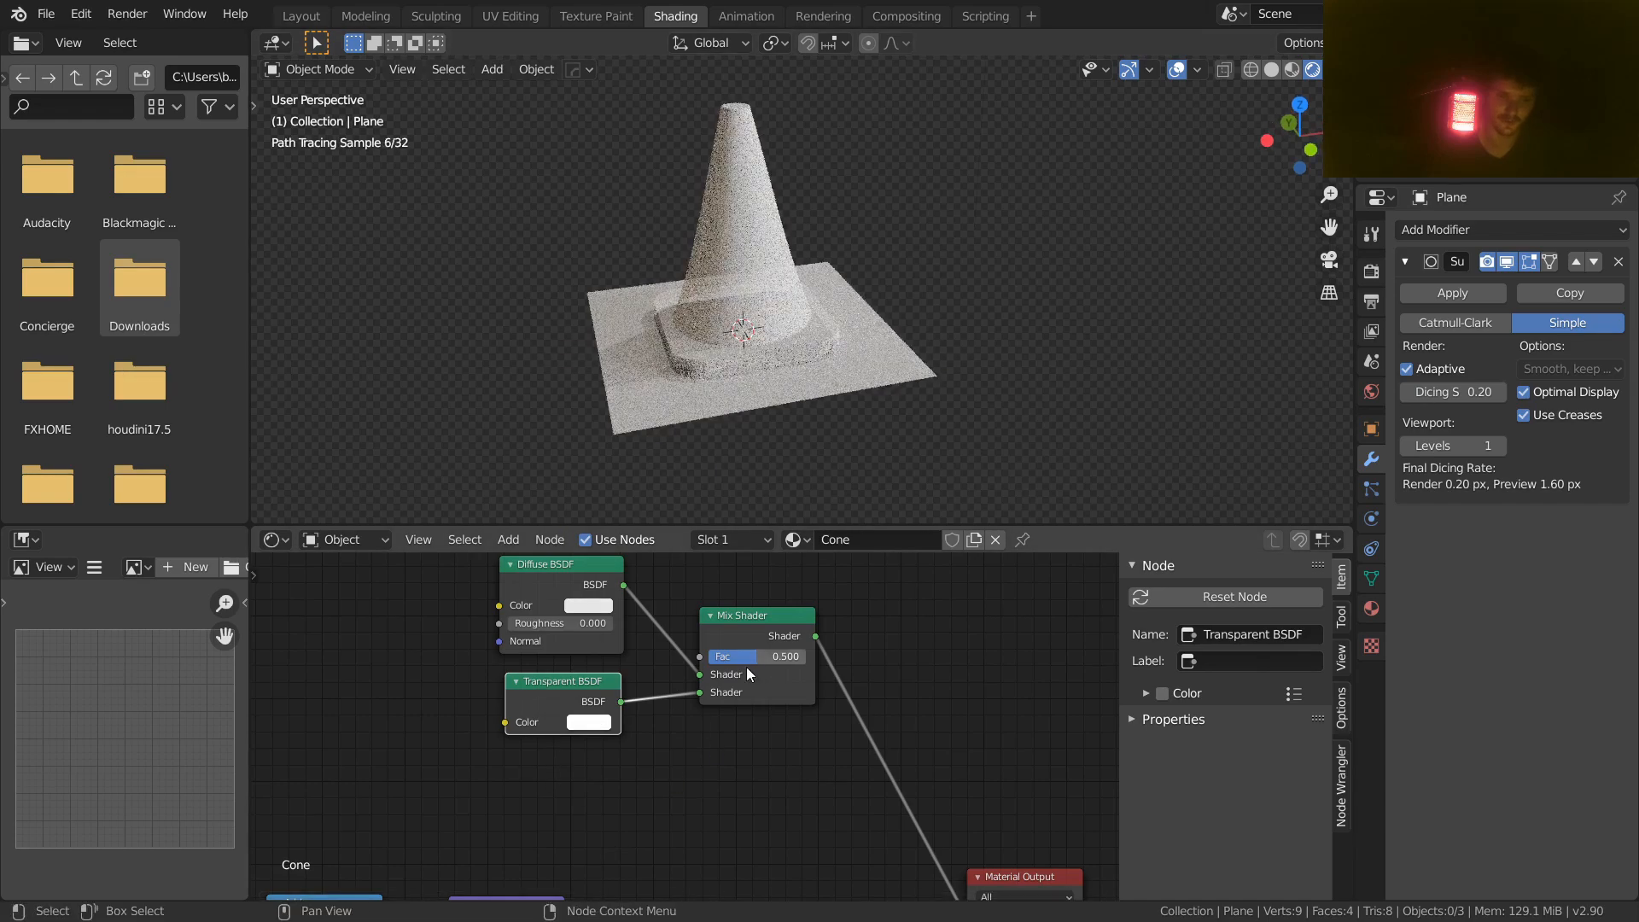
pyautogui.moveTo(750, 657); pyautogui.dragTo(807, 657)
pyautogui.hotkey('ctrl', 'z')
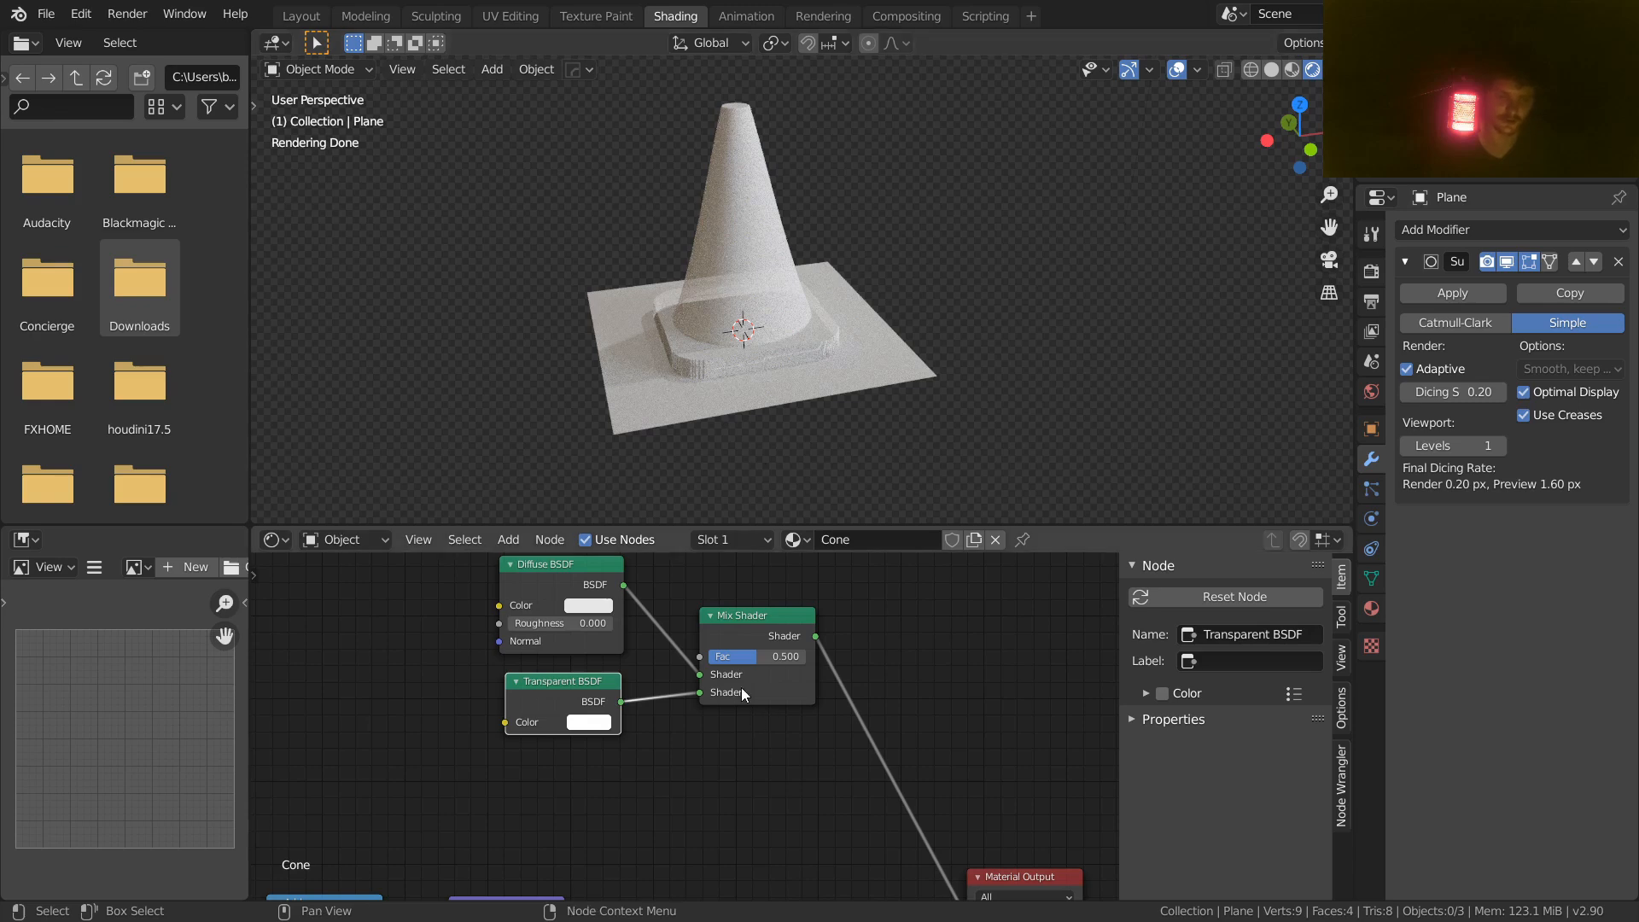
# Step: Save the file and move the Mix Shader farther from the two BSDF nodes
pyautogui.hotkey('ctrl', 's')
pyautogui.moveTo(751, 622); pyautogui.dragTo(813, 604)
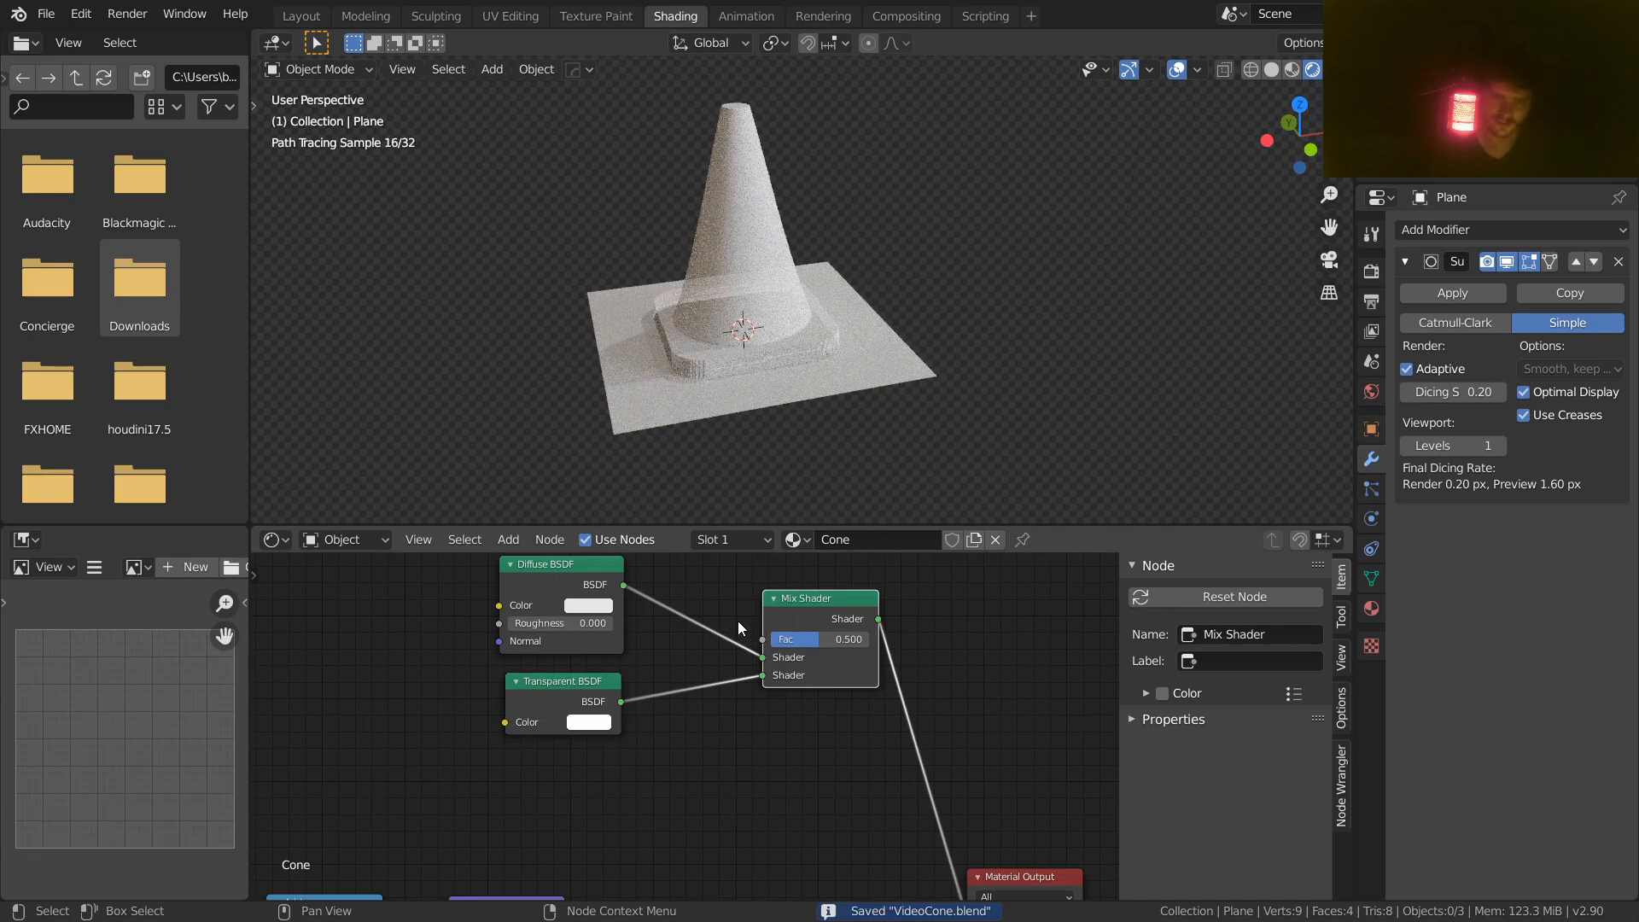
# Step: Preview the output of the Multiply node fed by the NodeGroup and baseheight, examining the base mask from the top view
pyautogui.scroll(-14, 538, 735)
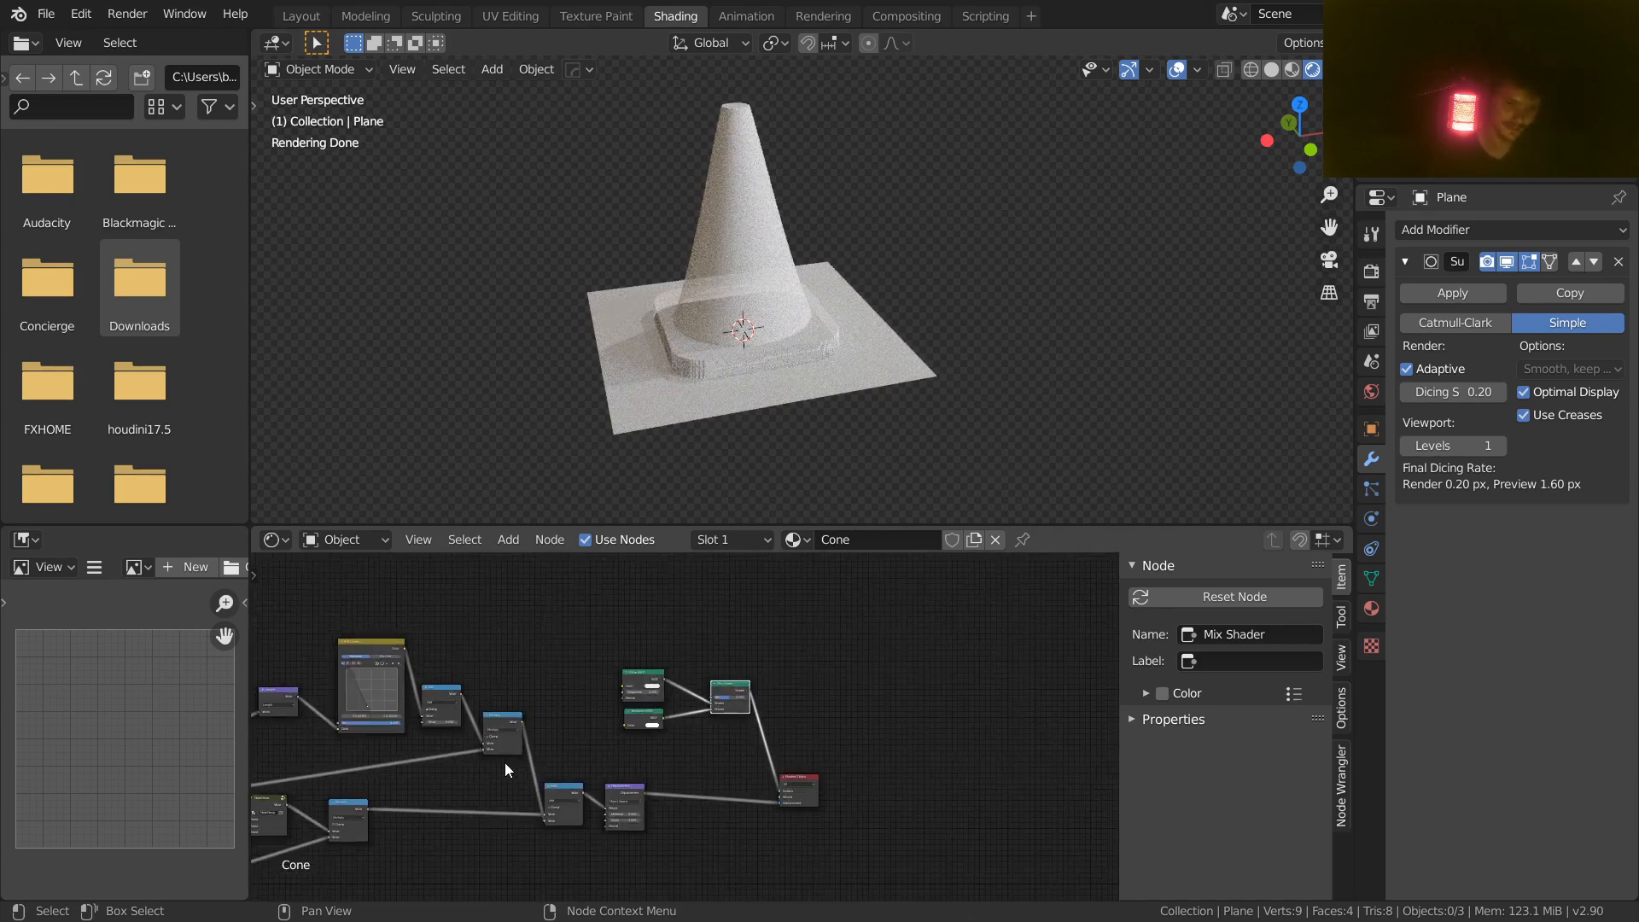
pyautogui.moveTo(504, 762); pyautogui.dragTo(724, 656, button='middle')
pyautogui.click(1301, 105)
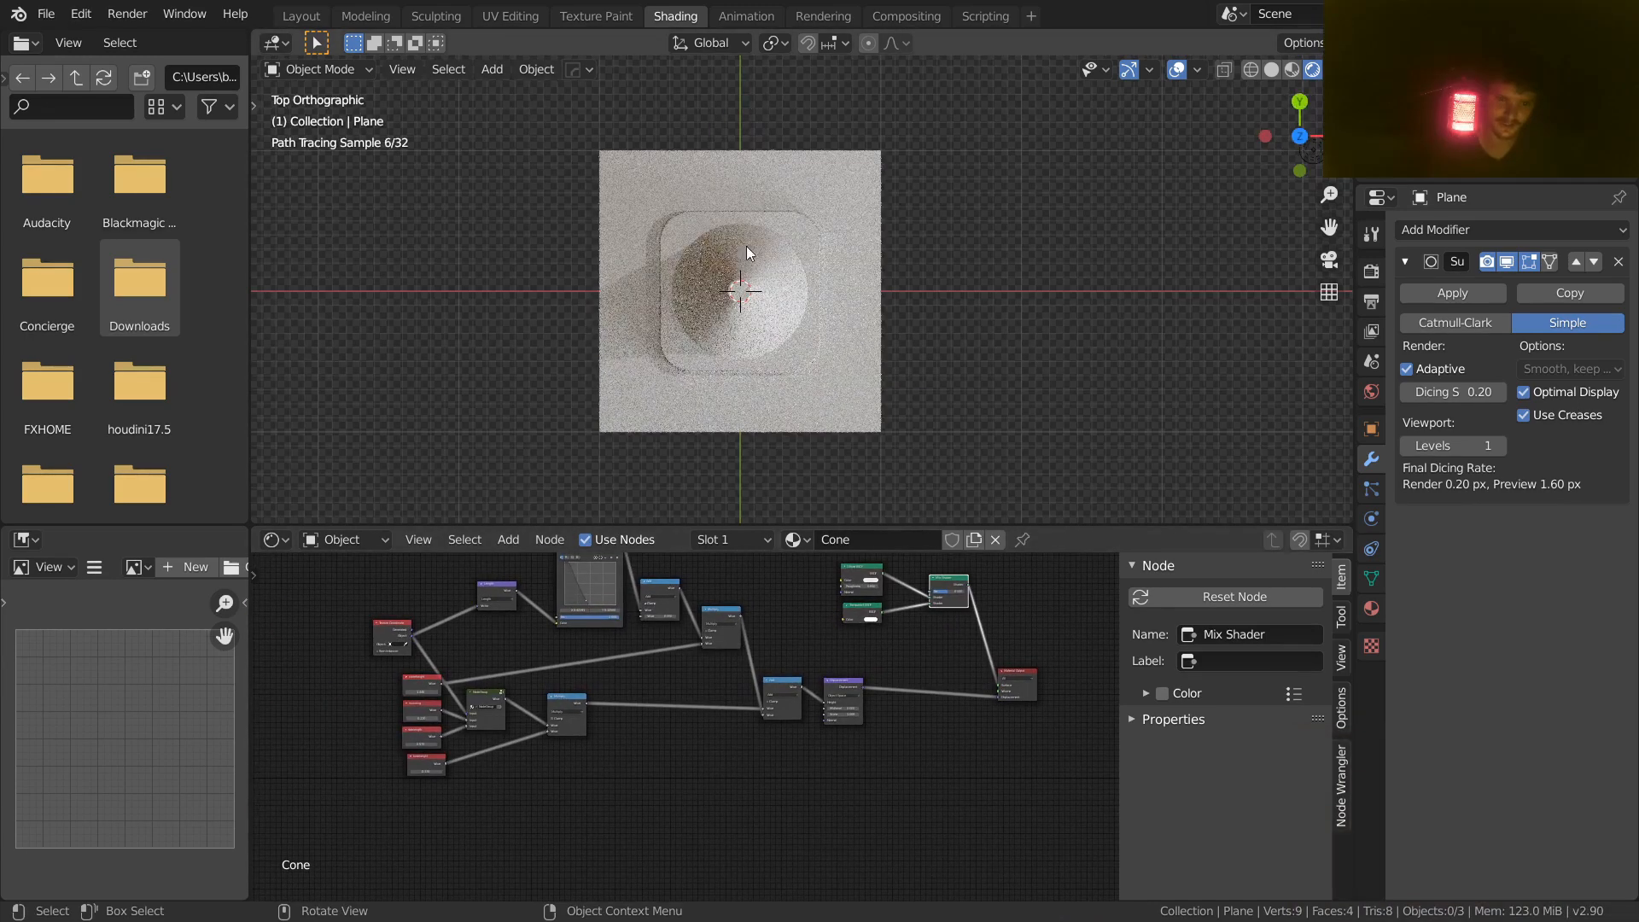
pyautogui.scroll(2, 746, 223)
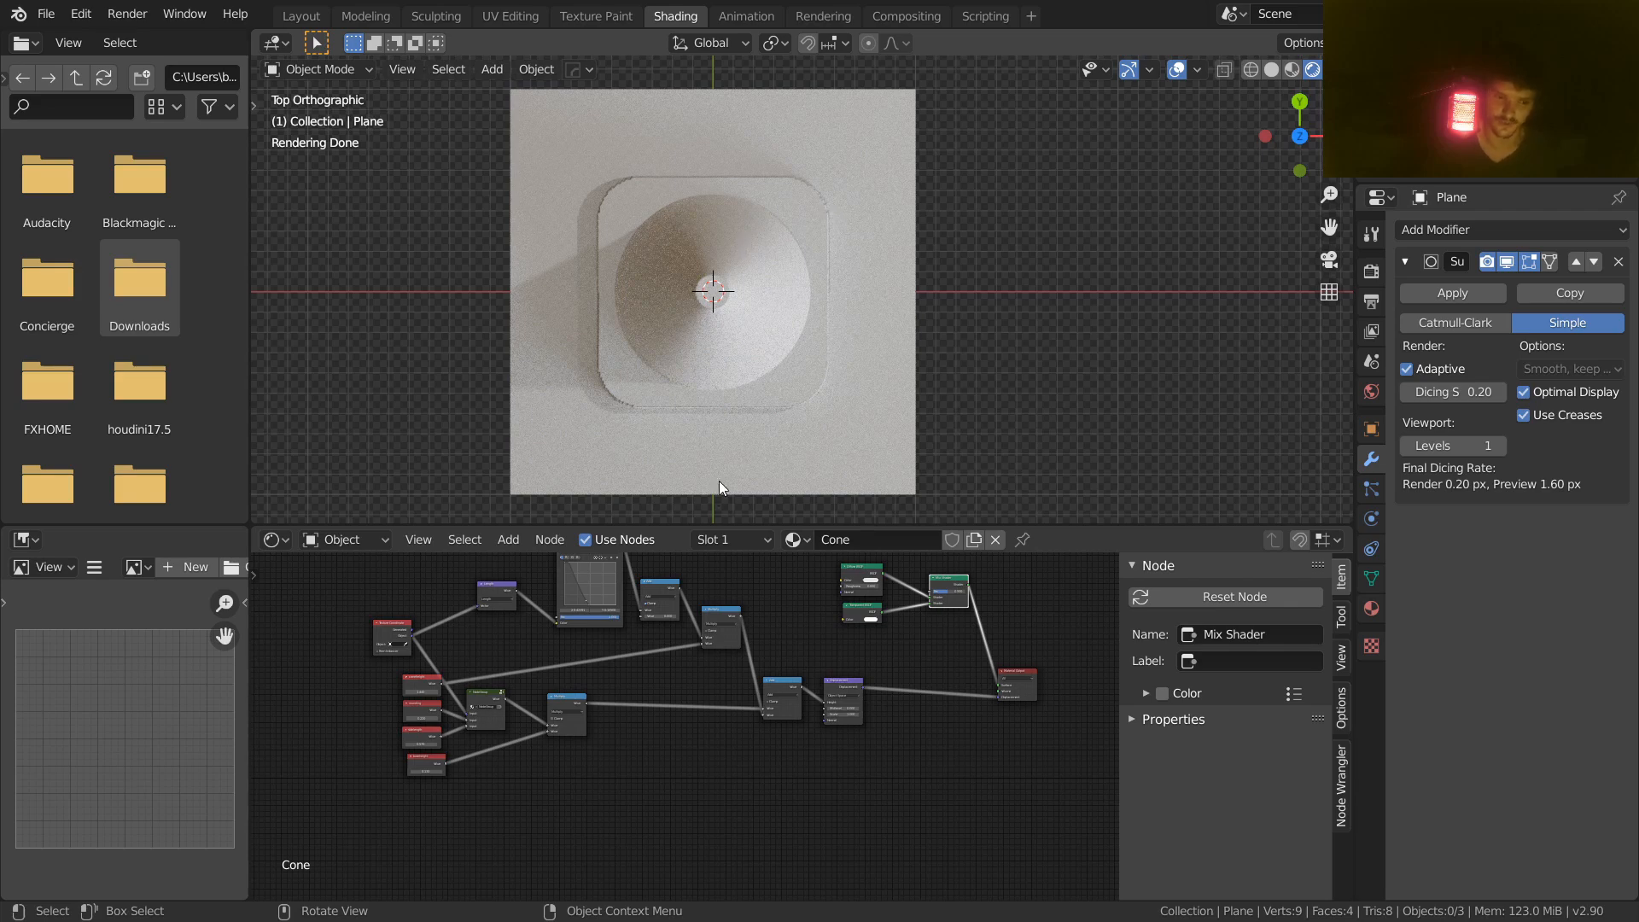
pyautogui.scroll(3, 622, 700)
pyautogui.keyDown('ctrl'); pyautogui.keyDown('shift'); pyautogui.click(511, 682); pyautogui.keyUp('shift'); pyautogui.keyUp('ctrl')
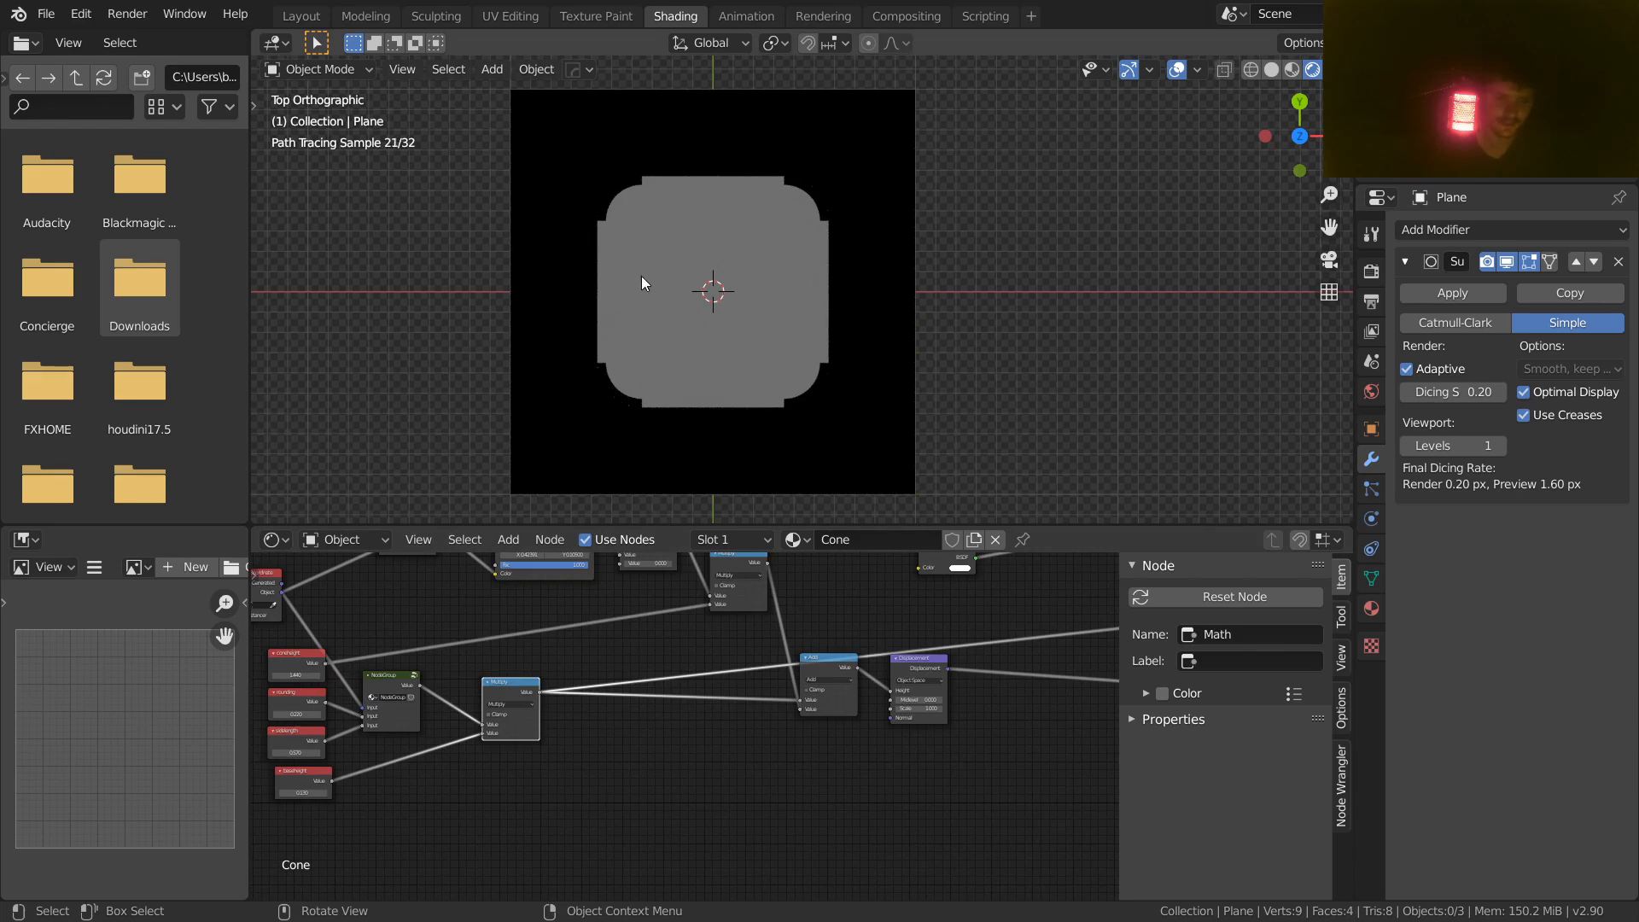
pyautogui.moveTo(674, 282); pyautogui.dragTo(914, 221, button='middle')
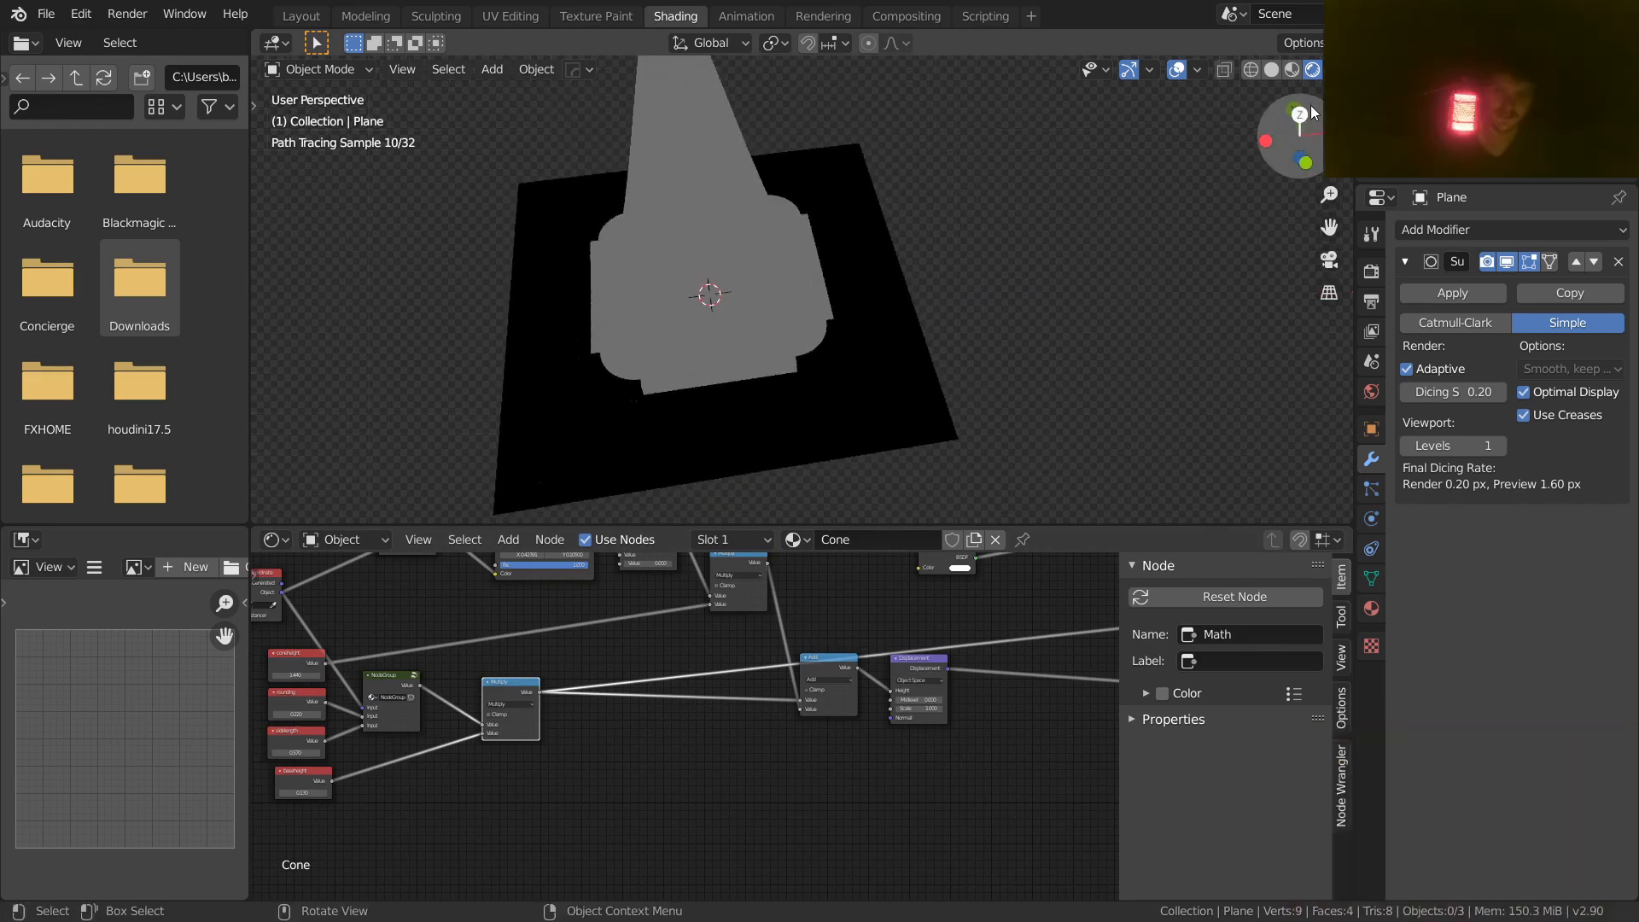
pyautogui.press('KP_7')
pyautogui.keyDown('shift'); pyautogui.moveTo(726, 227); pyautogui.dragTo(770, 241, button='middle'); pyautogui.keyUp('shift')
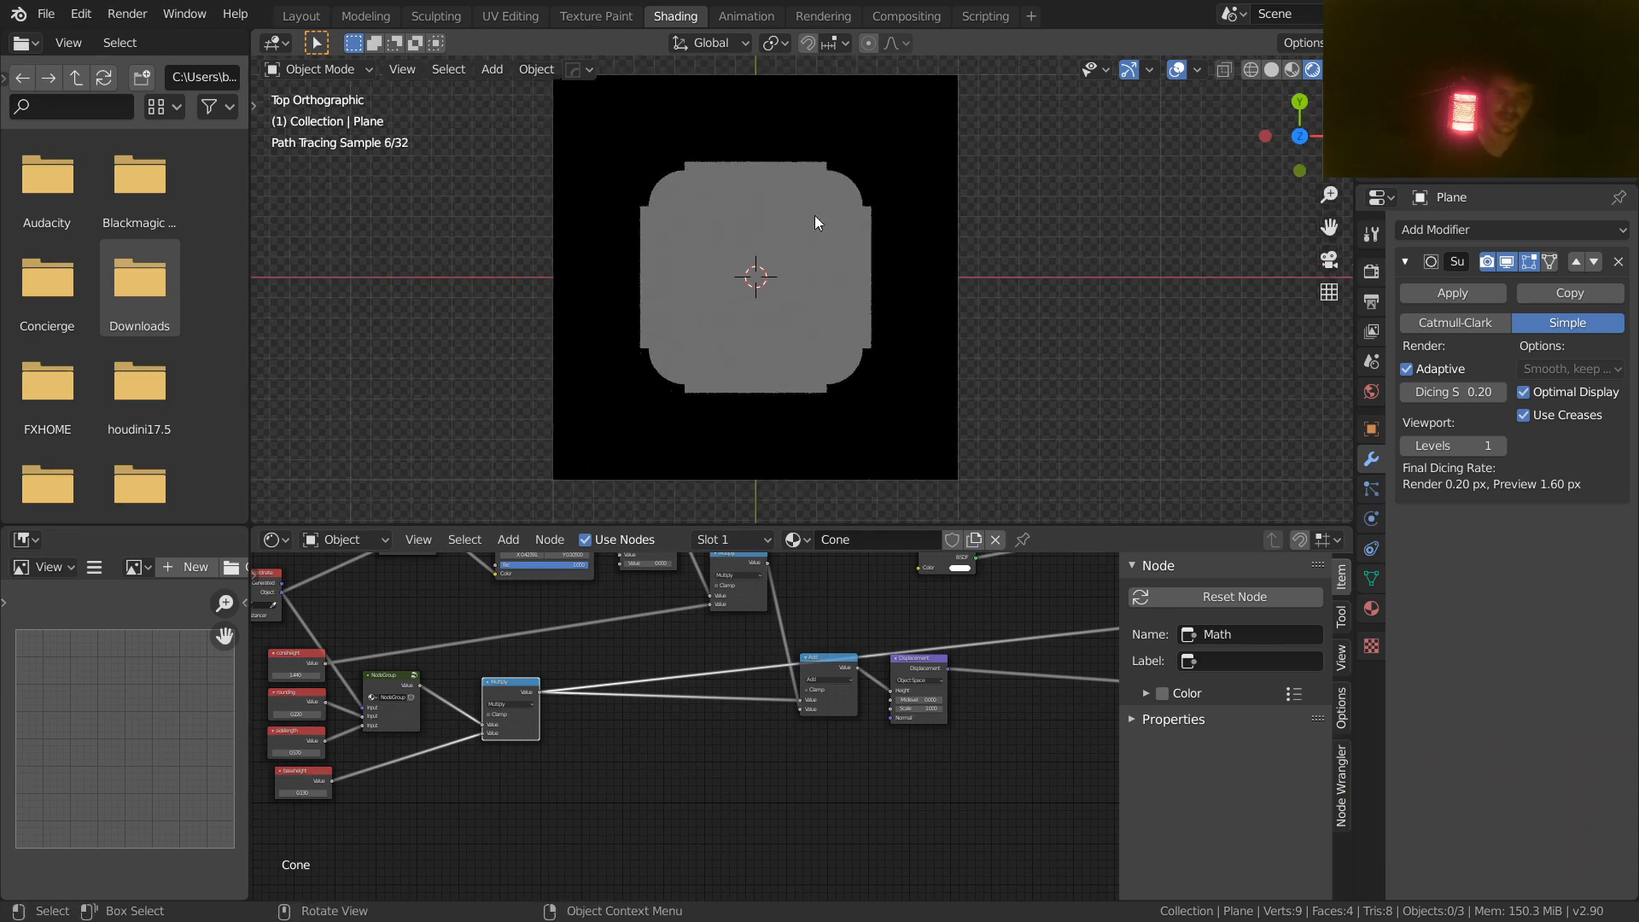
pyautogui.moveTo(632, 673); pyautogui.dragTo(518, 758, button='middle')
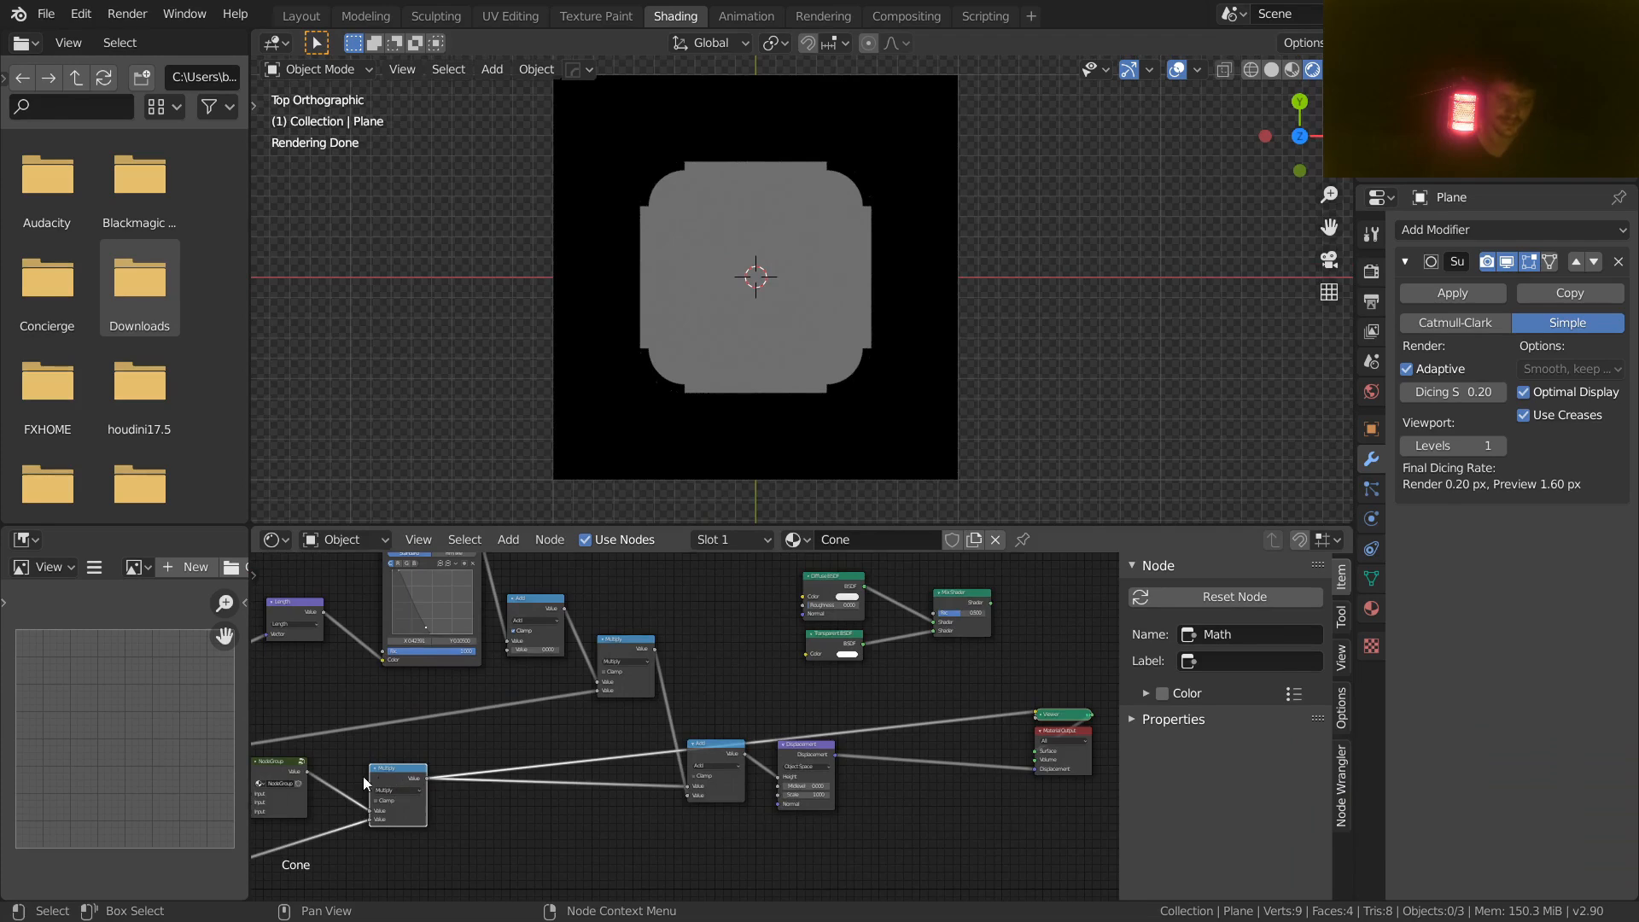
# Step: Preview the NodeGroup's output as a mask on the plane
pyautogui.scroll(2, 362, 776)
pyautogui.moveTo(525, 790); pyautogui.dragTo(665, 723, button='middle')
pyautogui.moveTo(598, 741); pyautogui.dragTo(603, 744)
pyautogui.keyDown('ctrl'); pyautogui.keyDown('shift'); pyautogui.click(487, 741); pyautogui.keyUp('shift'); pyautogui.keyUp('ctrl')
pyautogui.scroll(-2, 509, 741)
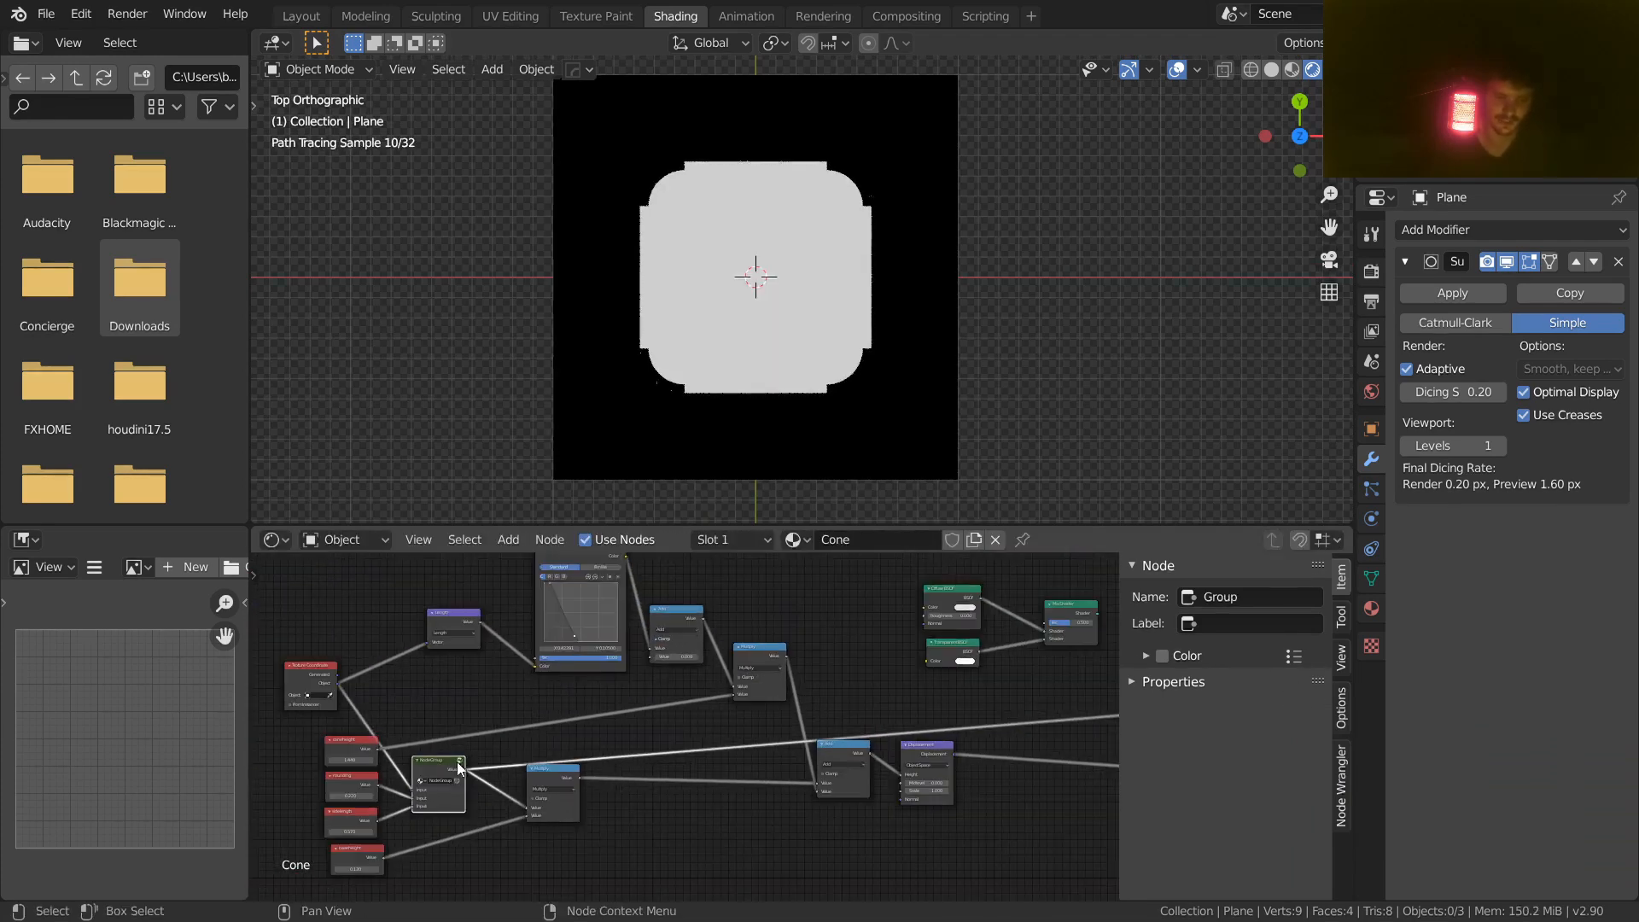
# Step: Connect the NodeGroup's Value output to the Mix Shader's Fac input and show the Mix Shader on the surface again
pyautogui.moveTo(462, 770); pyautogui.dragTo(1059, 626)
pyautogui.moveTo(1059, 626); pyautogui.dragTo(629, 674, button='middle')
pyautogui.keyDown('ctrl'); pyautogui.keyDown('shift'); pyautogui.click(625, 673); pyautogui.keyUp('shift'); pyautogui.keyUp('ctrl')
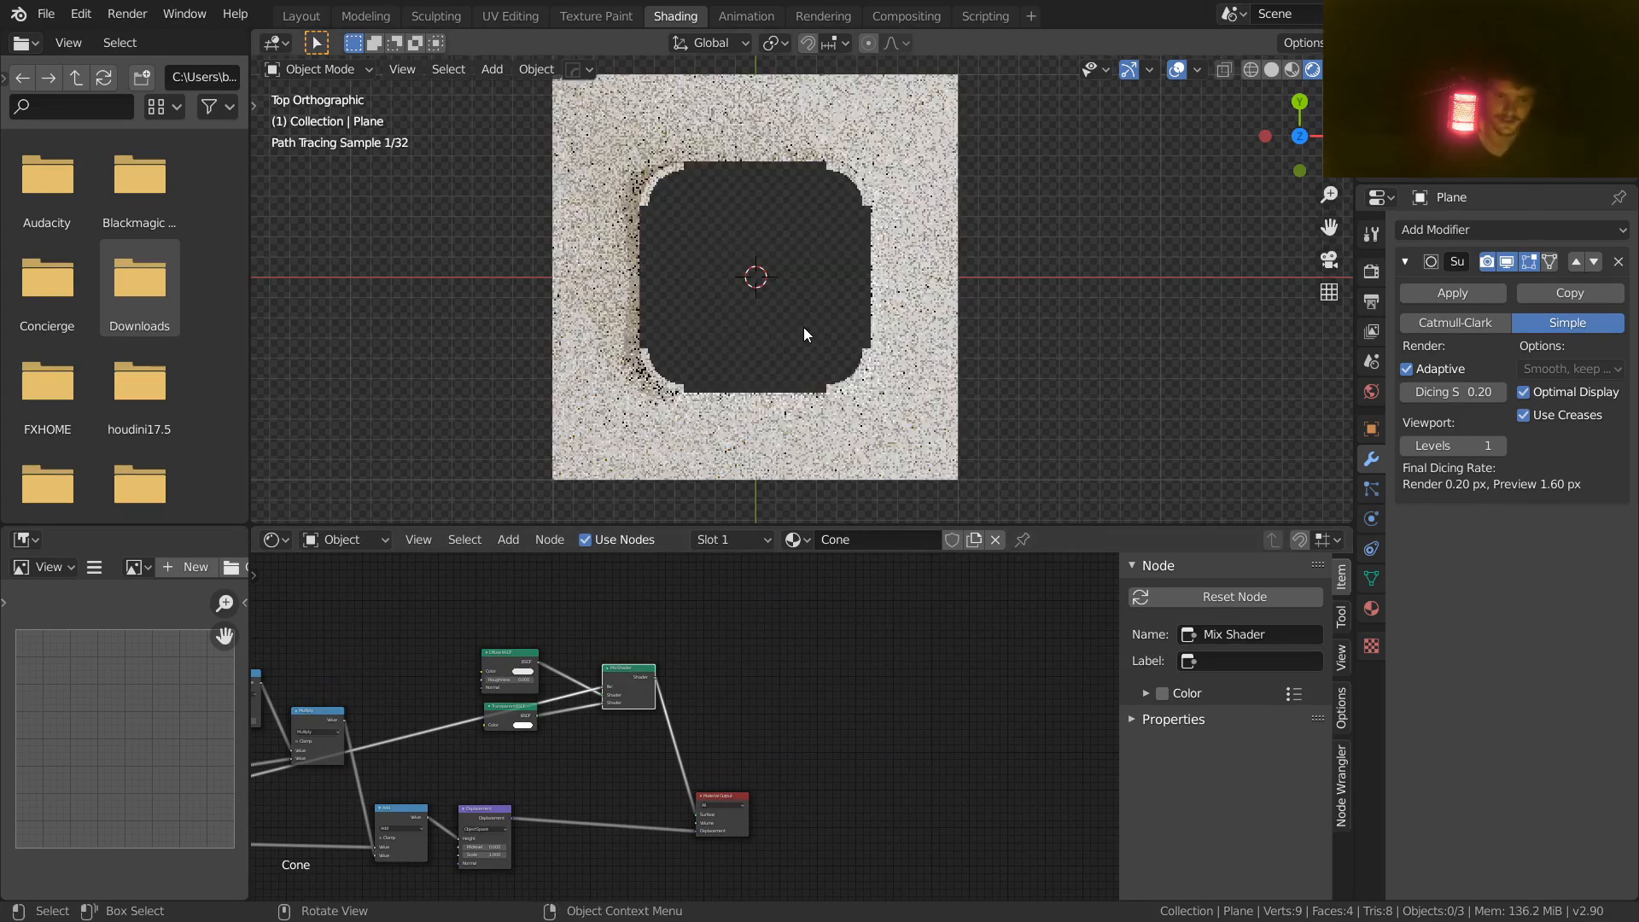
pyautogui.moveTo(803, 327)
pyautogui.mouseDown(button='middle')
pyautogui.moveTo(813, 202)
pyautogui.moveTo(849, 317)
pyautogui.moveTo(807, 301)
pyautogui.mouseUp(button='middle')
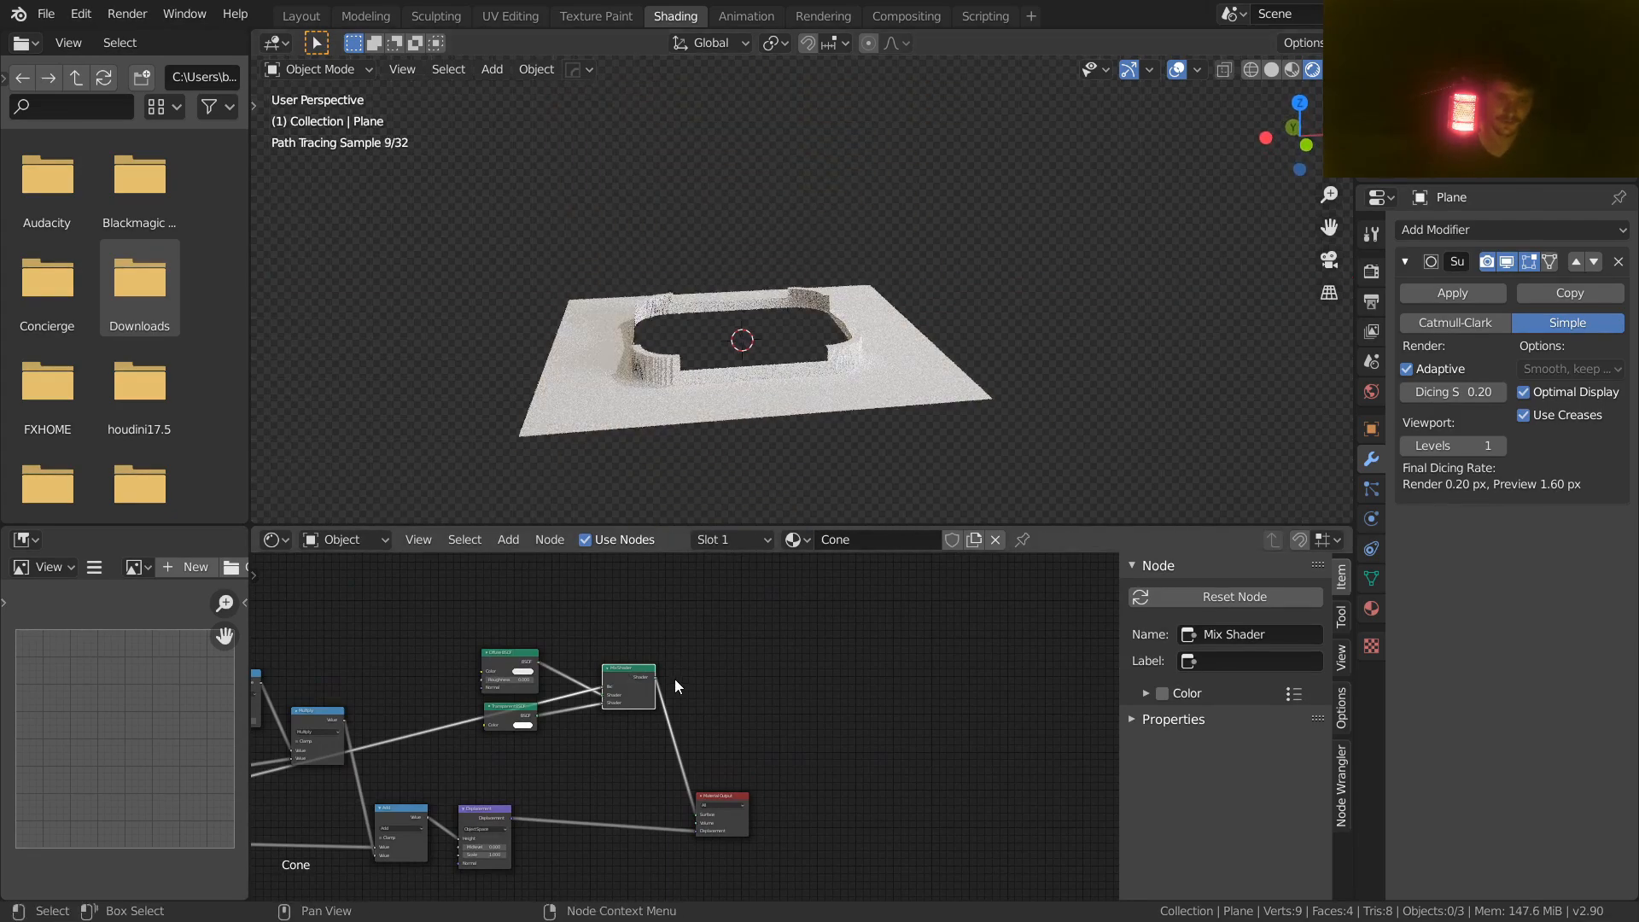
# Step: Try adding an Invert node for the mix factor, and delete it
pyautogui.scroll(4, 649, 684)
pyautogui.moveTo(649, 684); pyautogui.dragTo(971, 649, button='middle')
pyautogui.hotkey('shift', 'a')
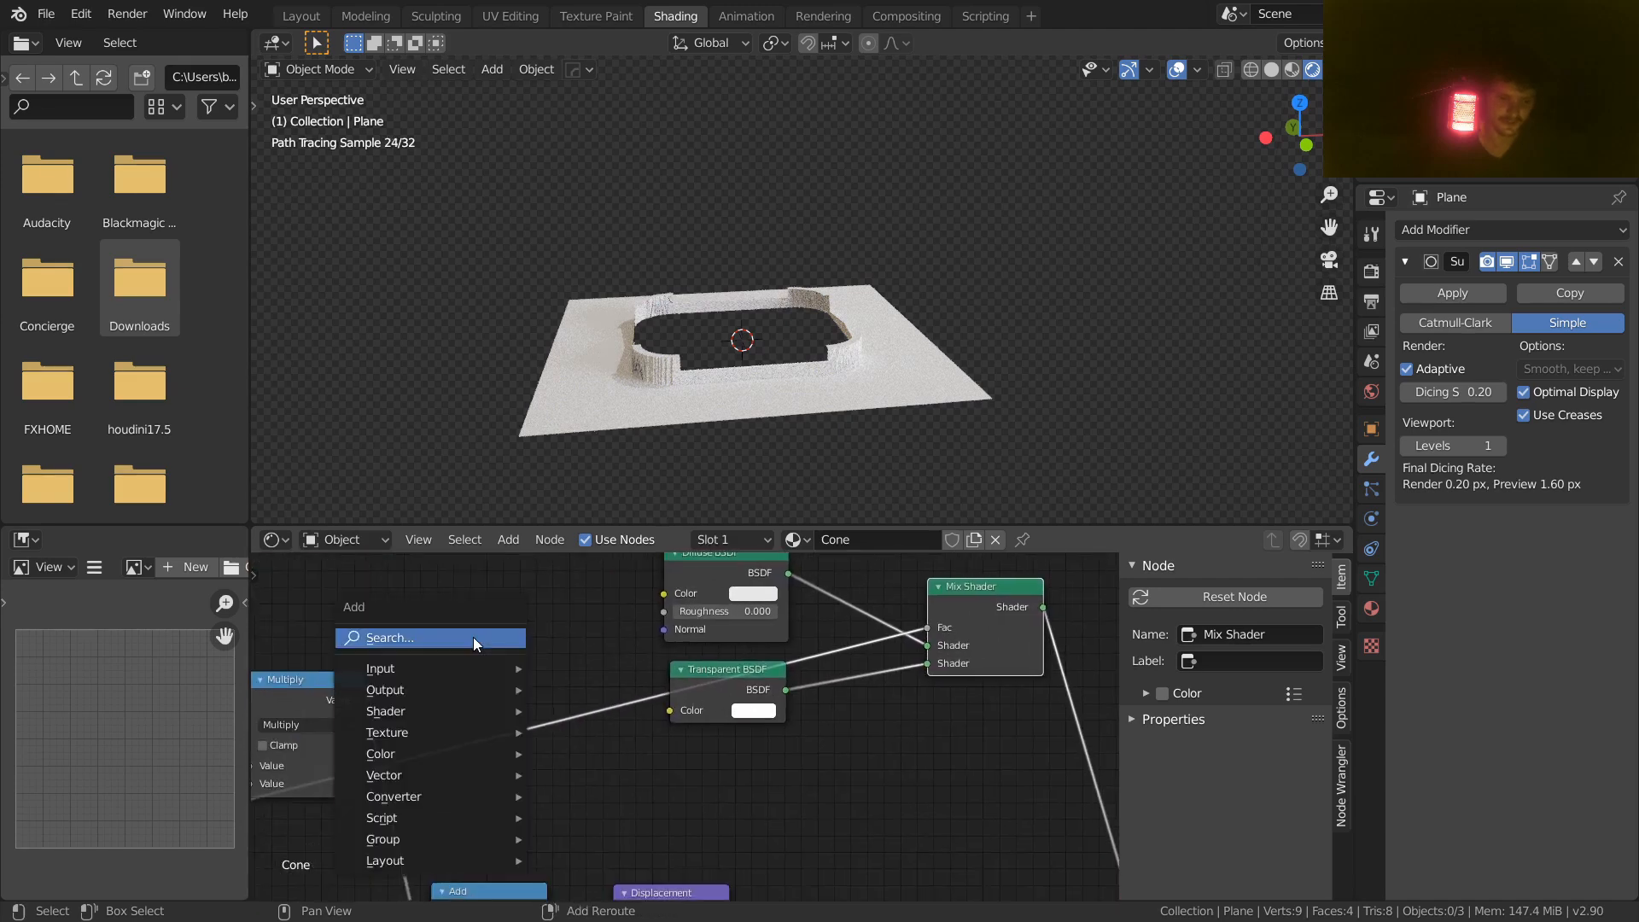
pyautogui.write('inv')
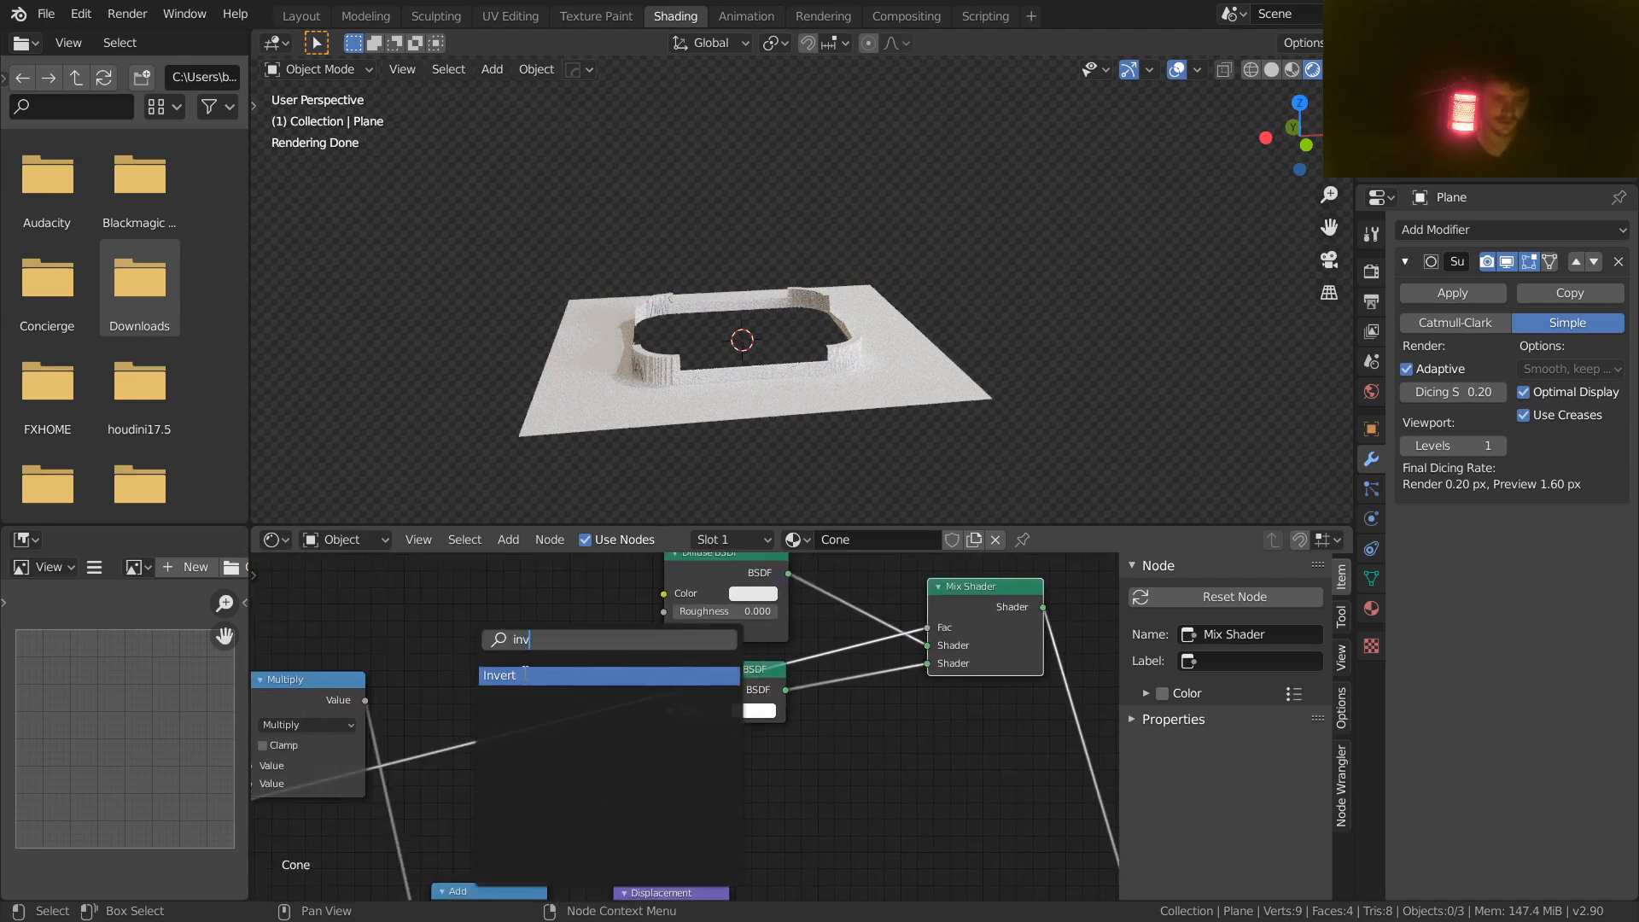
pyautogui.press('Return')
pyautogui.click(412, 589)
pyautogui.press('x')
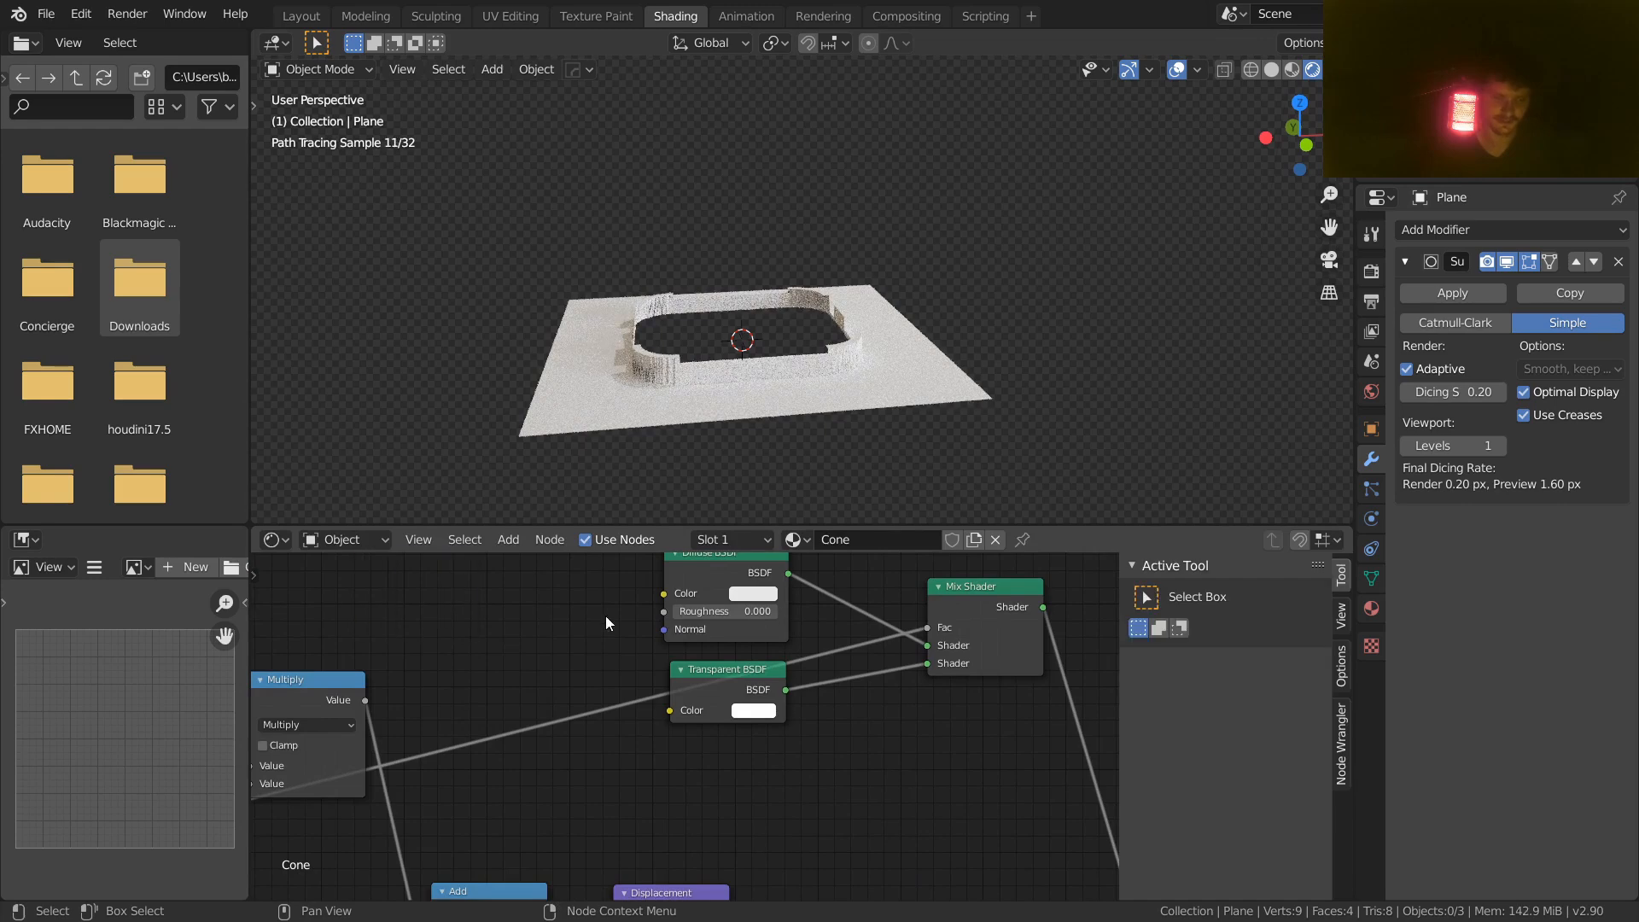
# Step: Swap the Mix Shader's two shader inputs so the plane outside the cone's base turns transparent, and save the file
pyautogui.moveTo(911, 601); pyautogui.dragTo(749, 611, button='middle')
pyautogui.click(802, 611)
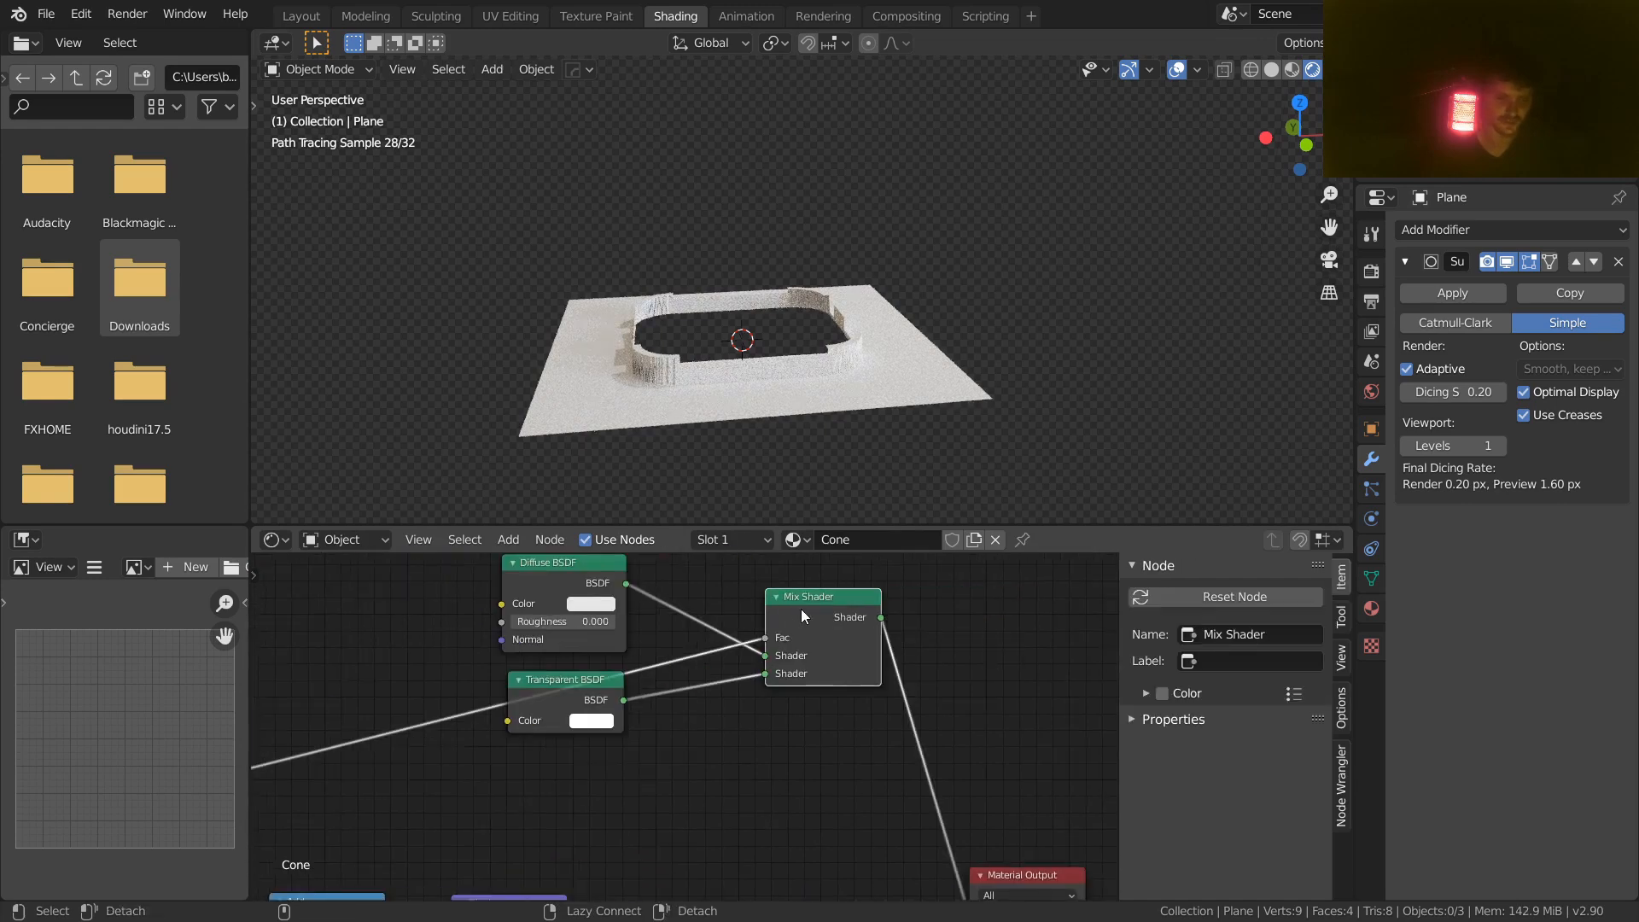
pyautogui.hotkey('alt', 's')
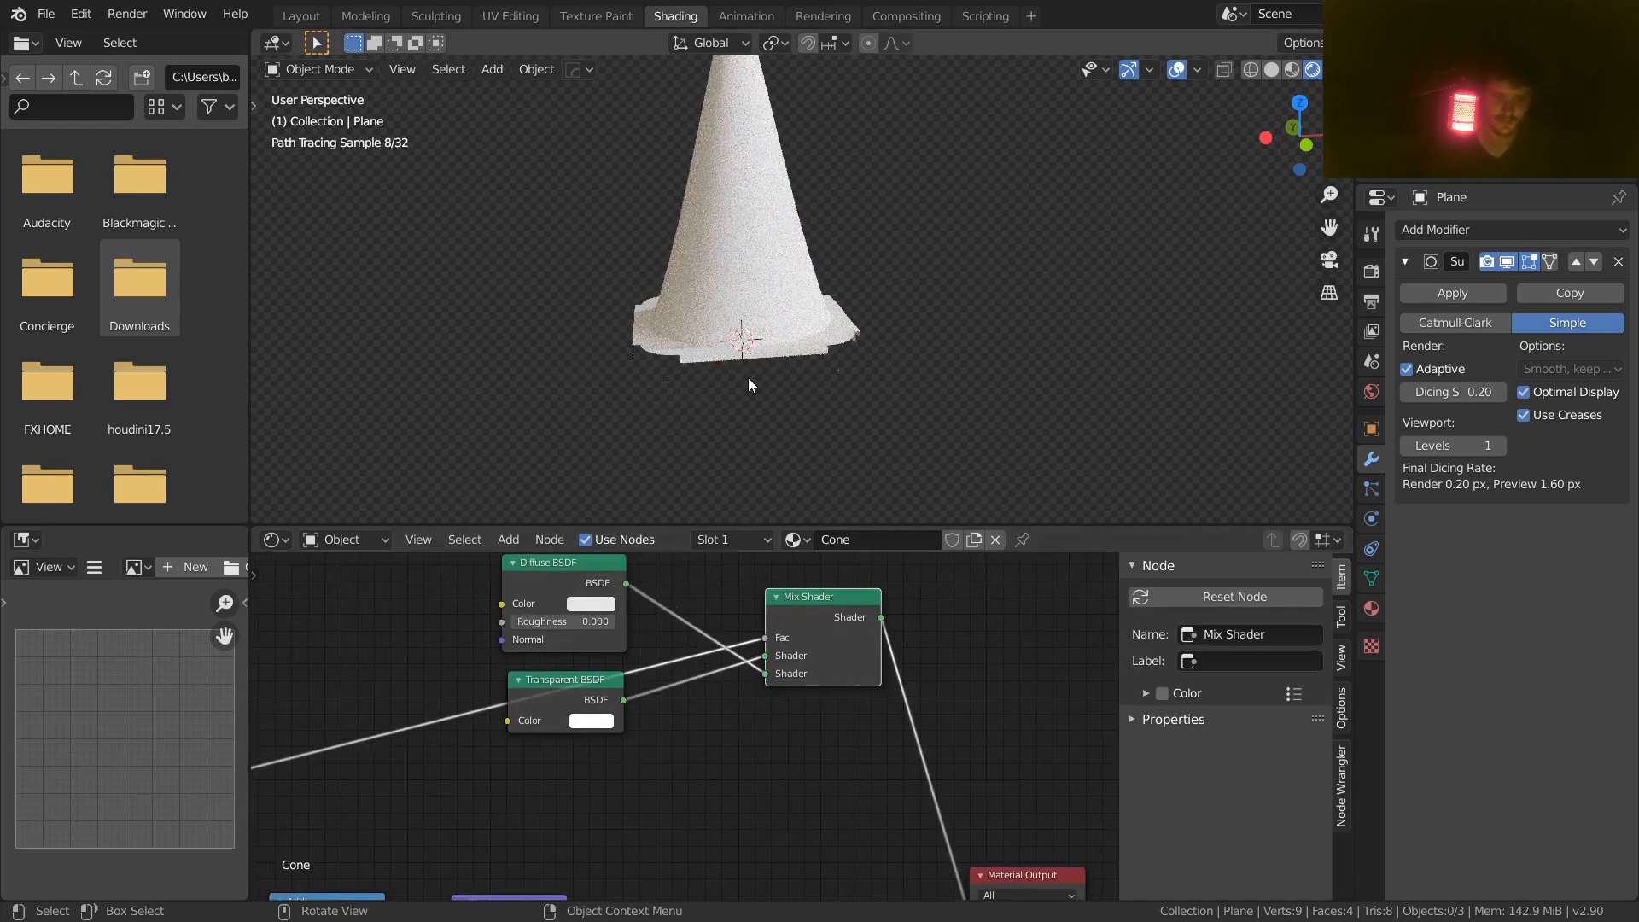
pyautogui.scroll(-3, 751, 364)
pyautogui.hotkey('ctrl', 's')
pyautogui.moveTo(765, 328); pyautogui.dragTo(833, 304, button='middle')
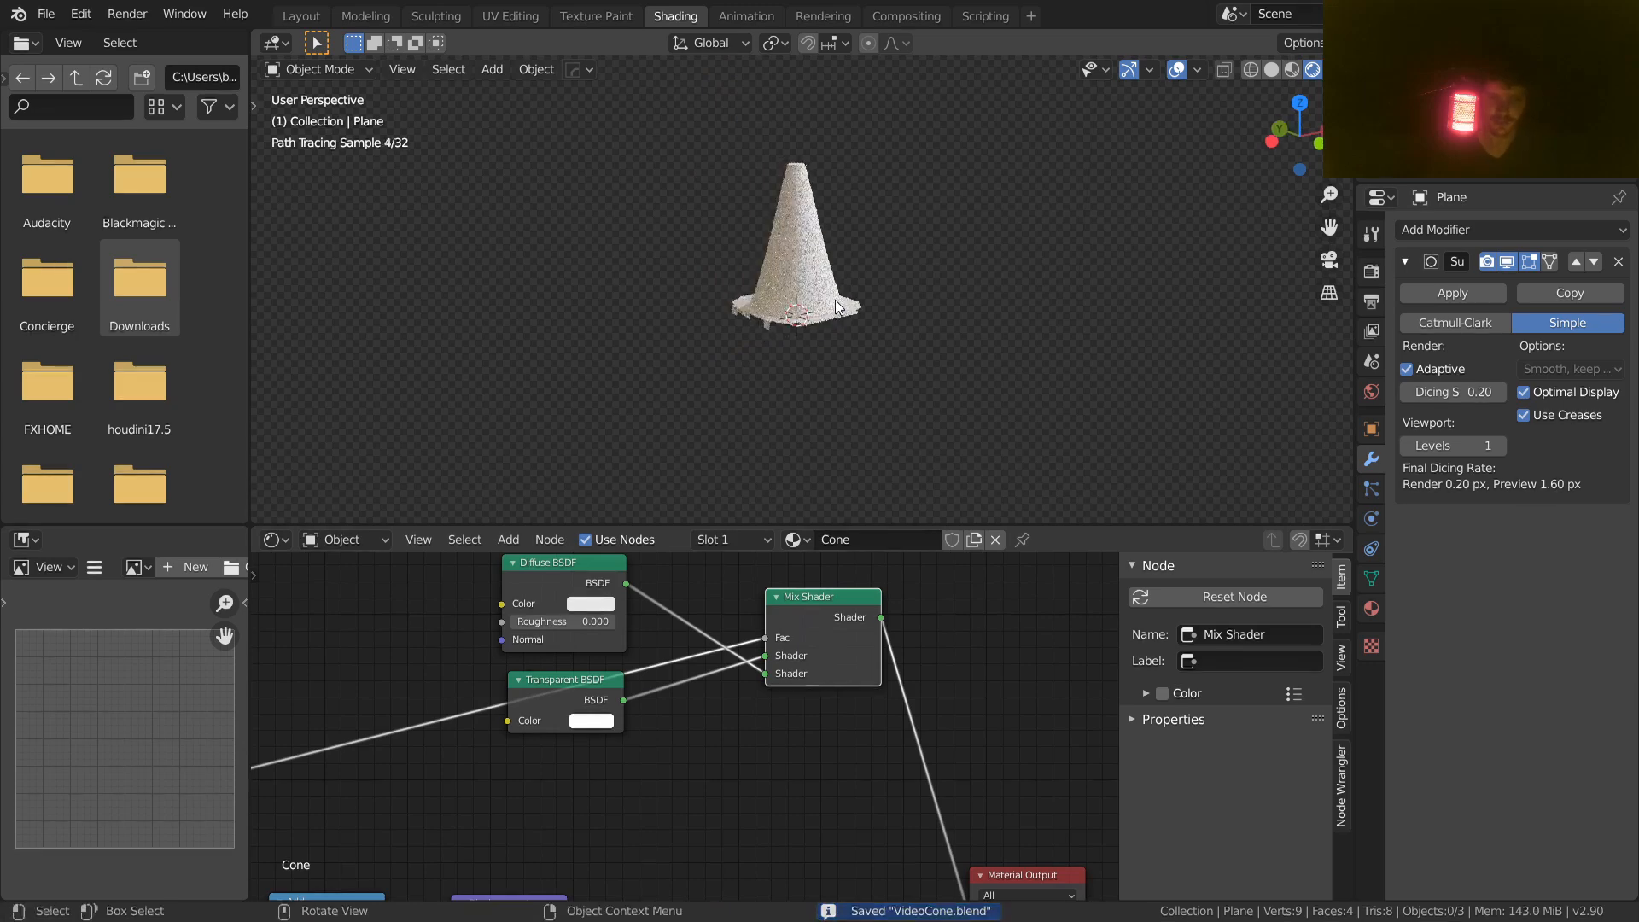
pyautogui.scroll(3, 848, 304)
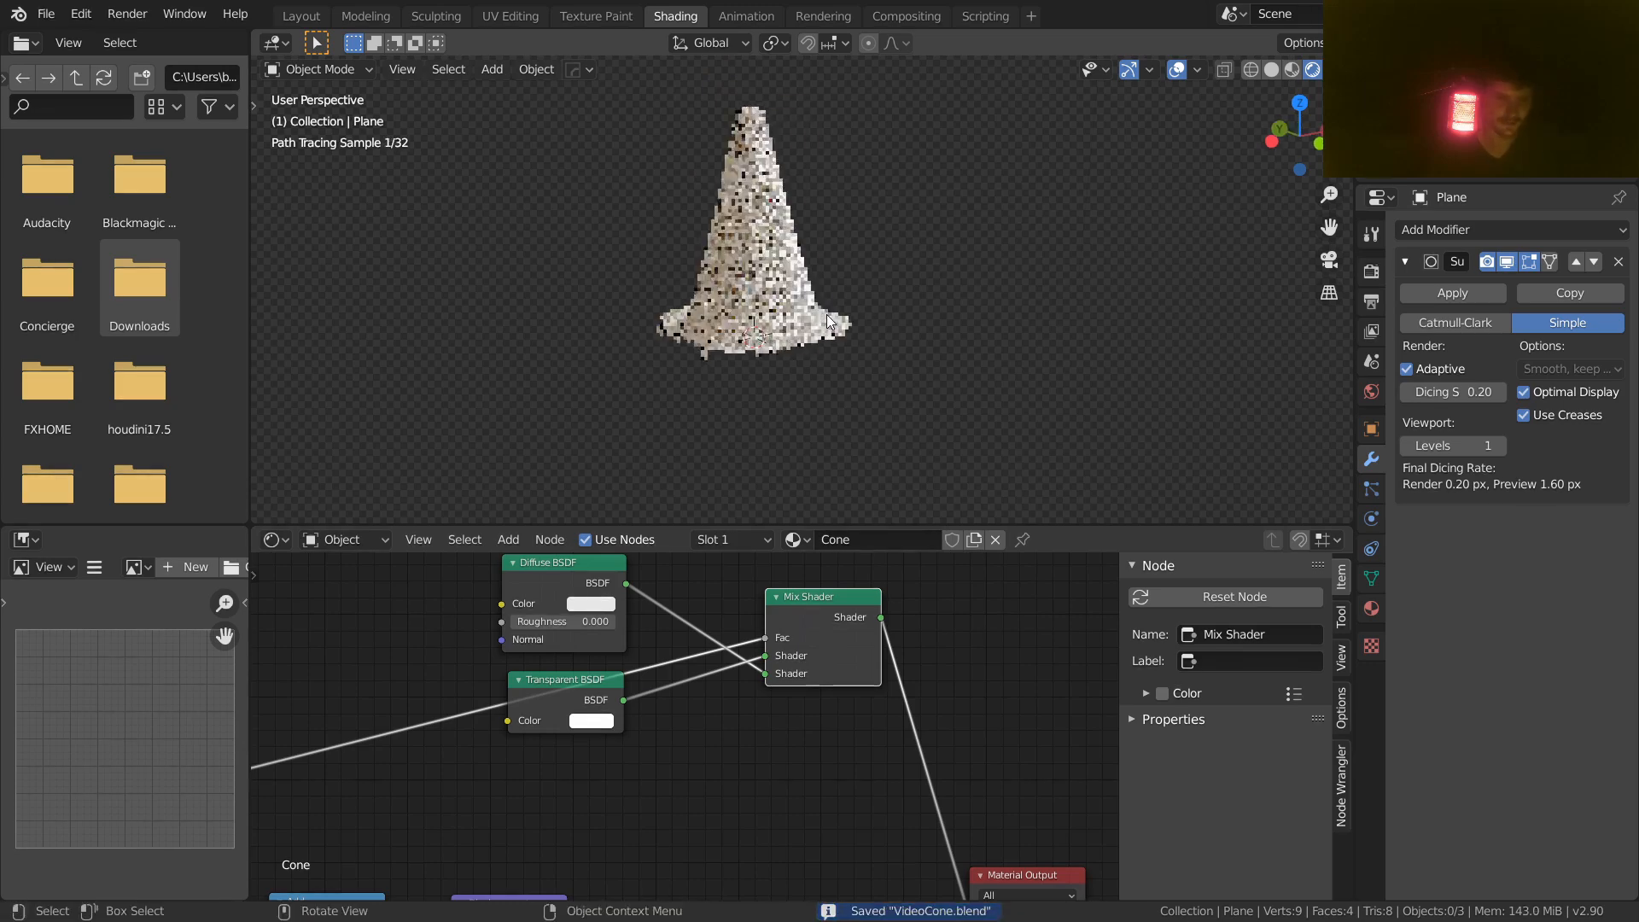
pyautogui.scroll(1, 719, 368)
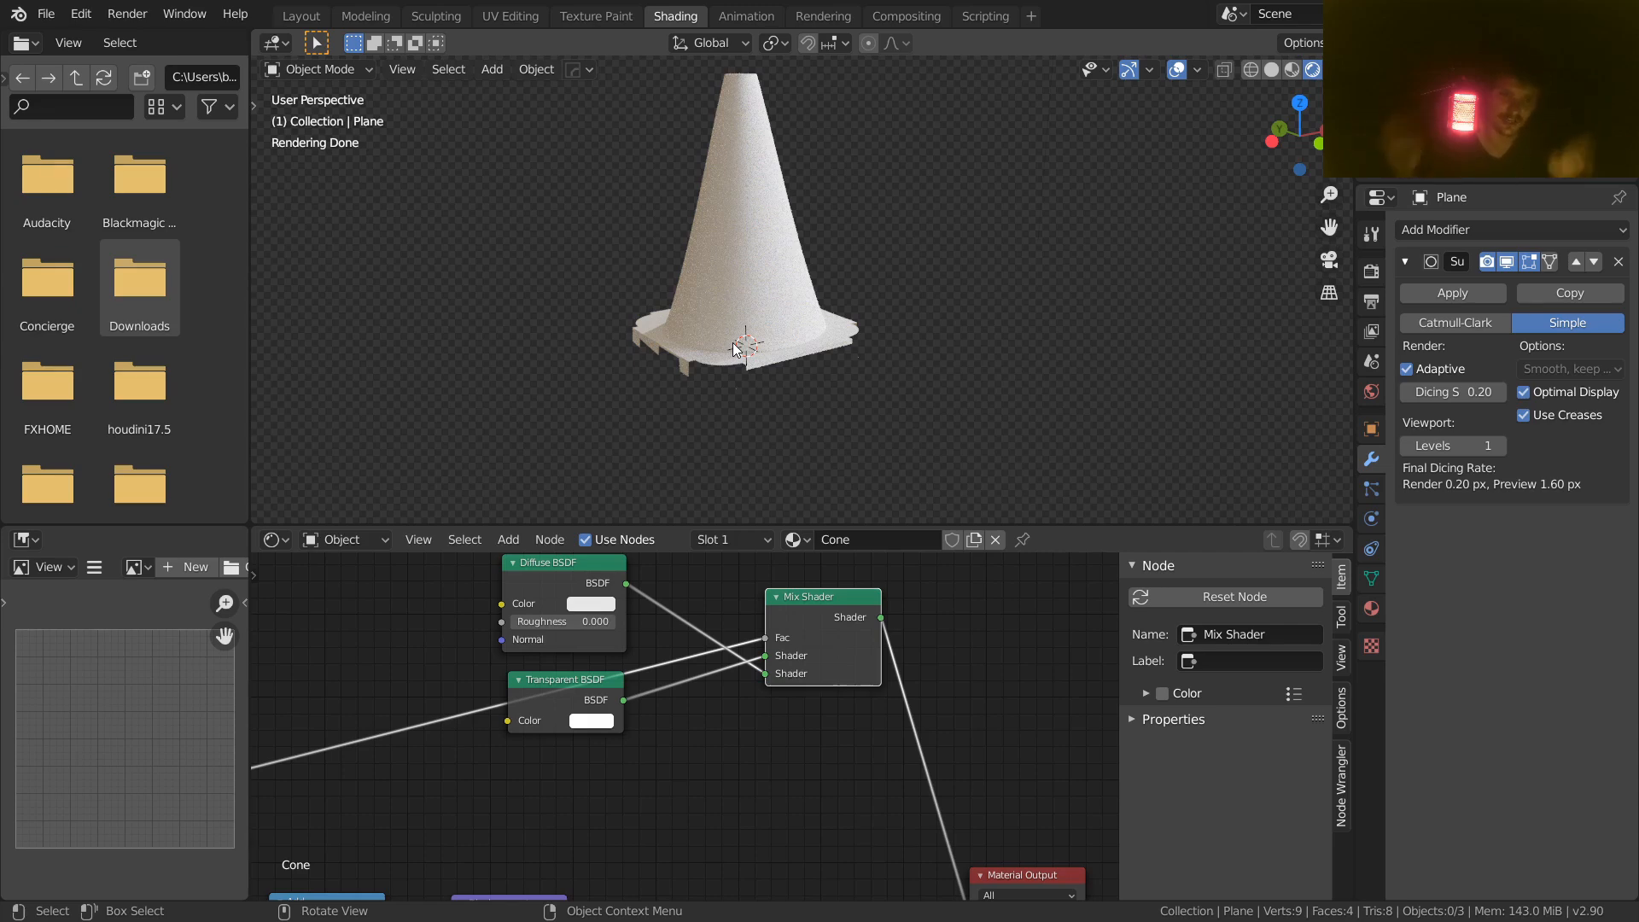
pyautogui.hotkey('ctrl', 's')
# Step: Try a Dicing Scale of 0.1 on the subdivision modifier, and undo it
pyautogui.click(1446, 386)
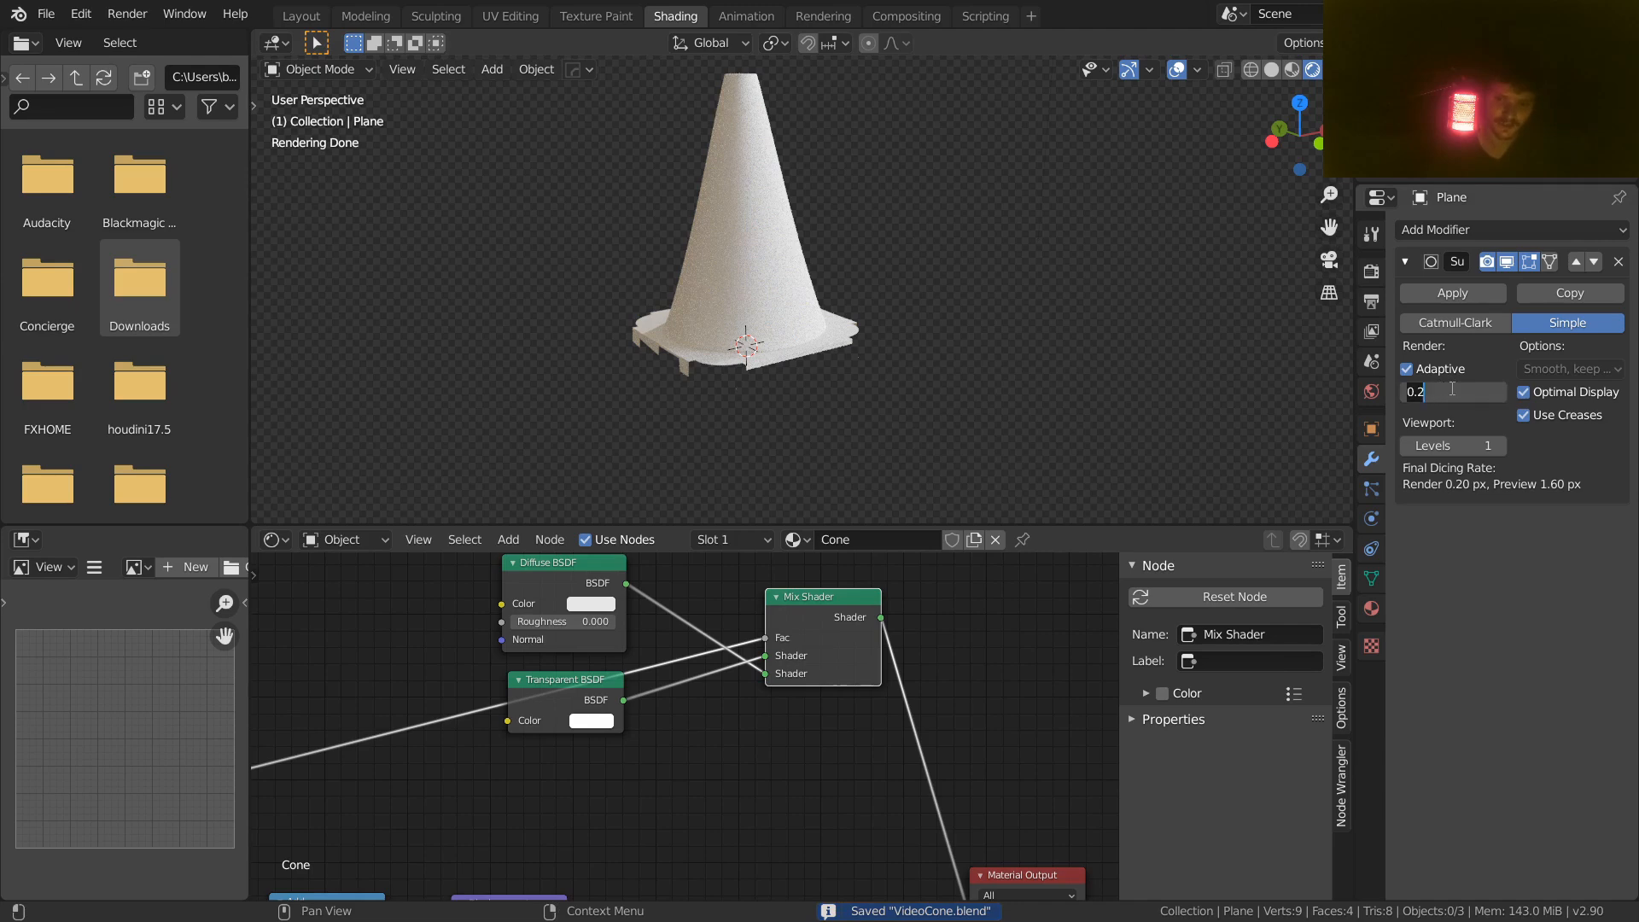
pyautogui.write('0.1')
pyautogui.press('Return')
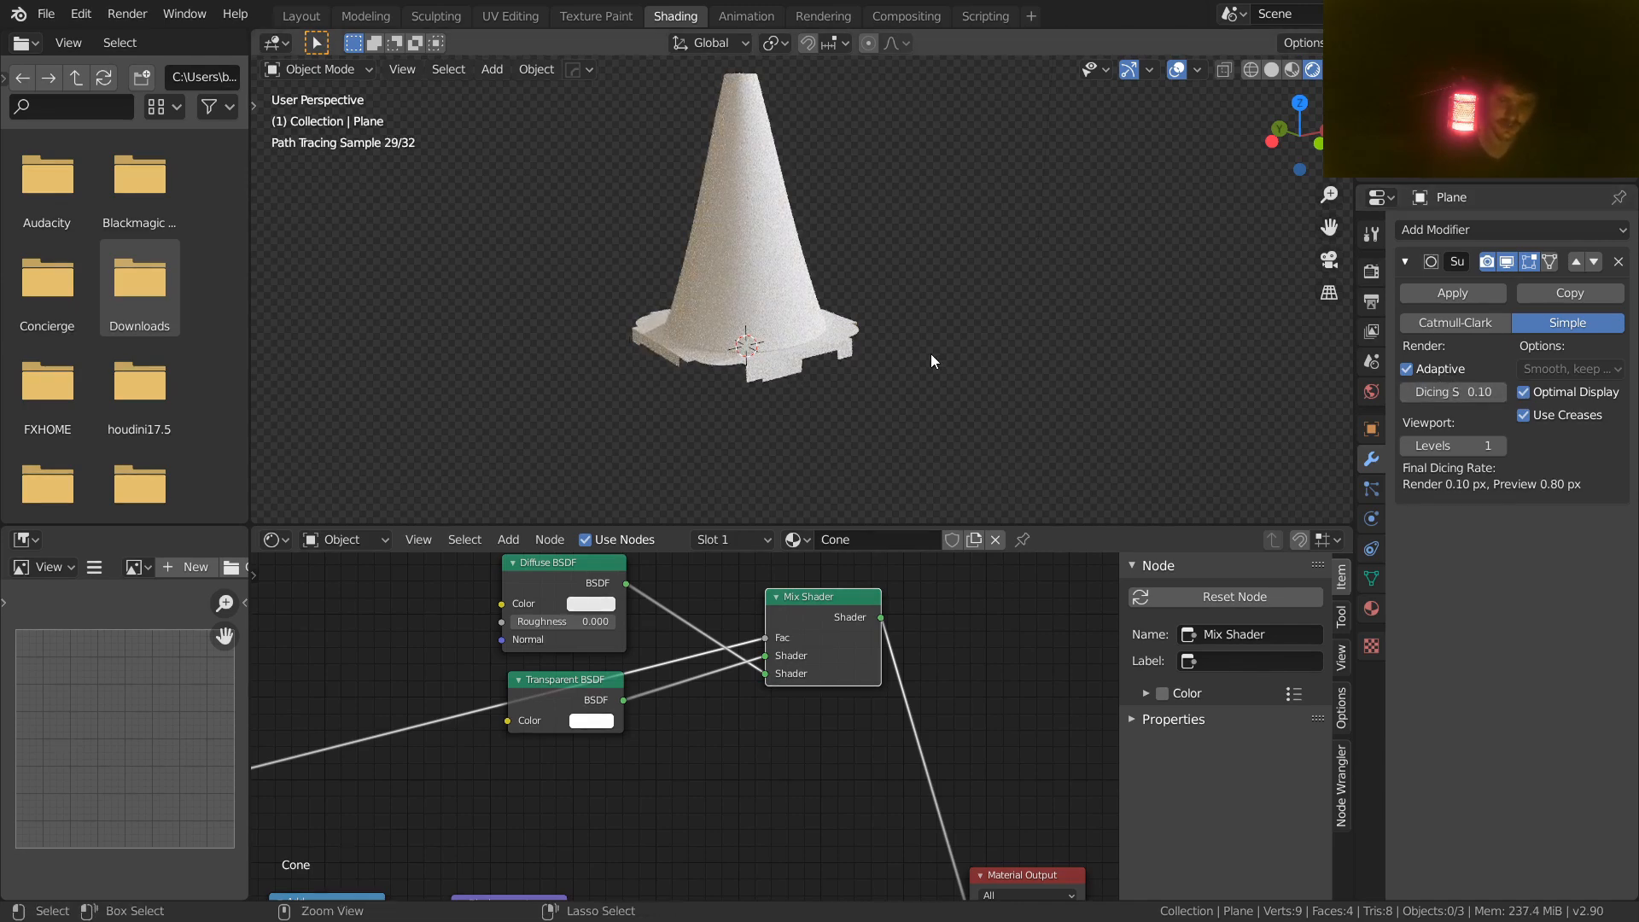
pyautogui.hotkey('ctrl', 'z')
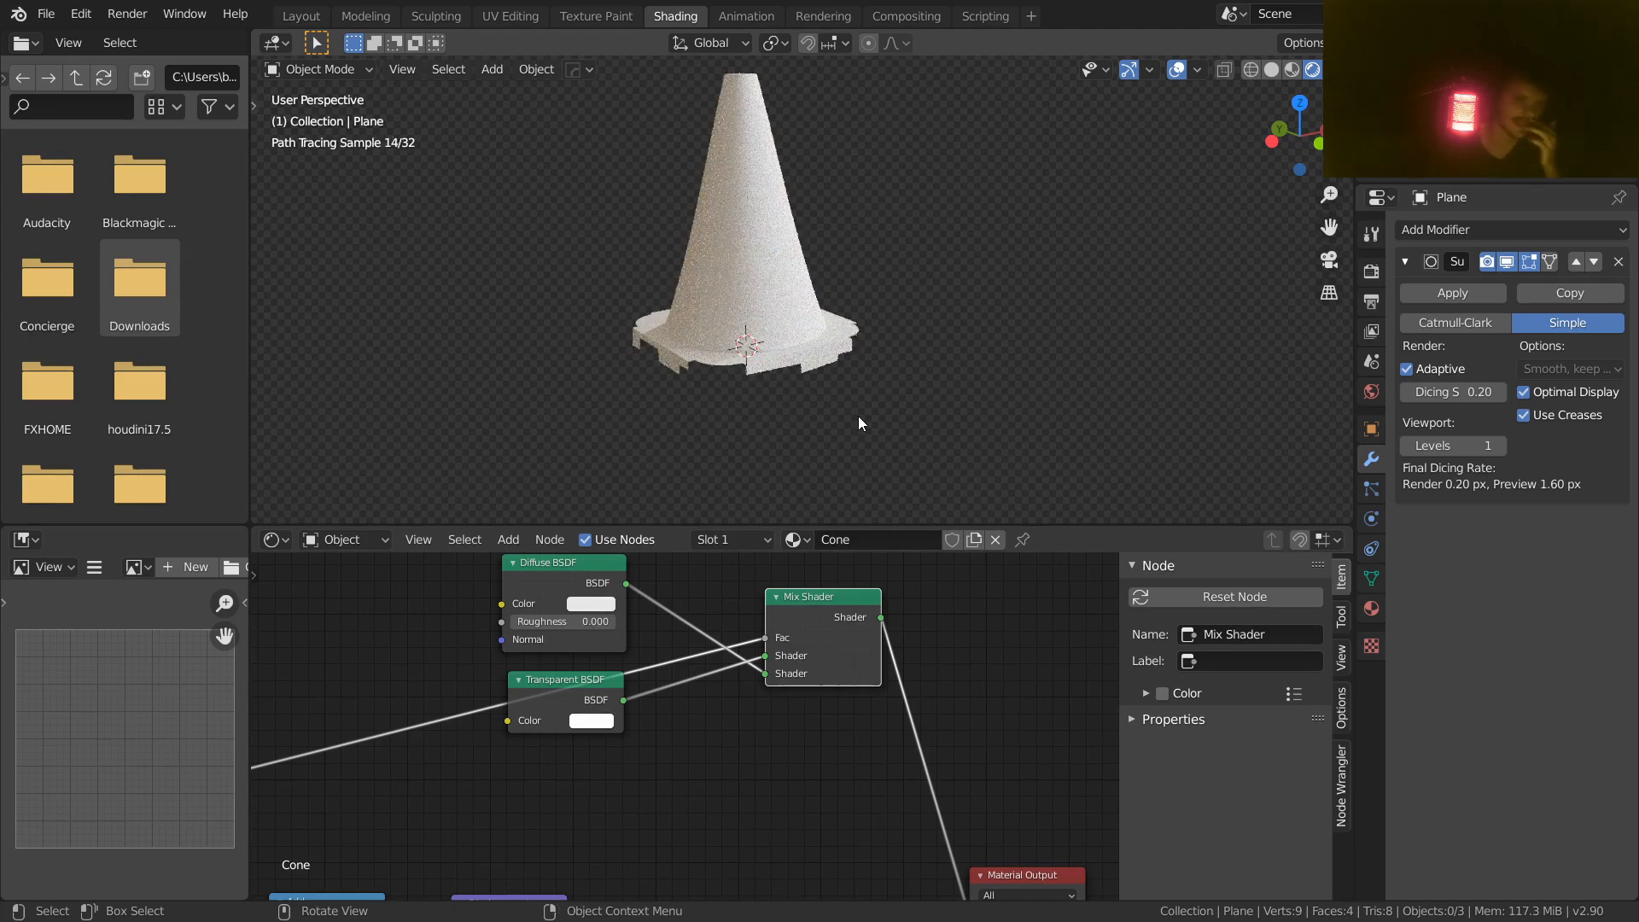
# Step: Preview the NodeGroup's output from the top view and disconnect the Displacement node from the Material Output
pyautogui.scroll(-9, 666, 730)
pyautogui.moveTo(521, 737); pyautogui.dragTo(805, 685, button='middle')
pyautogui.scroll(6, 519, 746)
pyautogui.click(665, 731)
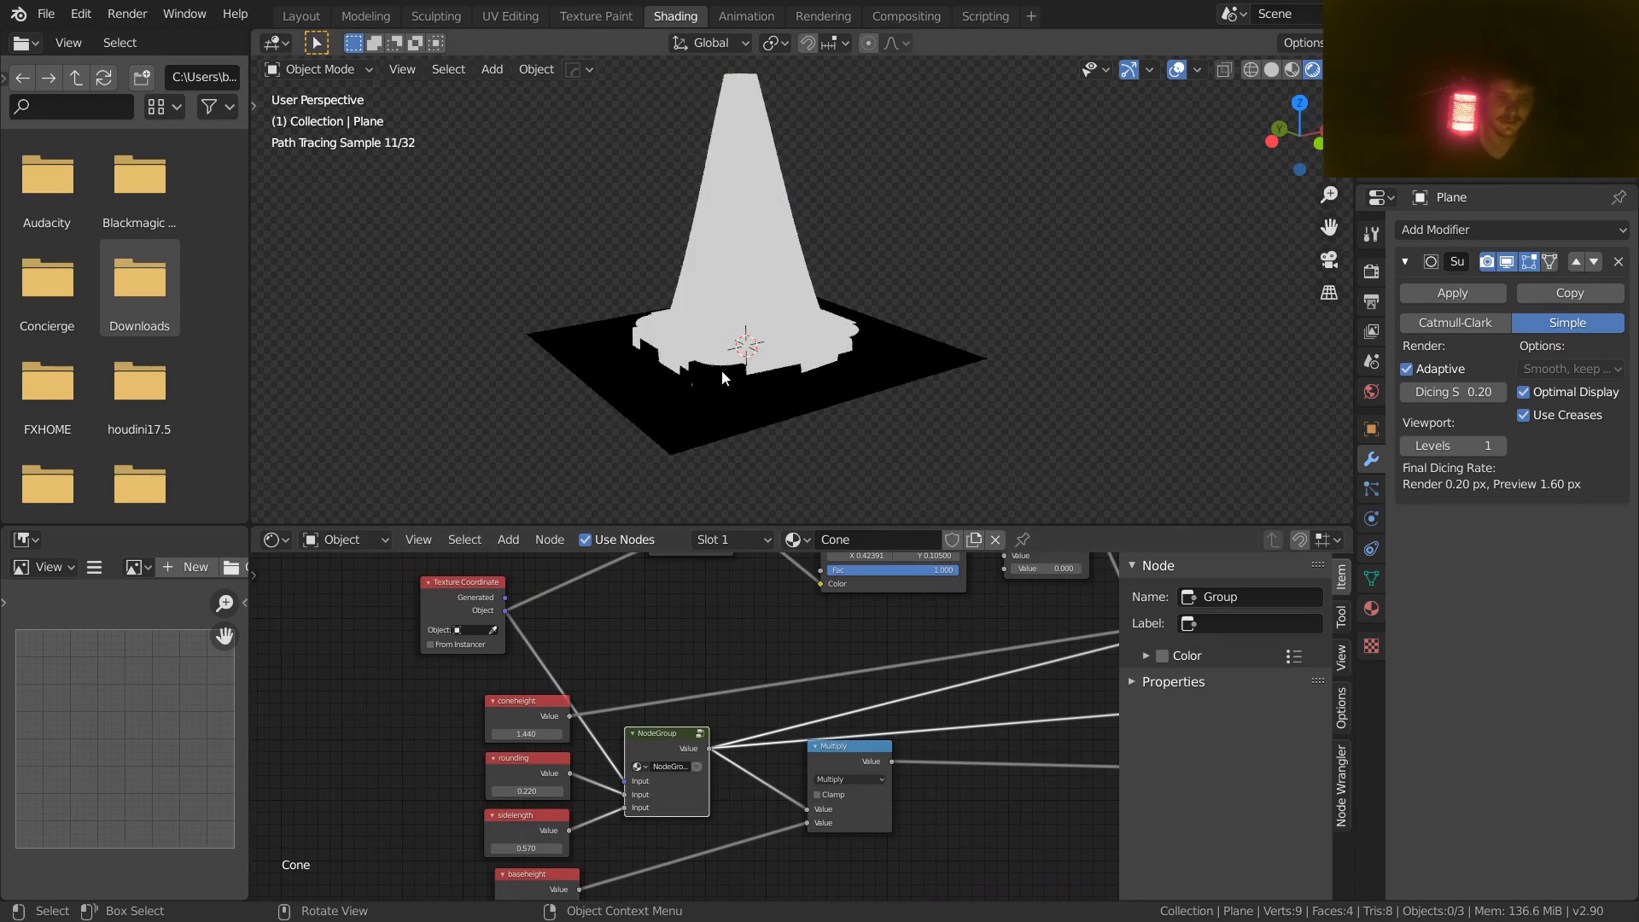
pyautogui.click(1309, 101)
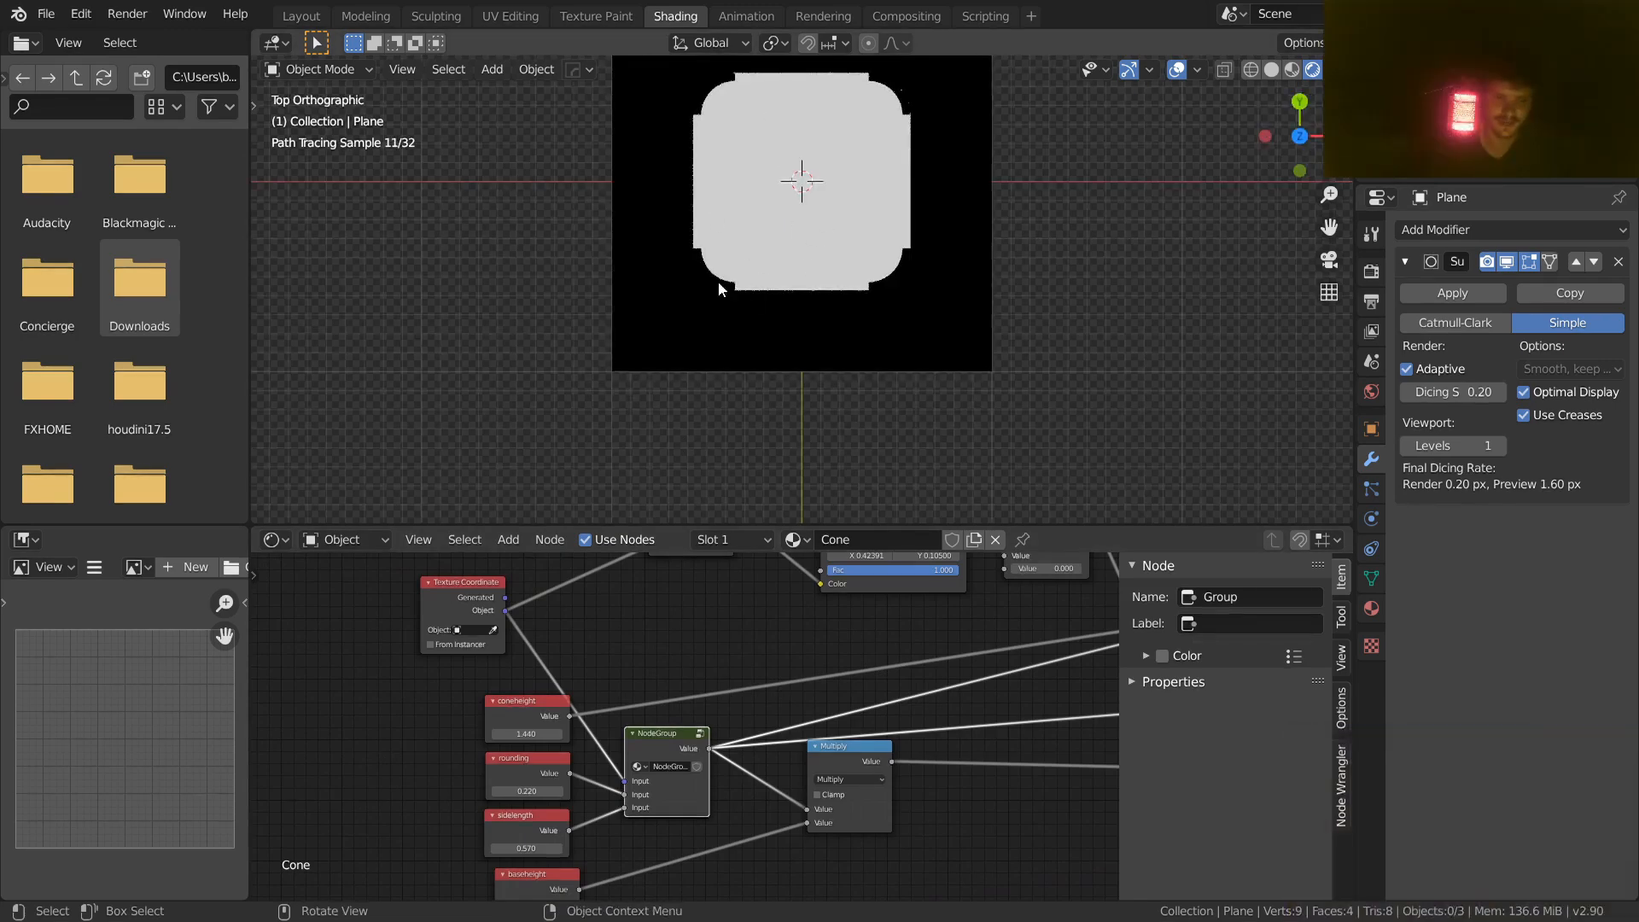
pyautogui.moveTo(1144, 878); pyautogui.dragTo(906, 753, button='middle')
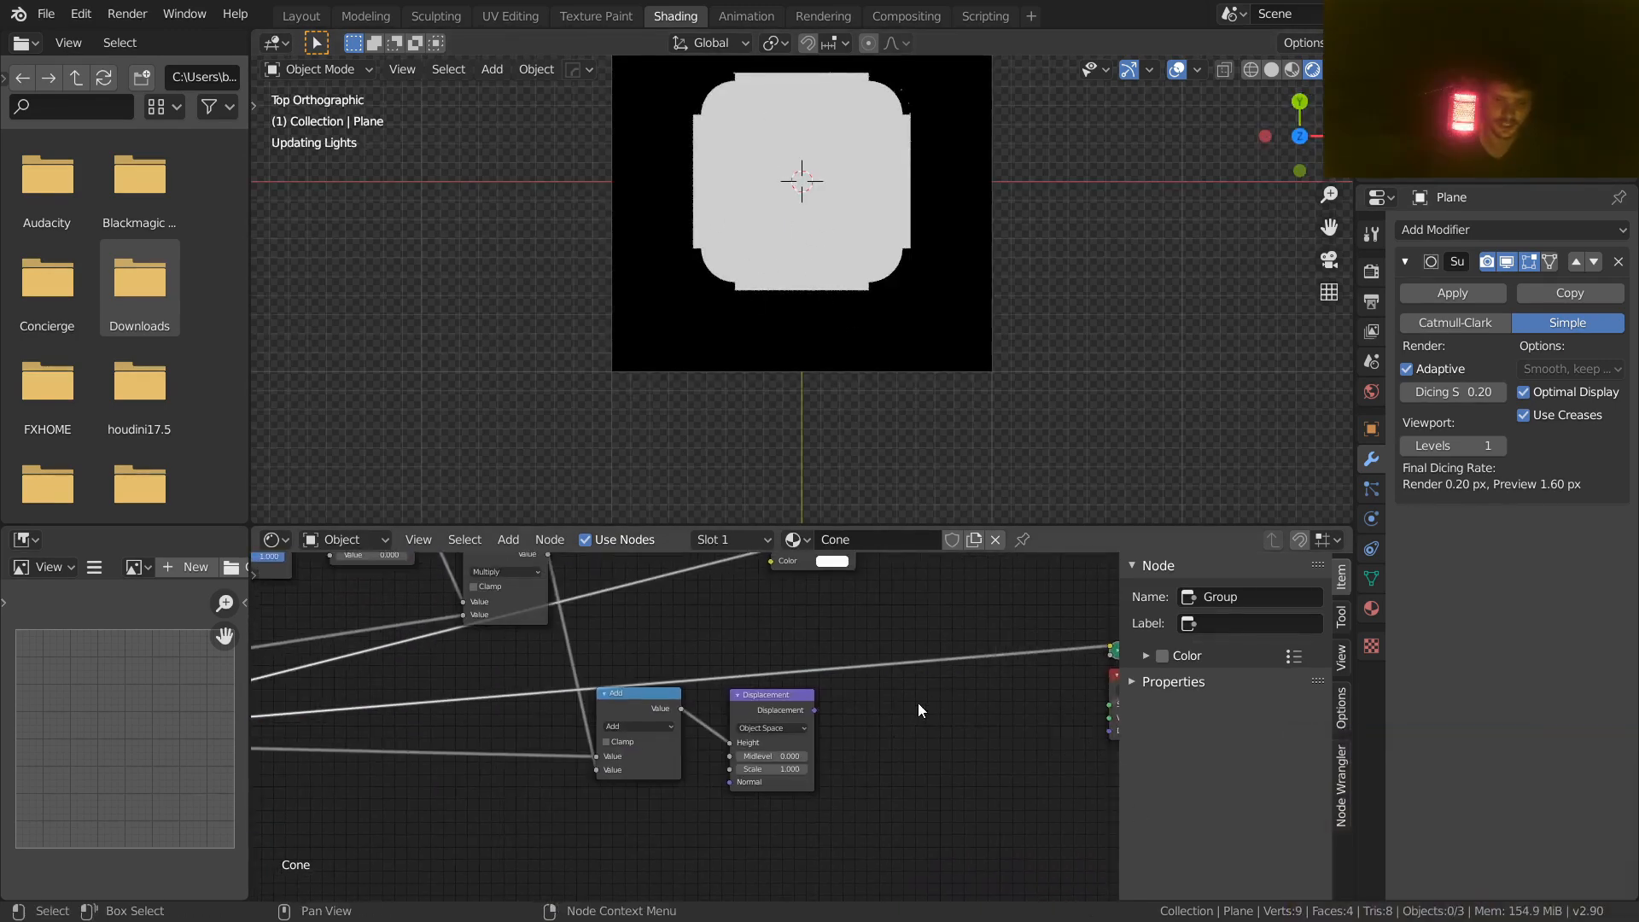
# Step: Route the Mix Shader back to the Material Output's surface and reconnect the Displacement node to its Displacement input
pyautogui.keyDown('shift'); pyautogui.moveTo(827, 228); pyautogui.dragTo(781, 319, button='middle'); pyautogui.keyUp('shift')
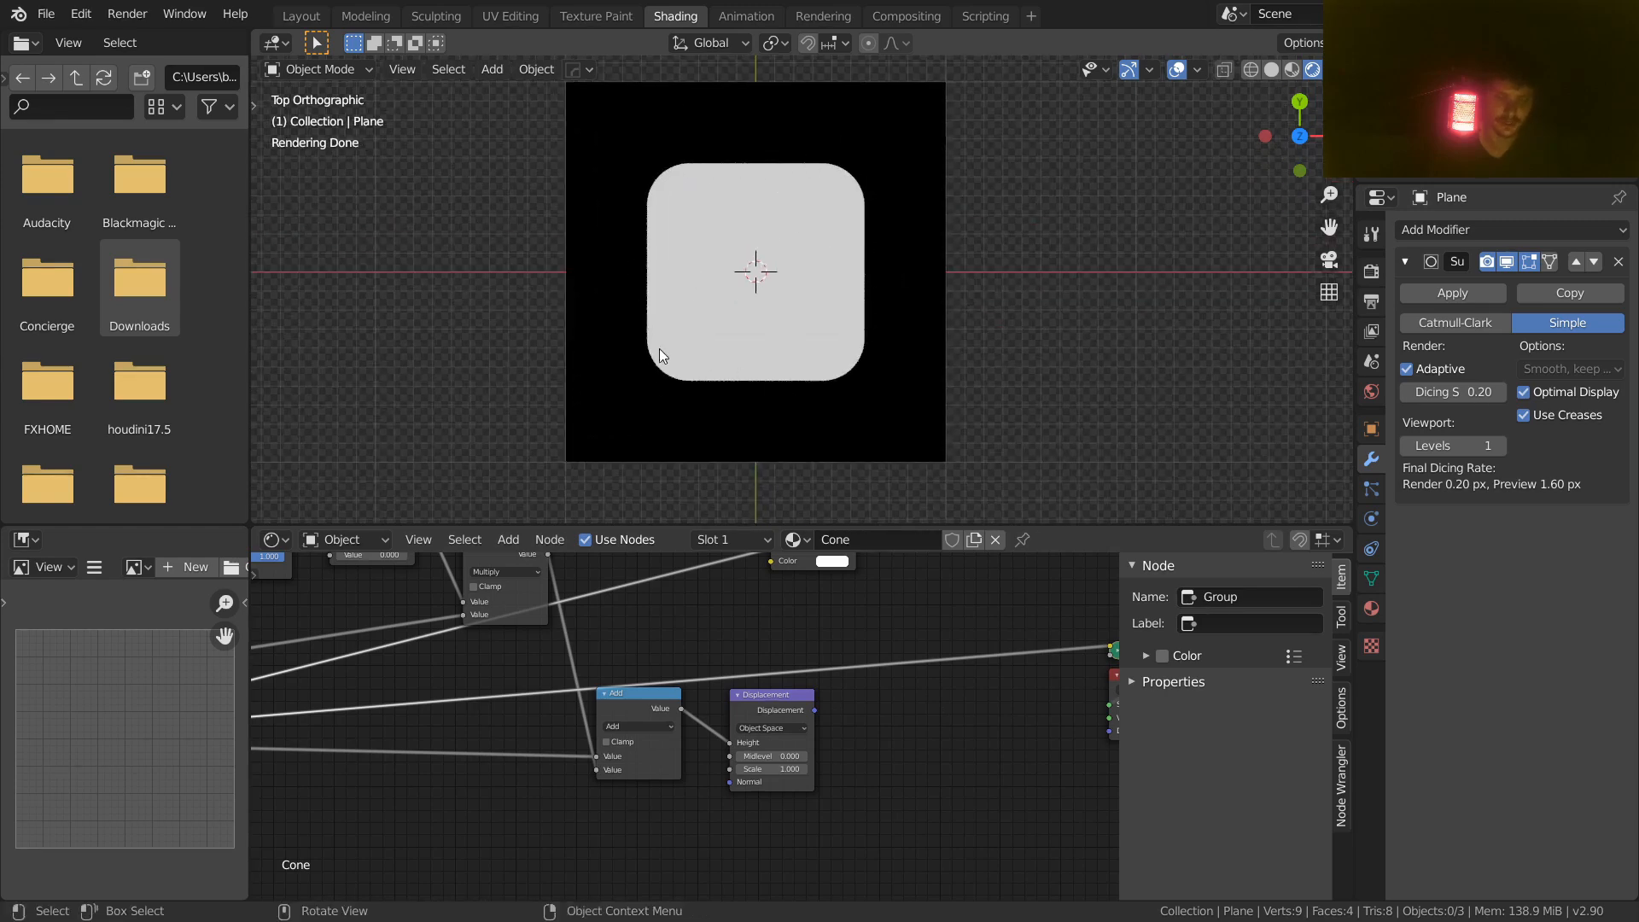
pyautogui.scroll(4, 659, 348)
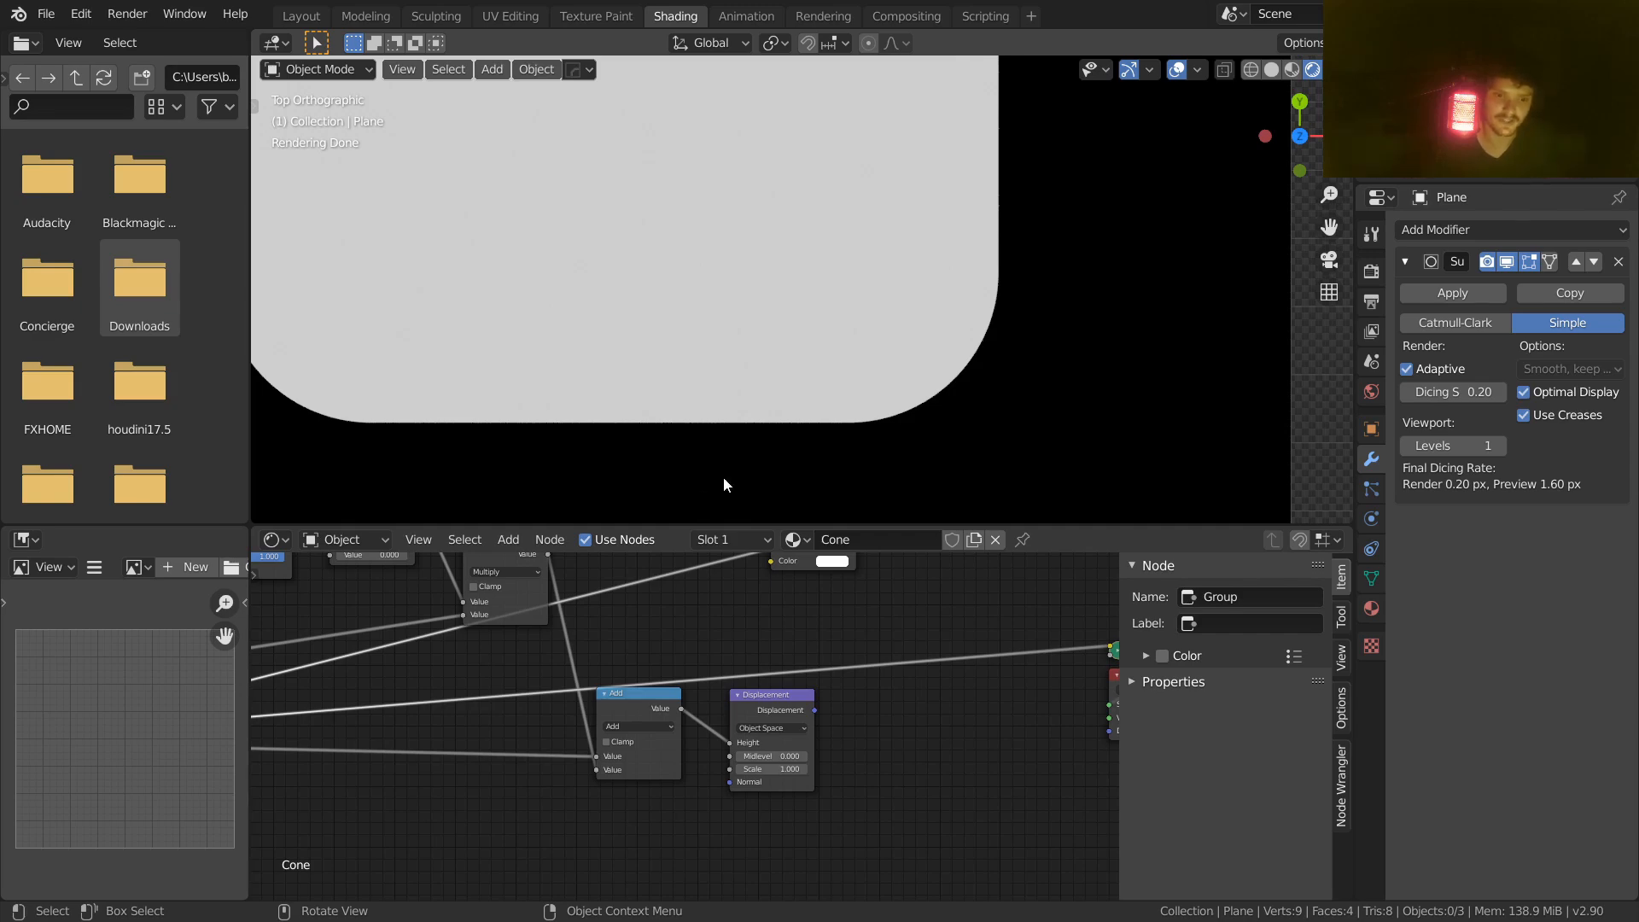
pyautogui.scroll(3, 740, 463)
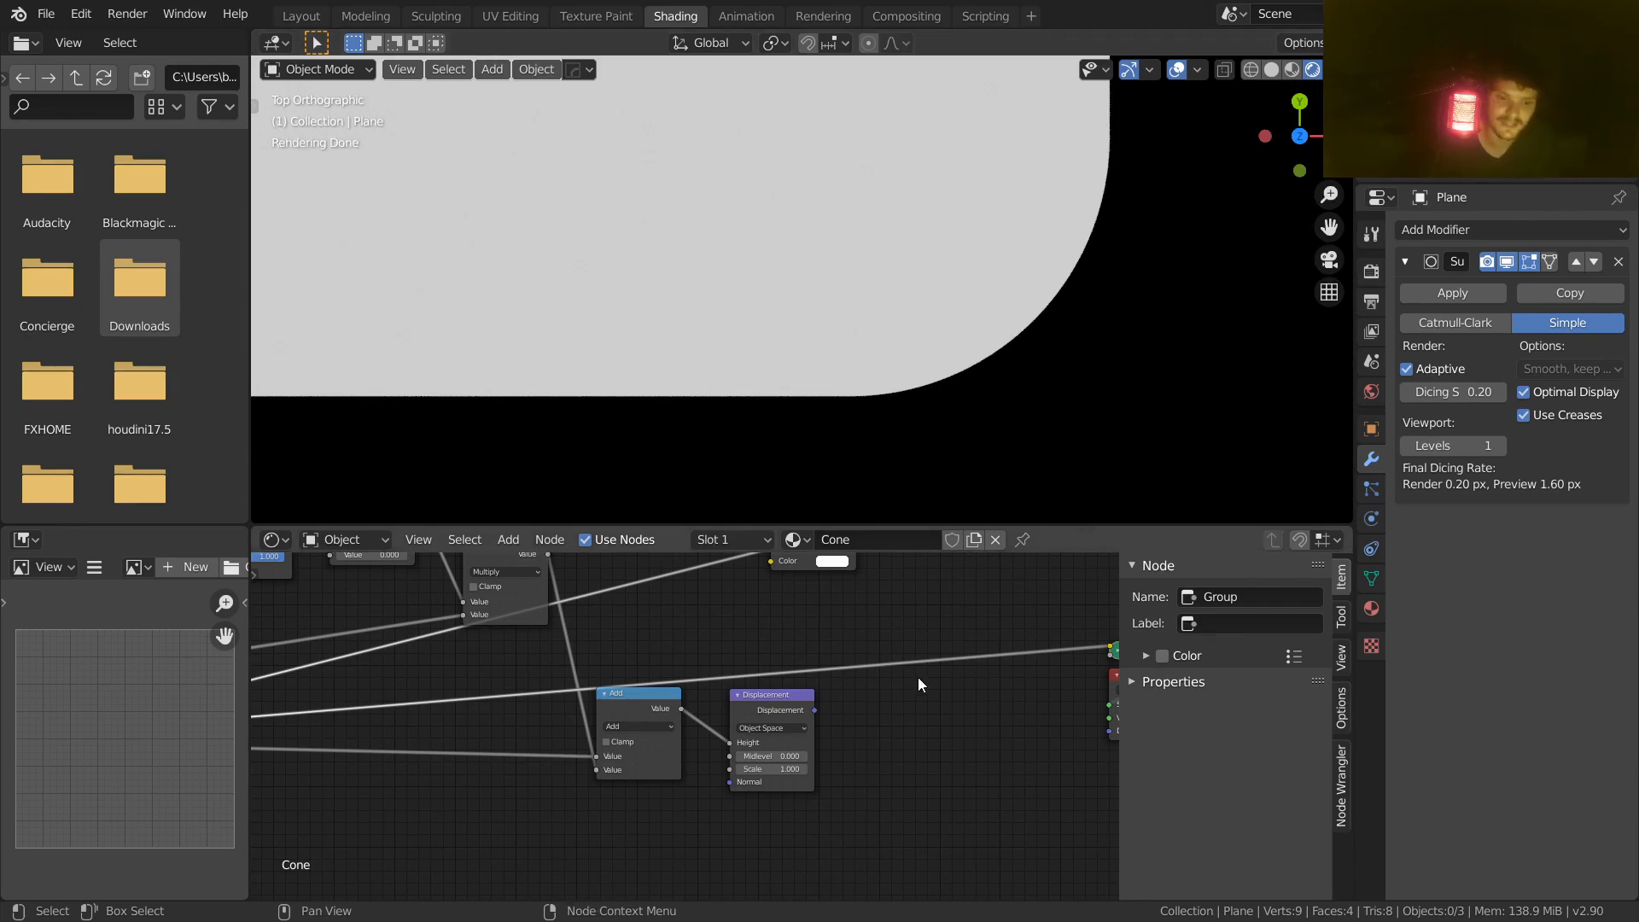
pyautogui.scroll(-3, 908, 664)
pyautogui.moveTo(817, 592); pyautogui.dragTo(743, 618, button='middle')
pyautogui.keyDown('ctrl'); pyautogui.keyDown('shift'); pyautogui.click(787, 625); pyautogui.keyUp('shift'); pyautogui.keyUp('ctrl')
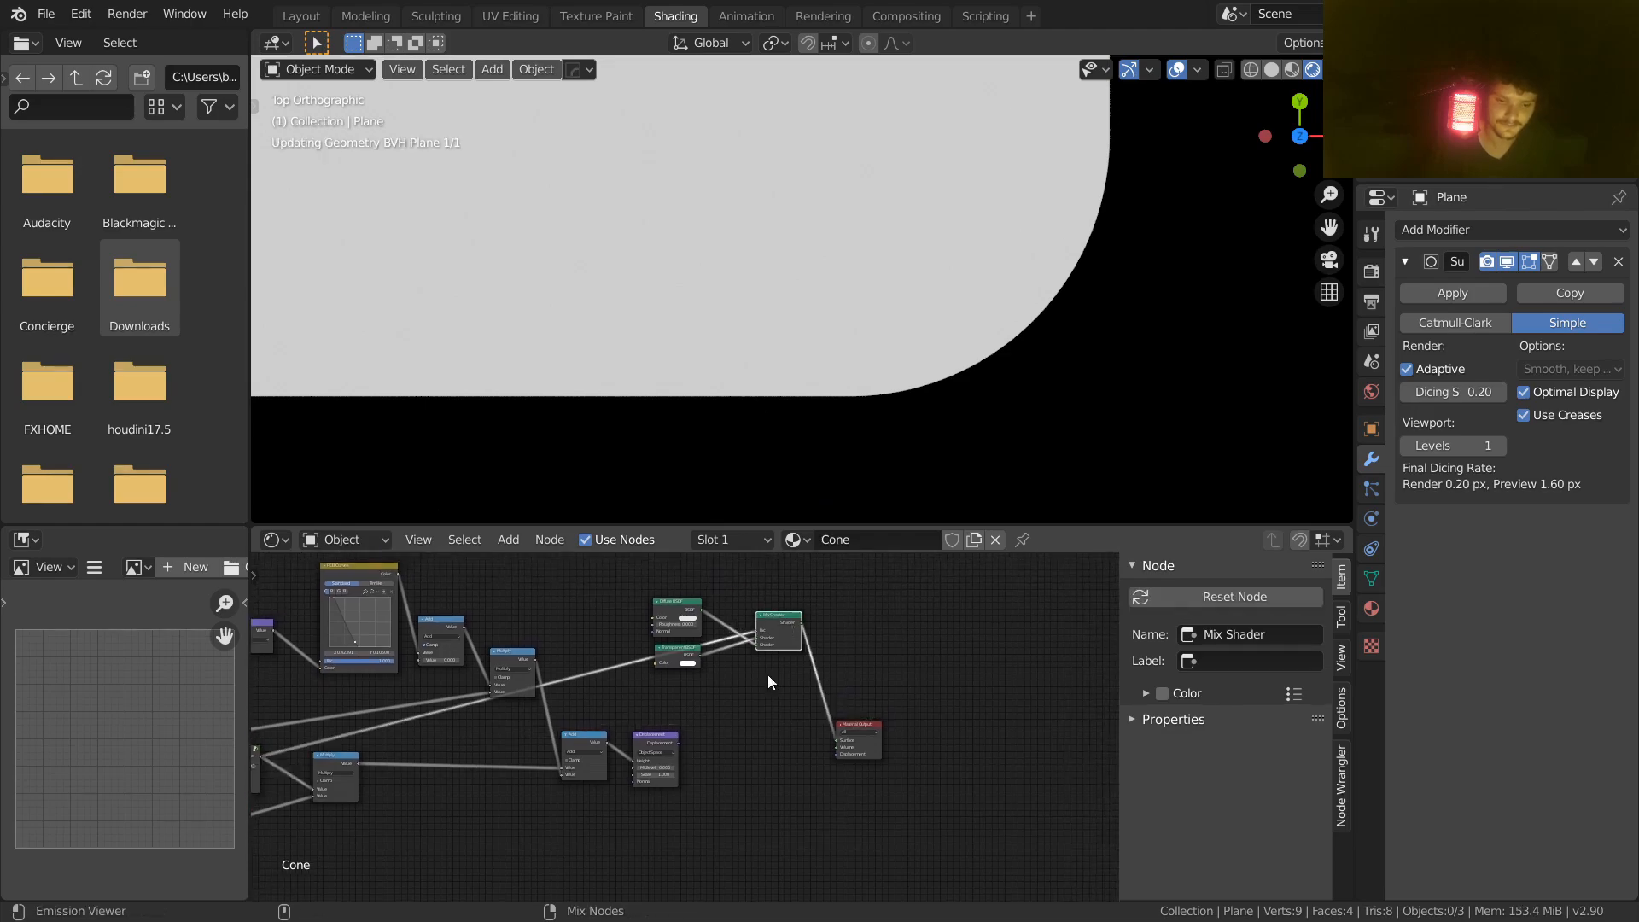
pyautogui.scroll(2, 683, 724)
pyautogui.click(653, 740)
pyautogui.moveTo(673, 752); pyautogui.dragTo(910, 767)
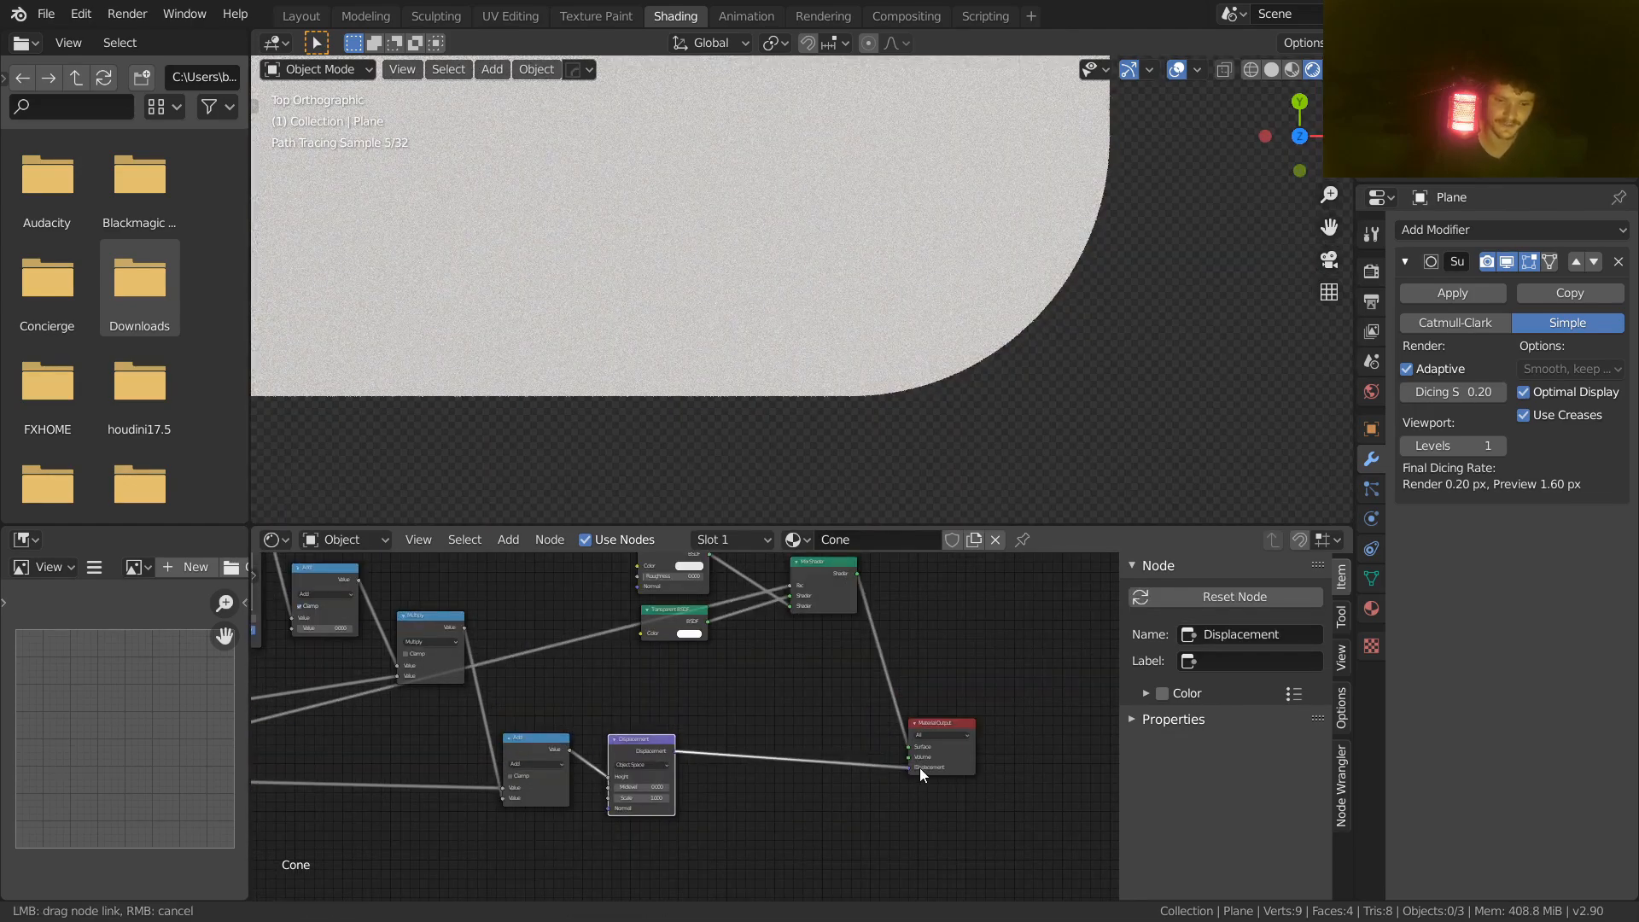
# Step: Inspect the displaced cone and its base edges in perspective, and save the file
pyautogui.moveTo(717, 265); pyautogui.dragTo(608, 266, button='middle')
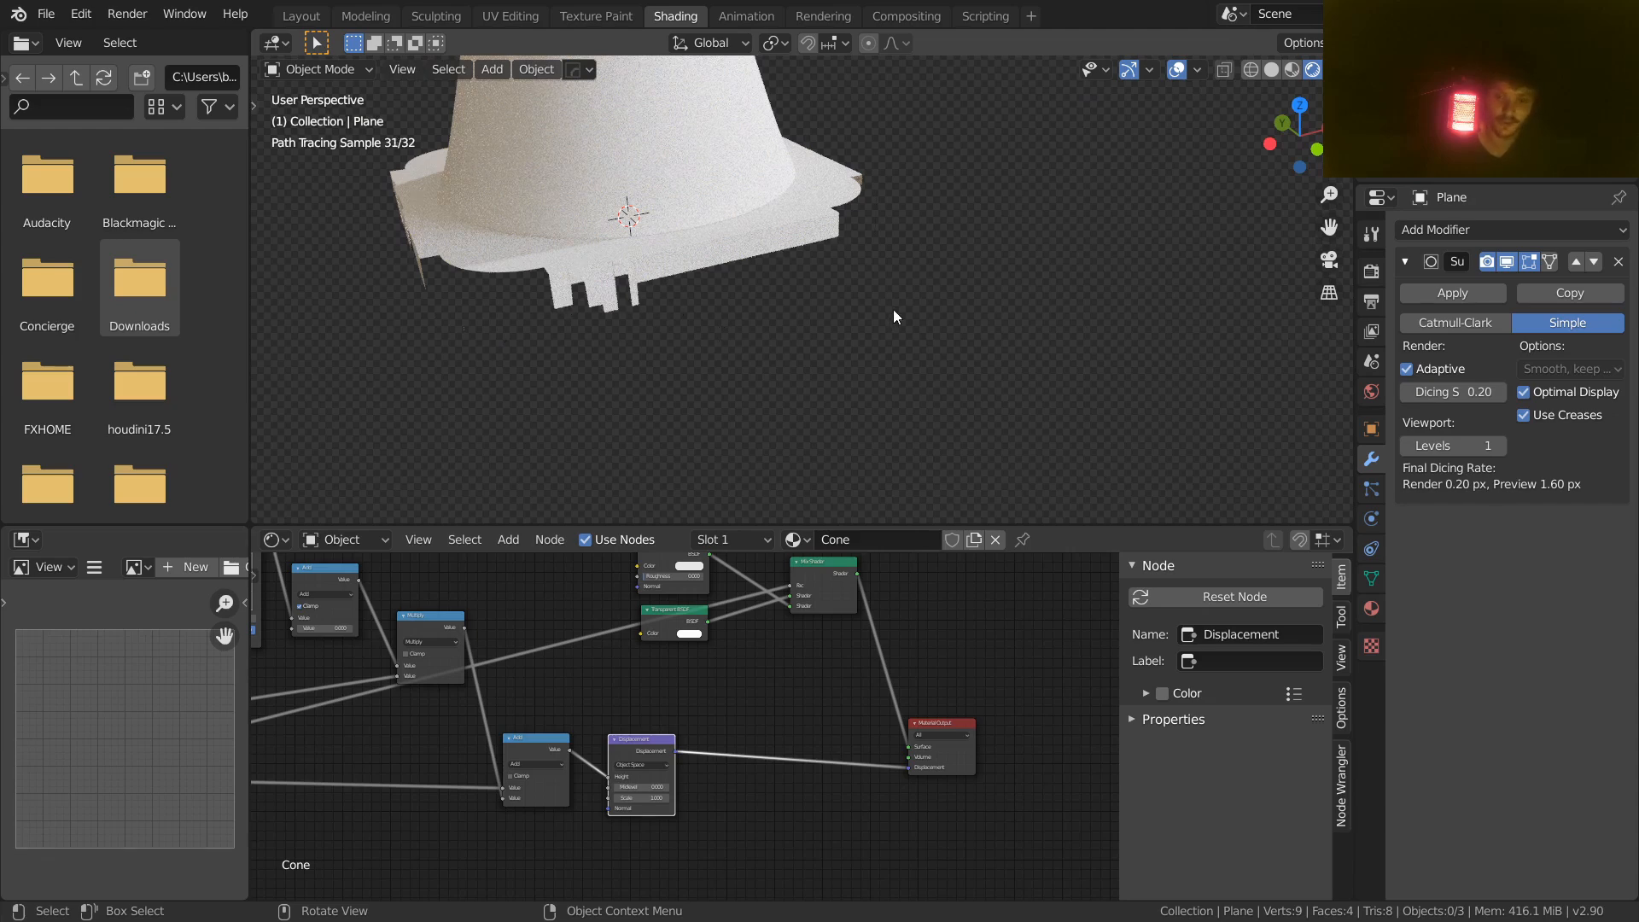
pyautogui.scroll(-4, 709, 291)
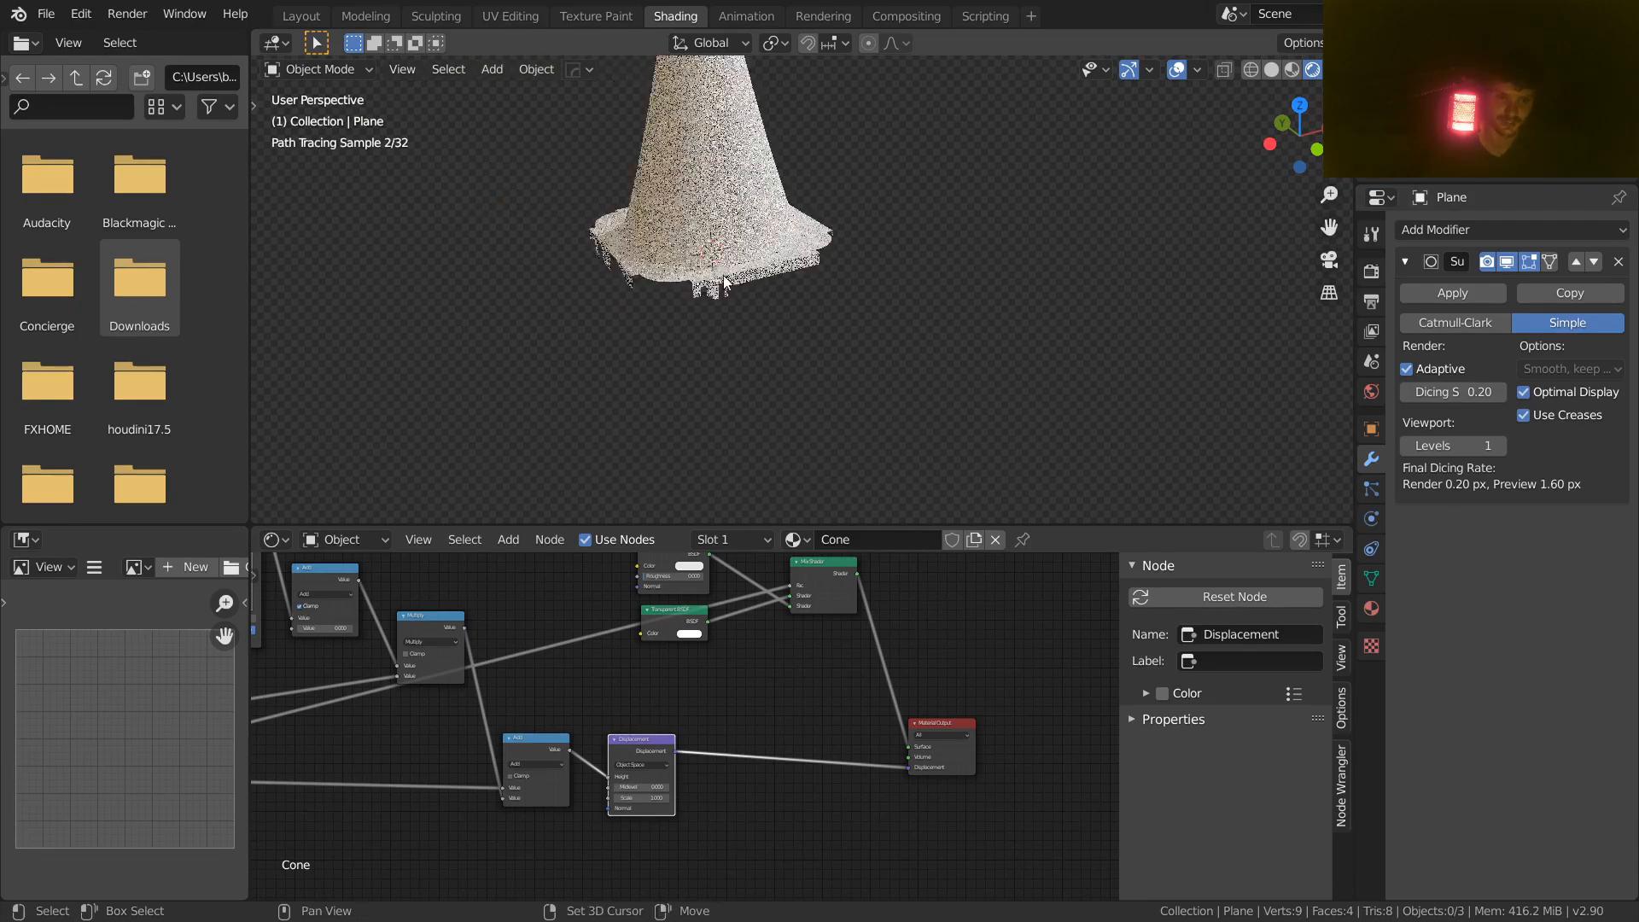
pyautogui.hotkey('ctrl', 's')
pyautogui.keyDown('shift'); pyautogui.moveTo(724, 272); pyautogui.dragTo(734, 366, button='middle'); pyautogui.keyUp('shift')
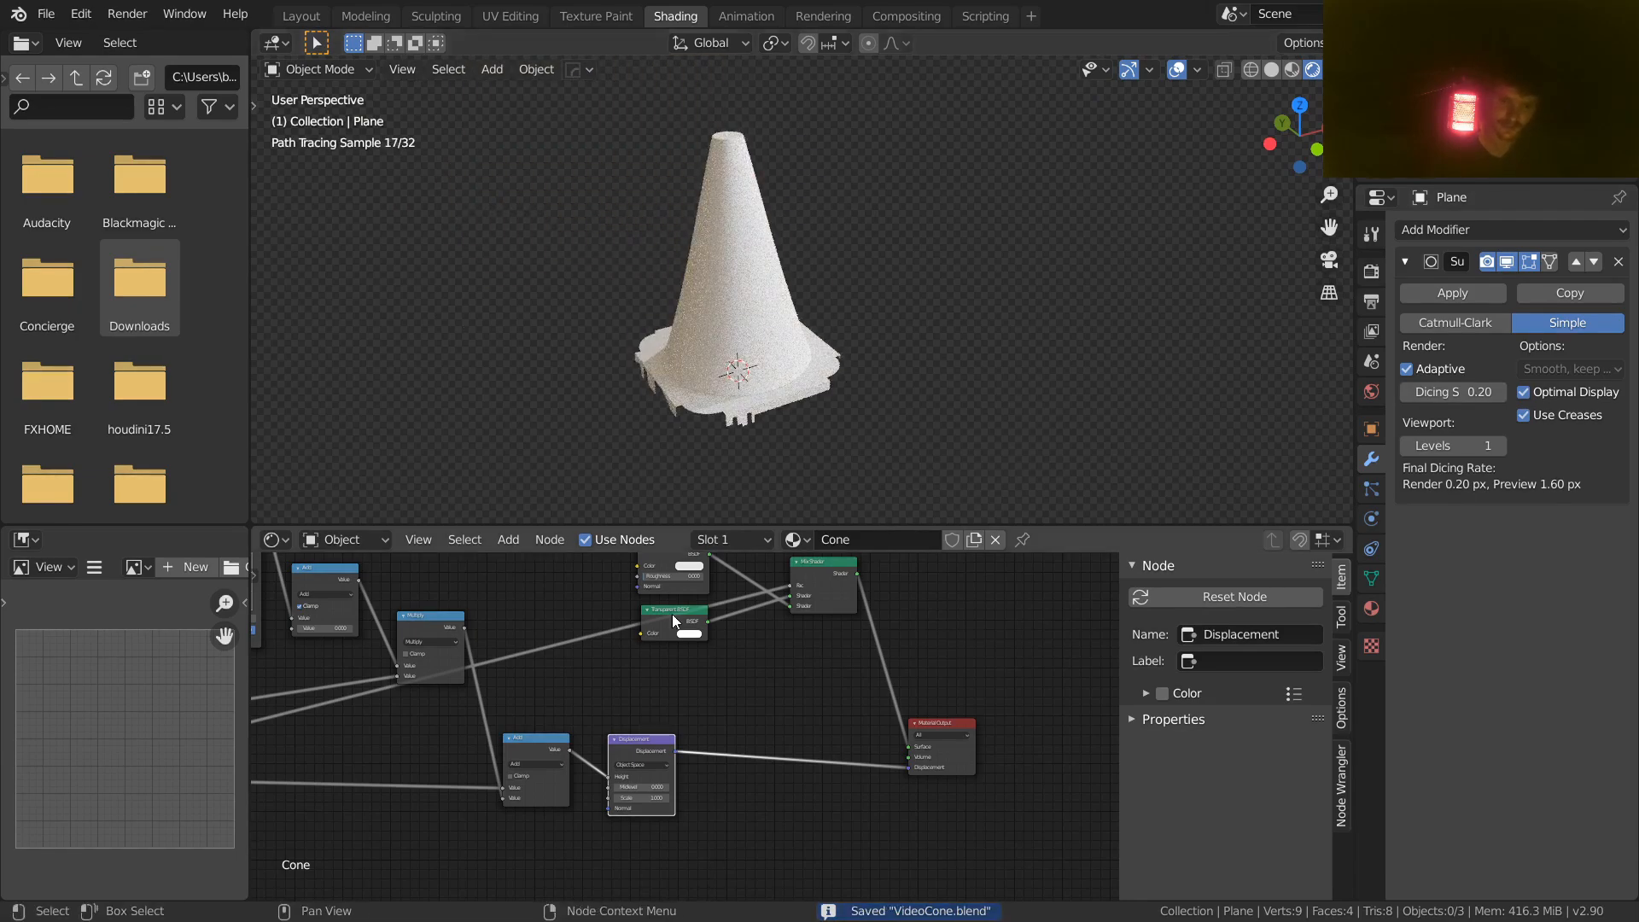
# Step: Preview the NodeGroup's output and place a duplicate of the NodeGroup below the original
pyautogui.moveTo(435, 781); pyautogui.dragTo(1004, 702, button='middle')
pyautogui.keyDown('ctrl'); pyautogui.keyDown('shift'); pyautogui.click(598, 687); pyautogui.keyUp('shift'); pyautogui.keyUp('ctrl')
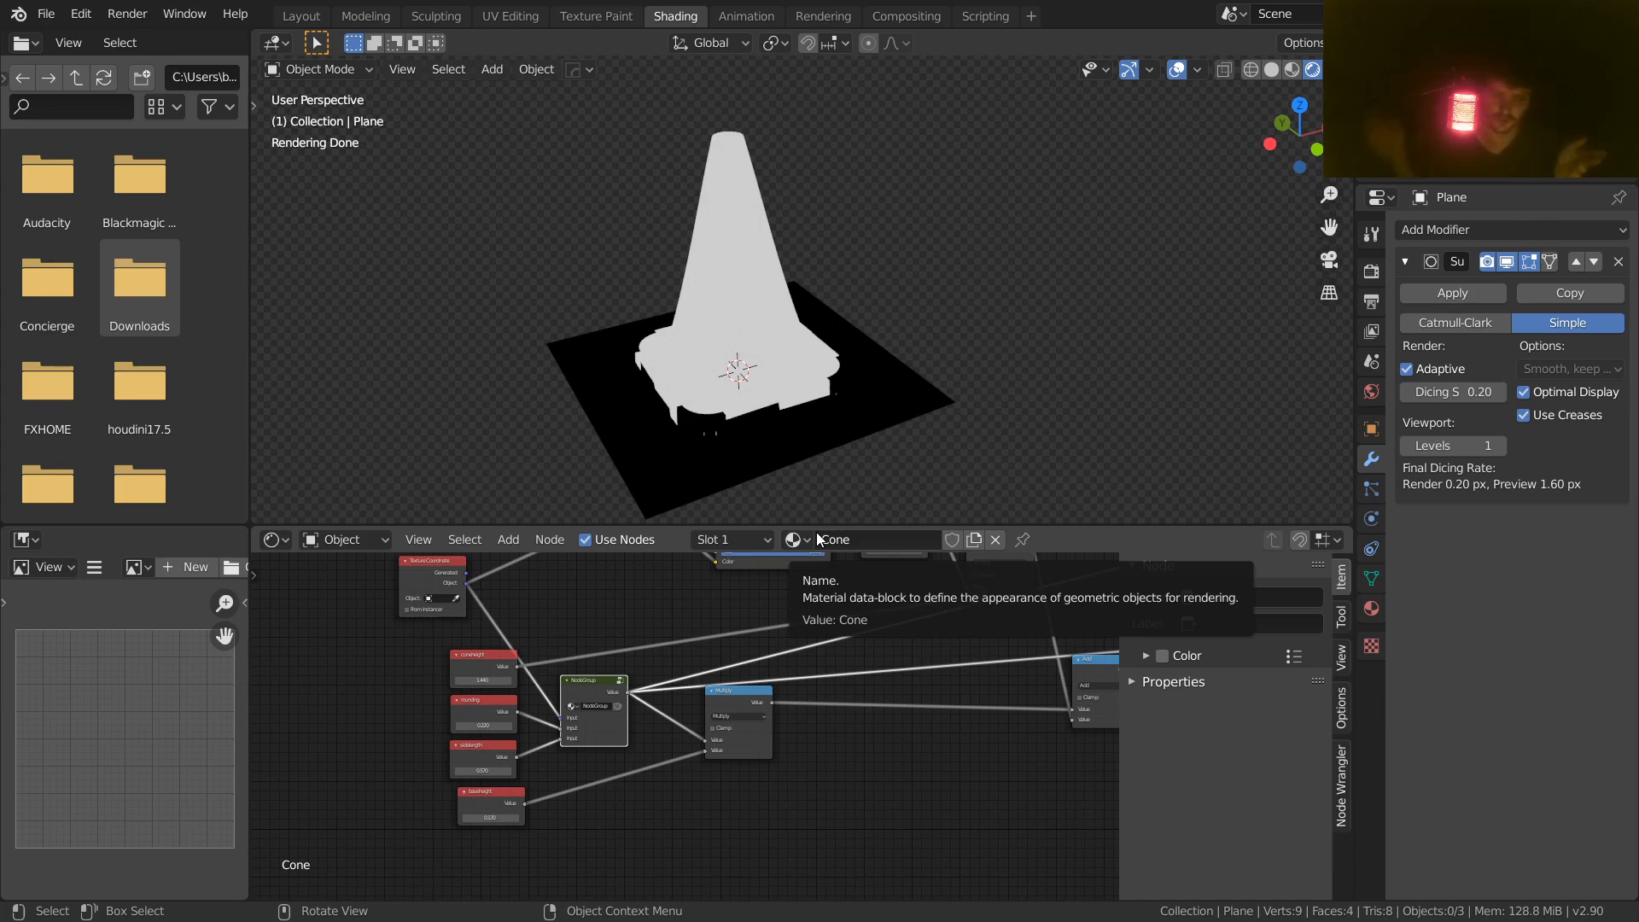
pyautogui.scroll(3, 671, 593)
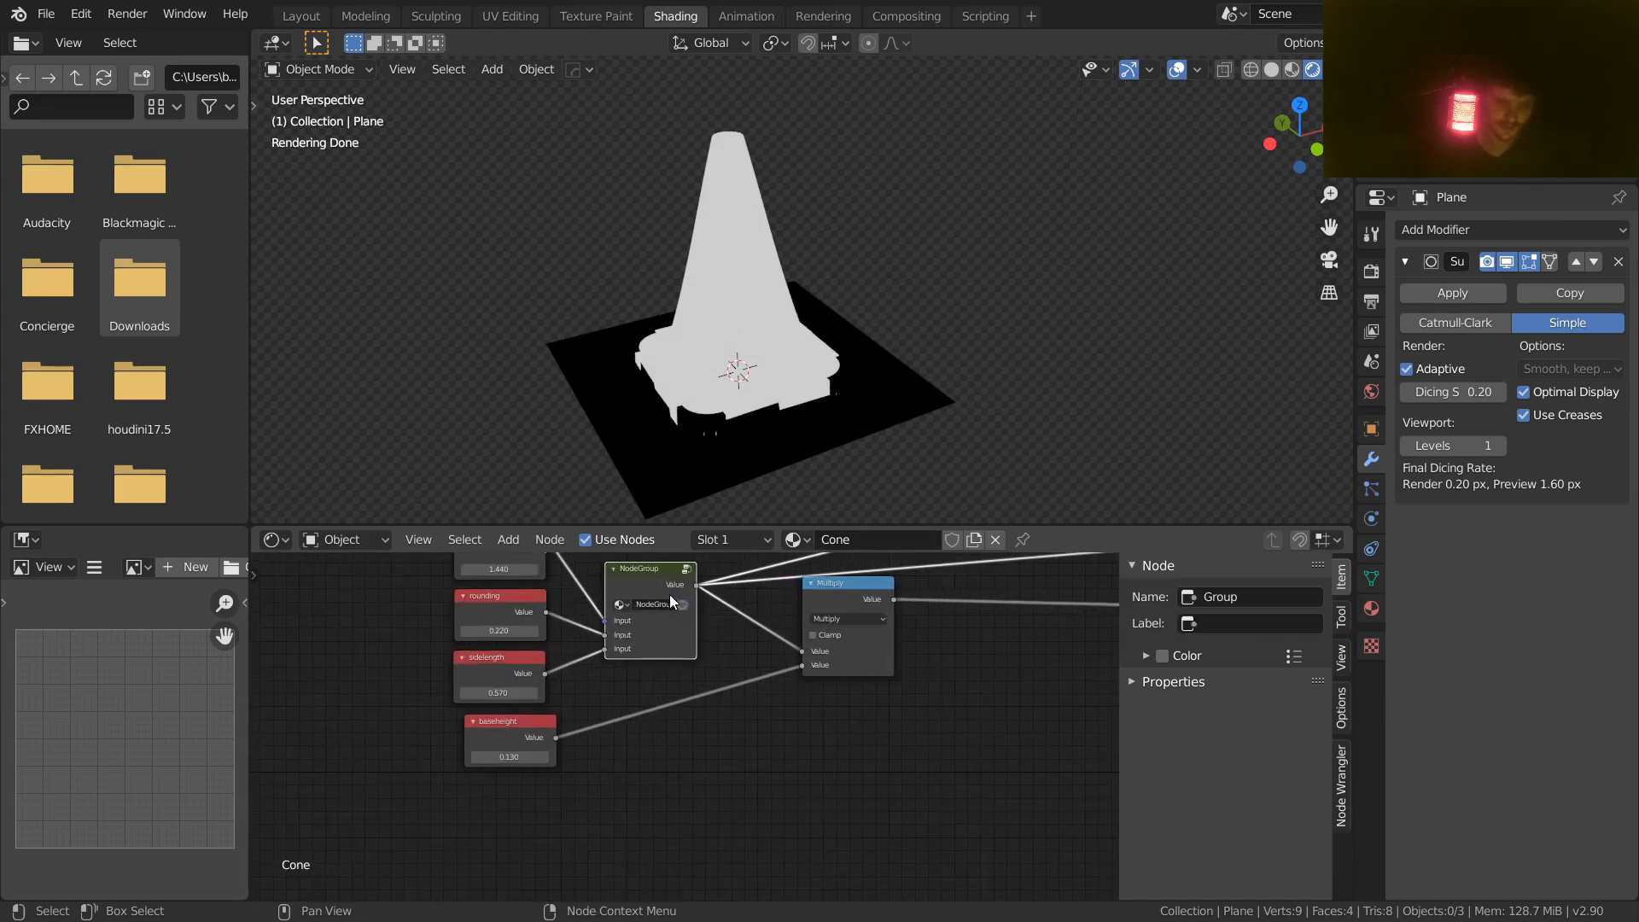
pyautogui.hotkey('shift', 'd')
pyautogui.click(685, 771)
# Step: Link the Texture Coordinate, rounding and sidelength outputs to the duplicated NodeGroup's three inputs, and tidy the positions of both groups
pyautogui.scroll(-2, 683, 724)
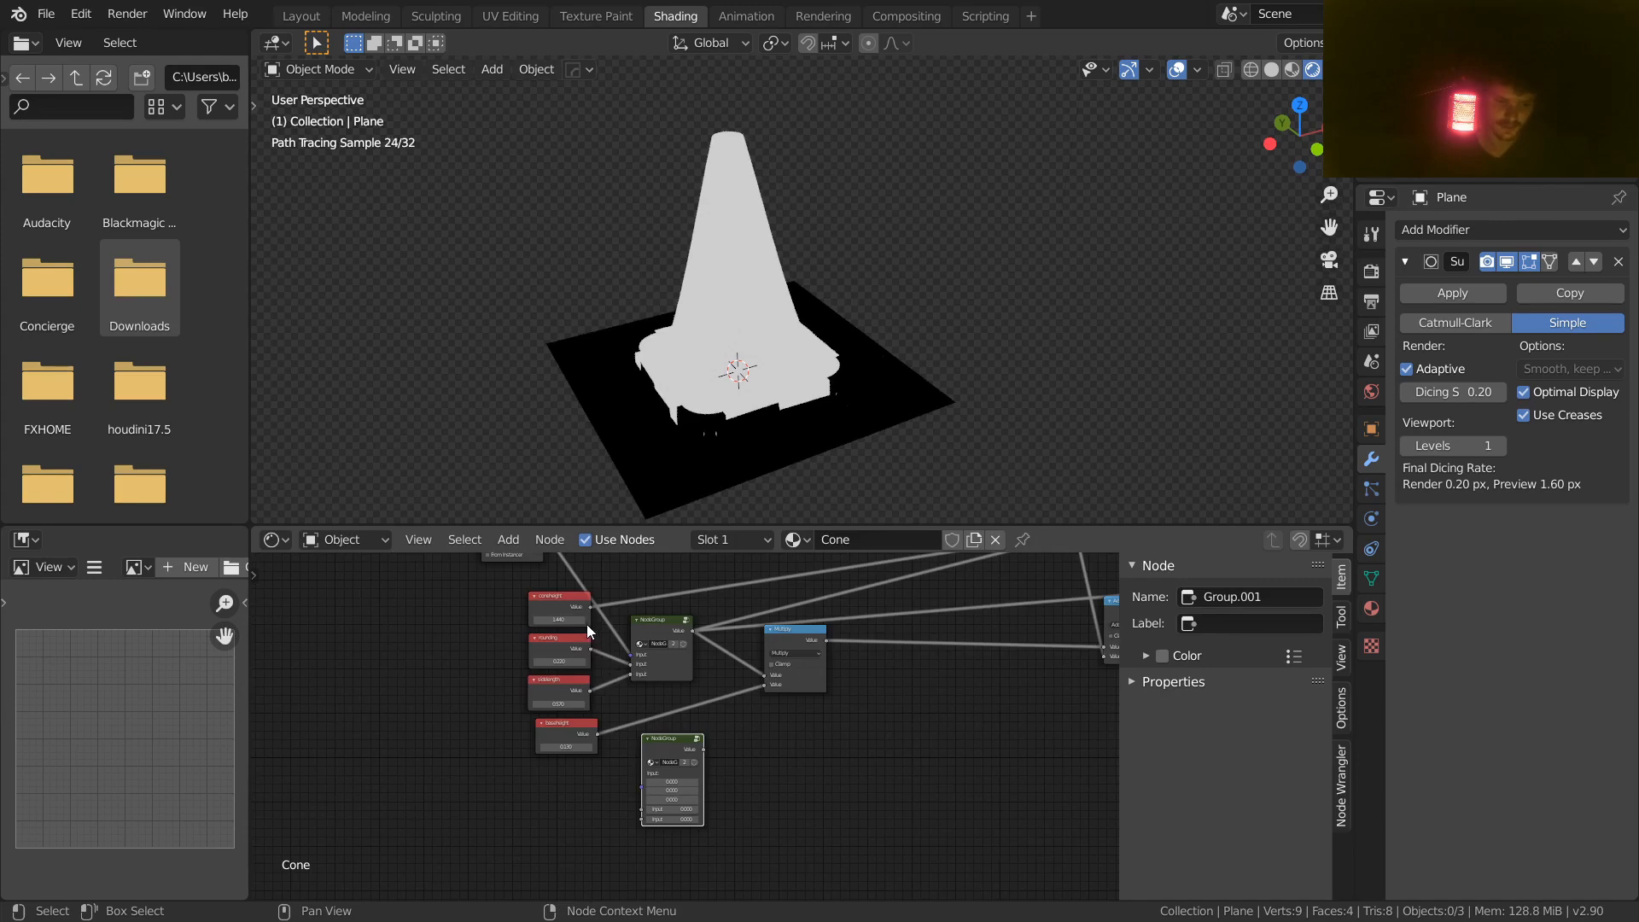
pyautogui.scroll(-1, 563, 611)
pyautogui.moveTo(569, 597); pyautogui.dragTo(651, 798)
pyautogui.scroll(3, 663, 711)
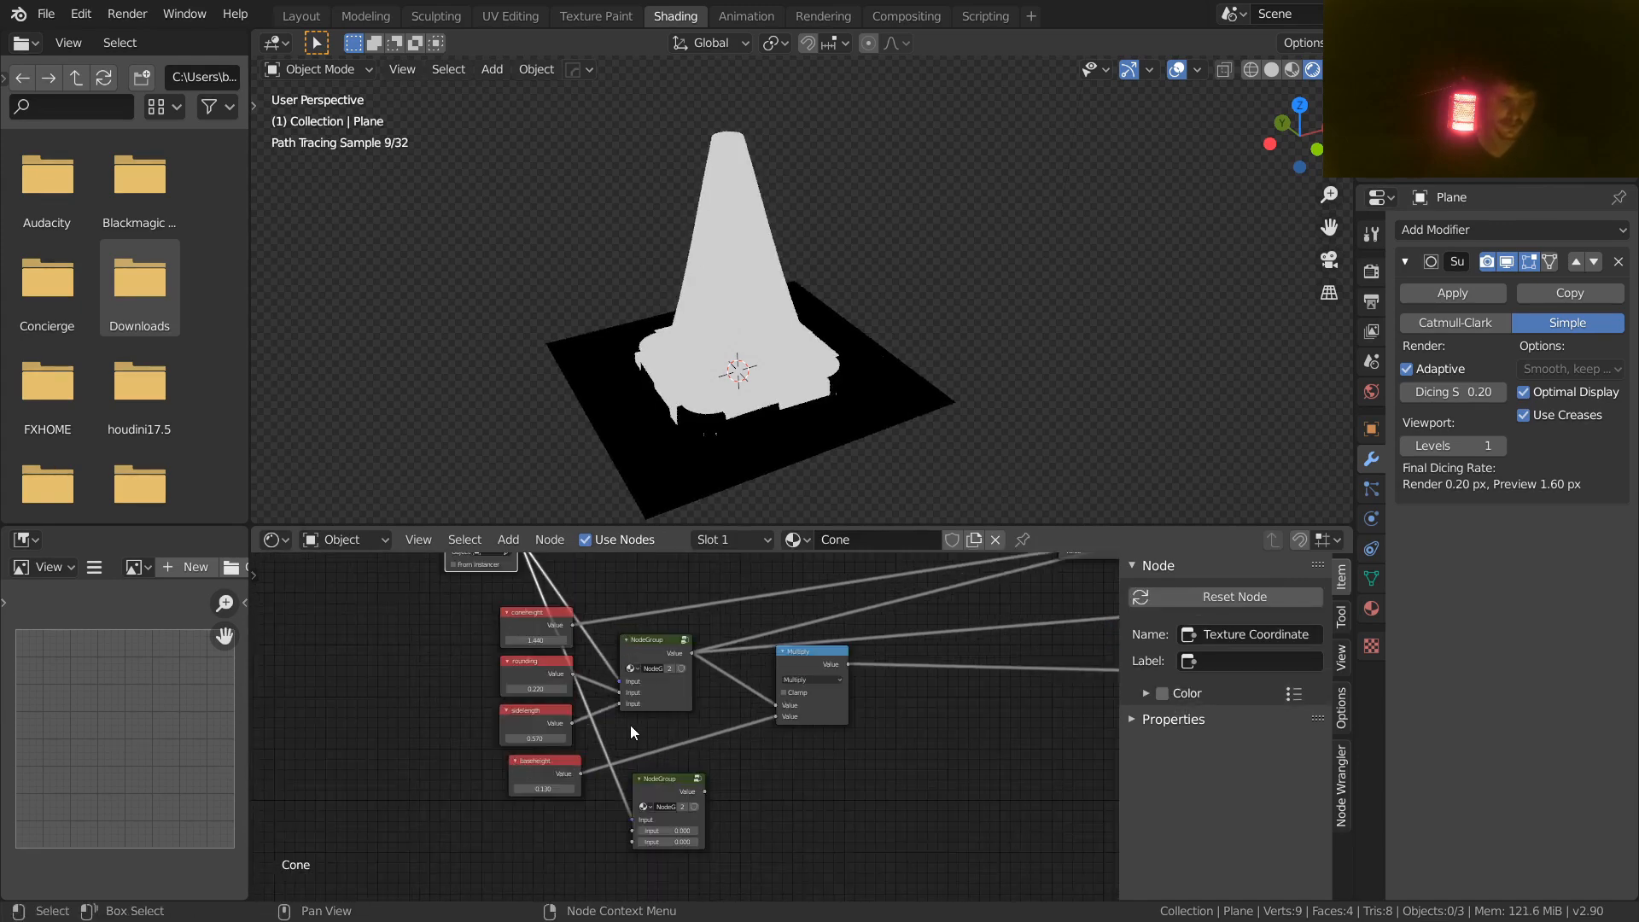
pyautogui.click(555, 633)
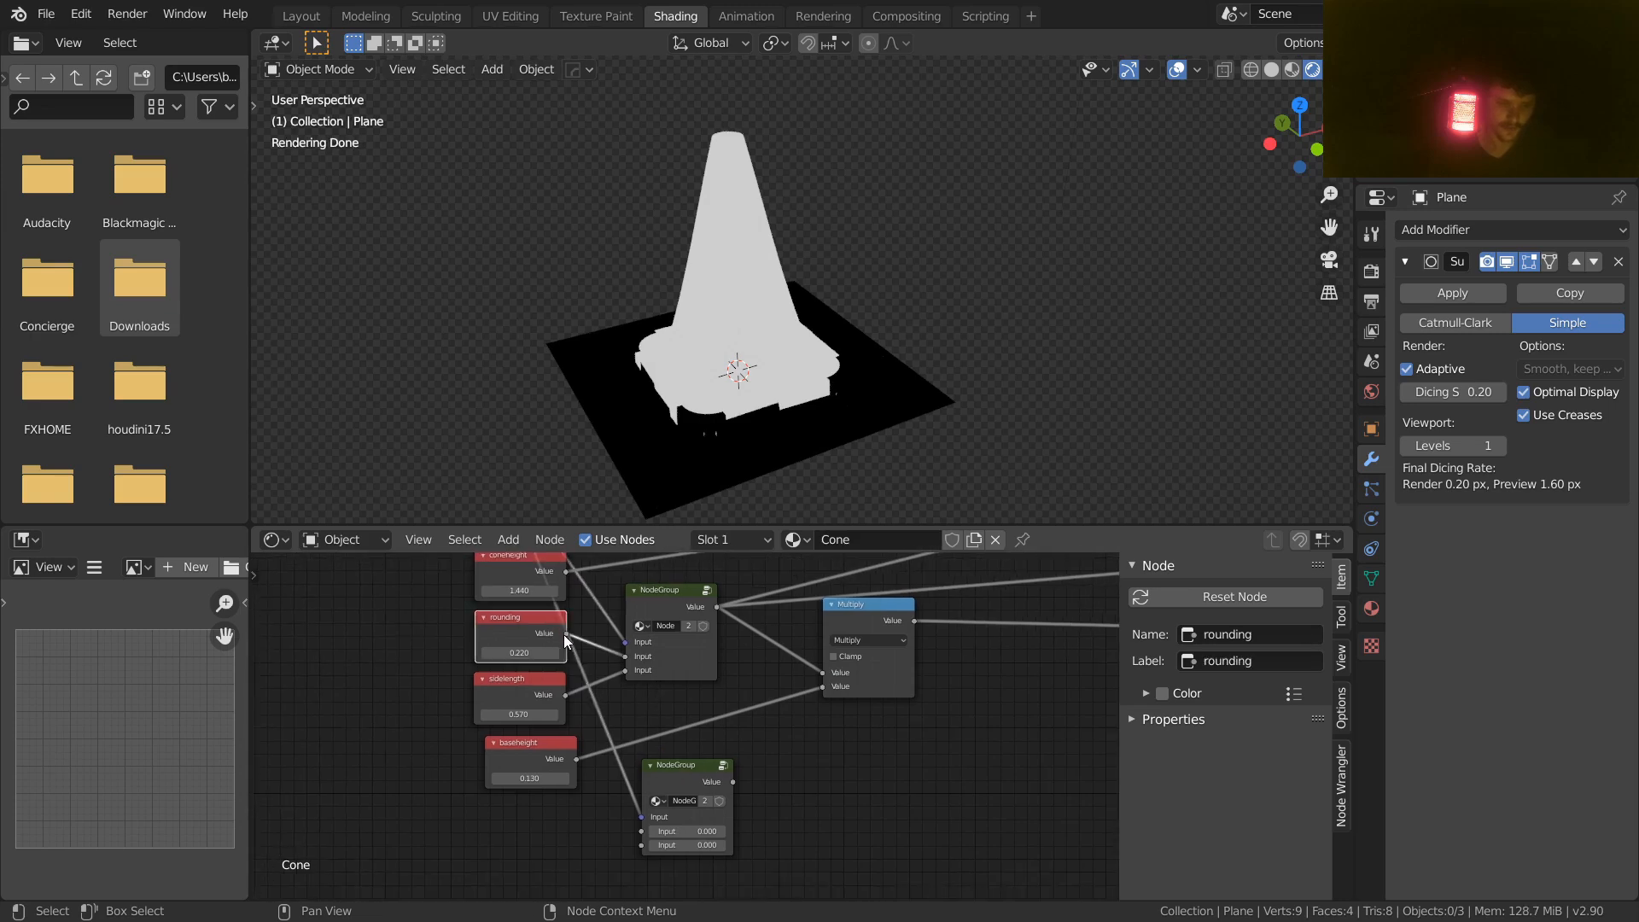
pyautogui.moveTo(565, 633); pyautogui.dragTo(641, 831)
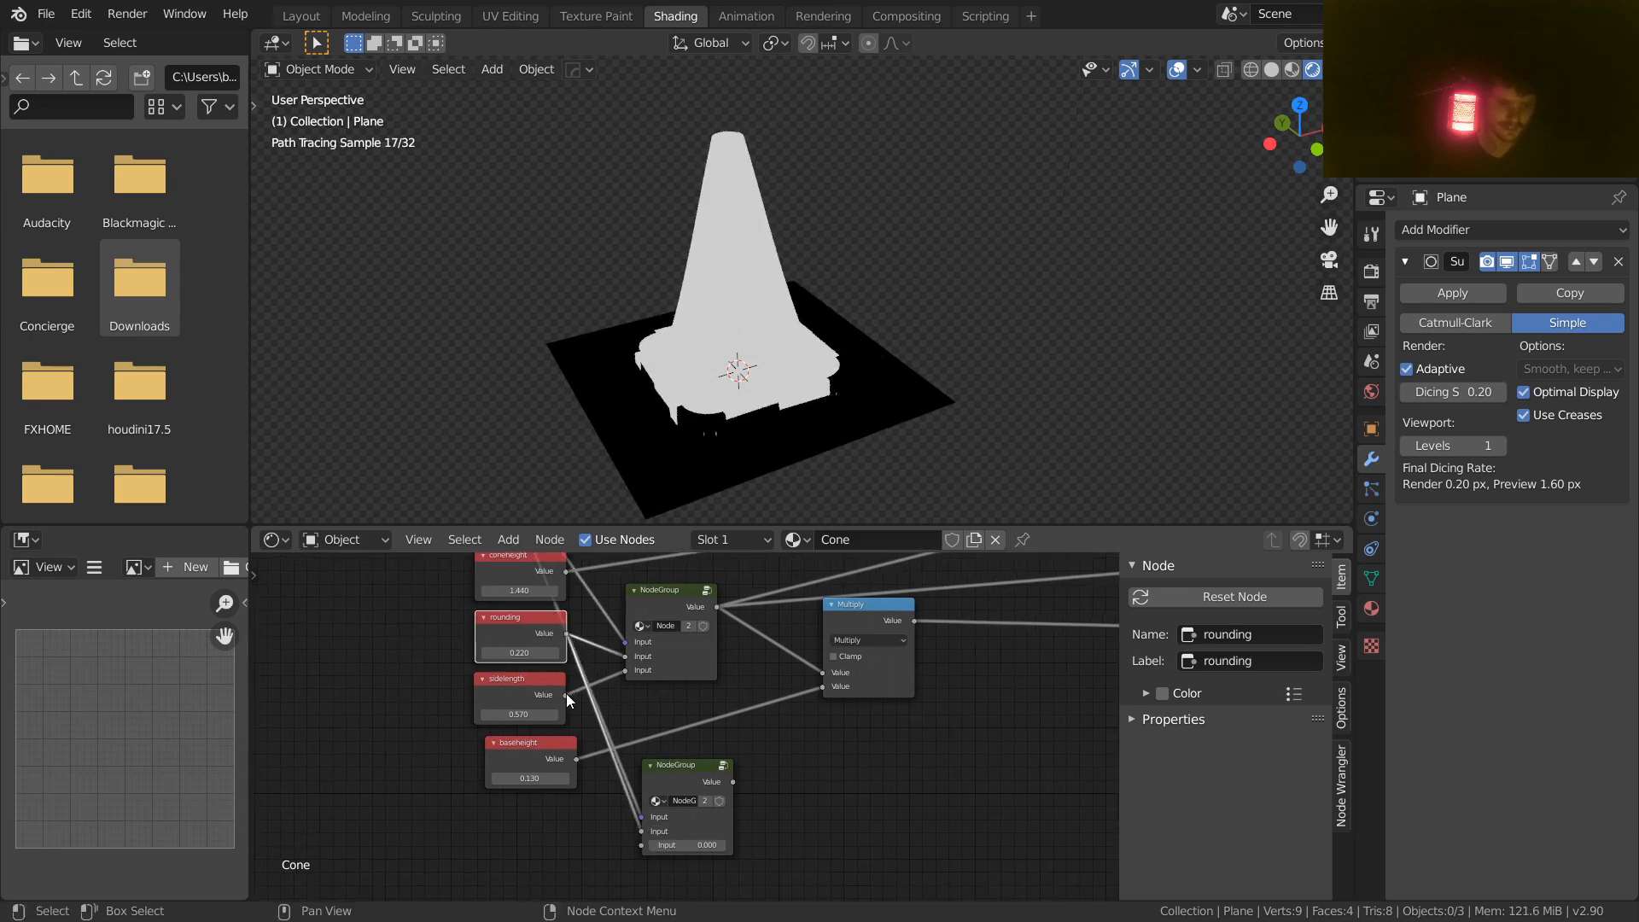
pyautogui.moveTo(566, 694); pyautogui.dragTo(642, 846)
pyautogui.moveTo(657, 790)
pyautogui.mouseDown()
pyautogui.moveTo(721, 775)
pyautogui.moveTo(689, 792)
pyautogui.mouseUp()
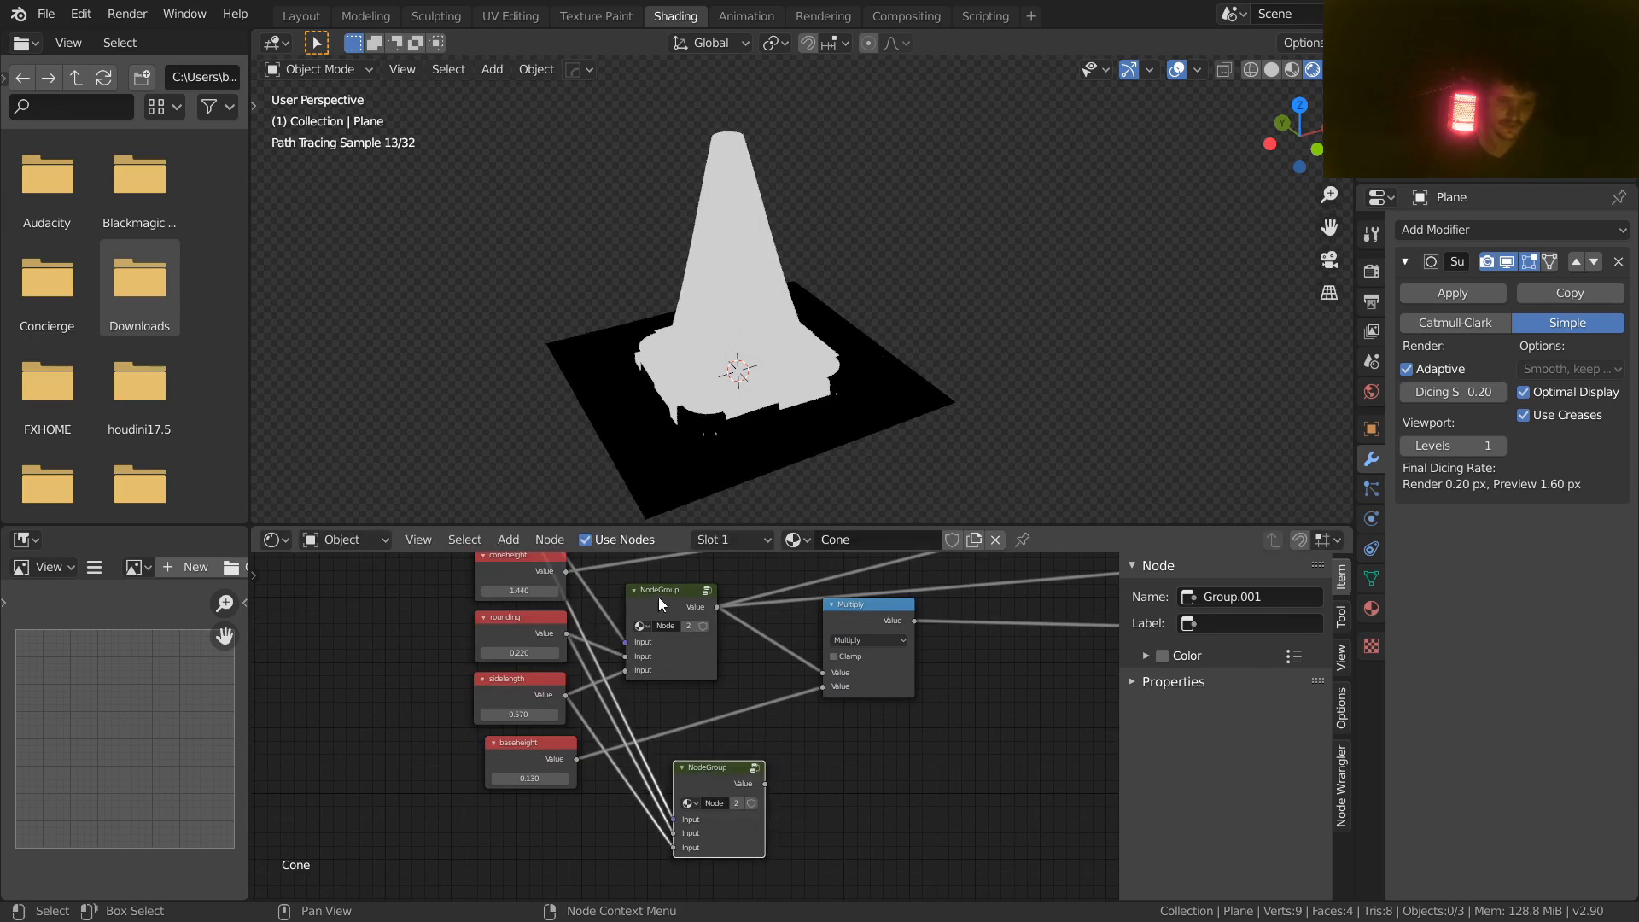
pyautogui.moveTo(660, 596)
pyautogui.mouseDown()
pyautogui.moveTo(701, 587)
pyautogui.moveTo(669, 588)
pyautogui.mouseUp()
pyautogui.moveTo(732, 765)
pyautogui.mouseDown()
pyautogui.moveTo(701, 779)
pyautogui.moveTo(725, 751)
pyautogui.mouseUp()
pyautogui.scroll(2, 743, 750)
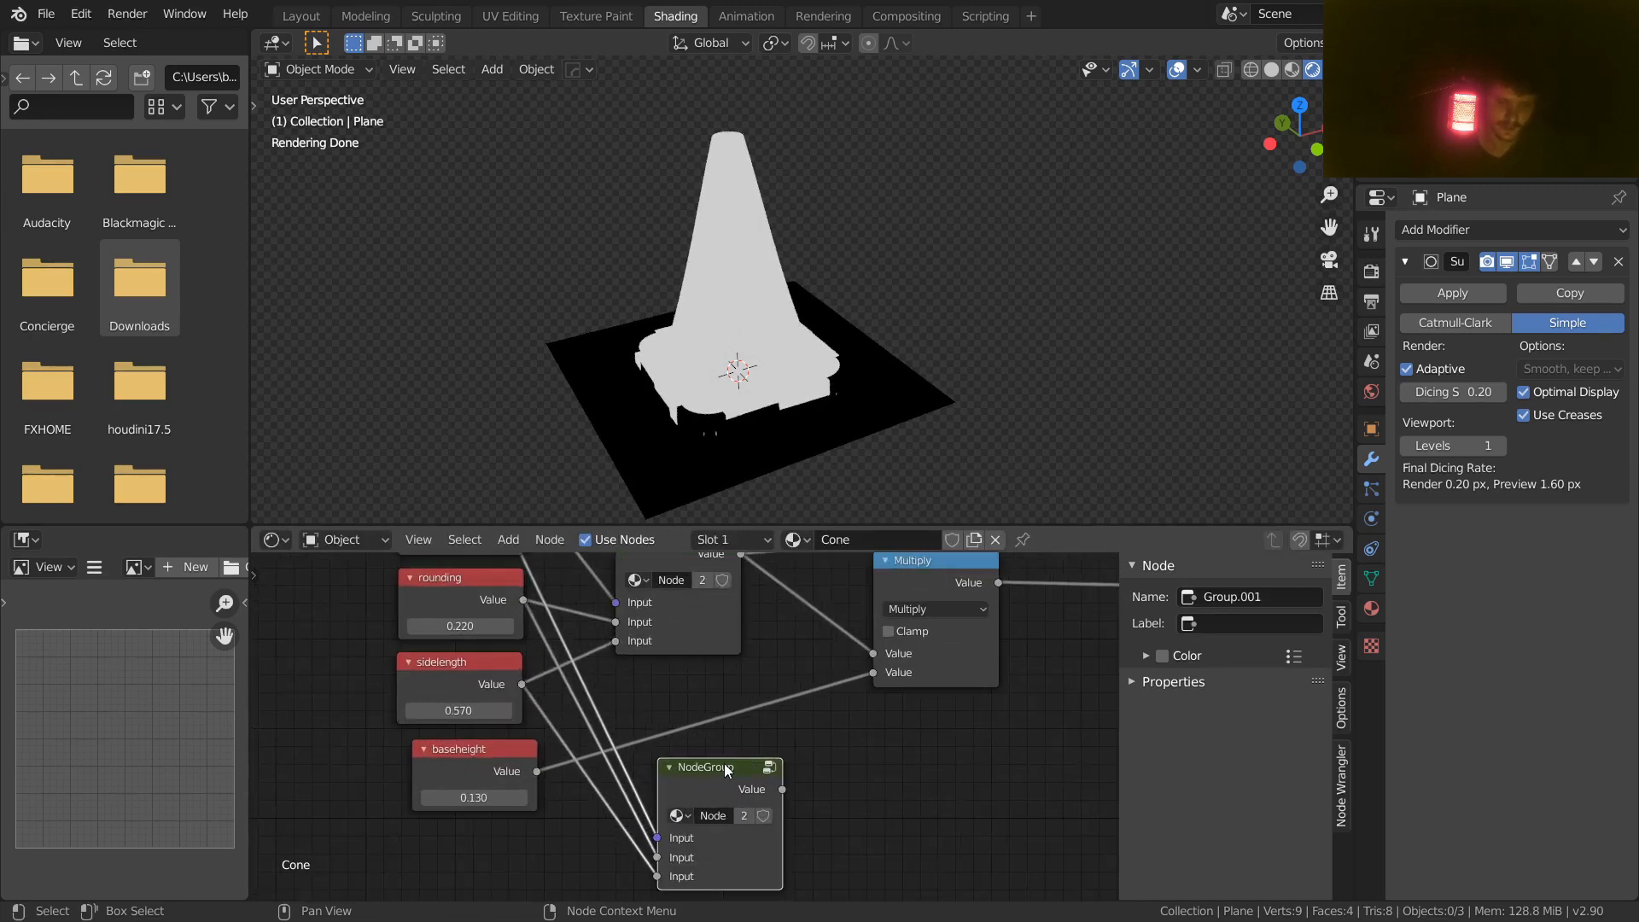
# Step: Disconnect the Displacement node from the Material Output, save the file and preview the duplicated NodeGroup's output
pyautogui.scroll(-6, 734, 762)
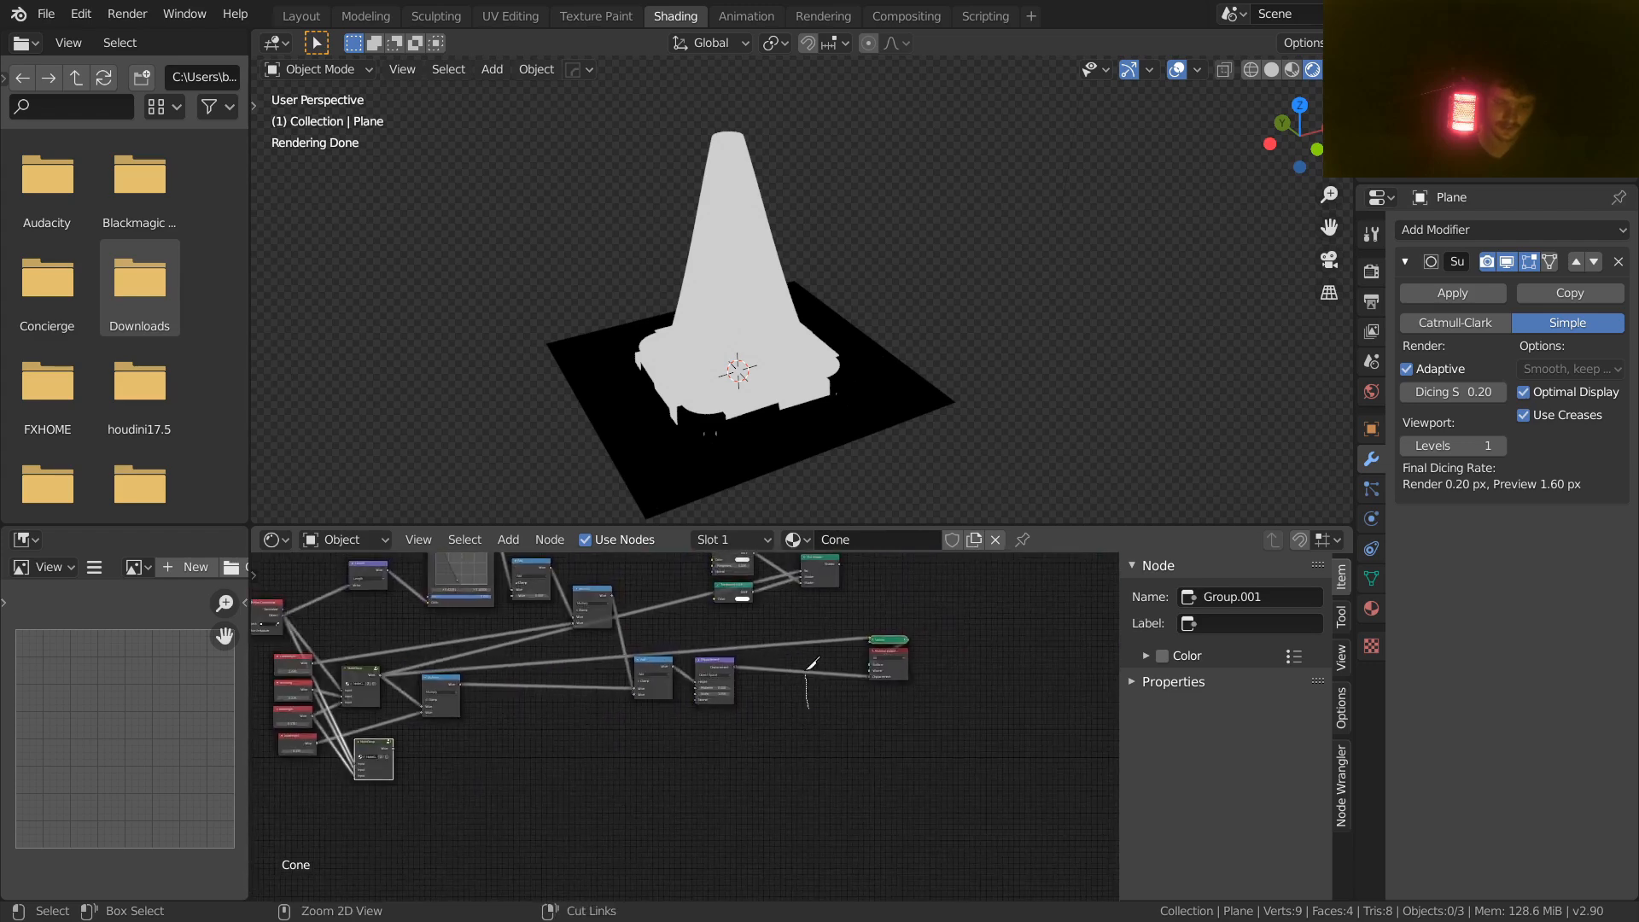
pyautogui.keyDown('ctrl'); pyautogui.moveTo(808, 670); pyautogui.dragTo(803, 670, button='right'); pyautogui.keyUp('ctrl')
pyautogui.hotkey('ctrl', 's')
pyautogui.scroll(5, 820, 691)
pyautogui.moveTo(784, 692); pyautogui.dragTo(727, 728, button='middle')
pyautogui.click(700, 688)
pyautogui.keyDown('ctrl'); pyautogui.keyDown('shift'); pyautogui.click(712, 759); pyautogui.keyUp('shift'); pyautogui.keyUp('ctrl')
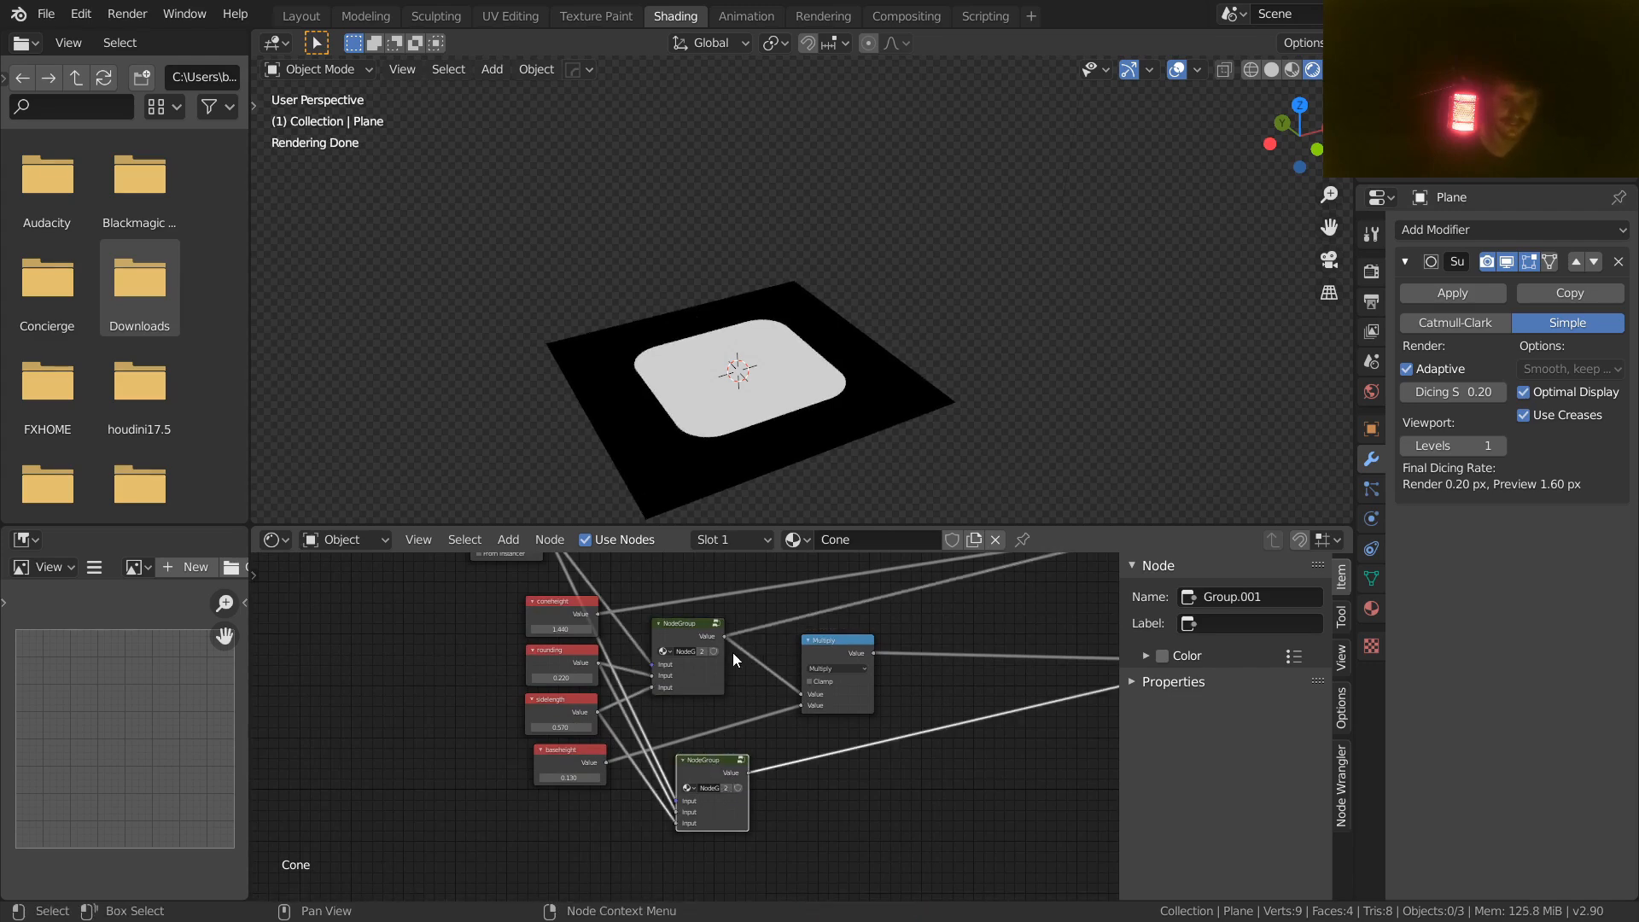
# Step: Add reroute points on the rounding and sidelength links, and move the sidelength and baseheight nodes aside to make room
pyautogui.scroll(3, 724, 652)
pyautogui.moveTo(455, 702); pyautogui.dragTo(412, 698)
pyautogui.moveTo(430, 732); pyautogui.dragTo(457, 732)
pyautogui.hotkey('ctrl', 'z')
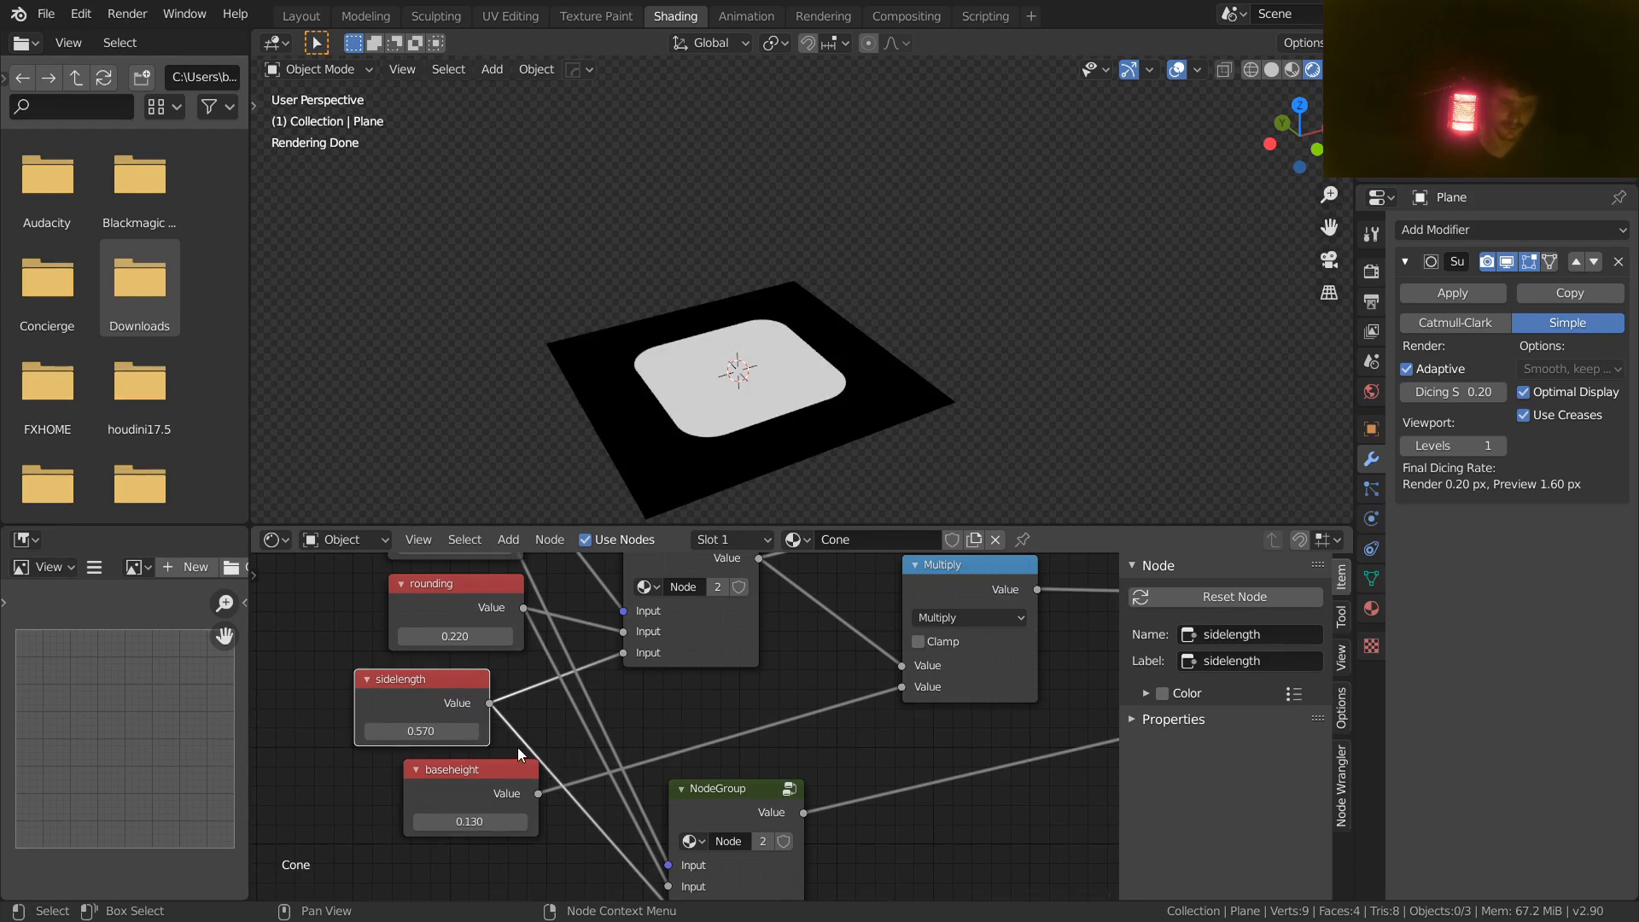
pyautogui.keyDown('shift'); pyautogui.moveTo(499, 726); pyautogui.dragTo(541, 605, button='right'); pyautogui.keyUp('shift')
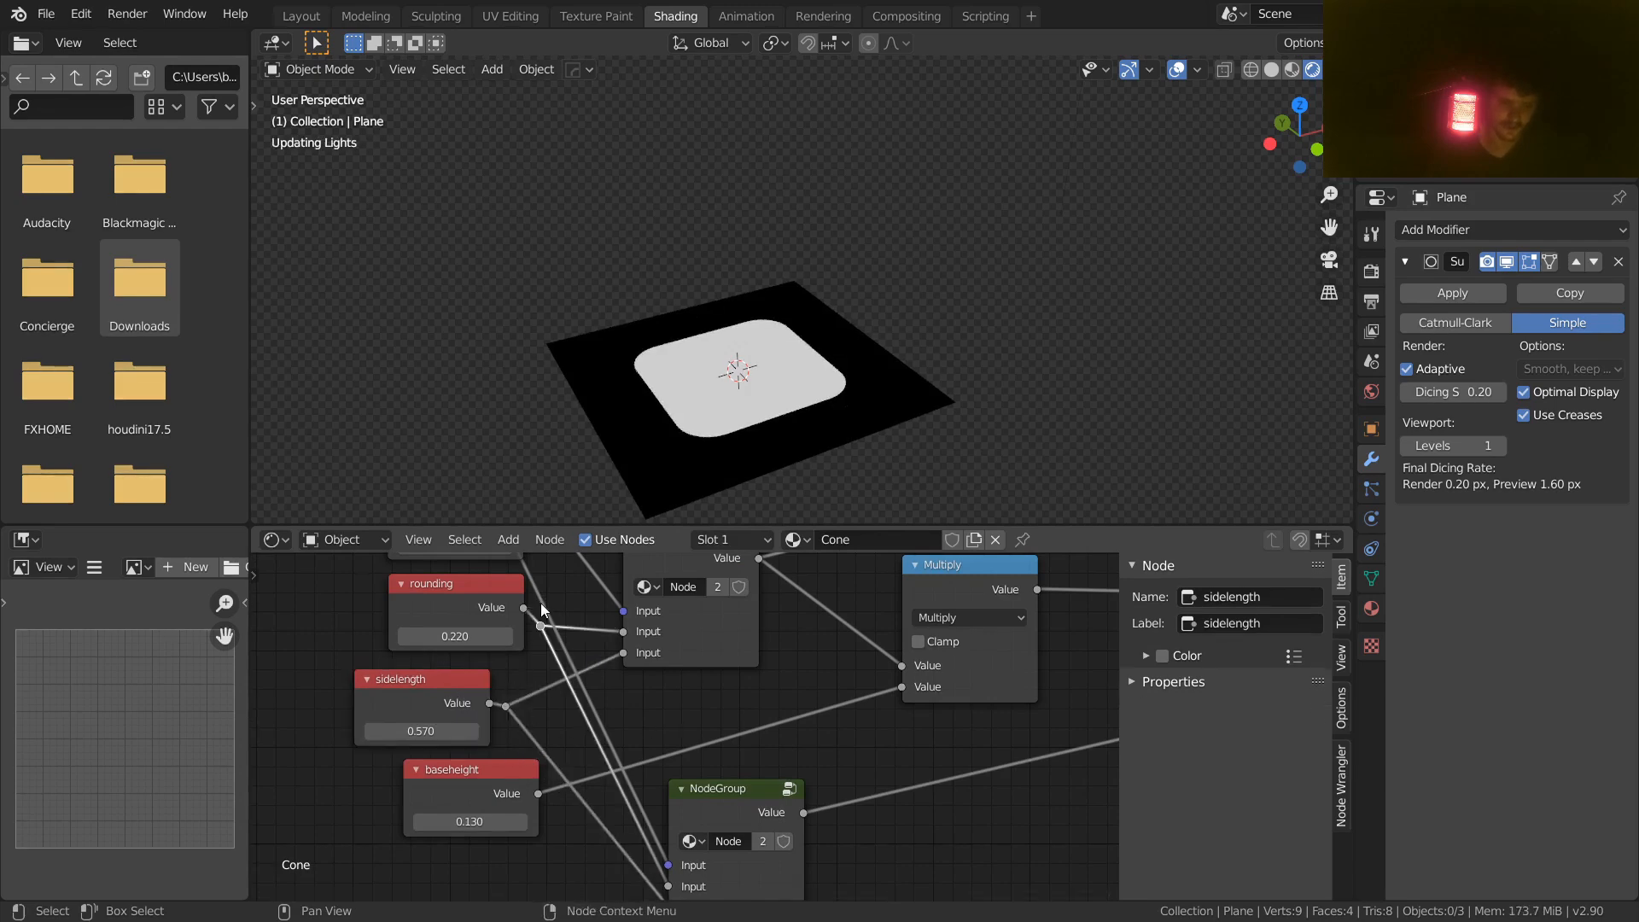
pyautogui.moveTo(540, 626); pyautogui.dragTo(601, 634)
pyautogui.moveTo(506, 706); pyautogui.dragTo(594, 745)
pyautogui.moveTo(436, 758); pyautogui.dragTo(551, 710, button='middle')
pyautogui.moveTo(571, 723); pyautogui.dragTo(402, 744)
pyautogui.moveTo(515, 639); pyautogui.dragTo(399, 645)
# Step: Insert a Math node set to Add on the sidelength link going into the duplicated NodeGroup
pyautogui.hotkey('shift', 'a')
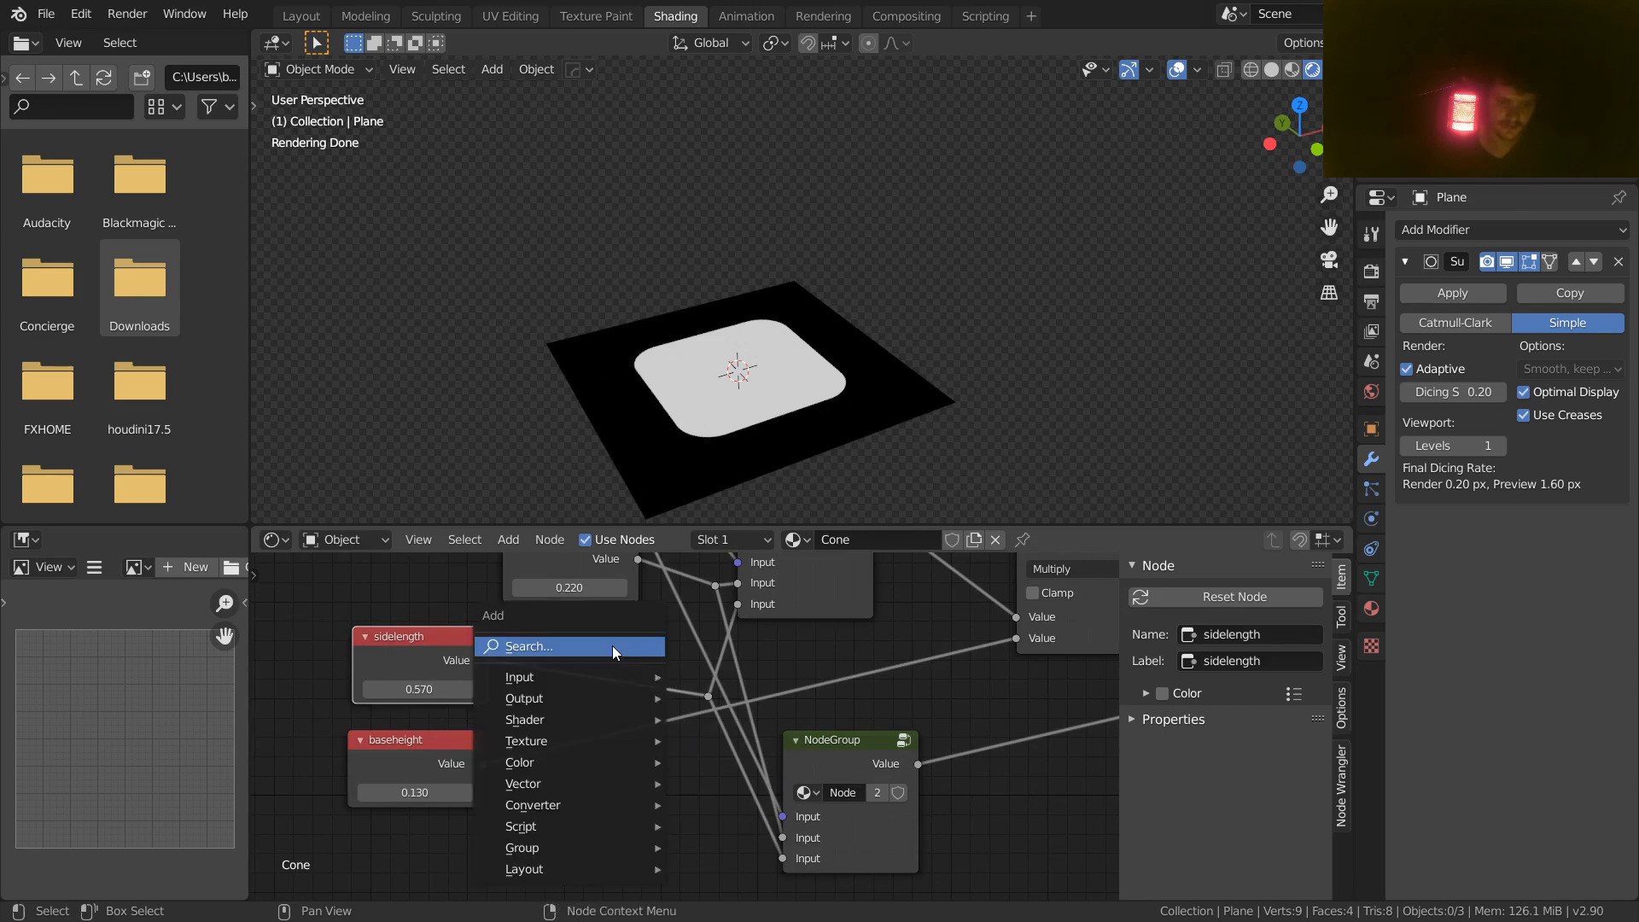
pyautogui.click(612, 645)
pyautogui.write('math')
pyautogui.click(692, 684)
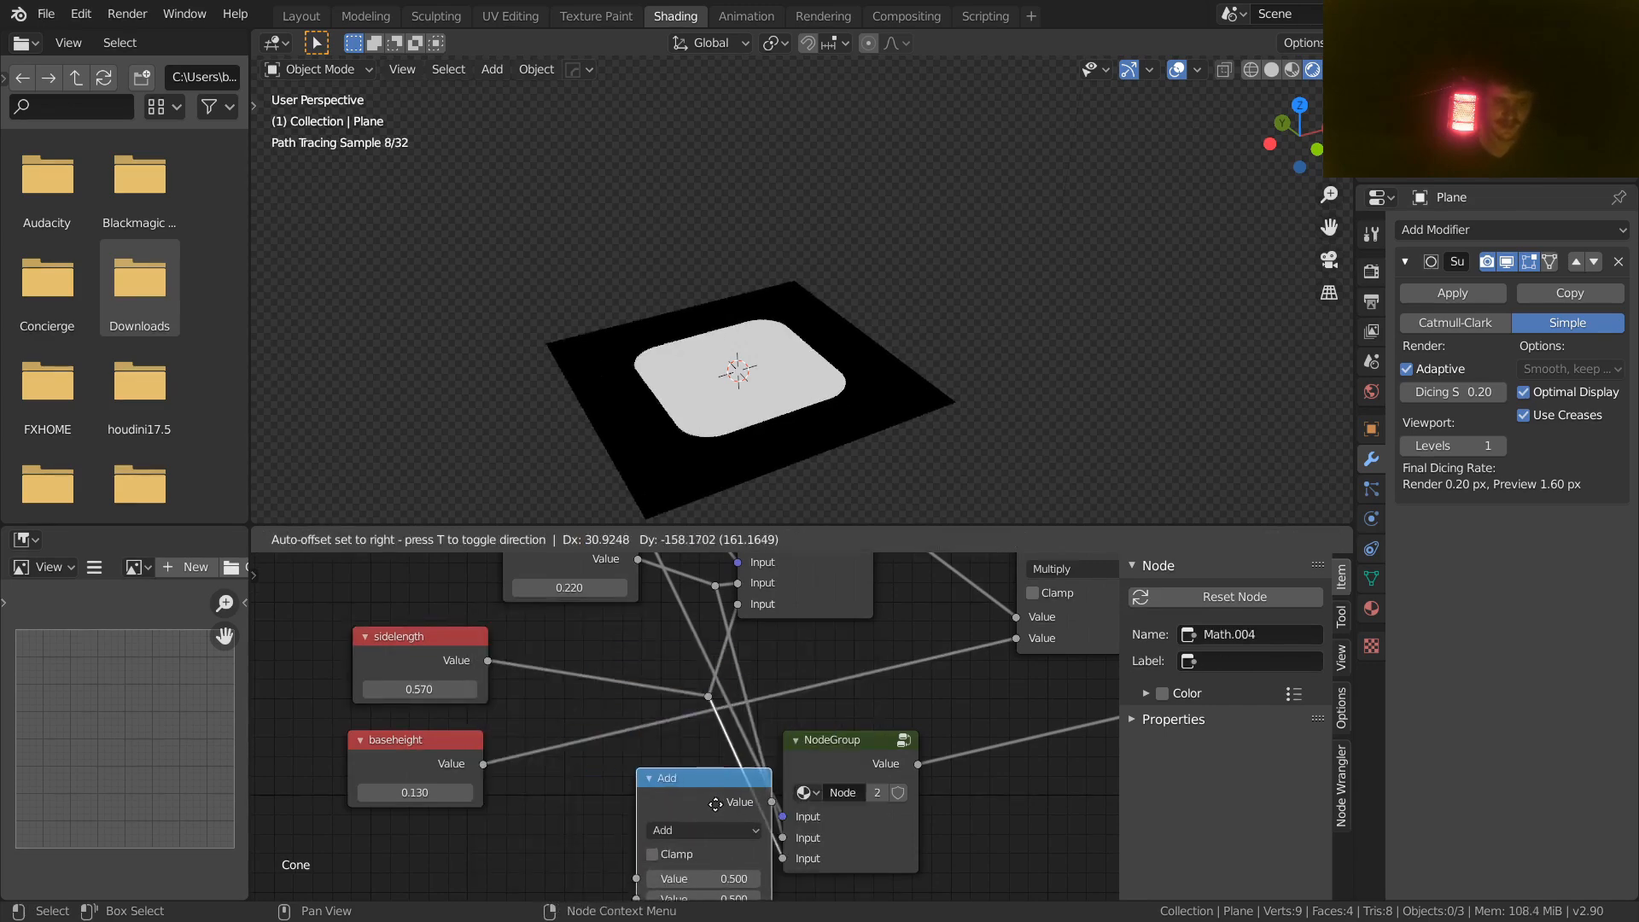
pyautogui.click(718, 795)
pyautogui.scroll(-3, 597, 692)
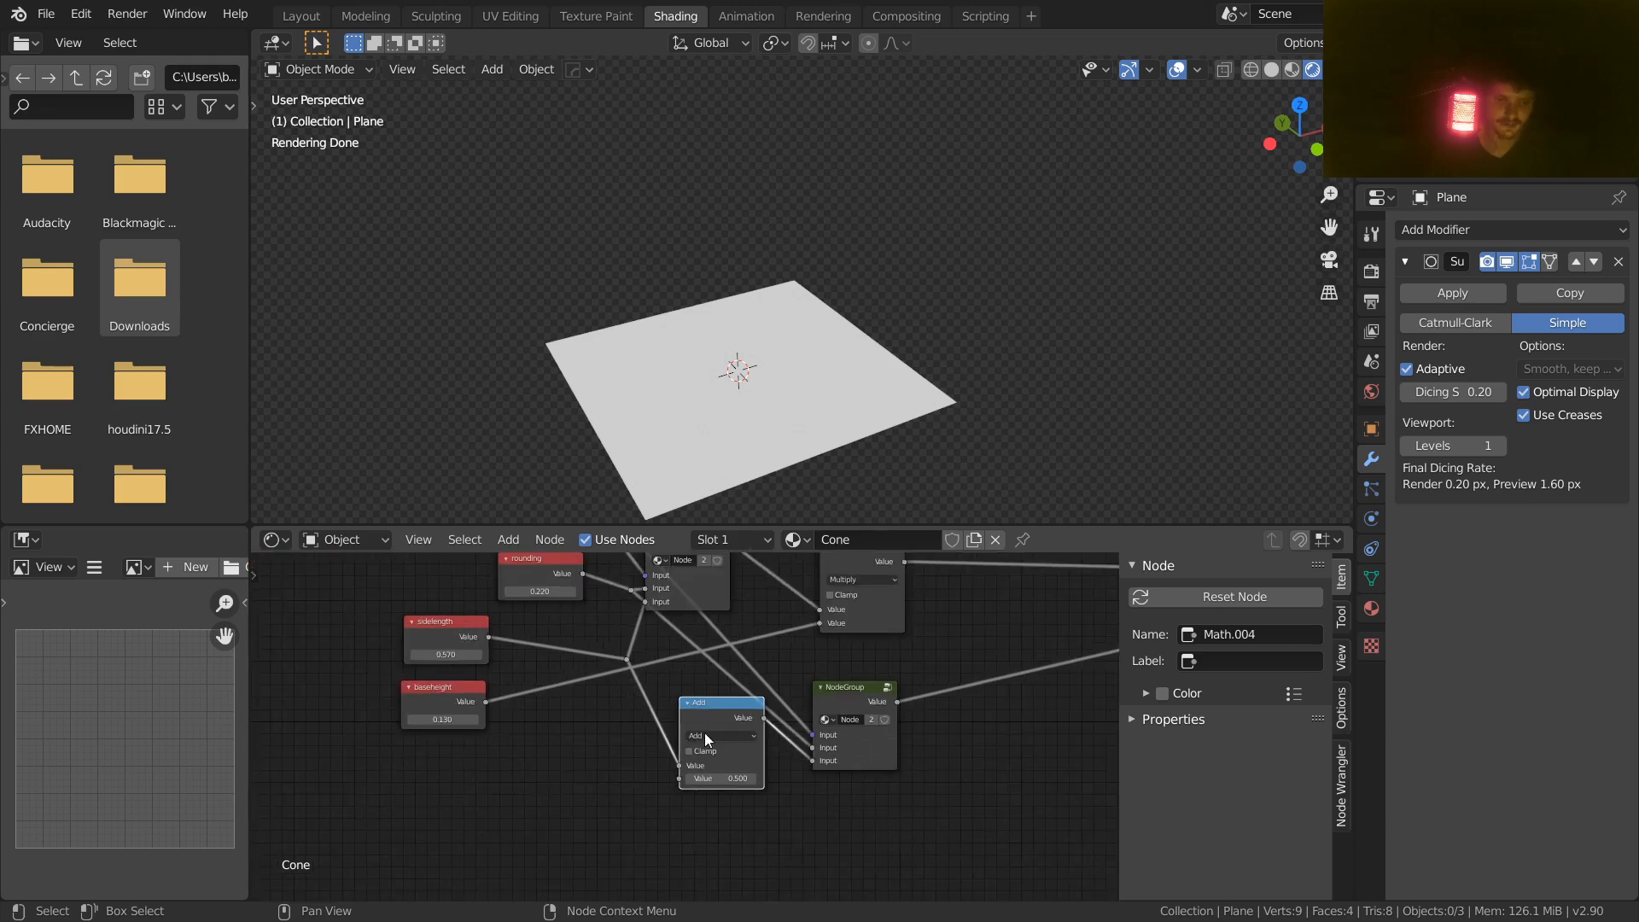
# Step: Set the new Add node's second value to 0 and examine the mask's rounded edge up close
pyautogui.scroll(3, 701, 730)
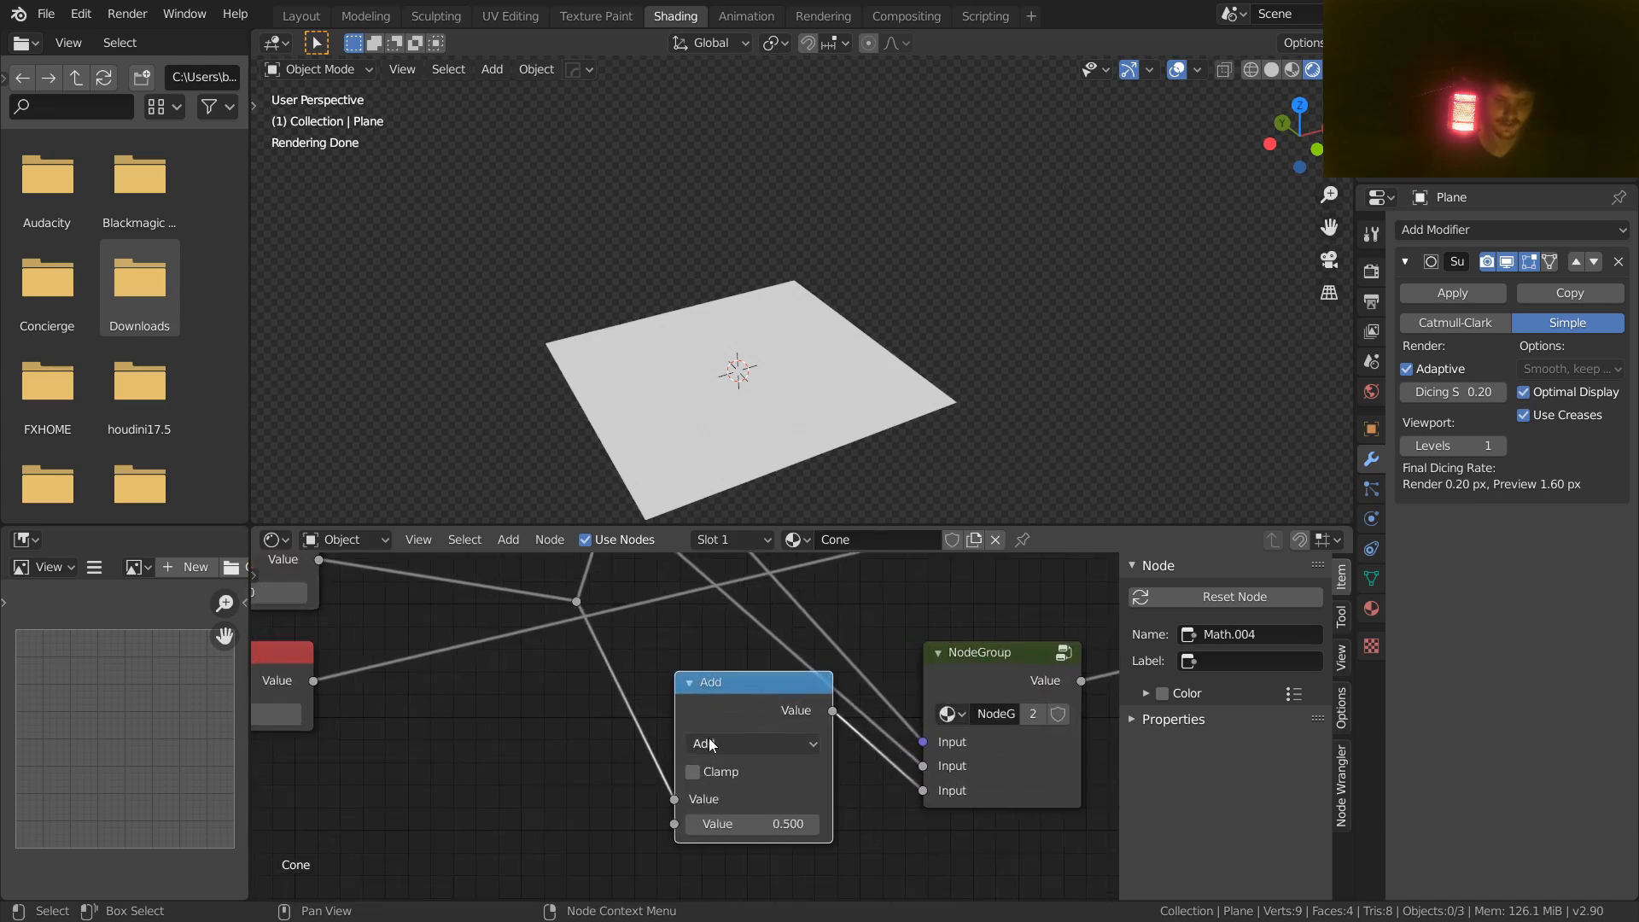
pyautogui.click(736, 822)
pyautogui.write('0')
pyautogui.press('Return')
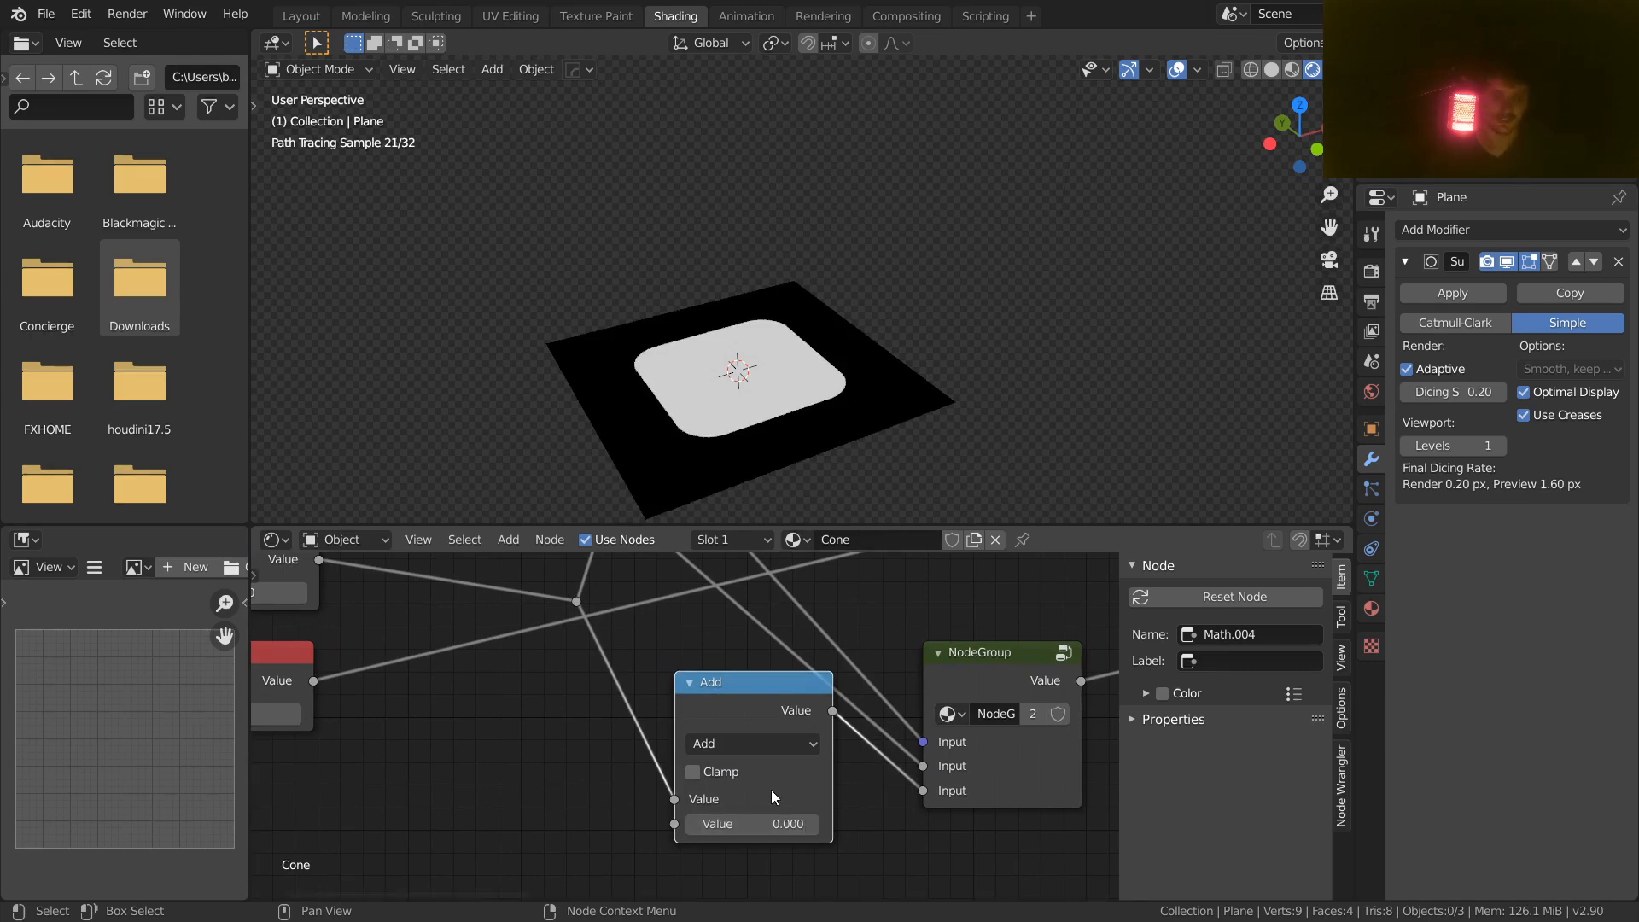
pyautogui.click(794, 833)
pyautogui.press('Return')
pyautogui.scroll(6, 832, 298)
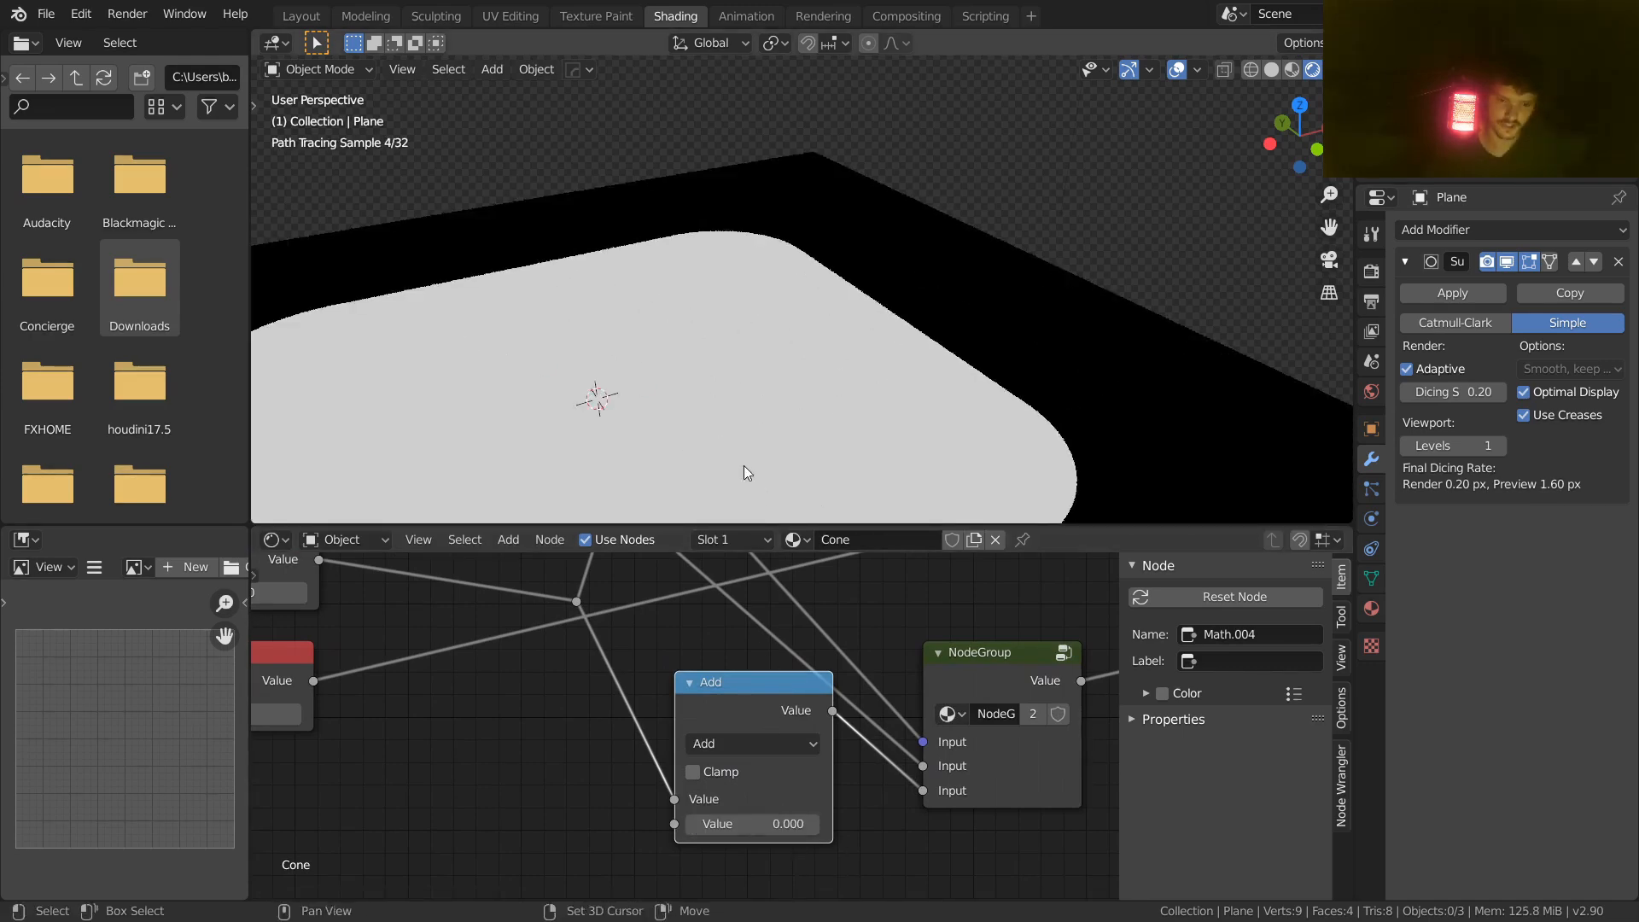
# Step: Set the second value of the Add node feeding the duplicated NodeGroup to 0.01
pyautogui.click(784, 828)
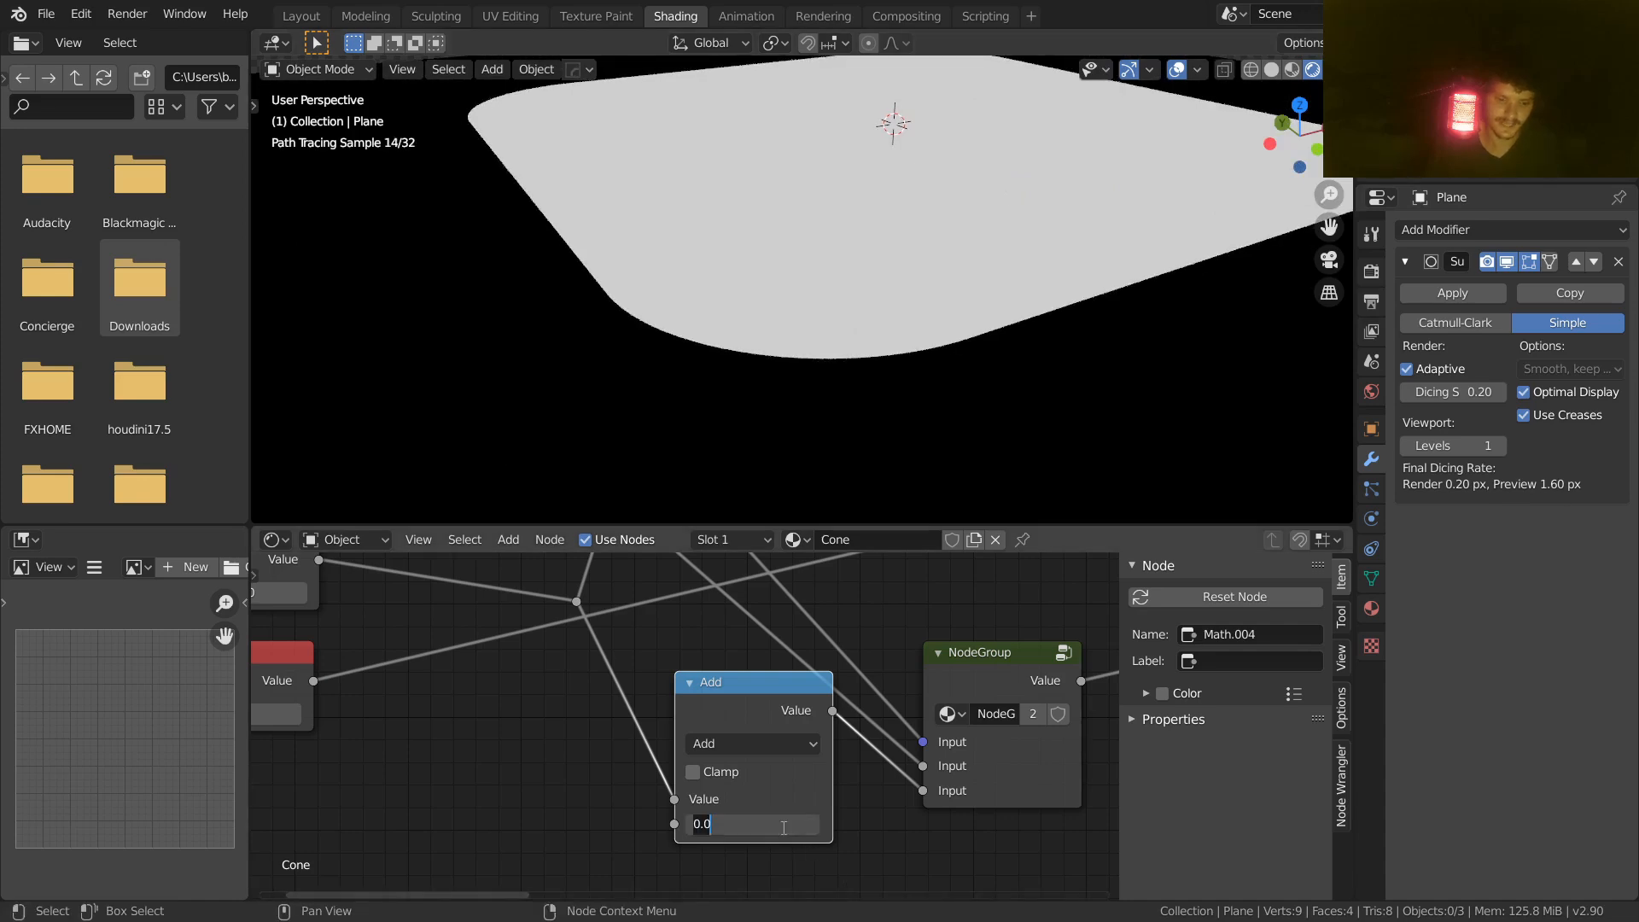
pyautogui.write('.01')
pyautogui.press('Return')
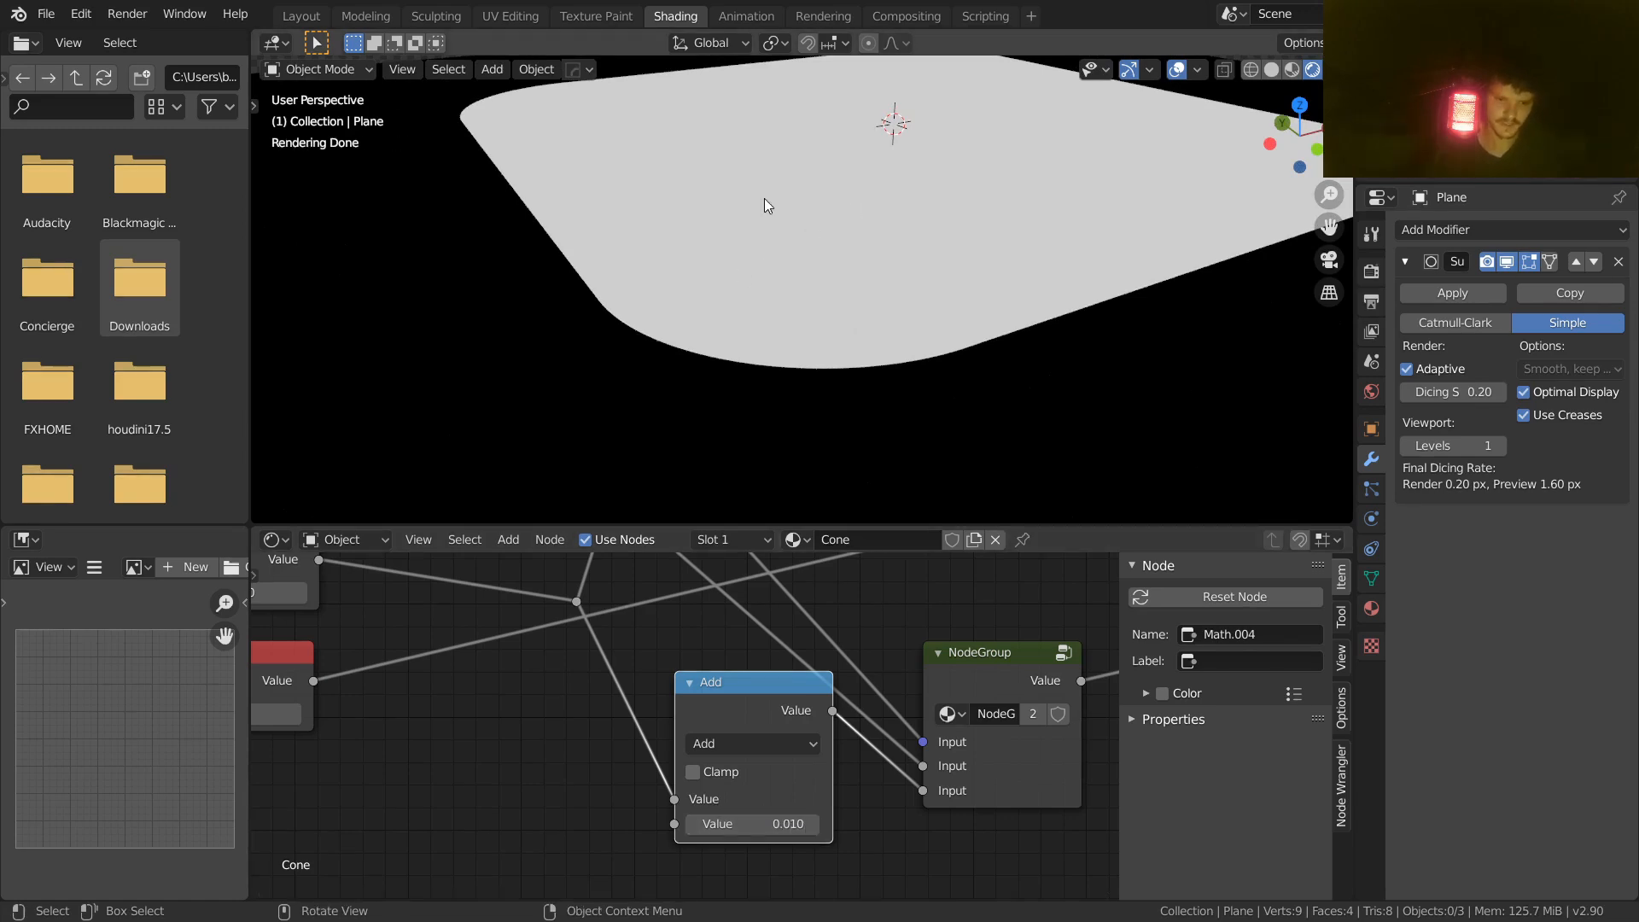
# Step: Compare the mask previews of the original and the duplicated NodeGroup
pyautogui.scroll(-5, 852, 746)
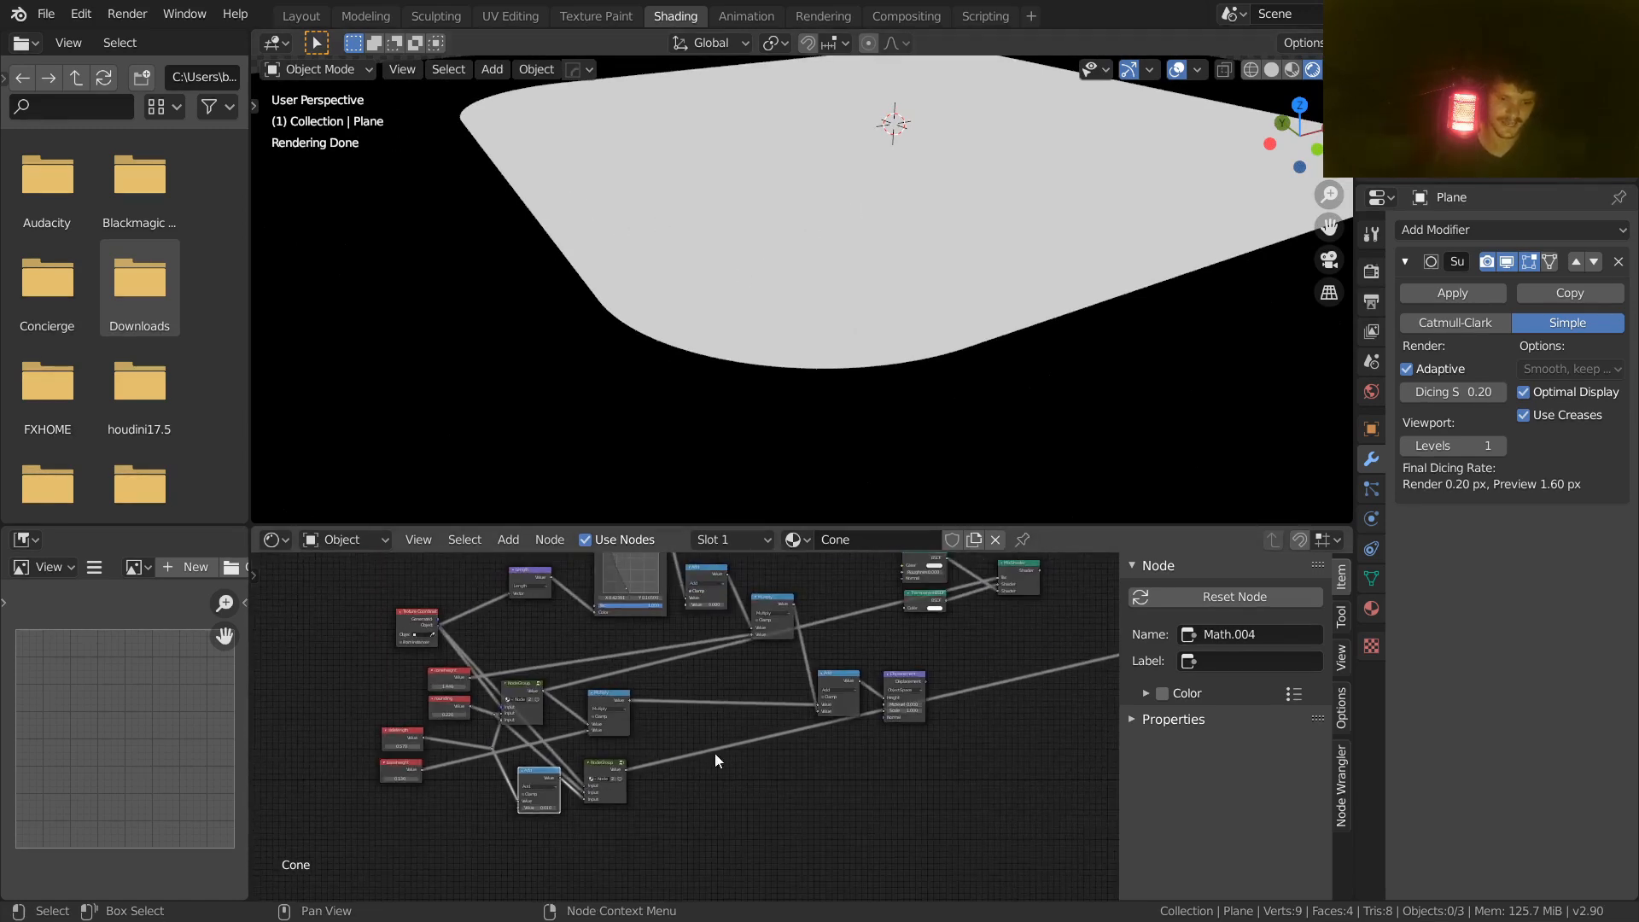
pyautogui.moveTo(627, 768)
pyautogui.mouseDown()
pyautogui.moveTo(617, 796)
pyautogui.moveTo(638, 783)
pyautogui.mouseUp()
pyautogui.keyDown('ctrl'); pyautogui.keyDown('shift'); pyautogui.click(520, 687); pyautogui.keyUp('shift'); pyautogui.keyUp('ctrl')
pyautogui.press('Tab')
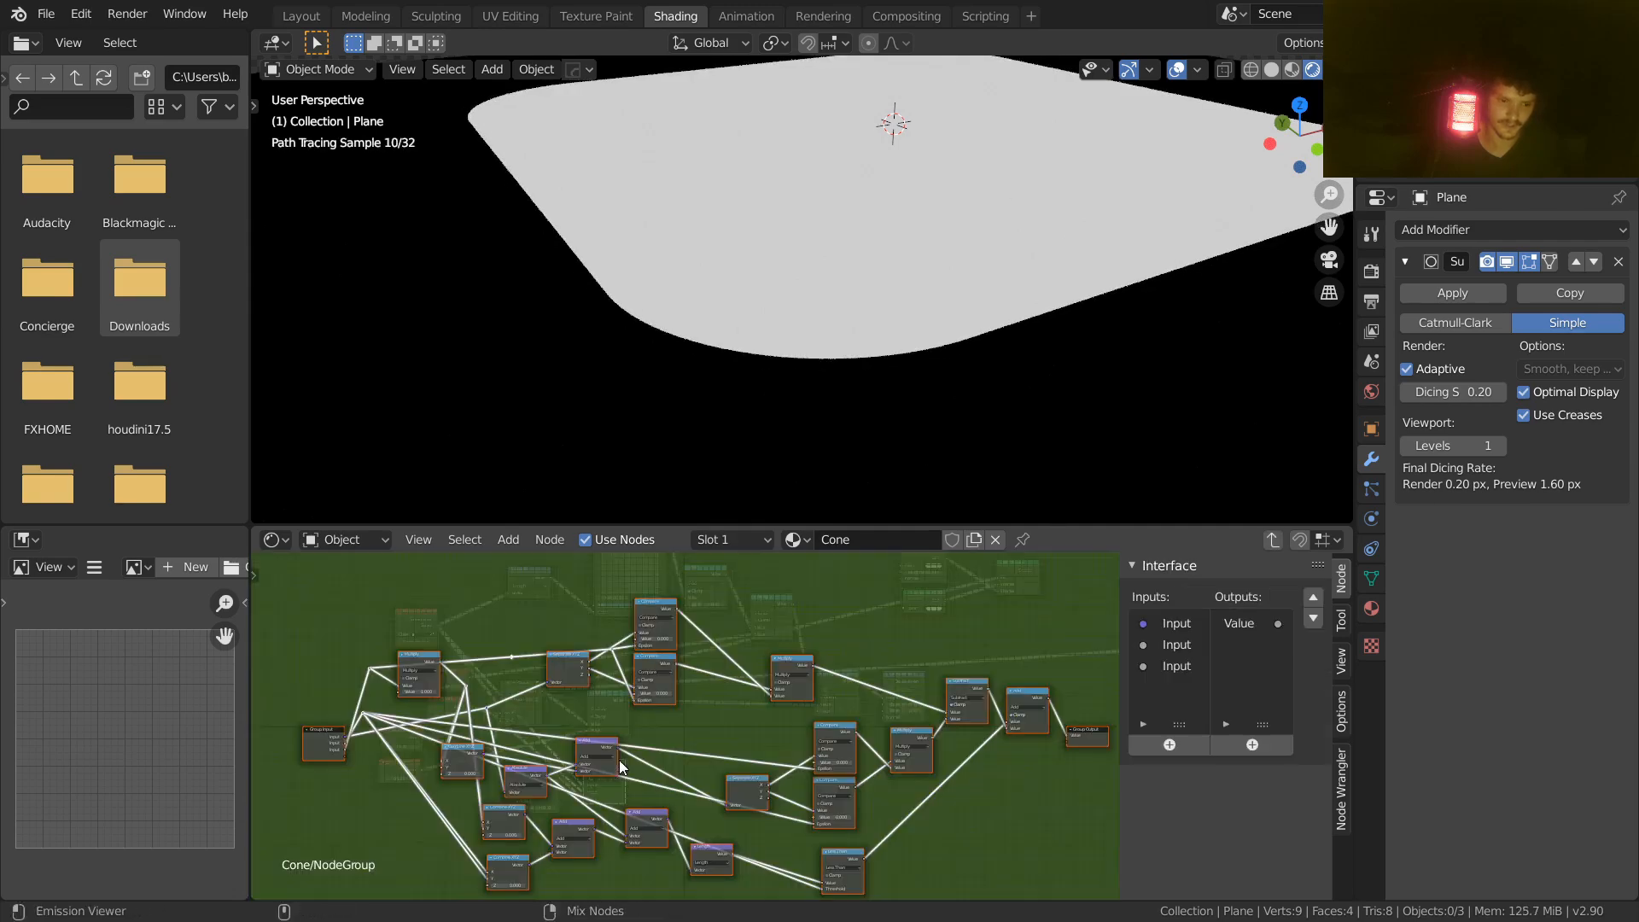
pyautogui.click(1276, 541)
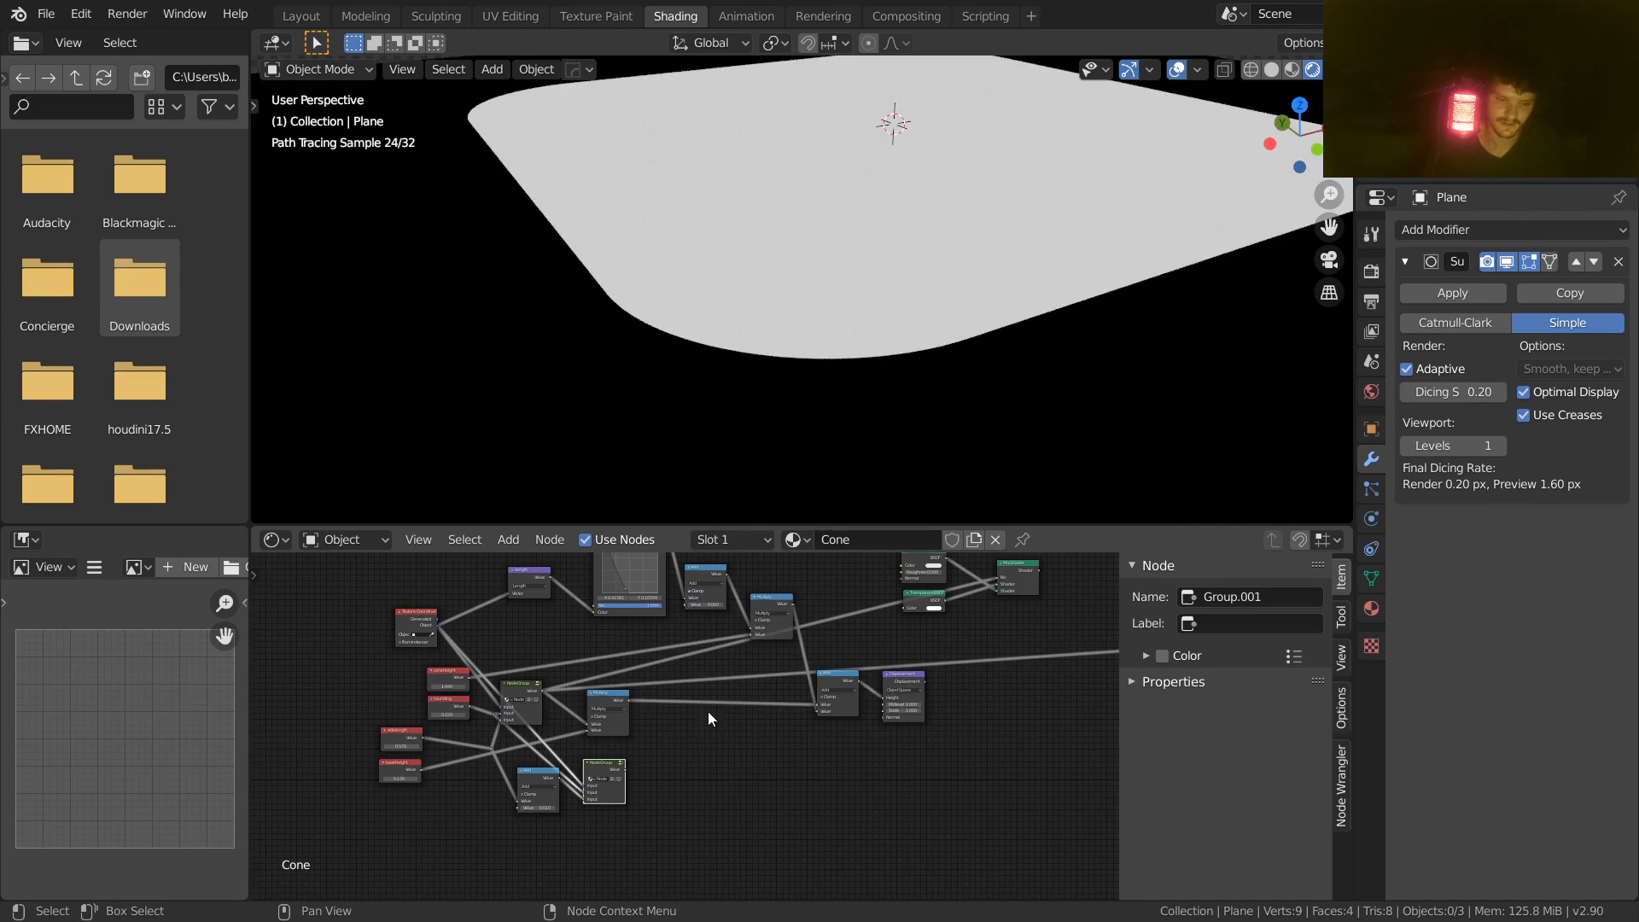
pyautogui.keyDown('ctrl'); pyautogui.keyDown('shift'); pyautogui.click(535, 694); pyautogui.keyUp('shift'); pyautogui.keyUp('ctrl')
pyautogui.keyDown('ctrl'); pyautogui.keyDown('shift'); pyautogui.click(614, 766); pyautogui.keyUp('shift'); pyautogui.keyUp('ctrl')
# Step: Connect the duplicated NodeGroup's output to the Mix Shader's factor and send the Mix Shader to the Material Output
pyautogui.moveTo(689, 766); pyautogui.dragTo(590, 811, button='middle')
pyautogui.moveTo(525, 818); pyautogui.dragTo(895, 624)
pyautogui.keyDown('ctrl'); pyautogui.keyDown('shift'); pyautogui.click(912, 609); pyautogui.keyUp('shift'); pyautogui.keyUp('ctrl')
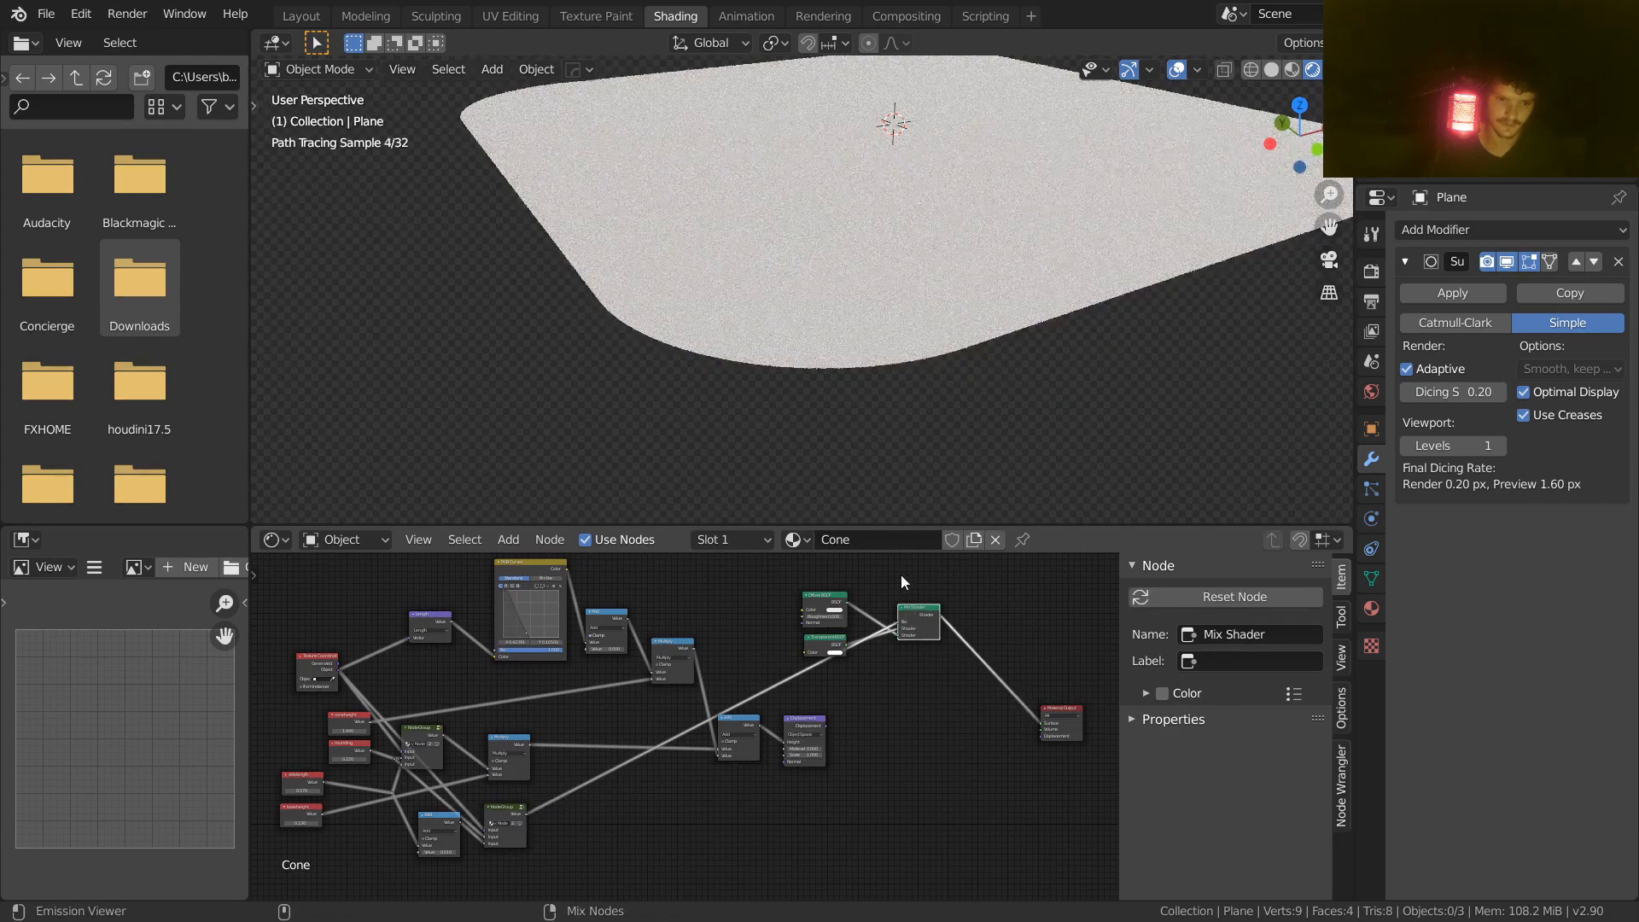
# Step: Reconnect the Displacement node to the Material Output's Displacement input, check the cone's base, and save the file
pyautogui.scroll(-3, 841, 369)
pyautogui.moveTo(905, 702); pyautogui.dragTo(796, 753, button='middle')
pyautogui.scroll(3, 764, 771)
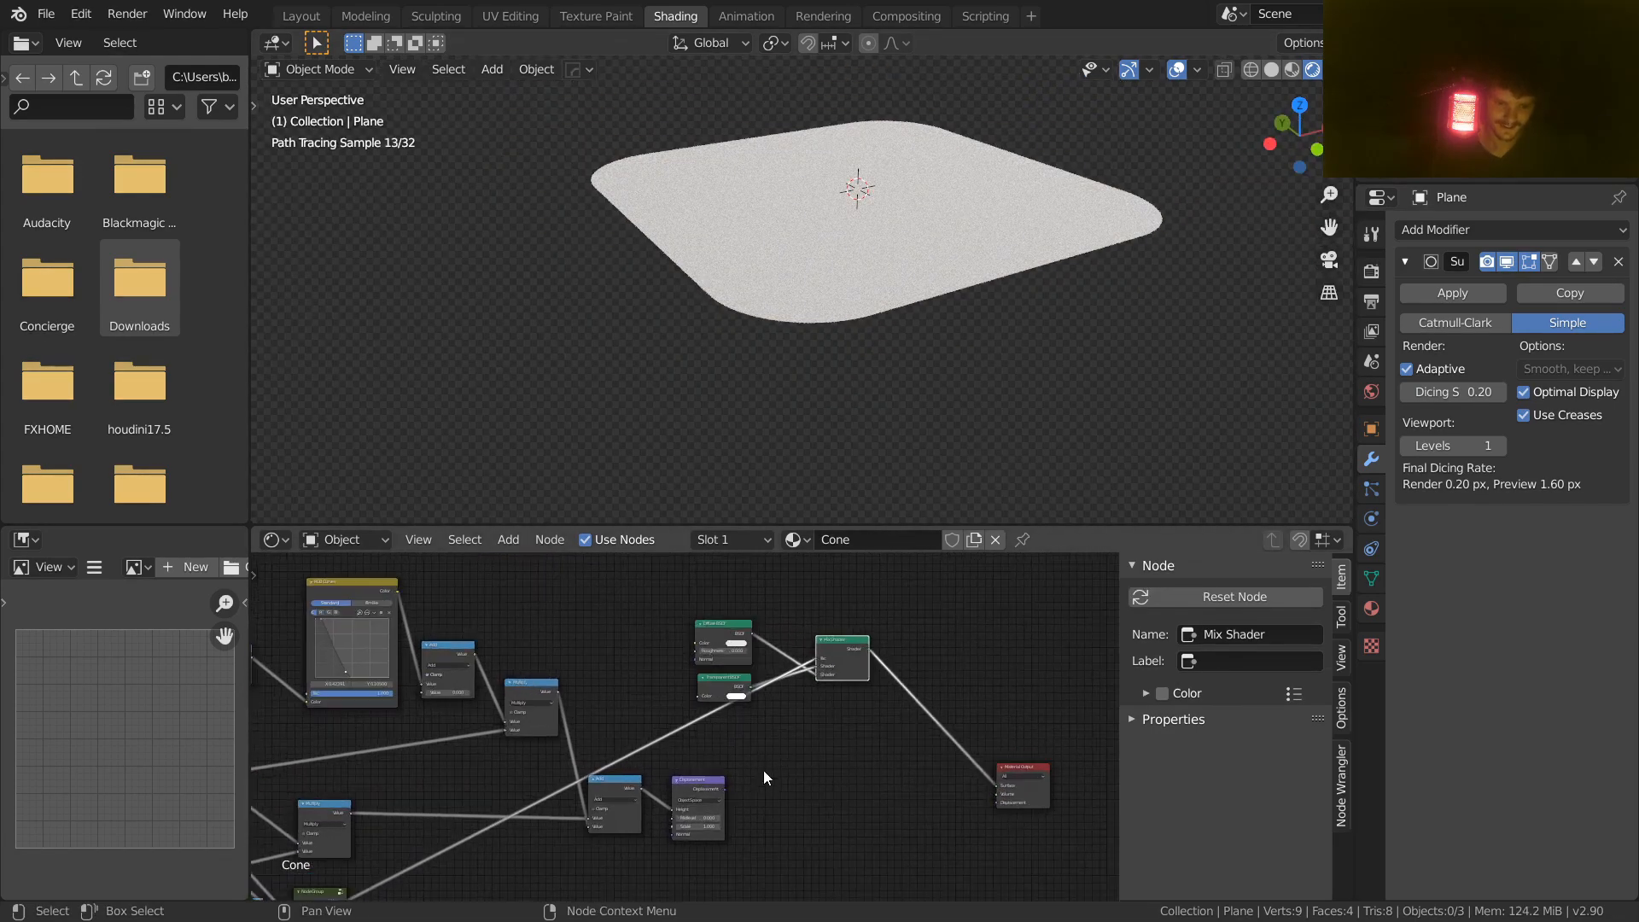
pyautogui.moveTo(724, 791); pyautogui.dragTo(858, 785)
pyautogui.moveTo(981, 811); pyautogui.dragTo(994, 803)
pyautogui.click(930, 411)
pyautogui.scroll(-4, 930, 410)
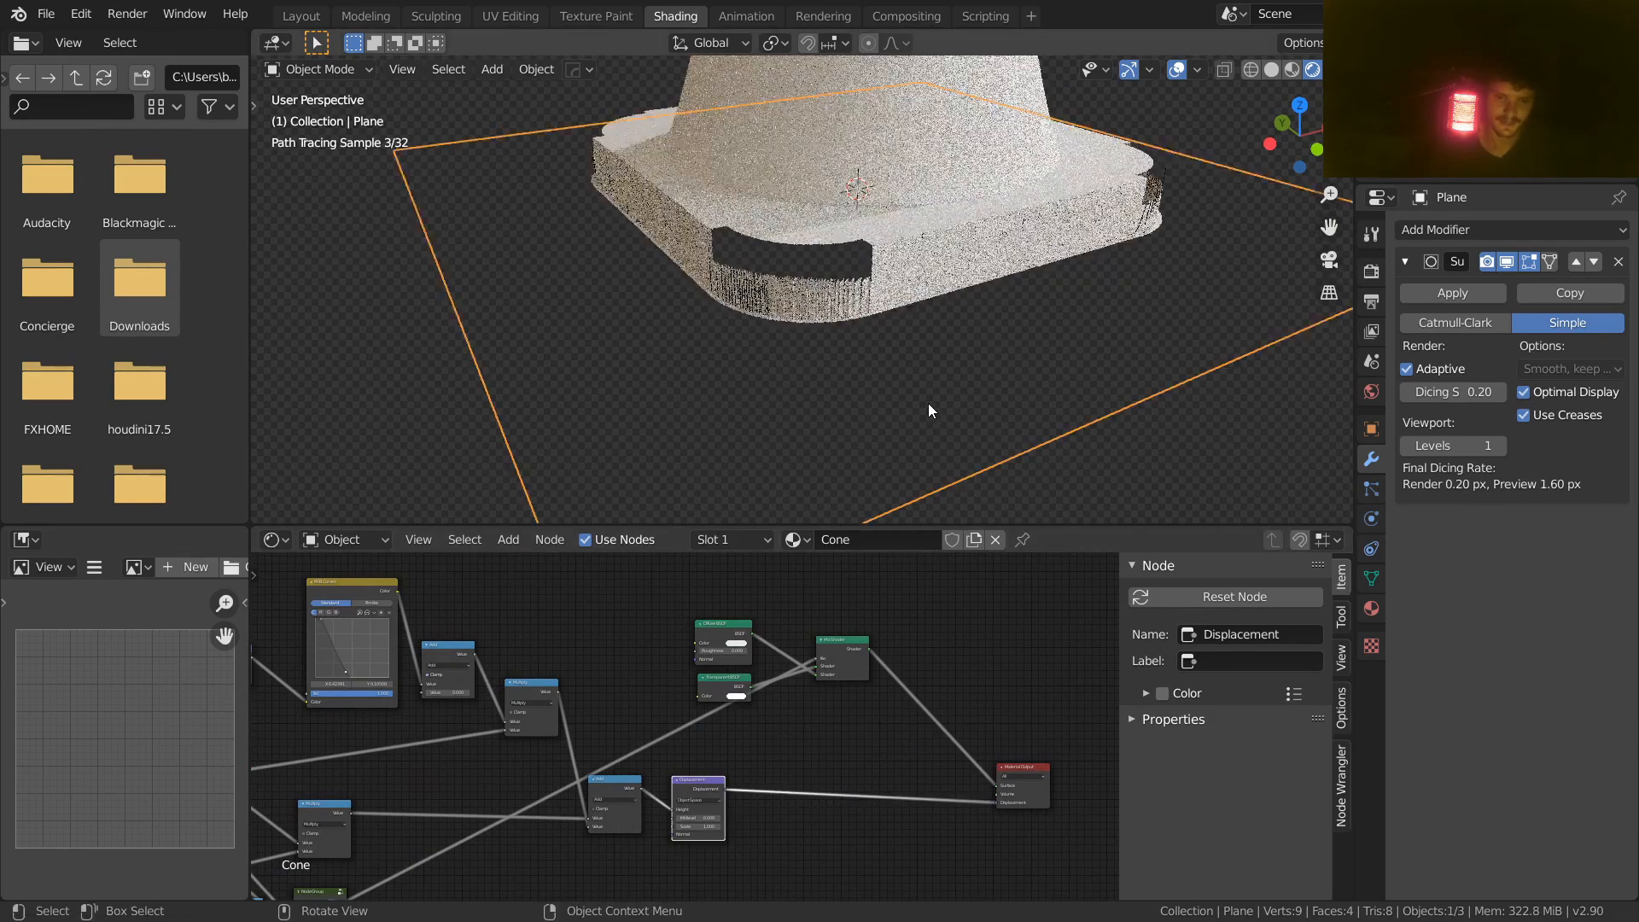
pyautogui.moveTo(929, 403); pyautogui.dragTo(673, 304, button='middle')
pyautogui.hotkey('ctrl', 's')
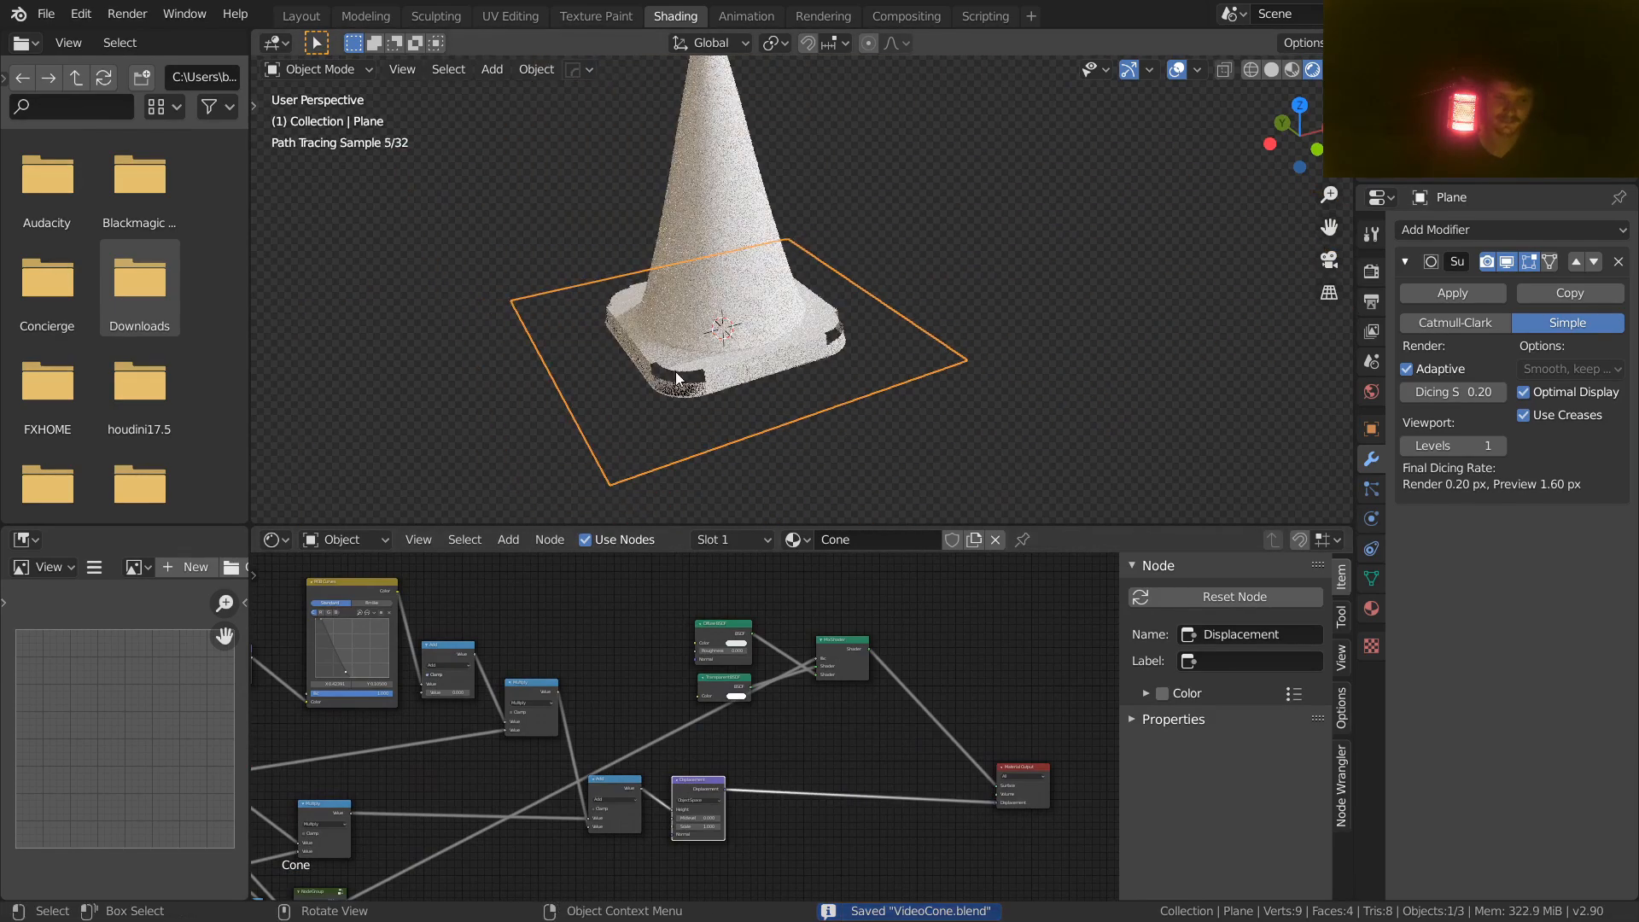
# Step: Try a second value of 0.02 on the Add node feeding the duplicated NodeGroup
pyautogui.moveTo(859, 325)
pyautogui.mouseDown(button='middle')
pyautogui.moveTo(721, 332)
pyautogui.moveTo(719, 316)
pyautogui.mouseUp(button='middle')
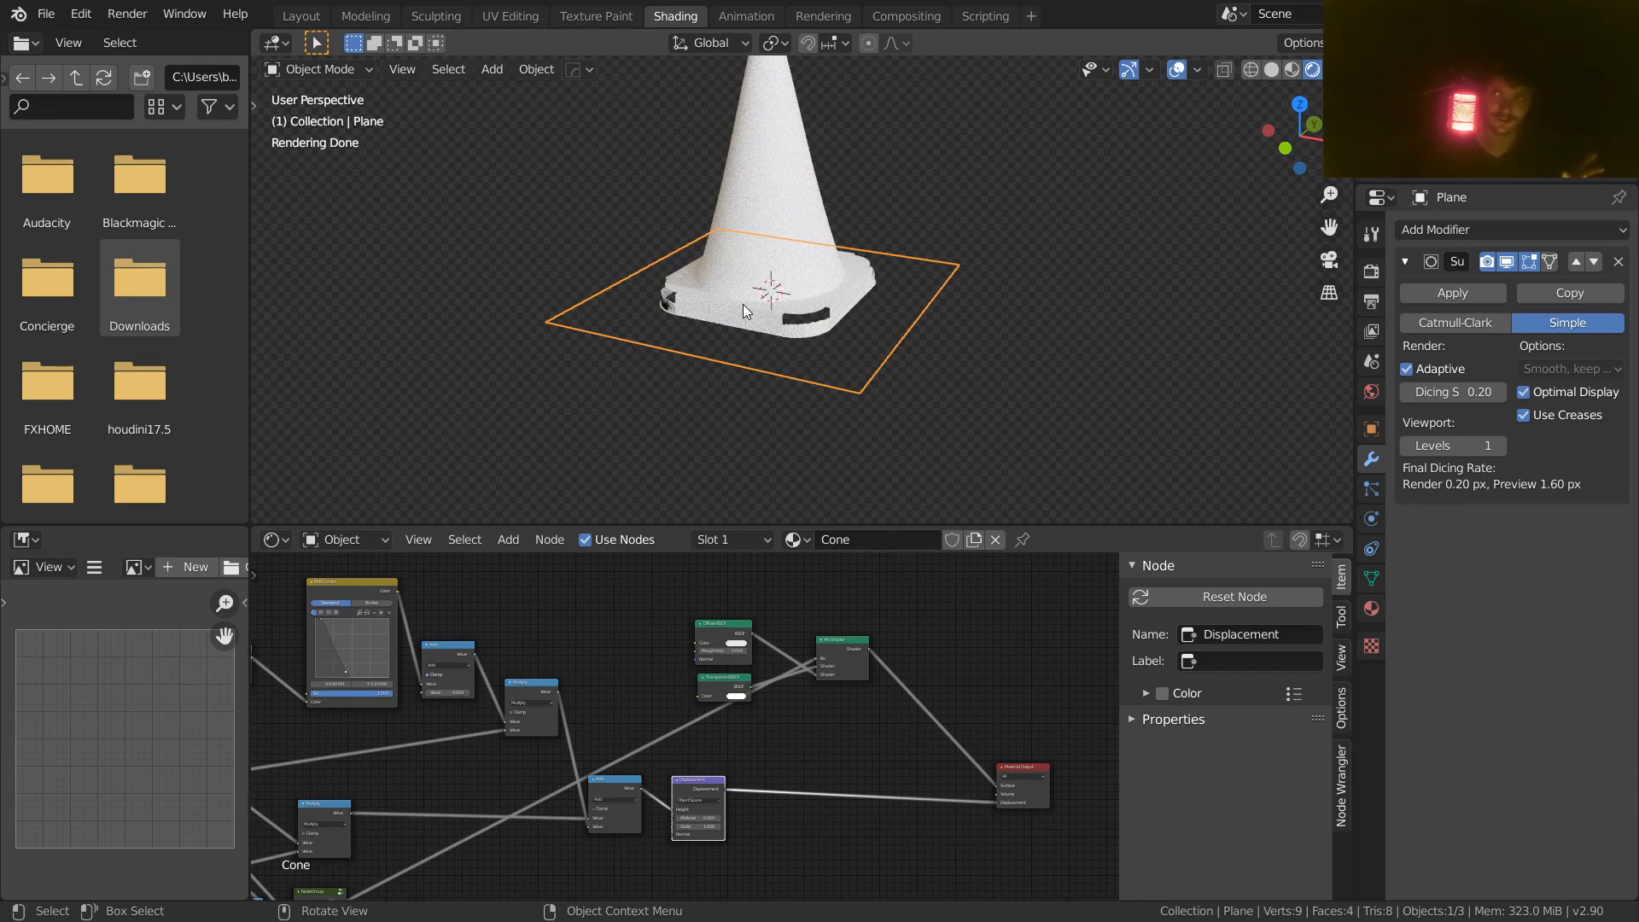
pyautogui.moveTo(586, 591); pyautogui.dragTo(1098, 888, button='middle')
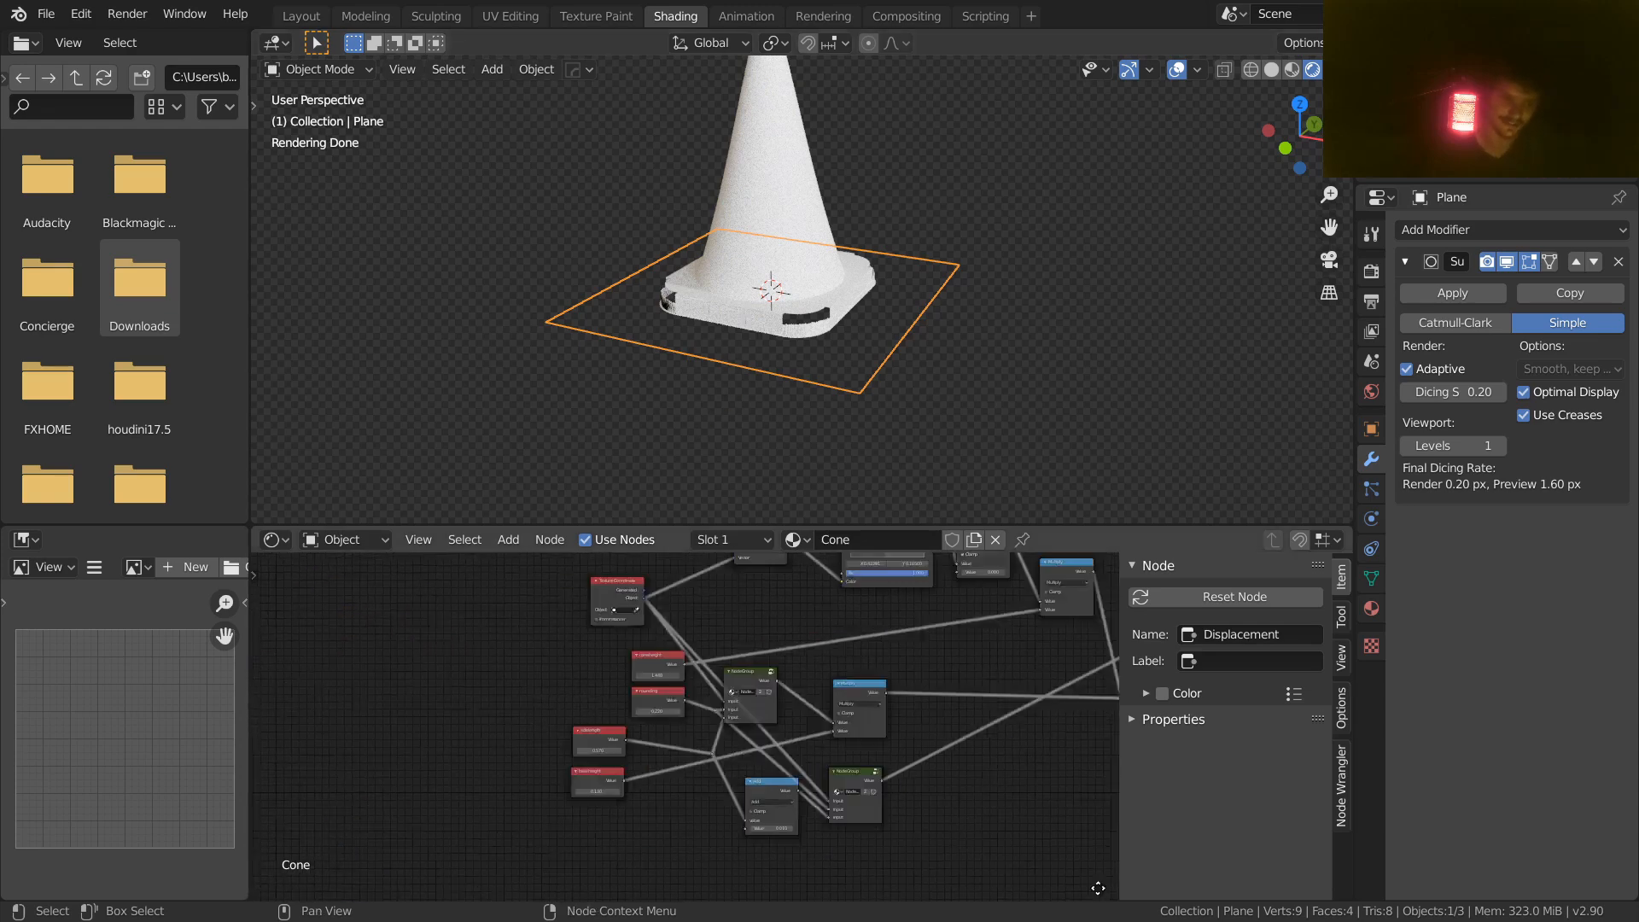
pyautogui.scroll(7, 792, 803)
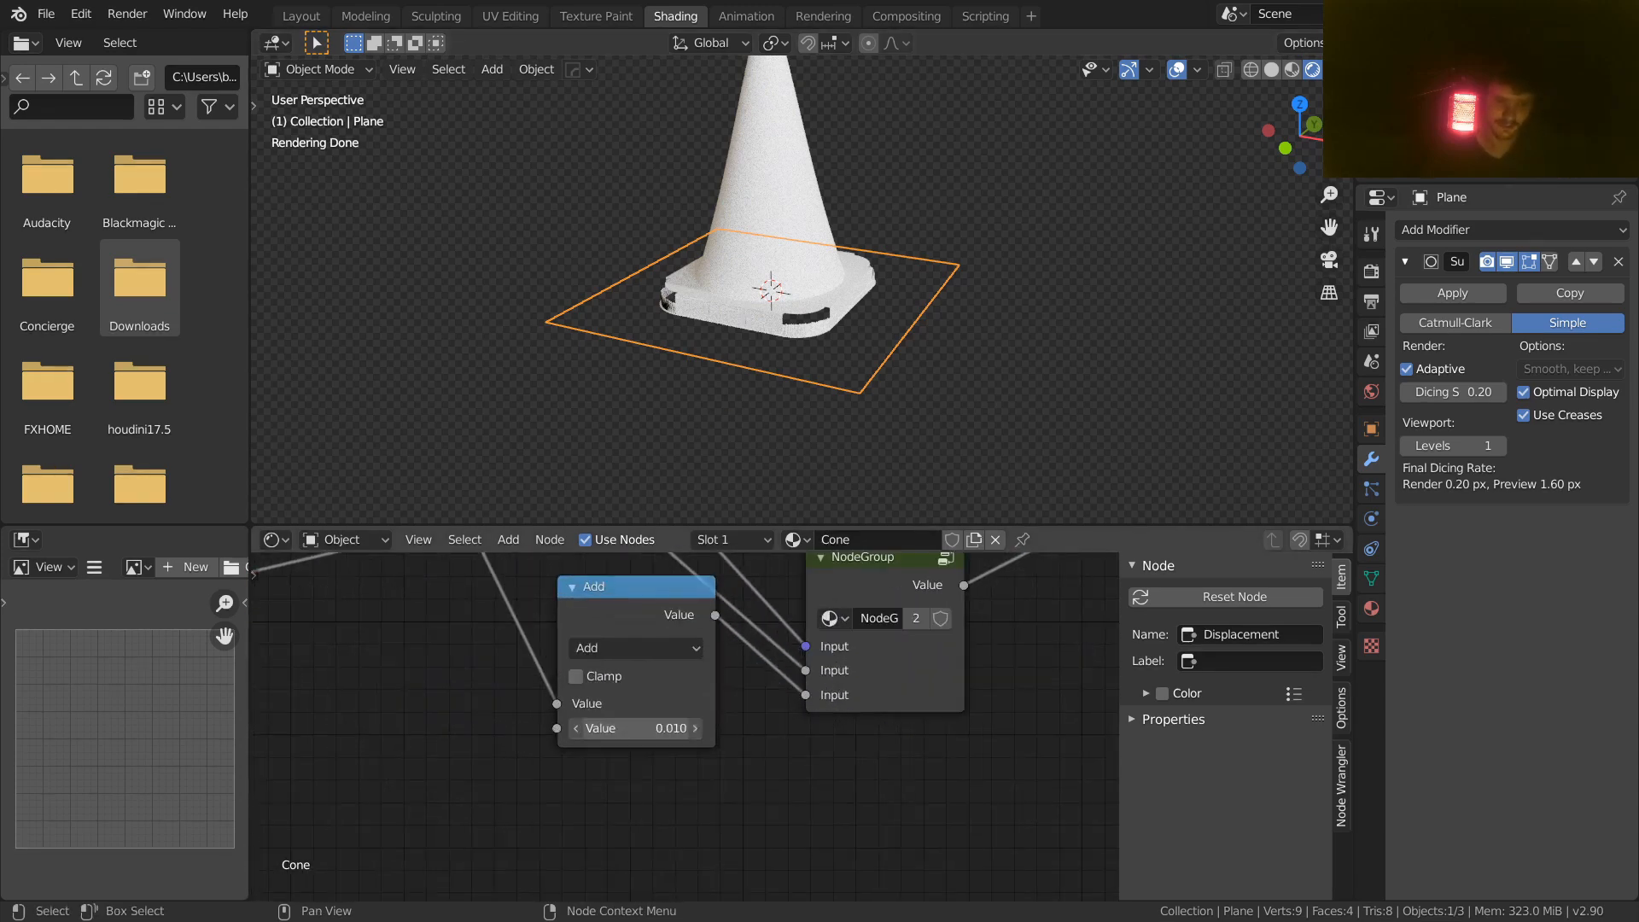
pyautogui.click(687, 730)
pyautogui.write('2')
pyautogui.press('Return')
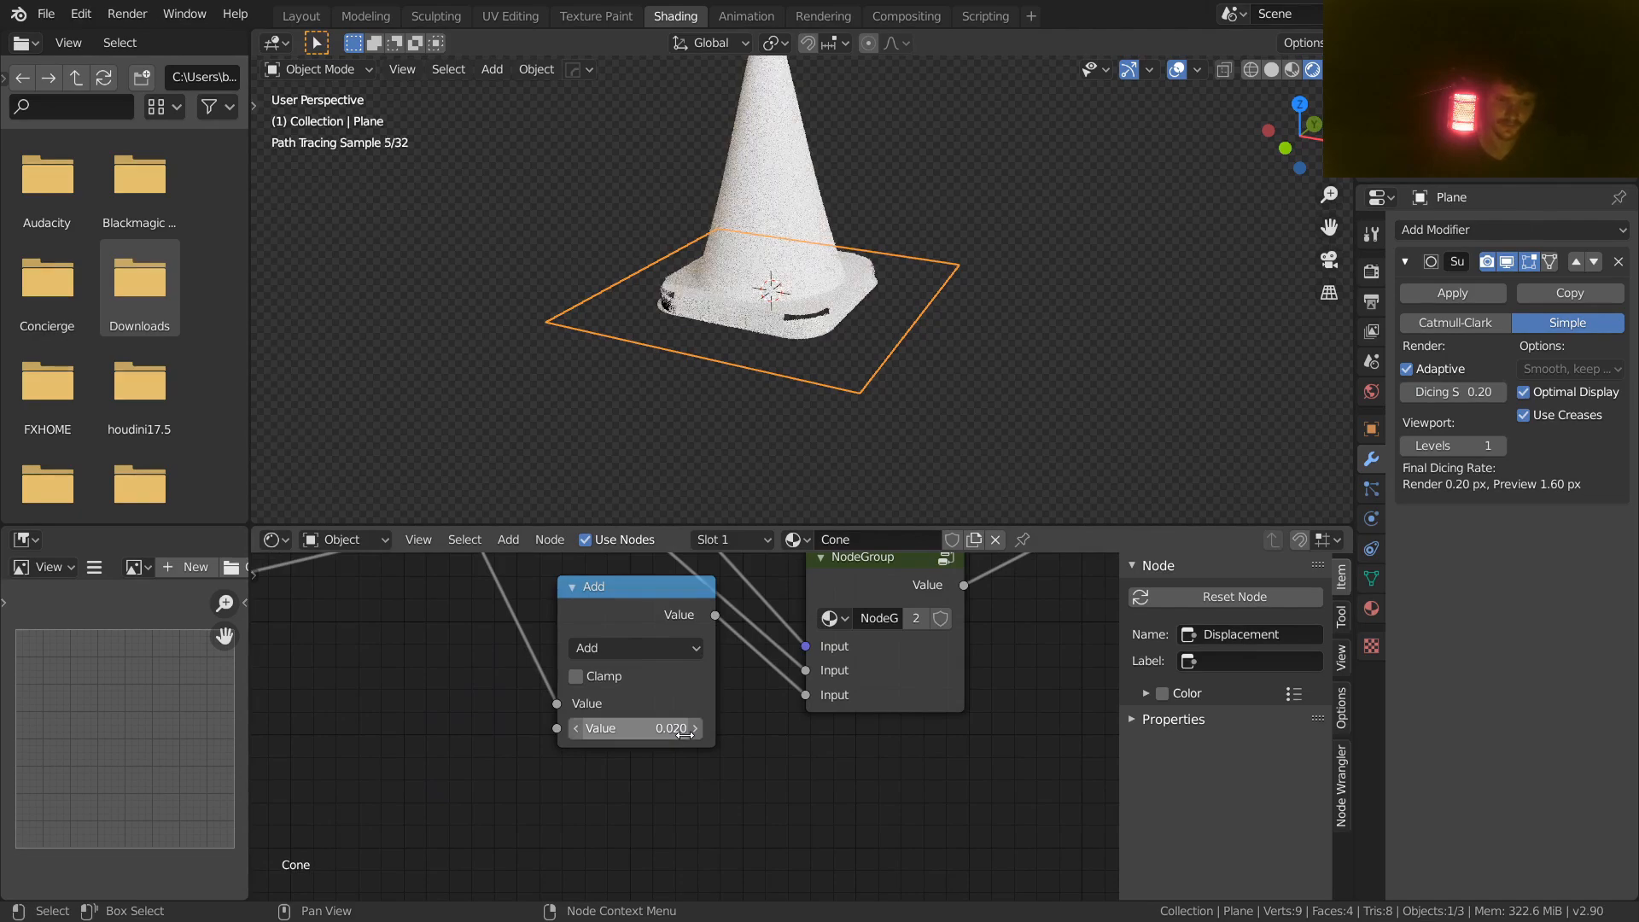
# Step: Try a second value of 0.03 on the Add node while viewing the cone's base corner up close
pyautogui.scroll(5, 699, 283)
pyautogui.moveTo(627, 298)
pyautogui.mouseDown(button='middle')
pyautogui.moveTo(693, 348)
pyautogui.moveTo(602, 279)
pyautogui.moveTo(619, 299)
pyautogui.mouseUp(button='middle')
pyautogui.click(666, 729)
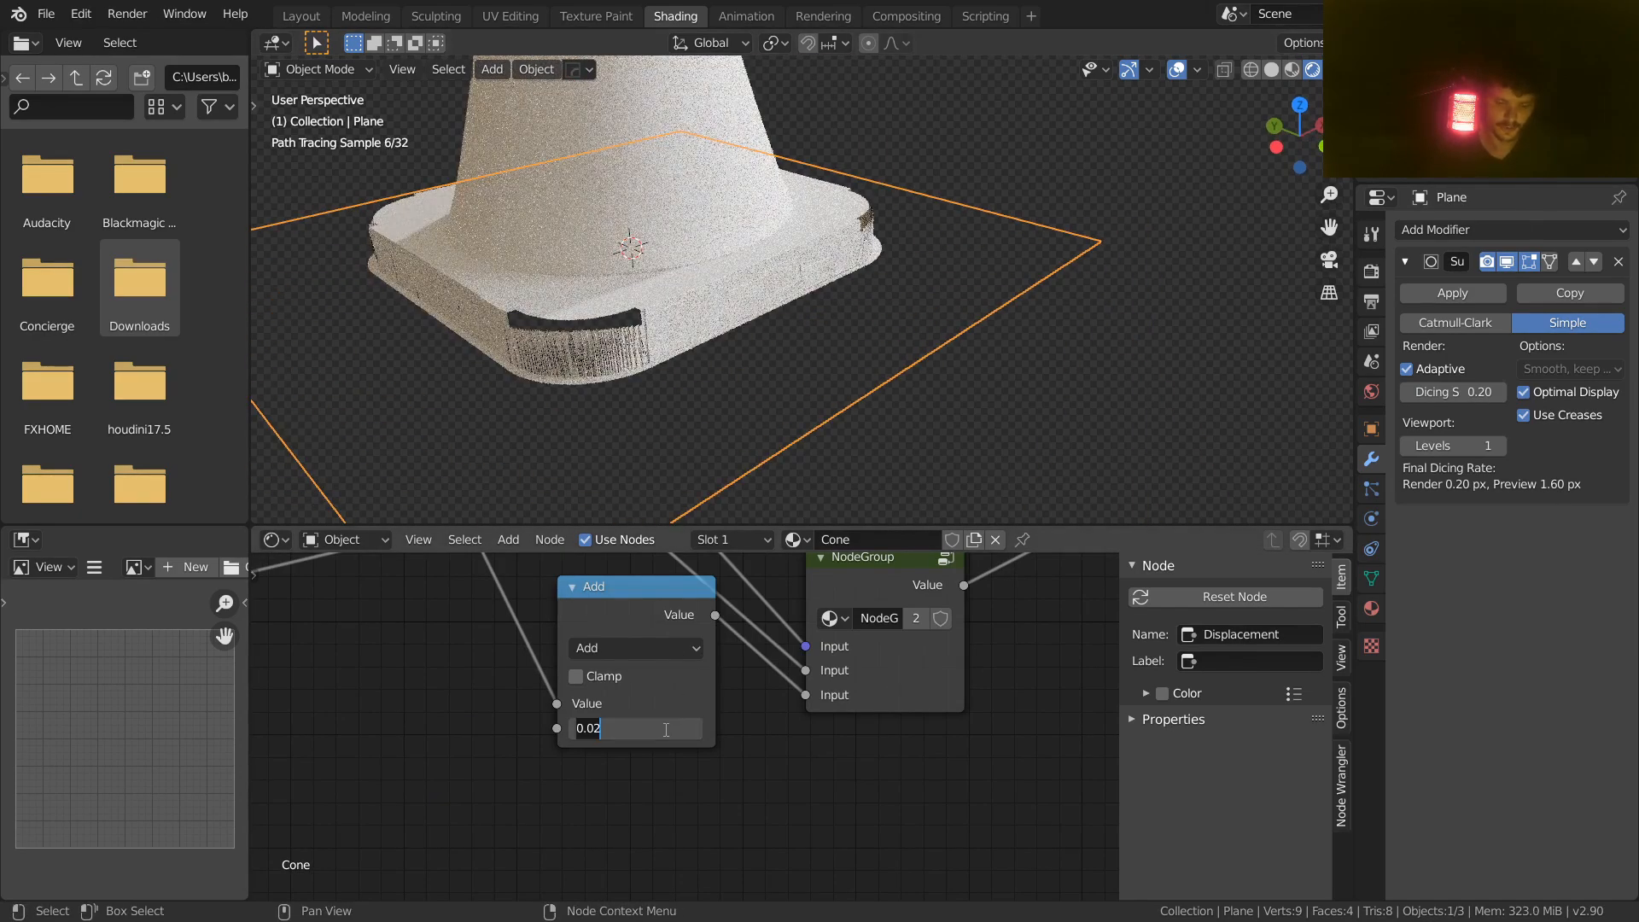
pyautogui.write('.03')
pyautogui.press('Return')
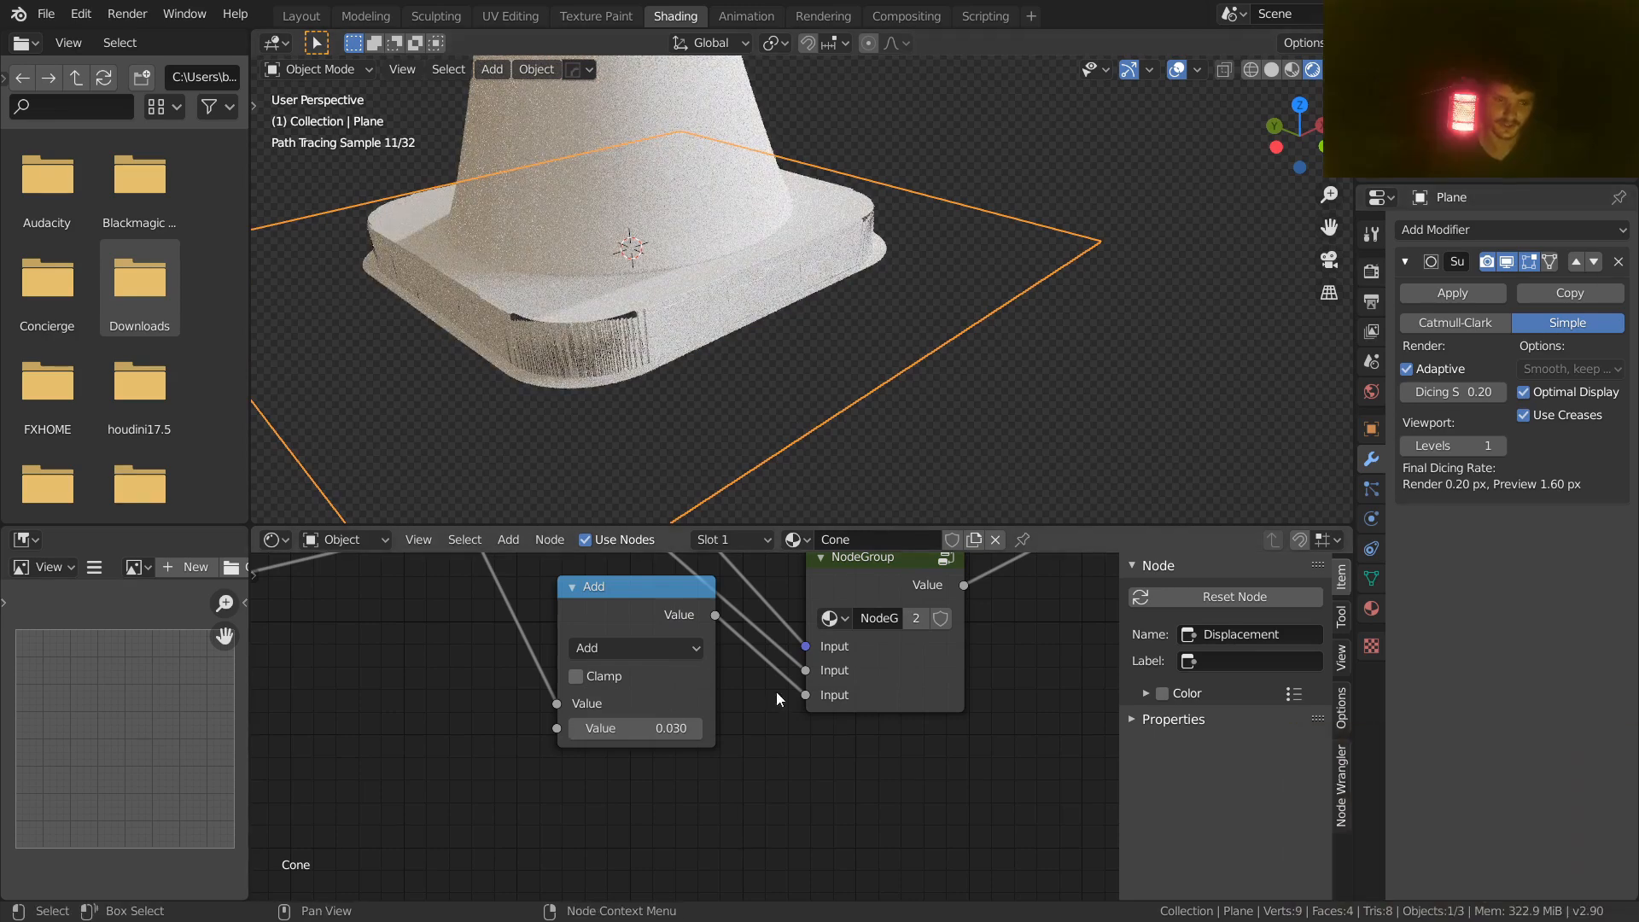
# Step: Set the Add node's second value to 0.05, check the base from another angle, and save the file
pyautogui.click(675, 727)
pyautogui.press('Return')
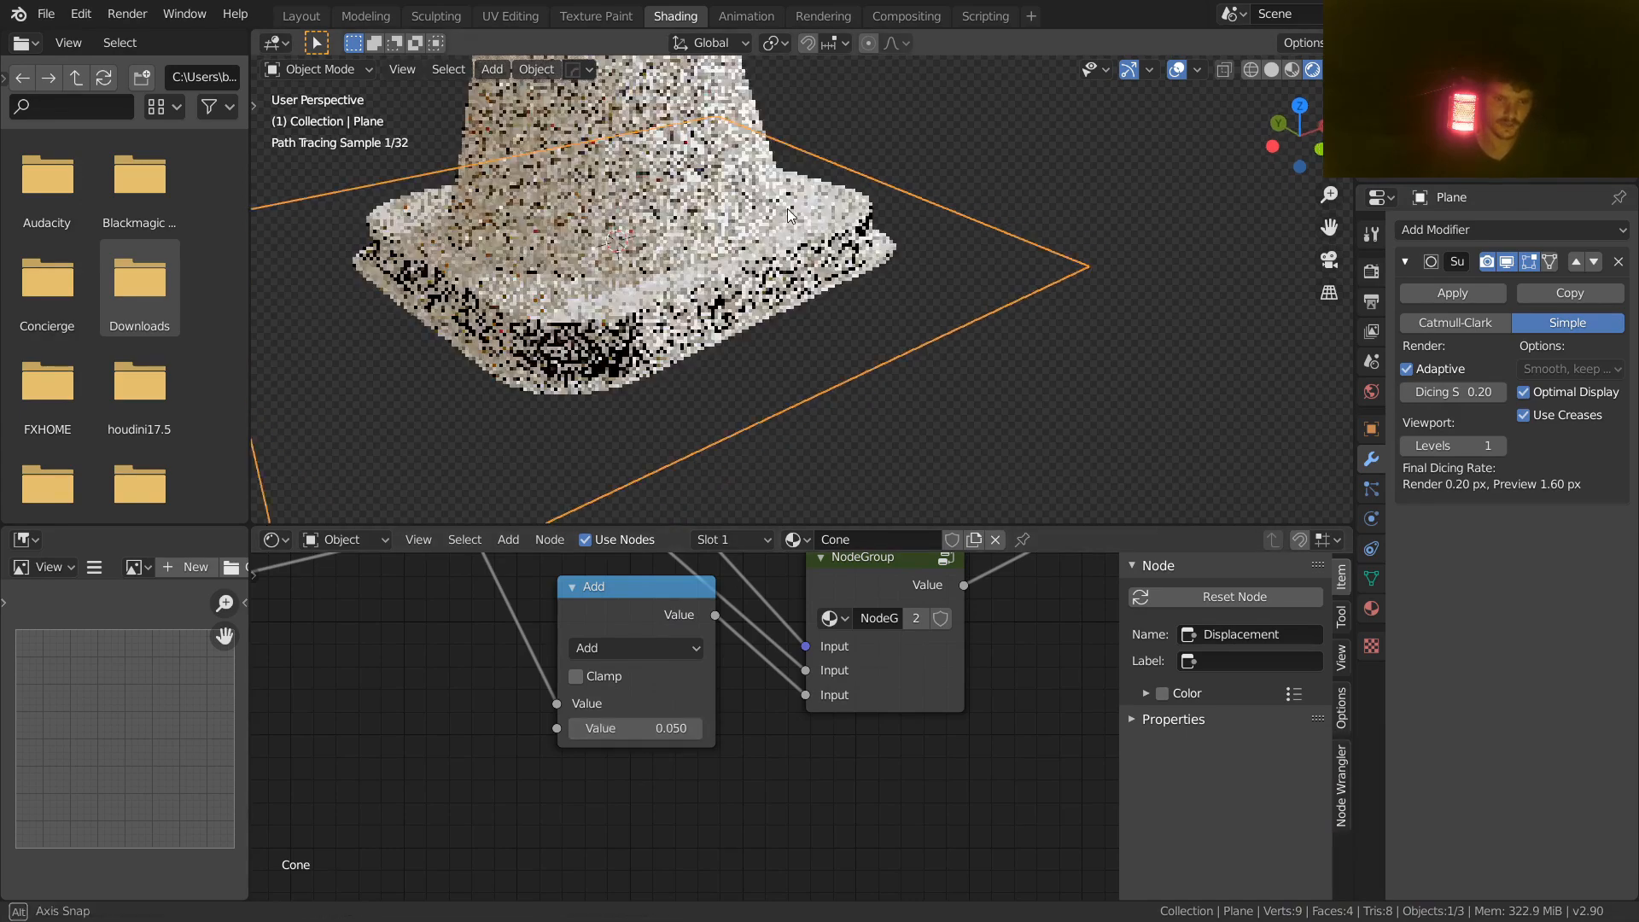
pyautogui.moveTo(787, 208); pyautogui.dragTo(834, 239, button='middle')
pyautogui.scroll(-3, 777, 191)
pyautogui.hotkey('ctrl', 's')
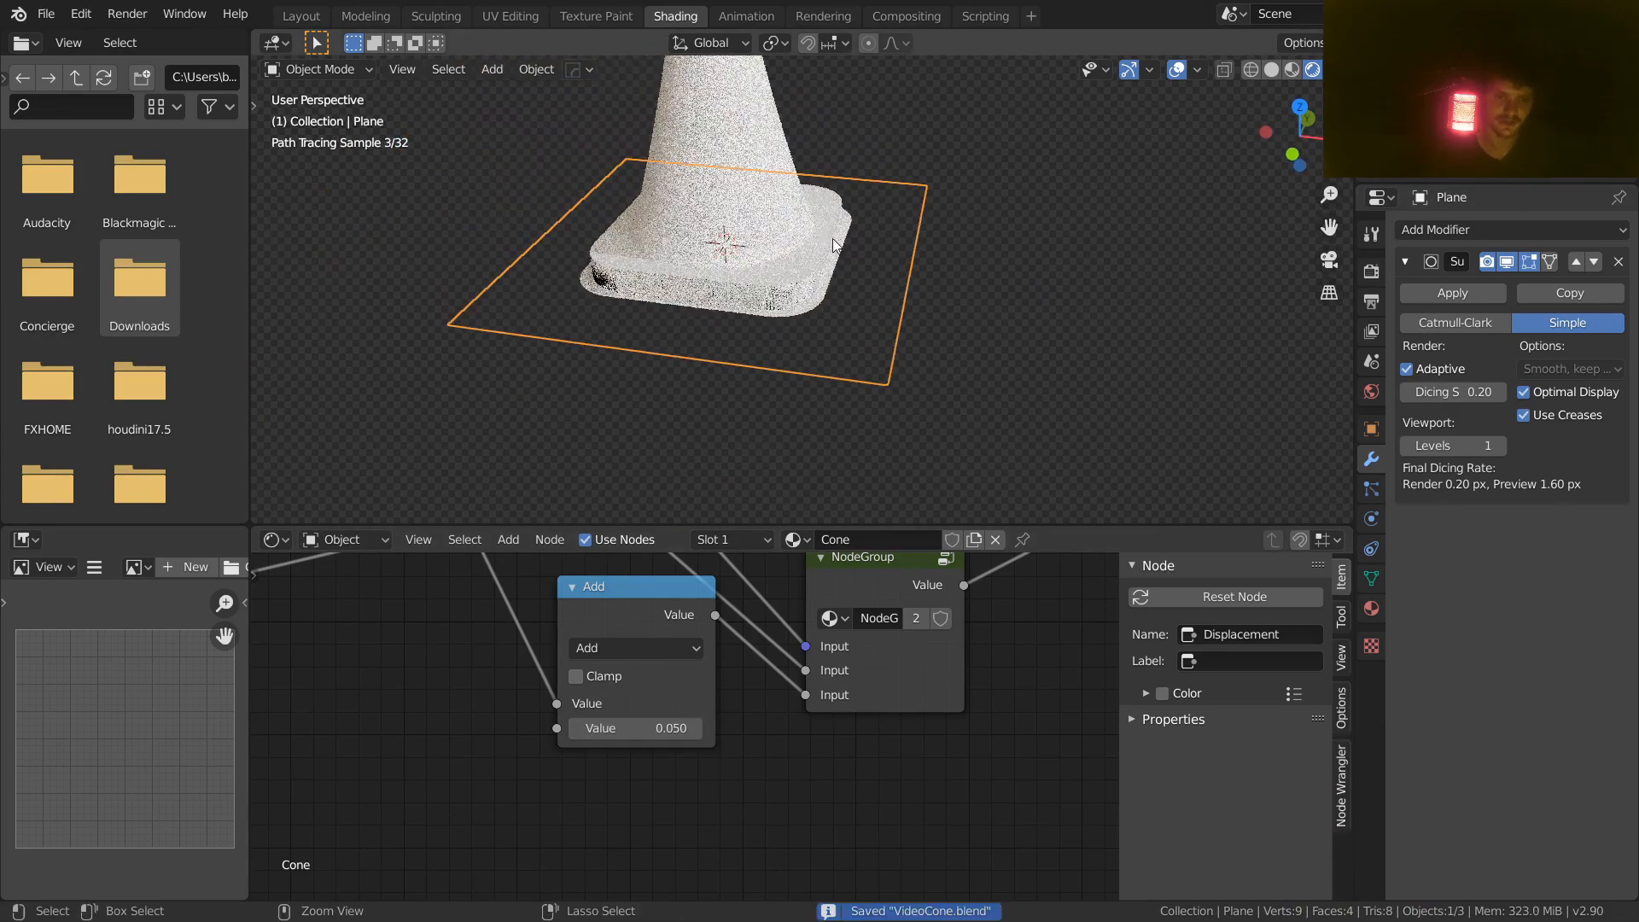
# Step: Inspect the rounded base corner up close, save the file, and deselect the plane
pyautogui.scroll(6, 834, 245)
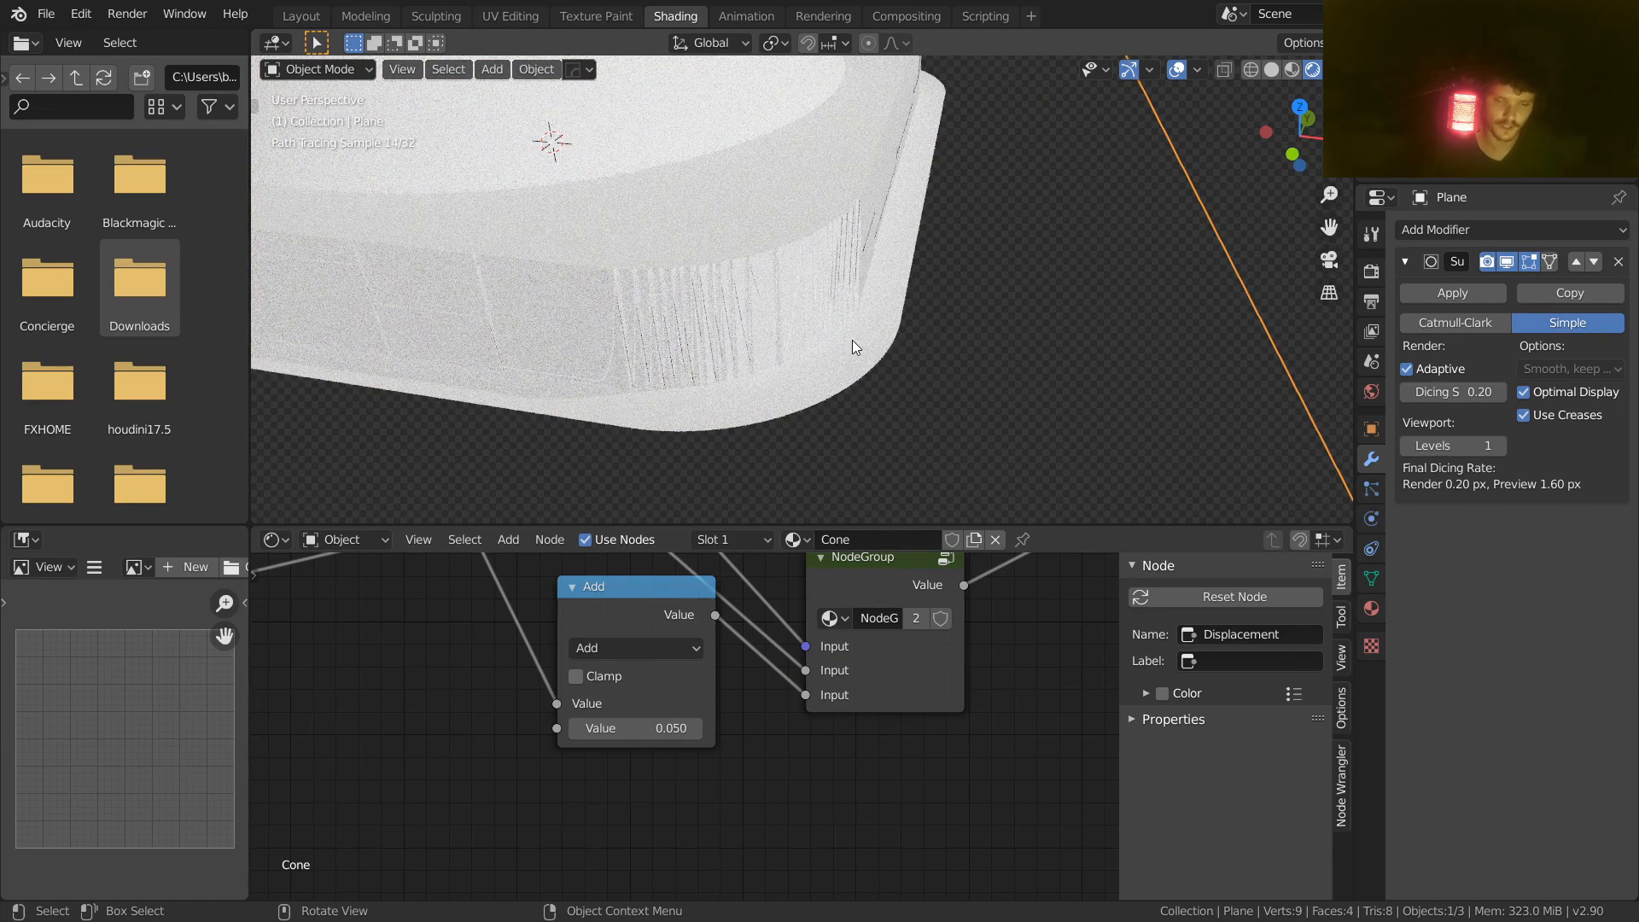
pyautogui.hotkey('ctrl', 's')
pyautogui.scroll(-6, 857, 332)
pyautogui.click(1063, 274)
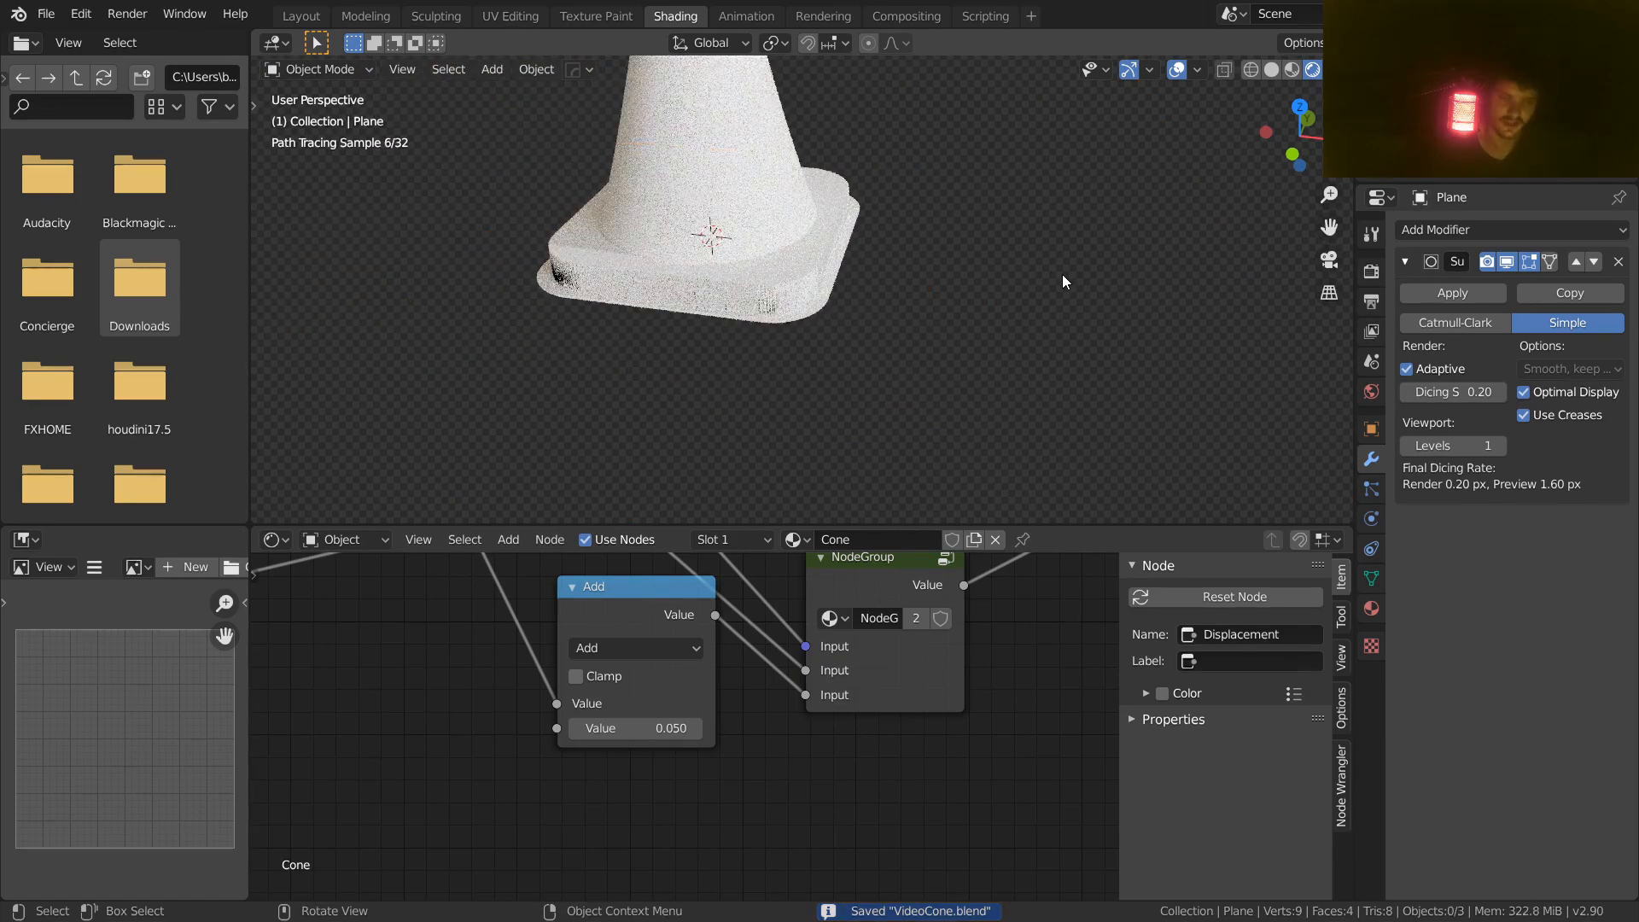
pyautogui.scroll(-5, 854, 291)
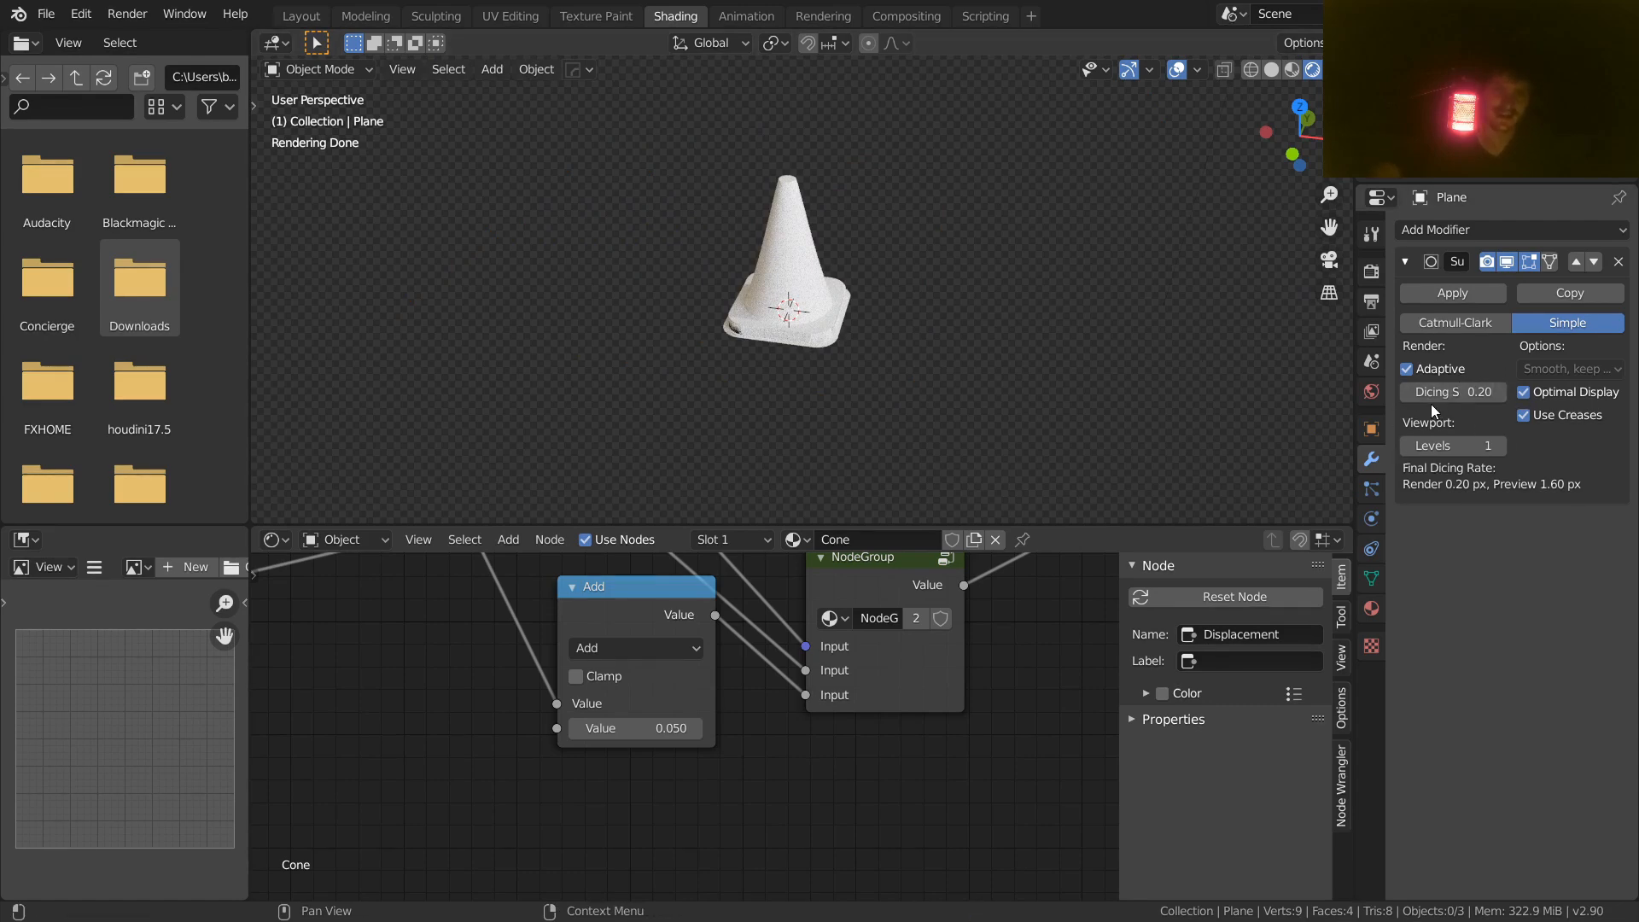
# Step: Try the Add node's second value at 0.02 again to compare the base edges
pyautogui.scroll(3, 812, 289)
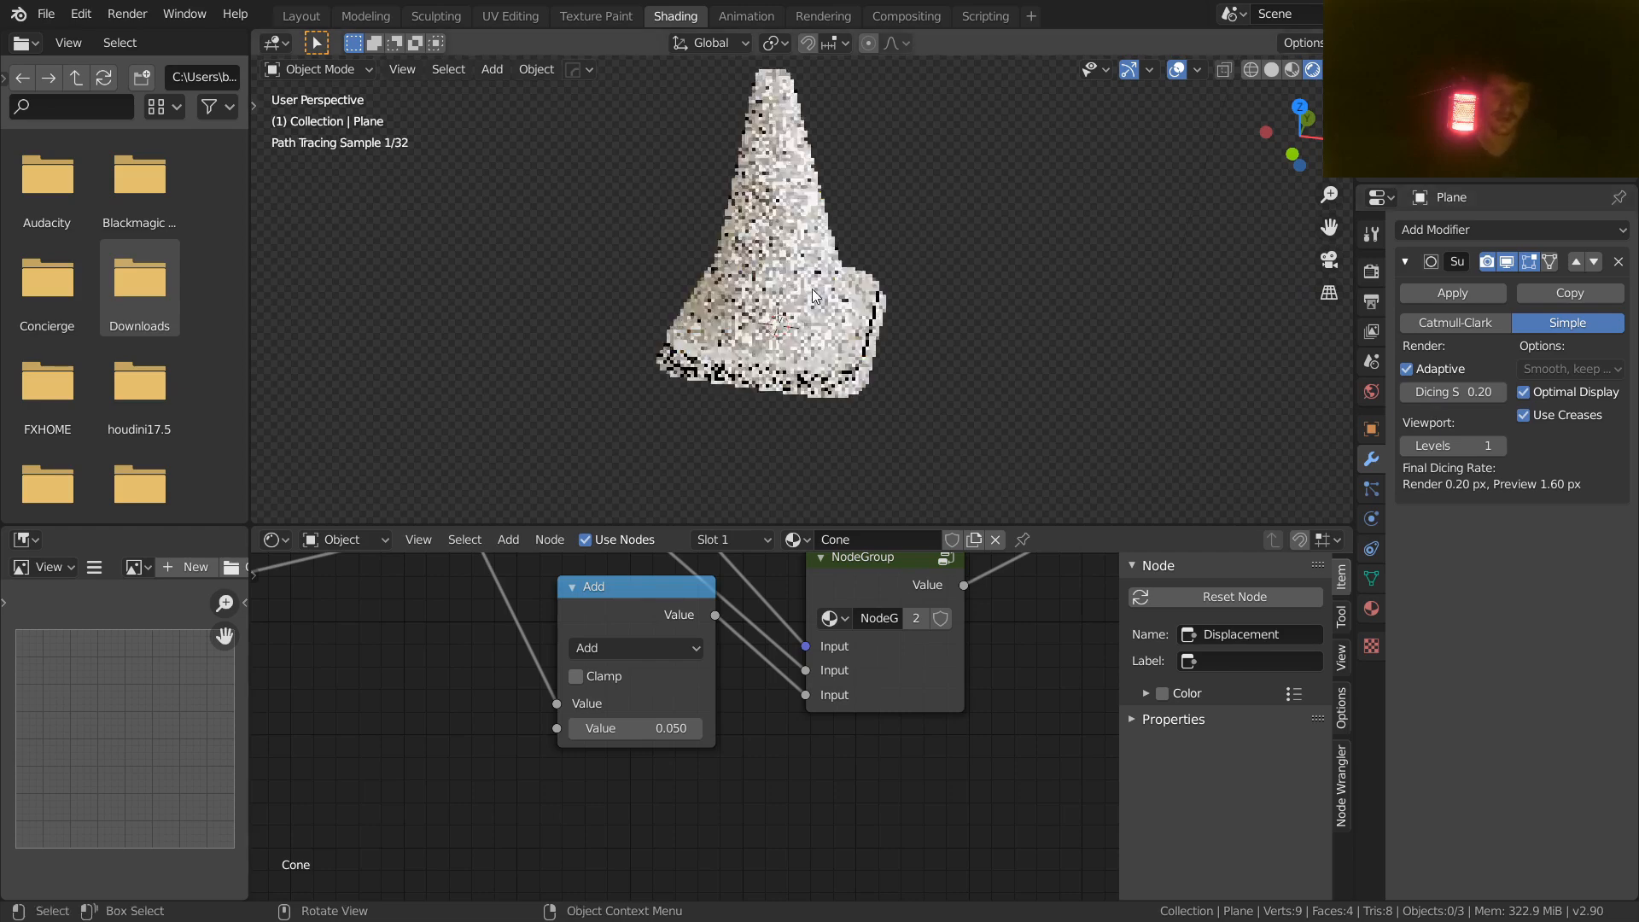
pyautogui.click(631, 728)
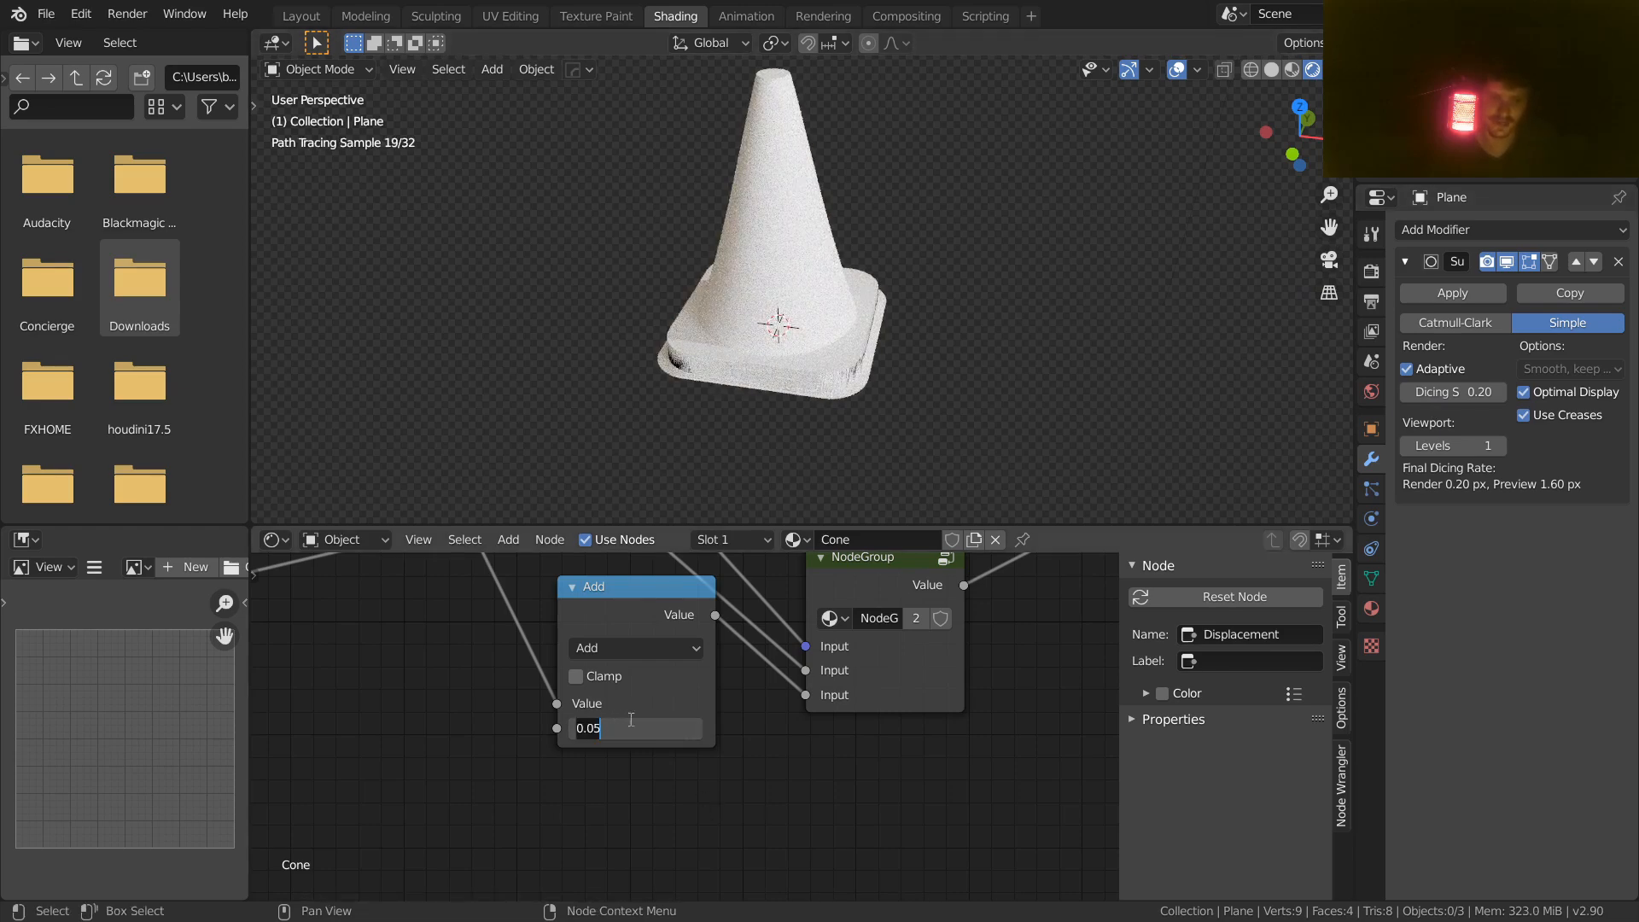
pyautogui.write('.02')
pyautogui.press('Return')
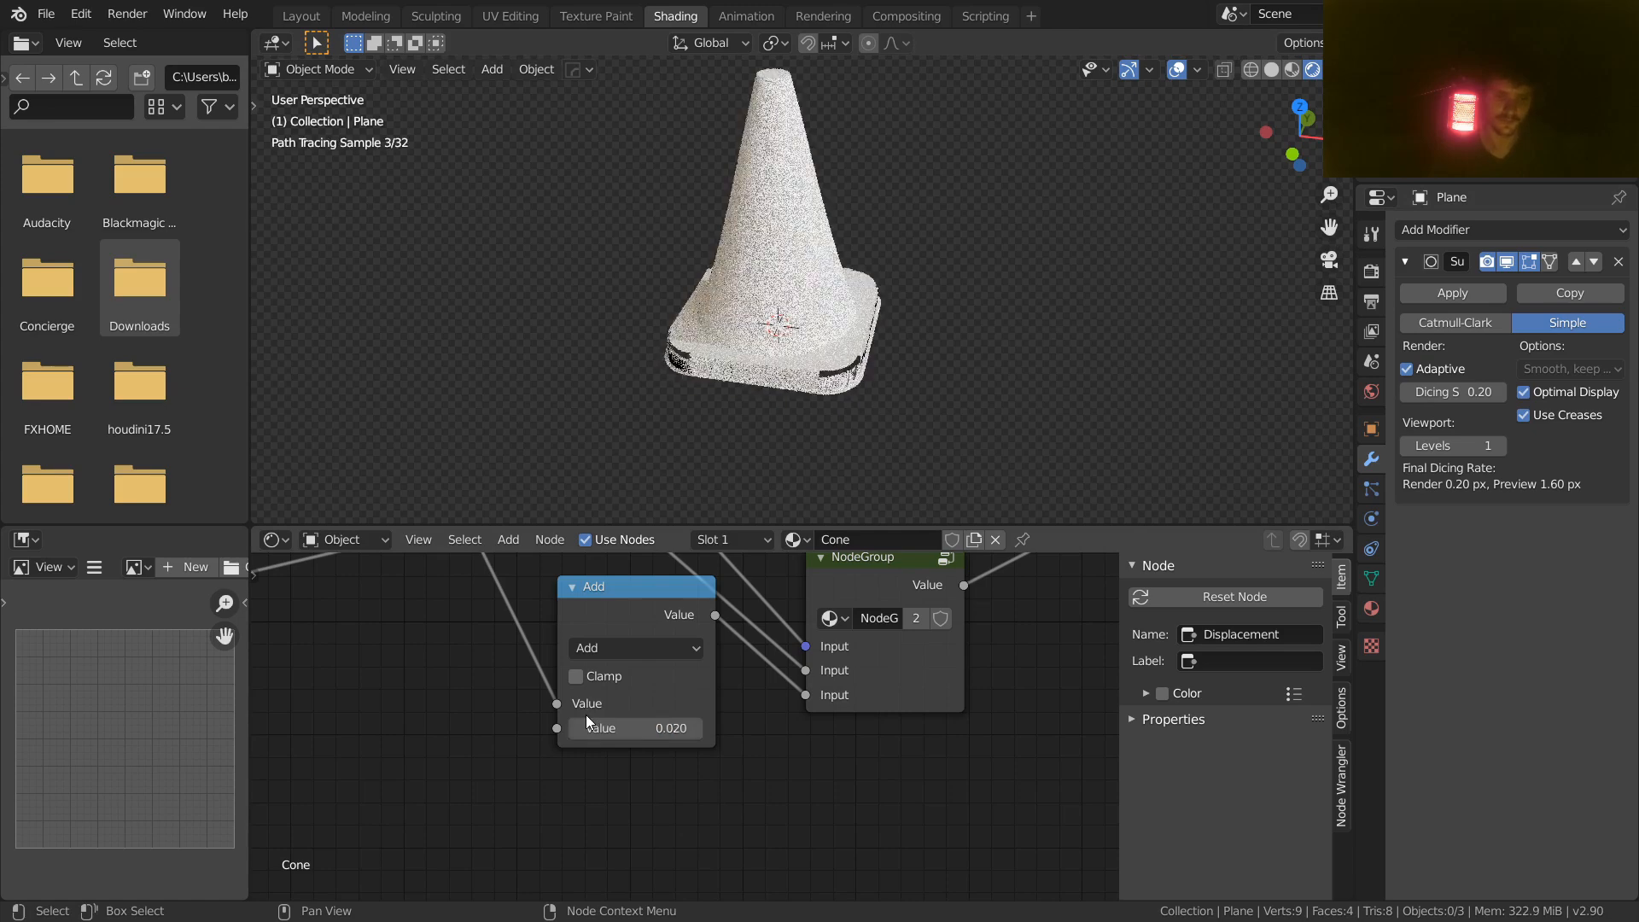
# Step: Set the Add node's second value back to 0.05 and save the file
pyautogui.click(683, 728)
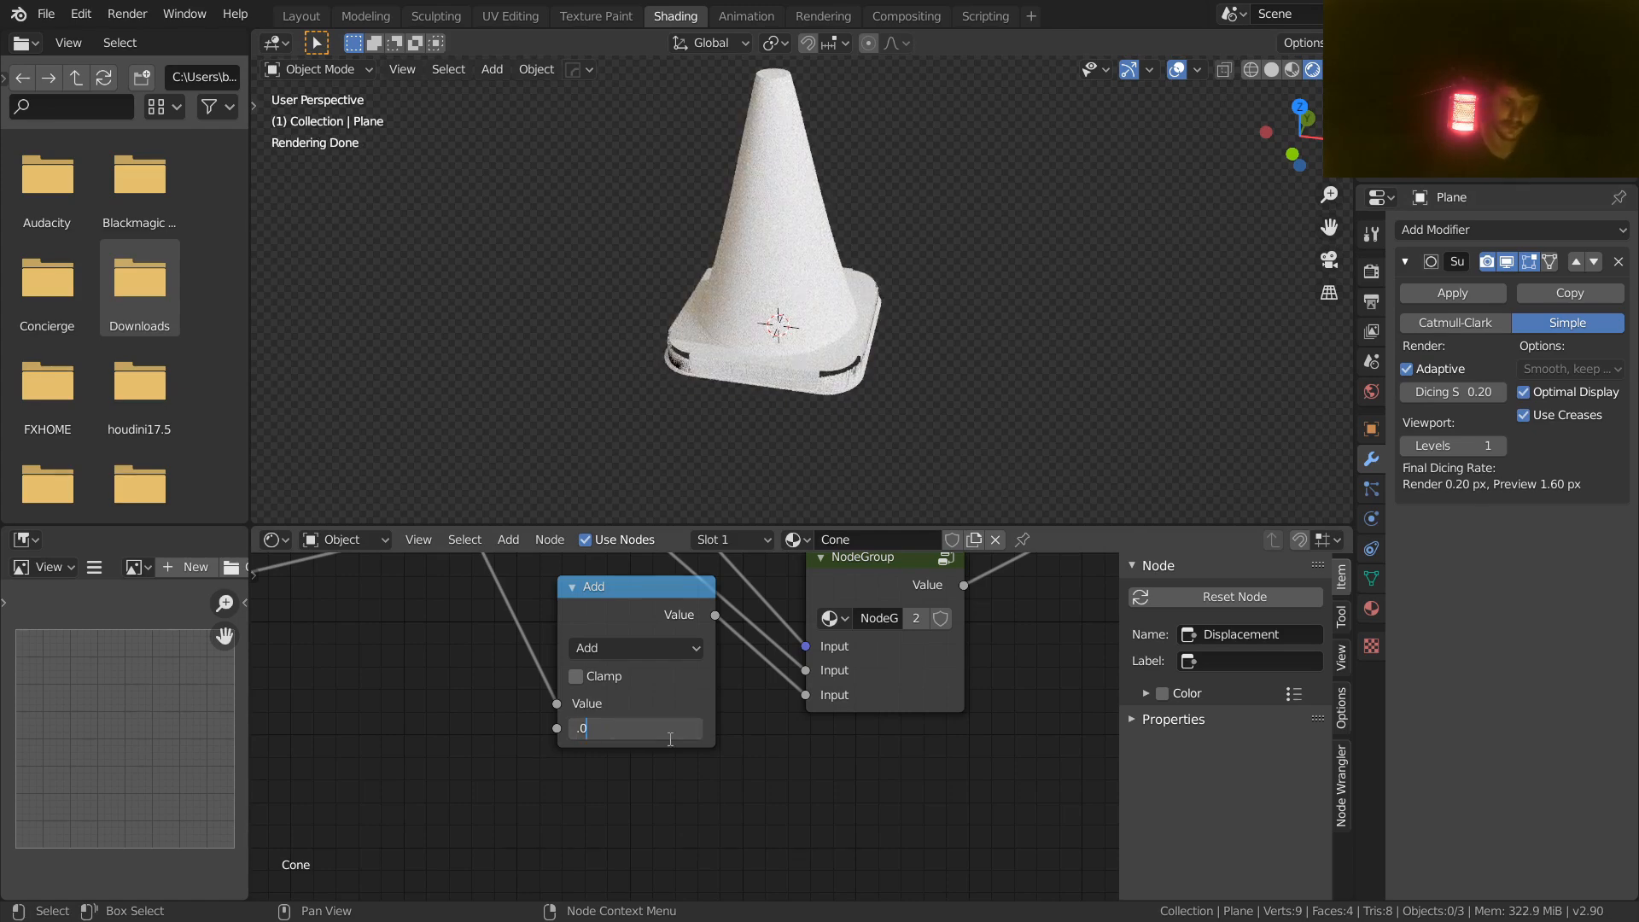
pyautogui.write('.05')
pyautogui.press('Return')
pyautogui.hotkey('ctrl', 's')
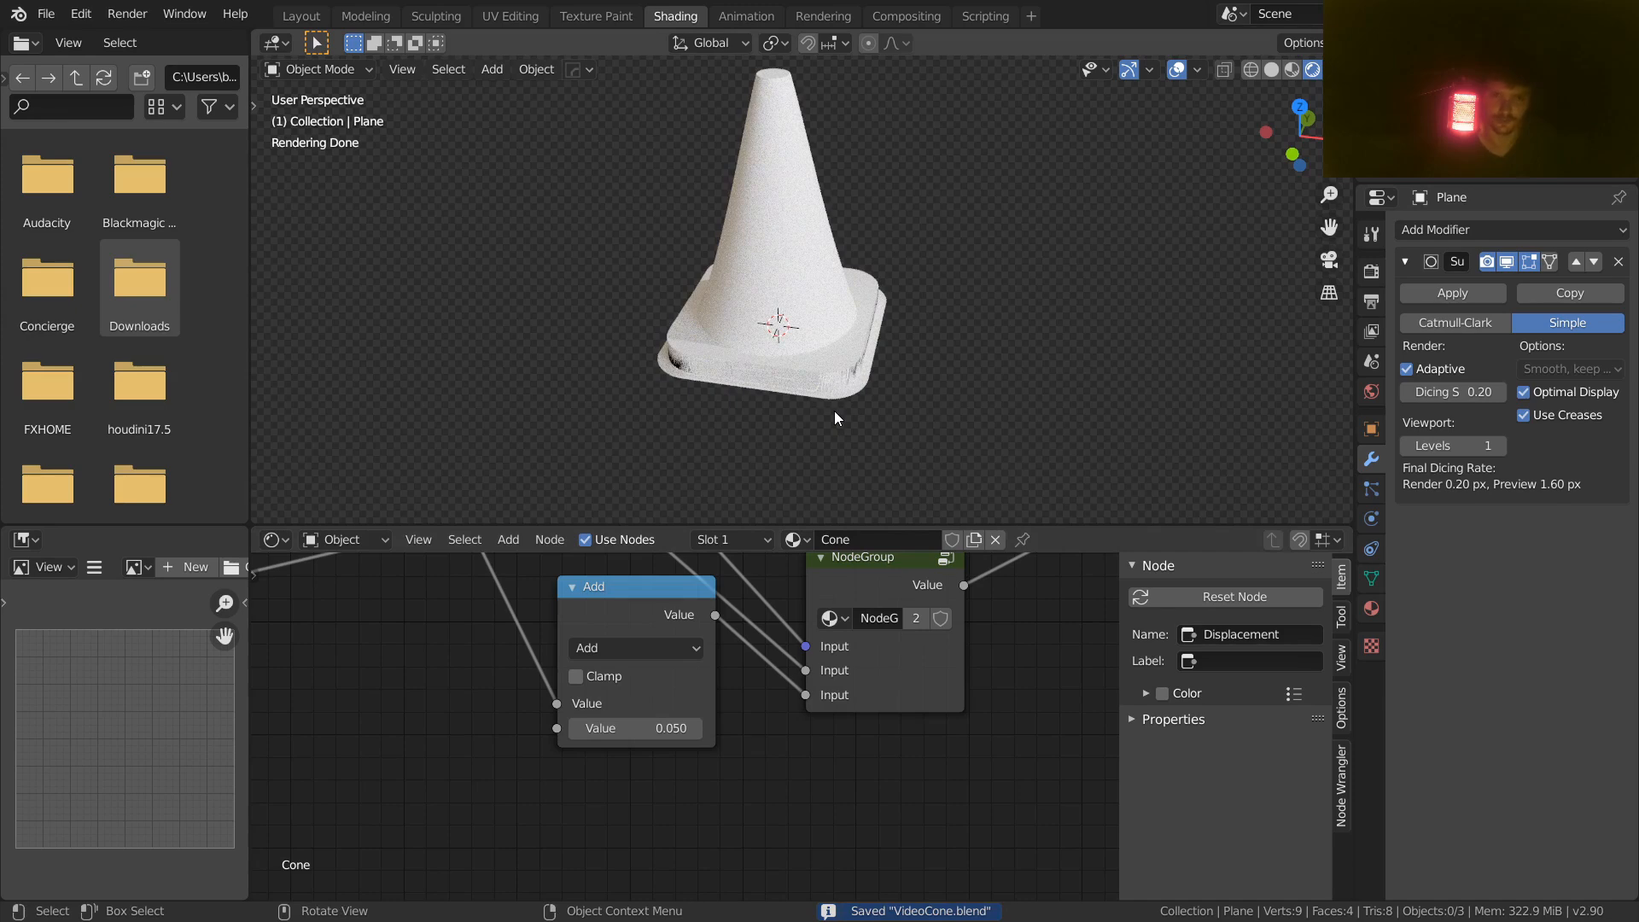
# Step: Examine the cone's sides and top from several angles, and save the file
pyautogui.moveTo(836, 328); pyautogui.dragTo(777, 311, button='middle')
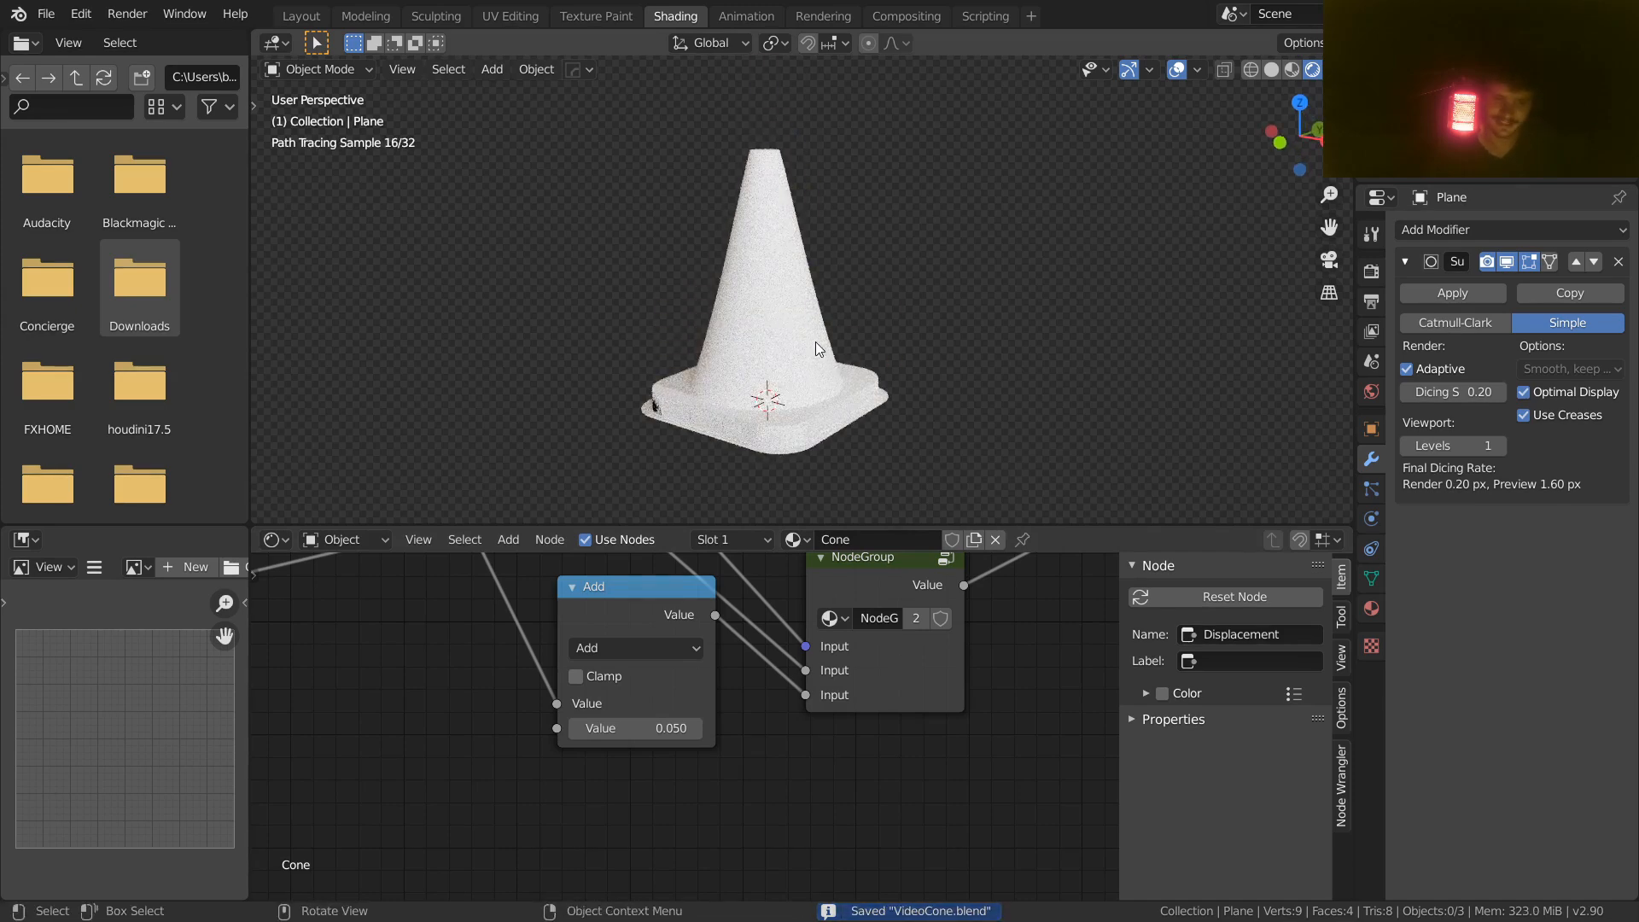
pyautogui.moveTo(797, 336); pyautogui.dragTo(816, 360, button='middle')
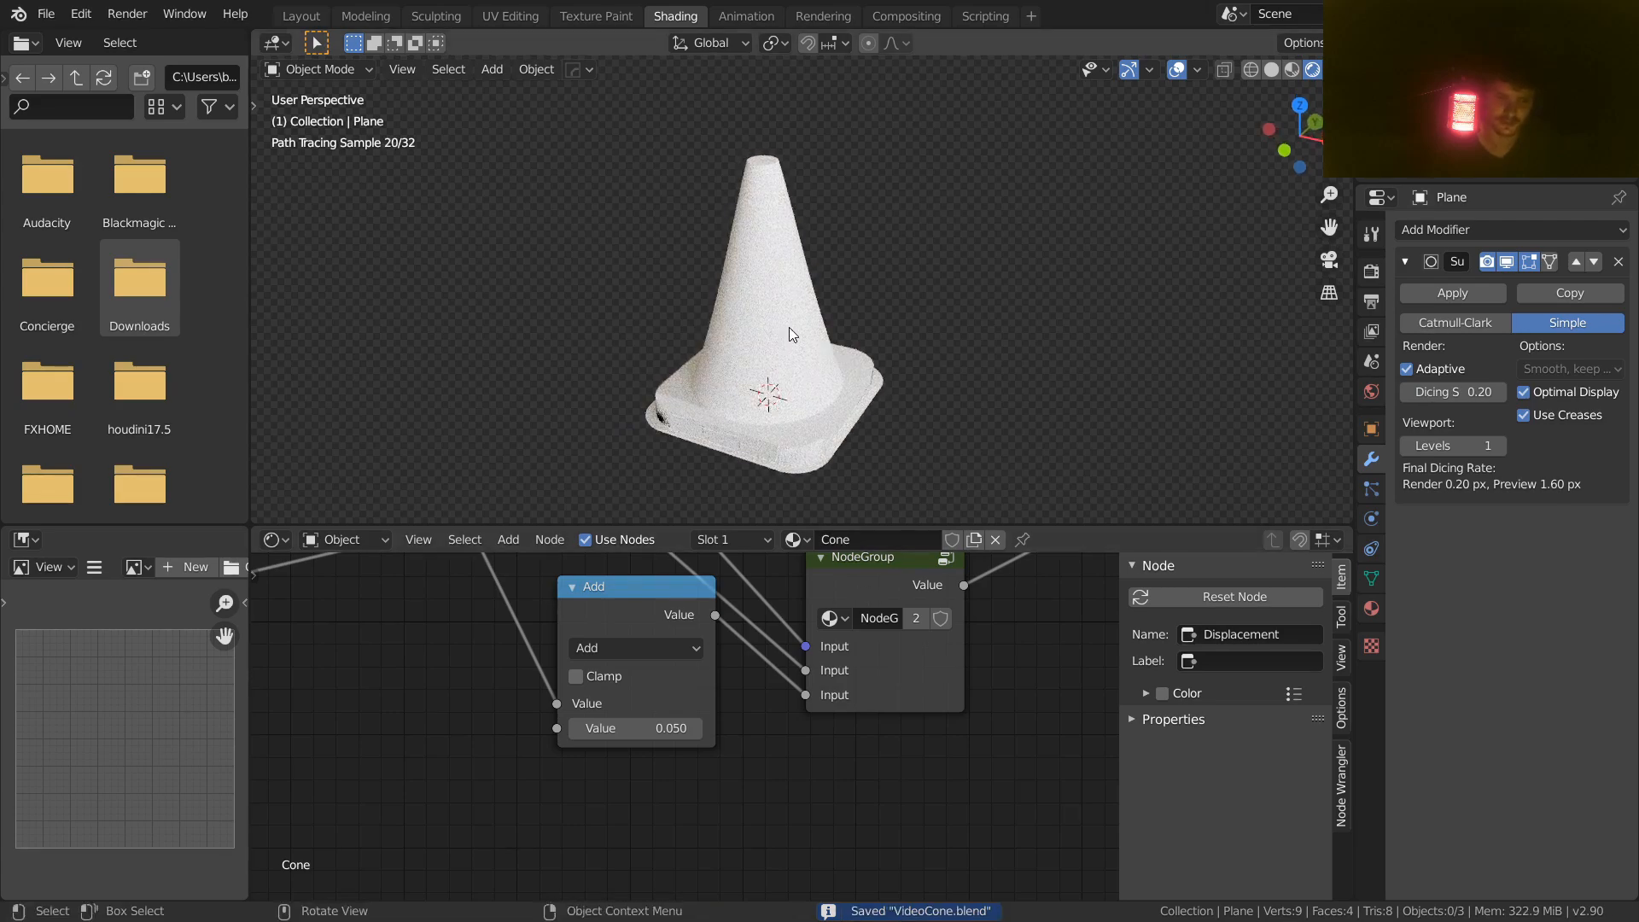
pyautogui.scroll(5, 776, 335)
pyautogui.moveTo(750, 328); pyautogui.dragTo(719, 281, button='middle')
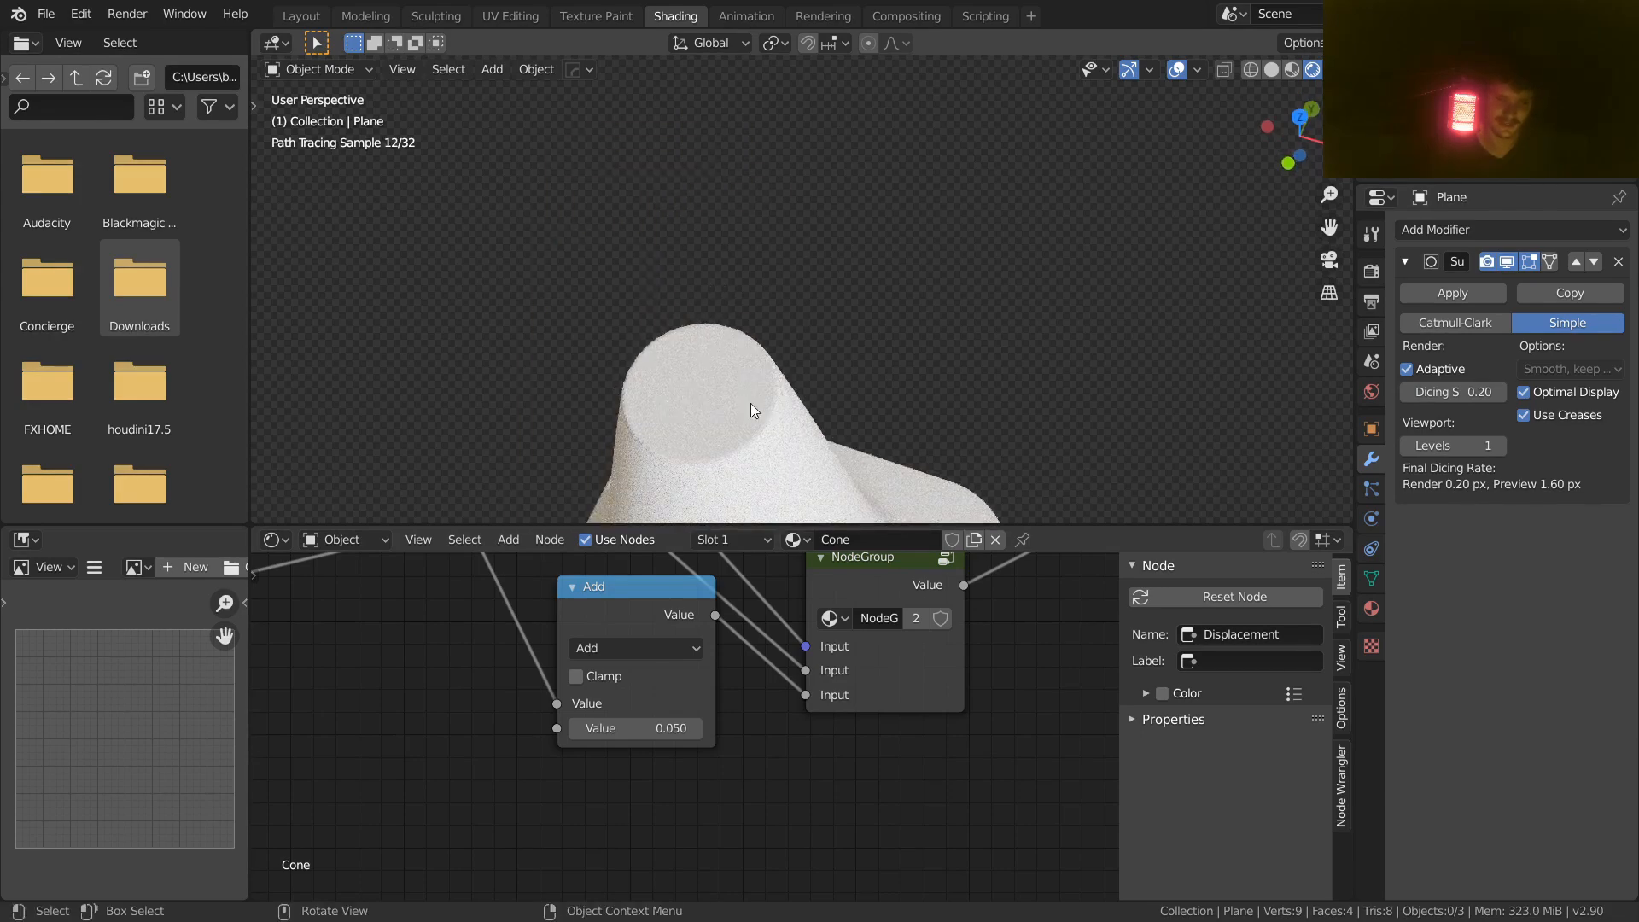
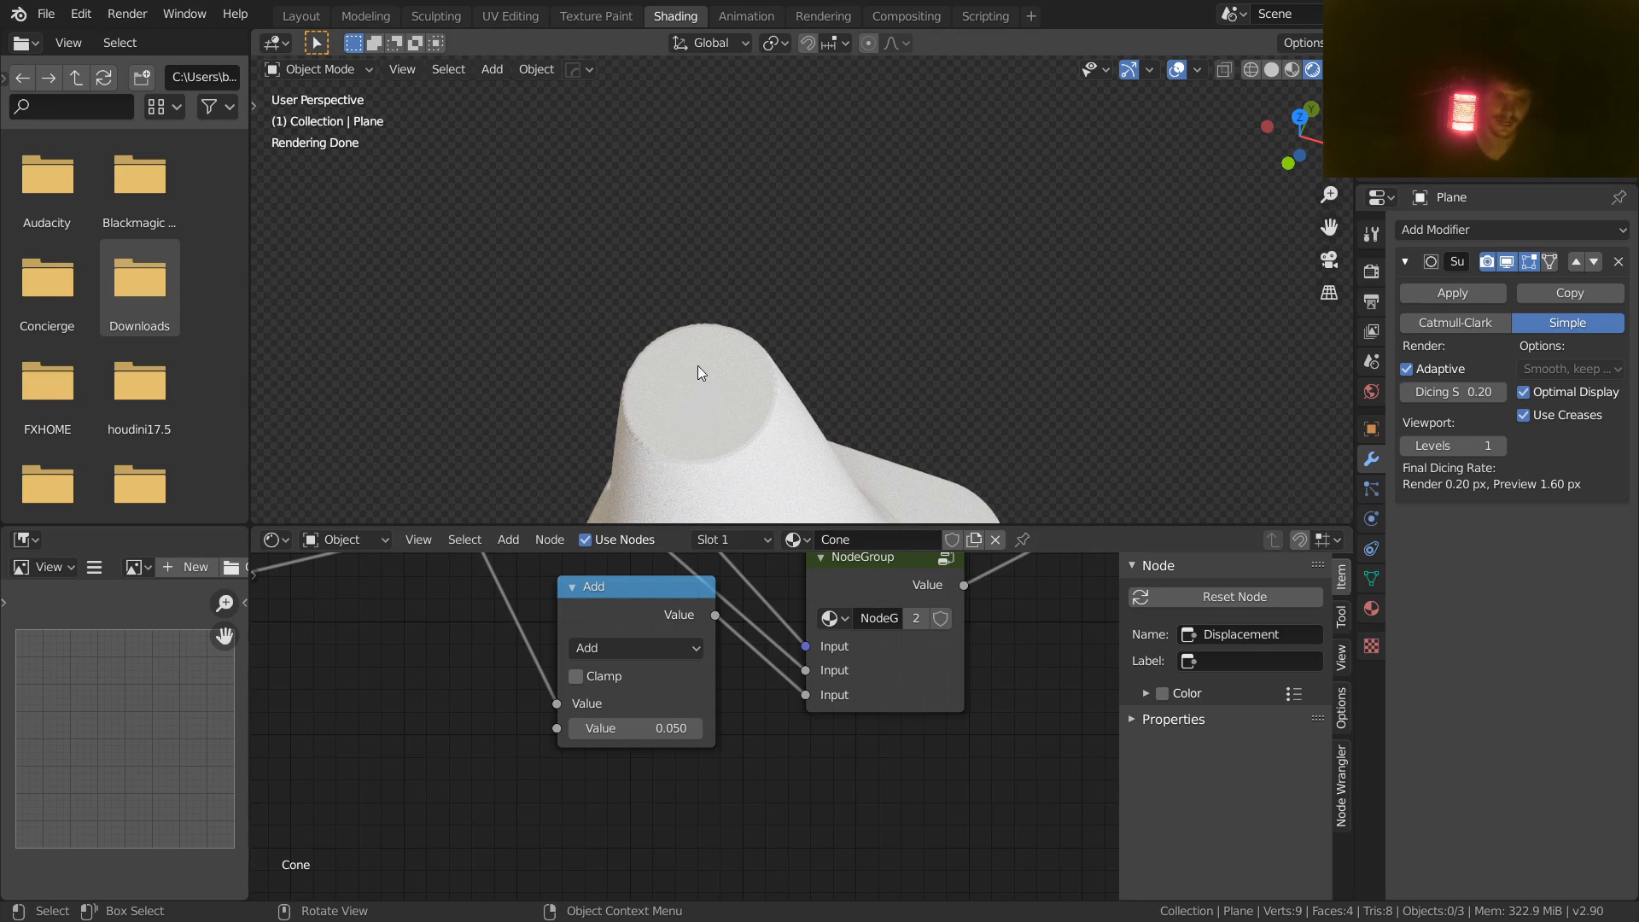
pyautogui.scroll(-6, 758, 649)
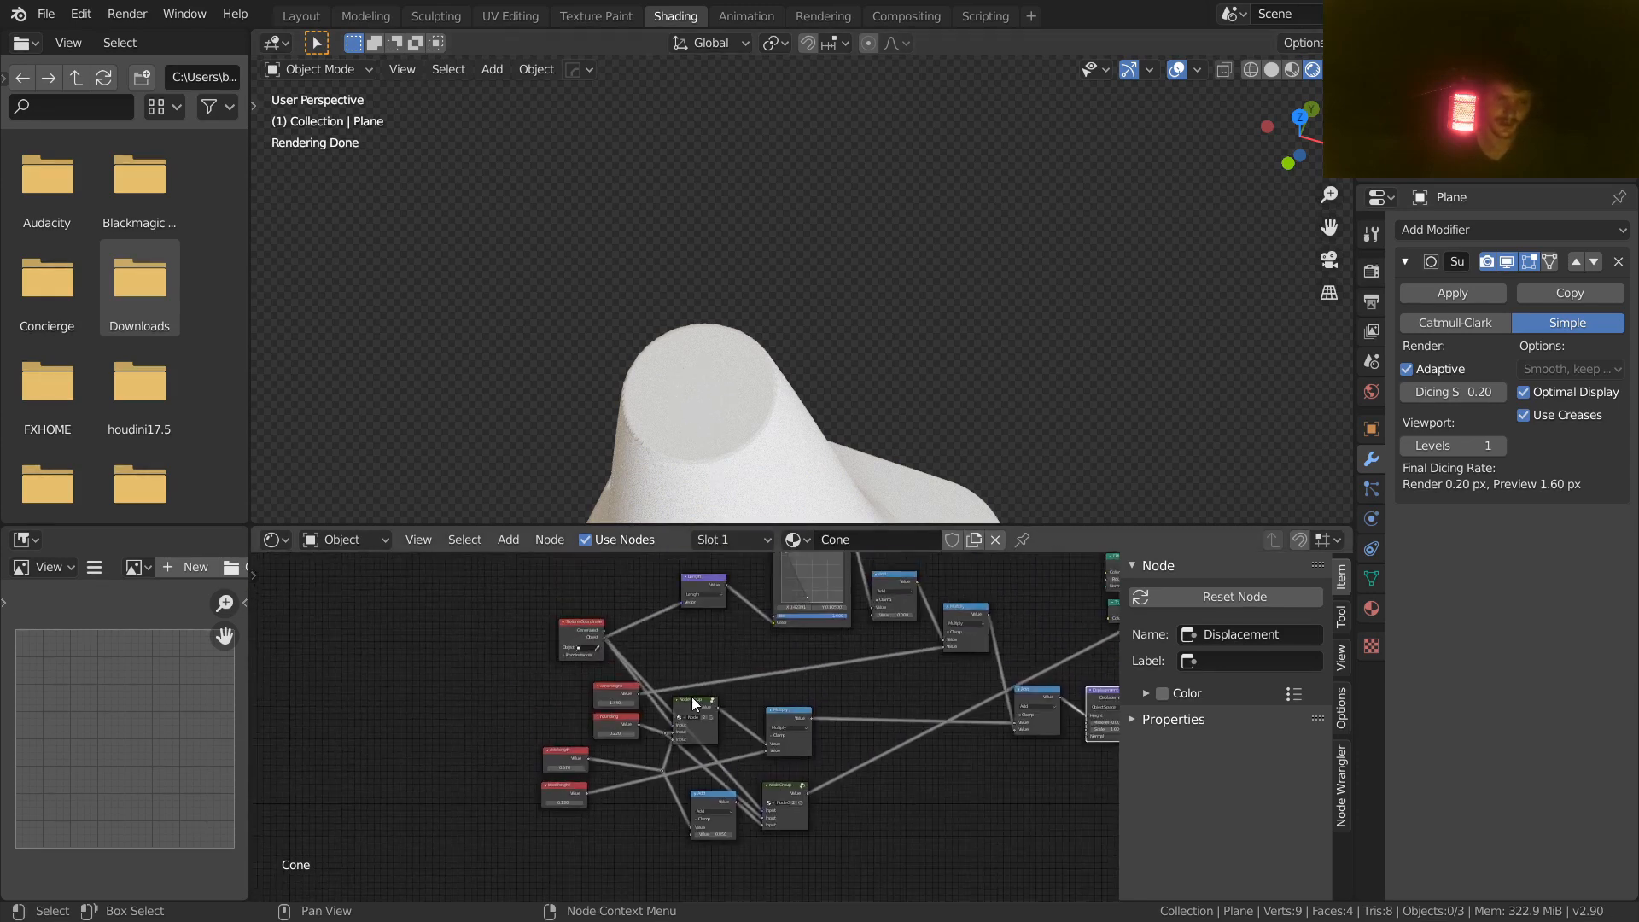
pyautogui.scroll(3, 693, 708)
pyautogui.hotkey('ctrl', 's')
pyautogui.scroll(-5, 730, 423)
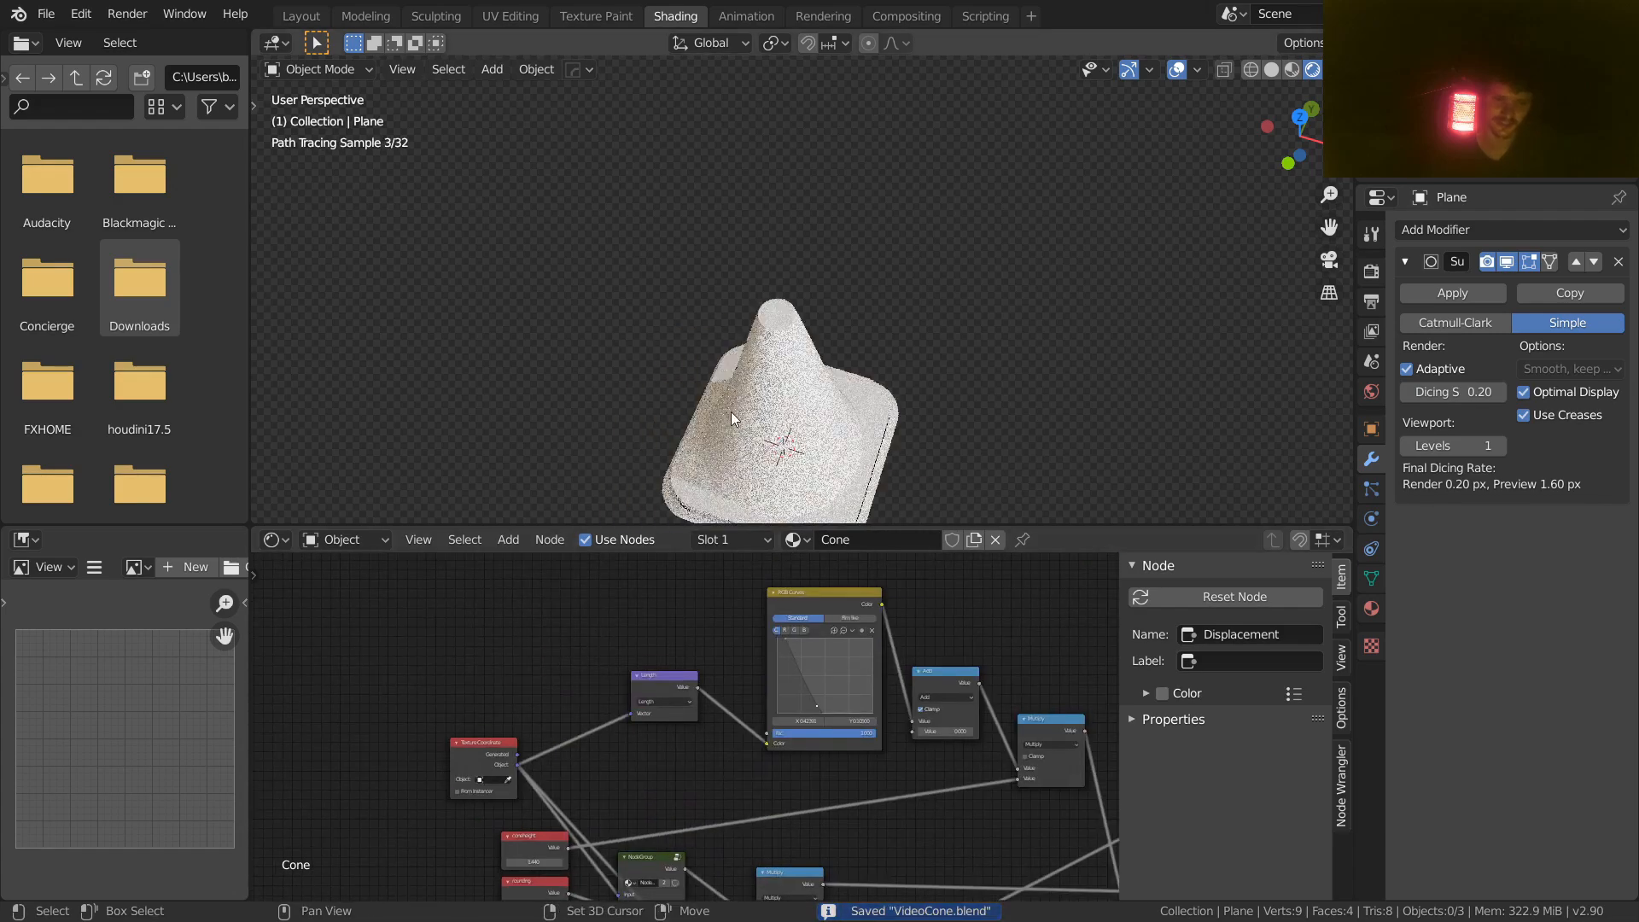
pyautogui.moveTo(731, 419)
pyautogui.mouseDown(button='middle')
pyautogui.moveTo(725, 342)
pyautogui.moveTo(726, 389)
pyautogui.mouseUp(button='middle')
pyautogui.scroll(2, 661, 645)
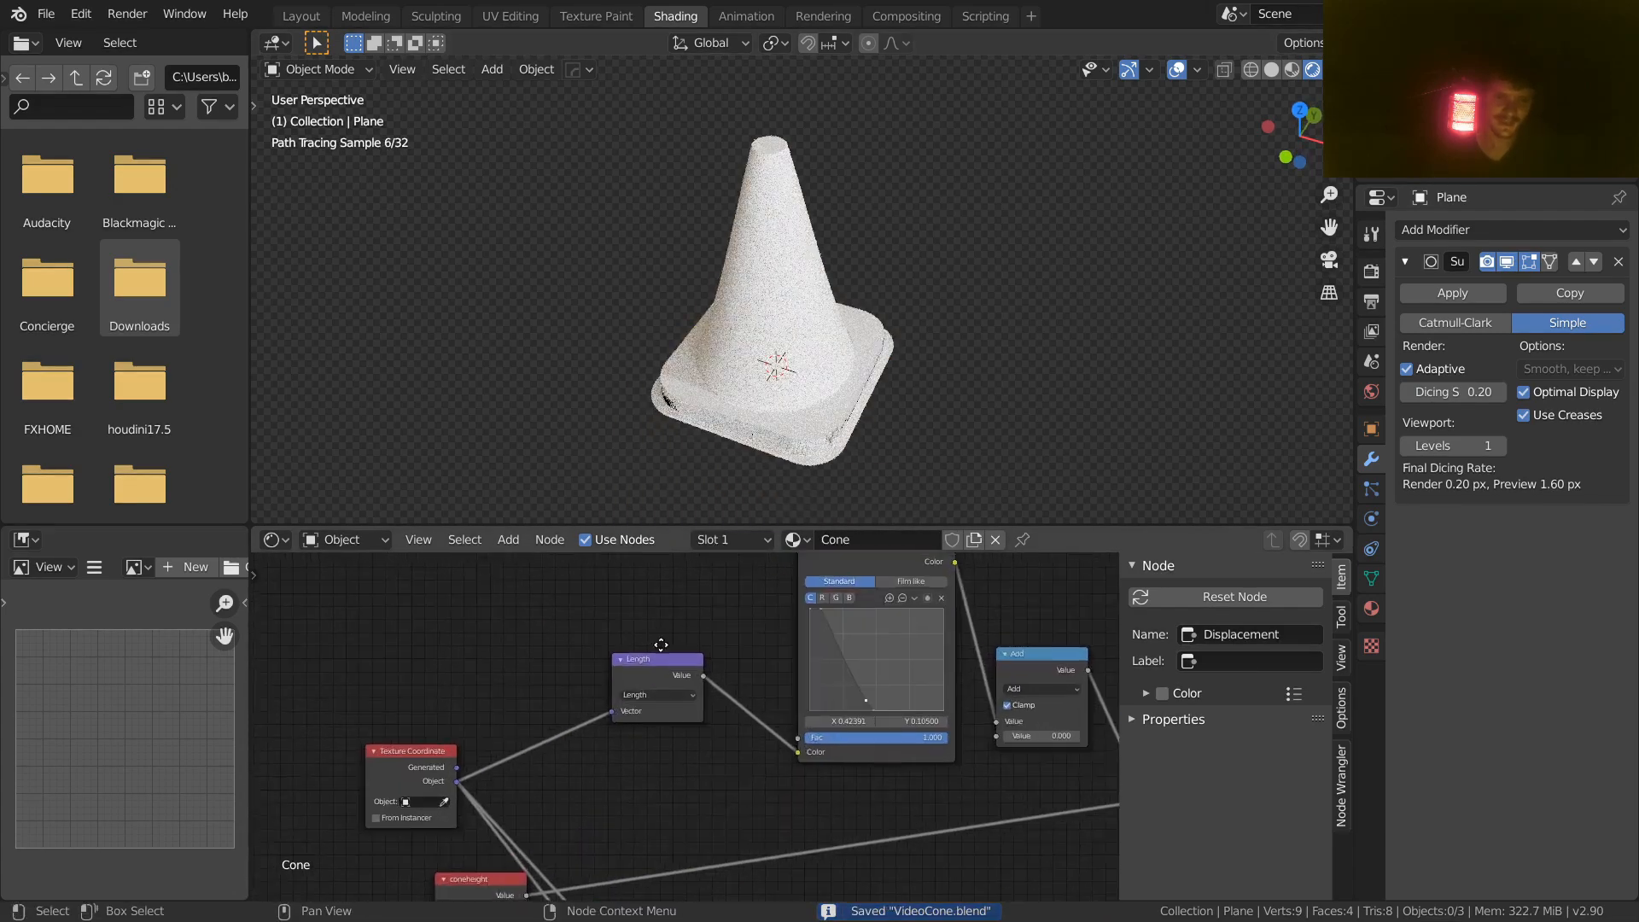
# Step: Preview the Length node's output from the top view with the Displacement node disconnected from the Material Output
pyautogui.moveTo(661, 645); pyautogui.dragTo(693, 721, button='middle')
pyautogui.moveTo(694, 720); pyautogui.dragTo(602, 631)
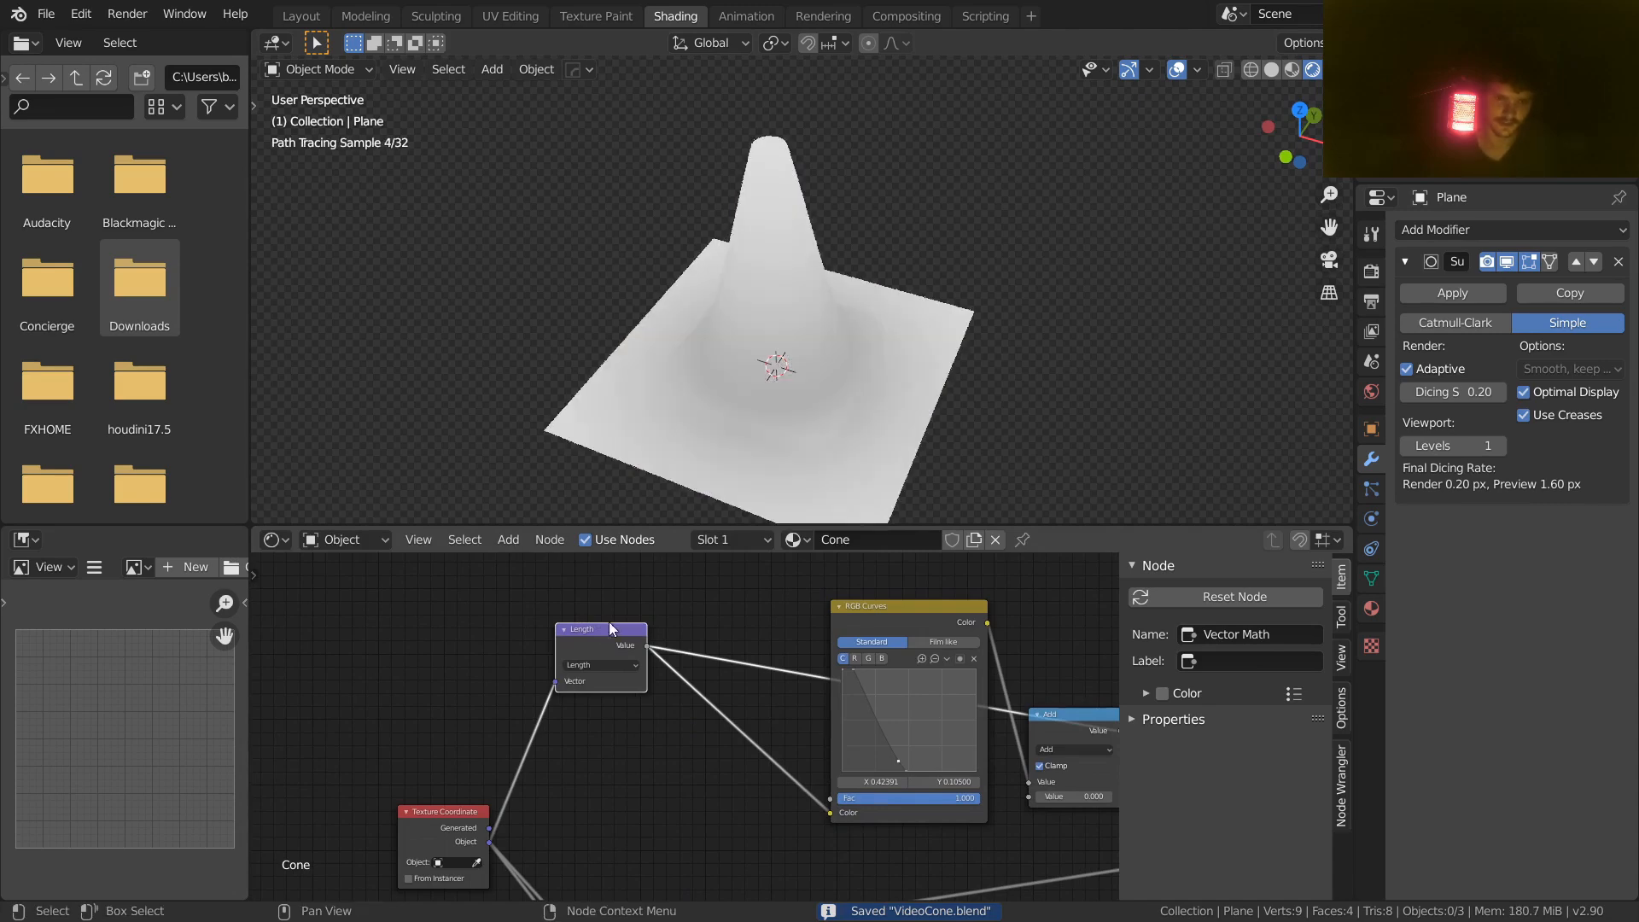
pyautogui.click(1299, 109)
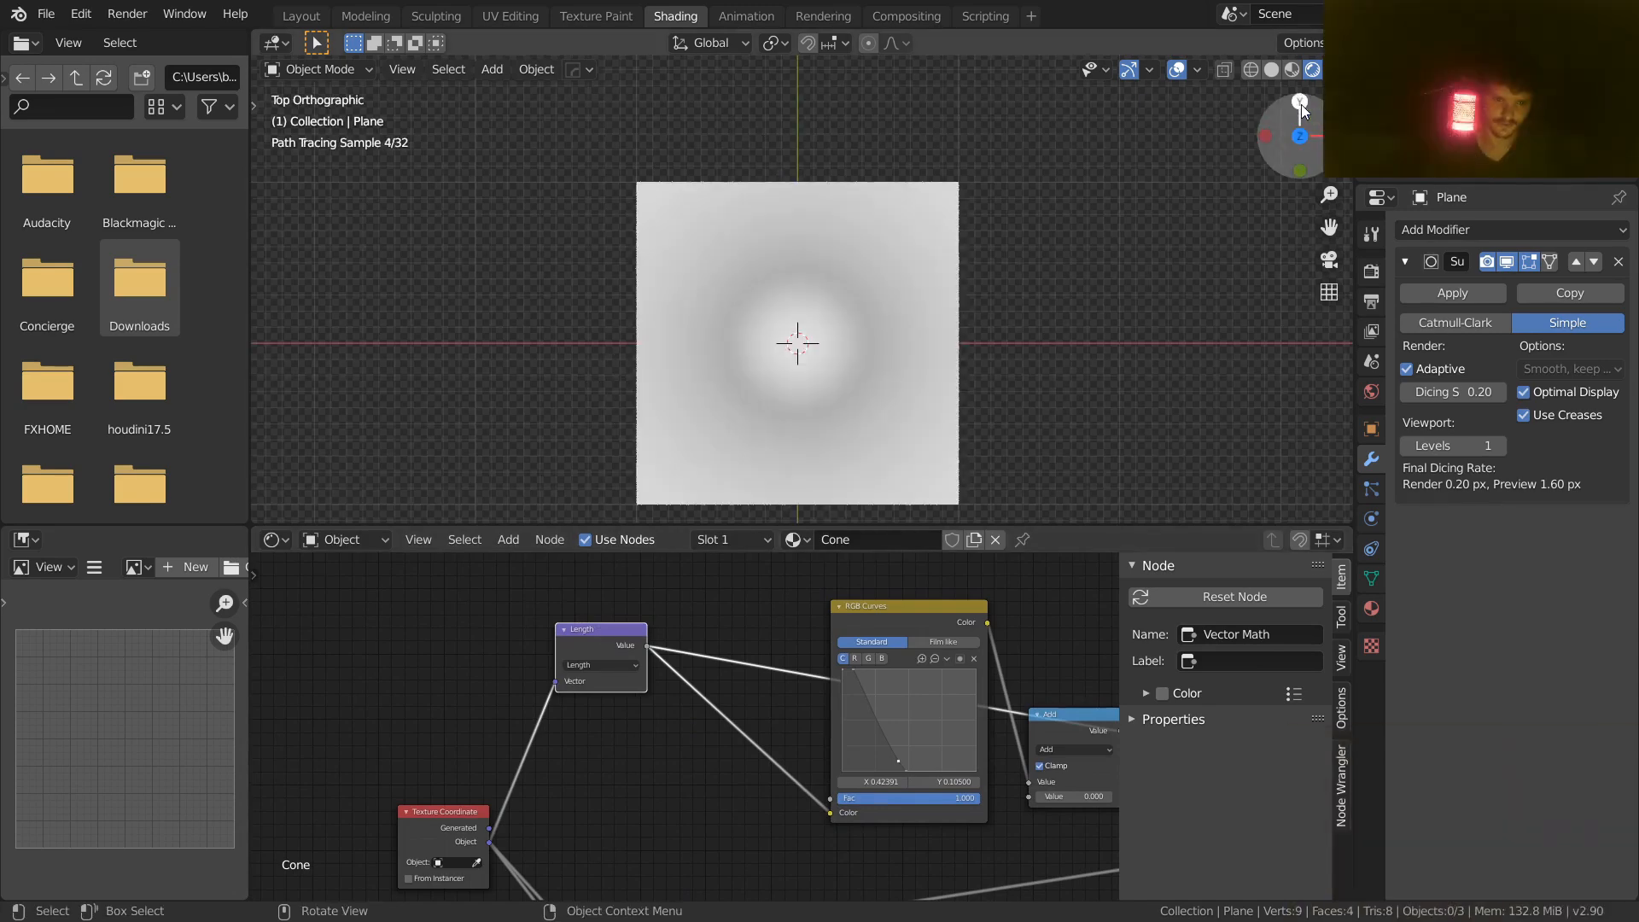
pyautogui.scroll(-3, 837, 714)
pyautogui.moveTo(837, 714); pyautogui.dragTo(563, 613, button='middle')
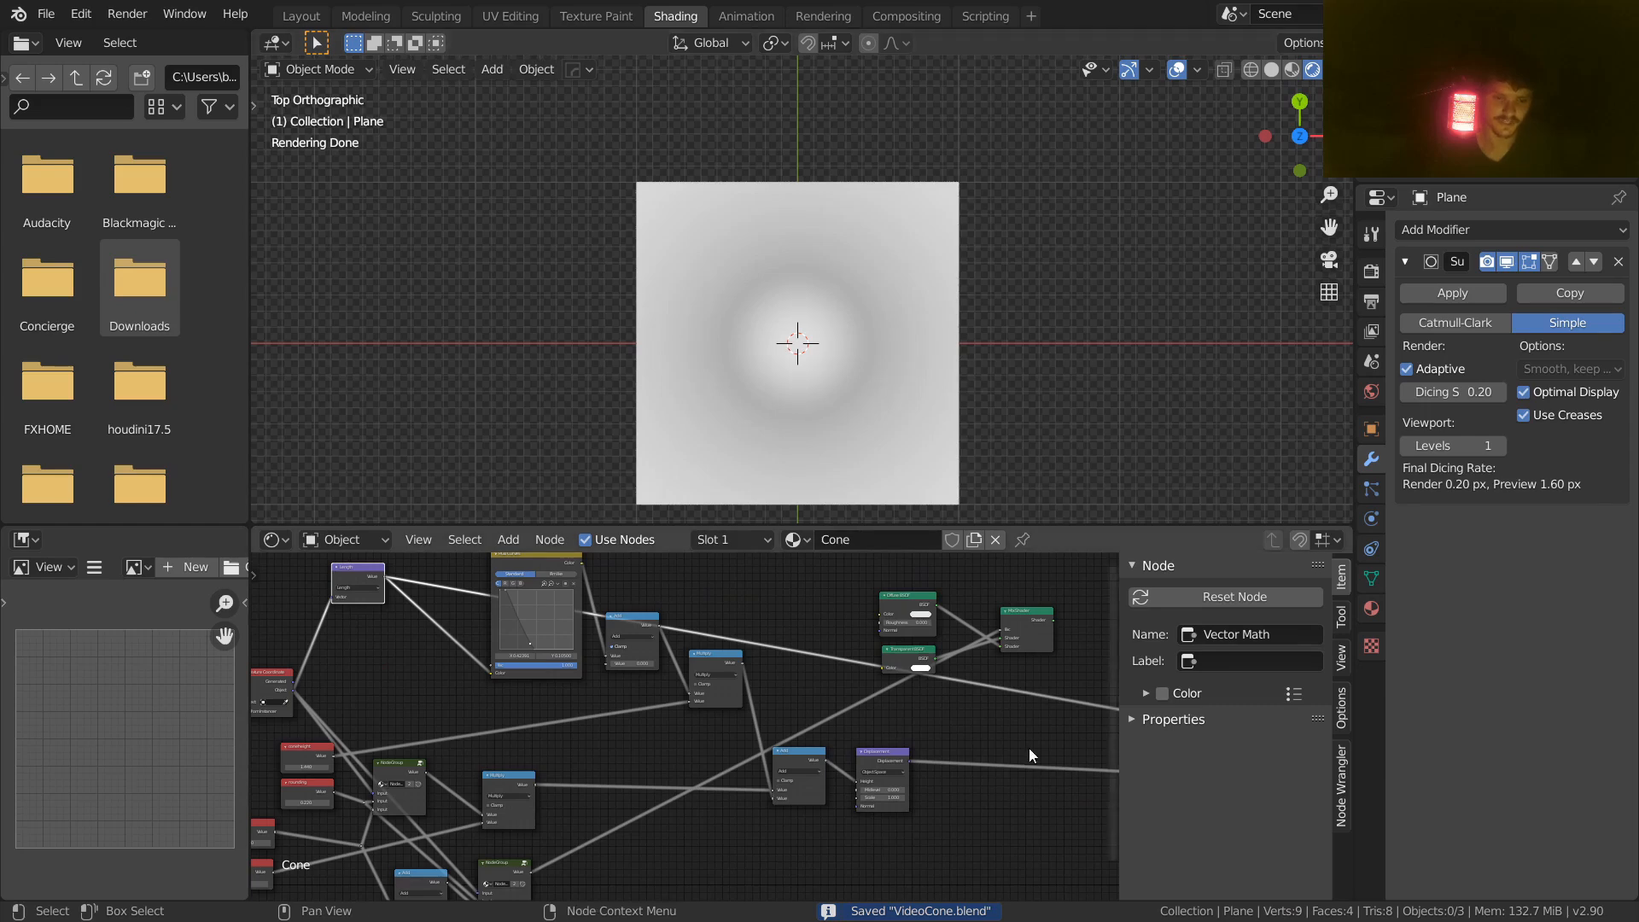
pyautogui.moveTo(903, 662); pyautogui.dragTo(538, 572, button='middle')
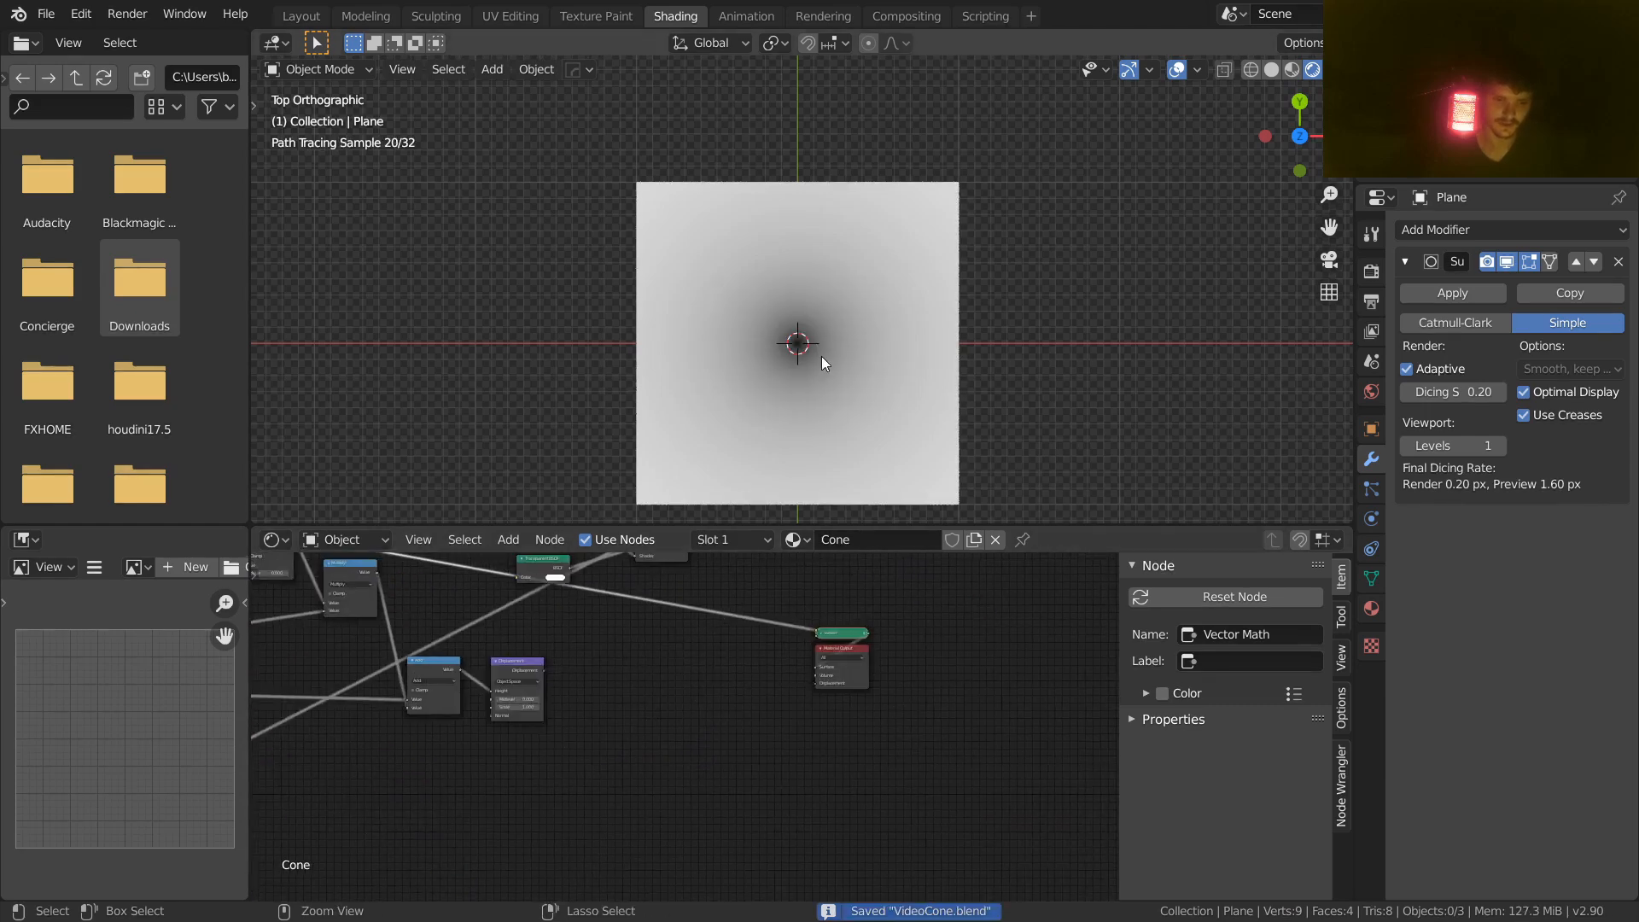
pyautogui.scroll(3, 822, 356)
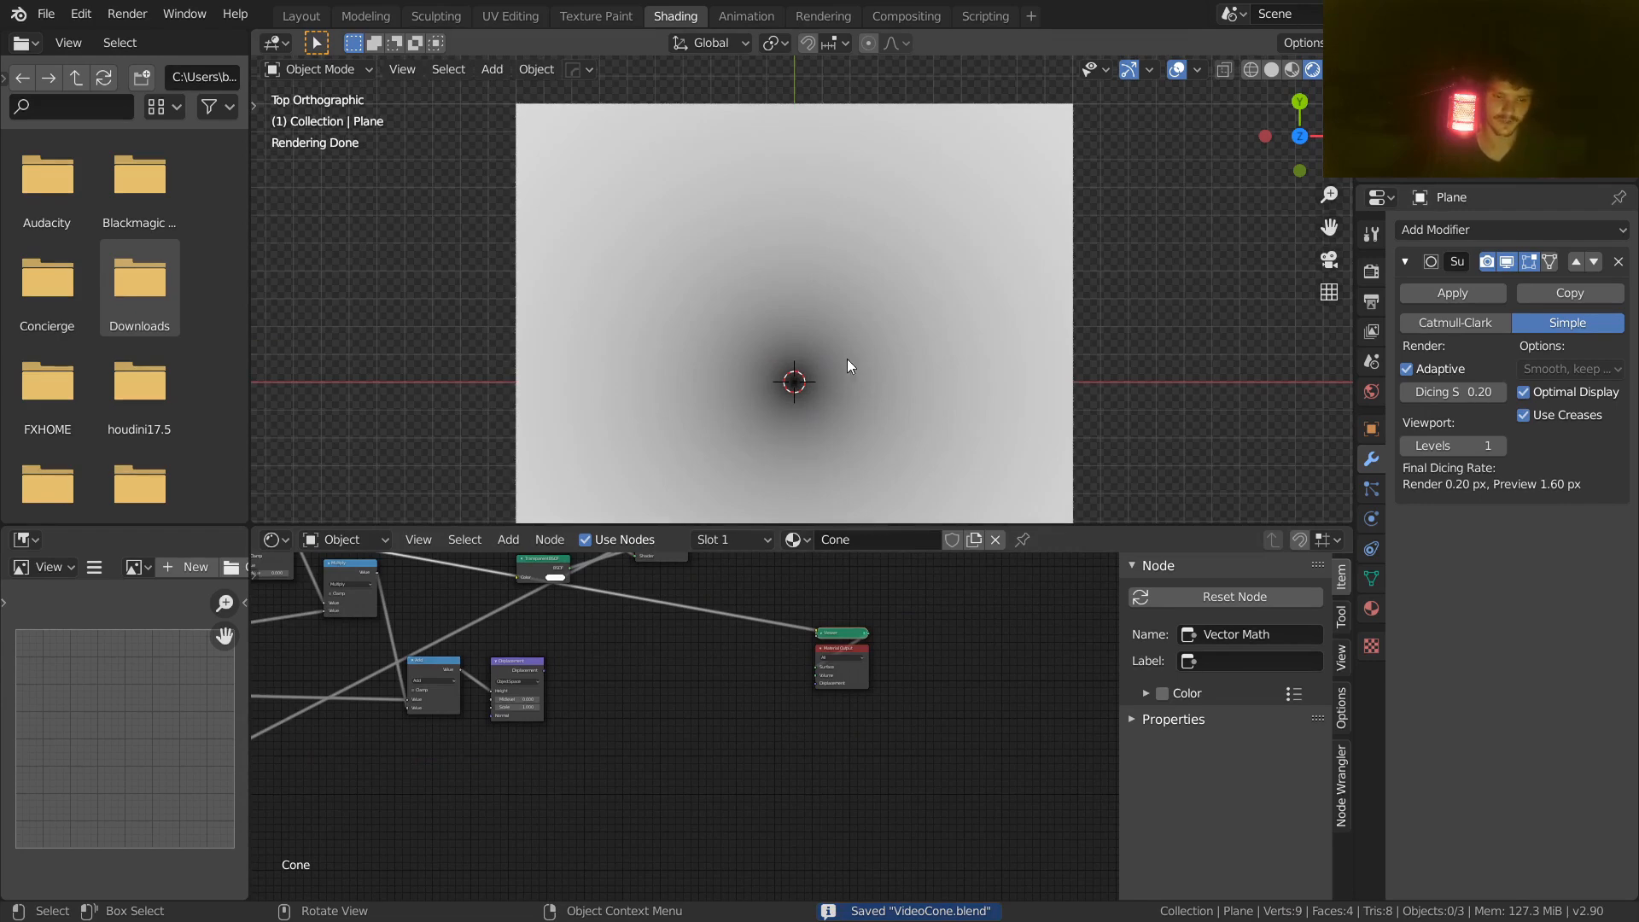
# Step: Move the Length node up, clear of the RGB Curves node, leaving free space beside it
pyautogui.moveTo(376, 620); pyautogui.dragTo(977, 653, button='middle')
pyautogui.moveTo(750, 576); pyautogui.dragTo(664, 717, button='middle')
pyautogui.moveTo(693, 656); pyautogui.dragTo(685, 661)
pyautogui.scroll(4, 649, 636)
pyautogui.moveTo(521, 602); pyautogui.dragTo(652, 679, button='middle')
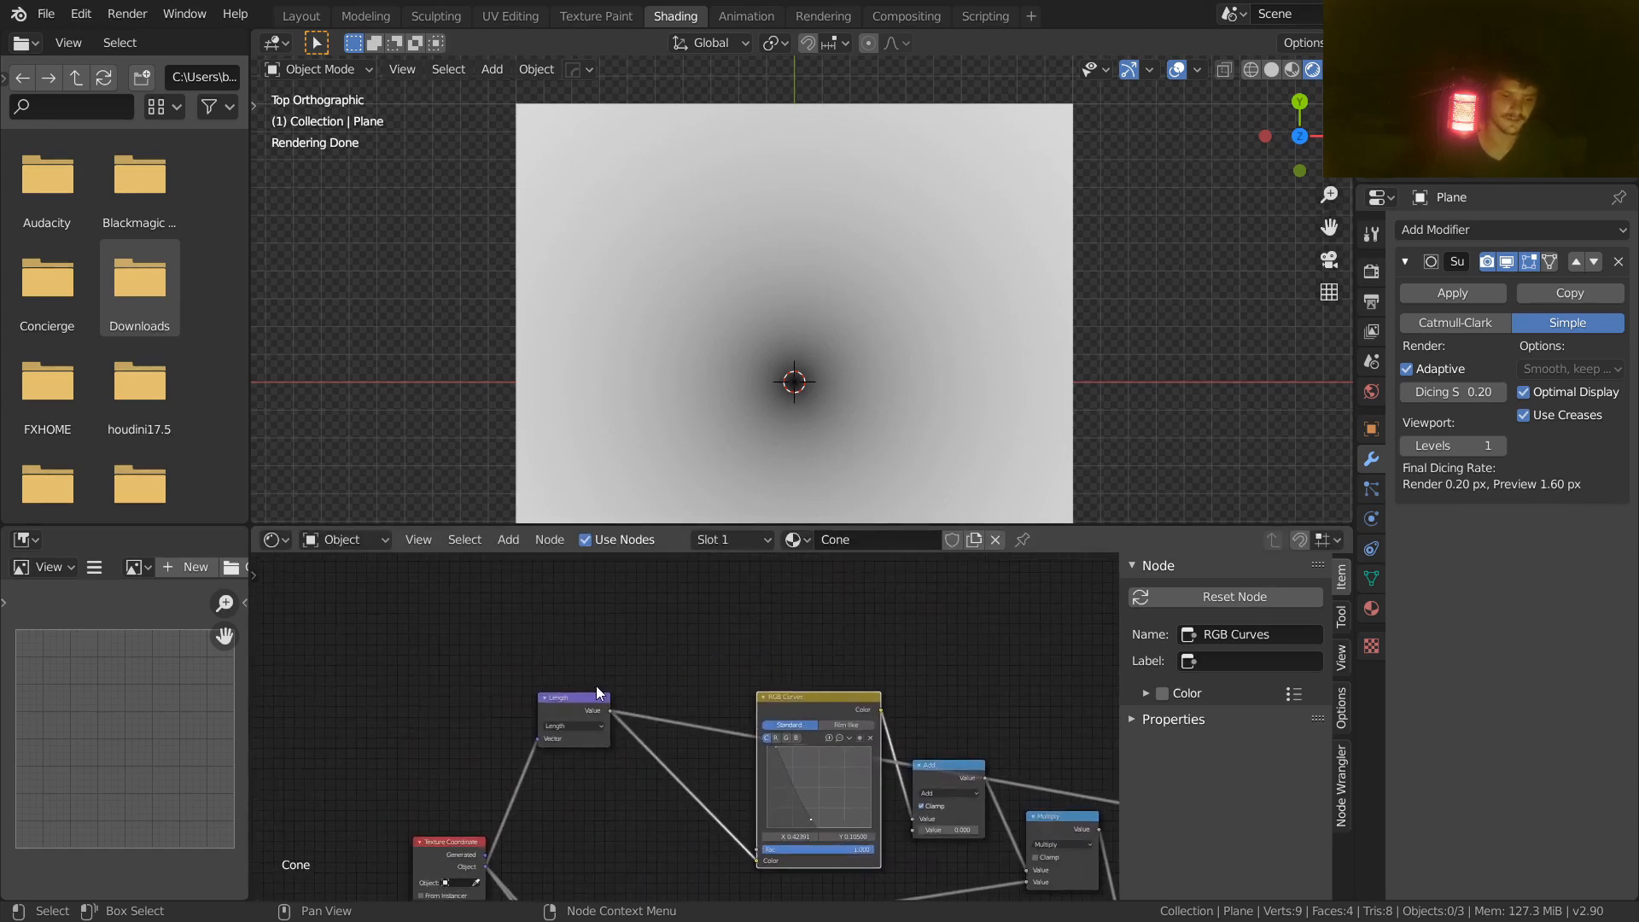
pyautogui.moveTo(596, 691); pyautogui.dragTo(621, 554)
pyautogui.moveTo(643, 629); pyautogui.dragTo(542, 740, button='middle')
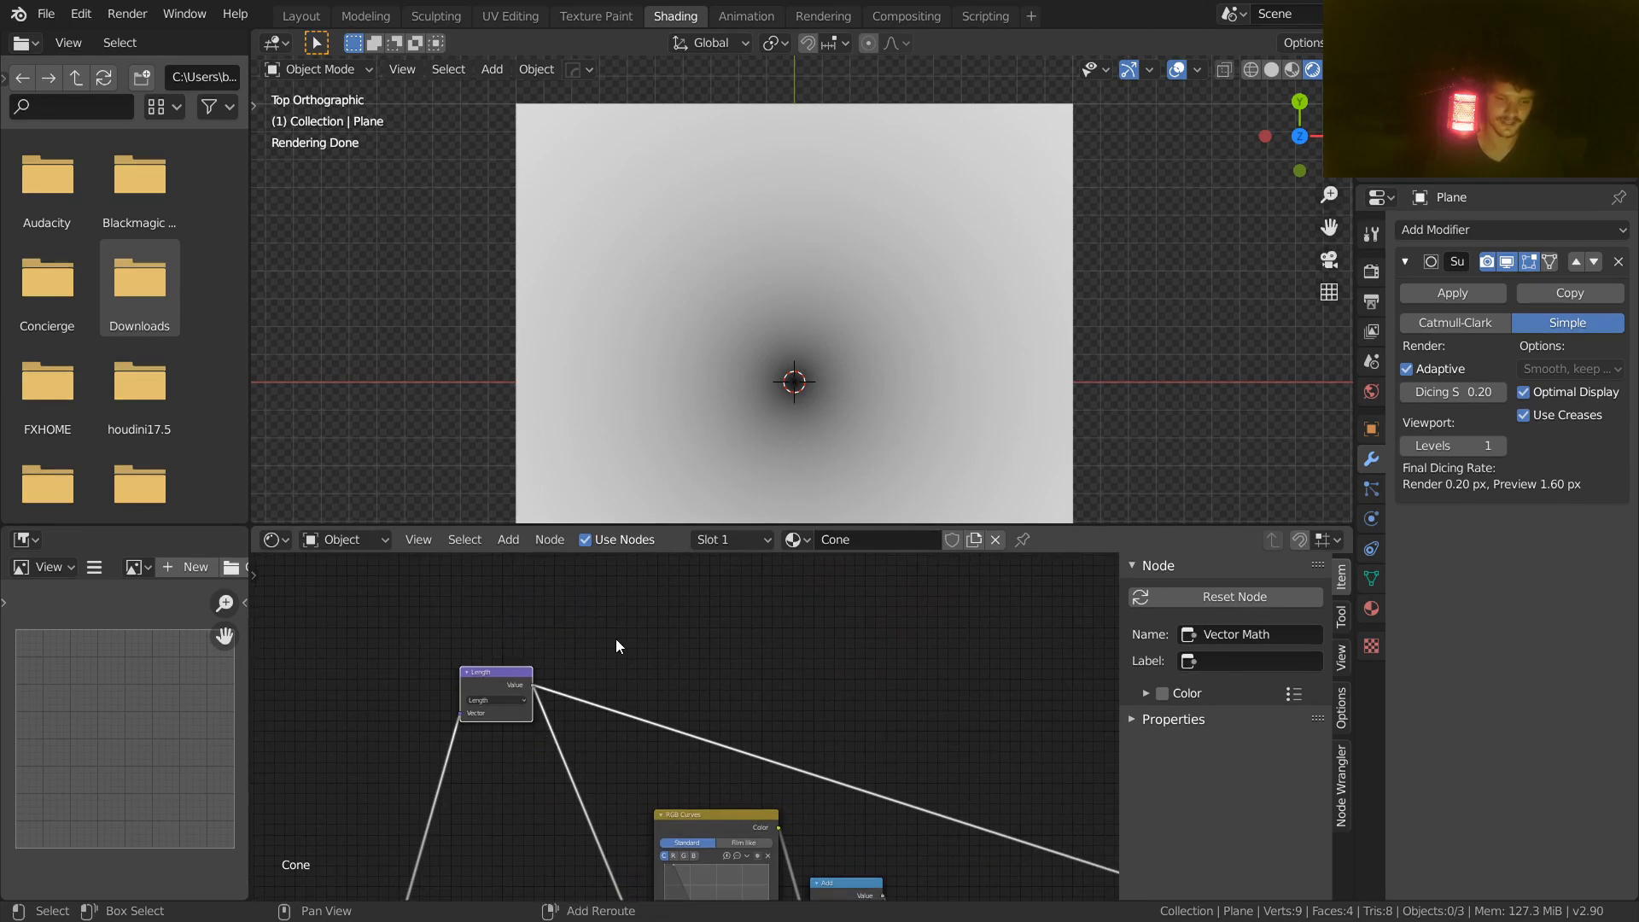
# Step: Insert a Math node on the Length node's preview link and set its operation to Less Than
pyautogui.hotkey('shift', 'a')
pyautogui.write('m')
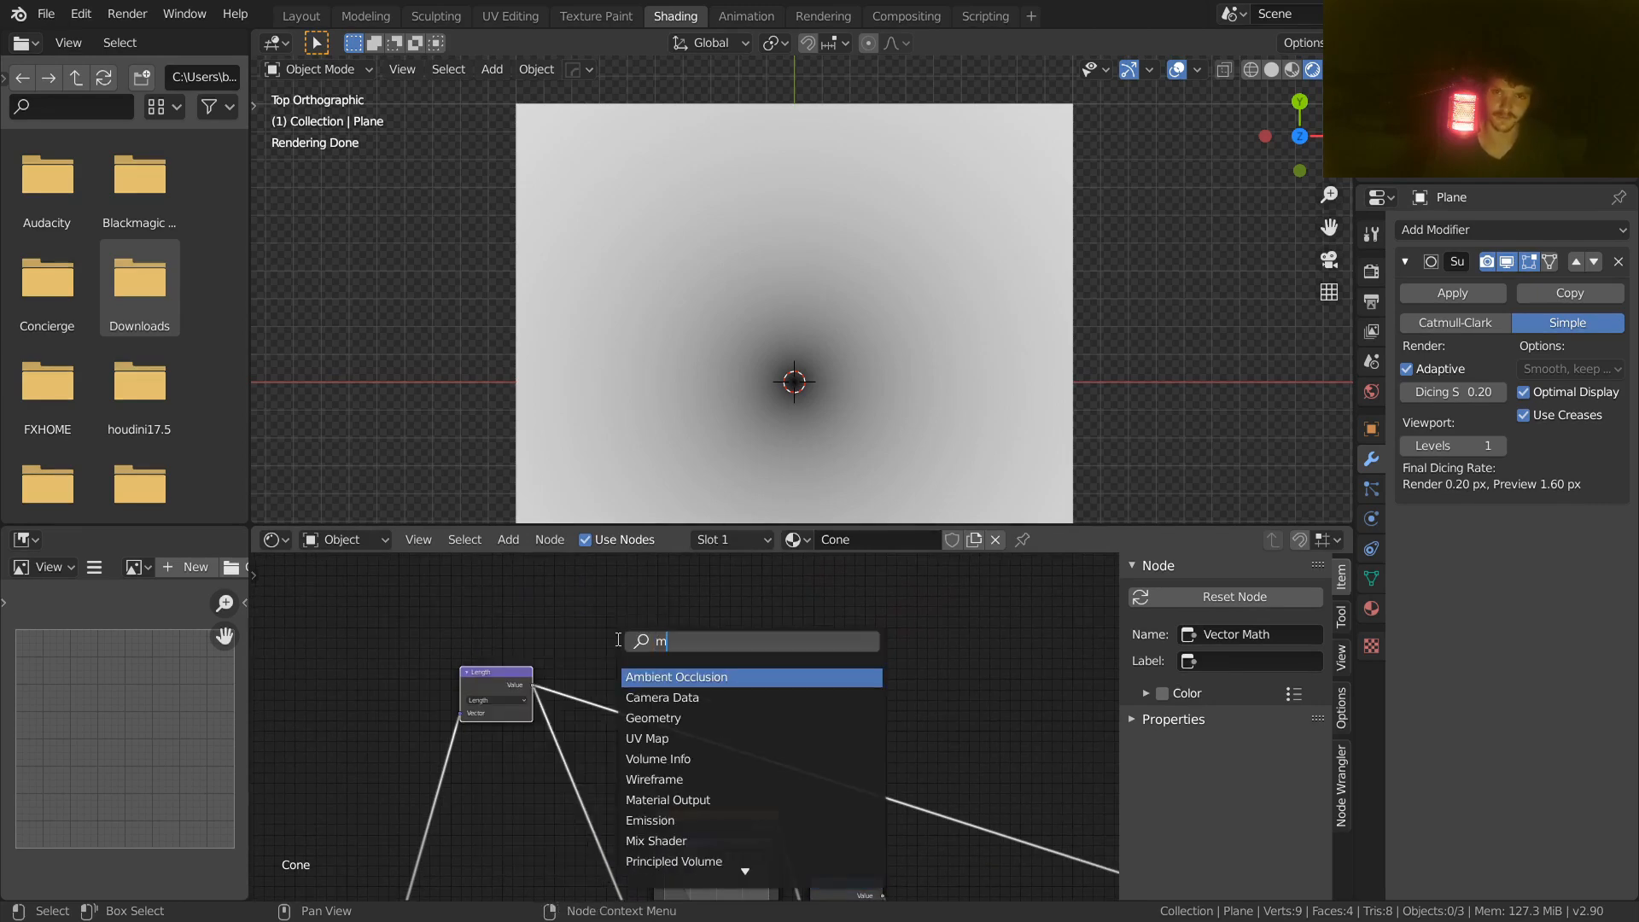
pyautogui.write('ath')
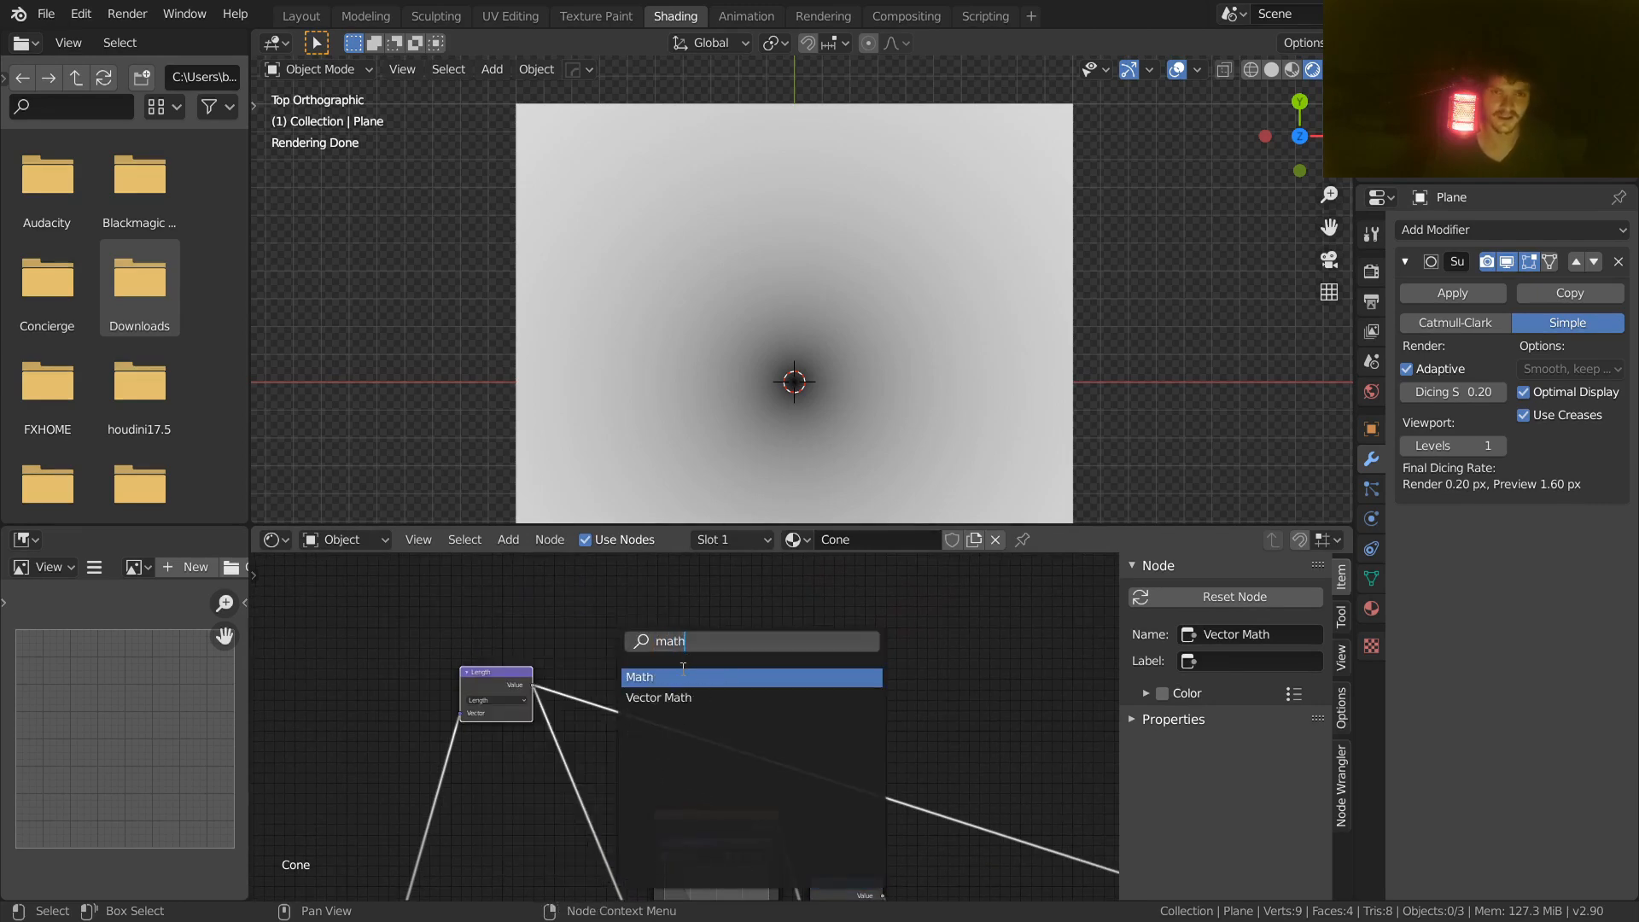
pyautogui.click(683, 671)
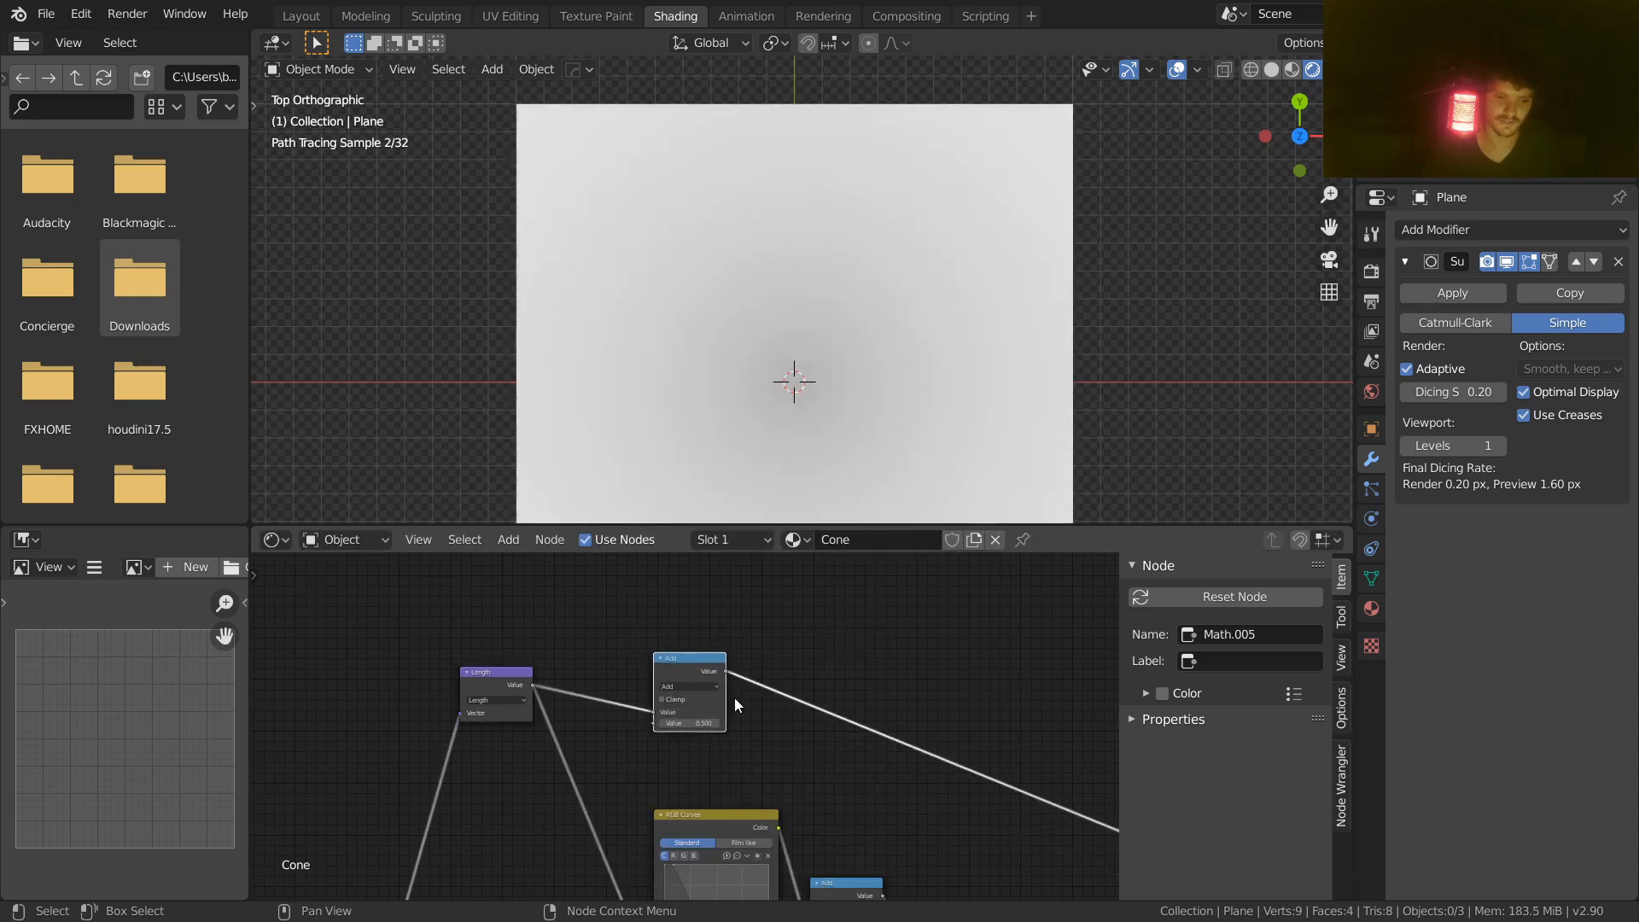
pyautogui.scroll(2, 708, 688)
pyautogui.click(684, 667)
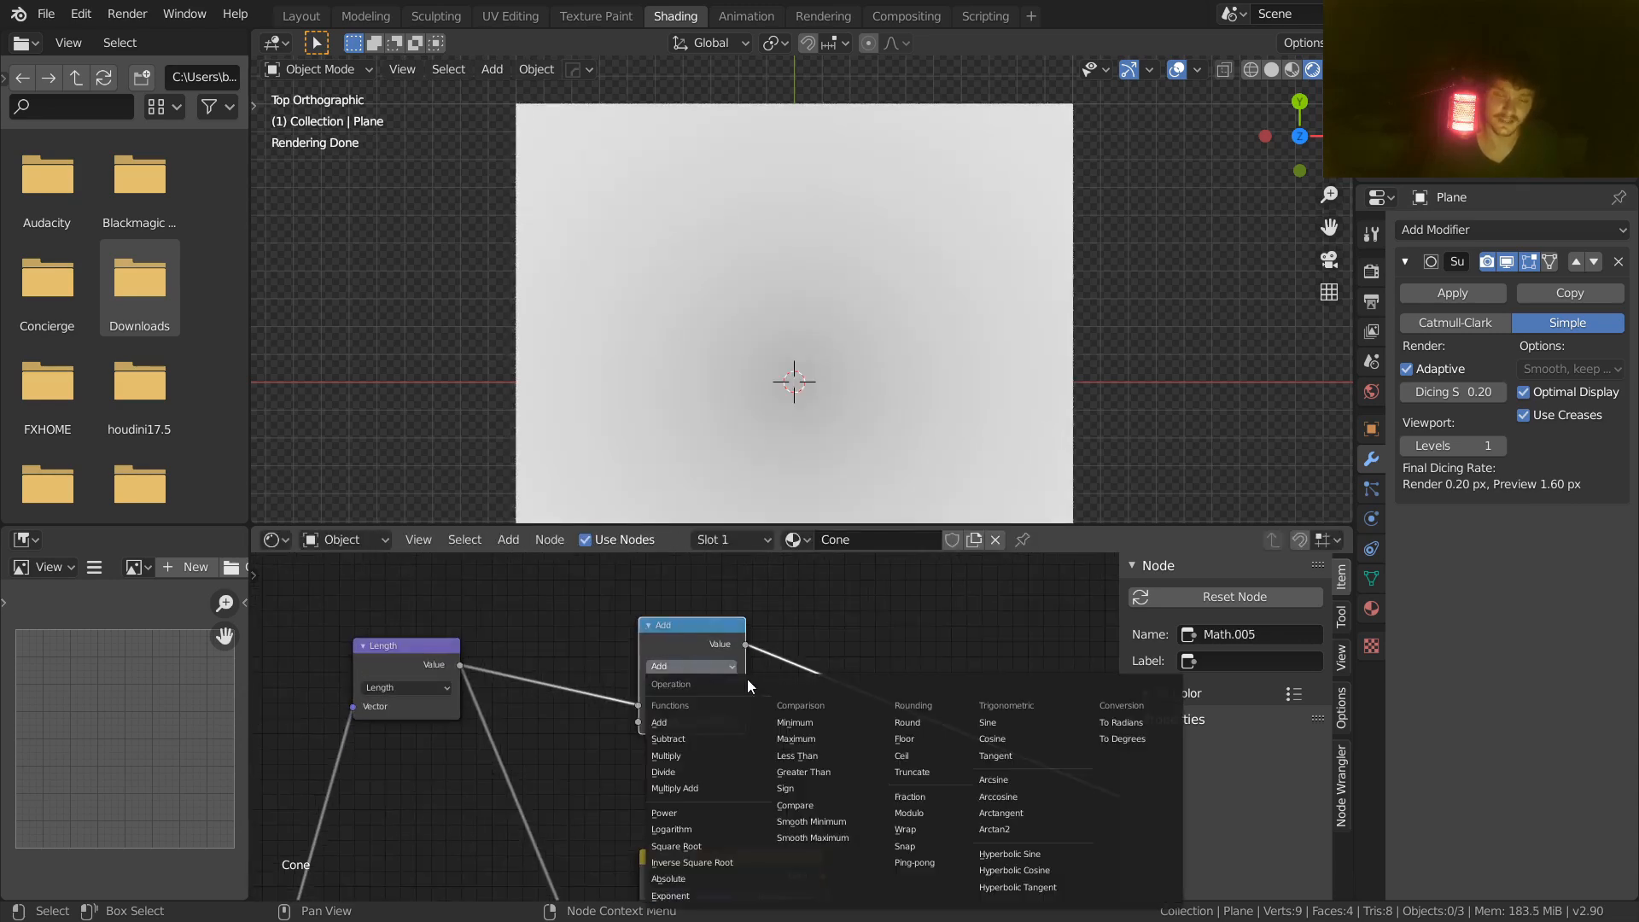
pyautogui.click(802, 756)
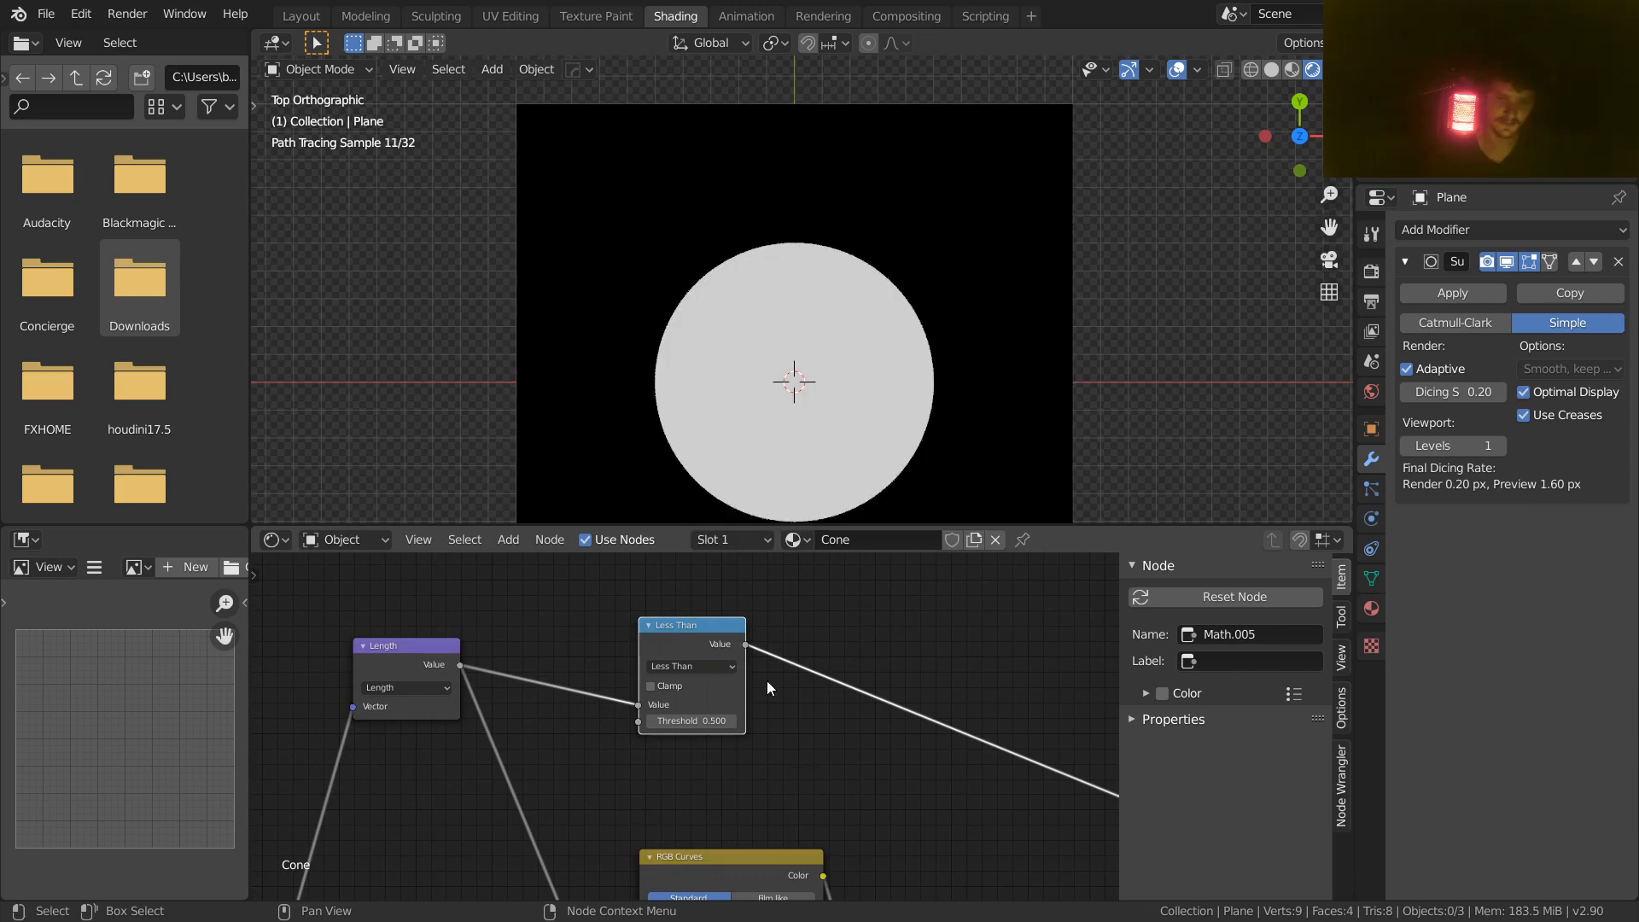
# Step: Add a Value node and link it to the Less Than node's Threshold
pyautogui.moveTo(695, 721); pyautogui.dragTo(668, 721)
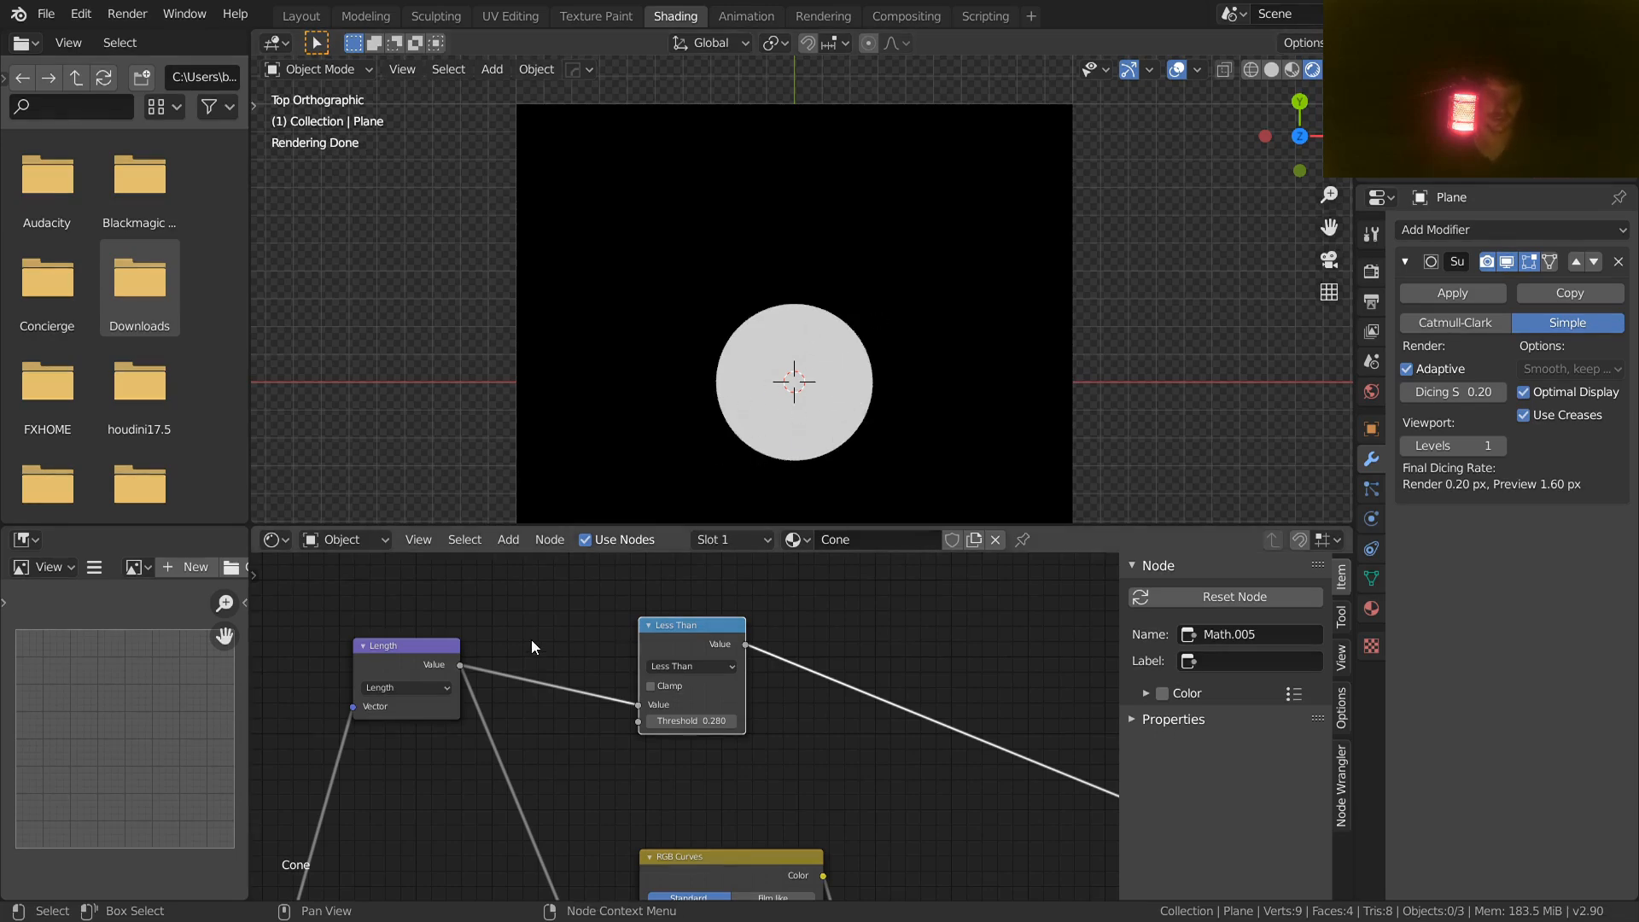
pyautogui.moveTo(531, 639); pyautogui.dragTo(801, 682, button='middle')
pyautogui.hotkey('shift', 'a')
pyautogui.click(658, 587)
pyautogui.write('val')
pyautogui.press('Return')
pyautogui.click(368, 681)
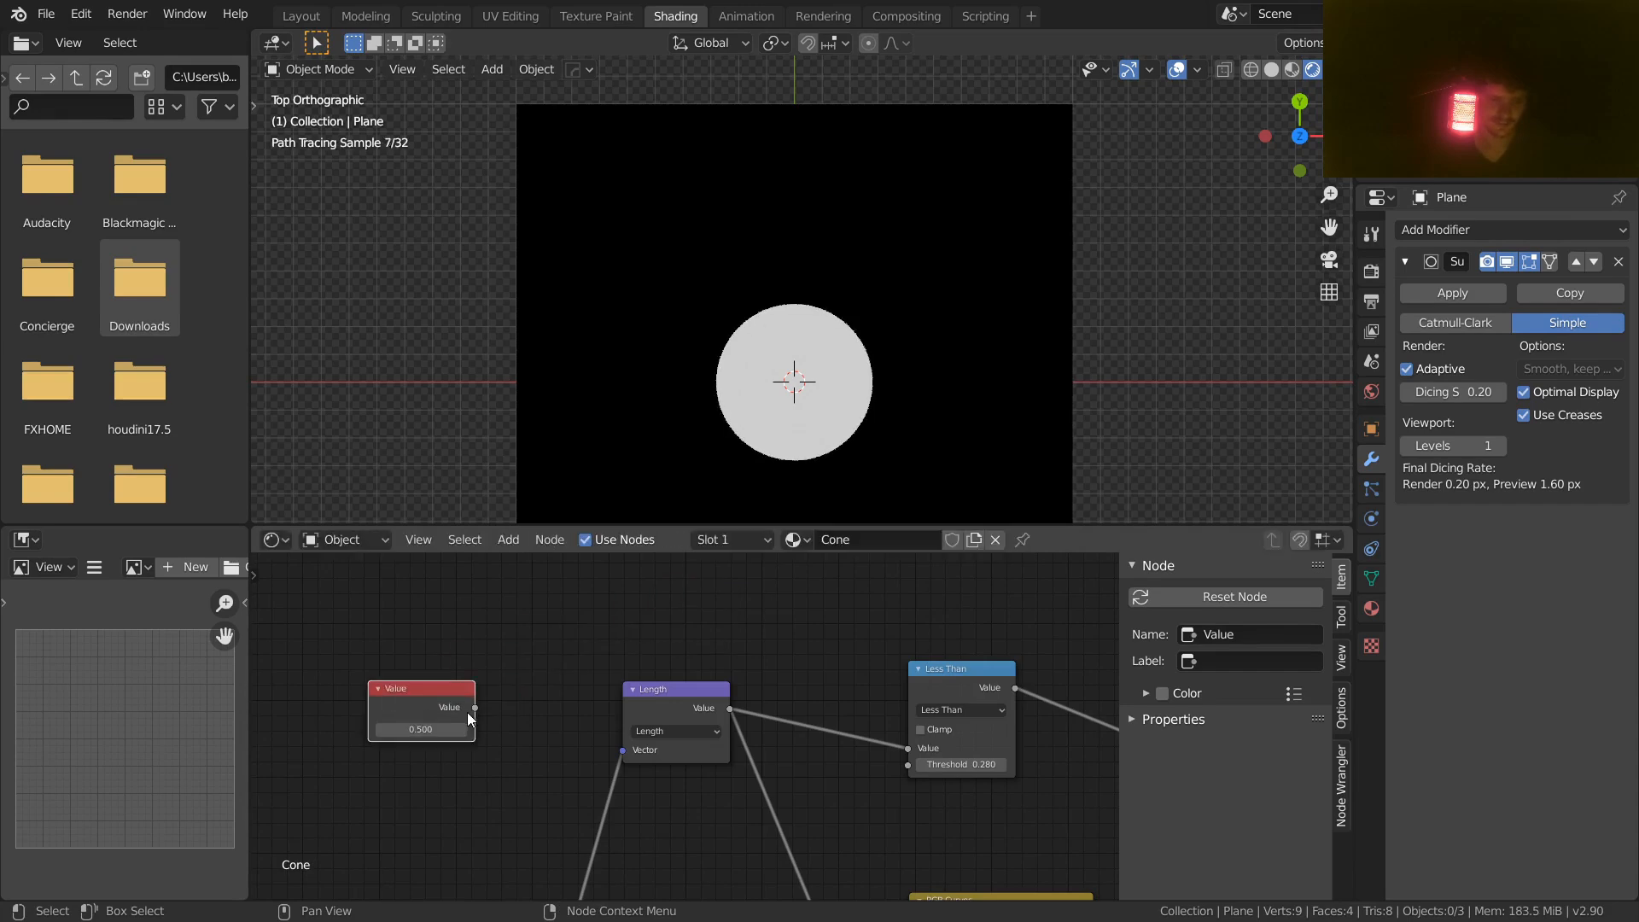
pyautogui.moveTo(475, 709); pyautogui.dragTo(907, 765)
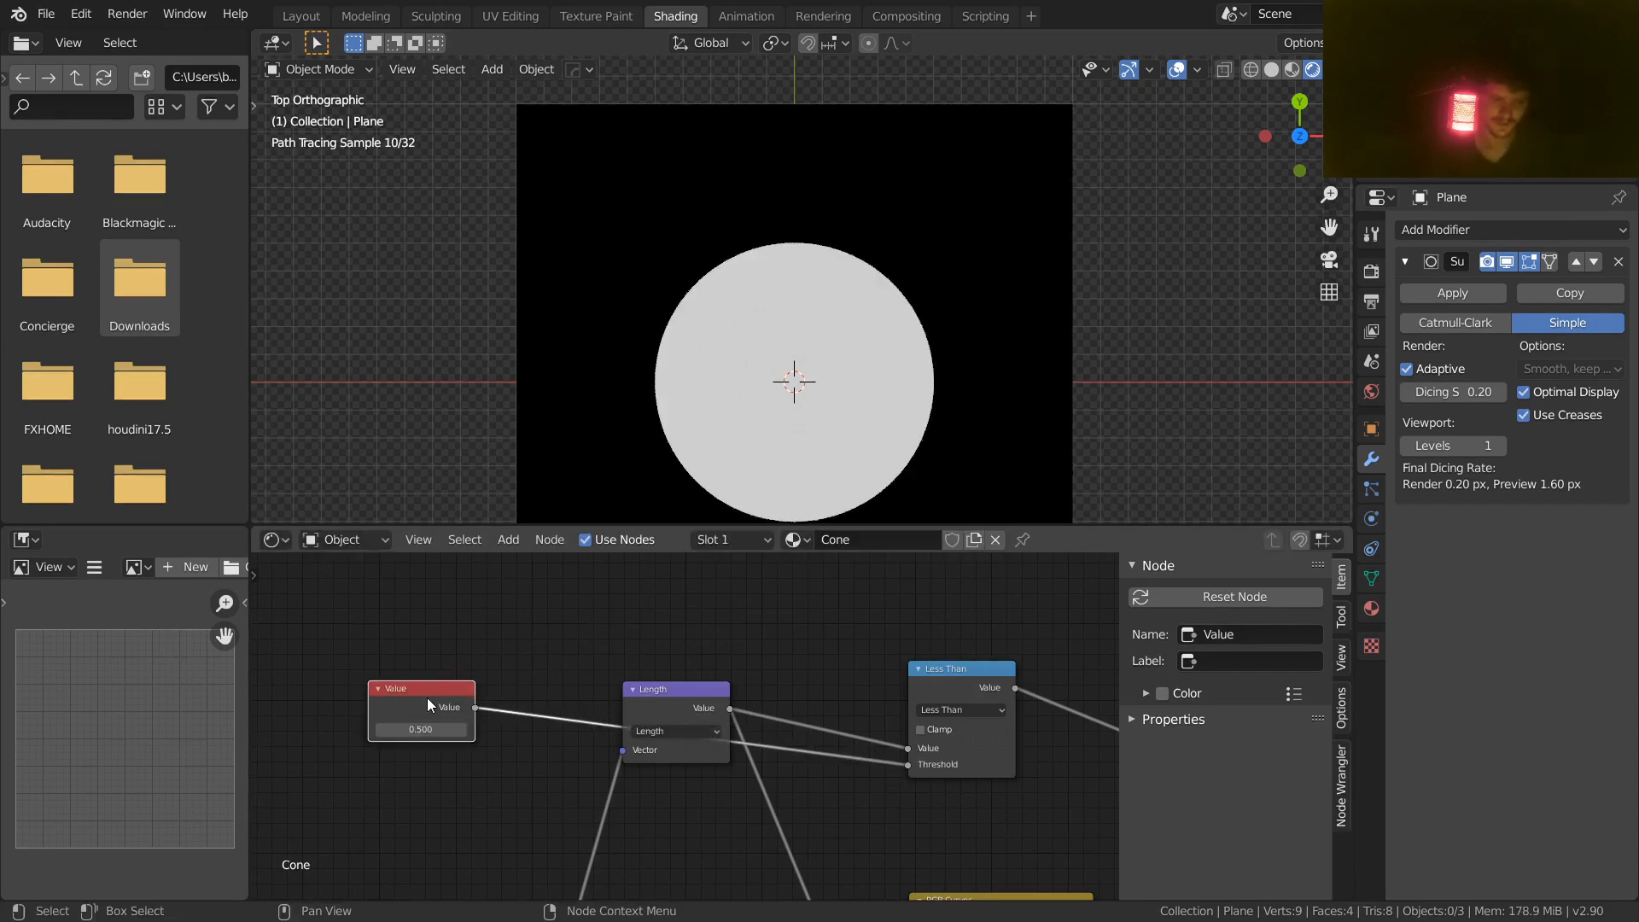
# Step: Set both the name and the label of the new Value node to "punchin"
pyautogui.click(1267, 637)
pyautogui.write('punchin')
pyautogui.press('Tab')
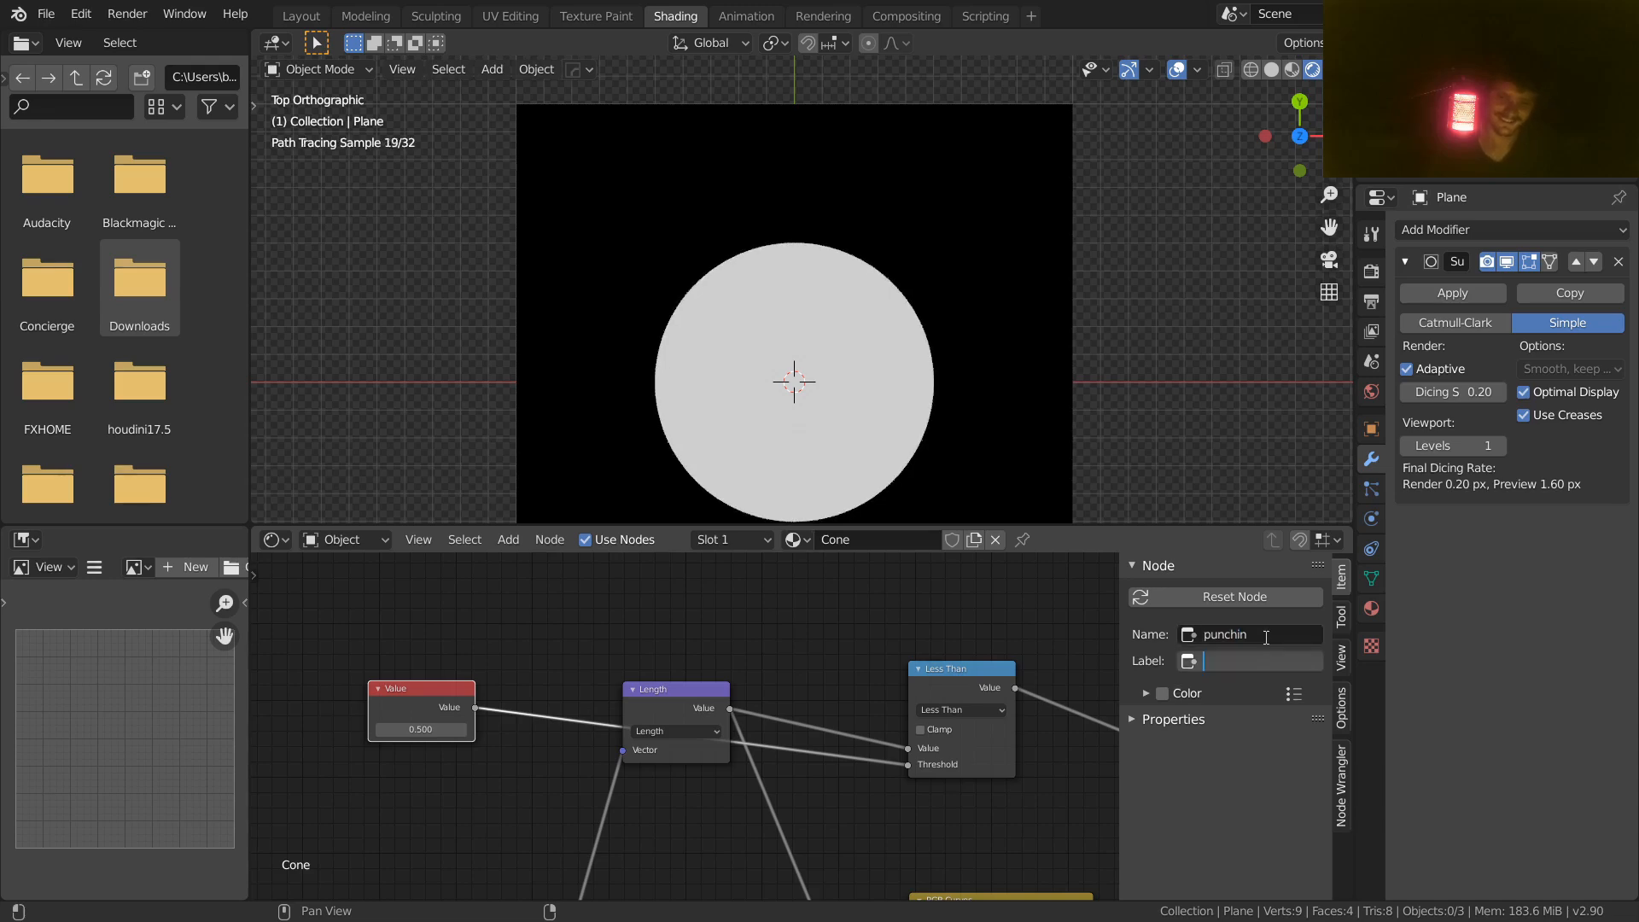
pyautogui.click(1266, 637)
pyautogui.press('Tab')
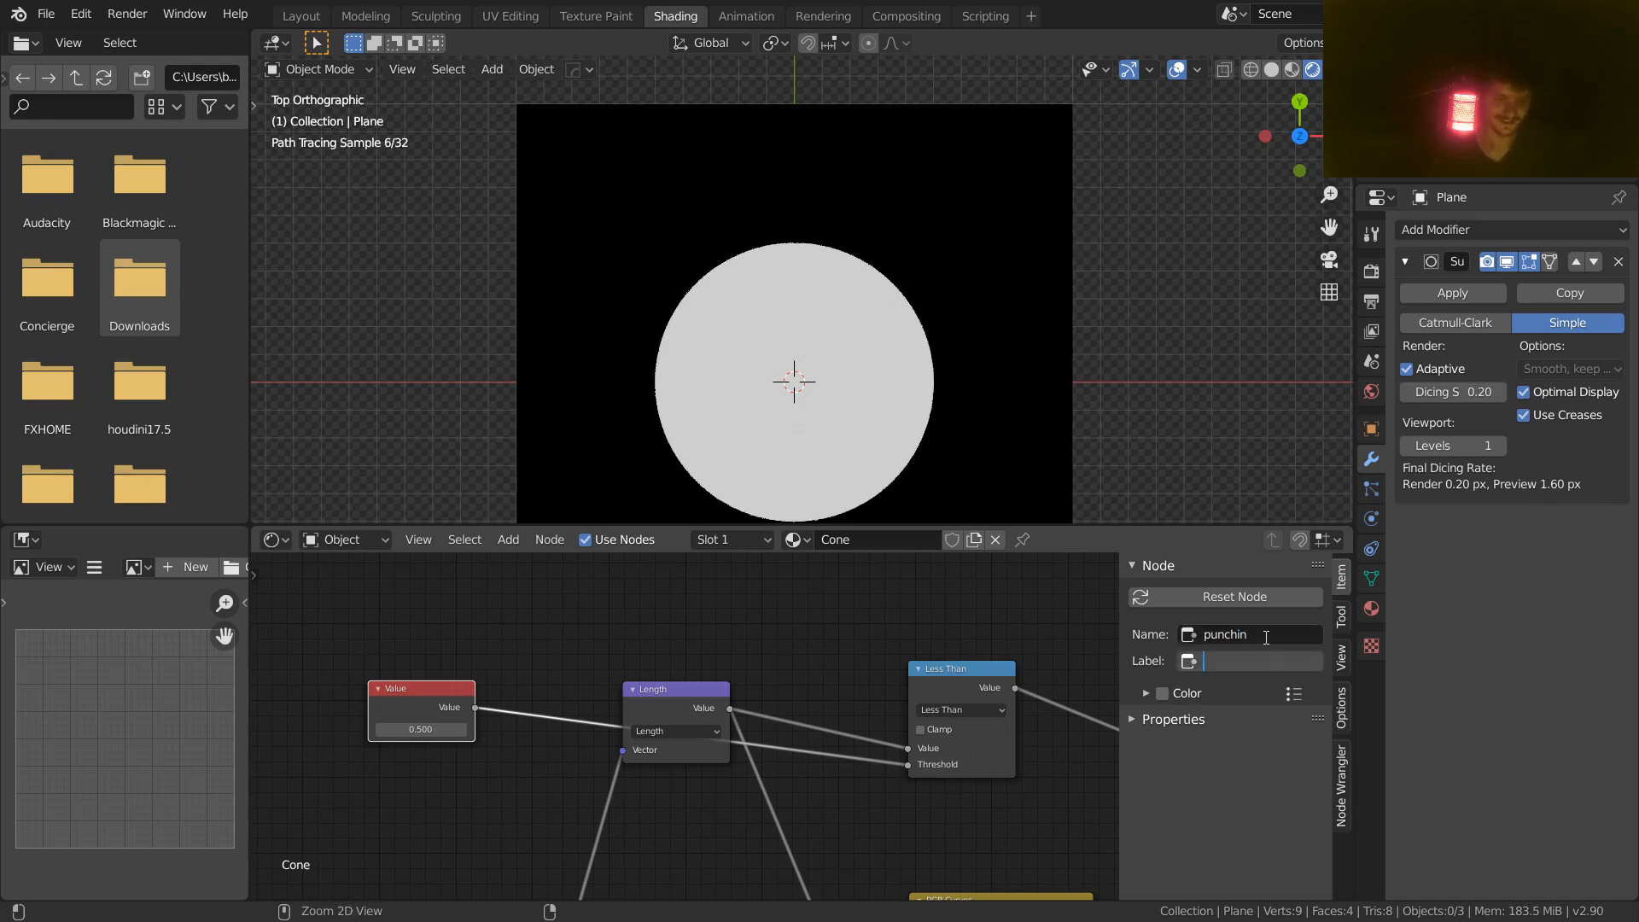
pyautogui.press('Return')
# Step: Move the punchin node below the baseheight node, next to the other parameter Value nodes
pyautogui.scroll(-6, 384, 752)
pyautogui.moveTo(500, 802); pyautogui.dragTo(582, 663, button='middle')
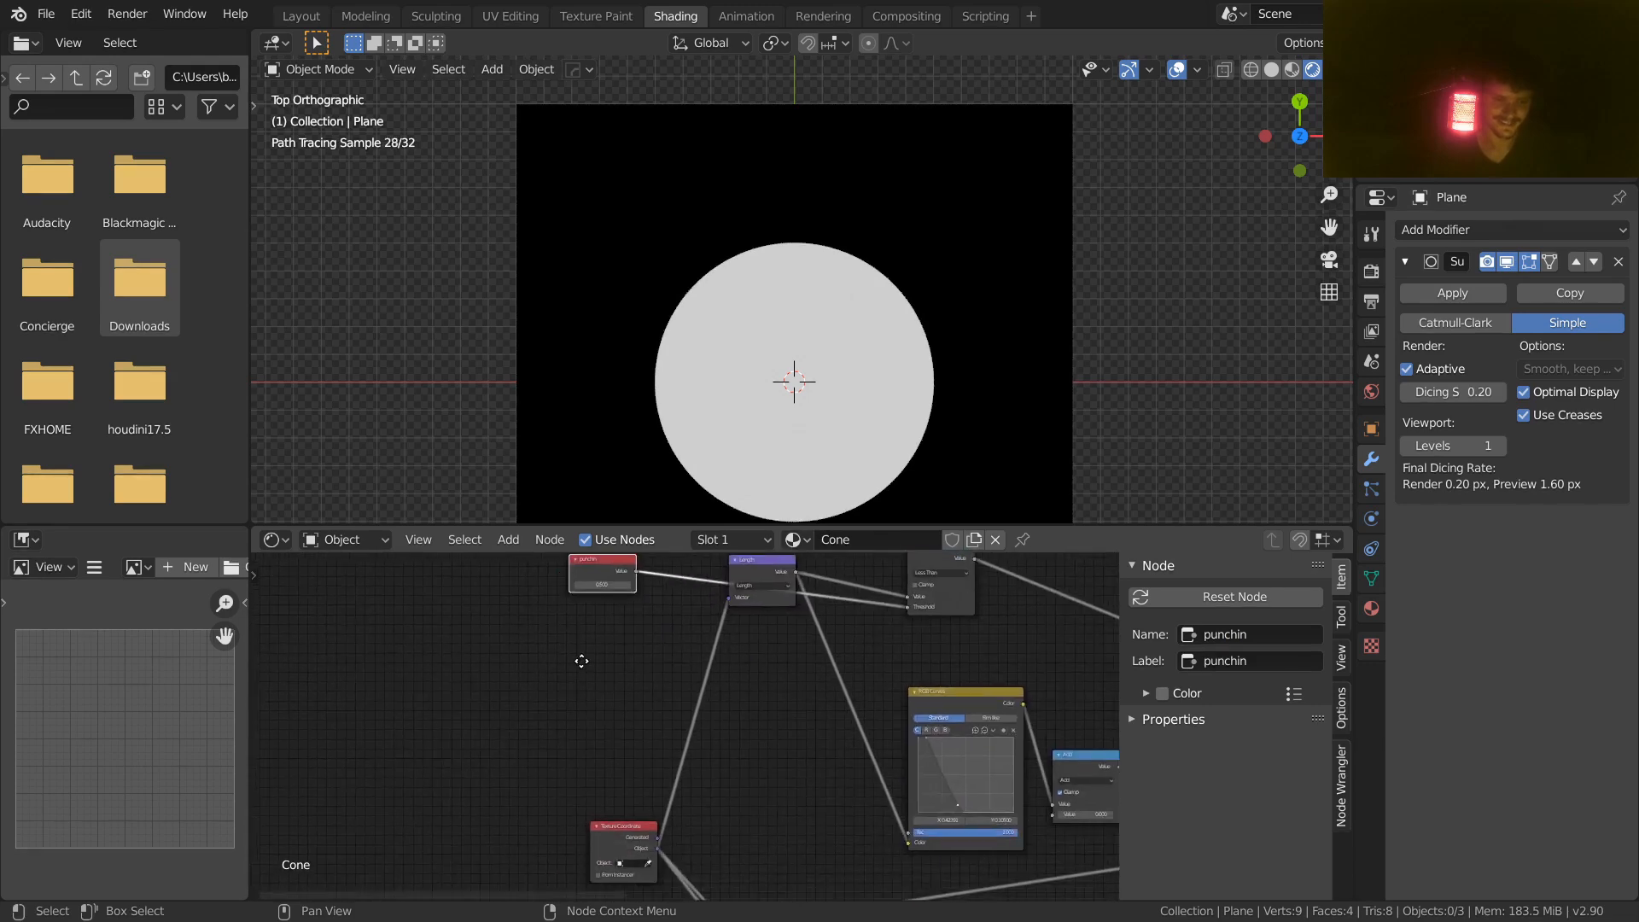
pyautogui.scroll(-3, 622, 631)
pyautogui.press('g')
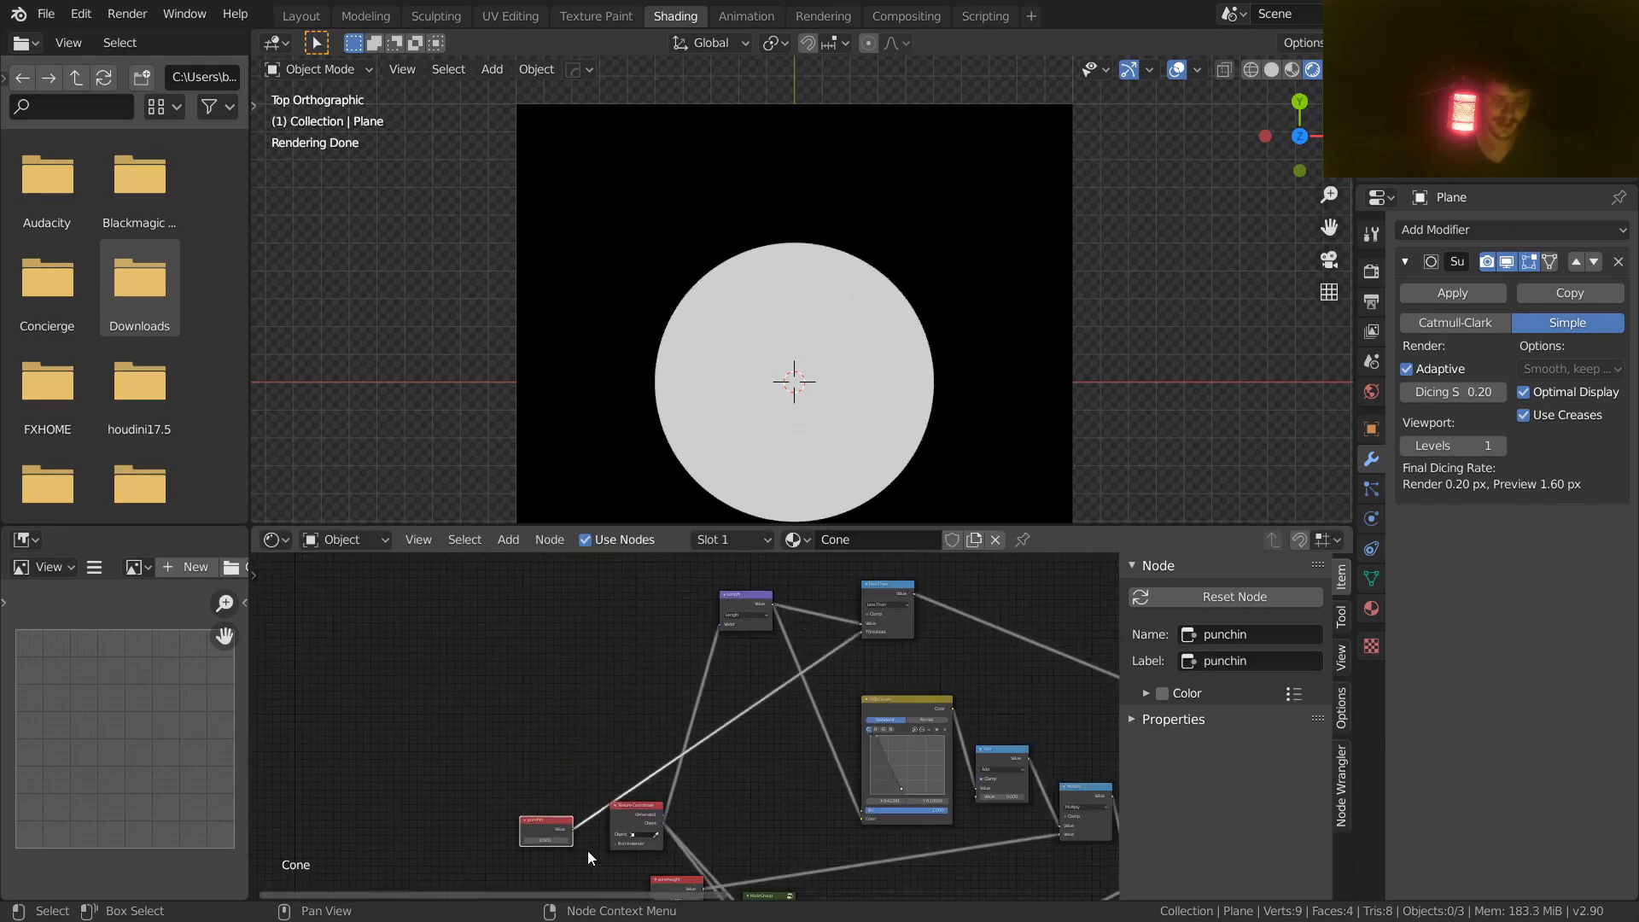
pyautogui.click(588, 801)
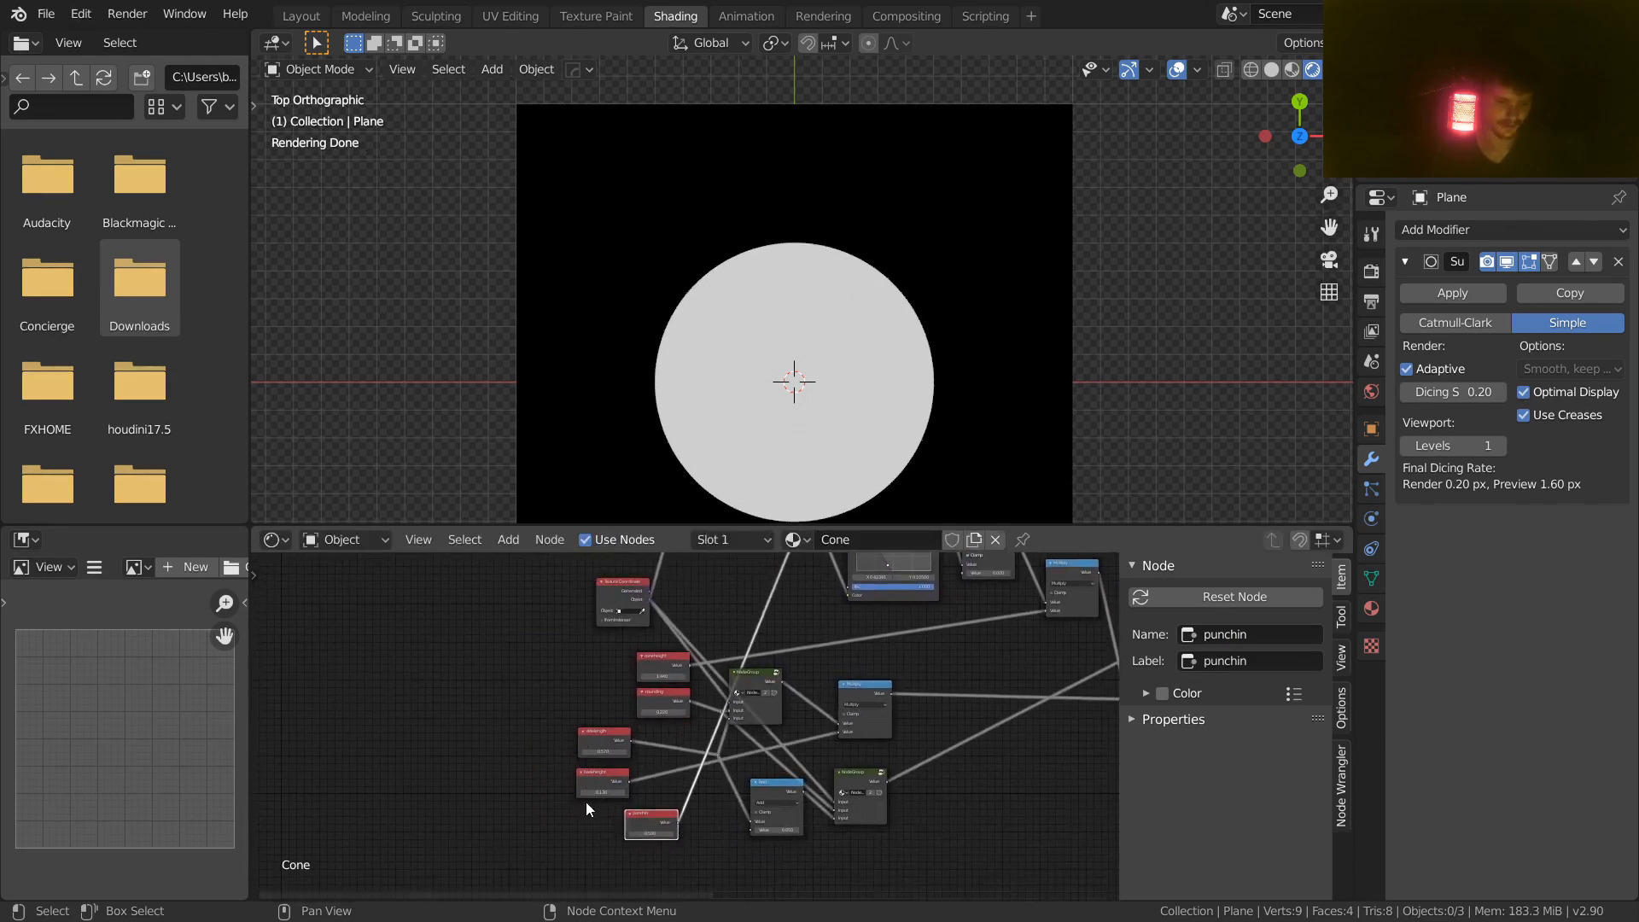
pyautogui.scroll(5, 638, 772)
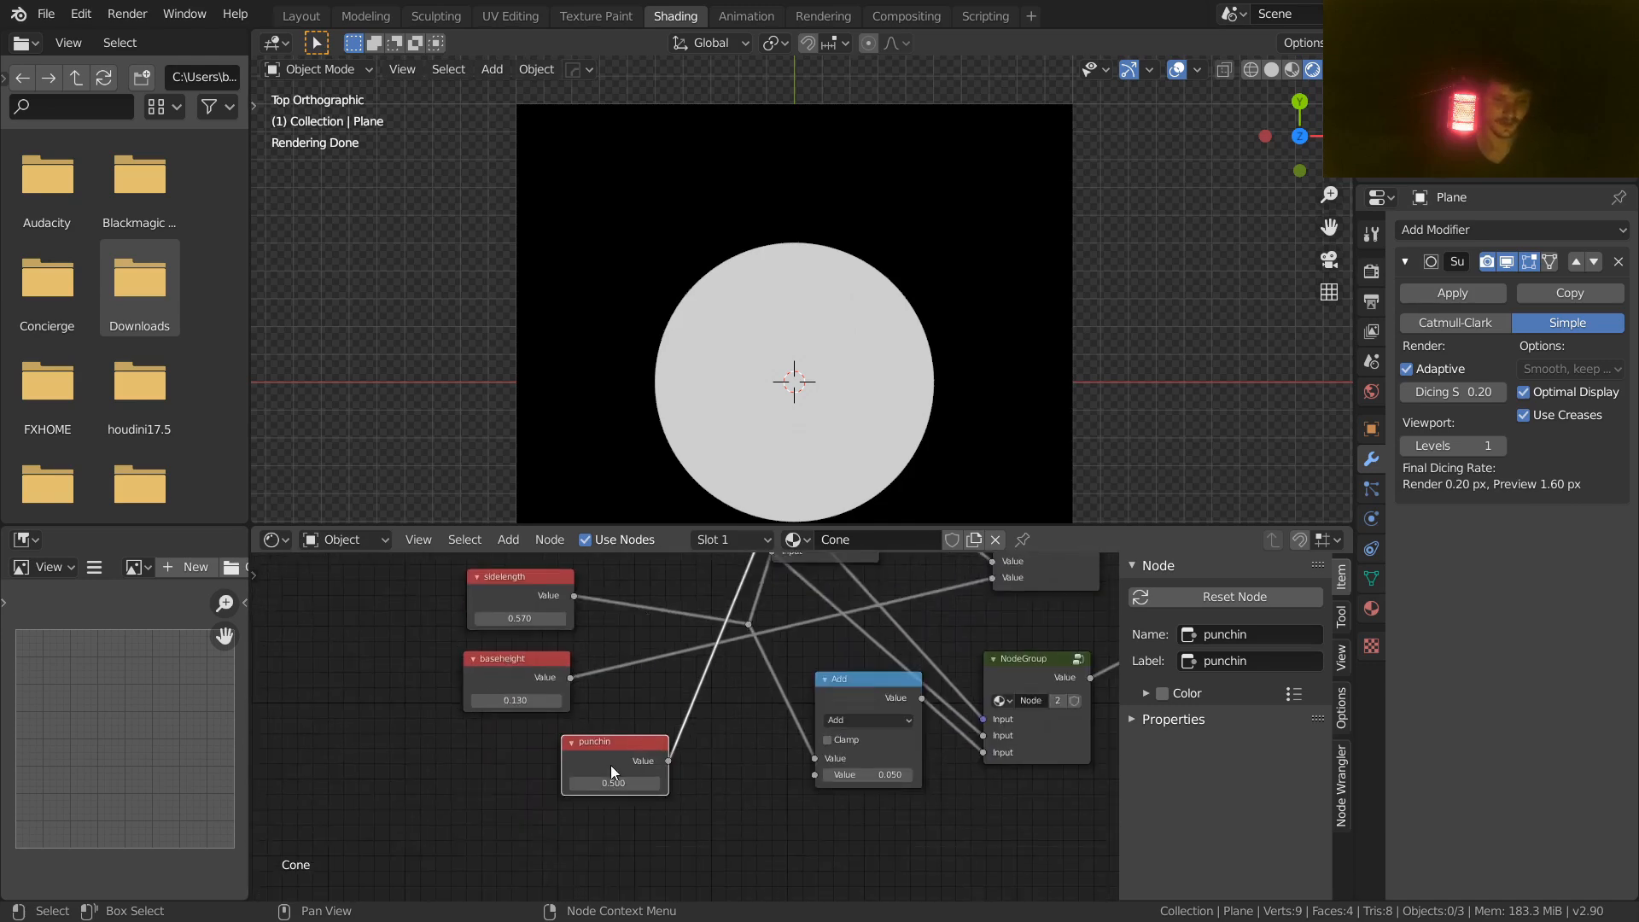
pyautogui.moveTo(624, 783); pyautogui.dragTo(656, 783)
pyautogui.hotkey('ctrl', 'z')
# Step: Move the Displacement node farther from the final Add node and reconnect it to the Material Output's Displacement input
pyautogui.scroll(-8, 705, 774)
pyautogui.moveTo(869, 589); pyautogui.dragTo(546, 897, button='middle')
pyautogui.moveTo(716, 705); pyautogui.dragTo(580, 590, button='middle')
pyautogui.moveTo(808, 768); pyautogui.dragTo(877, 757)
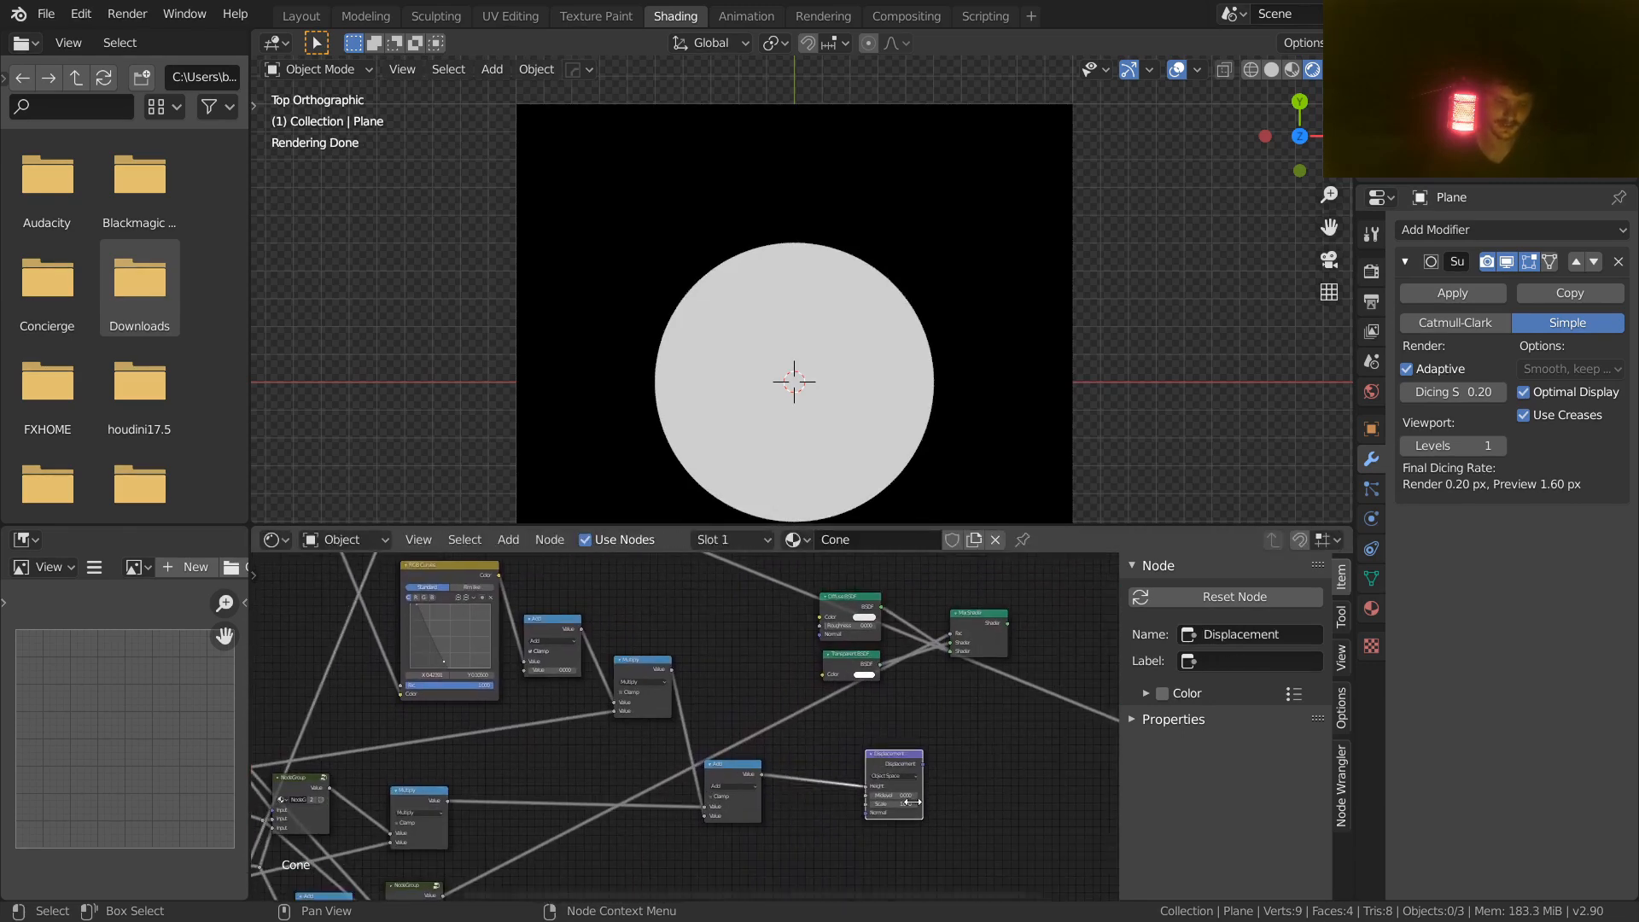
pyautogui.moveTo(929, 755); pyautogui.dragTo(656, 753, button='middle')
pyautogui.moveTo(648, 760); pyautogui.dragTo(874, 787)
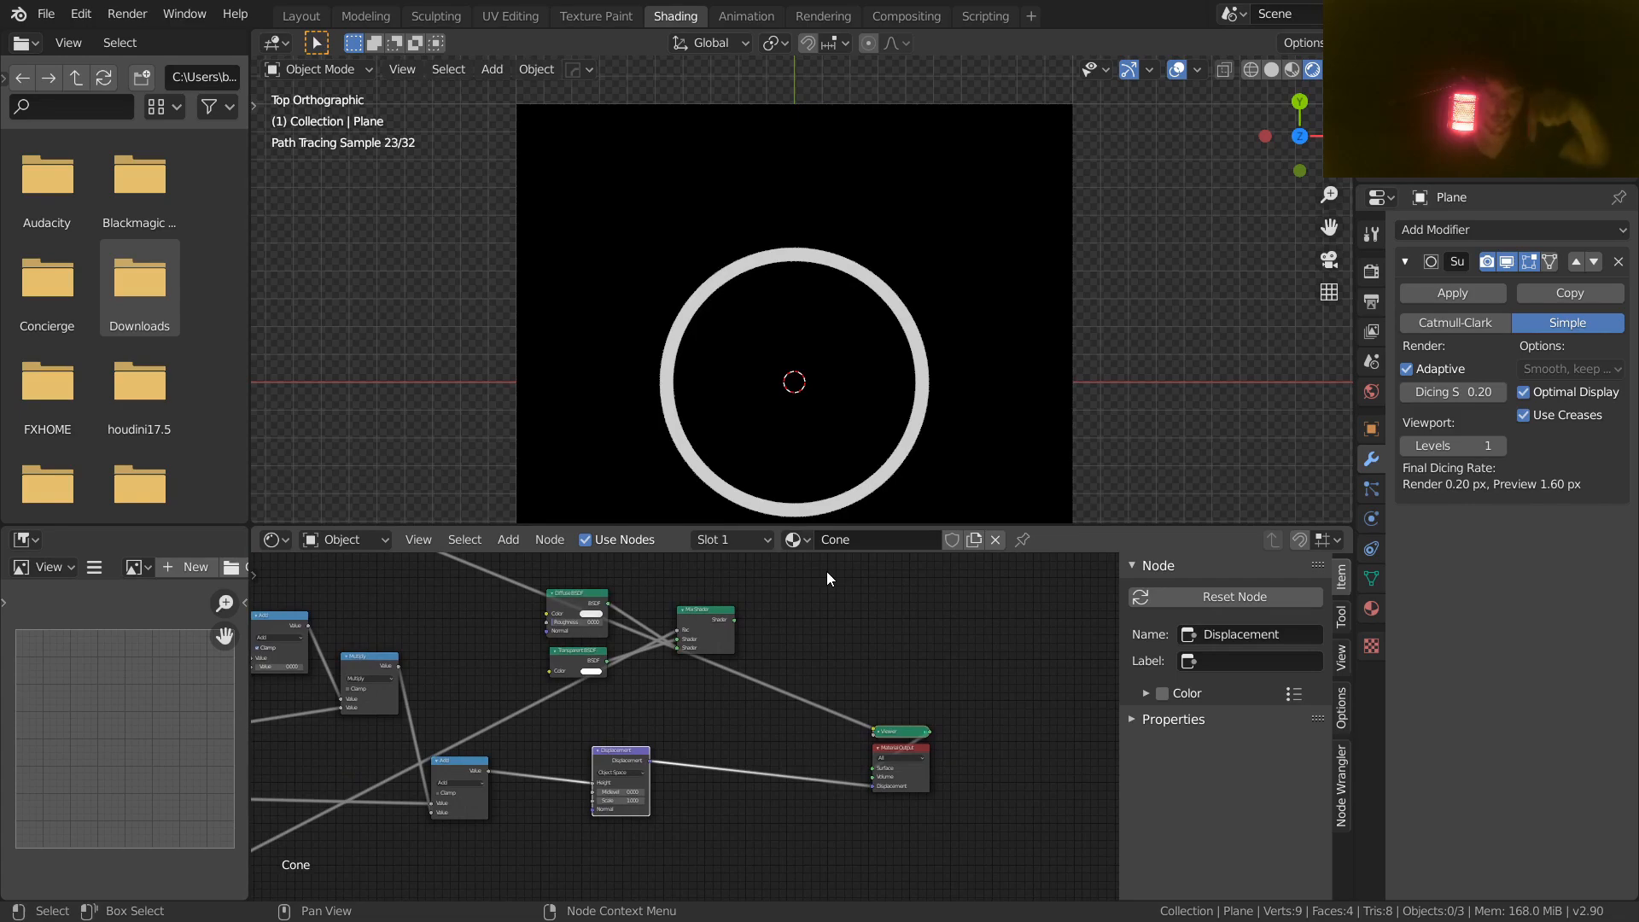
# Step: Route the Mix Shader back to the Material Output's Surface, save the file, and view the cone in perspective
pyautogui.keyDown('ctrl'); pyautogui.keyDown('shift'); pyautogui.click(708, 623); pyautogui.keyUp('shift'); pyautogui.keyUp('ctrl')
pyautogui.hotkey('ctrl', 's')
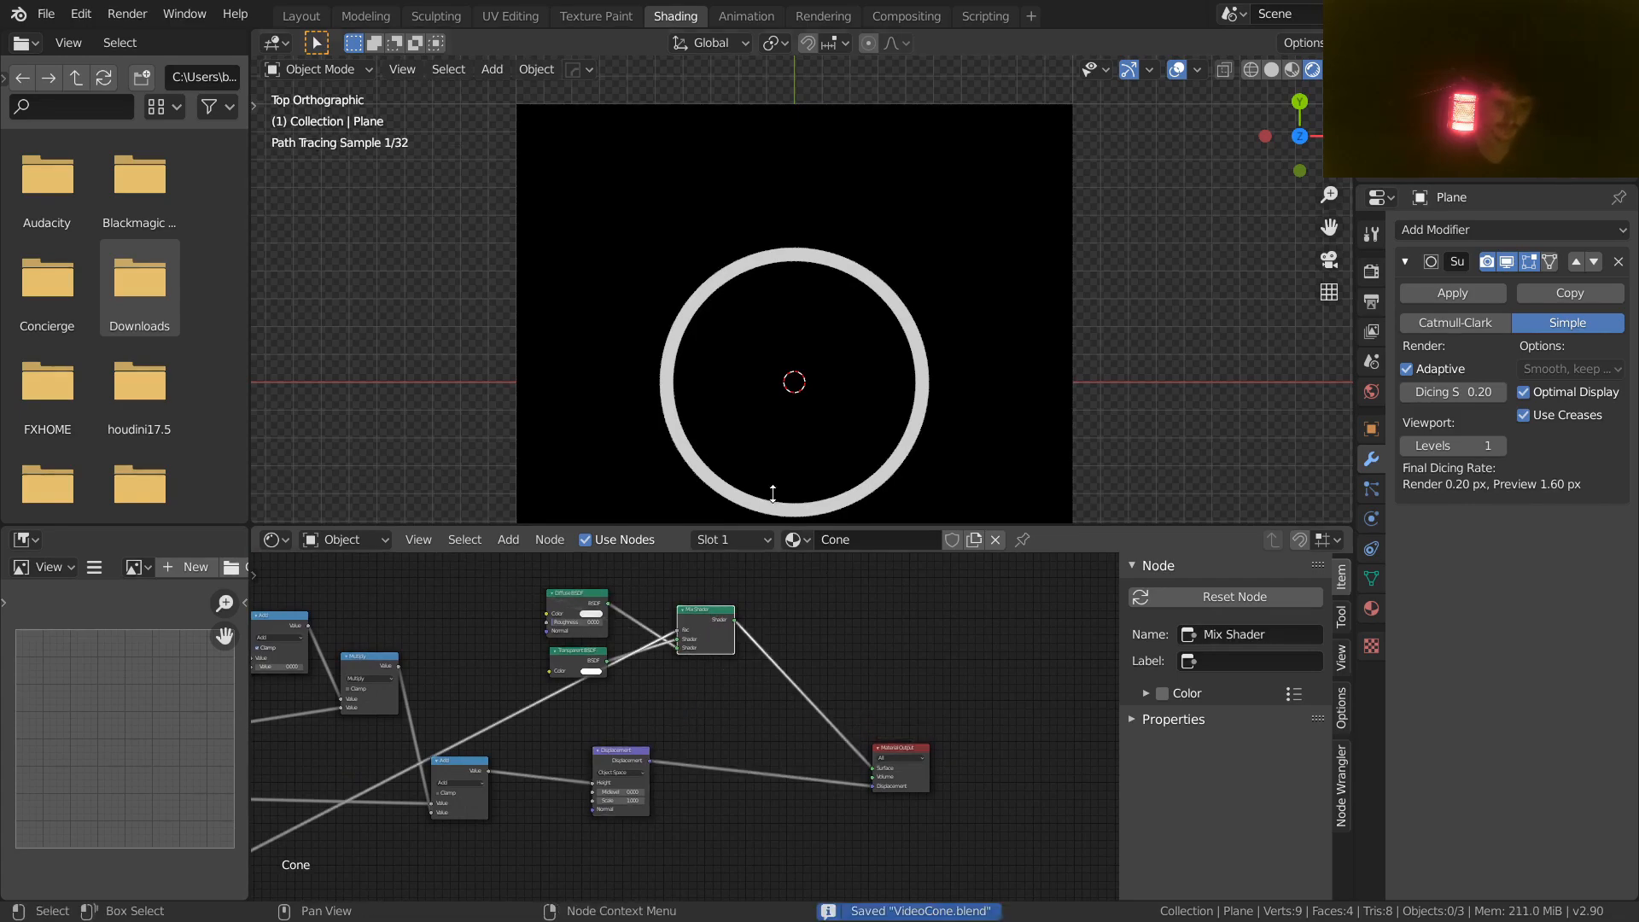
pyautogui.moveTo(810, 416); pyautogui.dragTo(811, 294, button='middle')
pyautogui.scroll(-5, 811, 292)
pyautogui.hotkey('ctrl', 's')
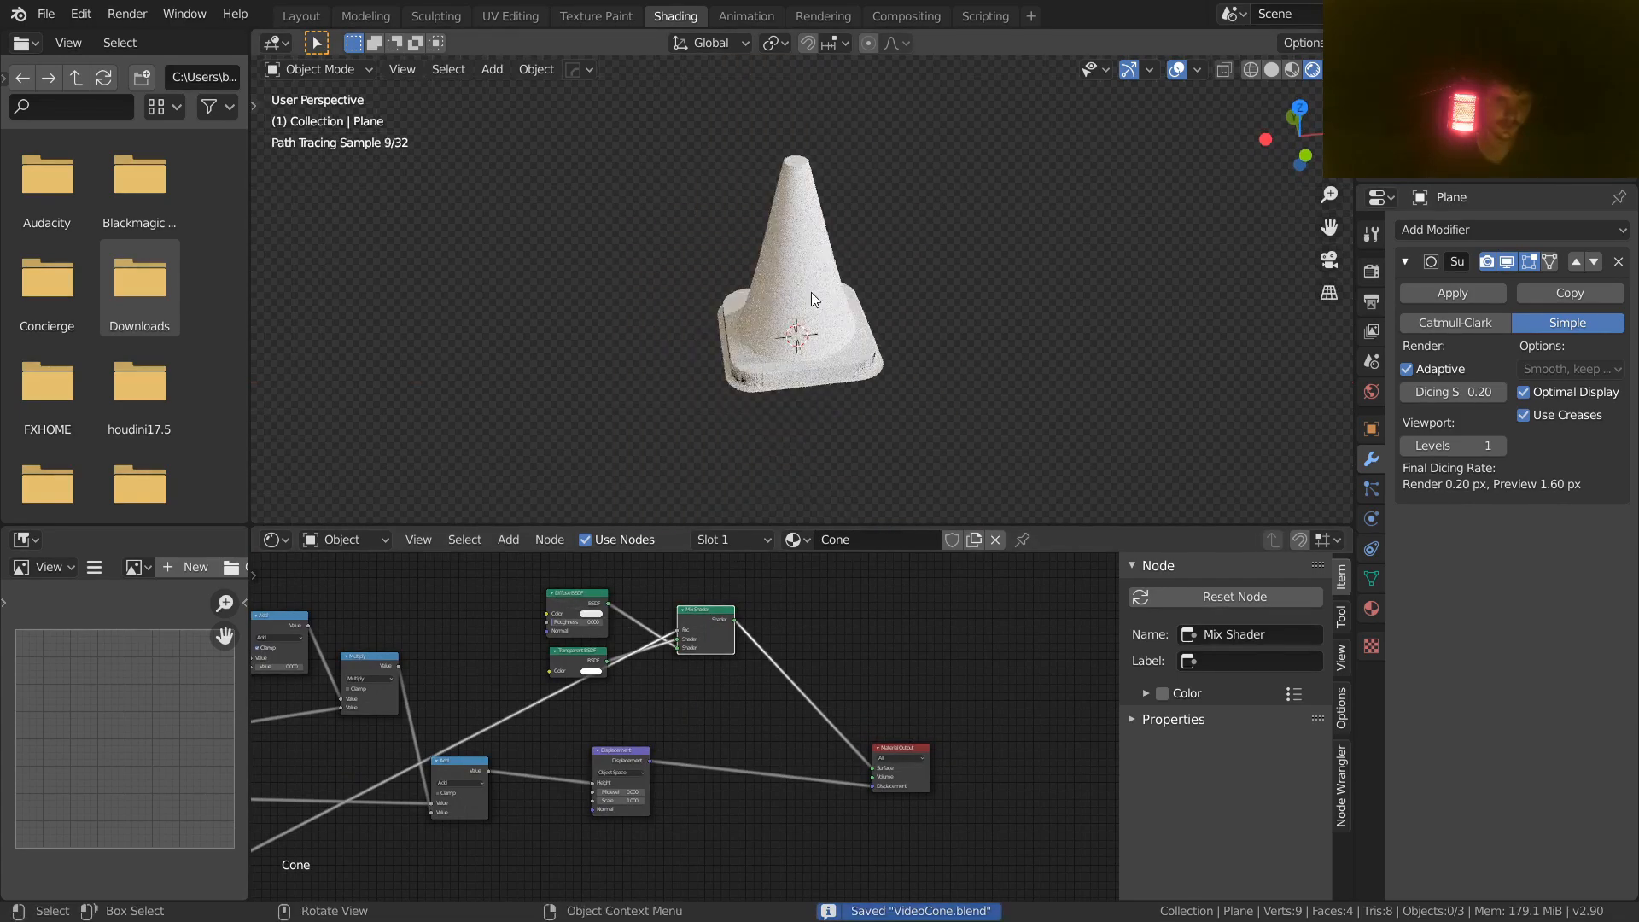
# Step: Duplicate the lower Multiply node, insert the copy between the final Add and Displacement nodes, and set its operation to Subtract
pyautogui.moveTo(543, 739); pyautogui.dragTo(778, 753, button='middle')
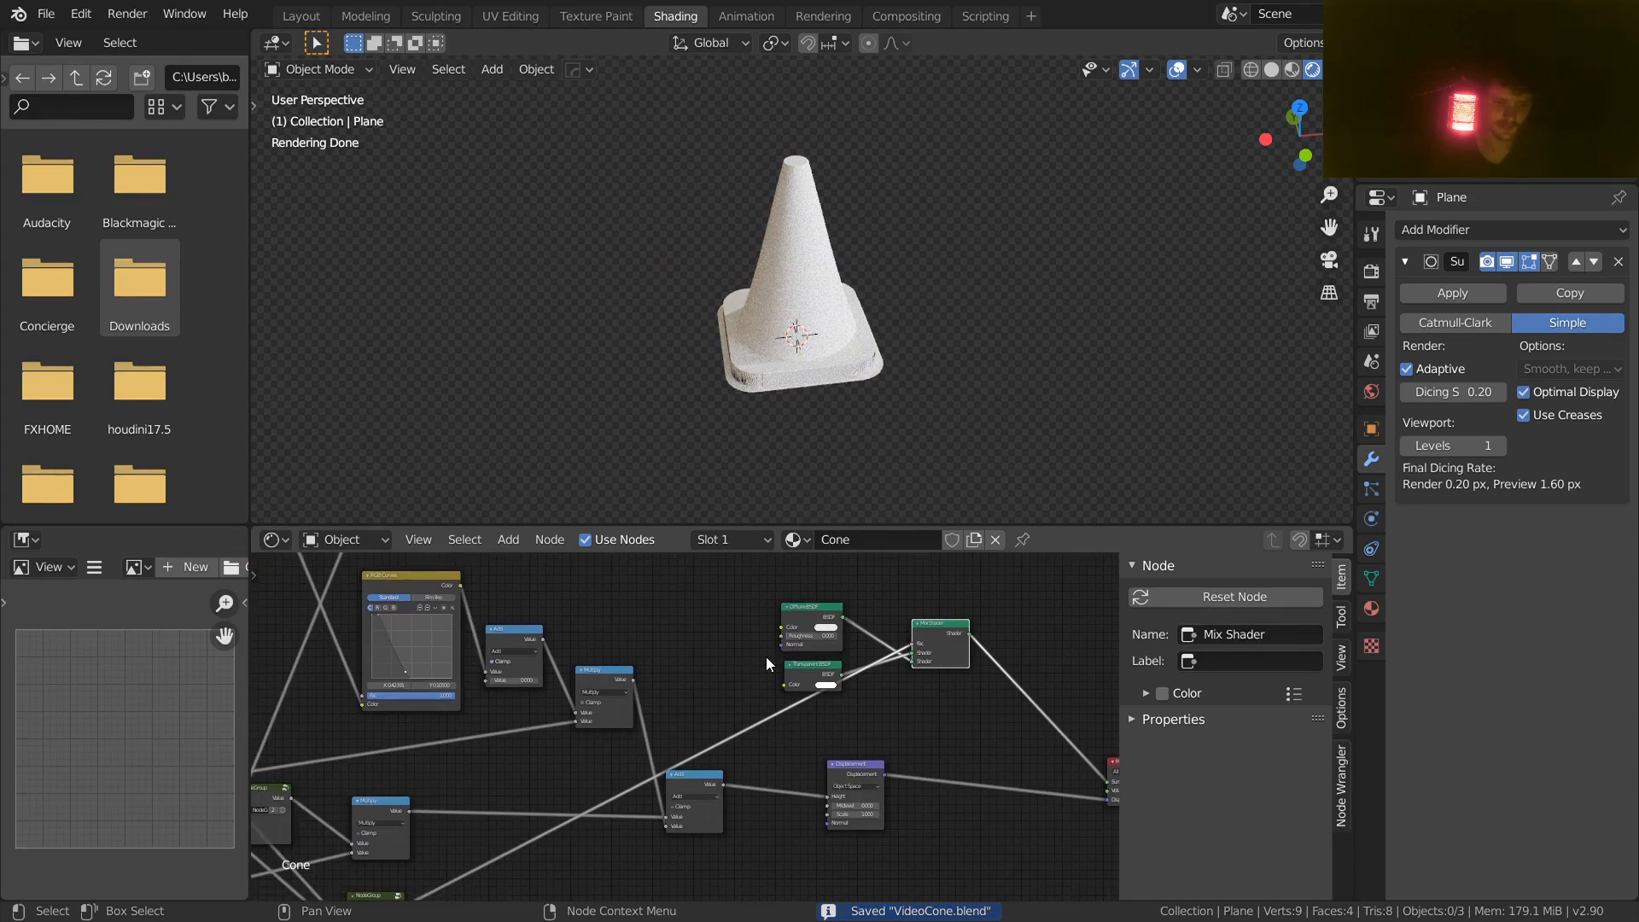
pyautogui.moveTo(555, 707); pyautogui.dragTo(734, 607, button='middle')
pyautogui.moveTo(560, 700); pyautogui.dragTo(579, 692)
pyautogui.moveTo(729, 659); pyautogui.dragTo(613, 757, button='middle')
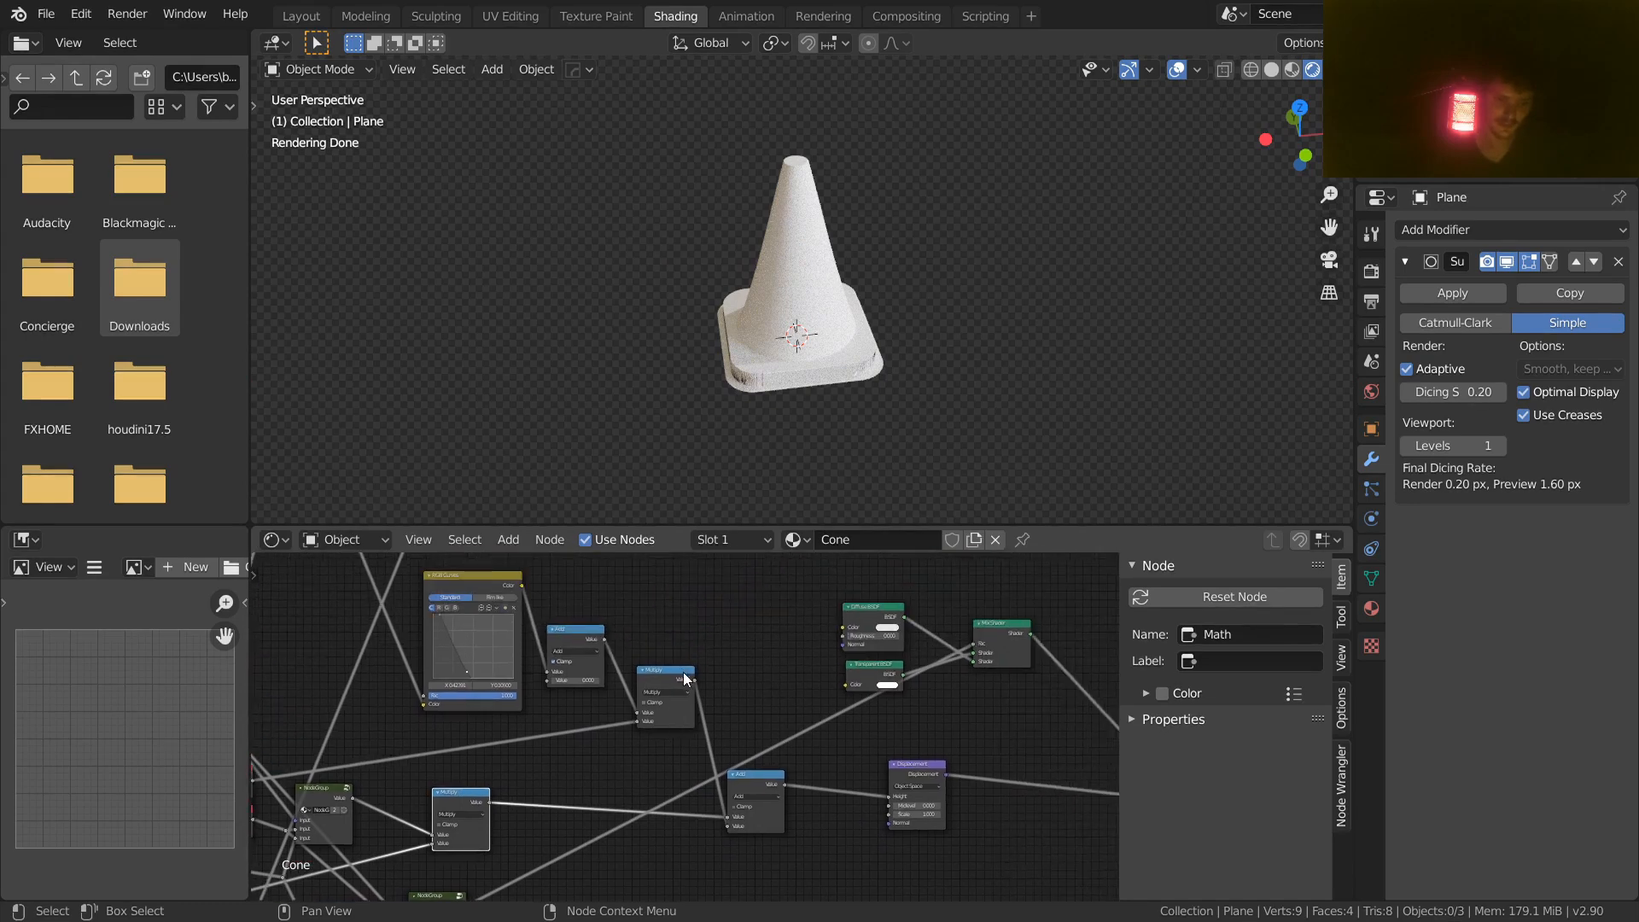
pyautogui.click(654, 674)
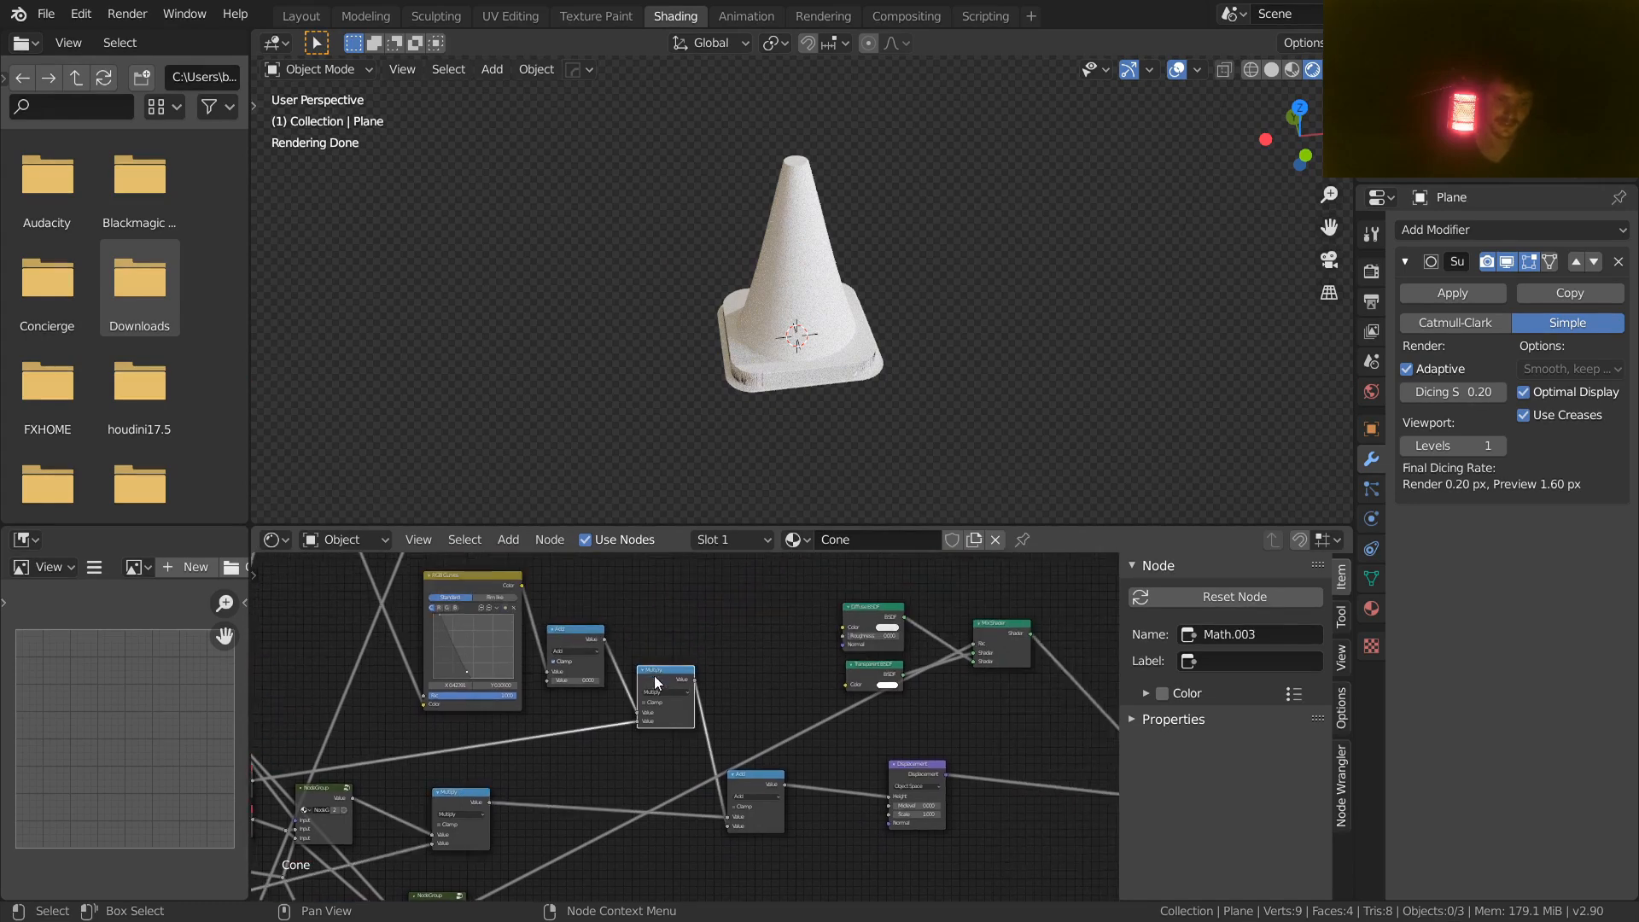
pyautogui.click(486, 791)
pyautogui.scroll(5, 620, 765)
pyautogui.moveTo(783, 809); pyautogui.dragTo(669, 796, button='middle')
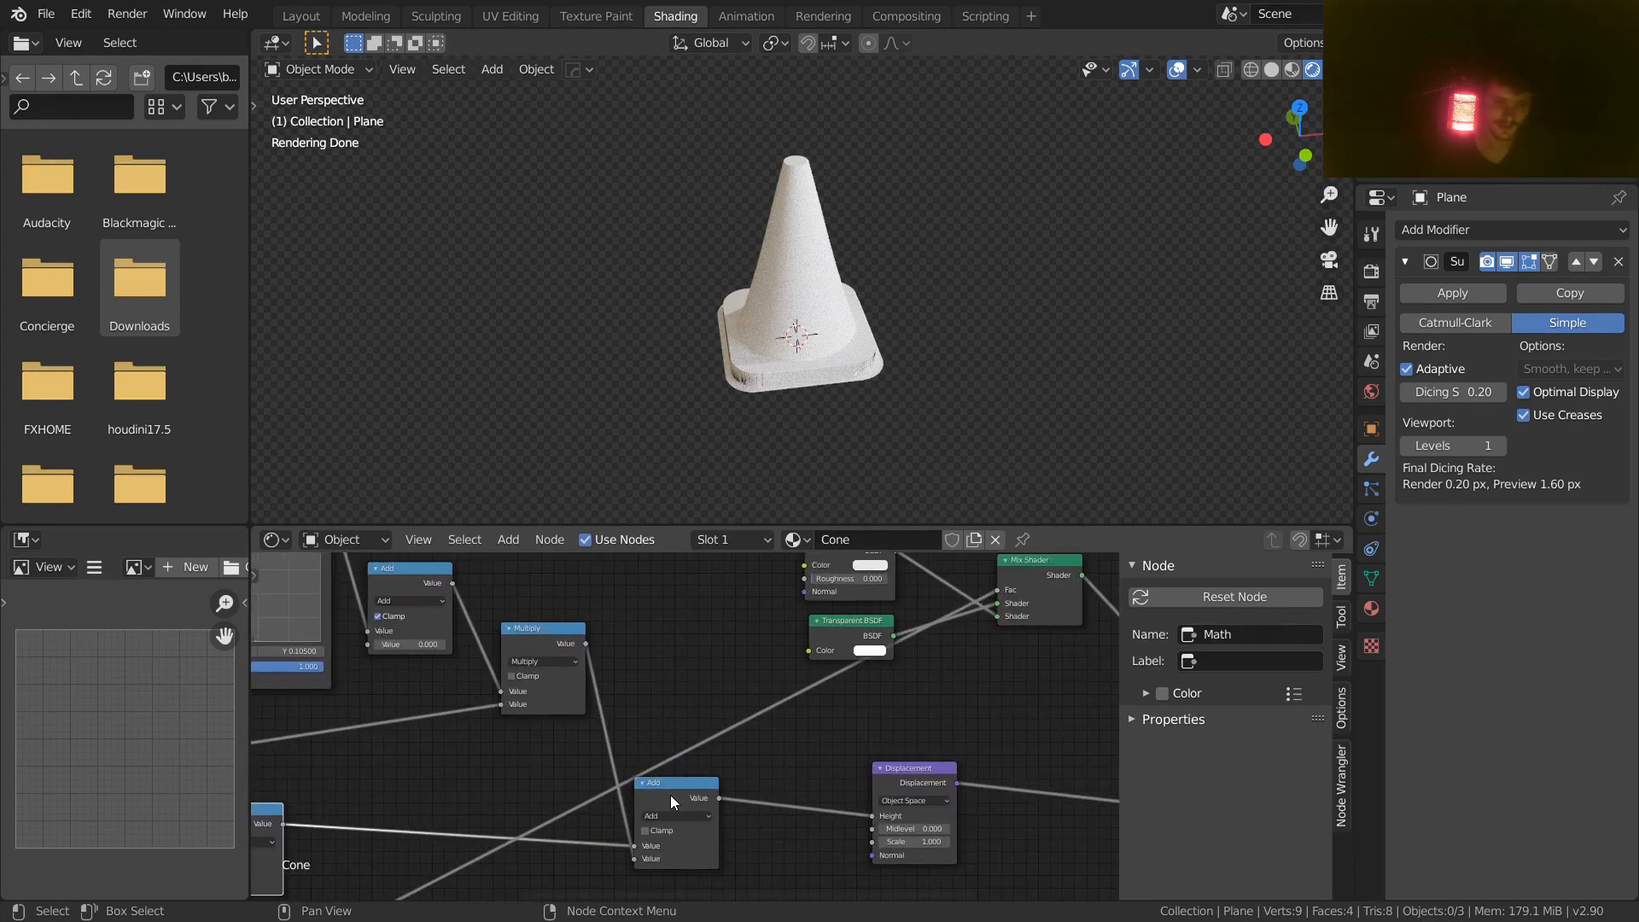
pyautogui.hotkey('shift', 'd')
pyautogui.click(809, 791)
pyautogui.click(807, 805)
pyautogui.click(803, 803)
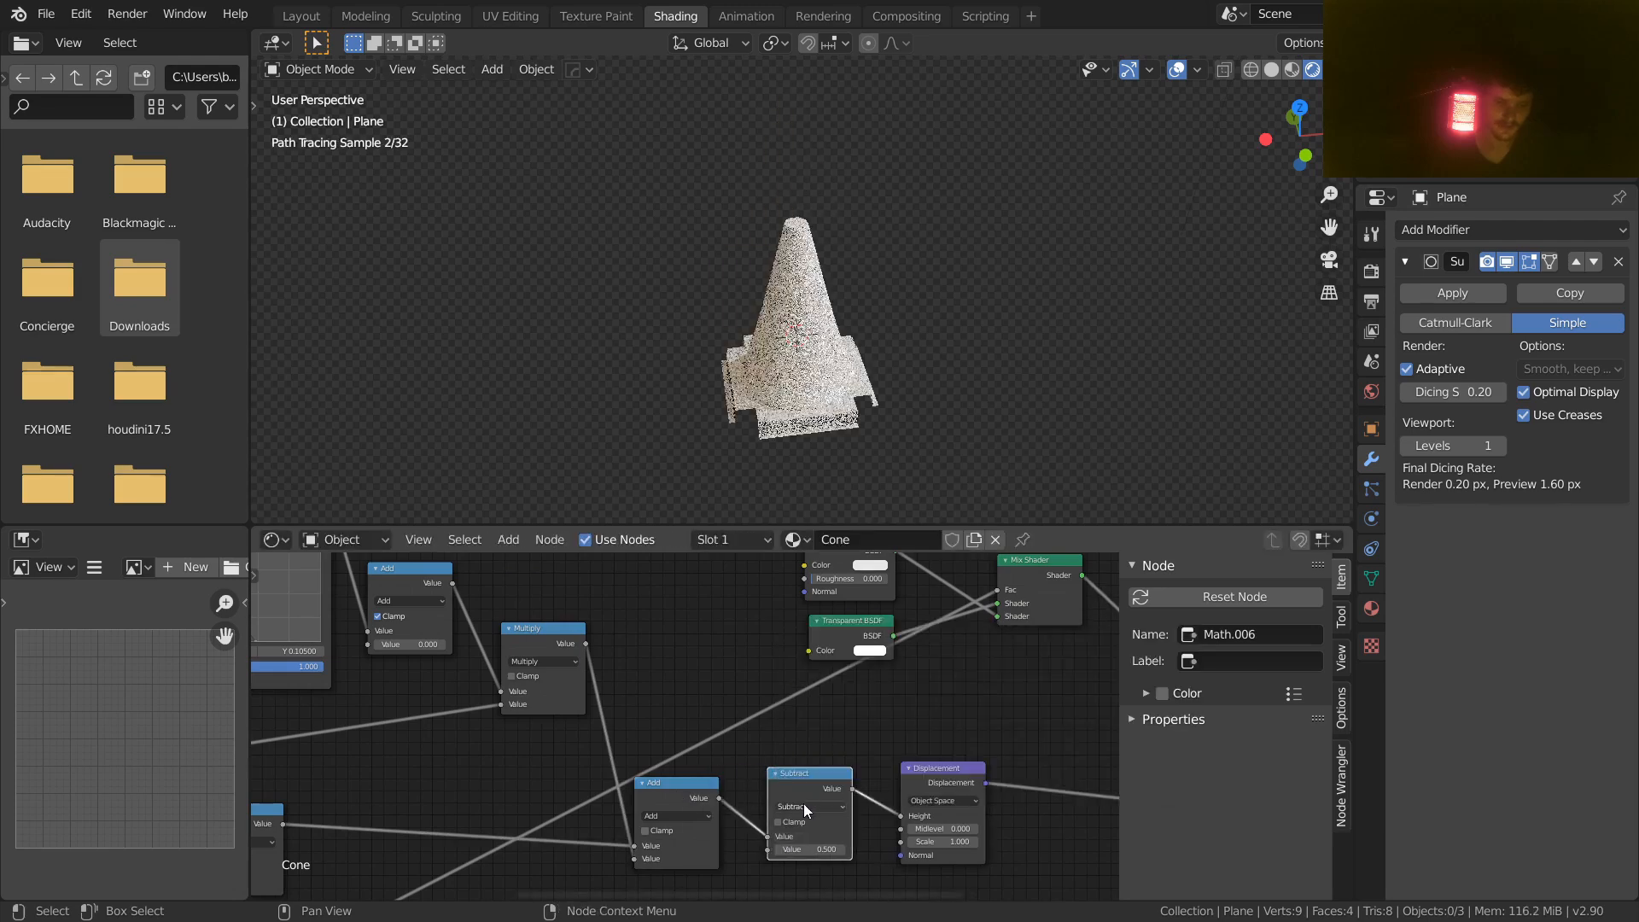
# Step: Preview the Less Than node's output and link it to the Subtract node's second Value input
pyautogui.scroll(-5, 803, 803)
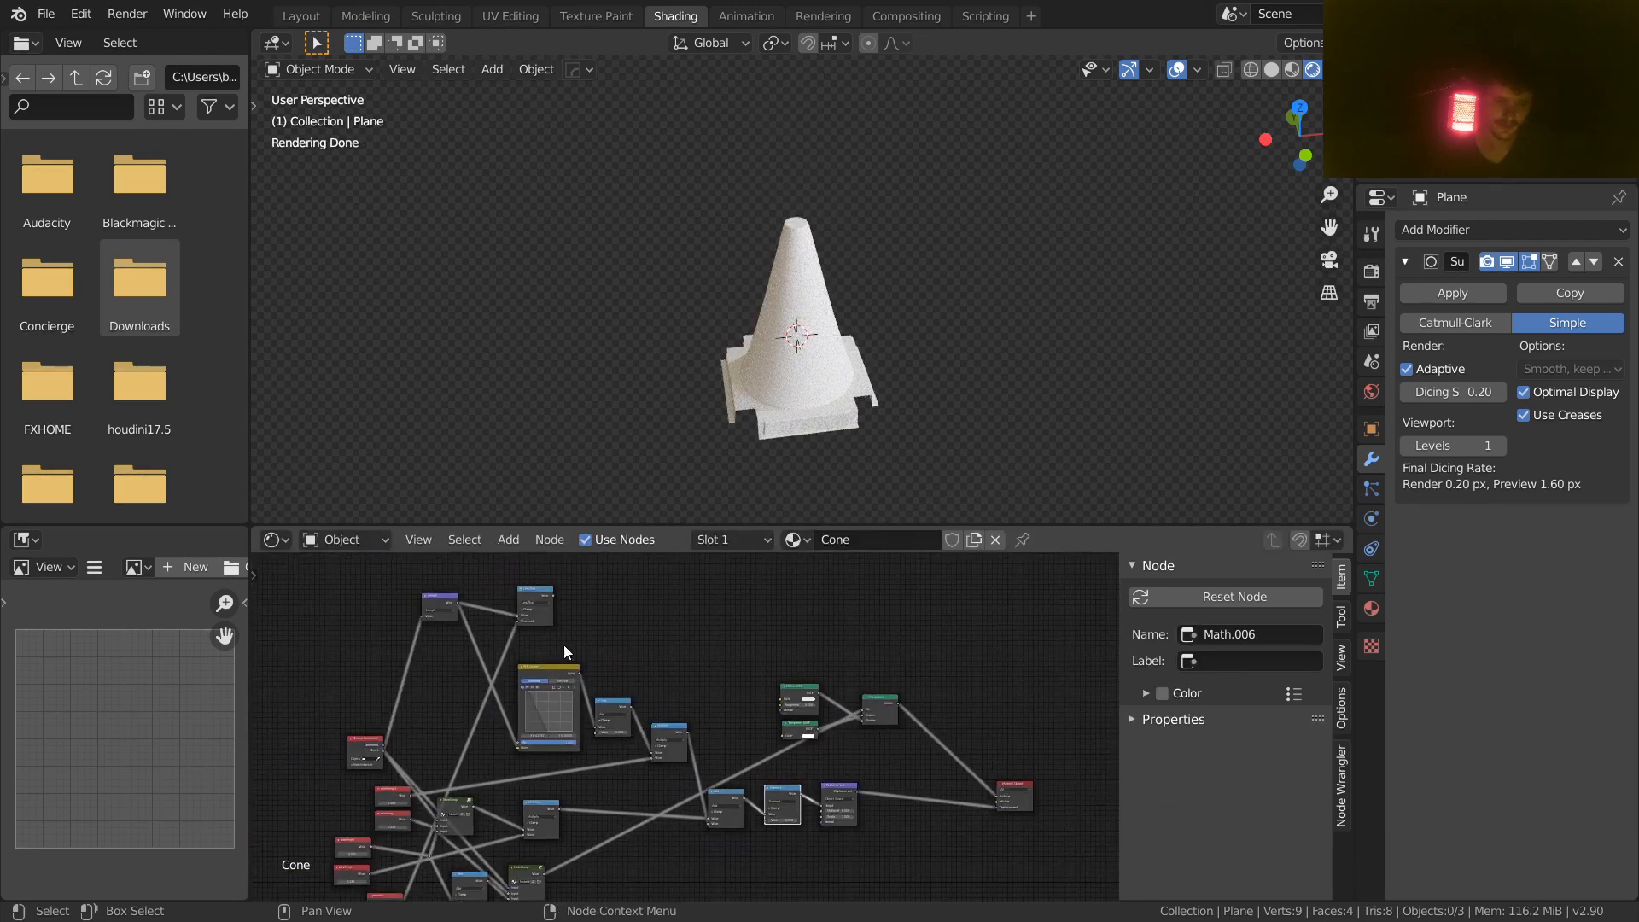
pyautogui.keyDown('ctrl'); pyautogui.keyDown('shift'); pyautogui.click(543, 601); pyautogui.keyUp('shift'); pyautogui.keyUp('ctrl')
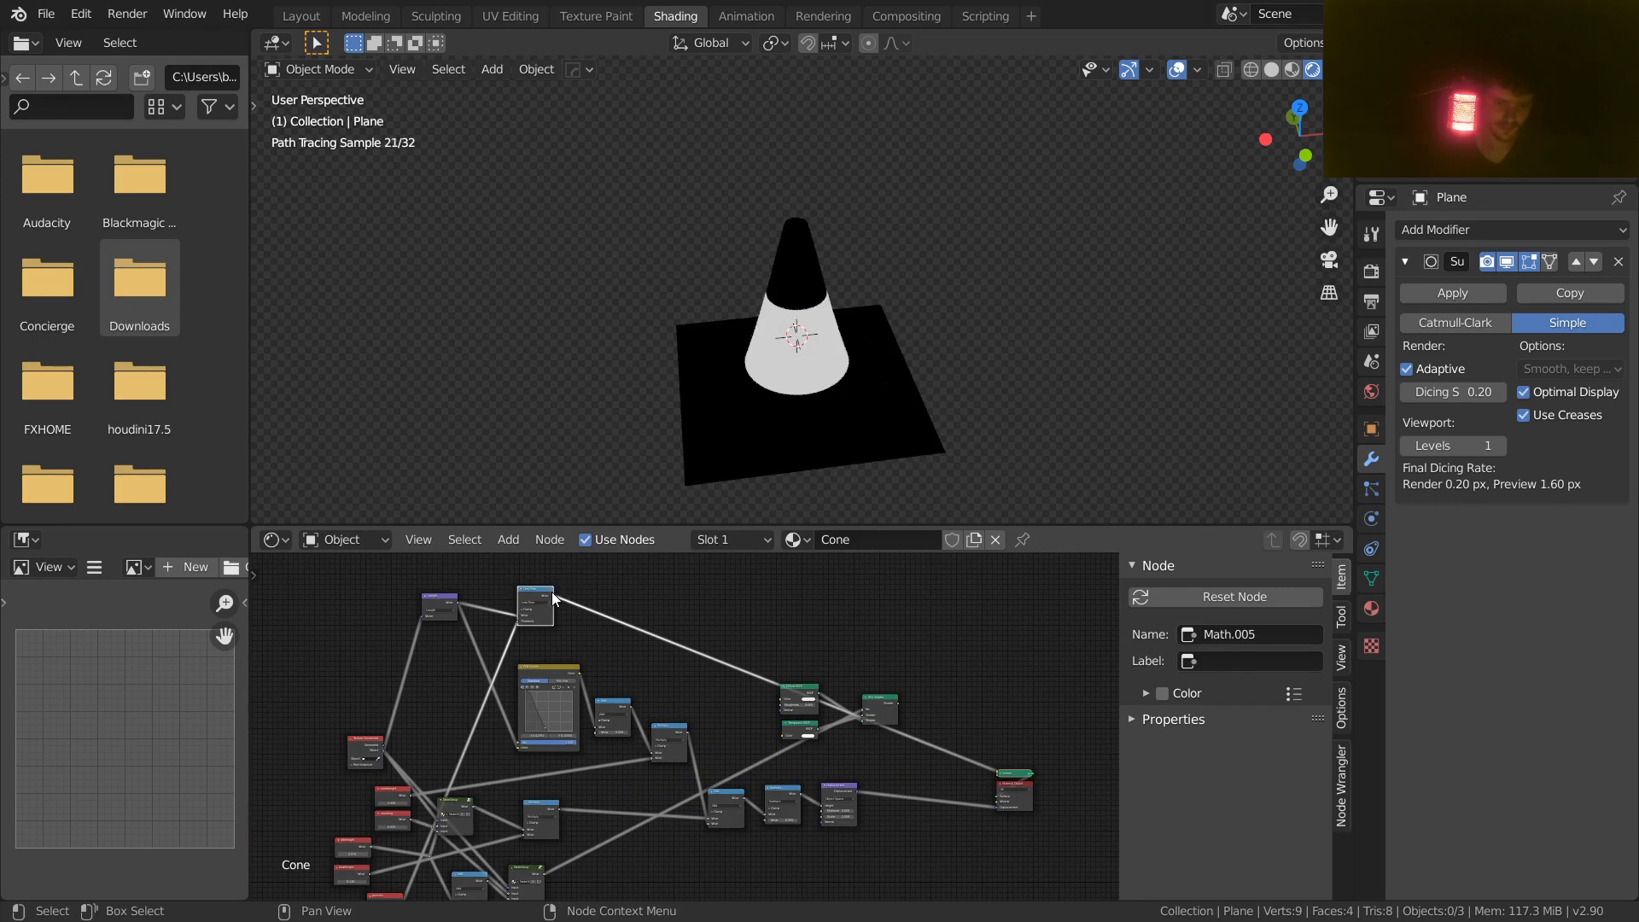
pyautogui.moveTo(551, 592); pyautogui.dragTo(766, 822)
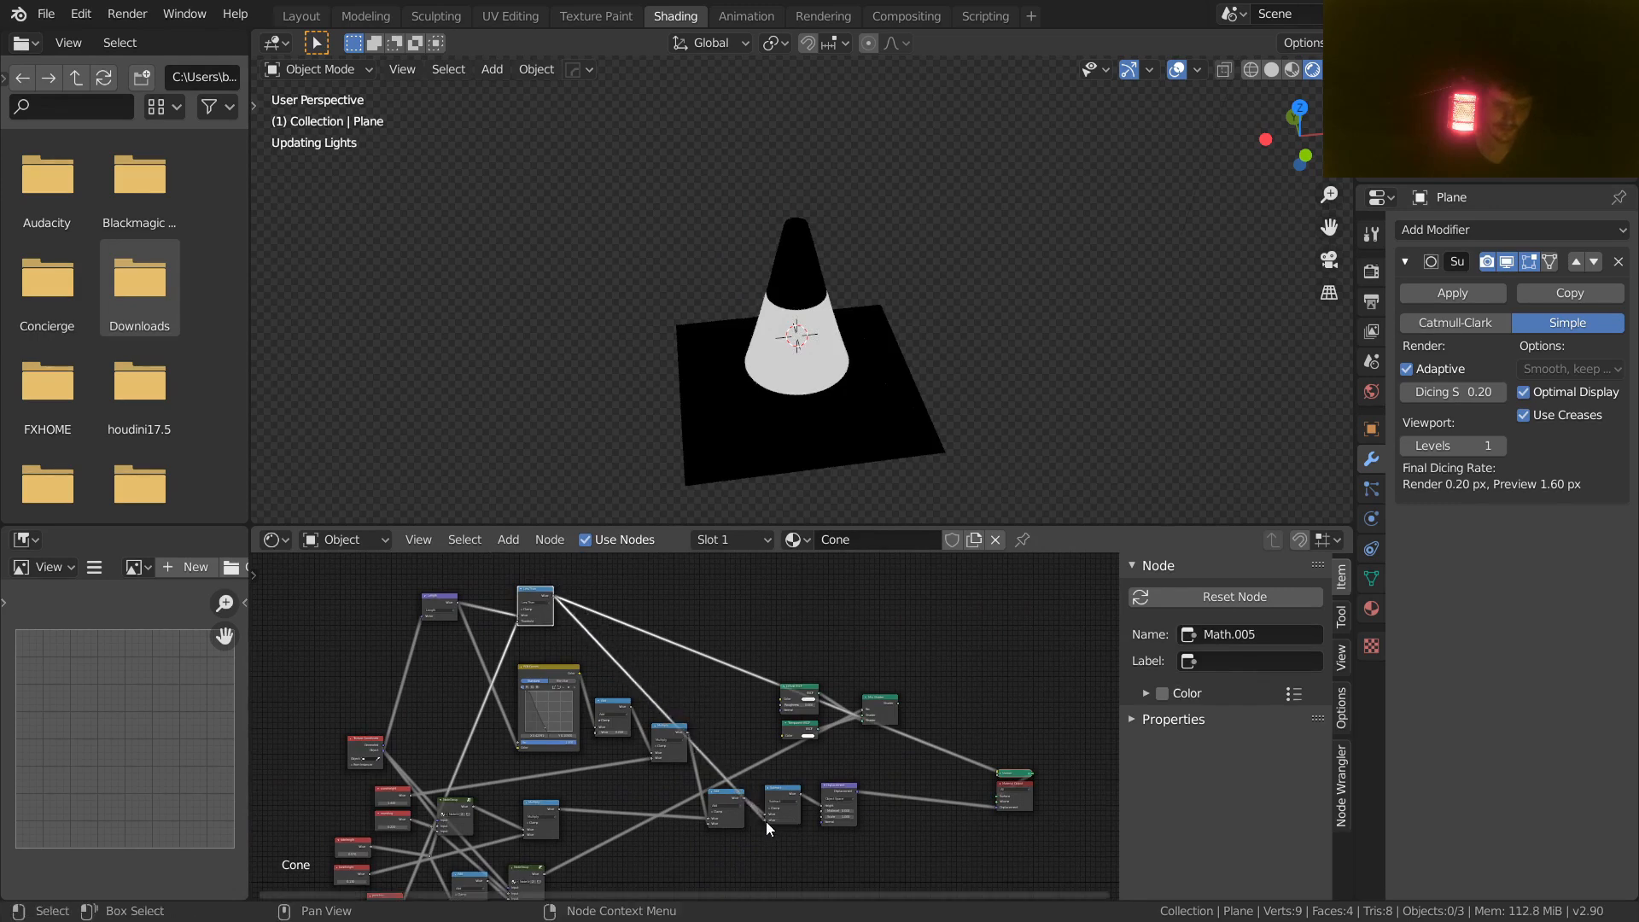
# Step: Restore the Mix Shader as the material's surface, save the file, and inspect the cone from above
pyautogui.keyDown('ctrl'); pyautogui.keyDown('shift'); pyautogui.click(888, 706); pyautogui.keyUp('shift'); pyautogui.keyUp('ctrl')
pyautogui.hotkey('ctrl', 's')
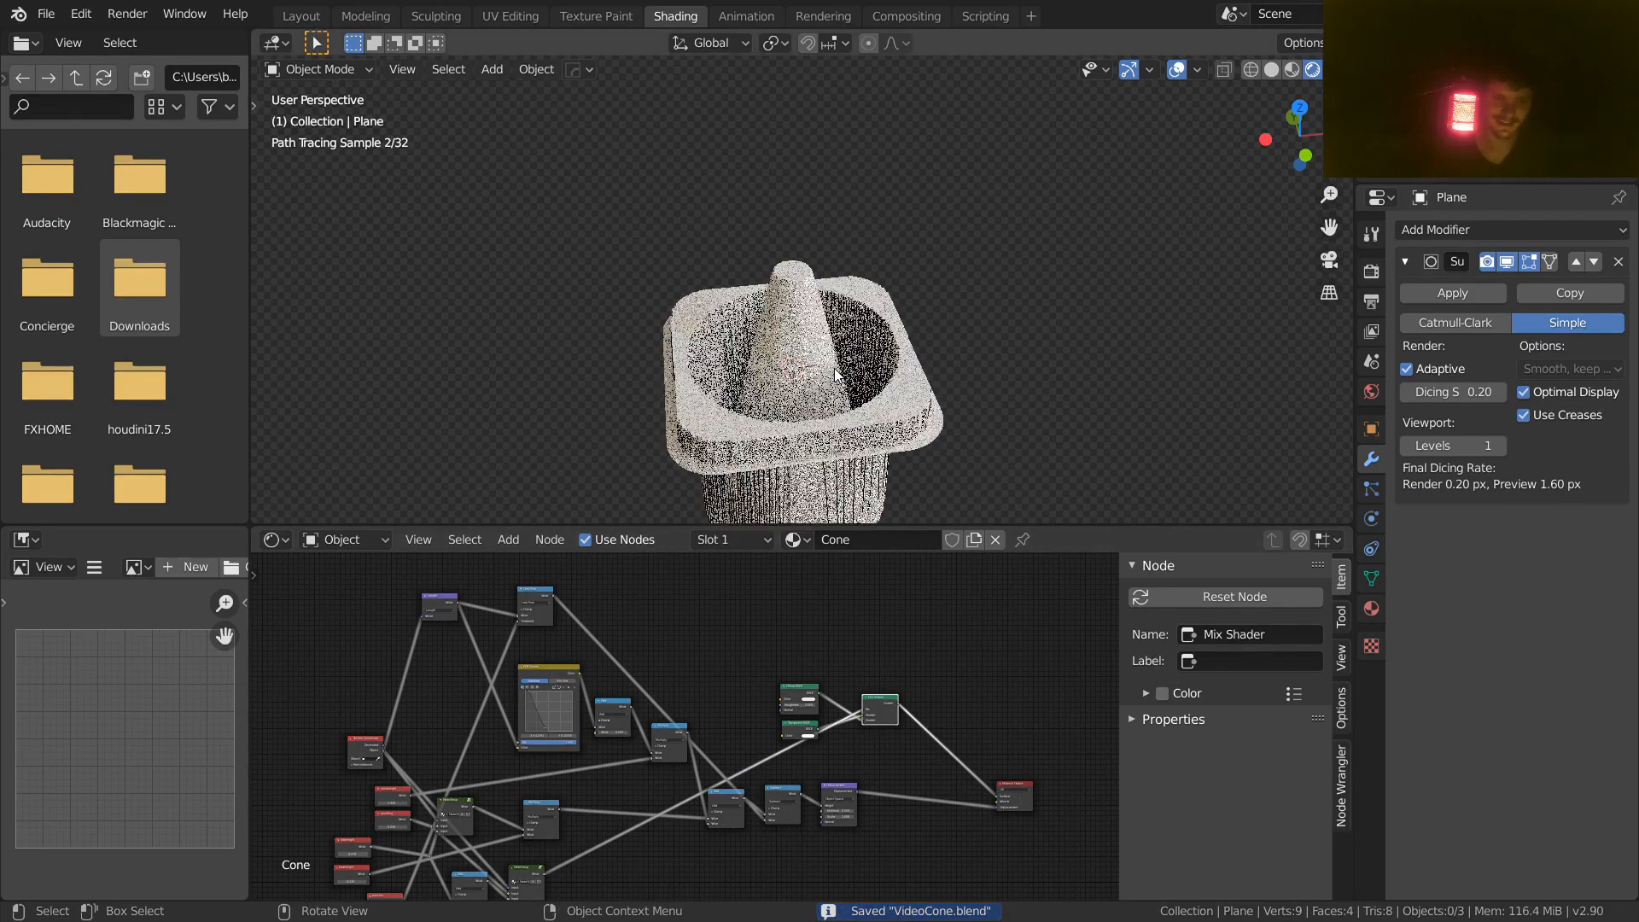
pyautogui.moveTo(834, 368); pyautogui.dragTo(972, 384, button='middle')
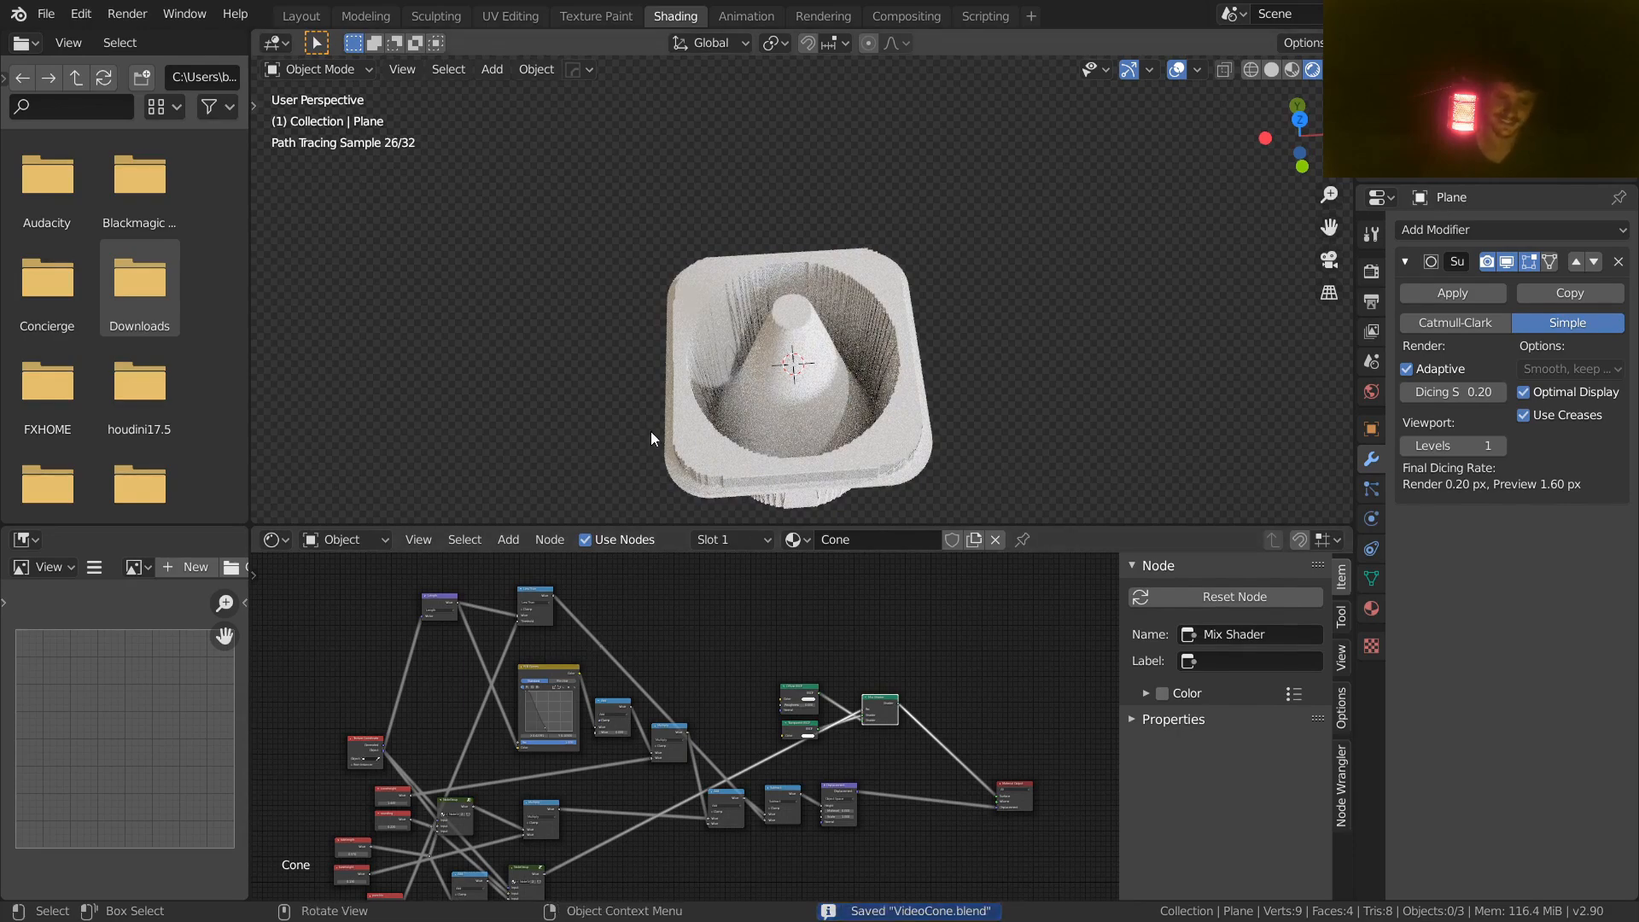
# Step: Set the punchin value to 0.1
pyautogui.moveTo(478, 707); pyautogui.dragTo(753, 491, button='middle')
pyautogui.scroll(10, 688, 732)
pyautogui.scroll(3, 688, 733)
pyautogui.moveTo(658, 687); pyautogui.dragTo(667, 750, button='middle')
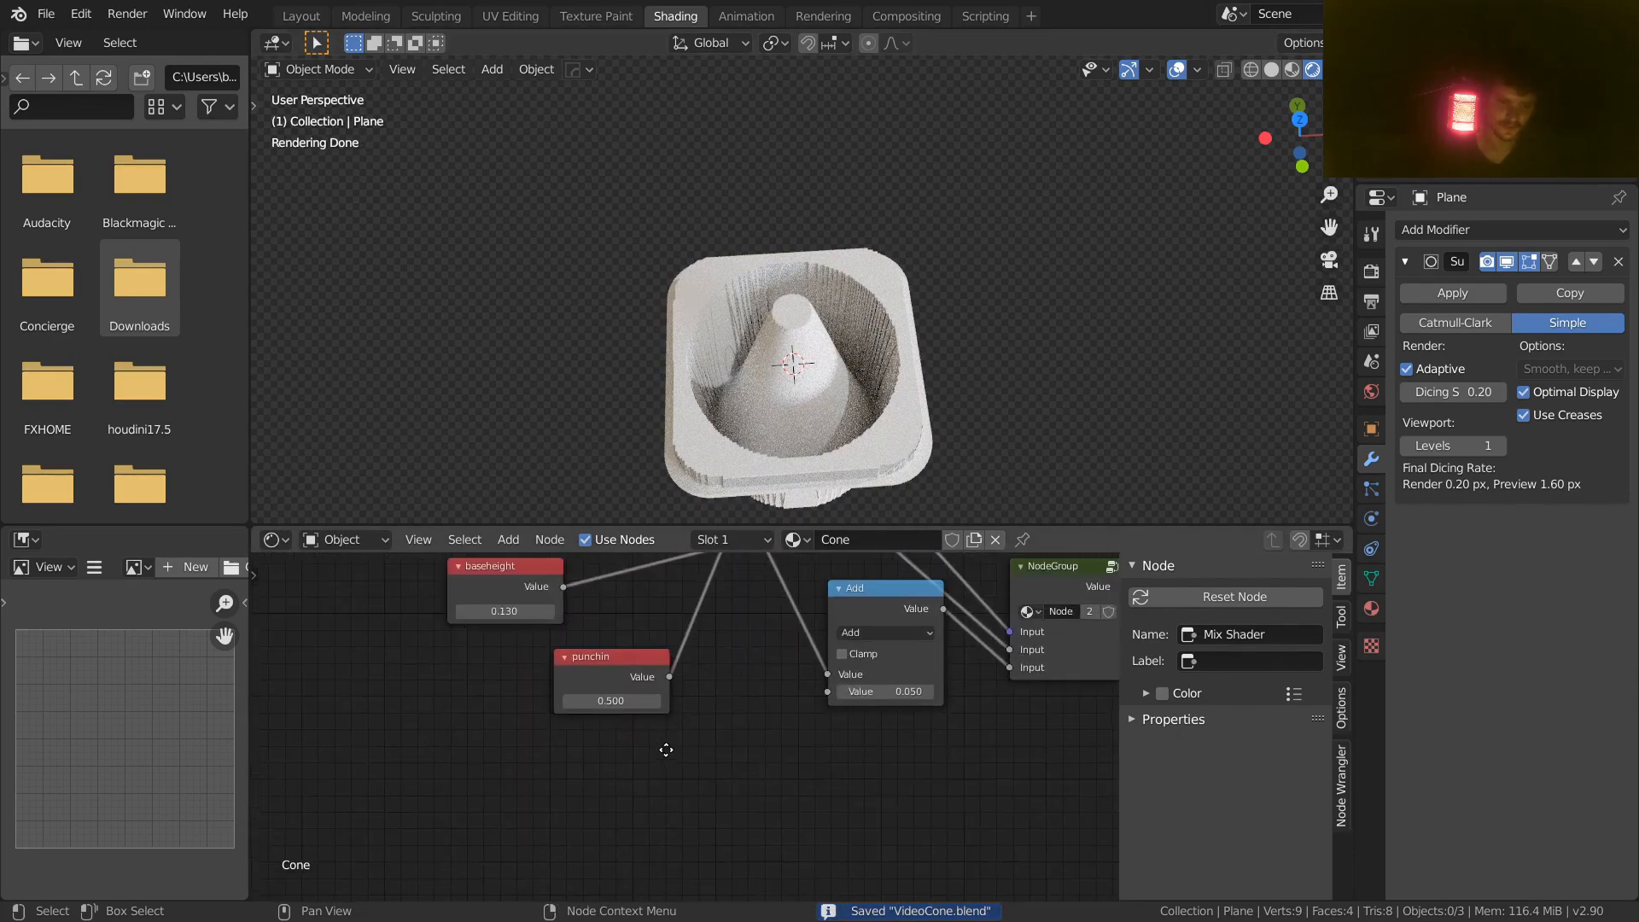
pyautogui.press('BackSpace')
pyautogui.write('1')
pyautogui.press('Return')
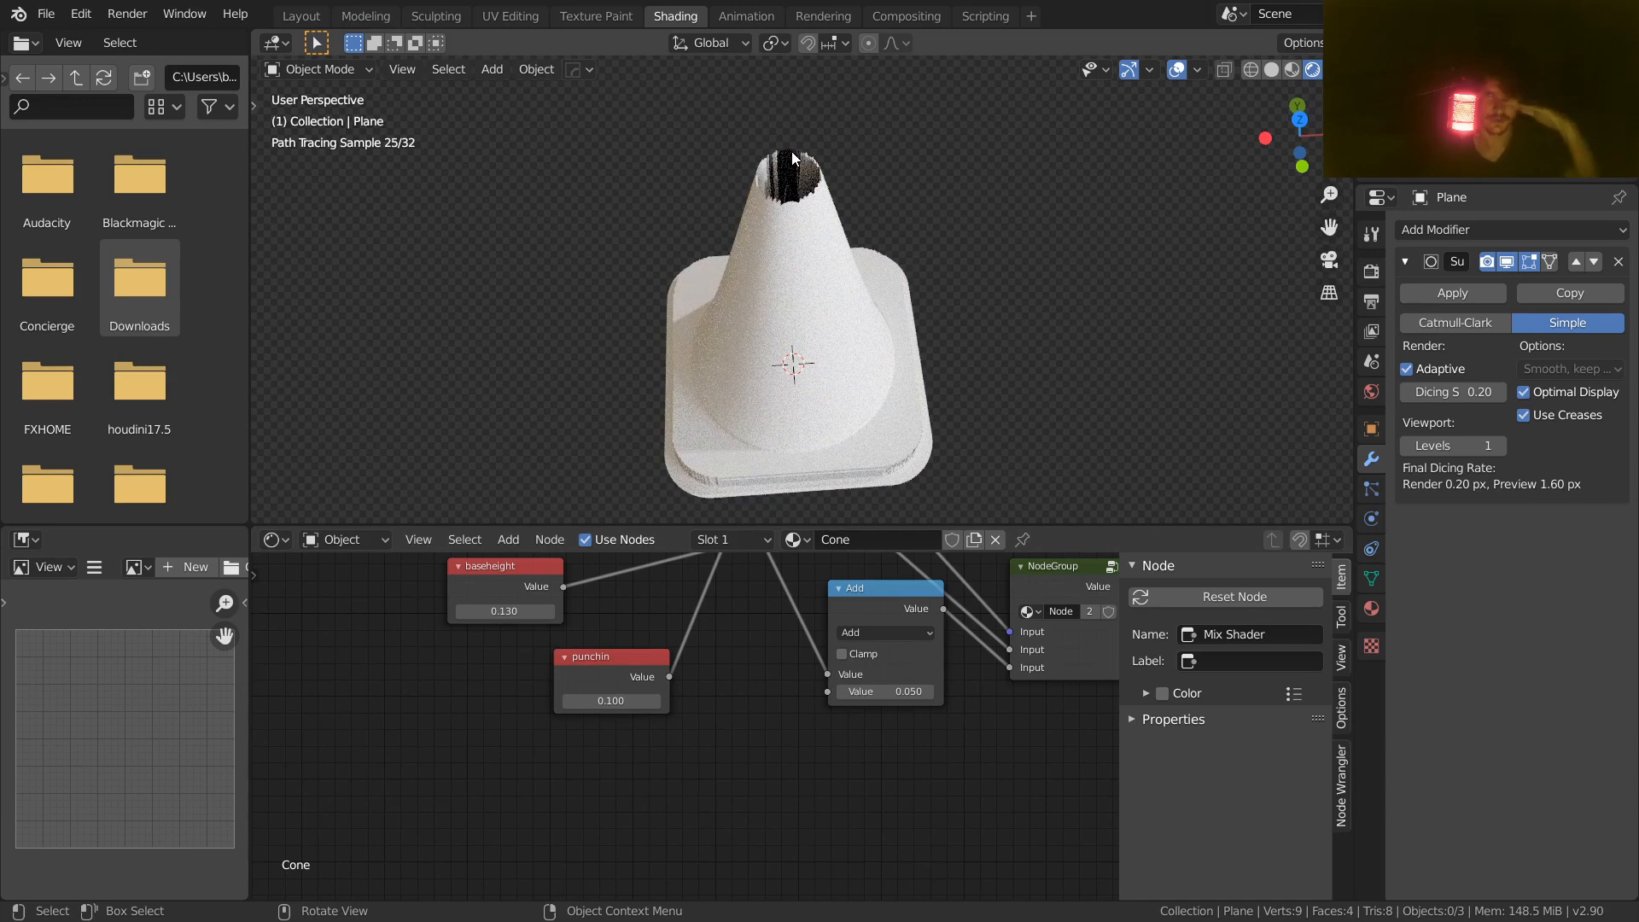
# Step: Reduce the punchin value to 0.05 and inspect the hole in the cone's top up close
pyautogui.moveTo(615, 702)
pyautogui.mouseDown()
pyautogui.moveTo(586, 702)
pyautogui.moveTo(632, 701)
pyautogui.mouseUp()
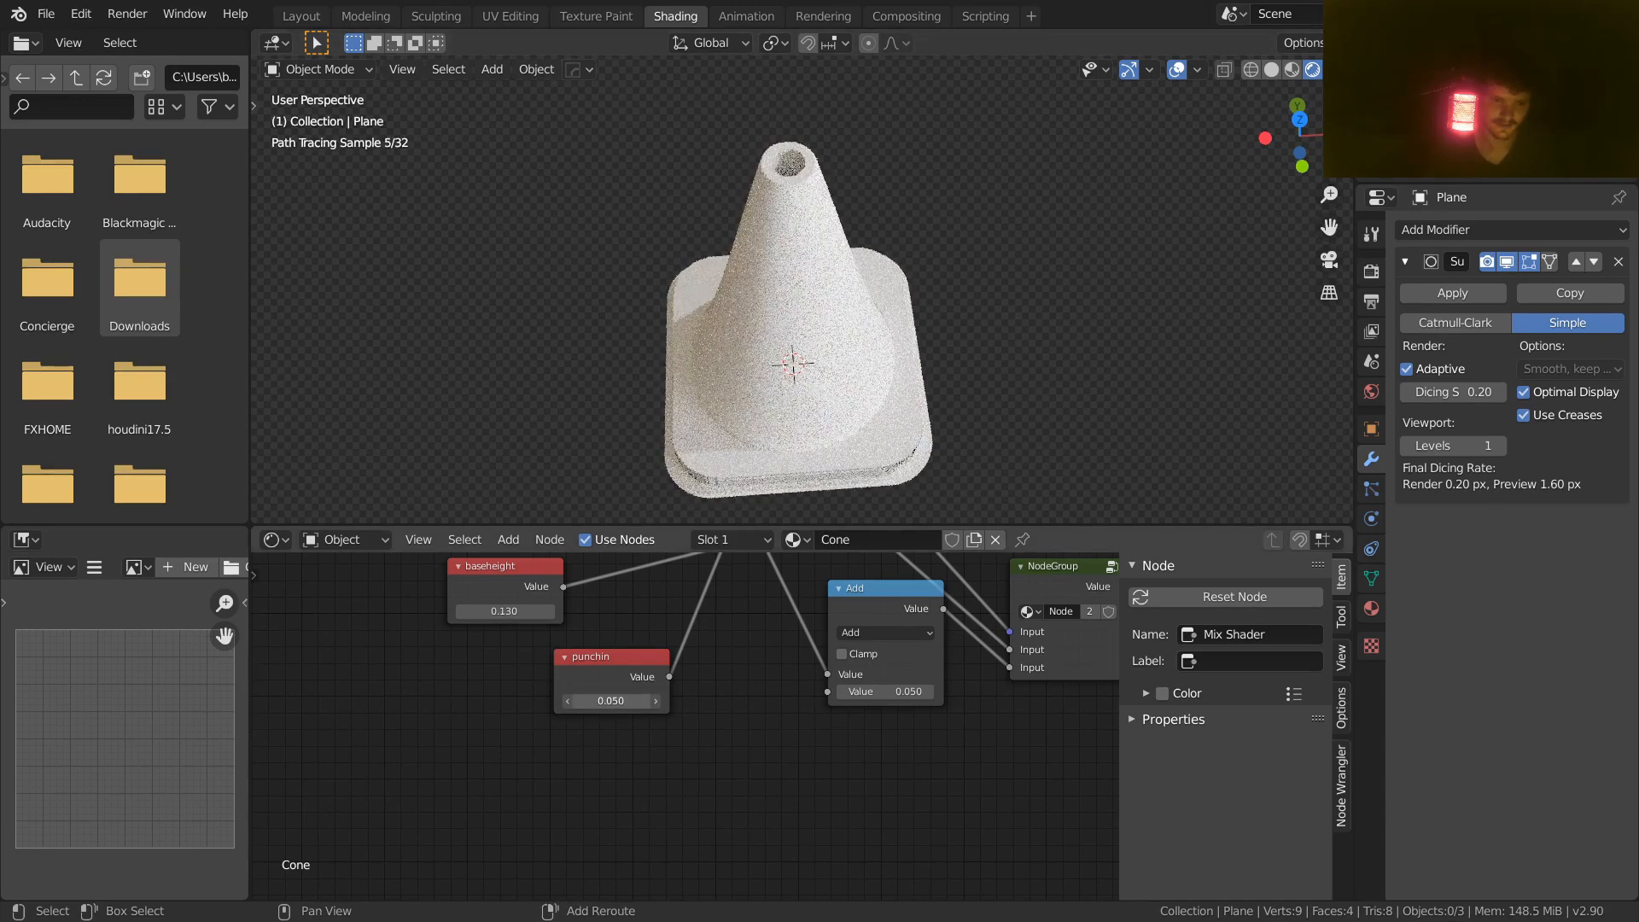
pyautogui.scroll(6, 816, 127)
pyautogui.keyDown('shift'); pyautogui.moveTo(816, 126); pyautogui.dragTo(776, 299, button='middle'); pyautogui.keyUp('shift')
pyautogui.scroll(-3, 782, 336)
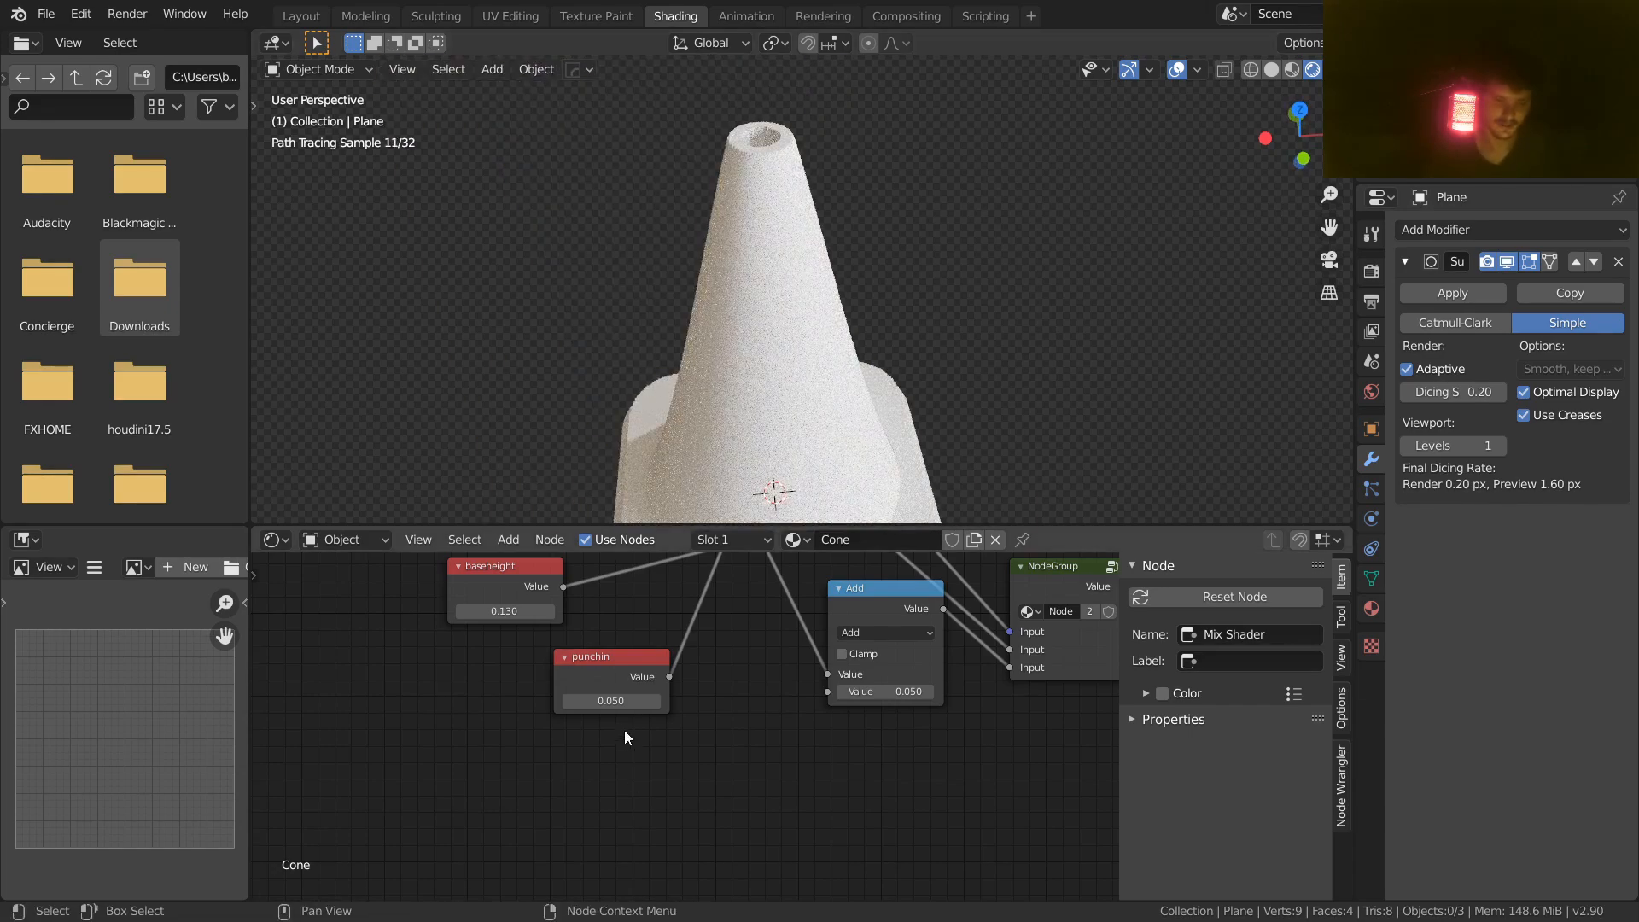
# Step: Set the punchin value to 0.06 and save the file
pyautogui.click(614, 709)
pyautogui.write('.06')
pyautogui.press('Return')
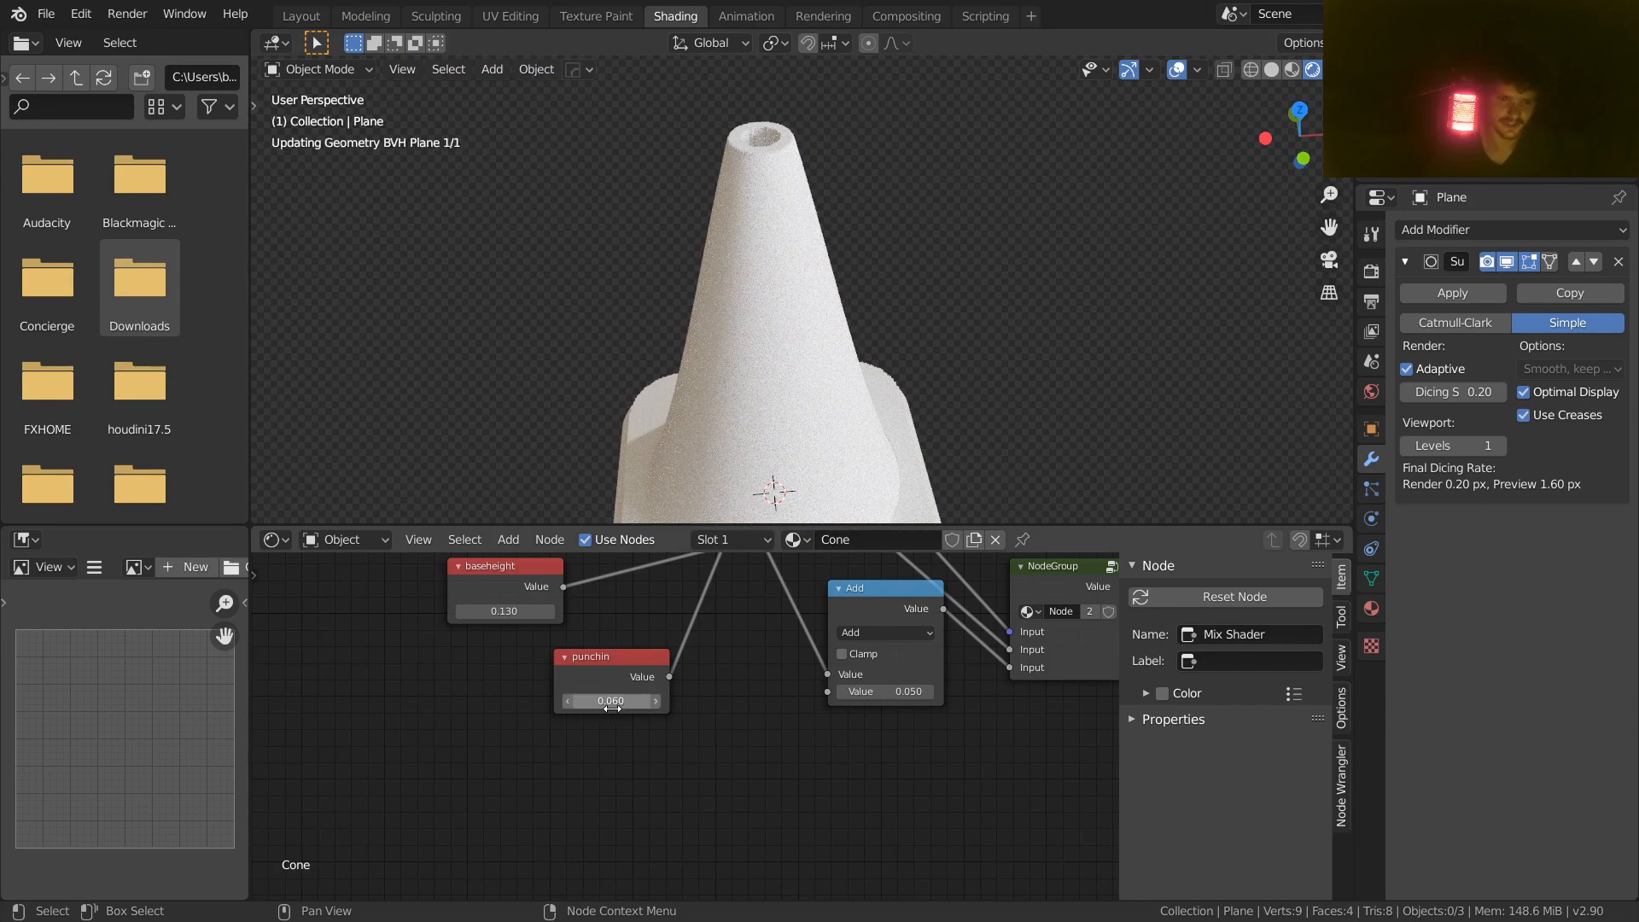
pyautogui.scroll(-3, 921, 234)
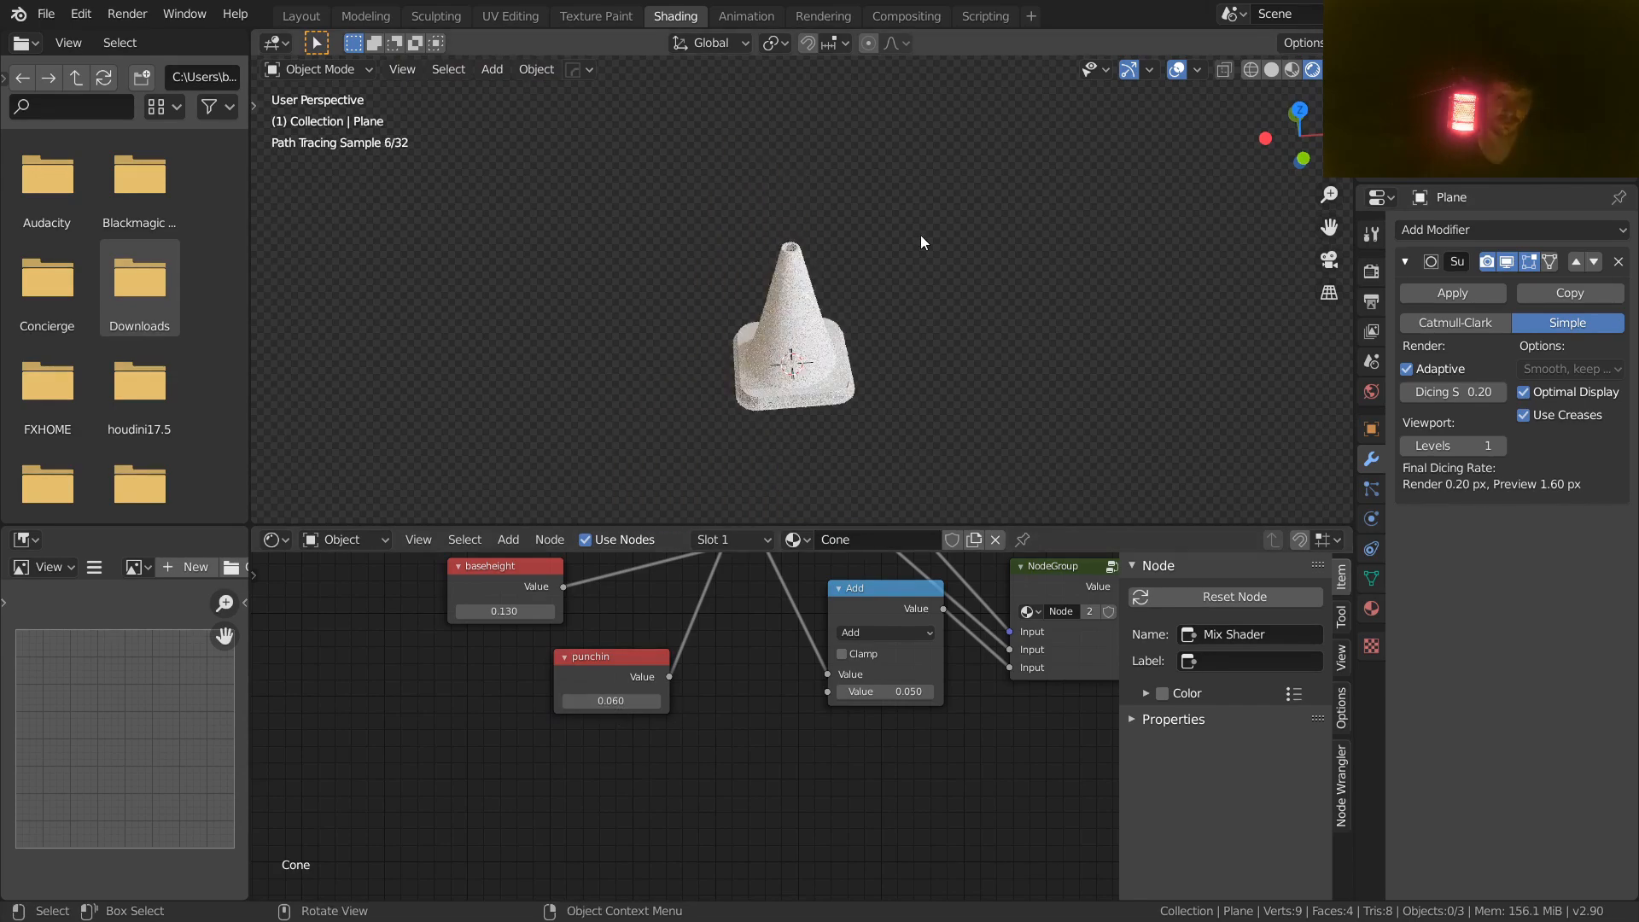
pyautogui.scroll(2, 823, 229)
pyautogui.hotkey('ctrl', 's')
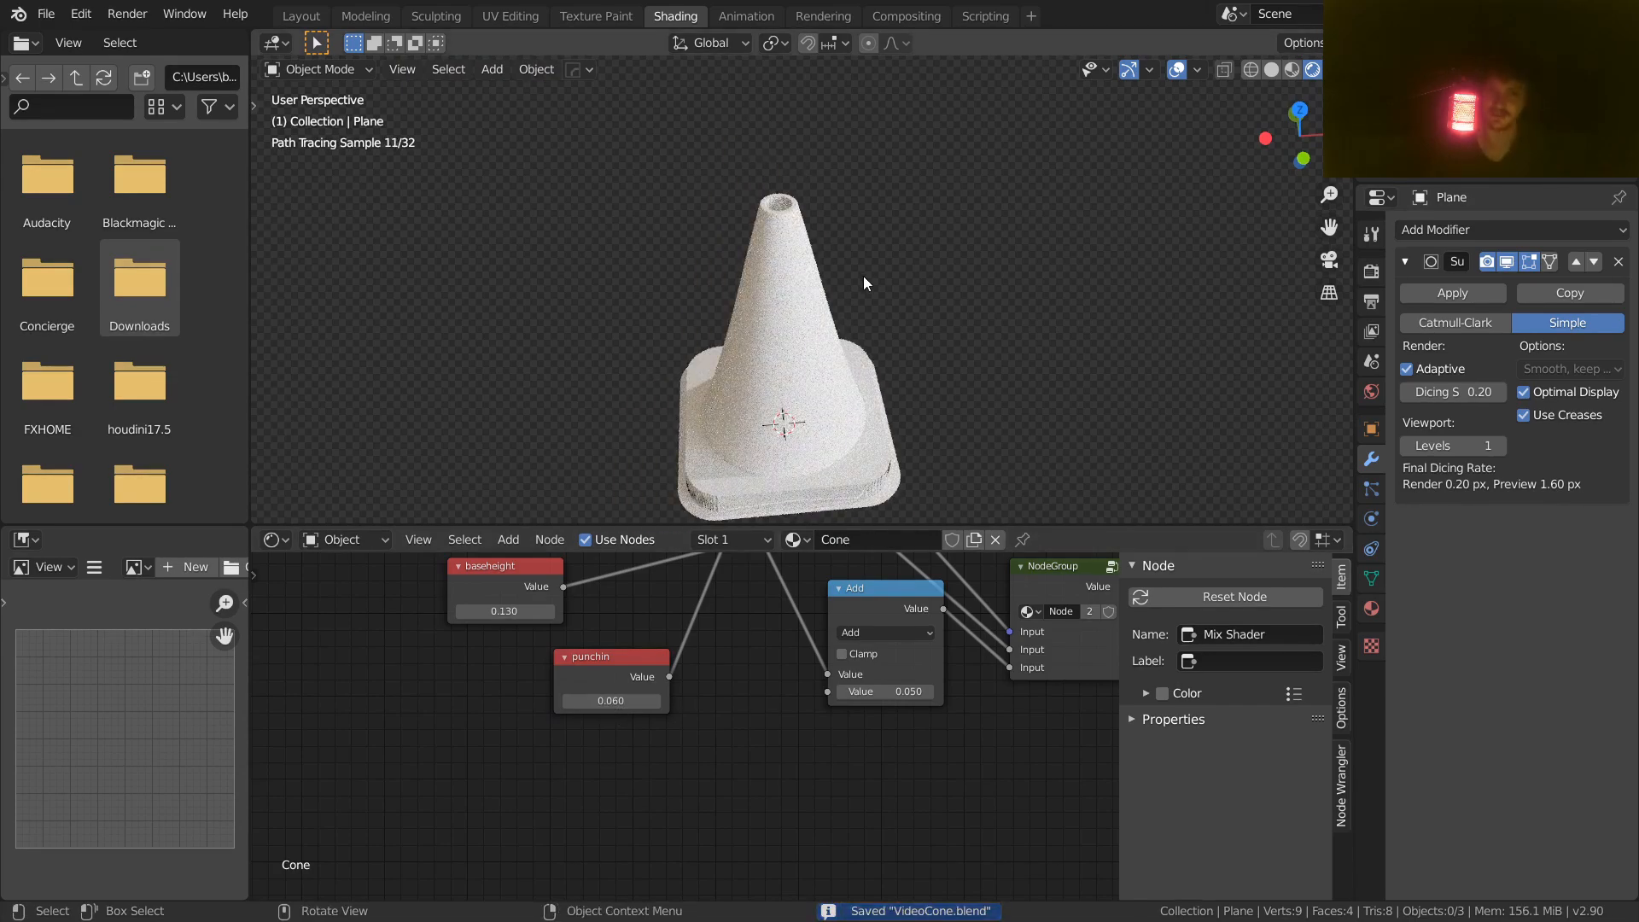
# Step: Preview the Less Than mask on the flat plane with the Displacement link cut, and reconnect Displacement to the Material Output
pyautogui.scroll(-6, 856, 628)
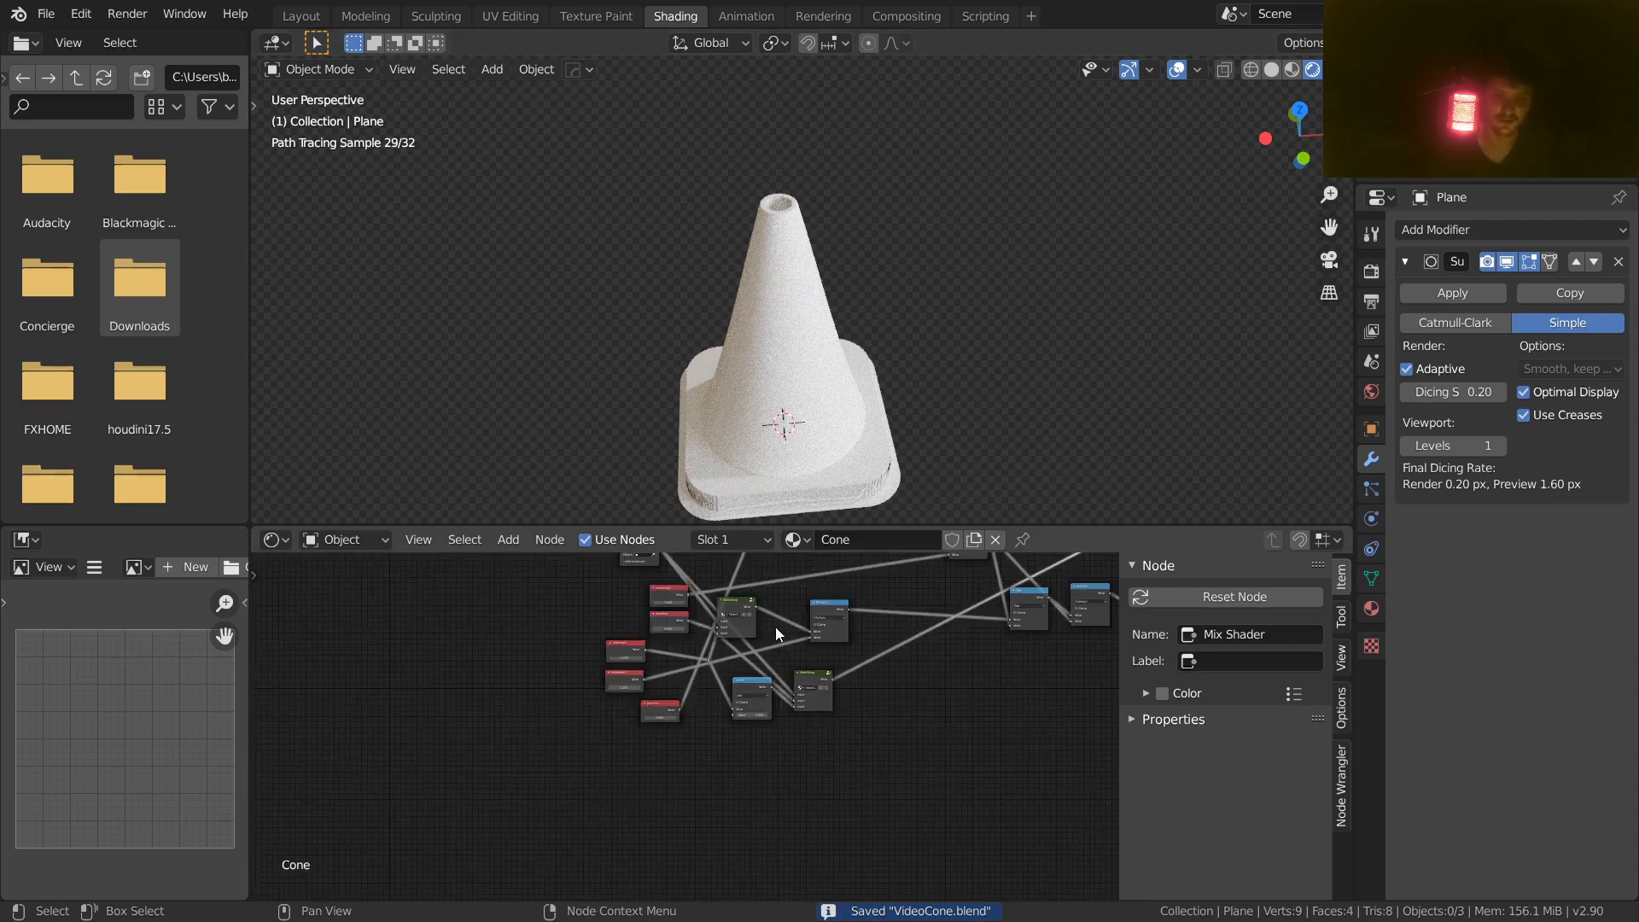
pyautogui.scroll(3, 710, 698)
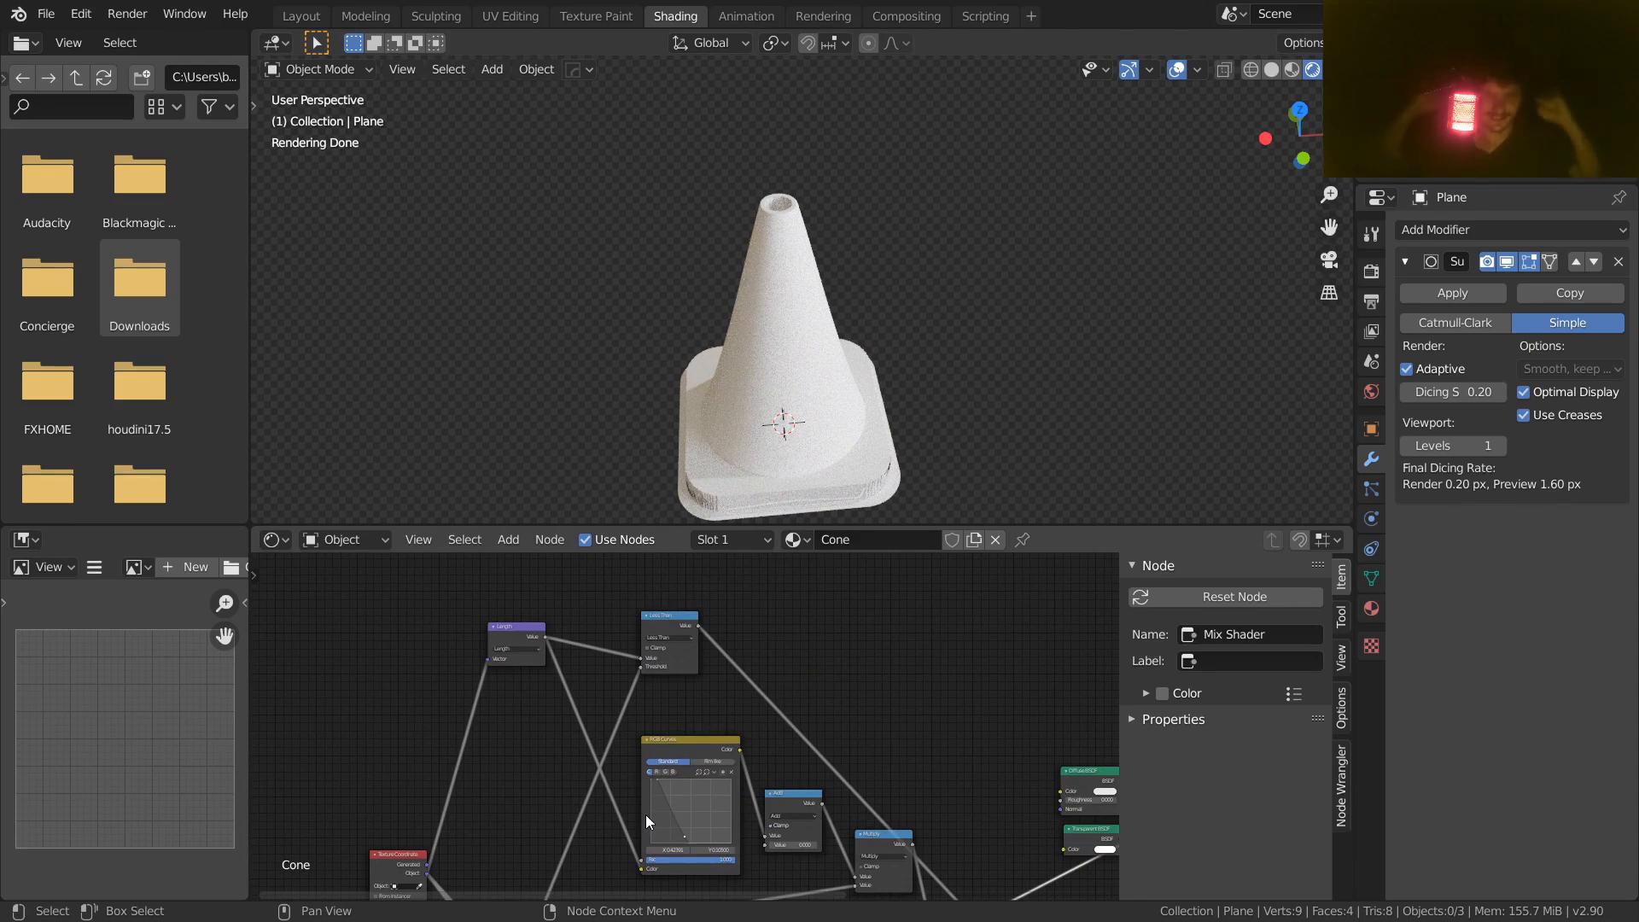
pyautogui.keyDown('ctrl'); pyautogui.keyDown('shift'); pyautogui.click(654, 623); pyautogui.keyUp('shift'); pyautogui.keyUp('ctrl')
pyautogui.moveTo(747, 361); pyautogui.dragTo(743, 418, button='middle')
pyautogui.moveTo(897, 806); pyautogui.dragTo(374, 625, button='middle')
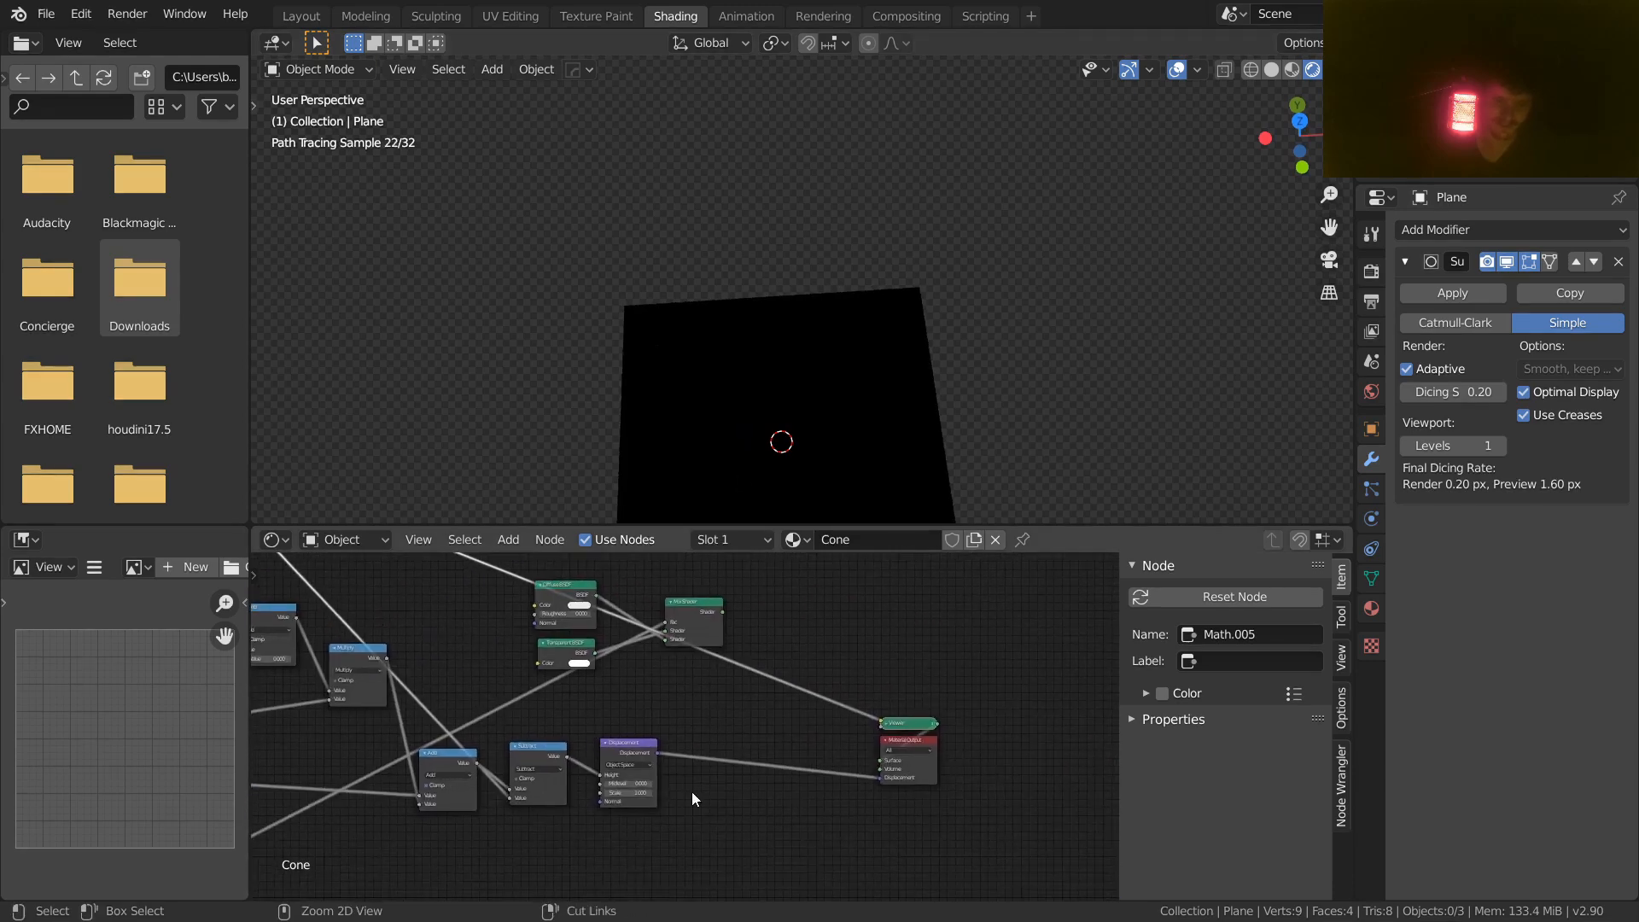
pyautogui.keyDown('ctrl'); pyautogui.moveTo(691, 792); pyautogui.dragTo(693, 690, button='right'); pyautogui.keyUp('ctrl')
pyautogui.moveTo(837, 439); pyautogui.dragTo(811, 388, button='middle')
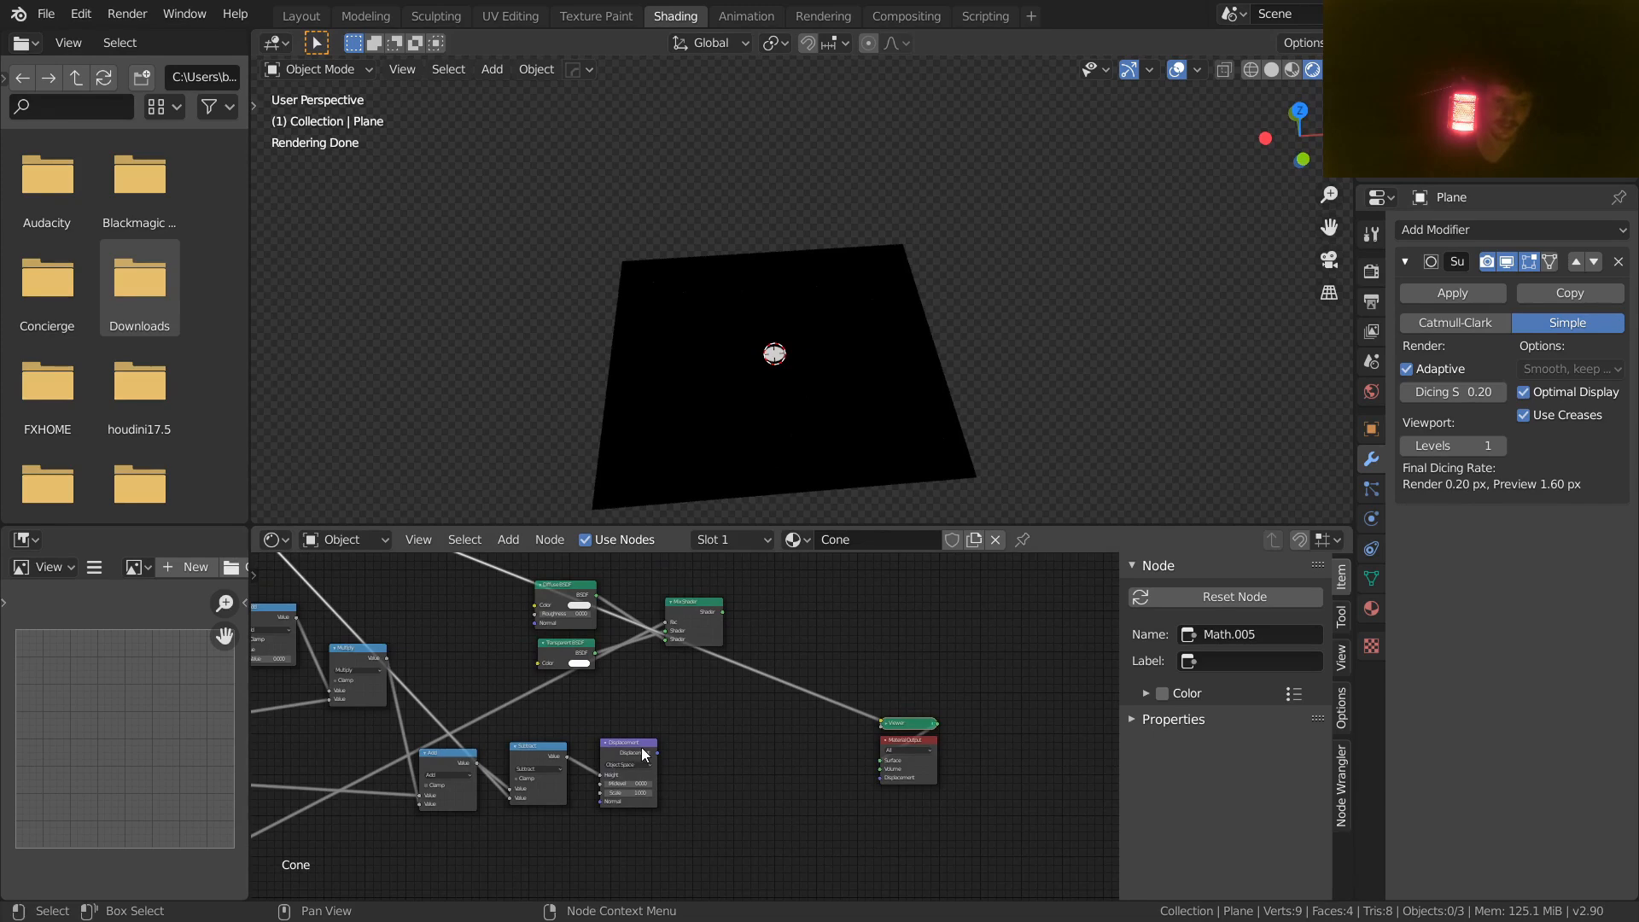
pyautogui.moveTo(659, 751); pyautogui.dragTo(889, 781)
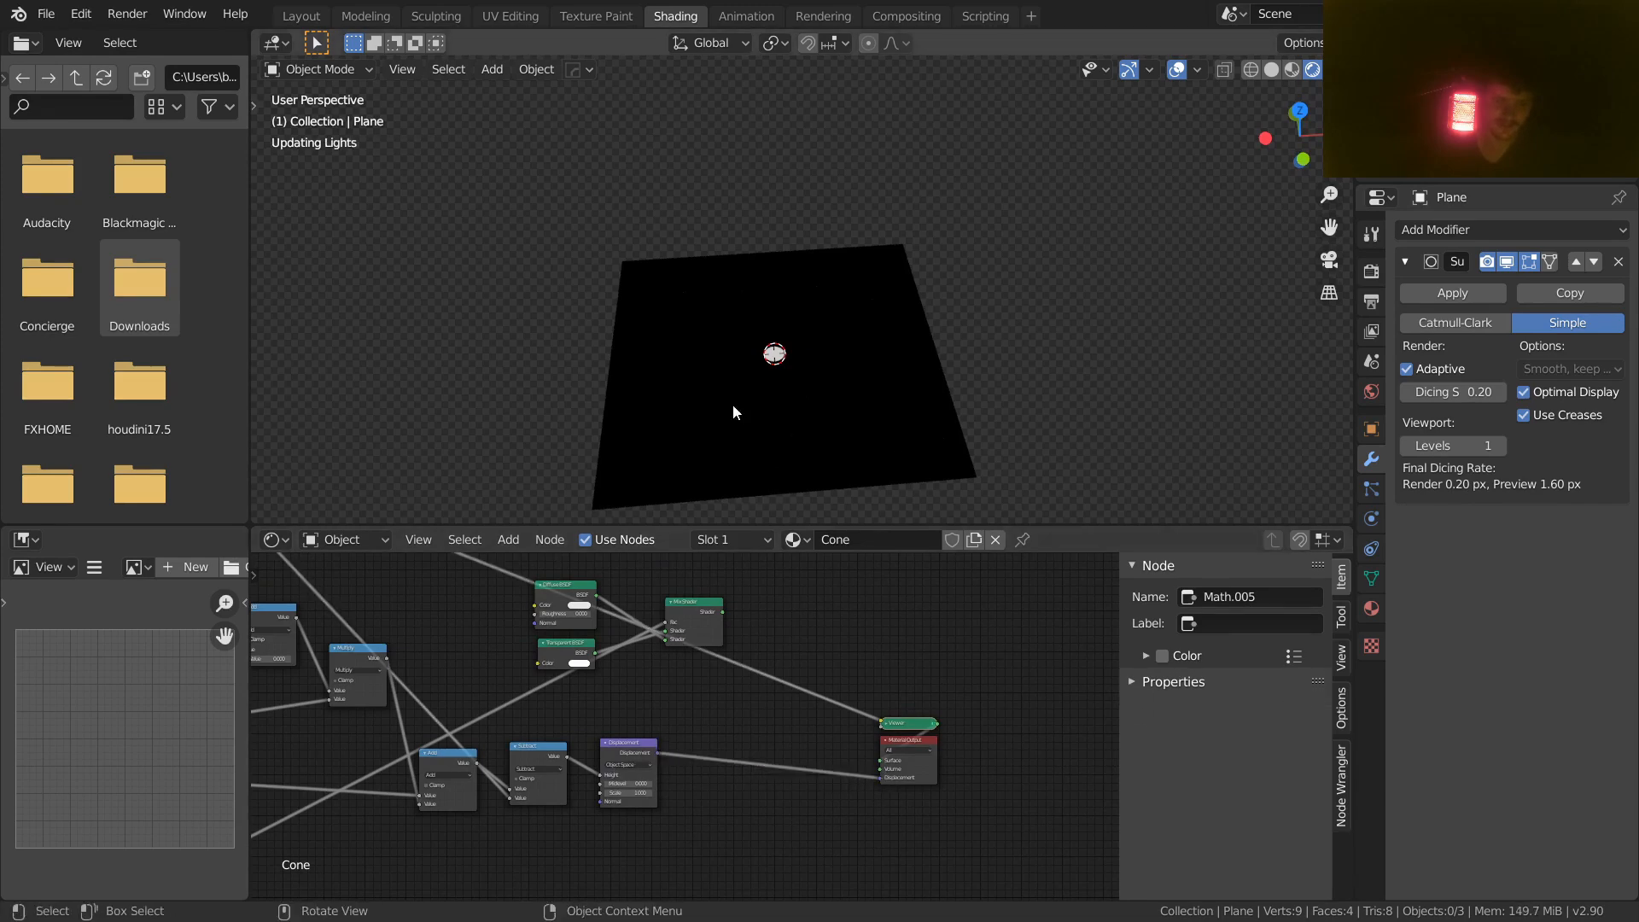
# Step: Connect the Mix Shader back to the Material Output's surface and inspect the displaced cone
pyautogui.keyDown('ctrl'); pyautogui.keyDown('shift'); pyautogui.click(684, 603); pyautogui.keyUp('shift'); pyautogui.keyUp('ctrl')
pyautogui.moveTo(770, 155); pyautogui.dragTo(783, 309, button='middle')
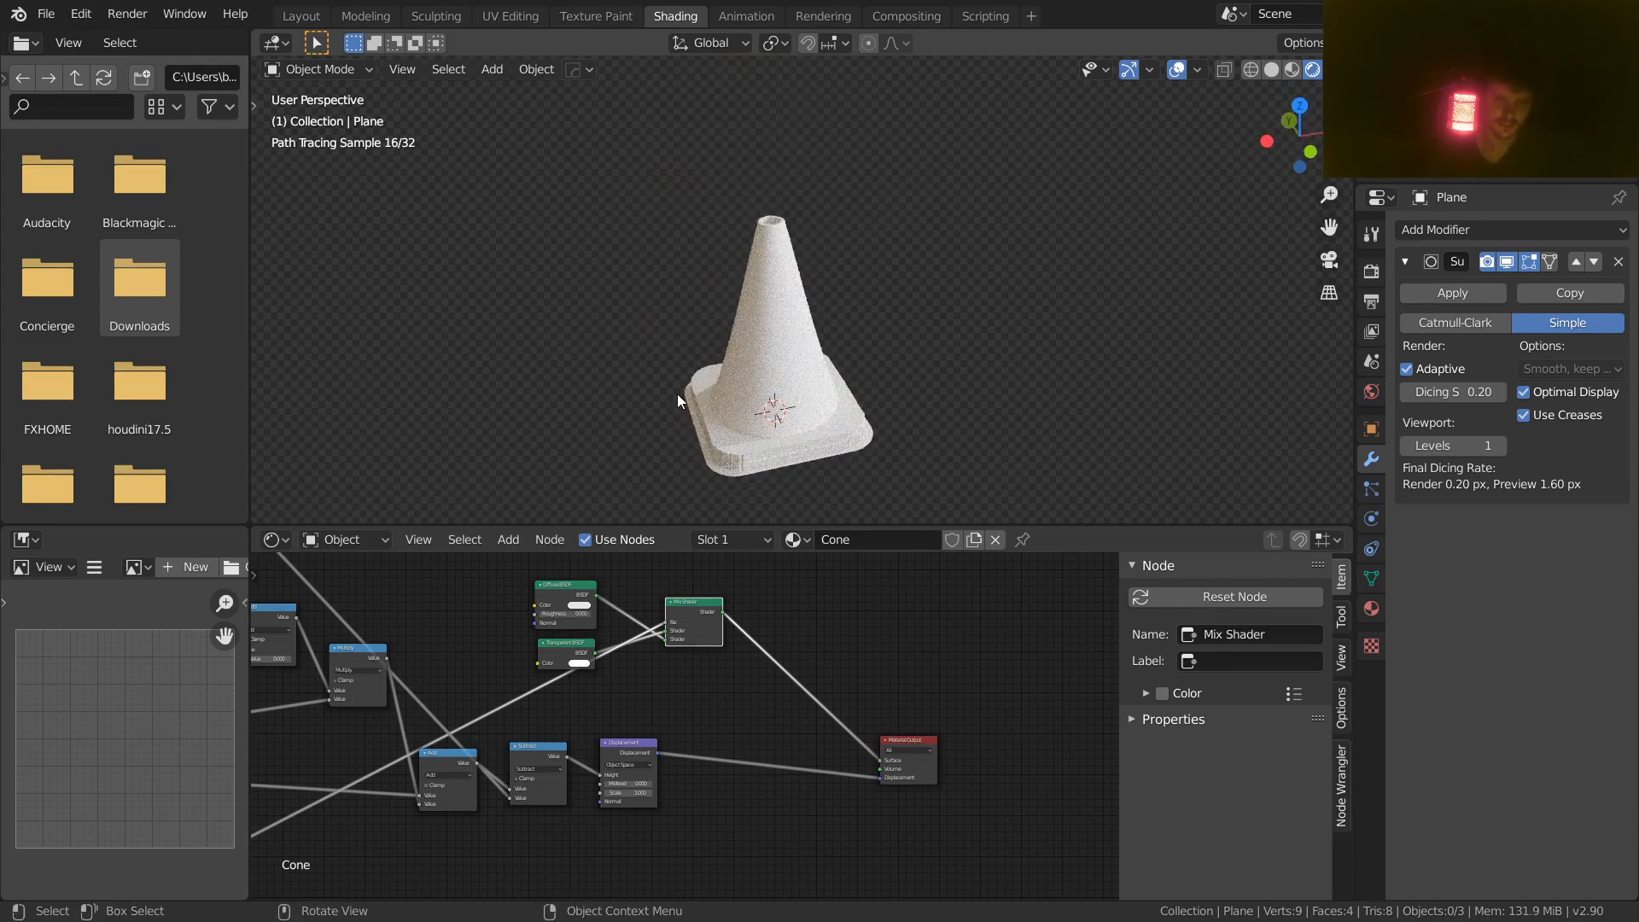
pyautogui.scroll(4, 678, 395)
pyautogui.moveTo(678, 395); pyautogui.dragTo(678, 453, button='middle')
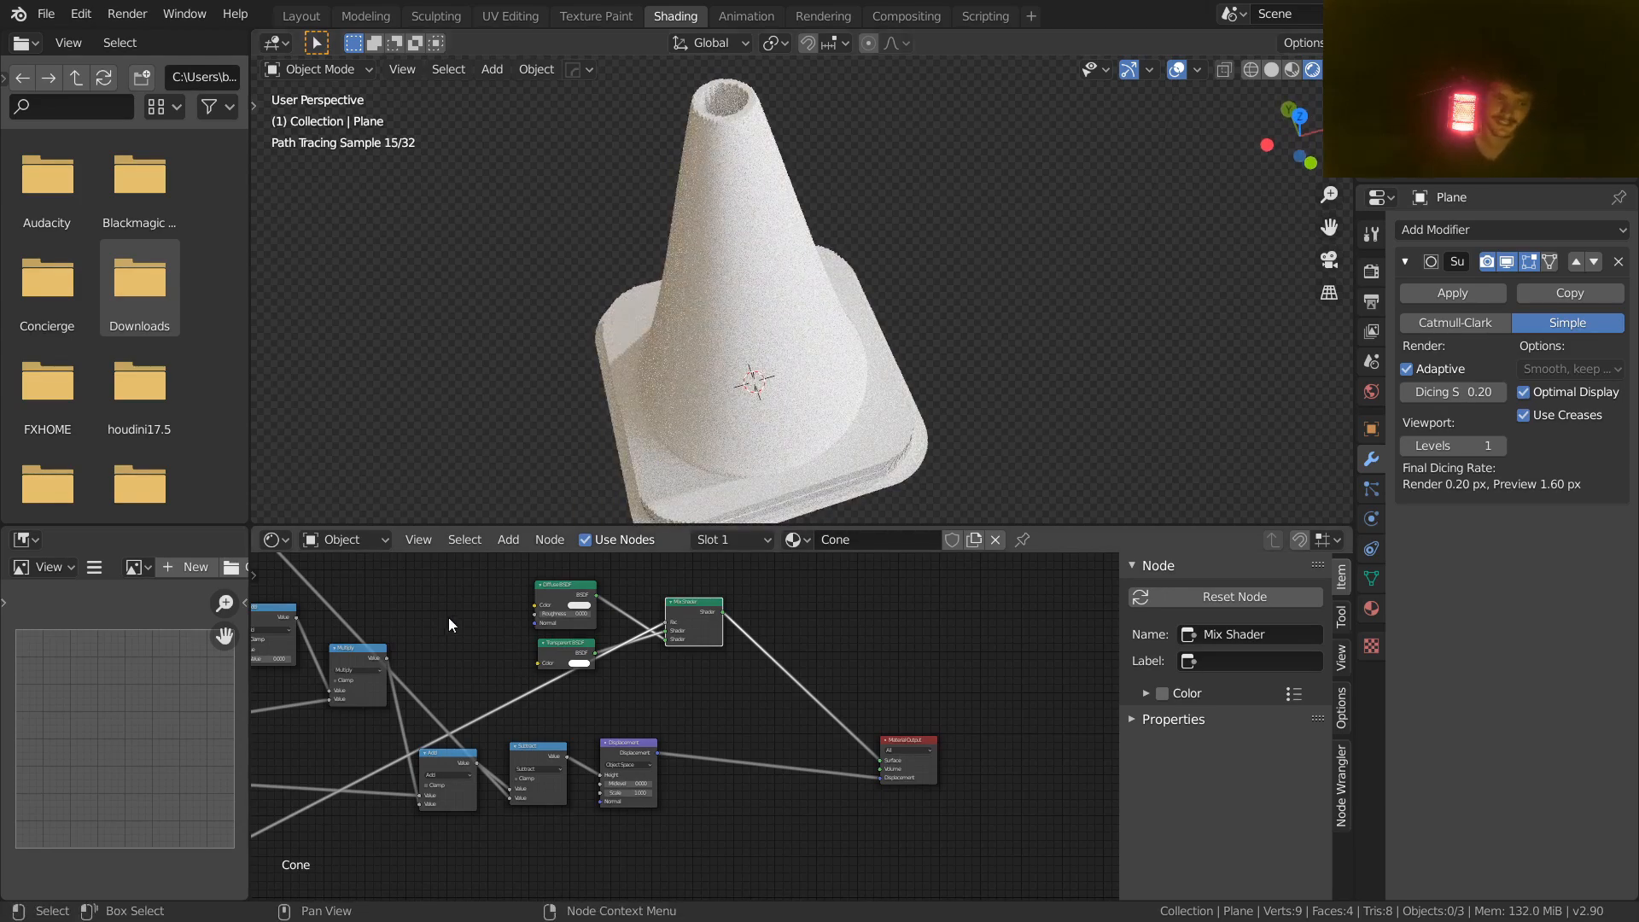
# Step: Duplicate the Subtract node onto the mask link feeding the subtraction and set the copy to Multiply with a value of 1
pyautogui.moveTo(465, 614); pyautogui.dragTo(678, 674, button='middle')
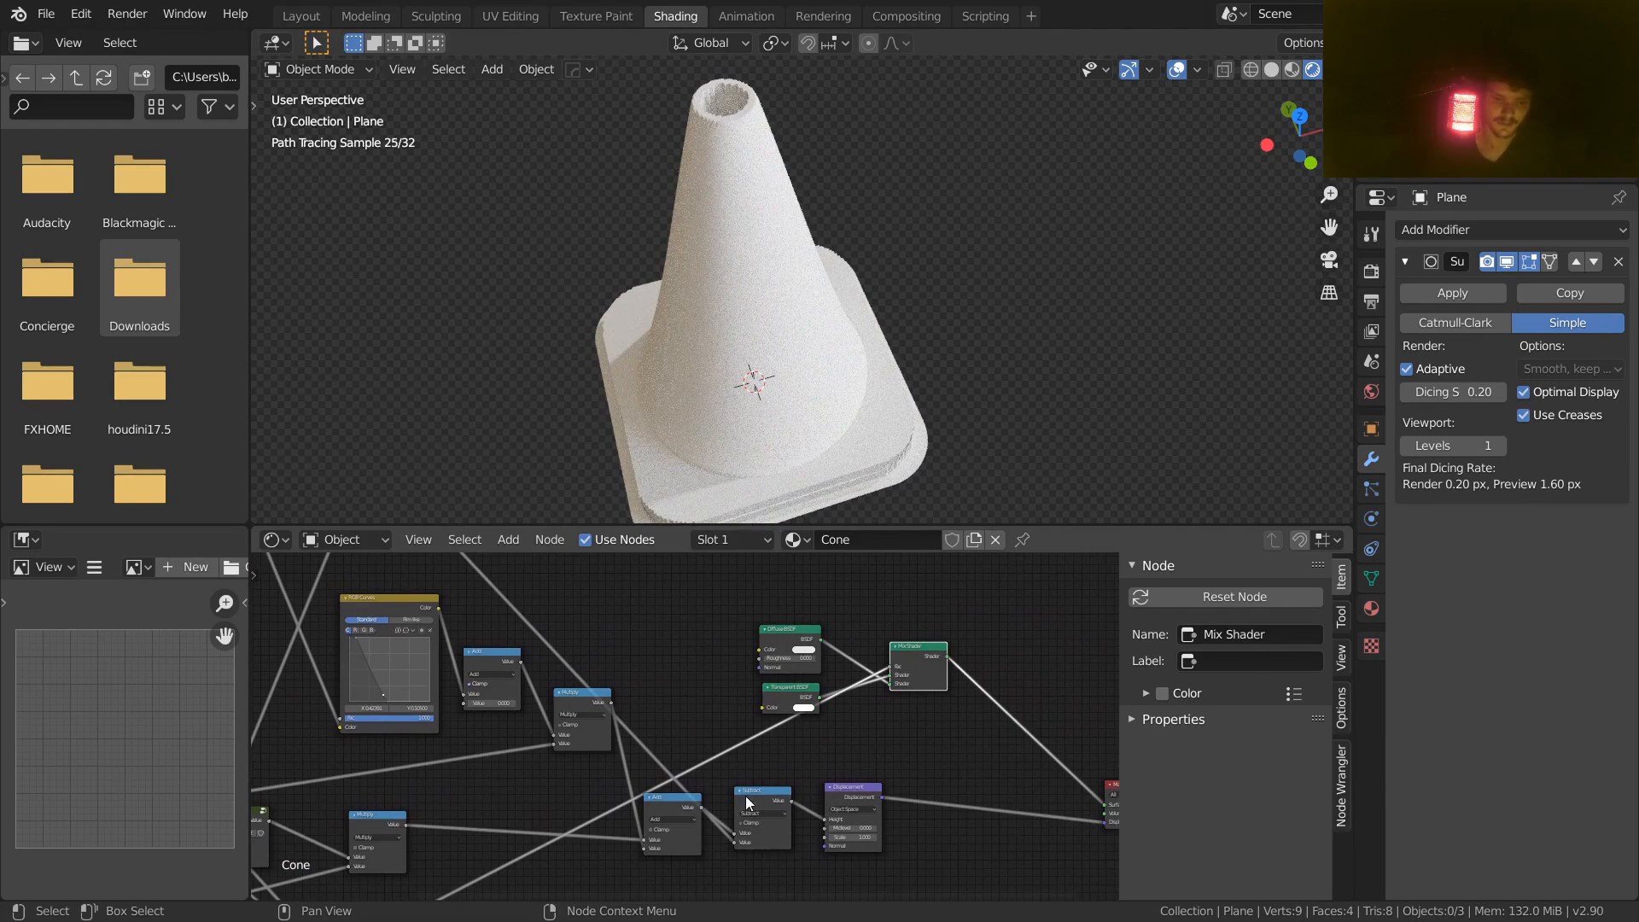
pyautogui.moveTo(746, 800); pyautogui.dragTo(758, 779)
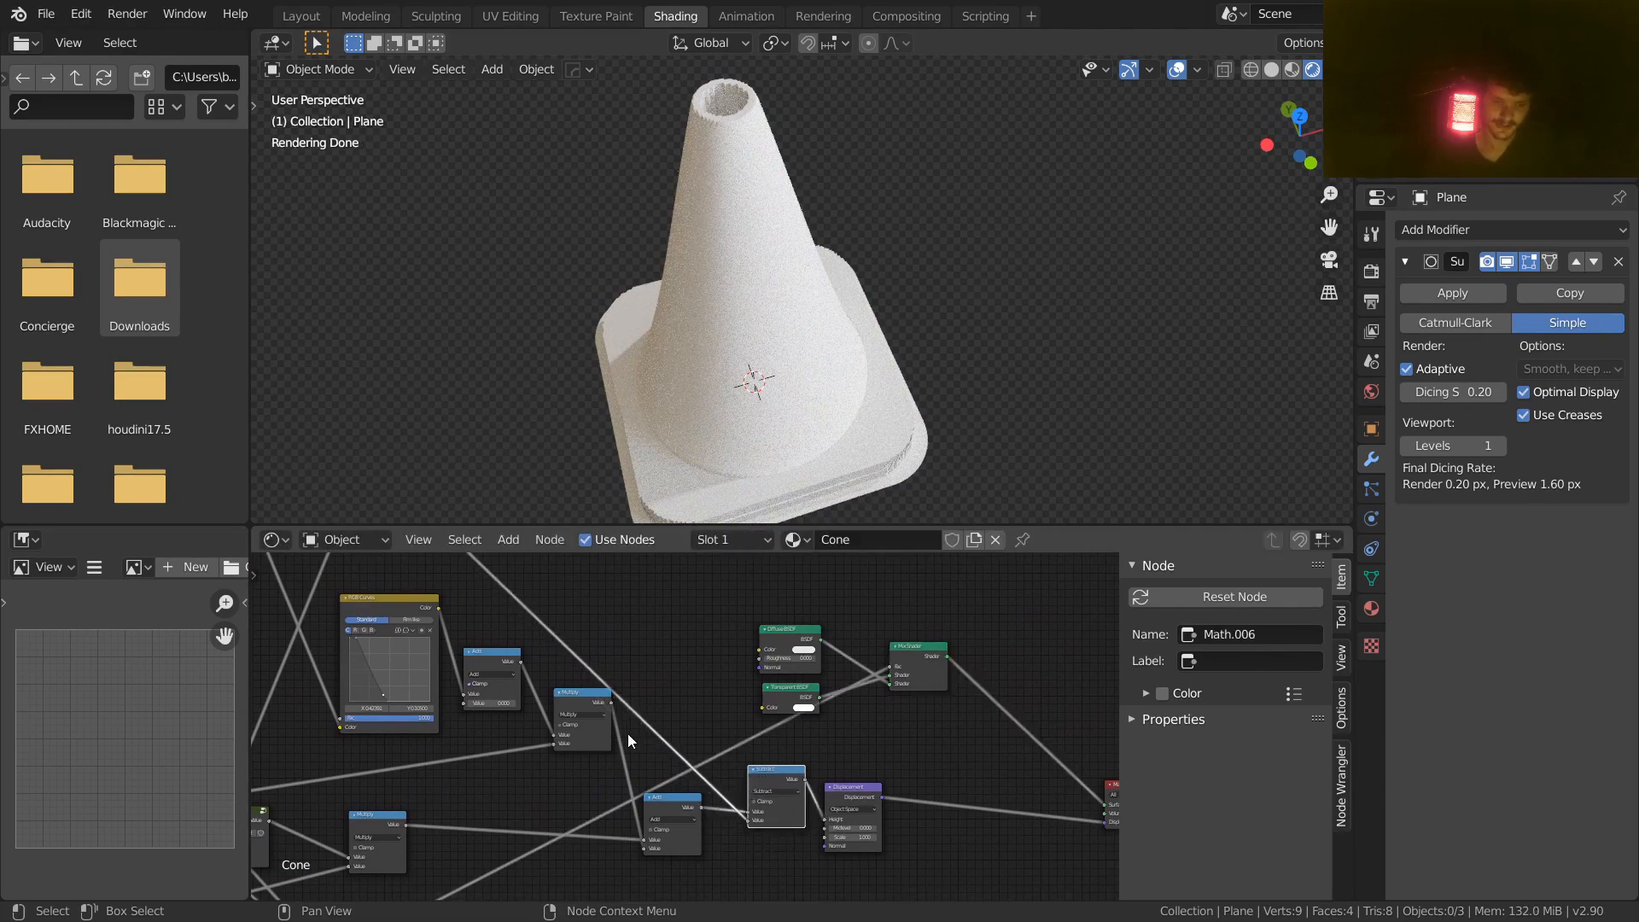
pyautogui.hotkey('shift', 'd')
pyautogui.click(569, 613)
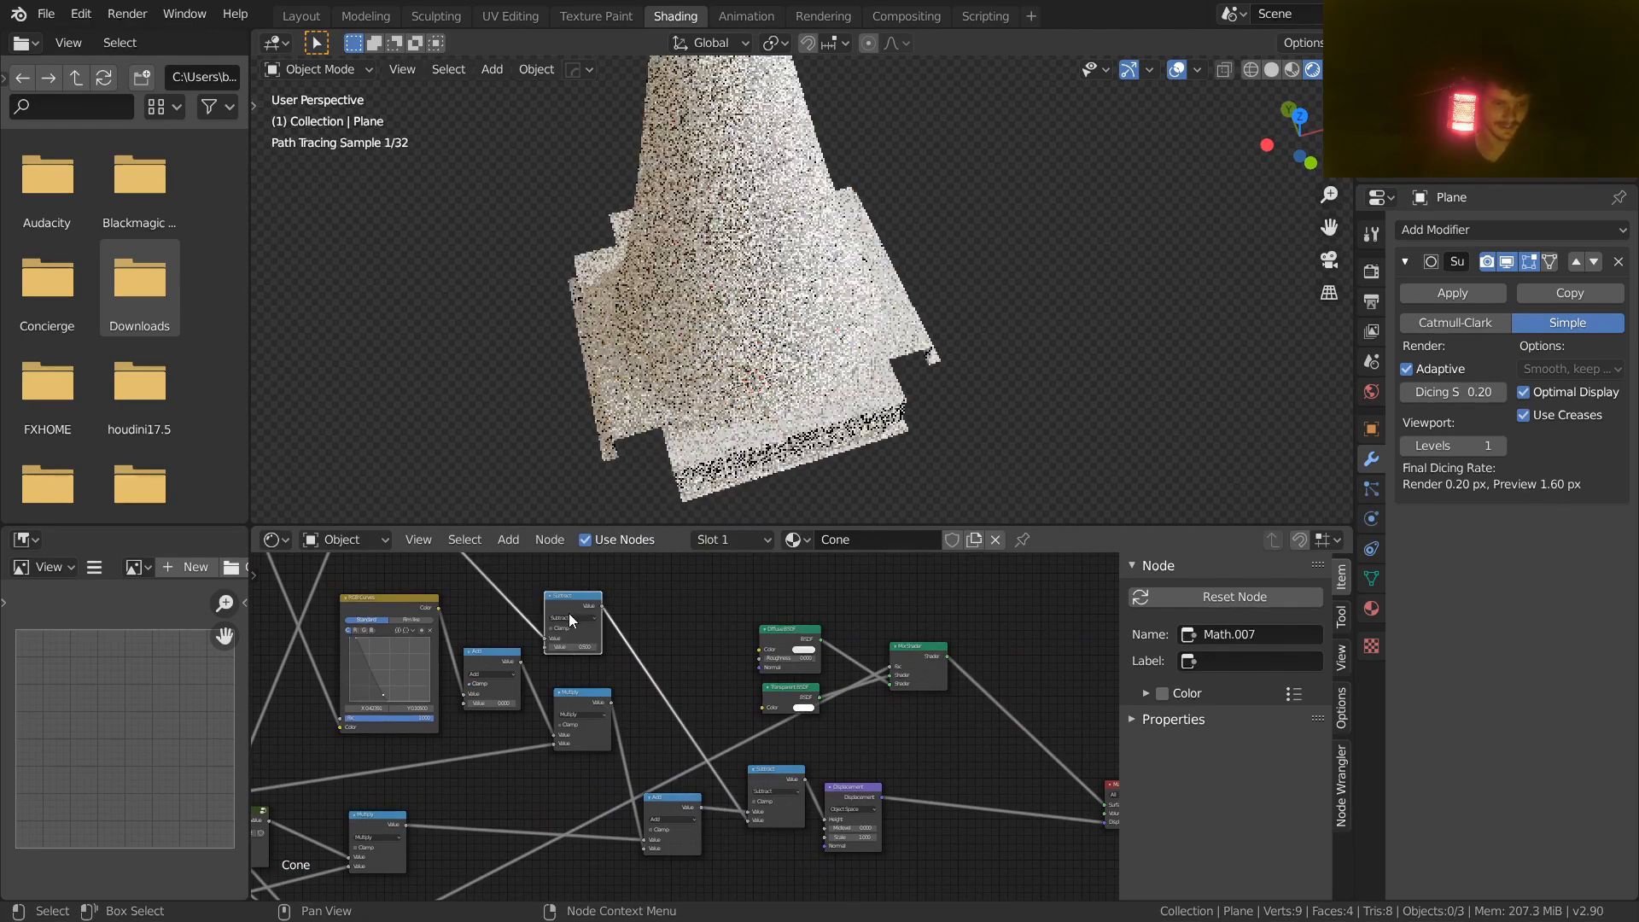
pyautogui.click(573, 621)
pyautogui.click(568, 666)
pyautogui.moveTo(568, 666); pyautogui.dragTo(711, 730, button='middle')
pyautogui.scroll(4, 718, 695)
pyautogui.press('Return')
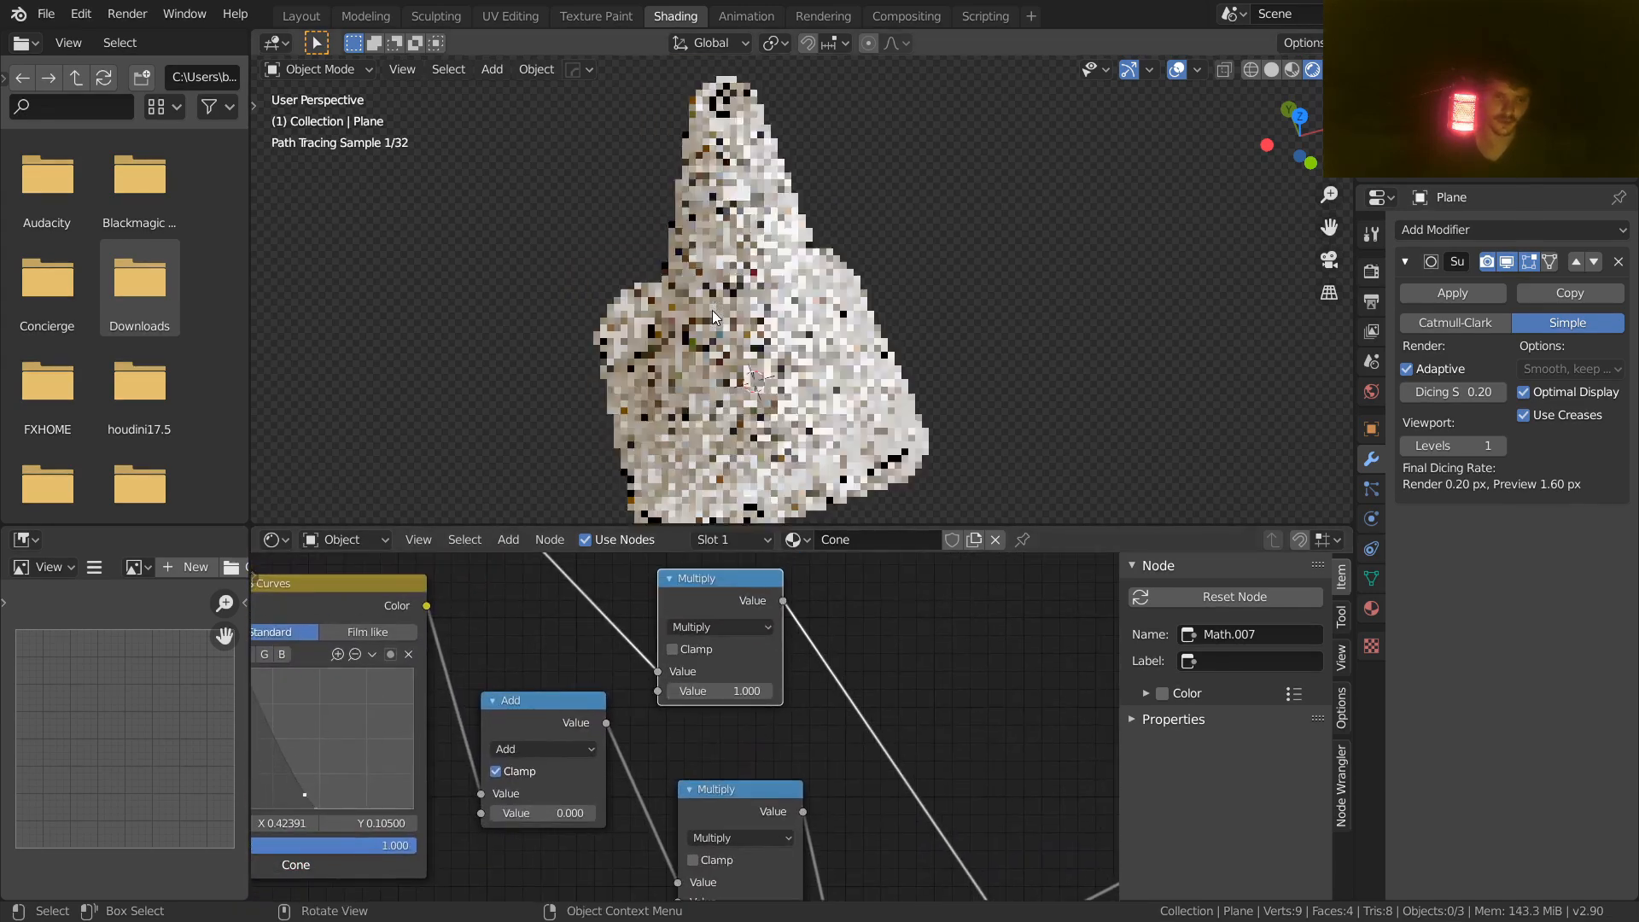
# Step: Test the new Multiply node's value at 0 and at 0.1, inspecting the hole in the cone's top
pyautogui.press('Return')
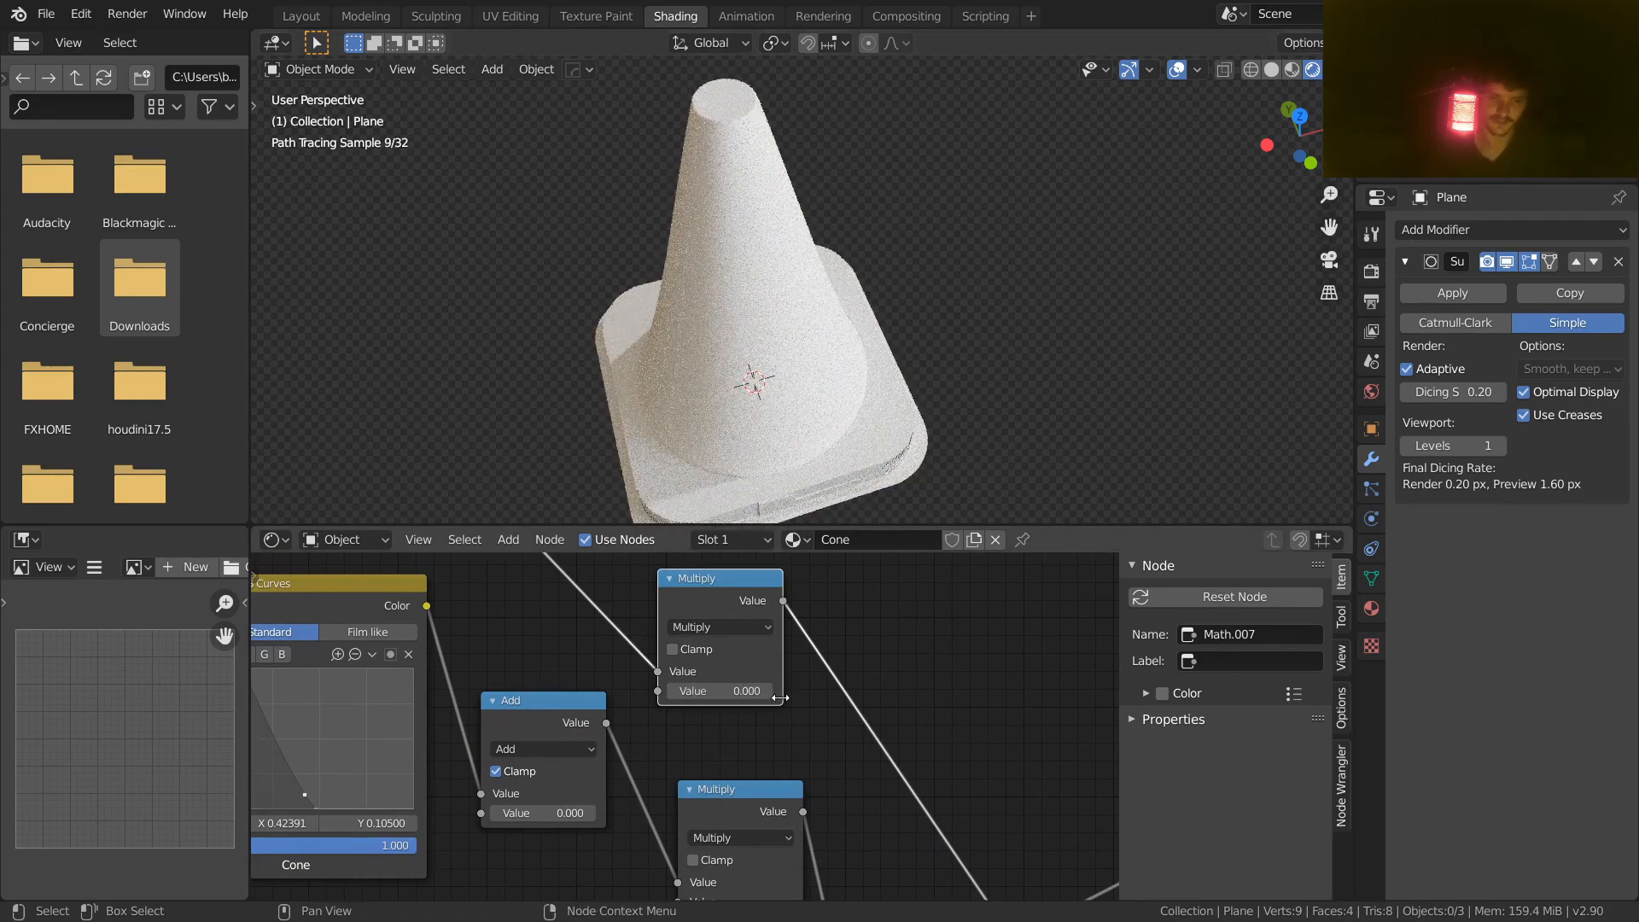
pyautogui.click(732, 692)
pyautogui.write('0.0')
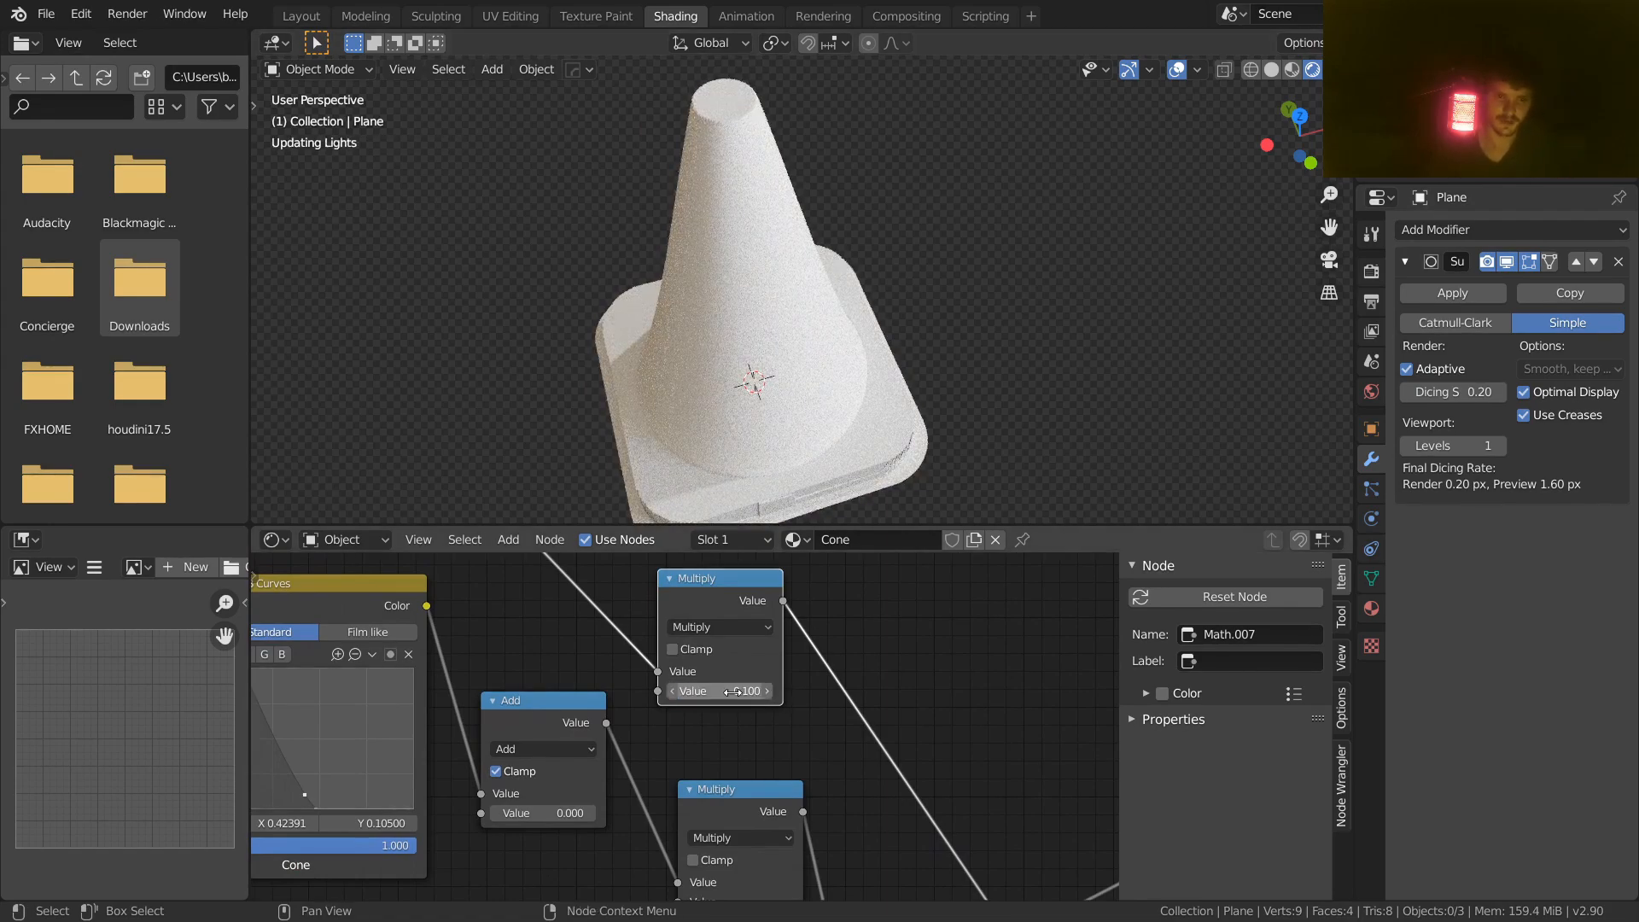
pyautogui.moveTo(767, 218); pyautogui.dragTo(775, 239, button='middle')
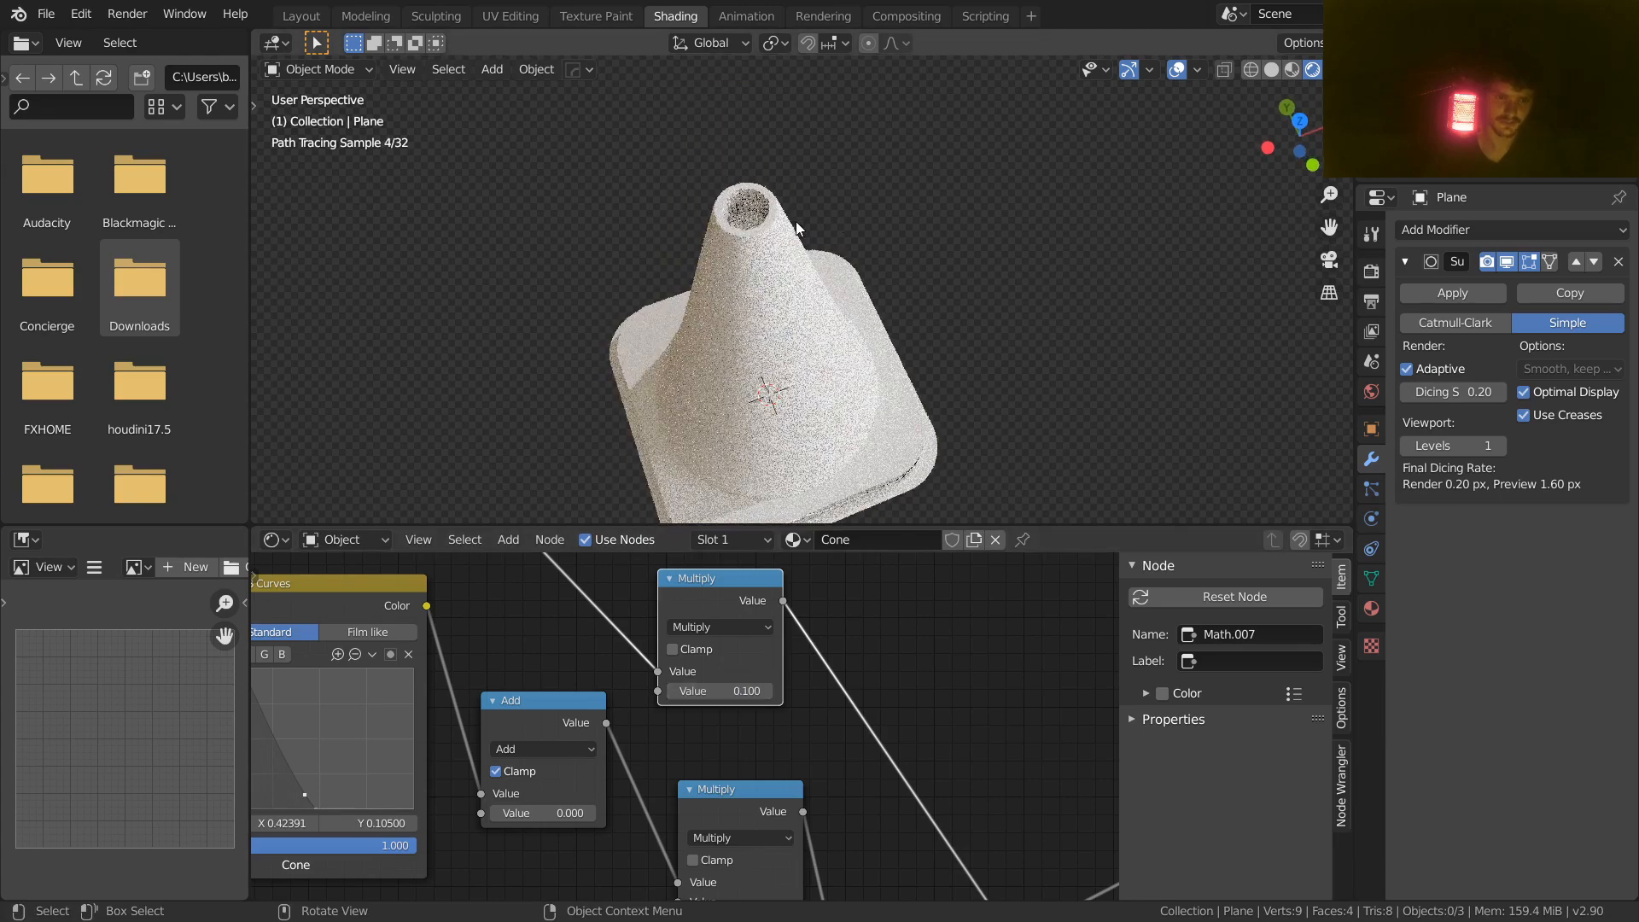
# Step: Set the mask's Multiply value to 0.2, inspect the hole from above, and save the file
pyautogui.click(726, 696)
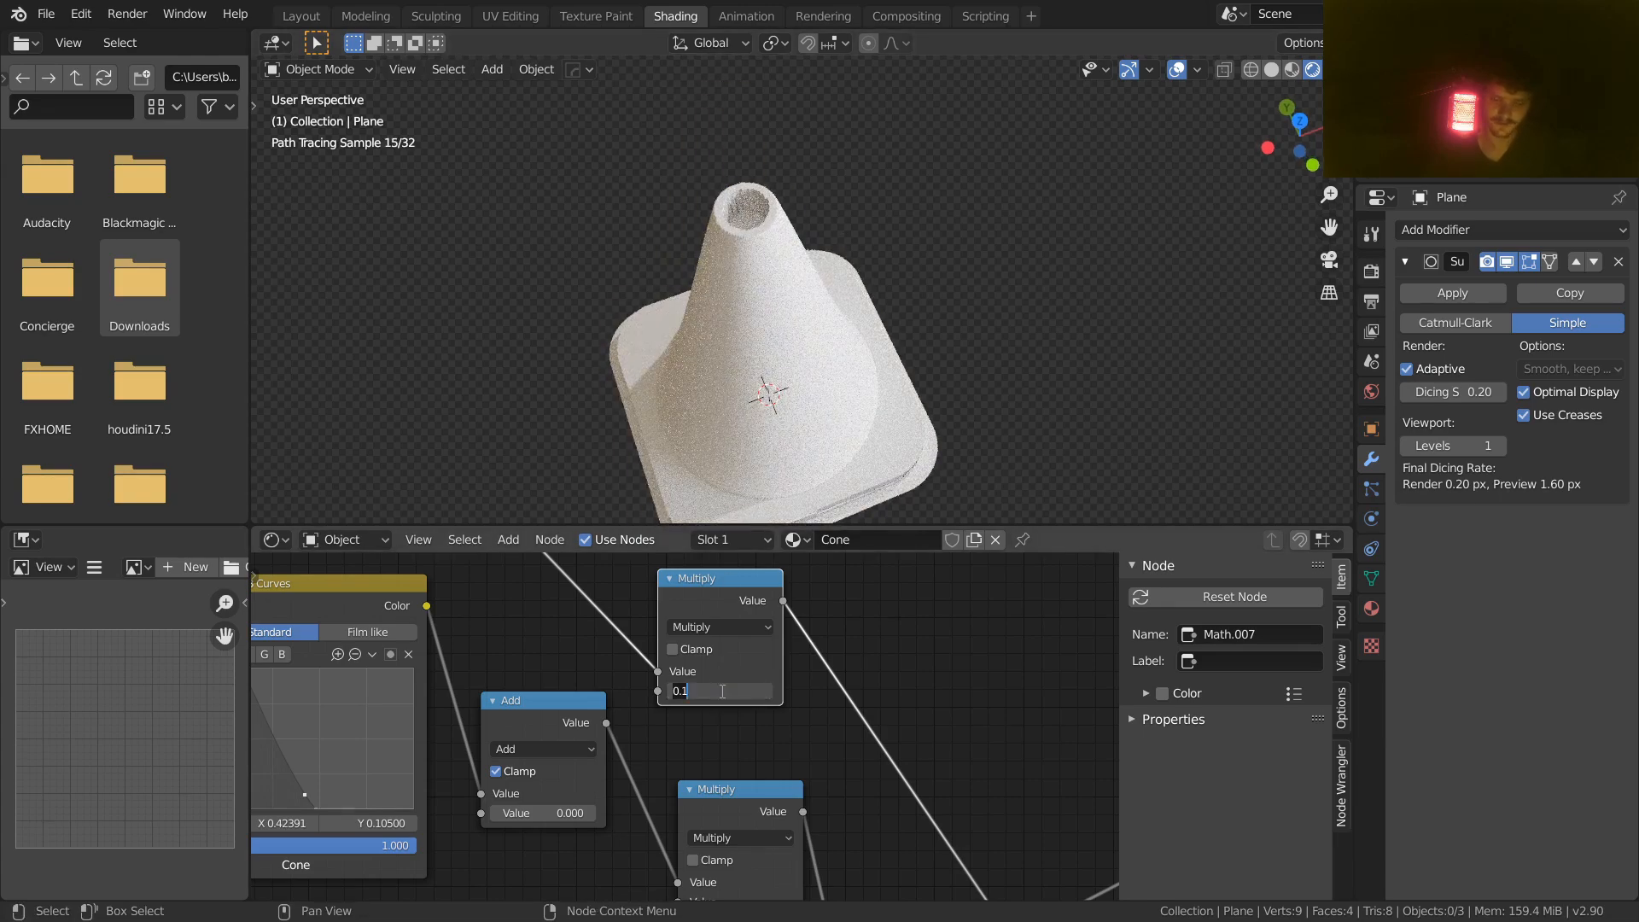
pyautogui.write('.2')
pyautogui.press('Return')
pyautogui.click(1011, 408)
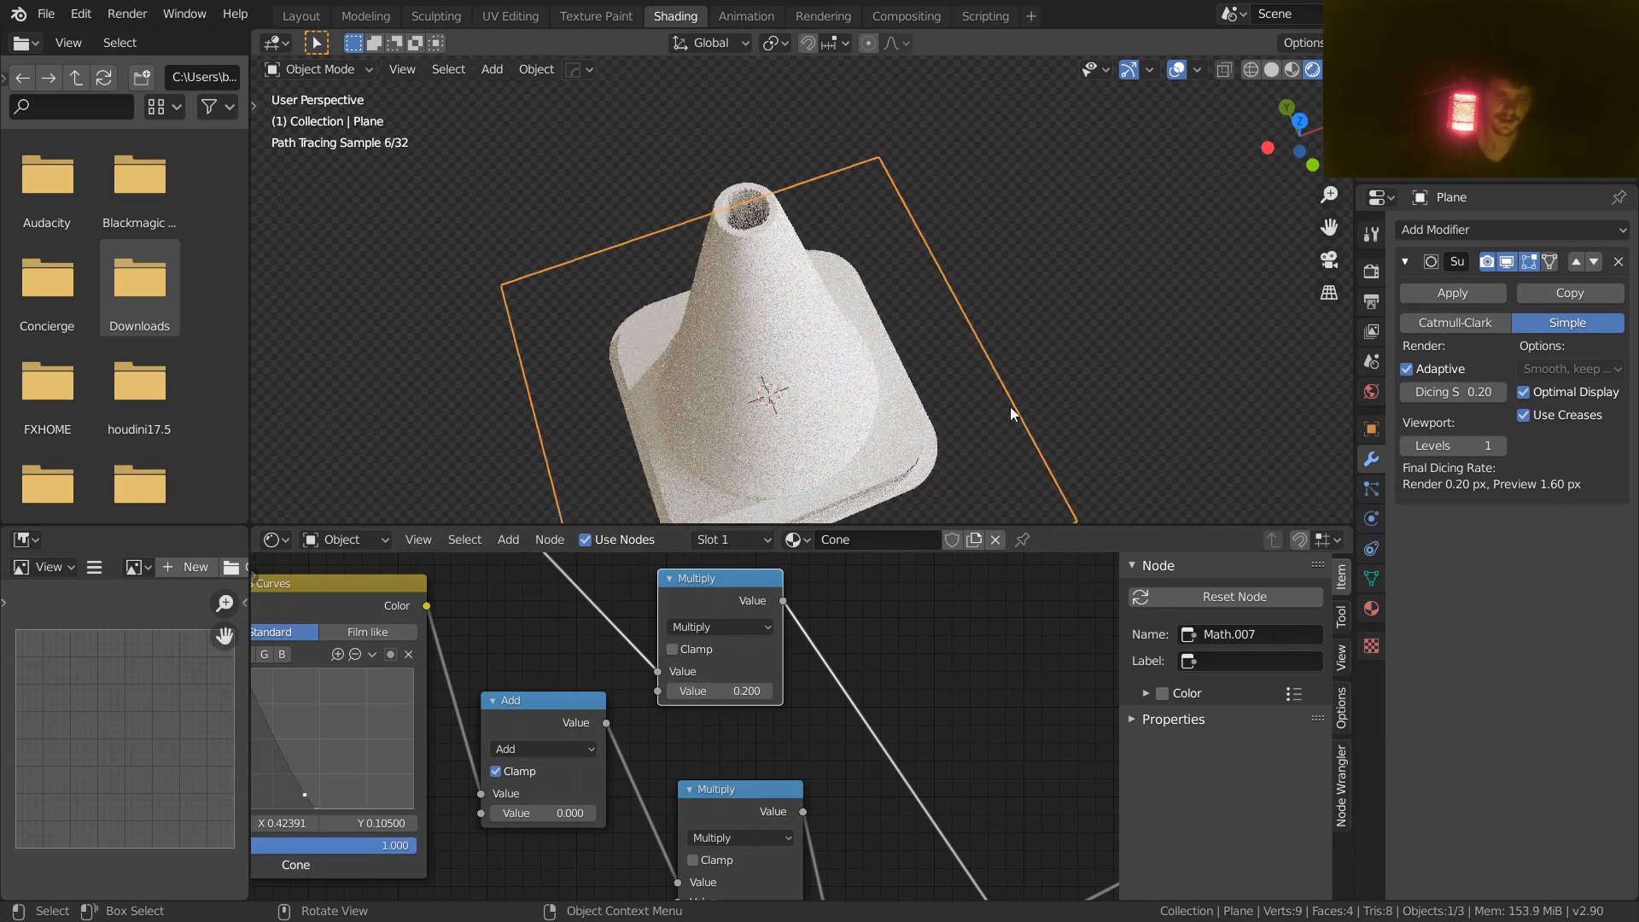
pyautogui.click(709, 145)
pyautogui.moveTo(708, 145); pyautogui.dragTo(894, 242, button='middle')
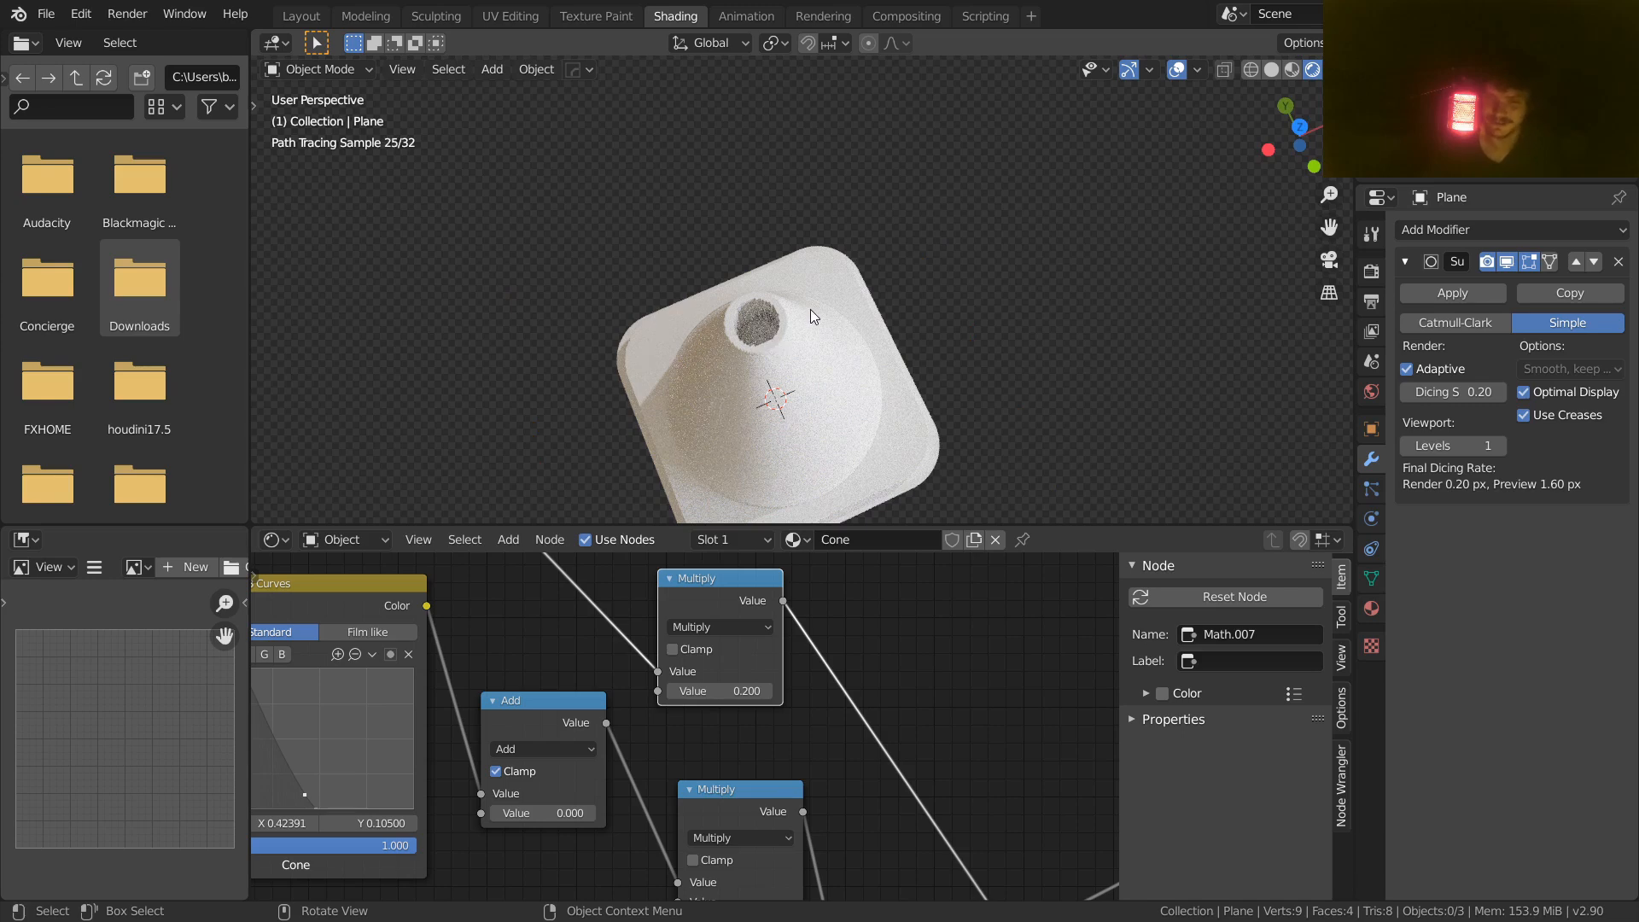
pyautogui.hotkey('ctrl', 's')
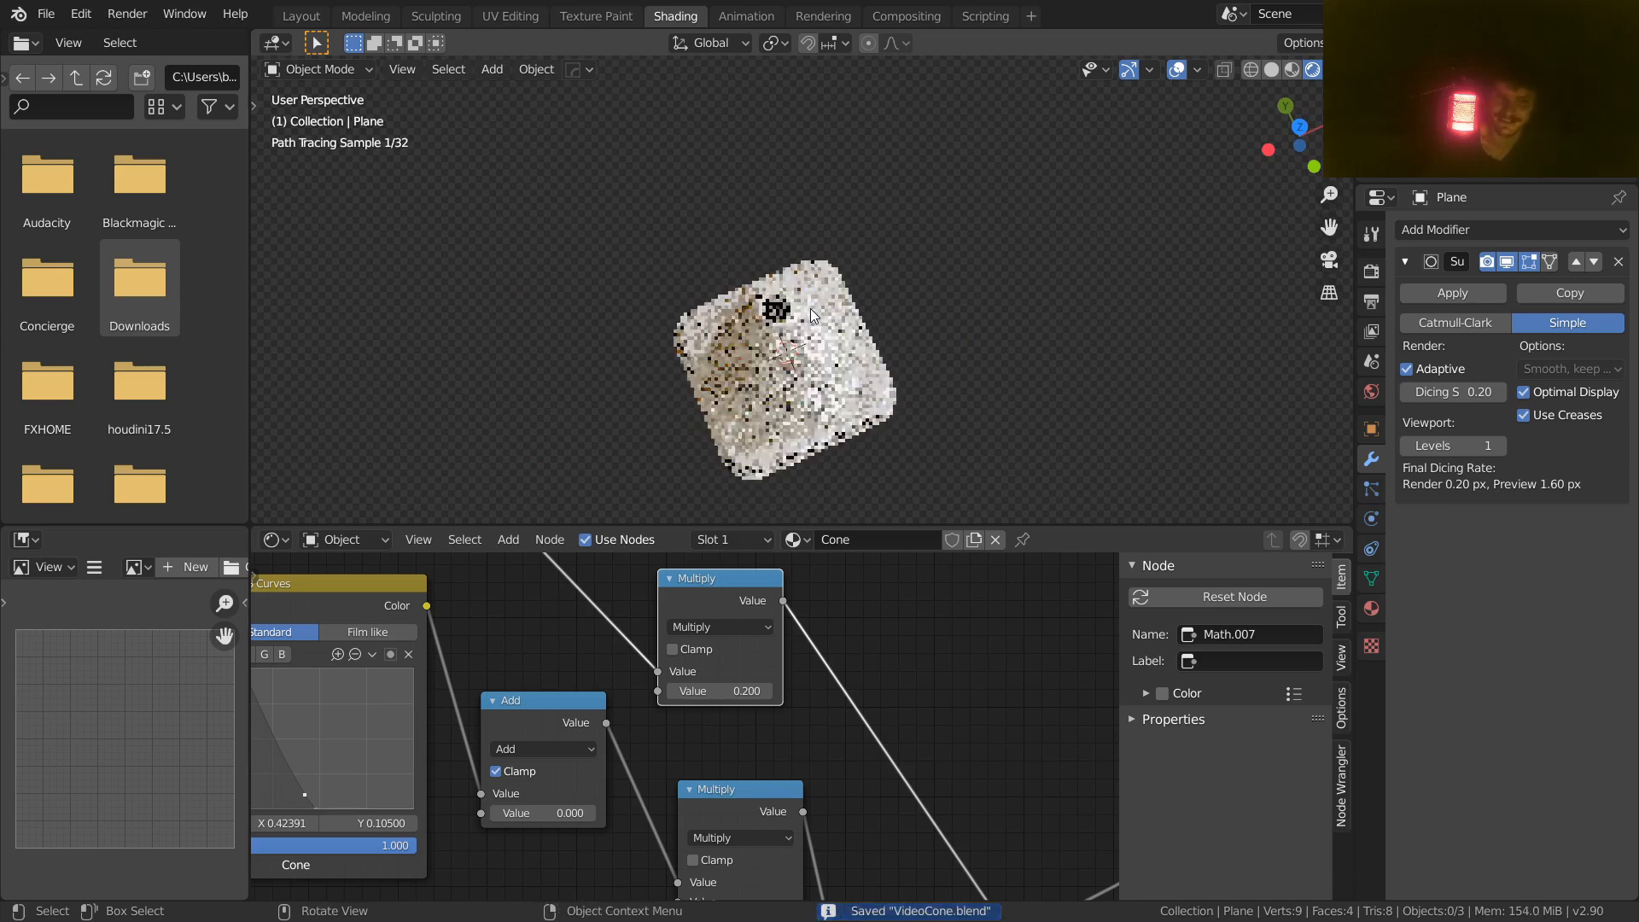
# Step: Move the mask's Multiply node aside and add a Value node in the space before it
pyautogui.moveTo(804, 312); pyautogui.dragTo(846, 375, button='middle')
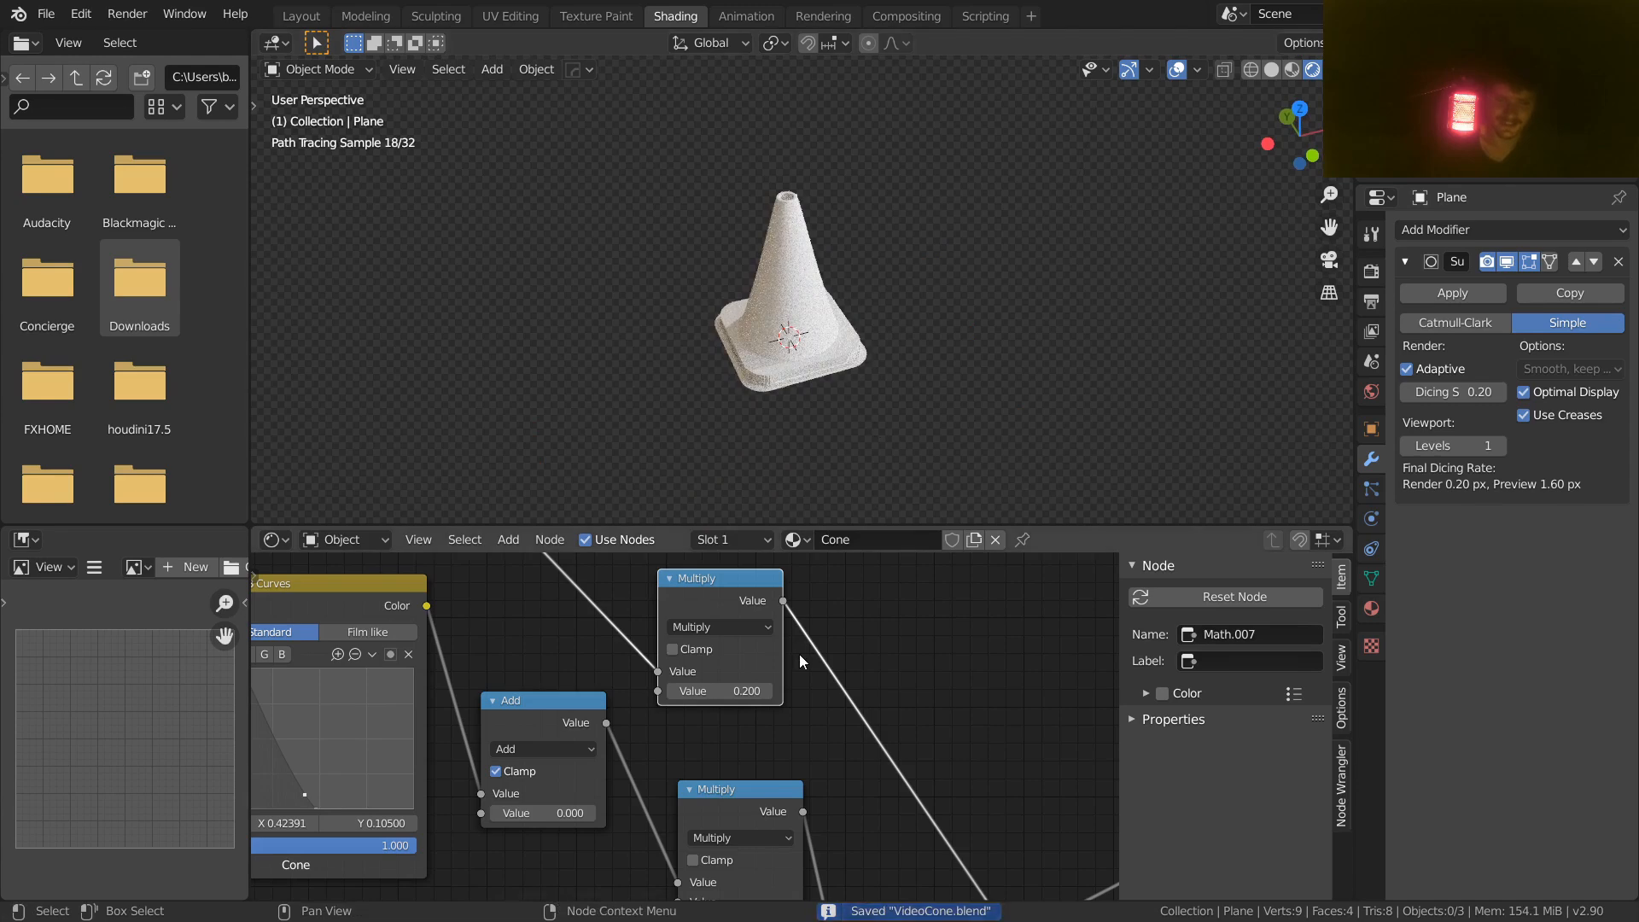
pyautogui.moveTo(762, 676); pyautogui.dragTo(752, 711, button='middle')
pyautogui.moveTo(719, 634); pyautogui.dragTo(896, 604)
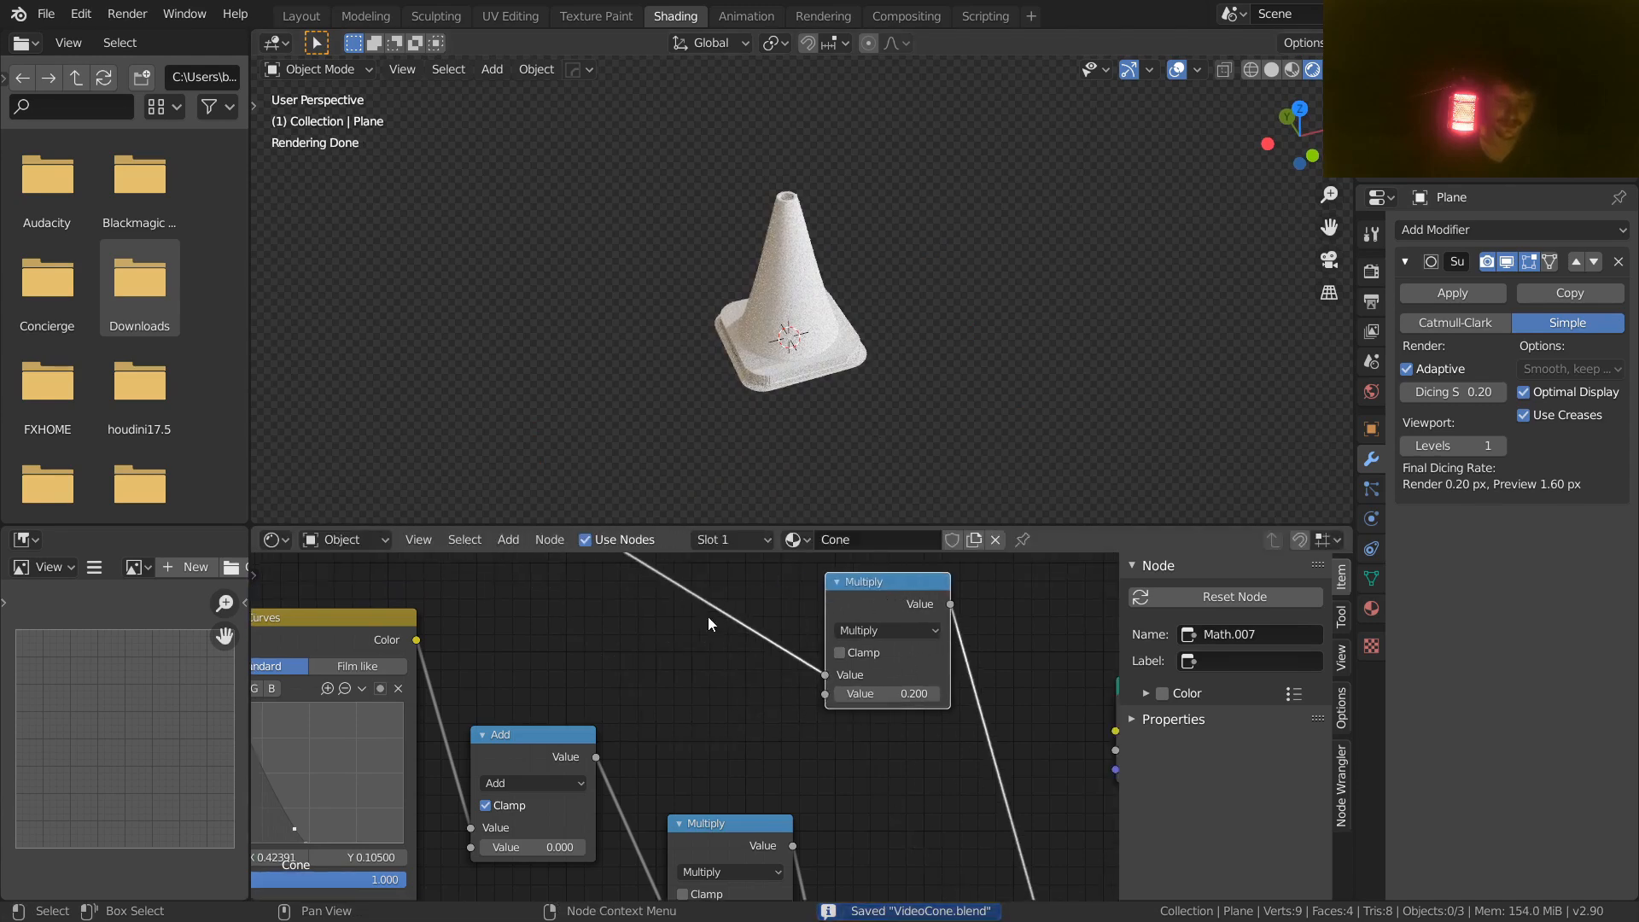
pyautogui.hotkey('shift', 'a')
pyautogui.click(607, 616)
pyautogui.write('va')
pyautogui.press('Return')
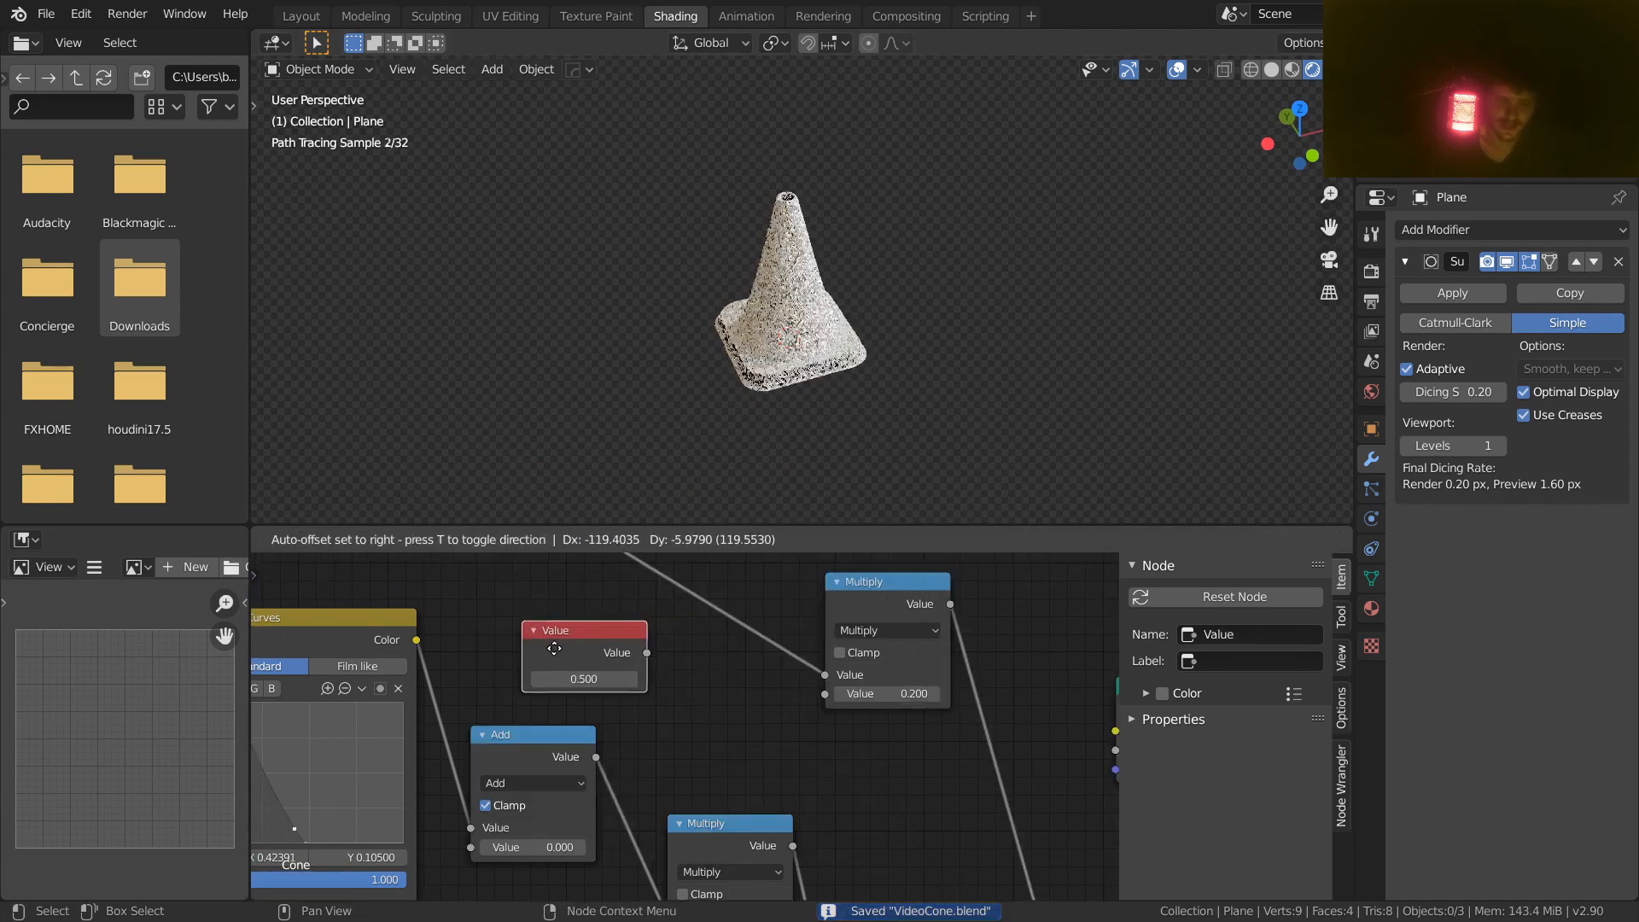
pyautogui.click(521, 654)
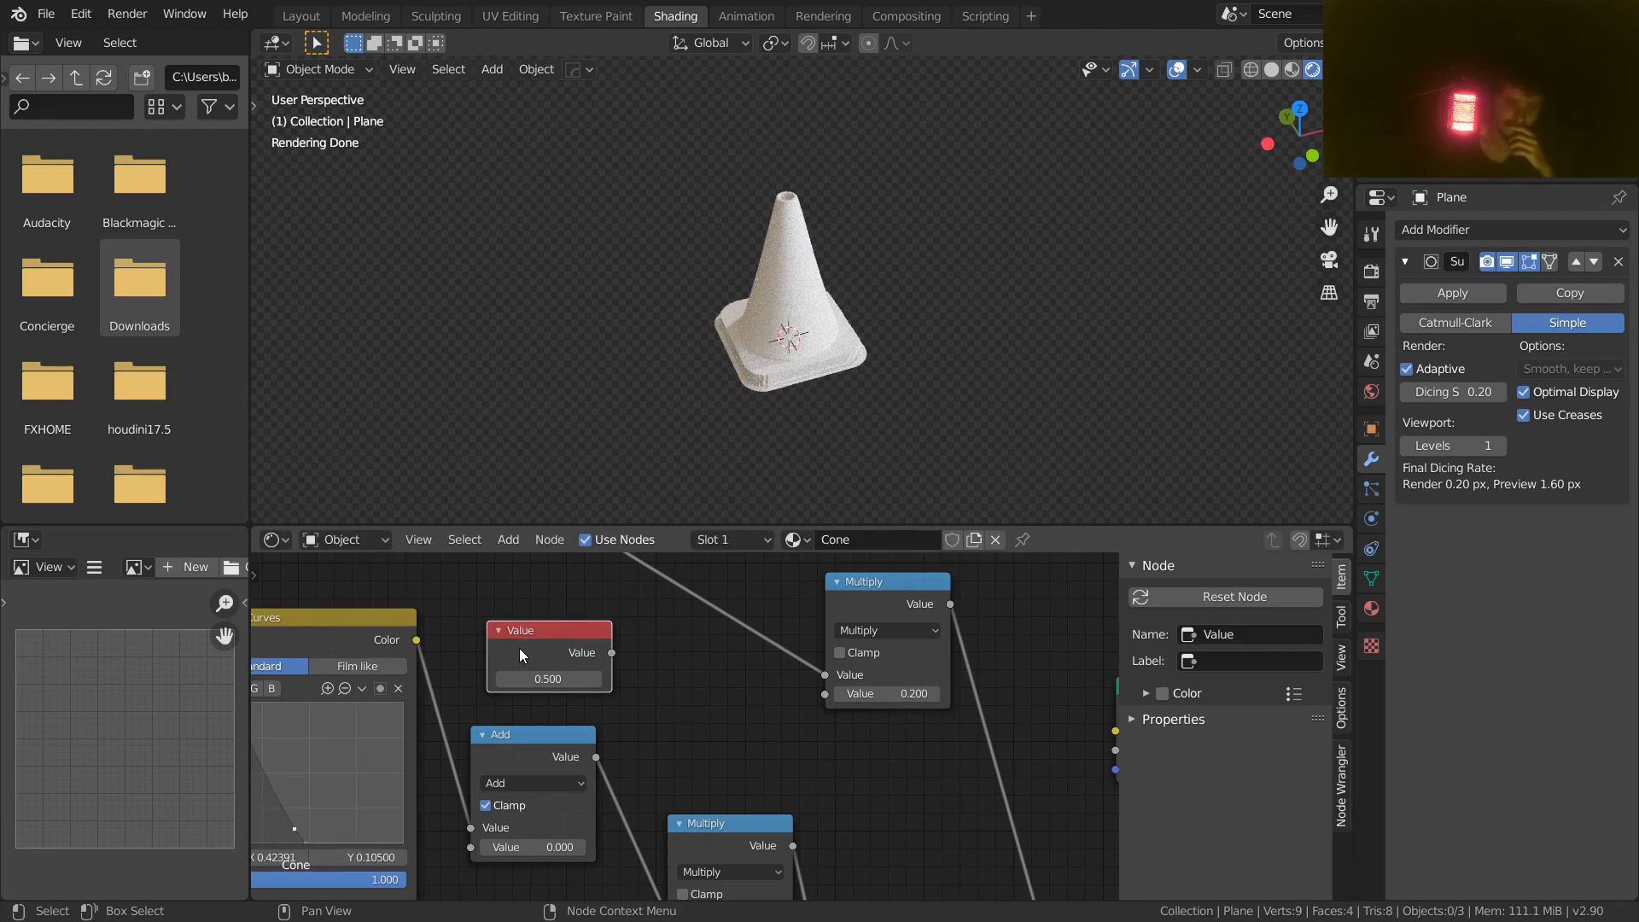
# Step: Link the new Value node to the Multiply node's second input, set it to 0.2, and save the file
pyautogui.moveTo(614, 652); pyautogui.dragTo(823, 695)
pyautogui.click(543, 683)
pyautogui.press('BackSpace')
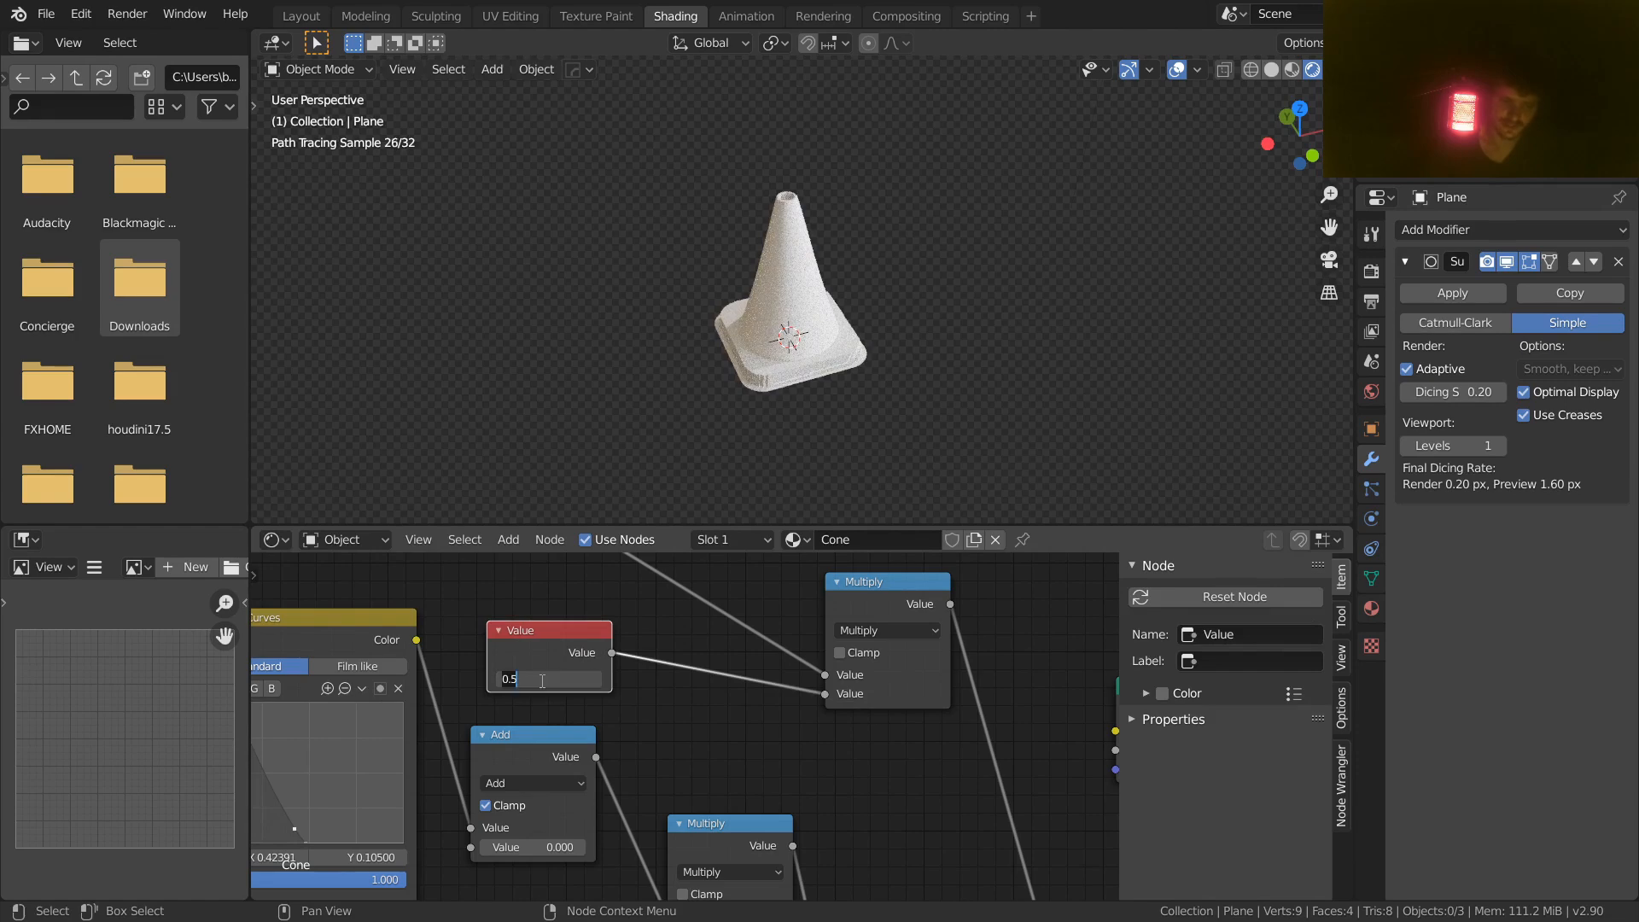
pyautogui.write('.2')
pyautogui.press('Return')
pyautogui.hotkey('ctrl', 's')
# Step: Move the new Value node over to the group of sidelength, baseheight and punchin parameter nodes
pyautogui.scroll(-5, 540, 679)
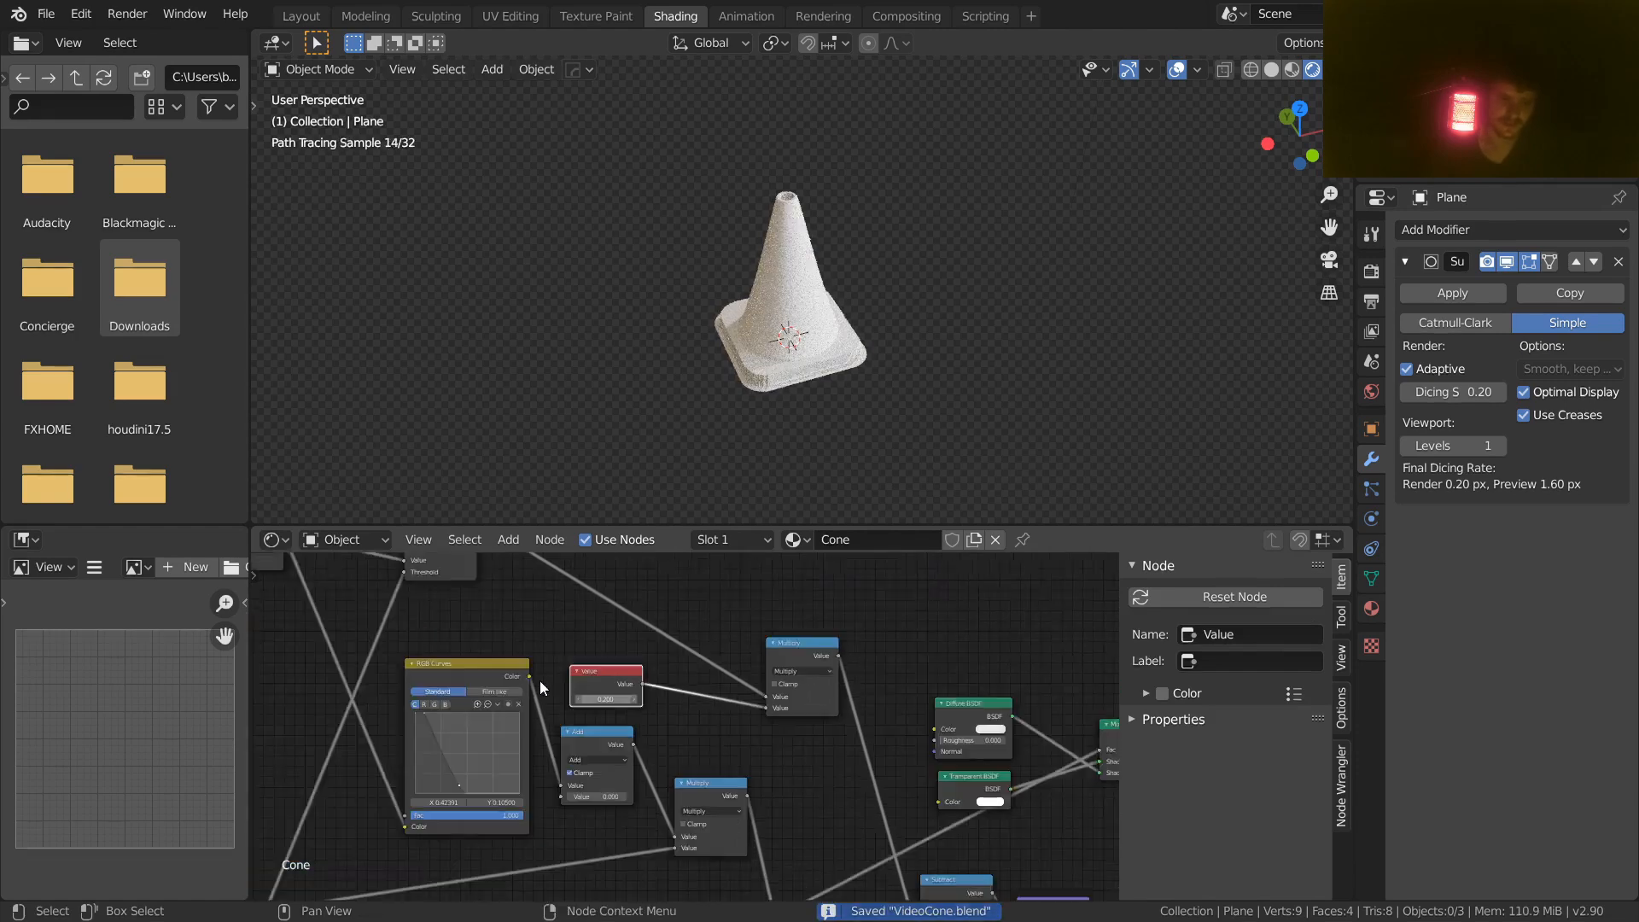
pyautogui.scroll(-5, 642, 628)
pyautogui.moveTo(889, 607); pyautogui.dragTo(473, 808)
pyautogui.moveTo(522, 814); pyautogui.dragTo(593, 648, button='middle')
pyautogui.scroll(4, 592, 647)
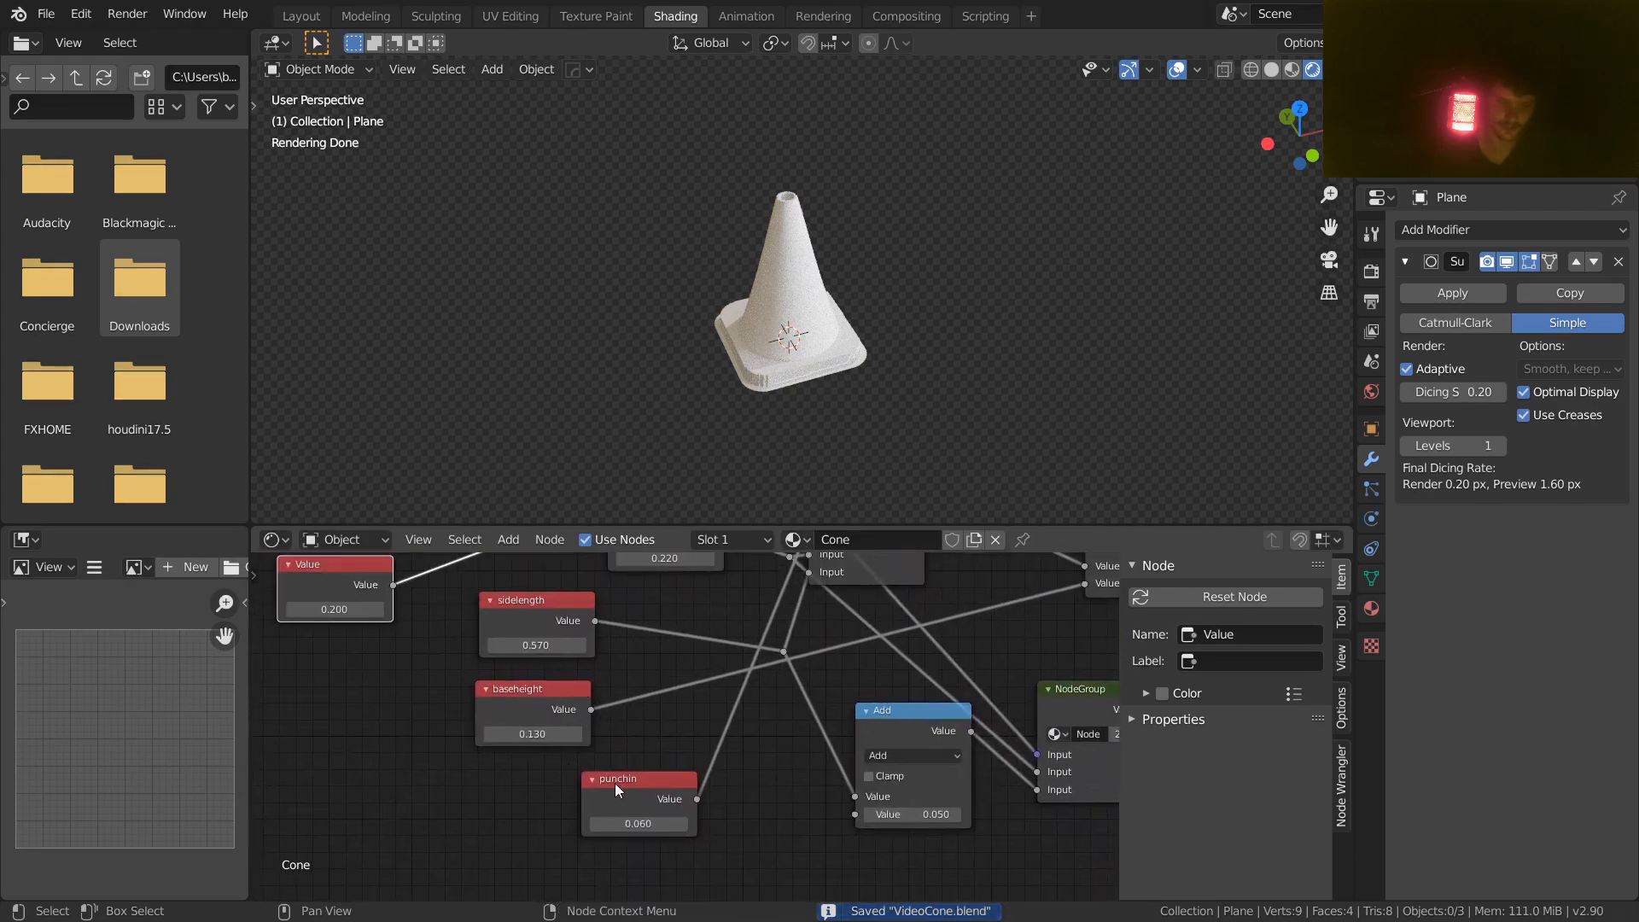
pyautogui.moveTo(603, 693); pyautogui.dragTo(589, 845, button='middle')
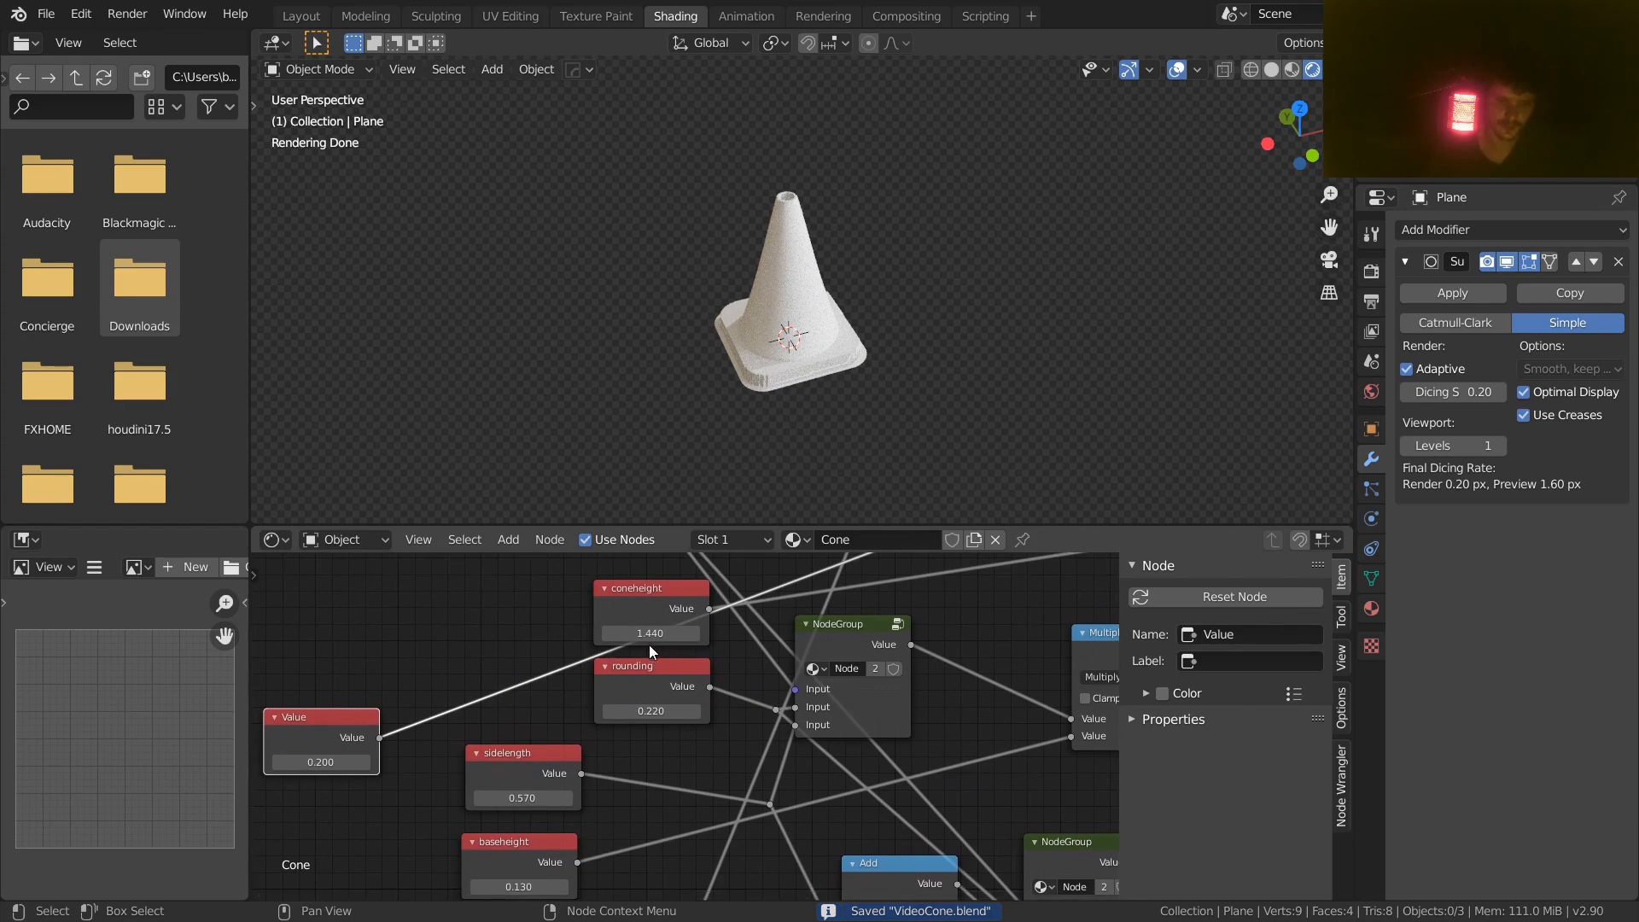
# Step: Try a coneheight of 2.45, inspect the hole in the cone's top, and undo the change
pyautogui.moveTo(649, 637); pyautogui.dragTo(790, 636)
pyautogui.moveTo(810, 158)
pyautogui.mouseDown(button='middle')
pyautogui.moveTo(804, 229)
pyautogui.moveTo(817, 164)
pyautogui.mouseUp(button='middle')
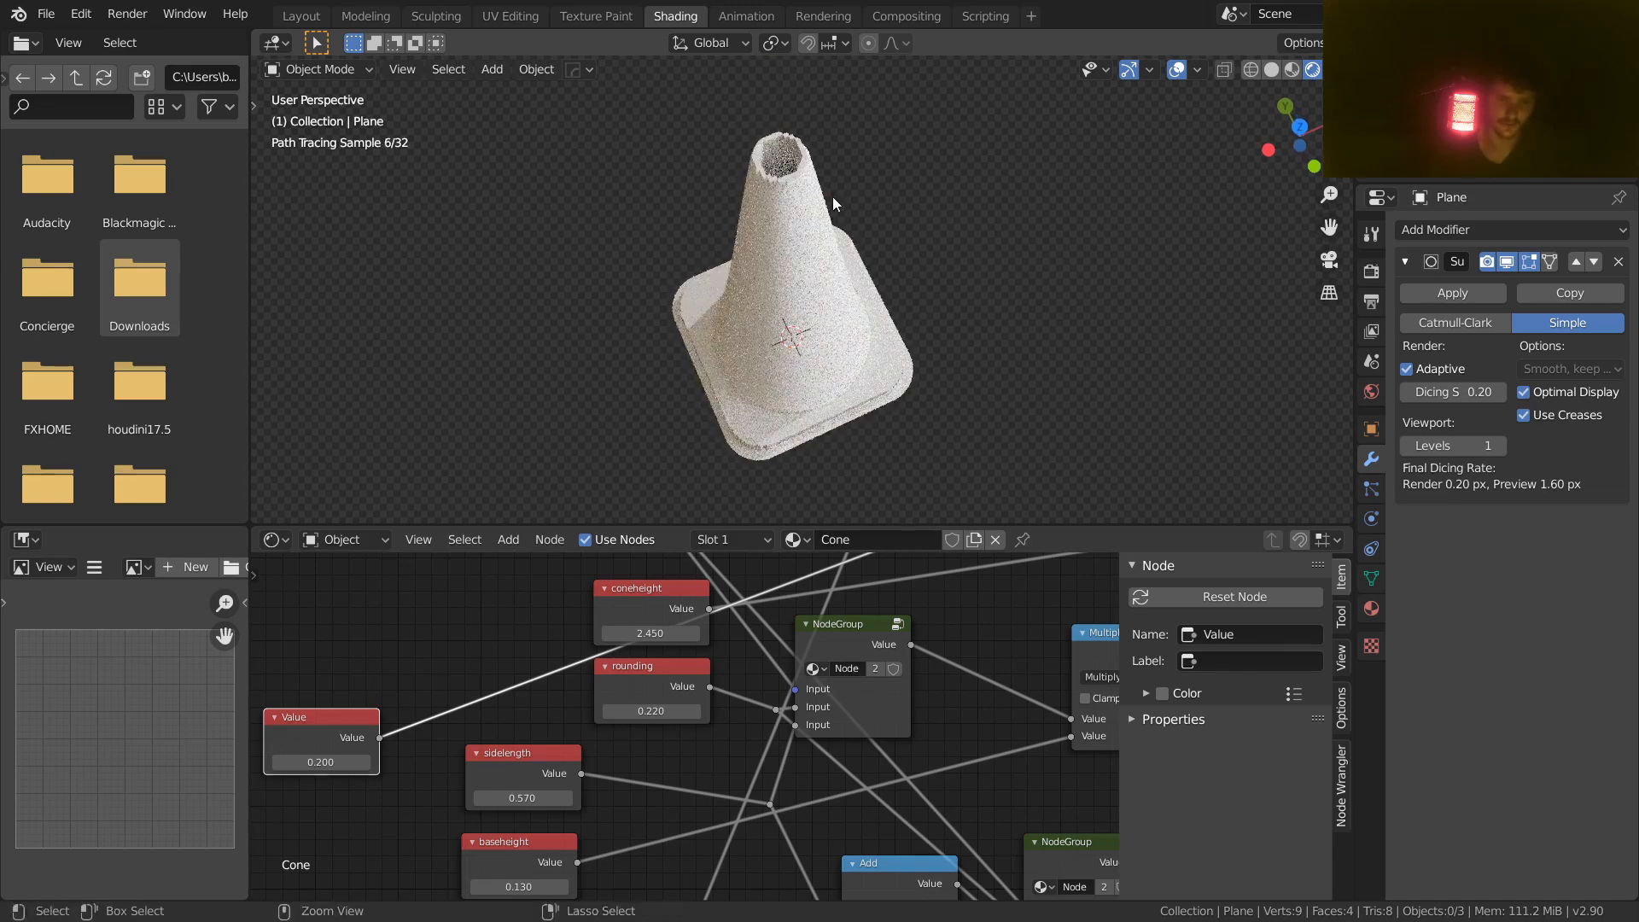
pyautogui.hotkey('ctrl', 'z')
pyautogui.scroll(-4, 802, 272)
pyautogui.moveTo(797, 285); pyautogui.dragTo(803, 214, button='middle')
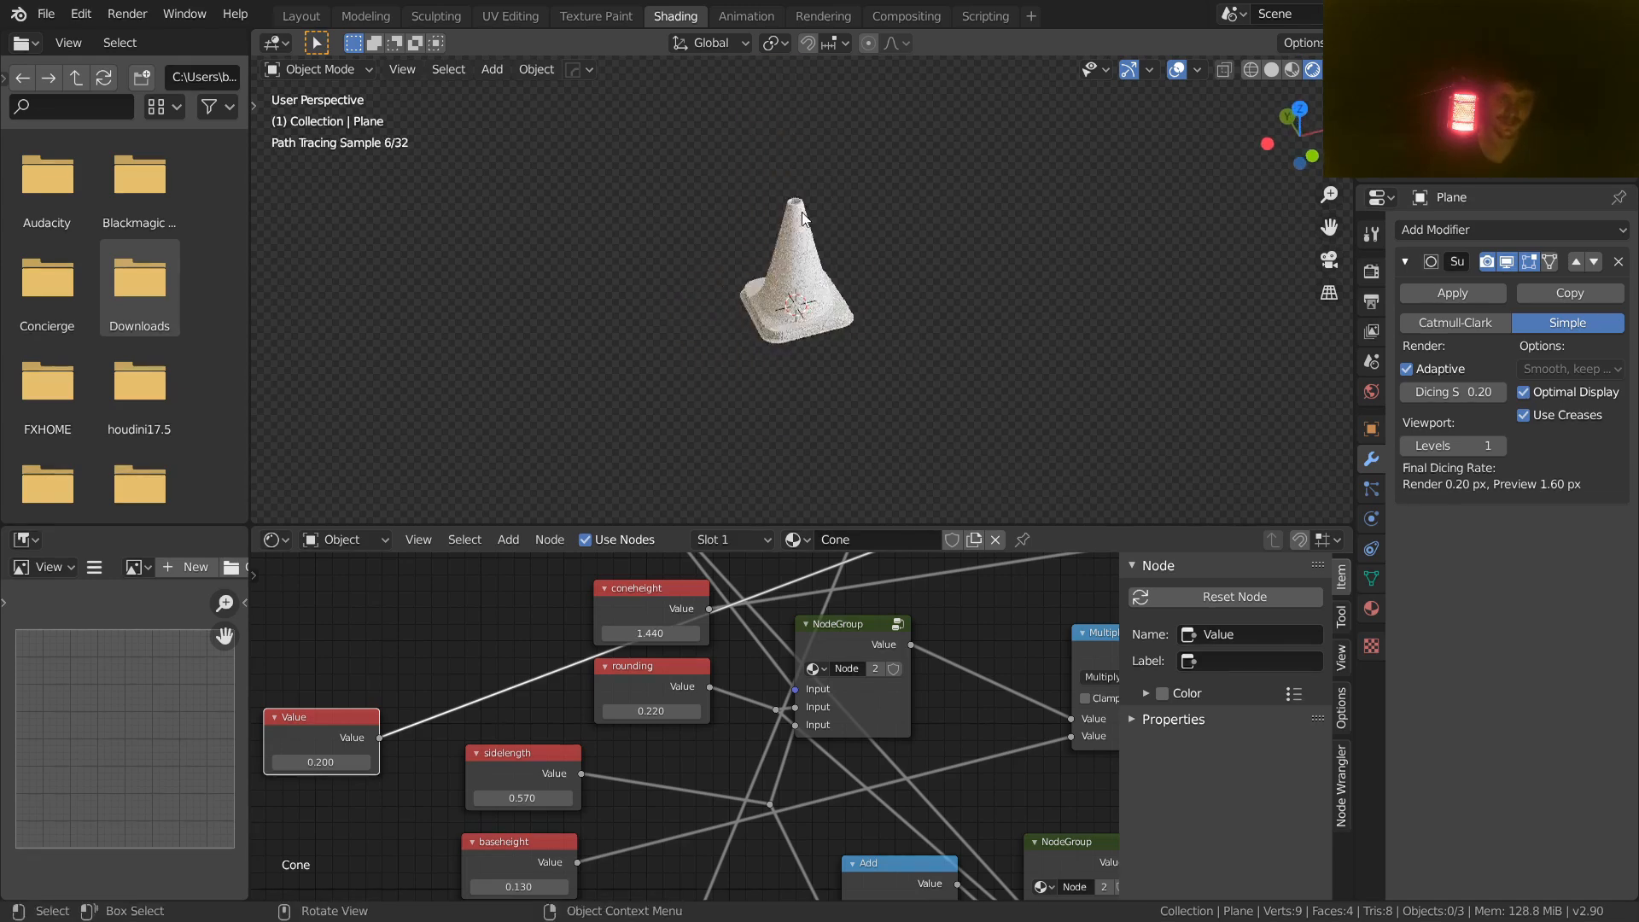
# Step: Save the file and line up the unnamed Value, sidelength, baseheight and punchin nodes in one column
pyautogui.hotkey('ctrl', 's')
pyautogui.scroll(-3, 652, 598)
pyautogui.press('g')
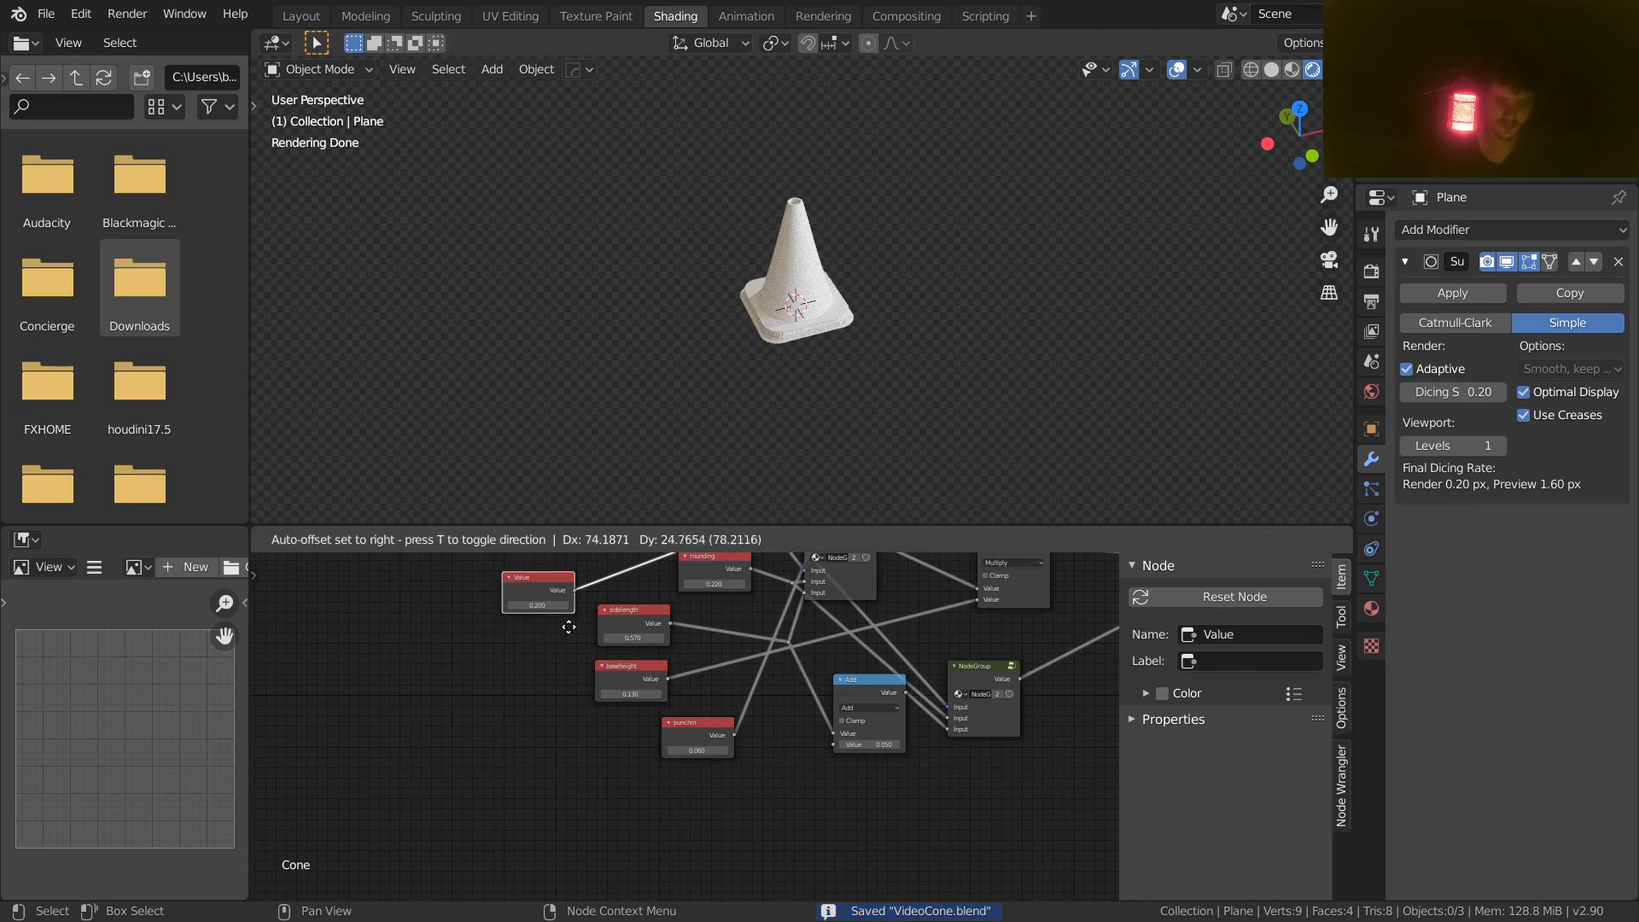
pyautogui.click(569, 626)
pyautogui.moveTo(536, 719); pyautogui.dragTo(666, 641)
pyautogui.press('g')
pyautogui.click(530, 654)
pyautogui.moveTo(619, 775); pyautogui.dragTo(688, 722)
pyautogui.press('g')
pyautogui.click(534, 742)
pyautogui.scroll(5, 931, 272)
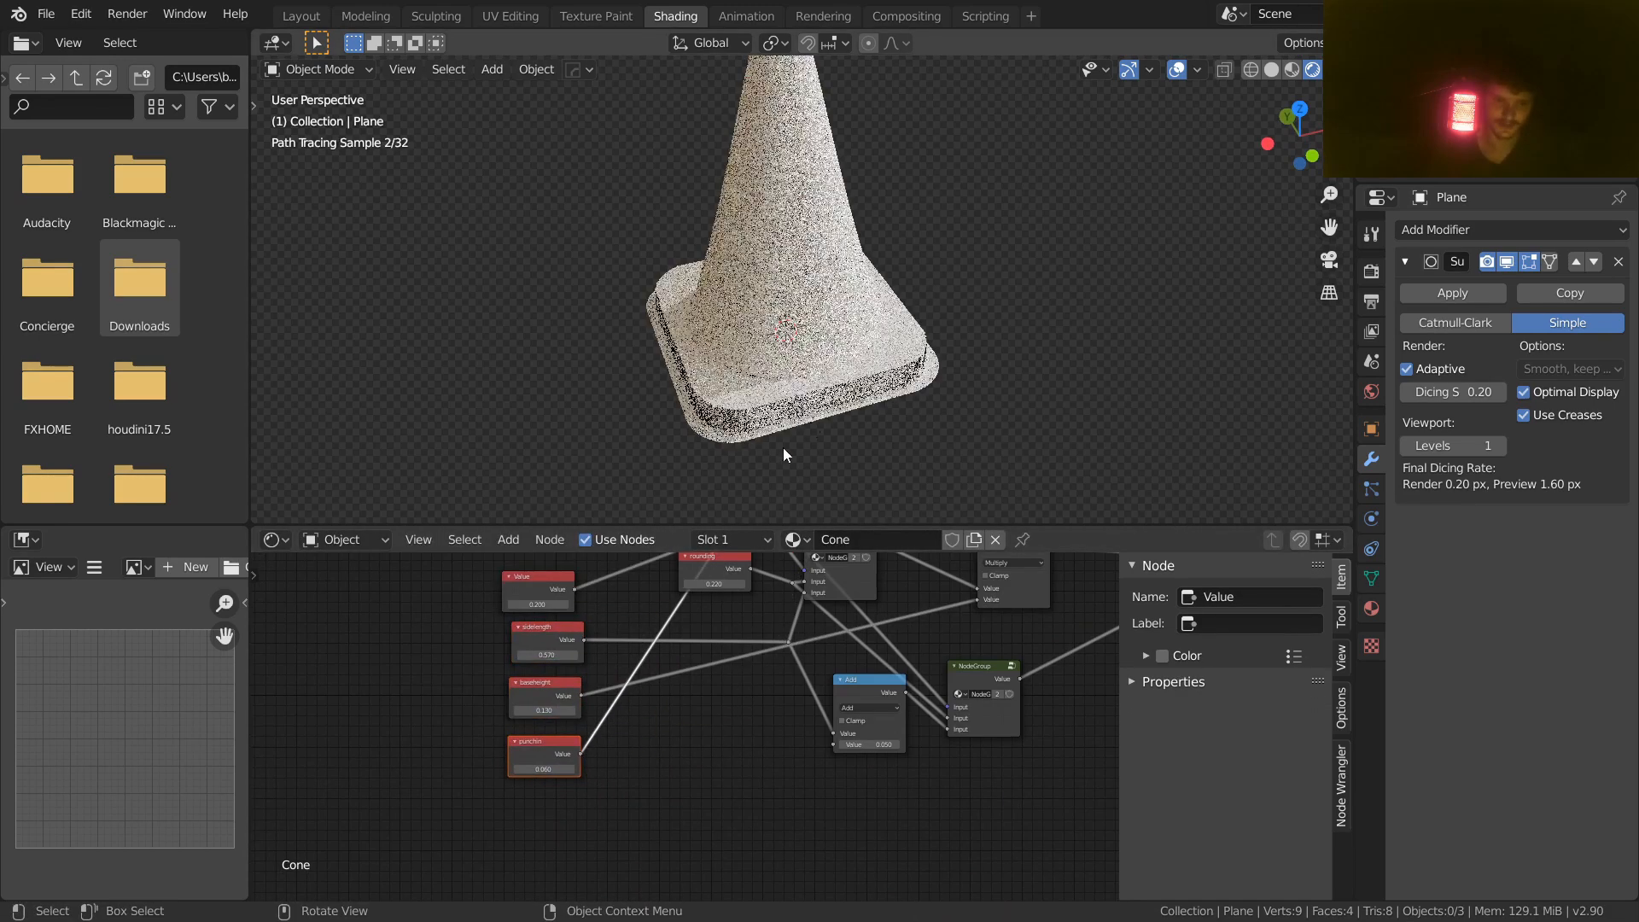
# Step: Move the coneheight and rounding nodes together to the top of the parameter node column
pyautogui.moveTo(590, 613); pyautogui.dragTo(601, 743, button='middle')
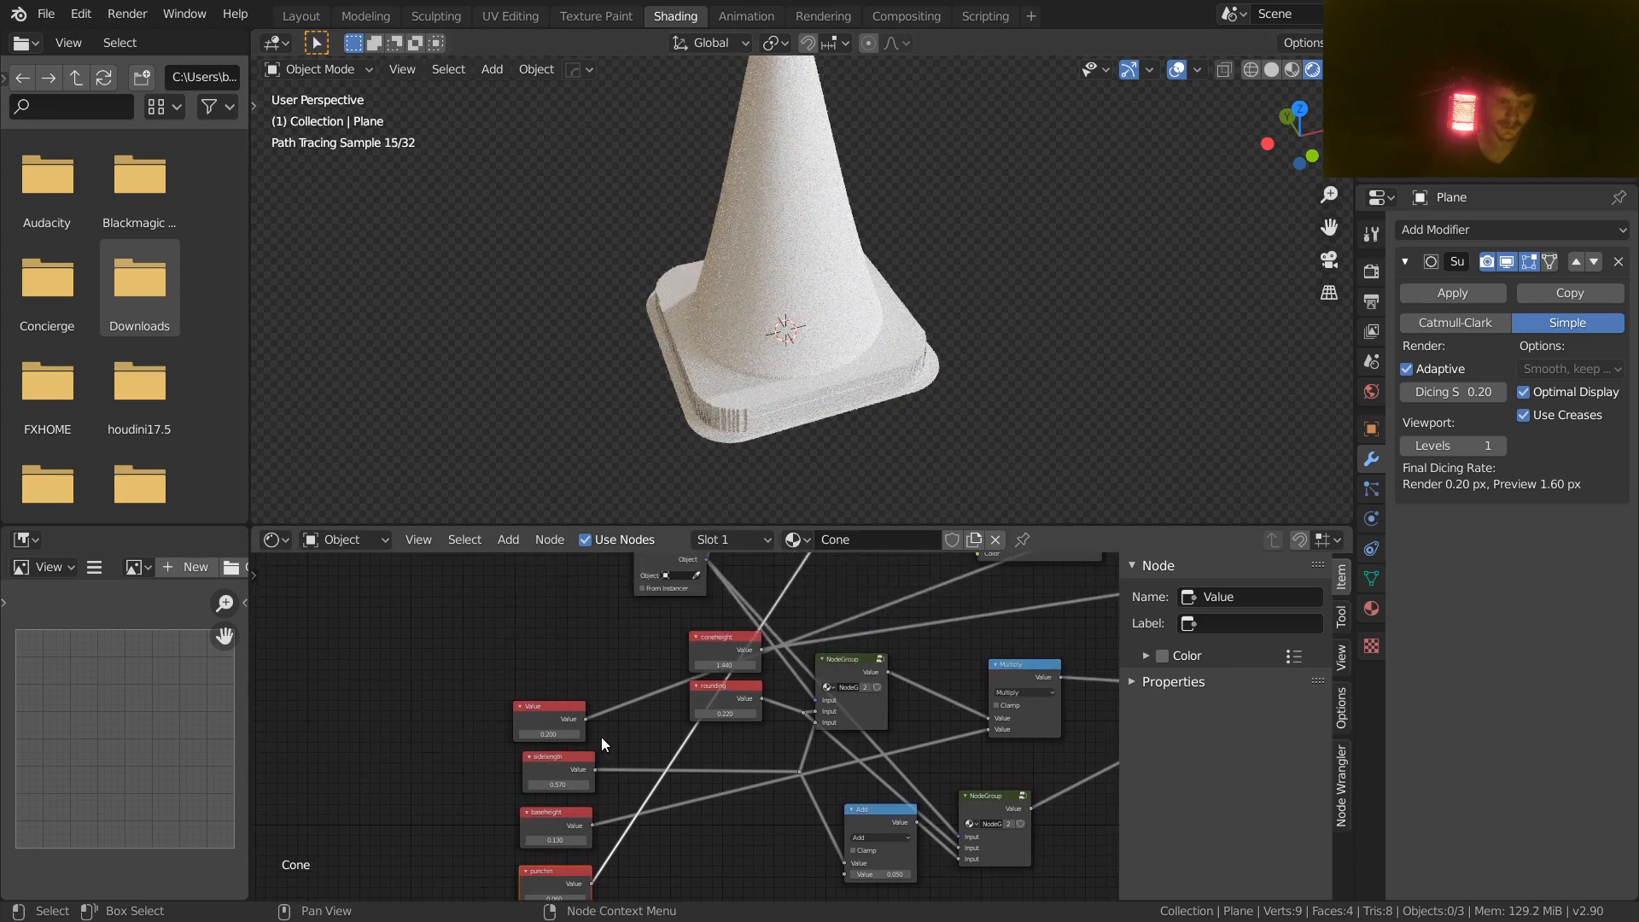
pyautogui.moveTo(644, 739); pyautogui.dragTo(744, 651)
pyautogui.press('g')
pyautogui.click(567, 623)
# Step: Add another Value node in the space before the Add node that feeds the lower NodeGroup
pyautogui.moveTo(721, 686); pyautogui.dragTo(590, 592, button='middle')
pyautogui.hotkey('shift', 'a')
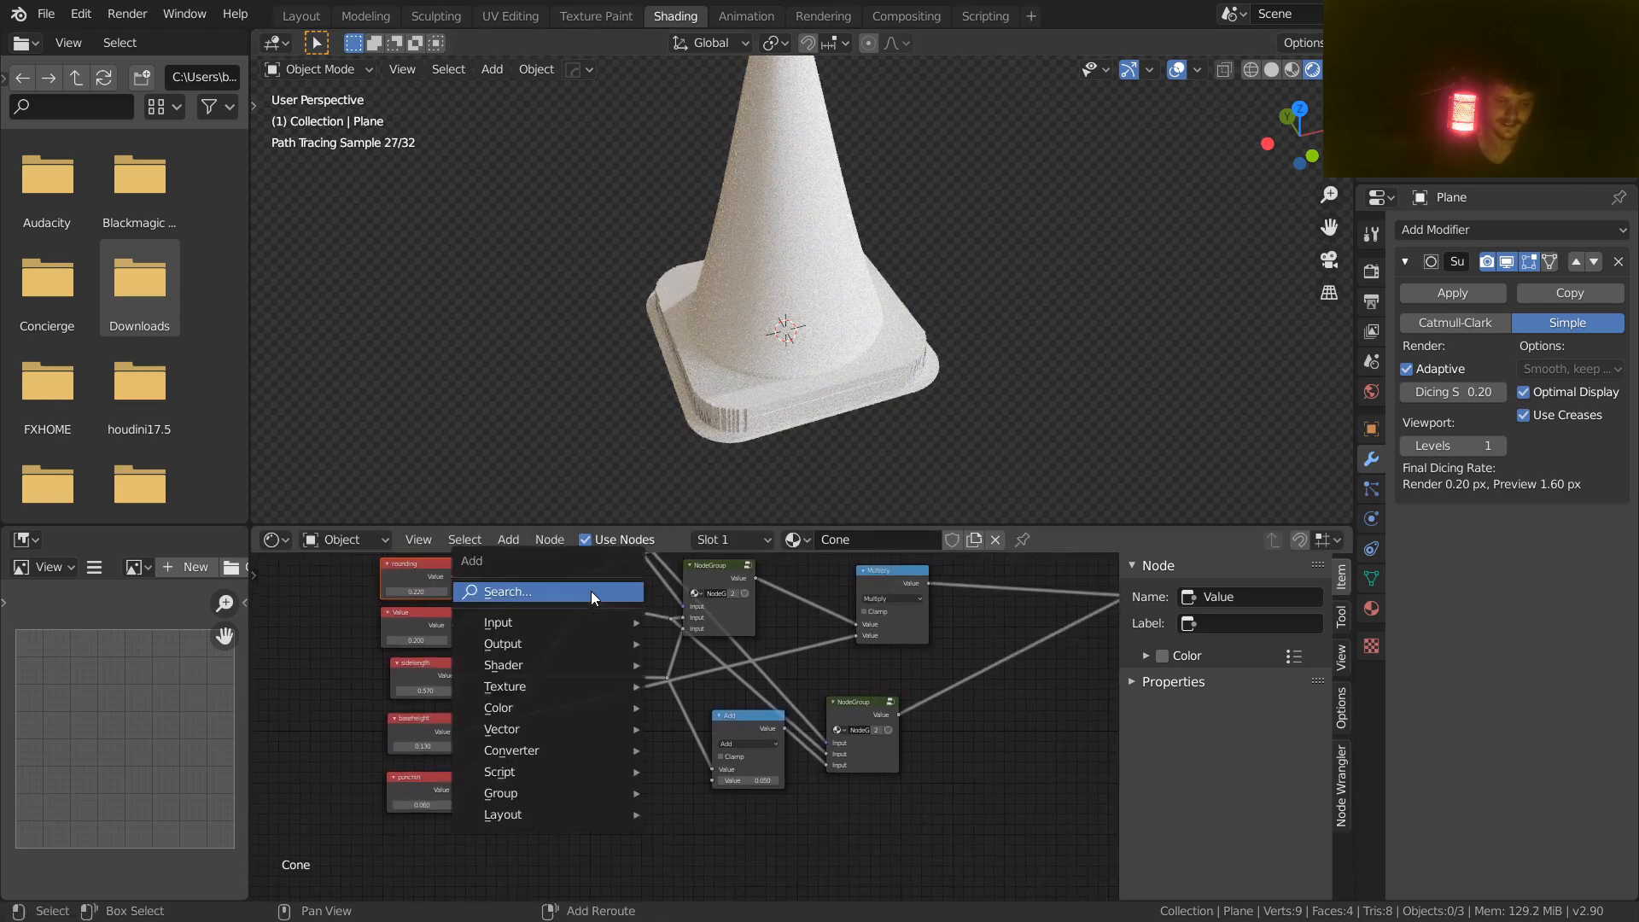
pyautogui.click(591, 591)
pyautogui.write('val')
pyautogui.press('Return')
pyautogui.click(578, 833)
pyautogui.scroll(5, 733, 798)
pyautogui.moveTo(709, 761); pyautogui.dragTo(719, 679, button='middle')
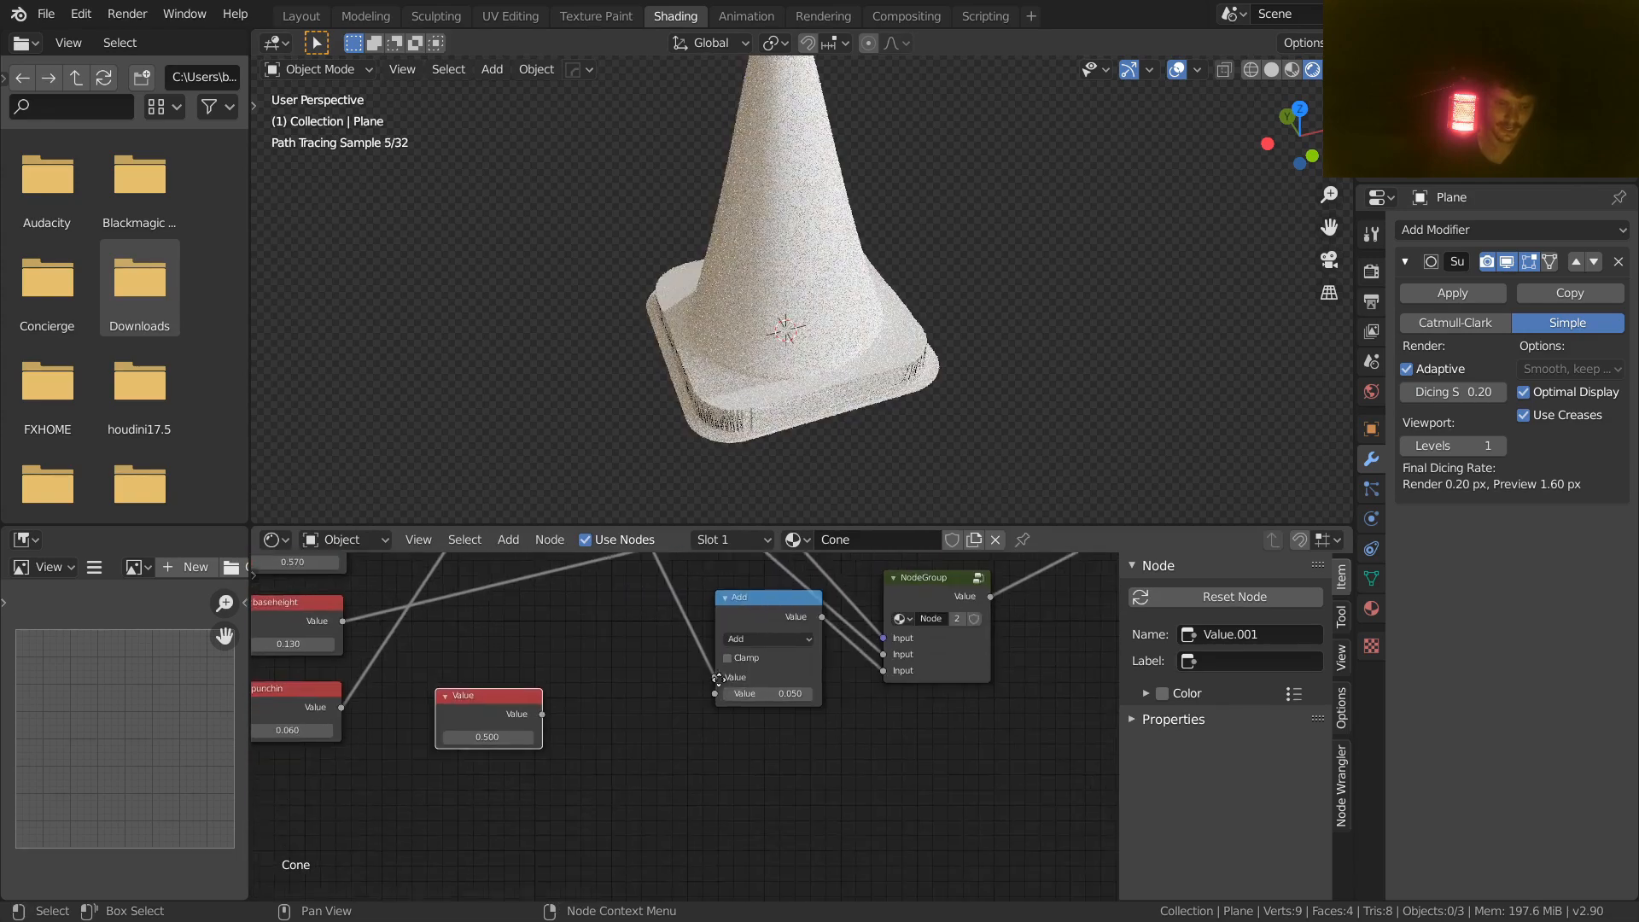
# Step: Set the newly added Value node to 0.05 and link it to the Add node's second input
pyautogui.click(467, 742)
pyautogui.write('.0')
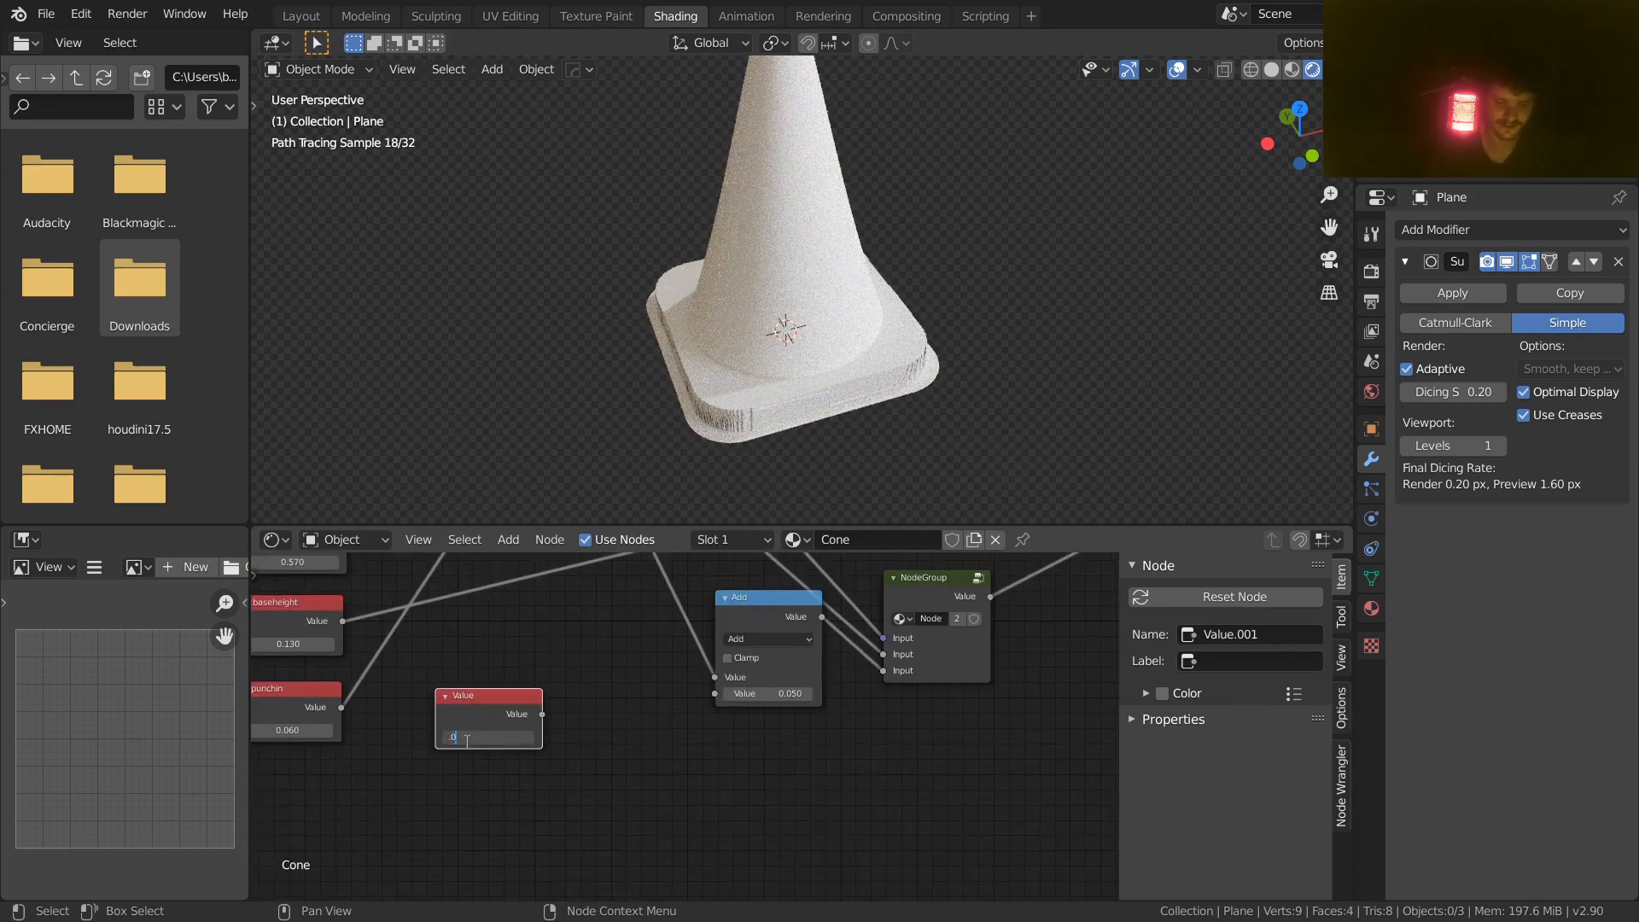
pyautogui.write('5')
pyautogui.press('Return')
pyautogui.keyDown('alt'); pyautogui.moveTo(490, 728); pyautogui.dragTo(741, 689, button='right'); pyautogui.keyUp('alt')
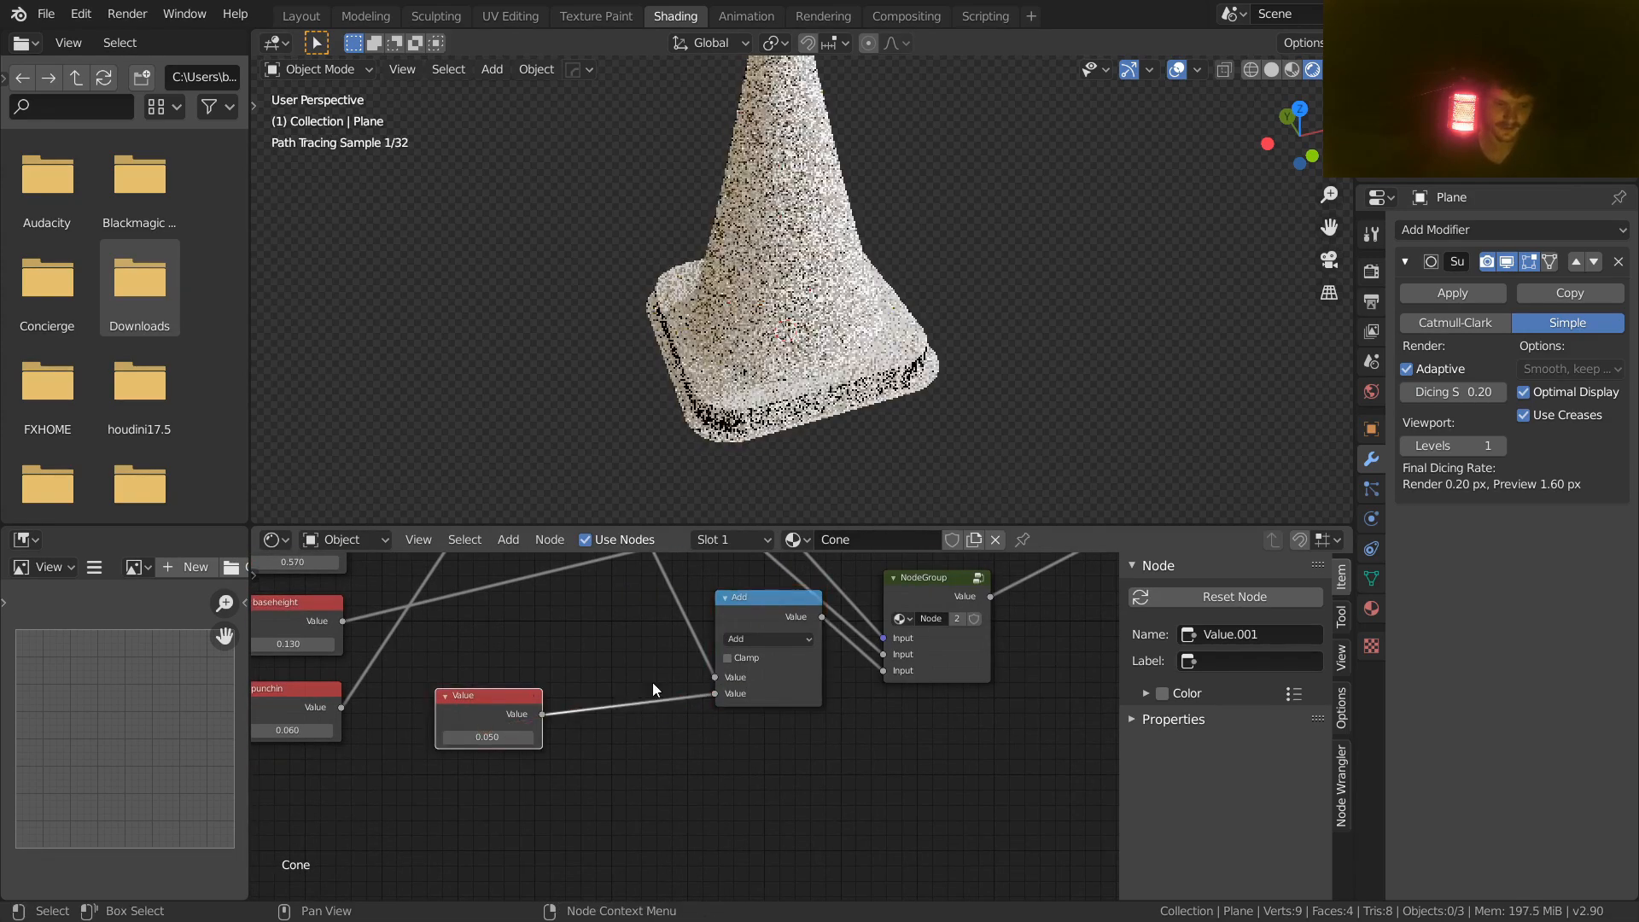
# Step: Enter "margin" as both the name and the label of the 0.05 Value node
pyautogui.click(1240, 633)
pyautogui.write('margin')
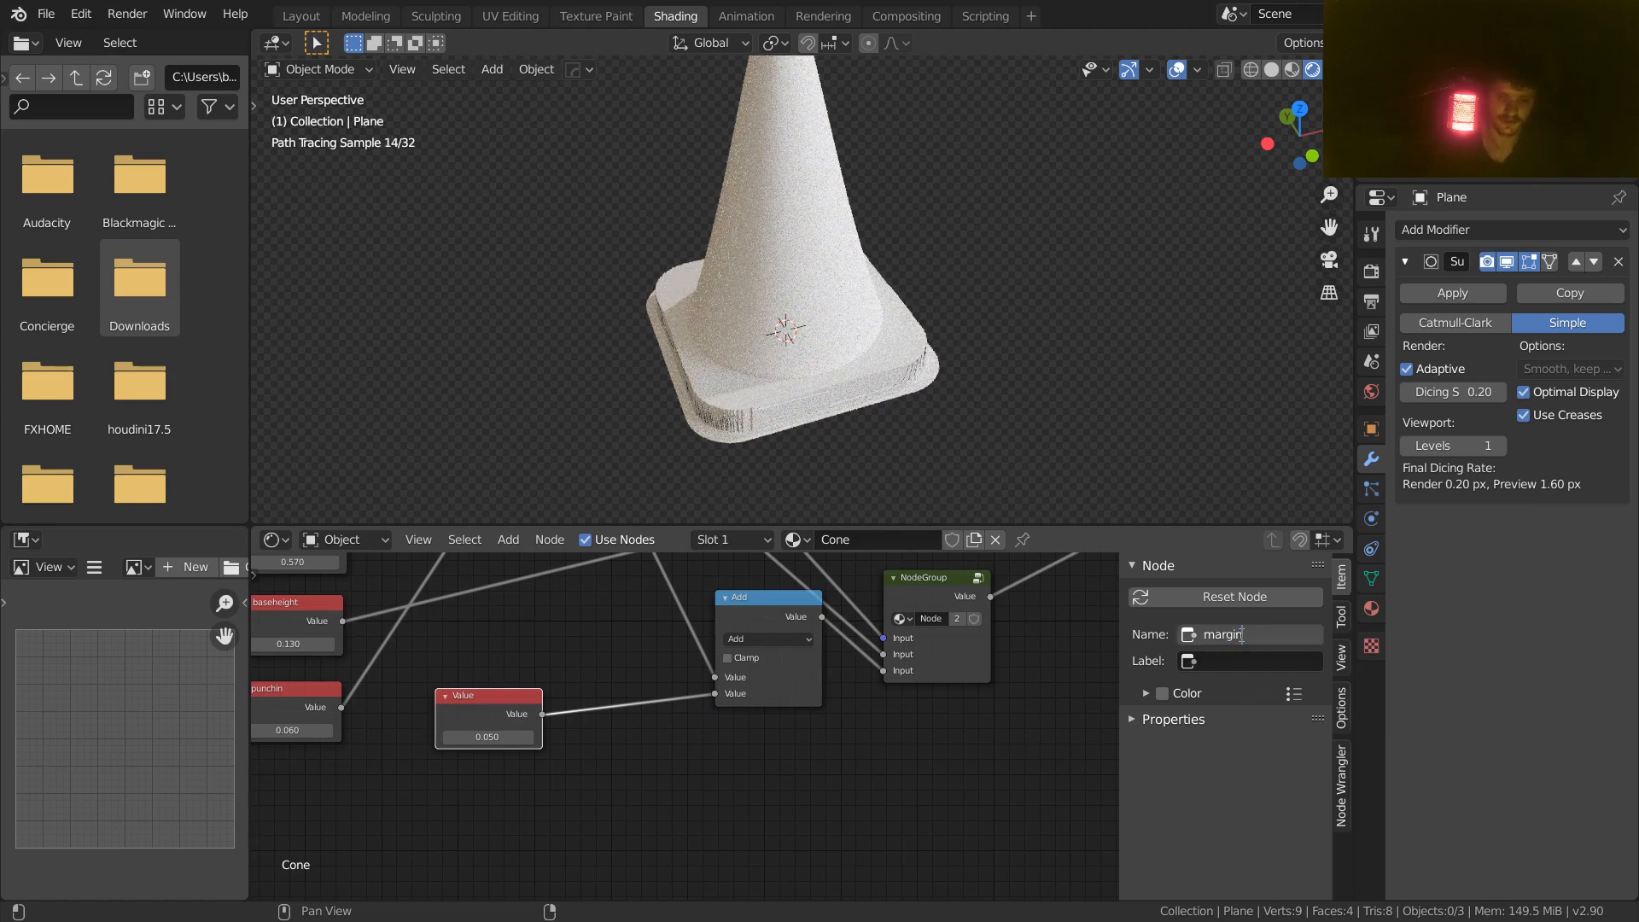
pyautogui.press('Tab')
pyautogui.write('margin')
pyautogui.press('Return')
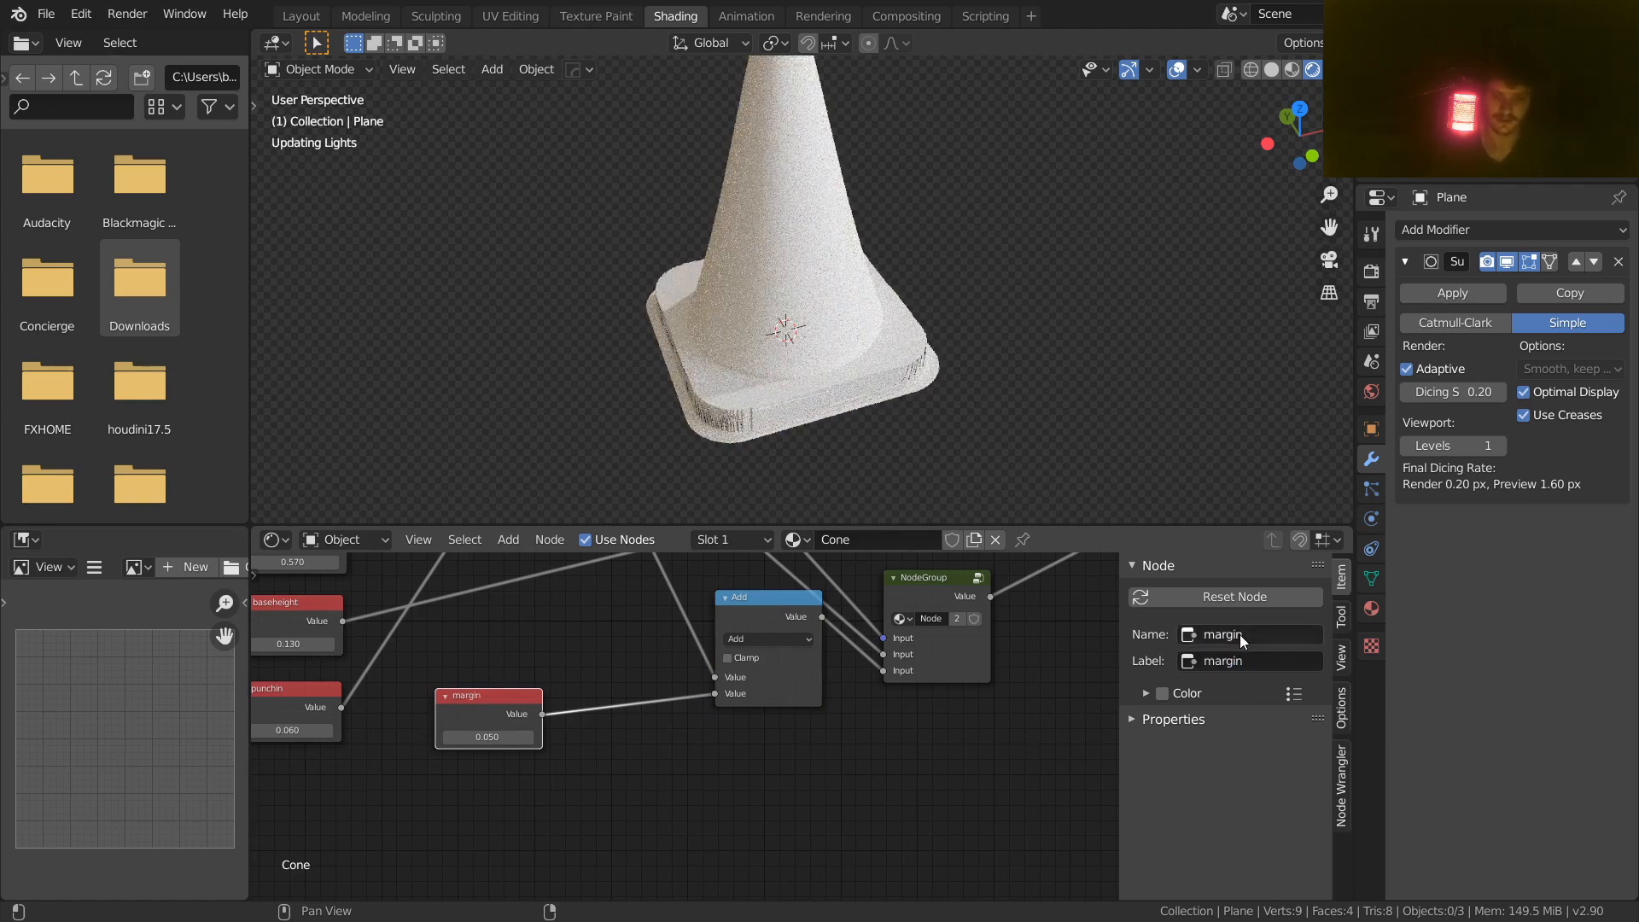
# Step: Place the margin node directly below punchin in the parameter column and save the file
pyautogui.moveTo(622, 671); pyautogui.dragTo(894, 620, button='middle')
pyautogui.press('g')
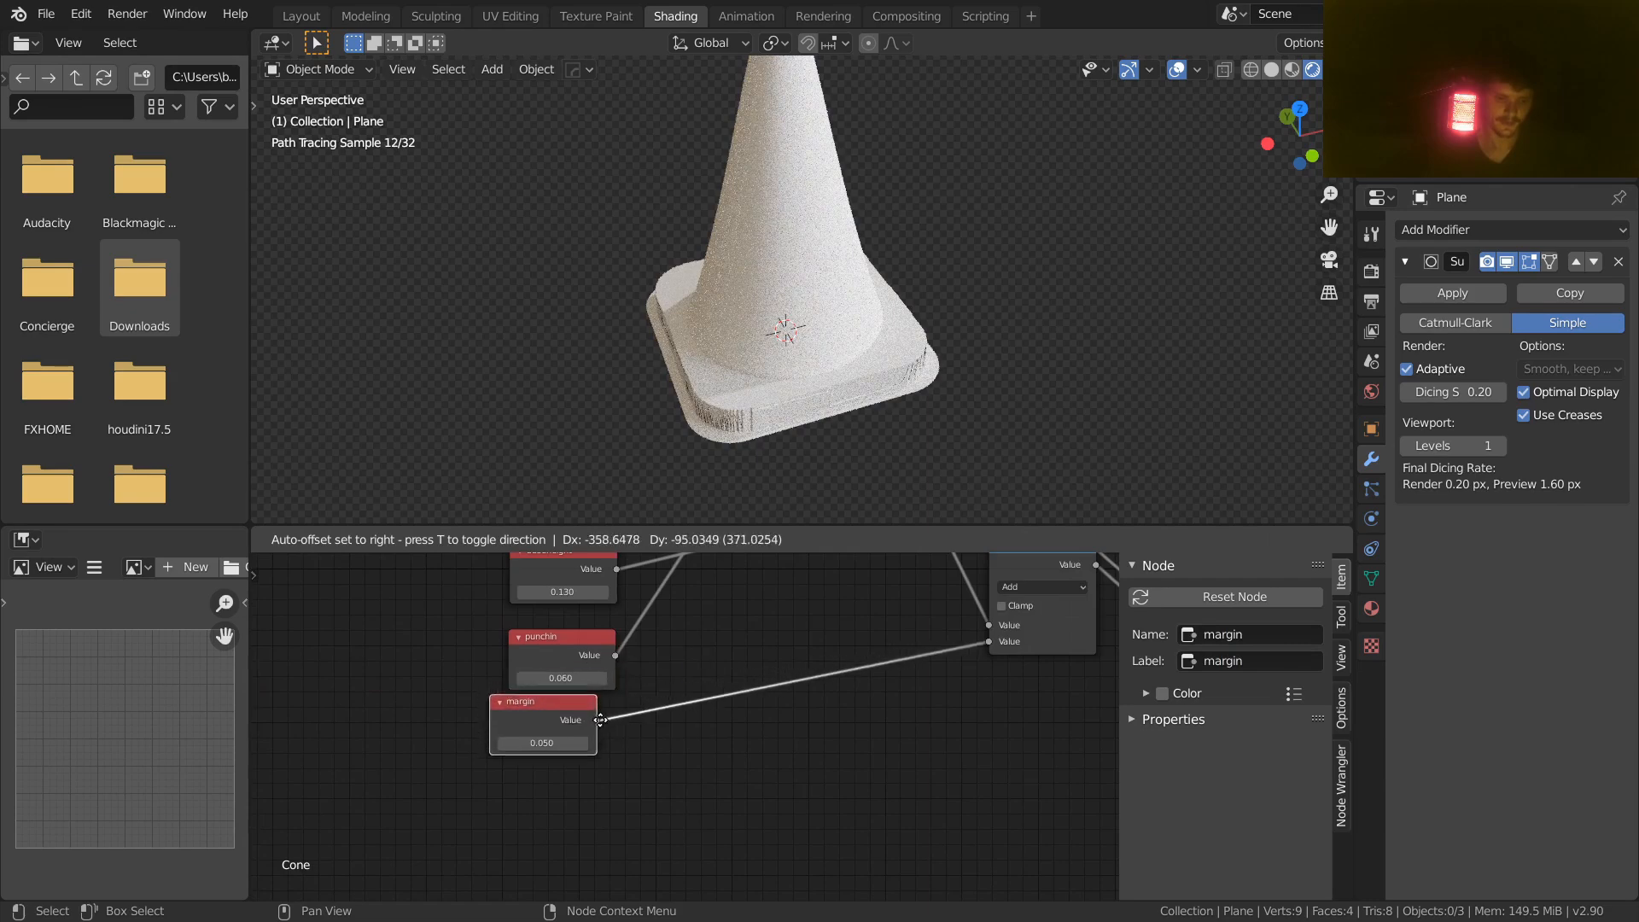
pyautogui.click(620, 724)
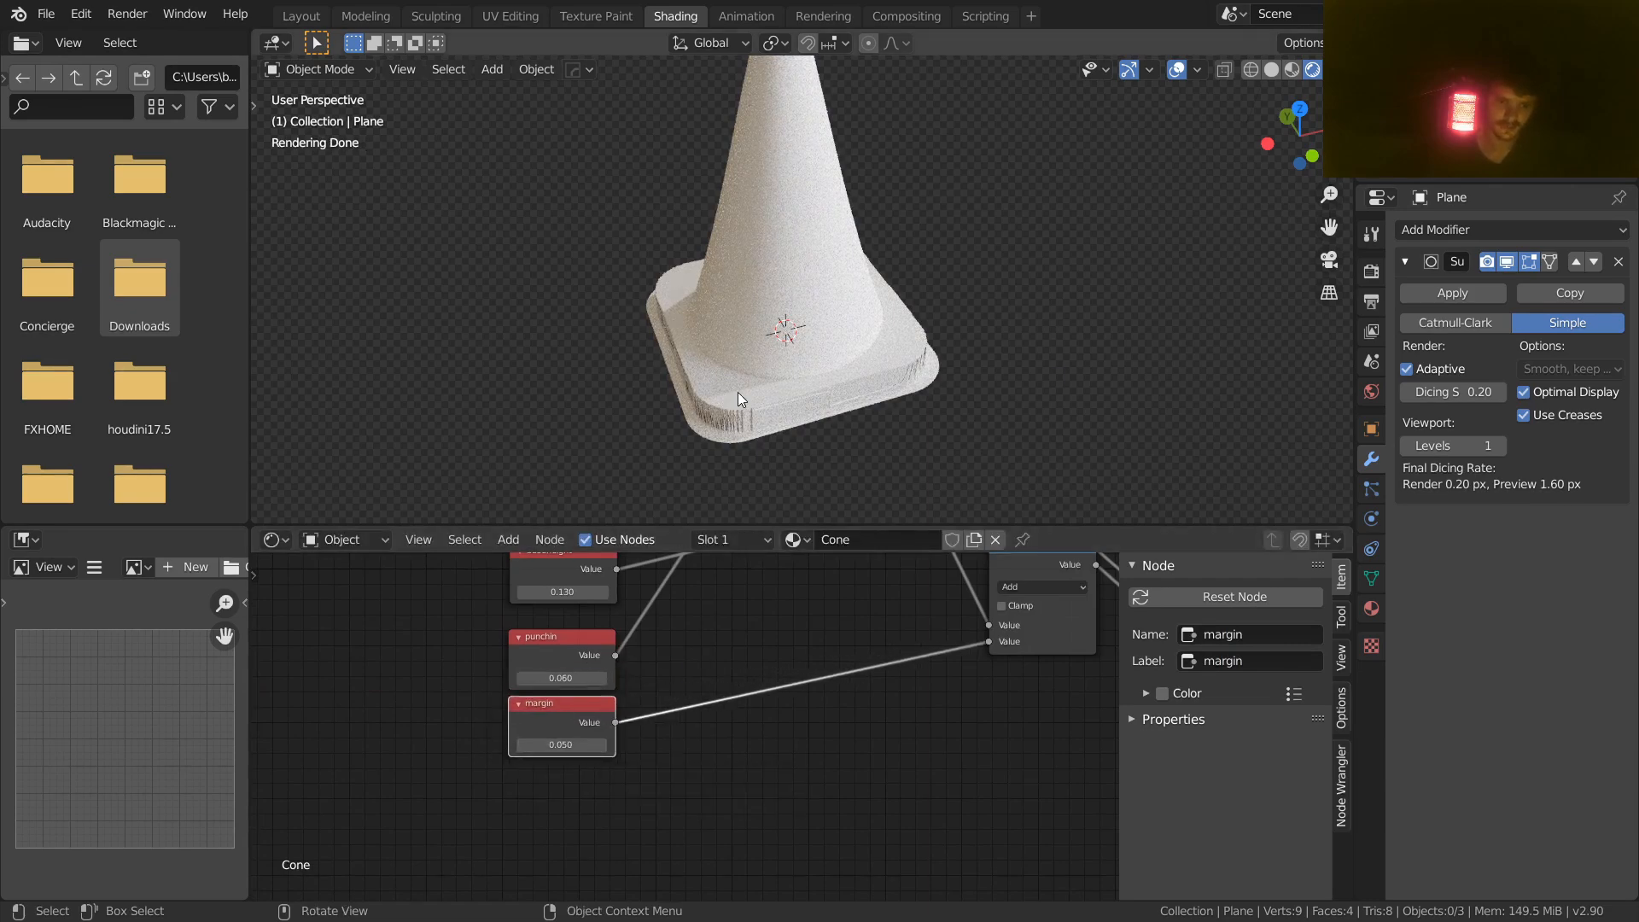
pyautogui.hotkey('ctrl', 's')
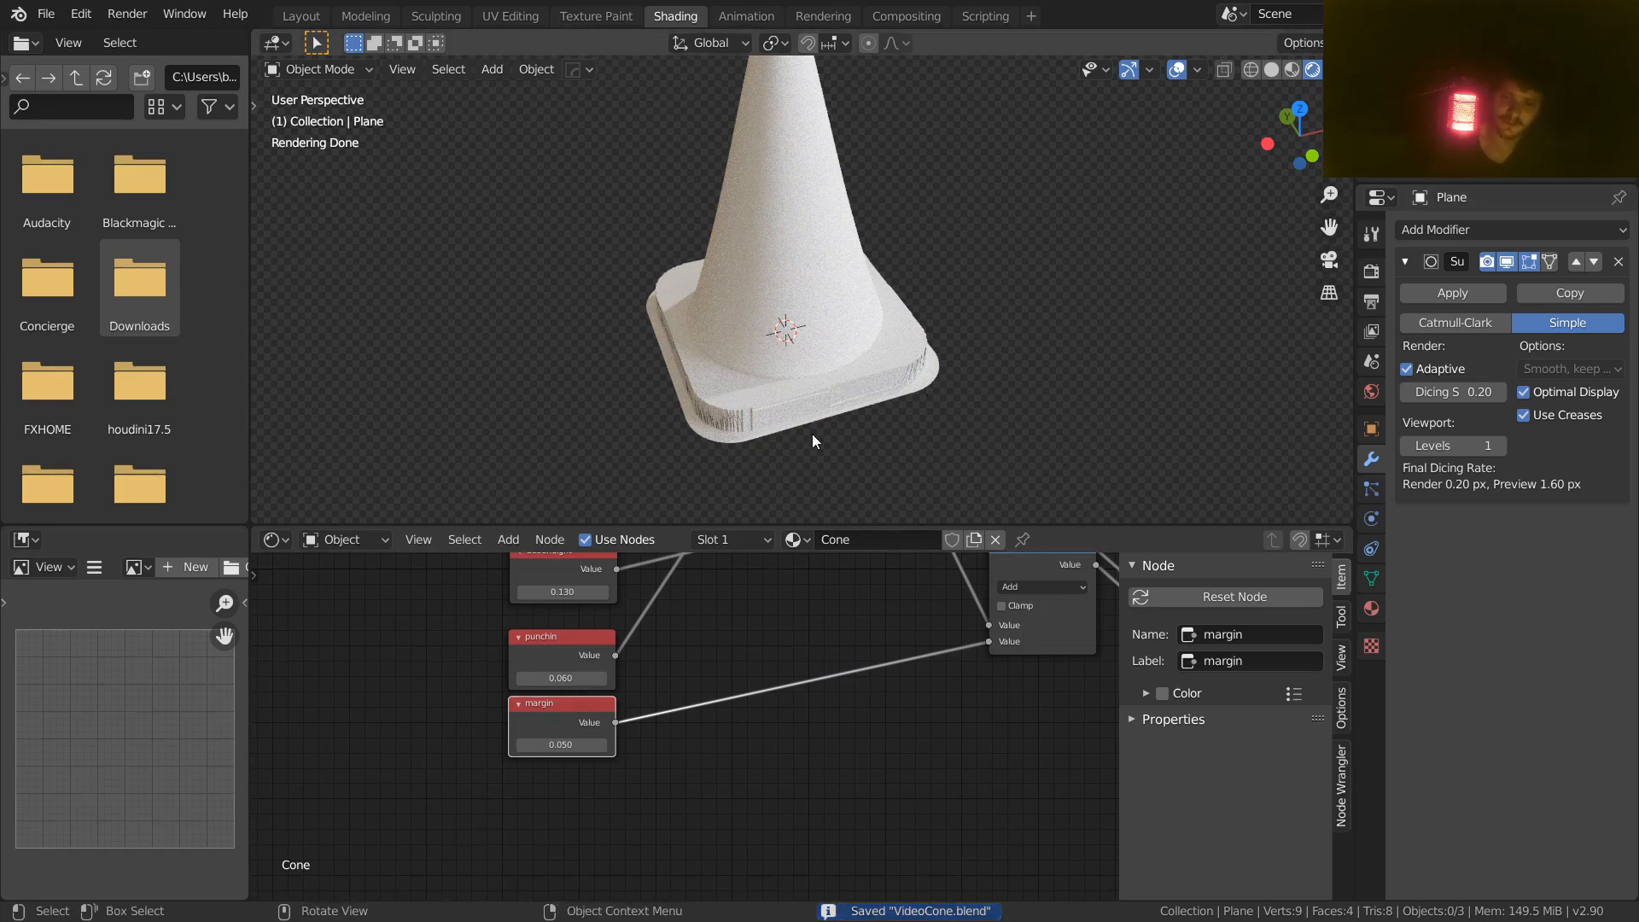
# Step: Save the file with the whole cone in view
pyautogui.scroll(-2, 813, 419)
pyautogui.keyDown('shift'); pyautogui.moveTo(819, 321); pyautogui.dragTo(819, 381, button='middle'); pyautogui.keyUp('shift')
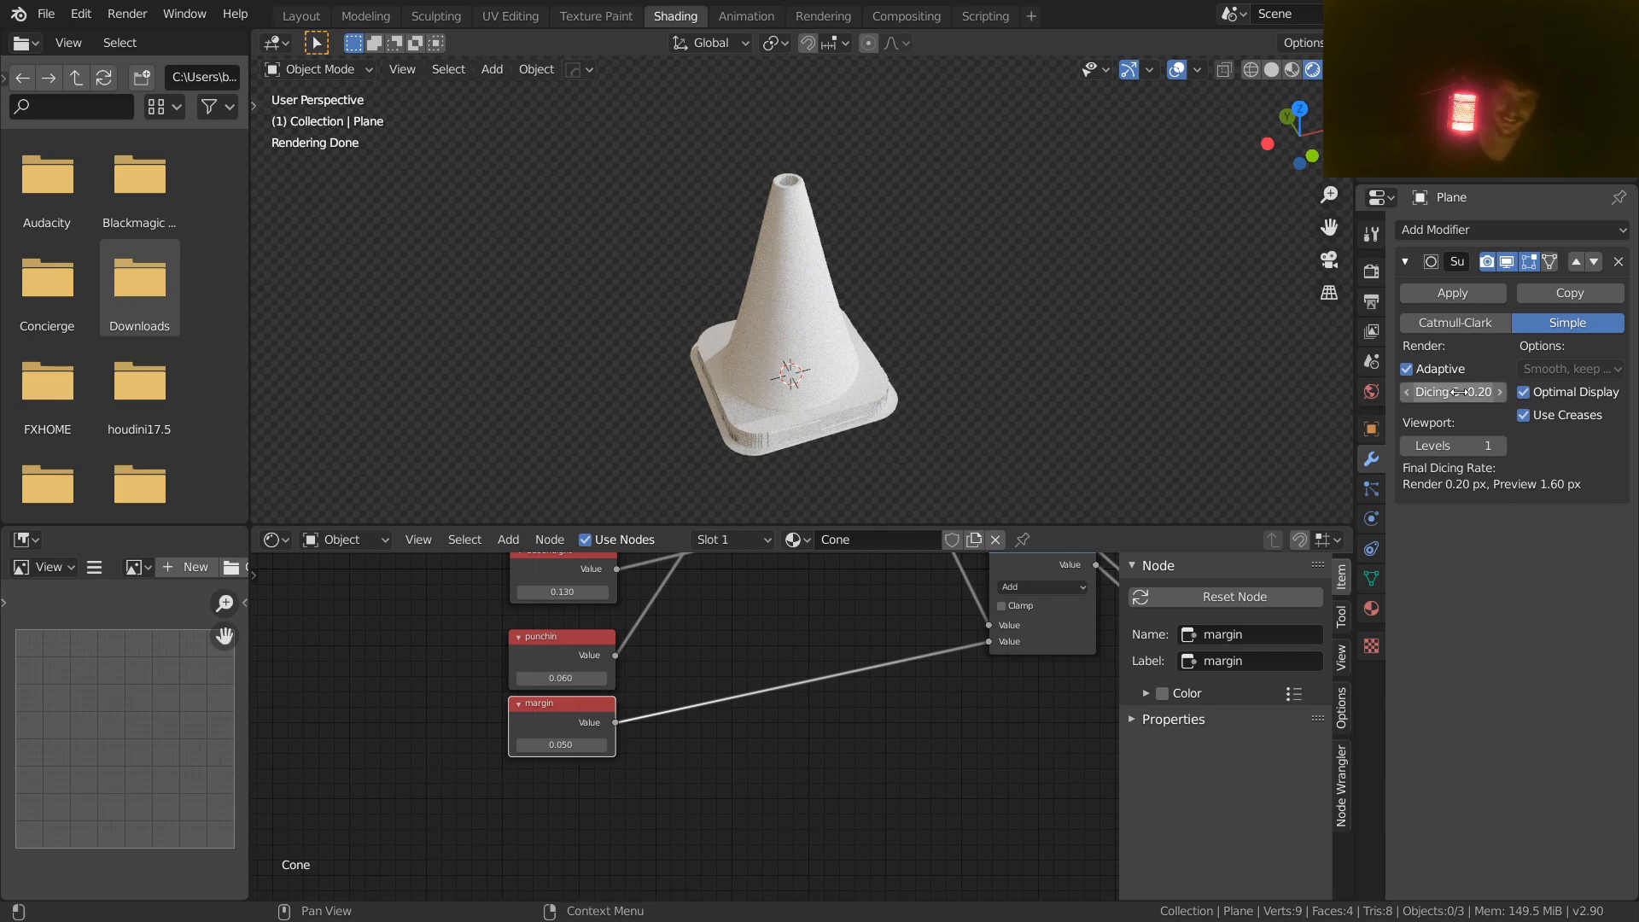
pyautogui.hotkey('ctrl', 's')
# Step: Test the coneheight control by lowering its value substantially, and undo the change
pyautogui.scroll(-5, 727, 717)
pyautogui.moveTo(641, 666); pyautogui.dragTo(690, 791, button='middle')
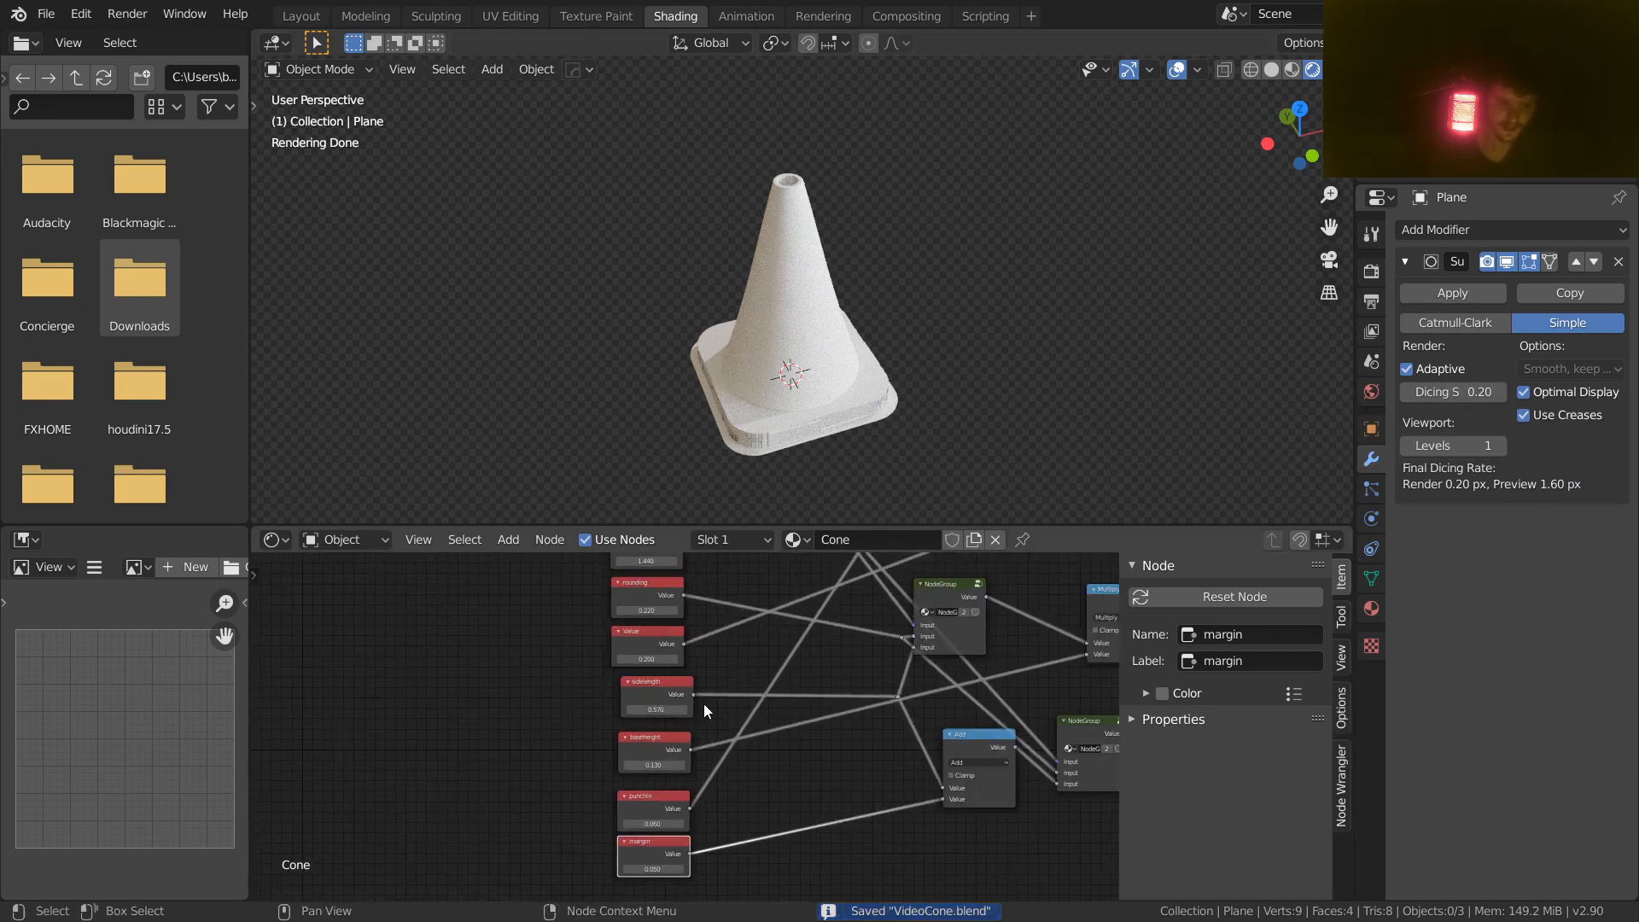
pyautogui.moveTo(693, 654); pyautogui.dragTo(687, 768, button='middle')
pyautogui.scroll(5, 685, 745)
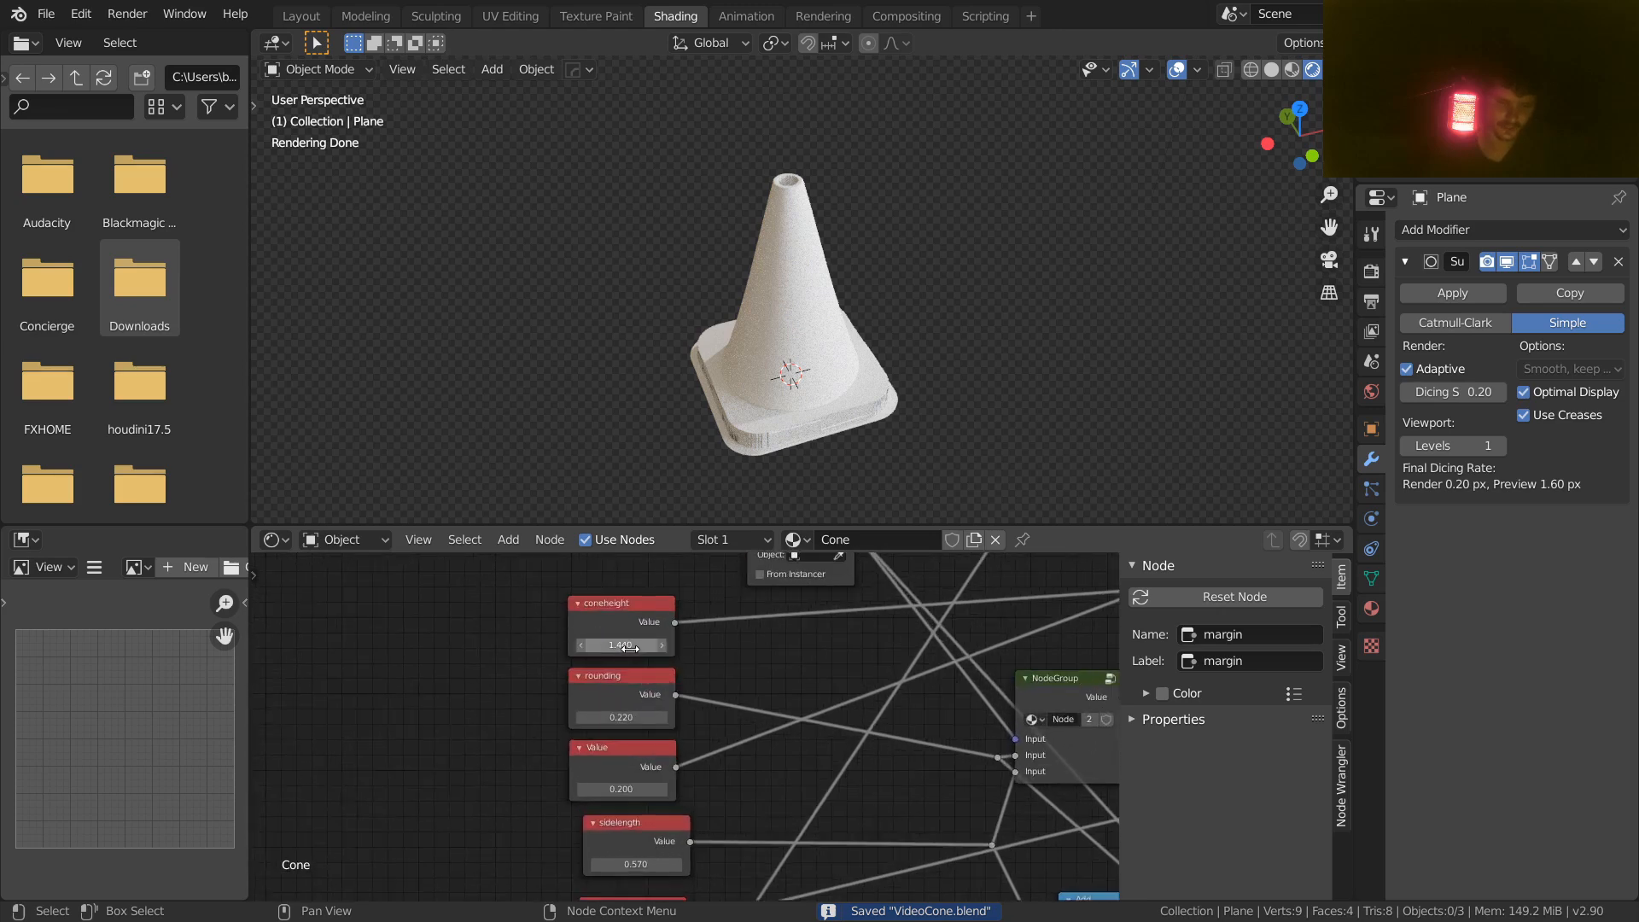
pyautogui.moveTo(630, 649)
pyautogui.mouseDown()
pyautogui.moveTo(563, 649)
pyautogui.moveTo(635, 643)
pyautogui.mouseUp()
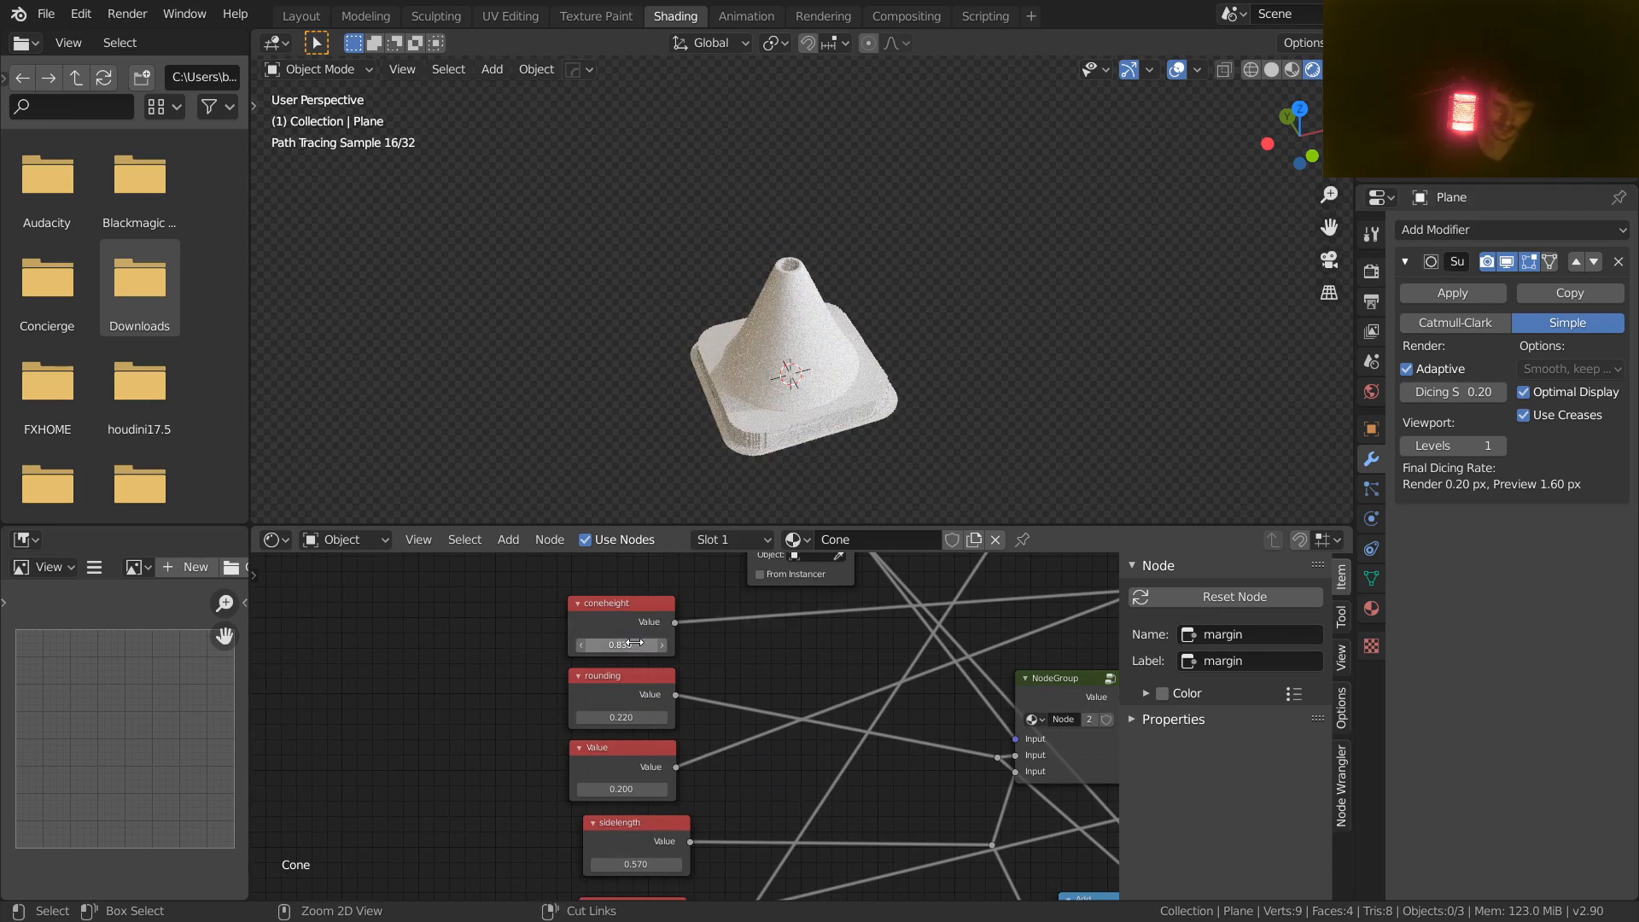
pyautogui.hotkey('ctrl', 'z')
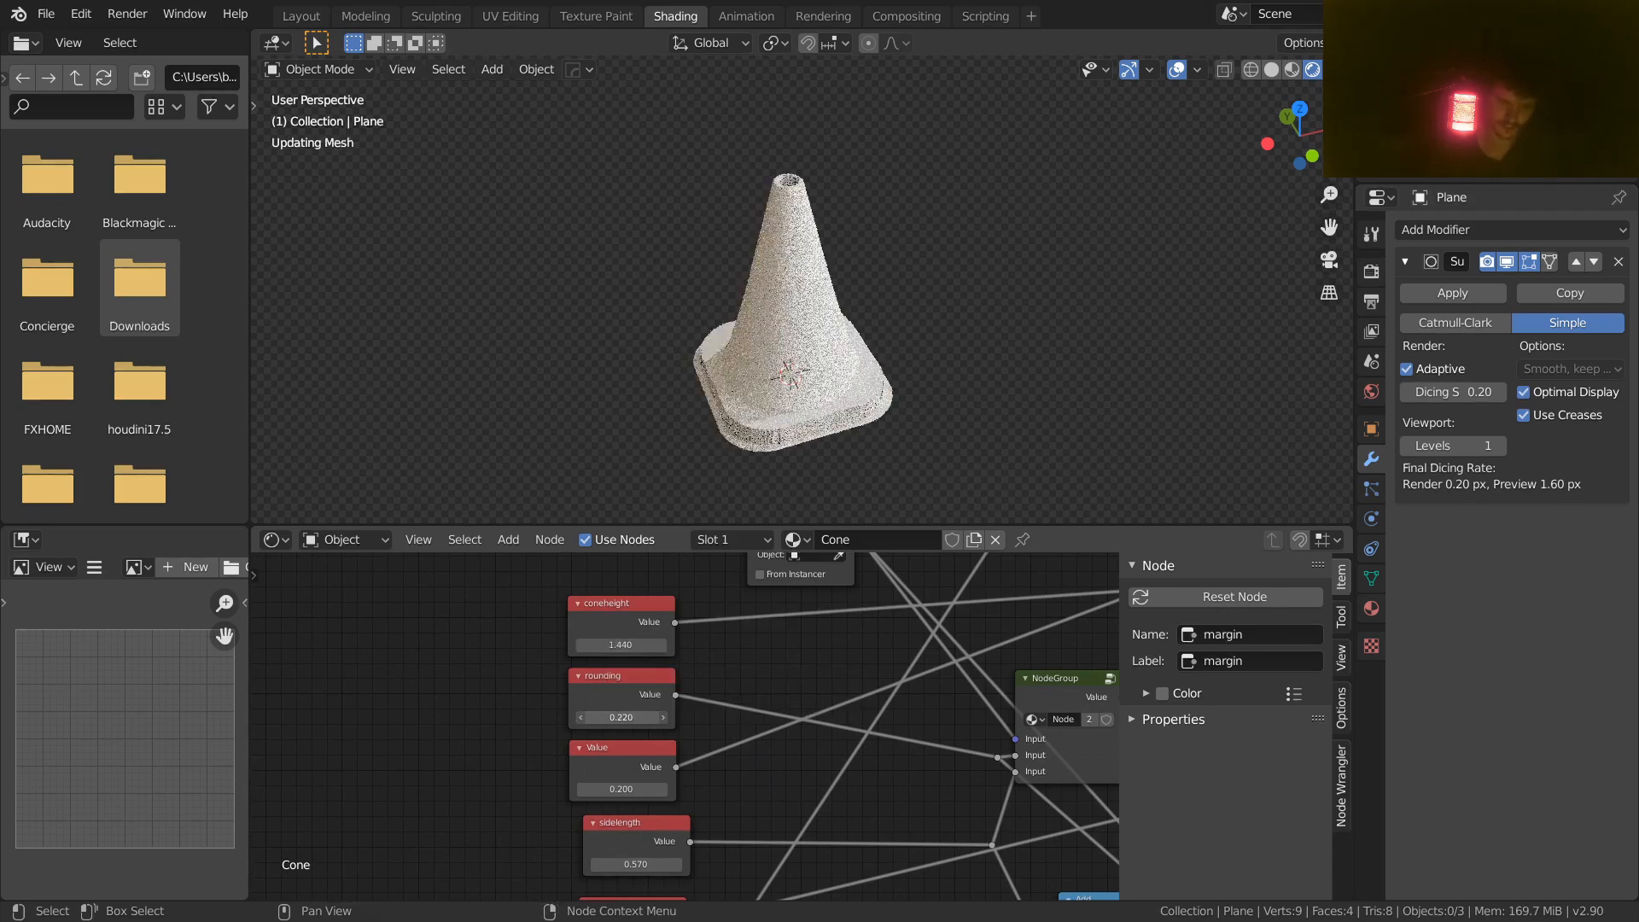
# Step: Test the rounding control at -1.38, examine the base corners and their nodes, and undo the change
pyautogui.moveTo(621, 717); pyautogui.dragTo(512, 718)
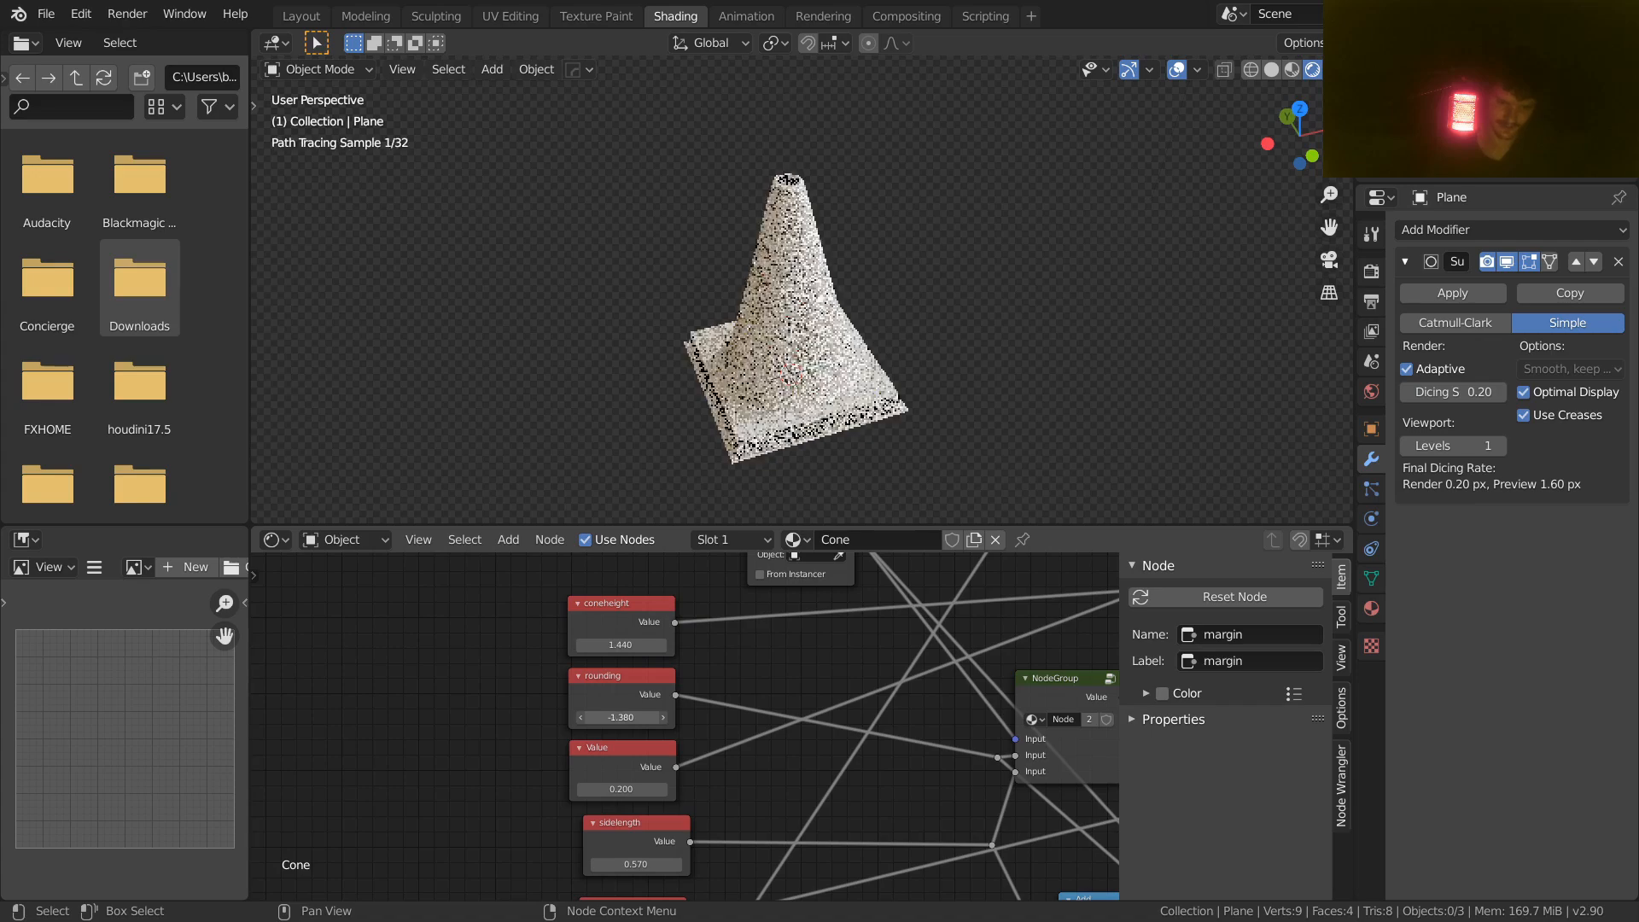
pyautogui.scroll(5, 752, 435)
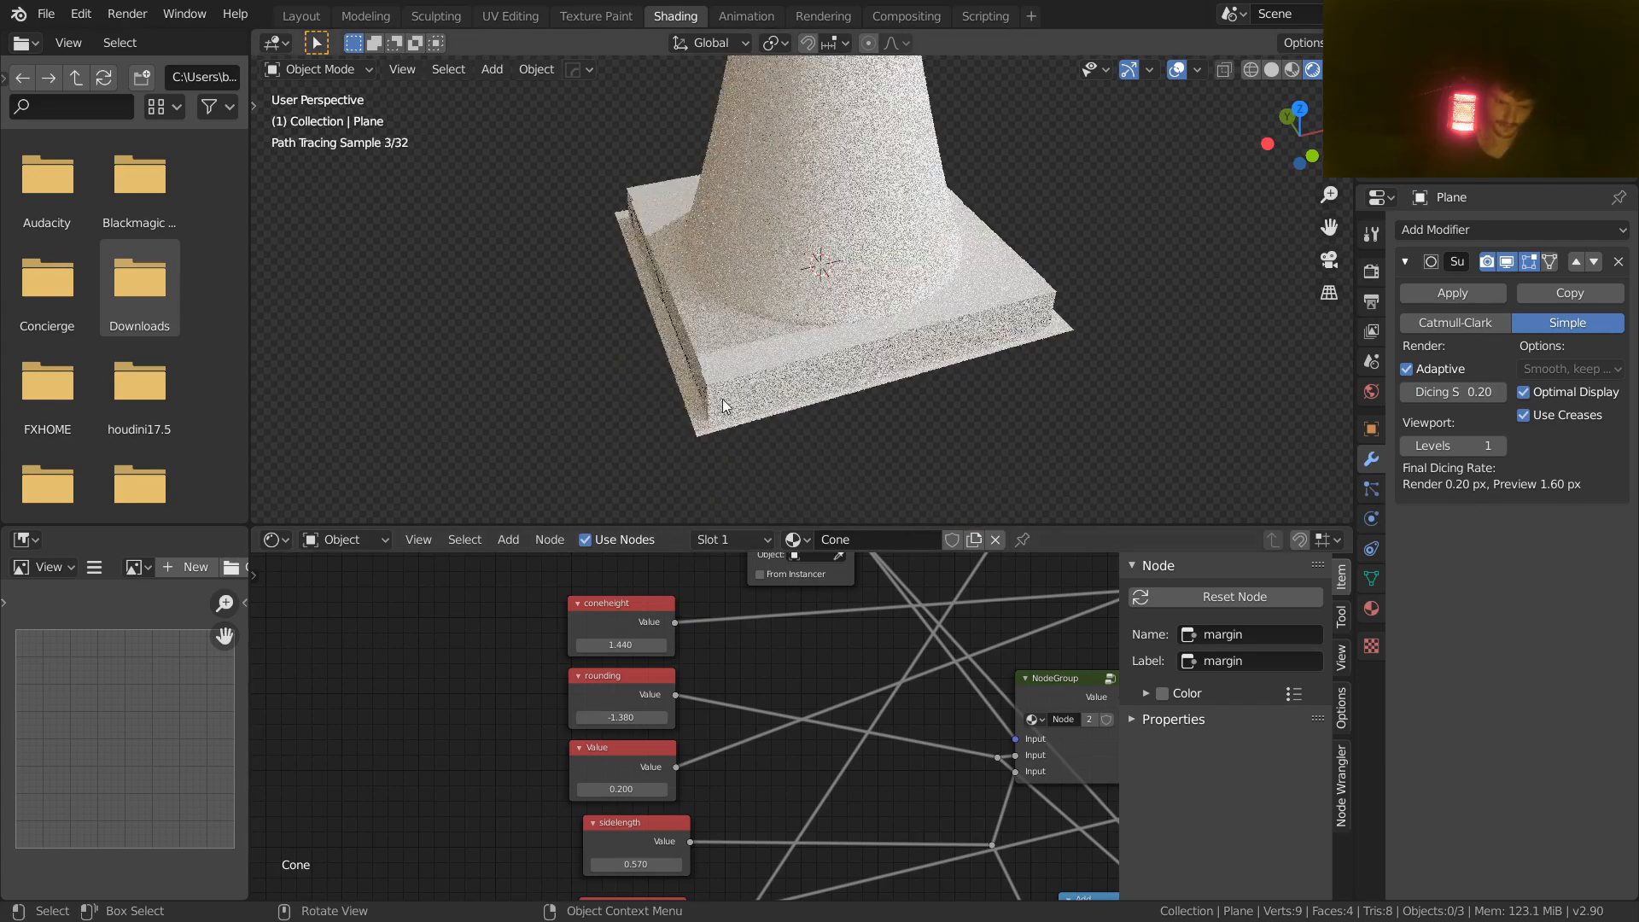
pyautogui.scroll(-3, 720, 675)
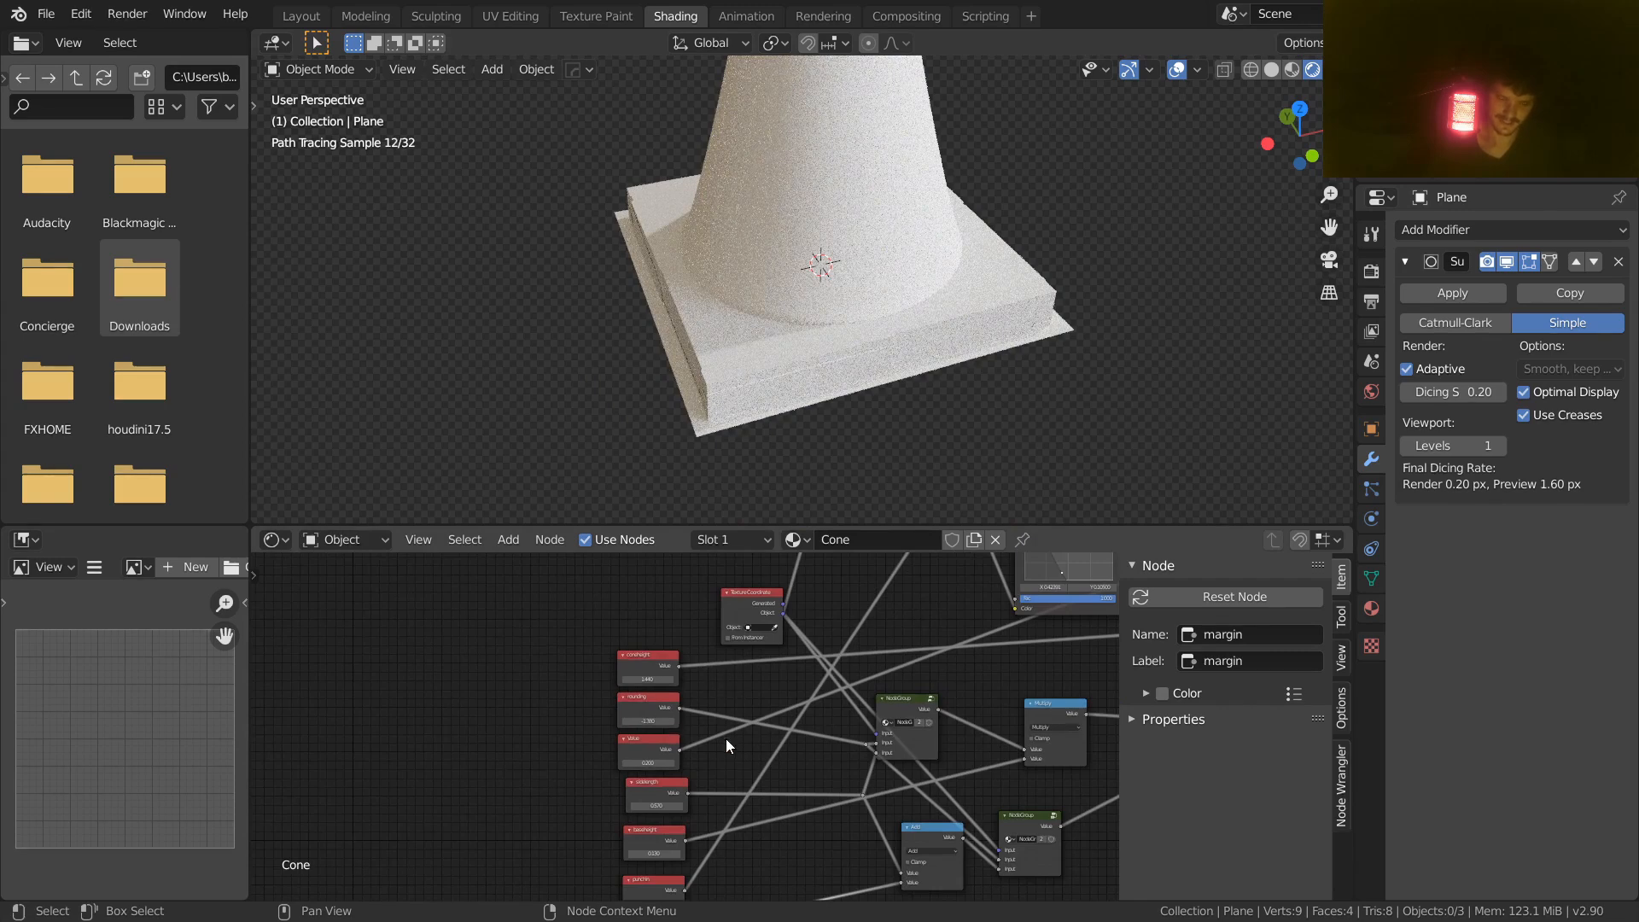
pyautogui.moveTo(726, 739); pyautogui.dragTo(599, 642, button='middle')
pyautogui.scroll(2, 796, 663)
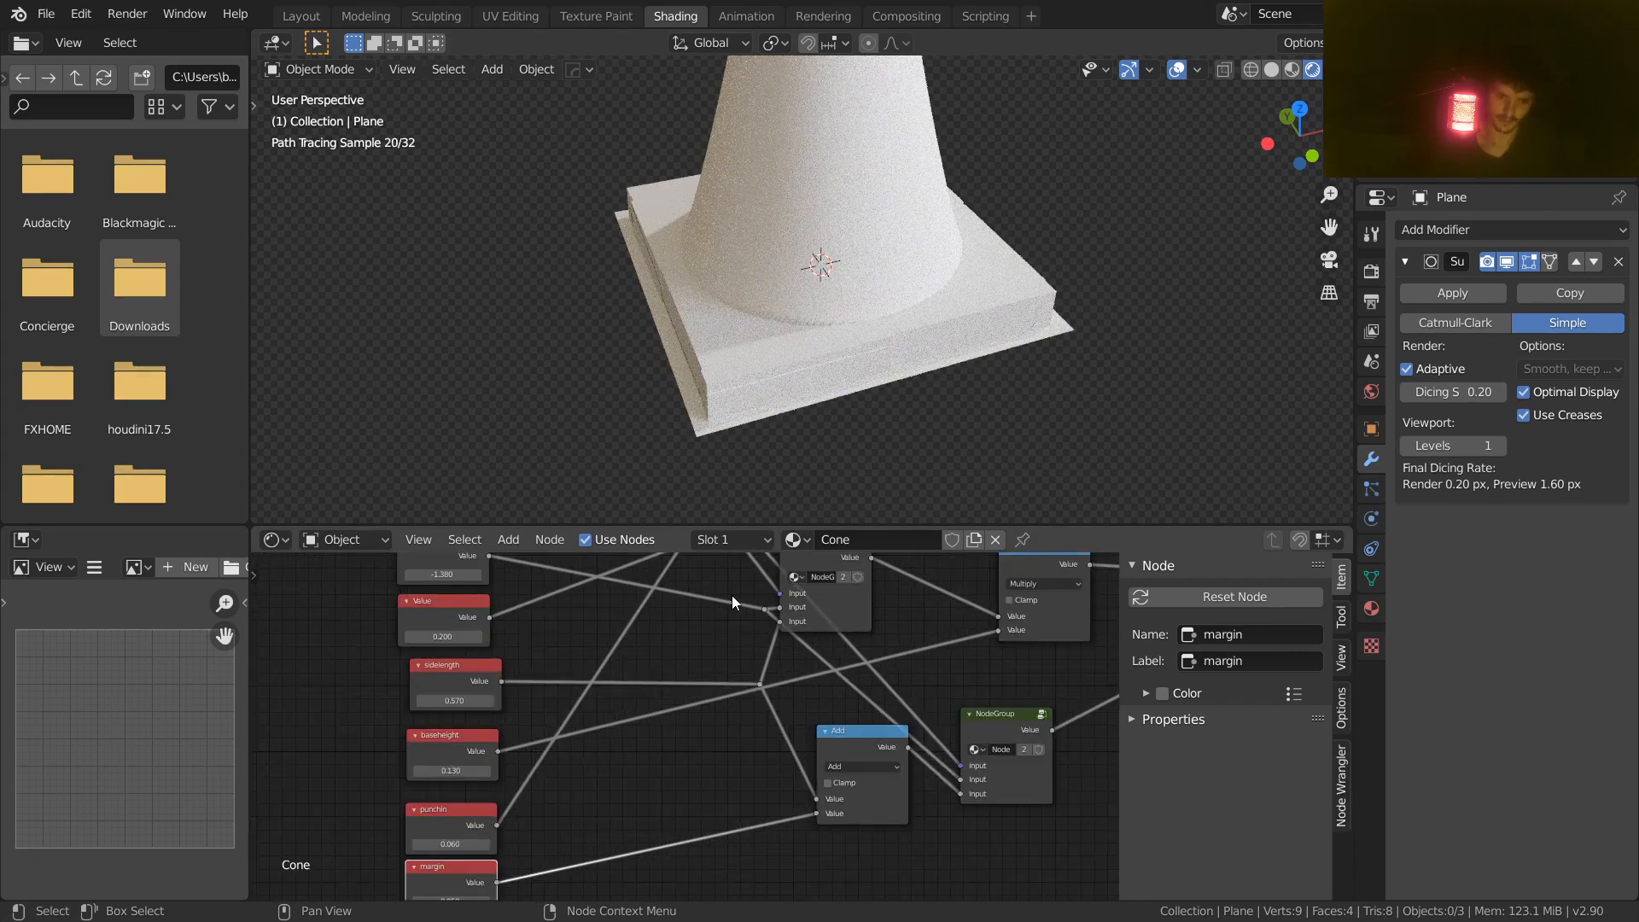
pyautogui.moveTo(961, 646); pyautogui.dragTo(731, 620, button='middle')
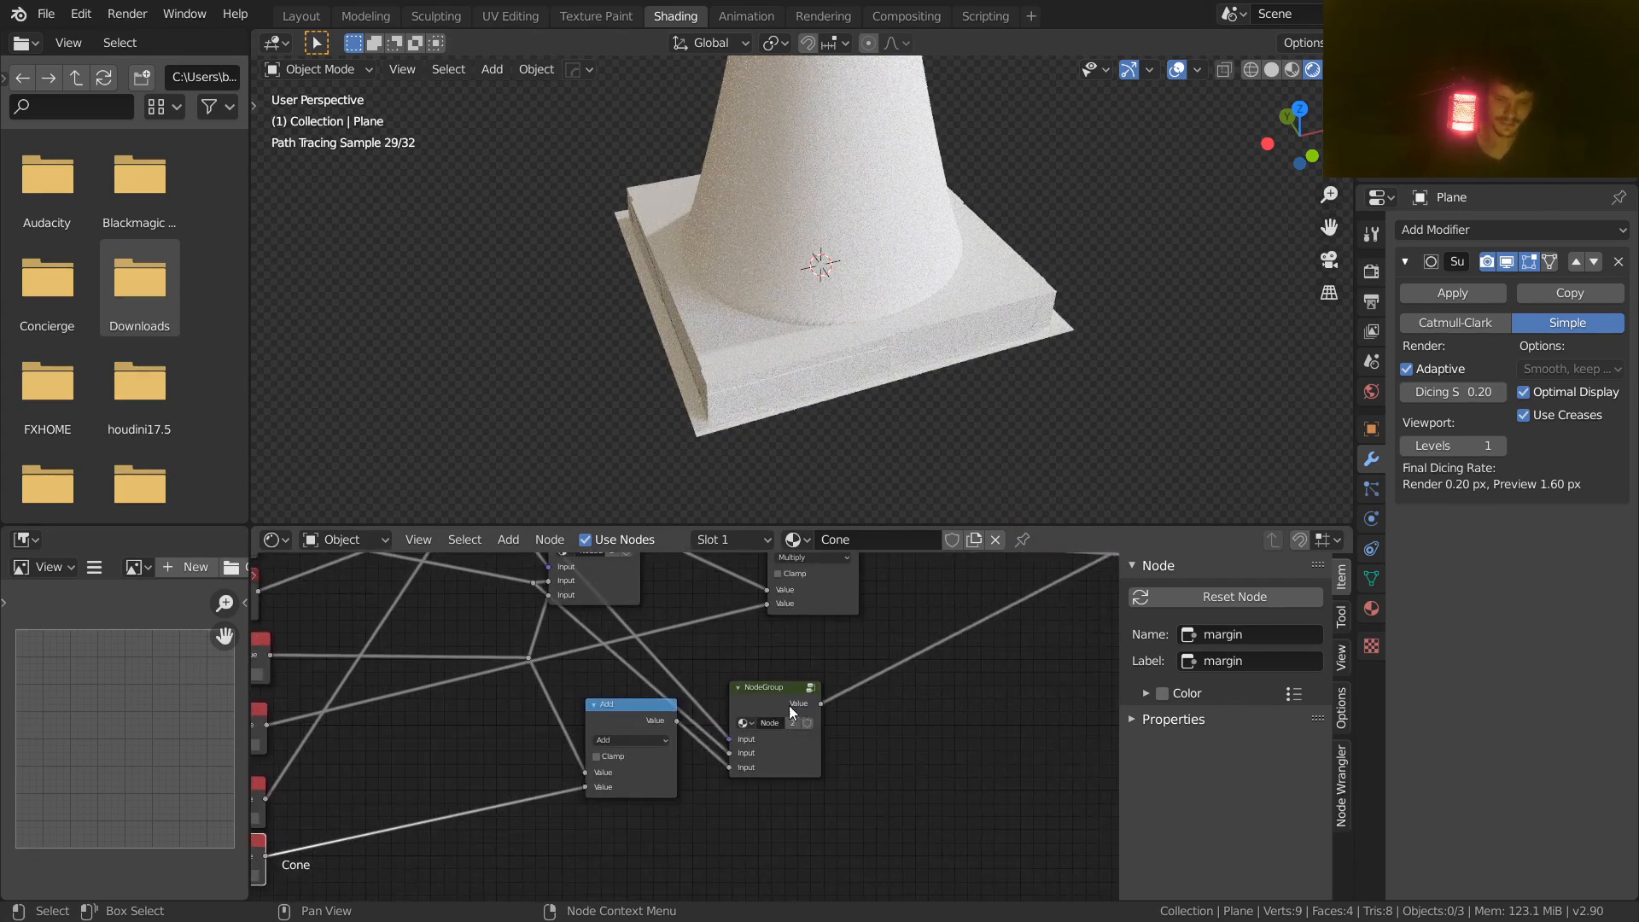
pyautogui.moveTo(622, 702); pyautogui.dragTo(979, 739, button='middle')
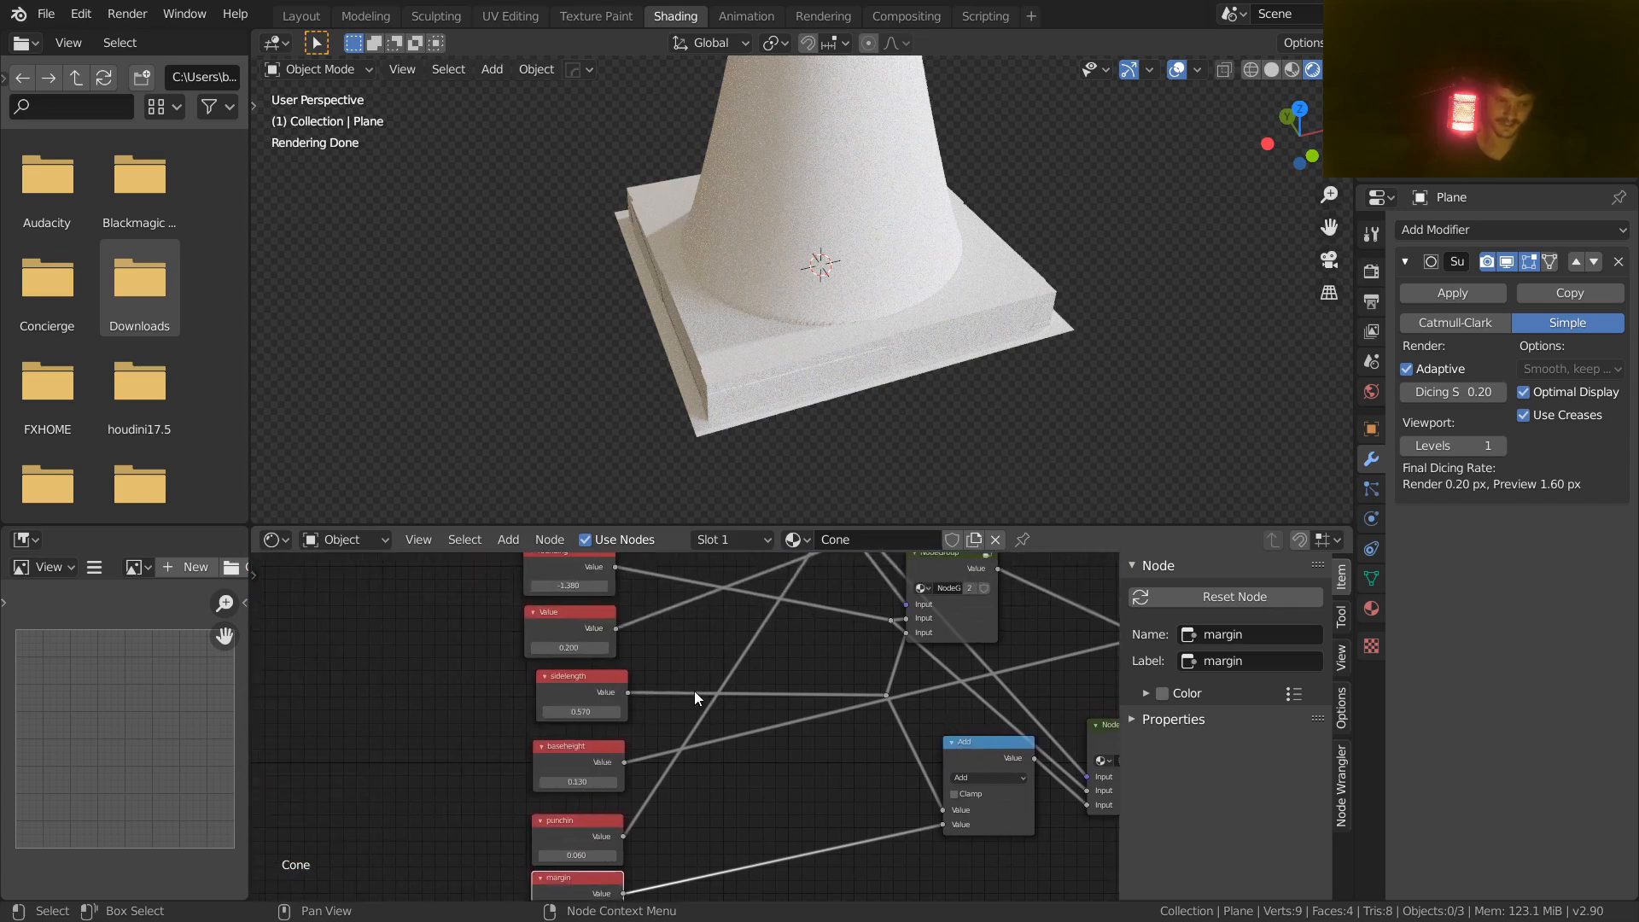
pyautogui.hotkey('ctrl', 'z')
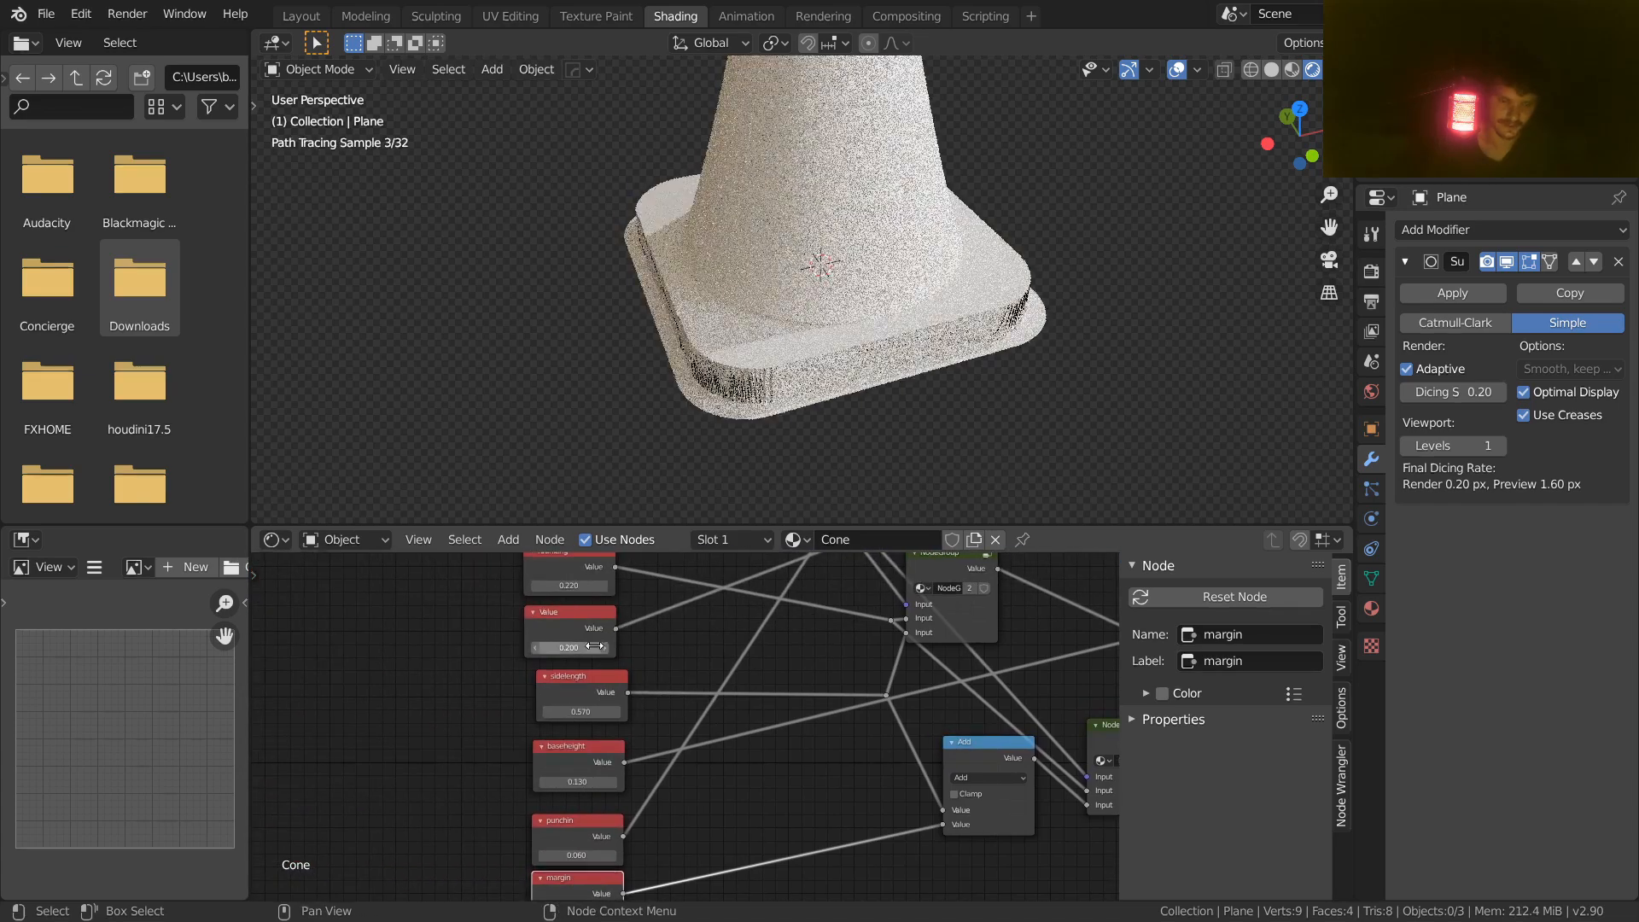
# Step: Enter "punchinstrength" as both the name and the label of the unlabelled 0.2 Value node below rounding
pyautogui.click(591, 621)
pyautogui.moveTo(591, 621); pyautogui.dragTo(567, 769, button='middle')
pyautogui.scroll(-5, 499, 791)
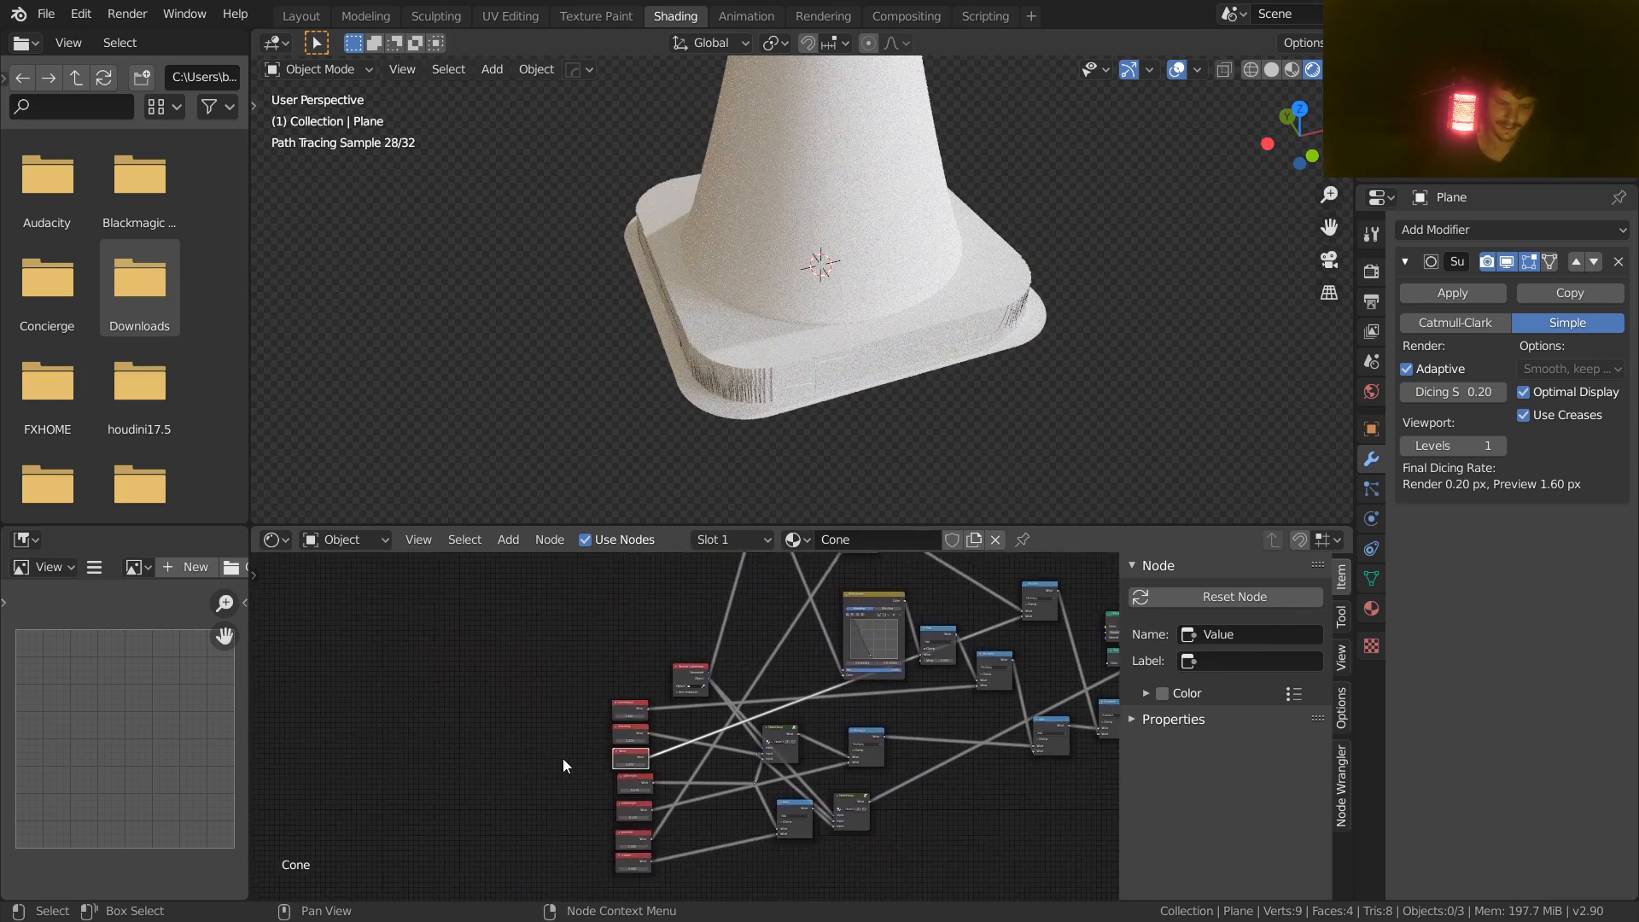
pyautogui.scroll(4, 637, 749)
pyautogui.click(1274, 632)
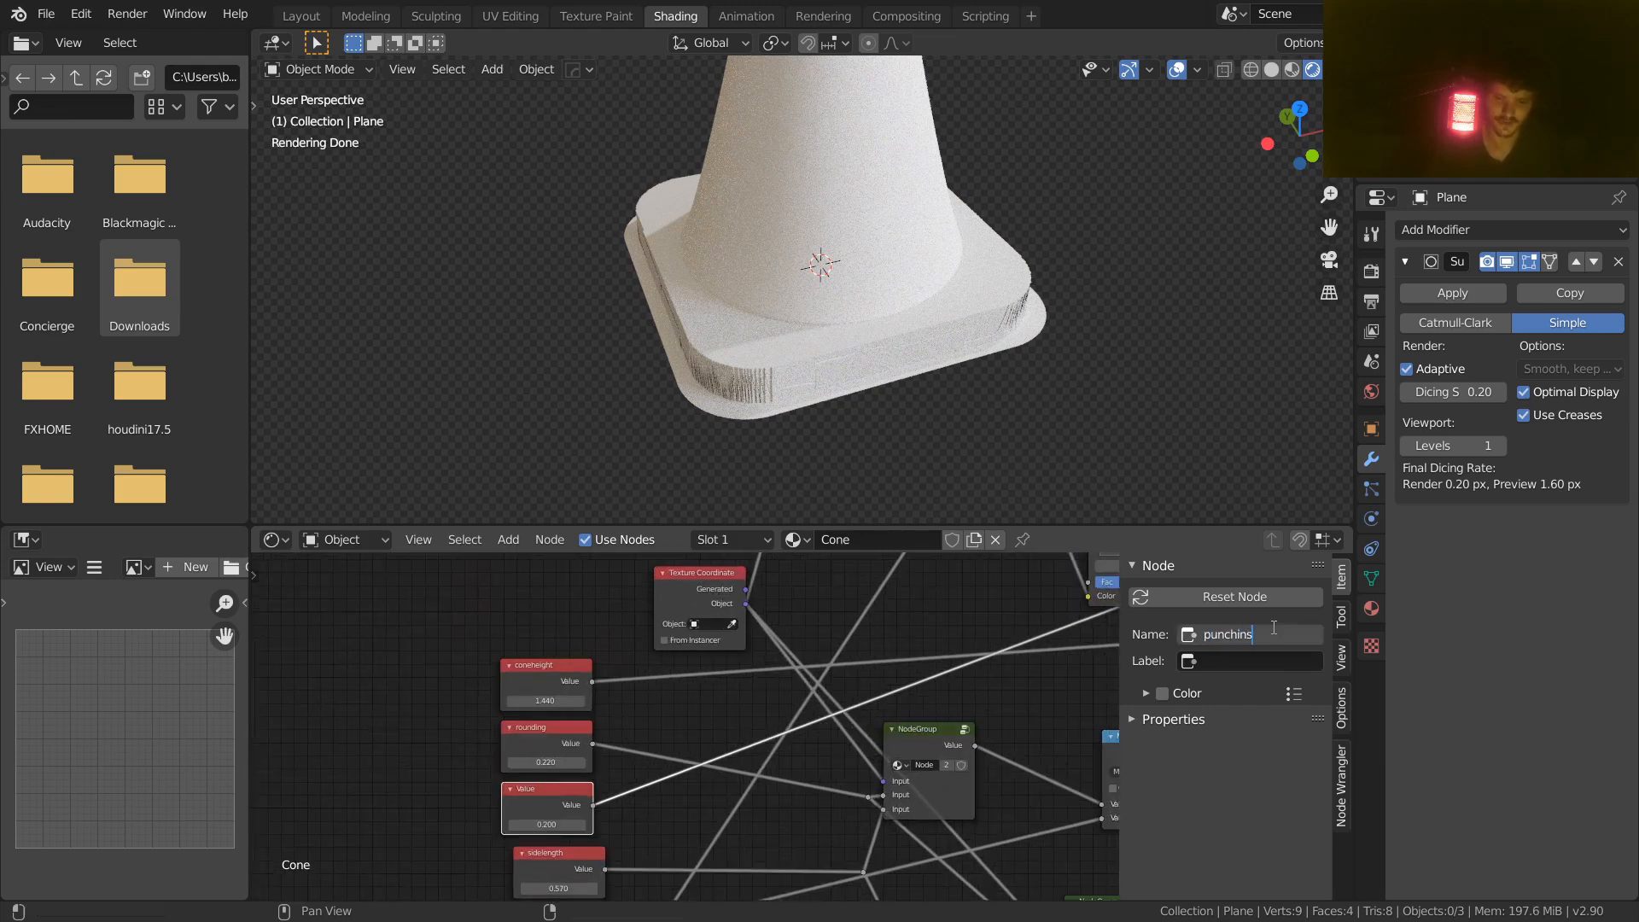
pyautogui.write('punchinstrength')
pyautogui.hotkey('ctrl', 'a')
pyautogui.hotkey('ctrl', 'c')
pyautogui.press('Tab')
pyautogui.hotkey('ctrl', 'v')
pyautogui.press('Return')
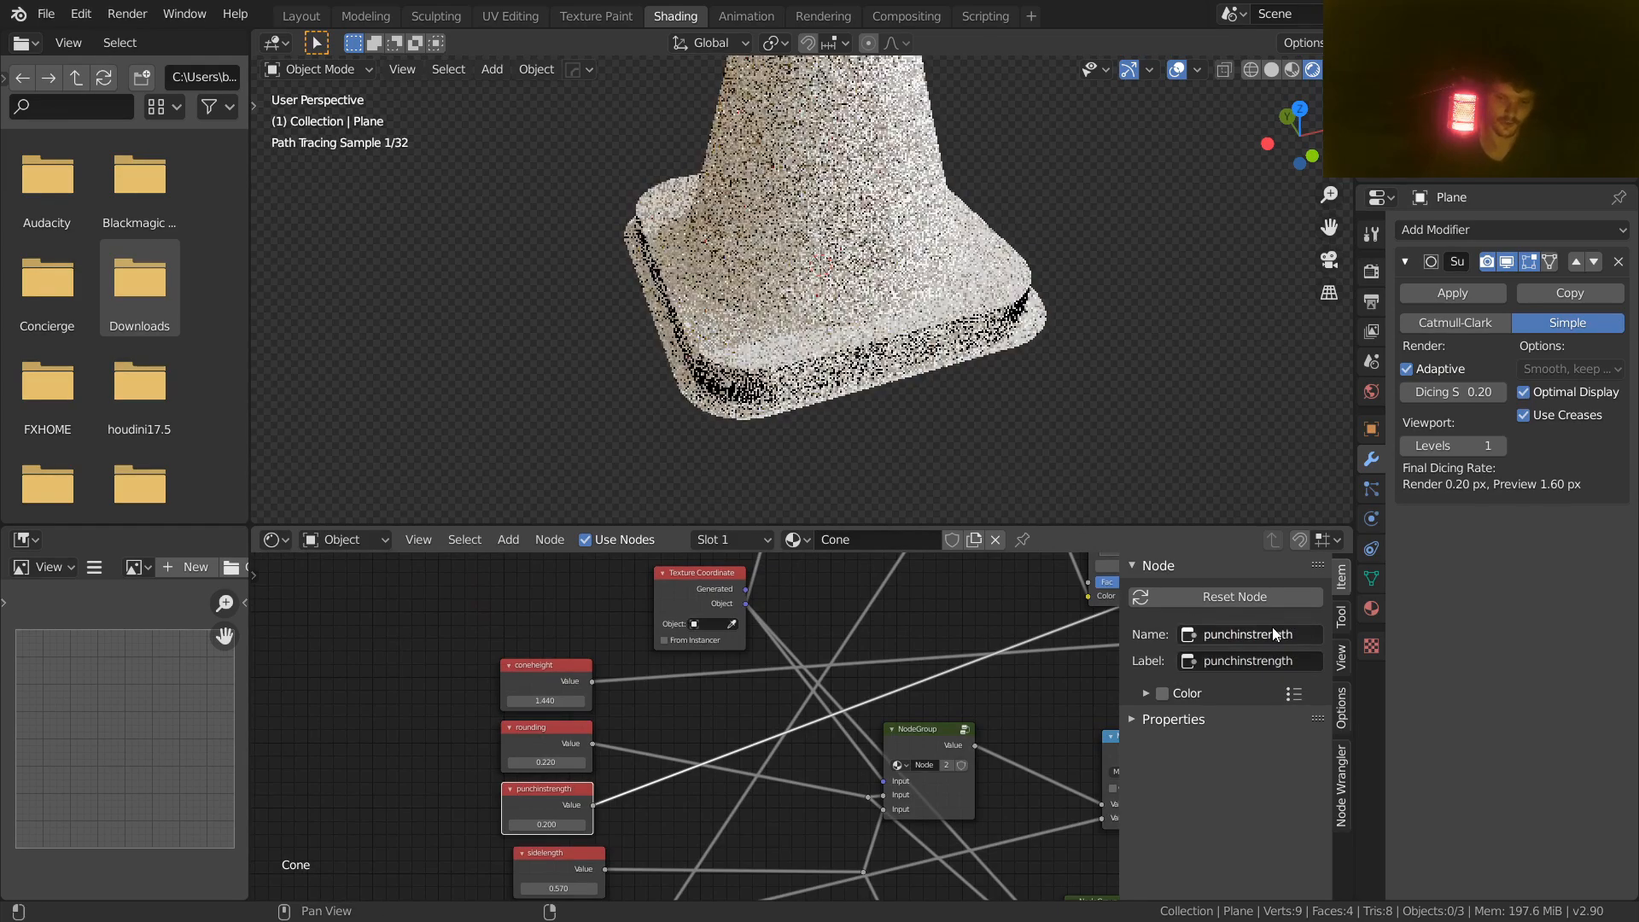
# Step: Try a punchinstrength value of 0, and undo the change
pyautogui.click(535, 824)
pyautogui.write('0')
pyautogui.press('Return')
pyautogui.hotkey('ctrl', 'z')
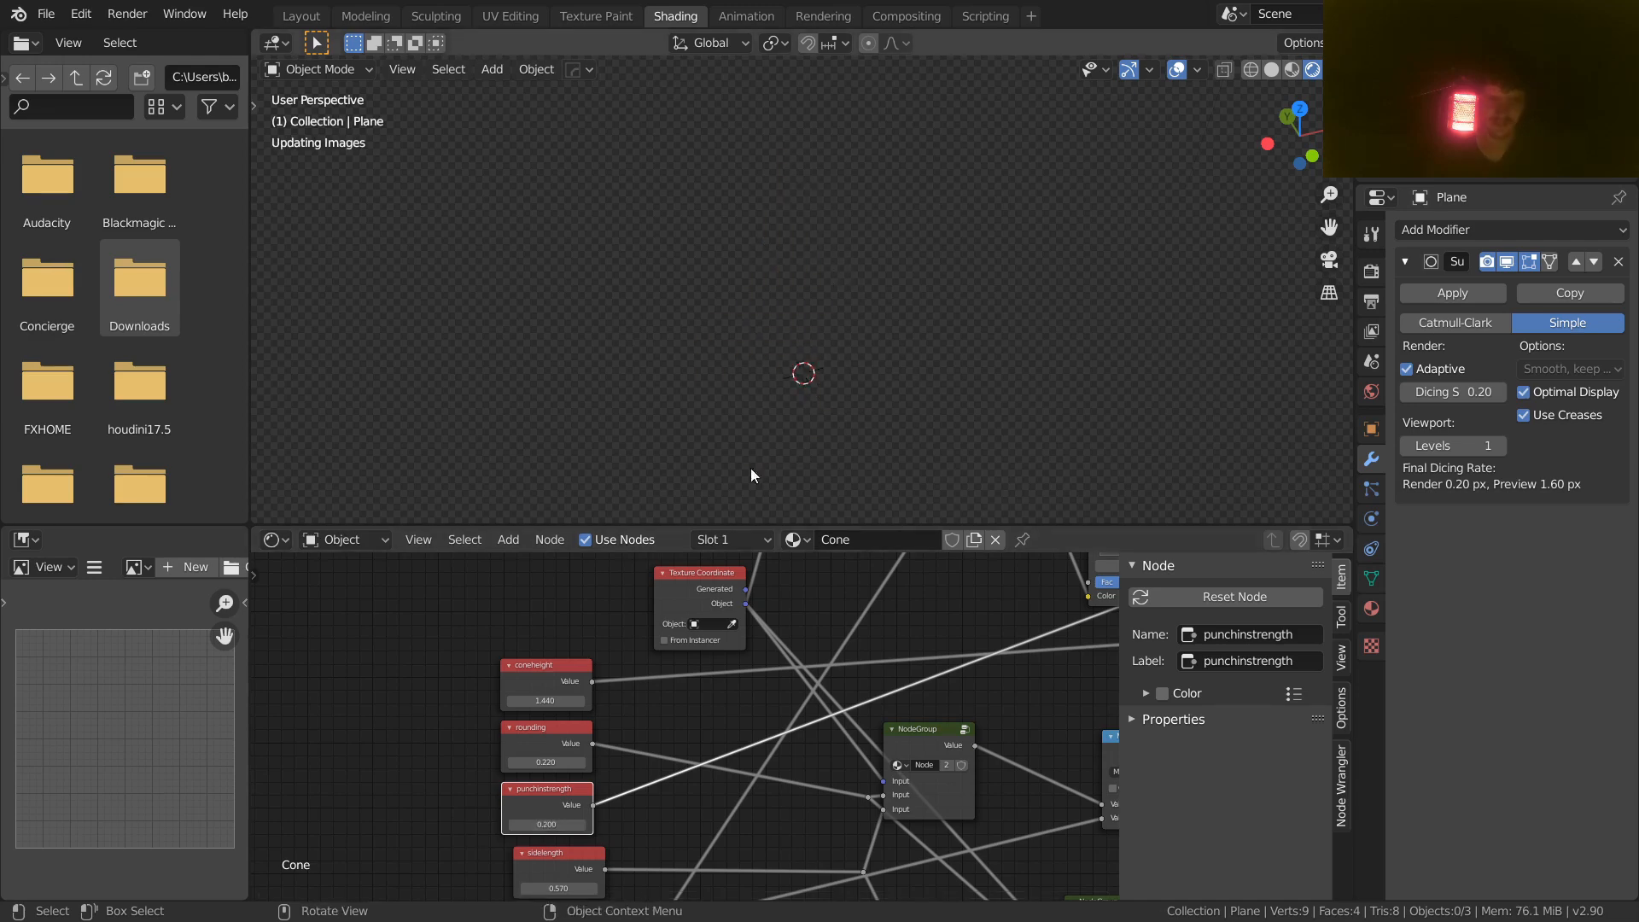
# Step: Test the sidelength control at 0.39 and at 1.25, and undo both changes
pyautogui.moveTo(672, 688); pyautogui.dragTo(704, 878, button='middle')
pyautogui.scroll(4, 639, 724)
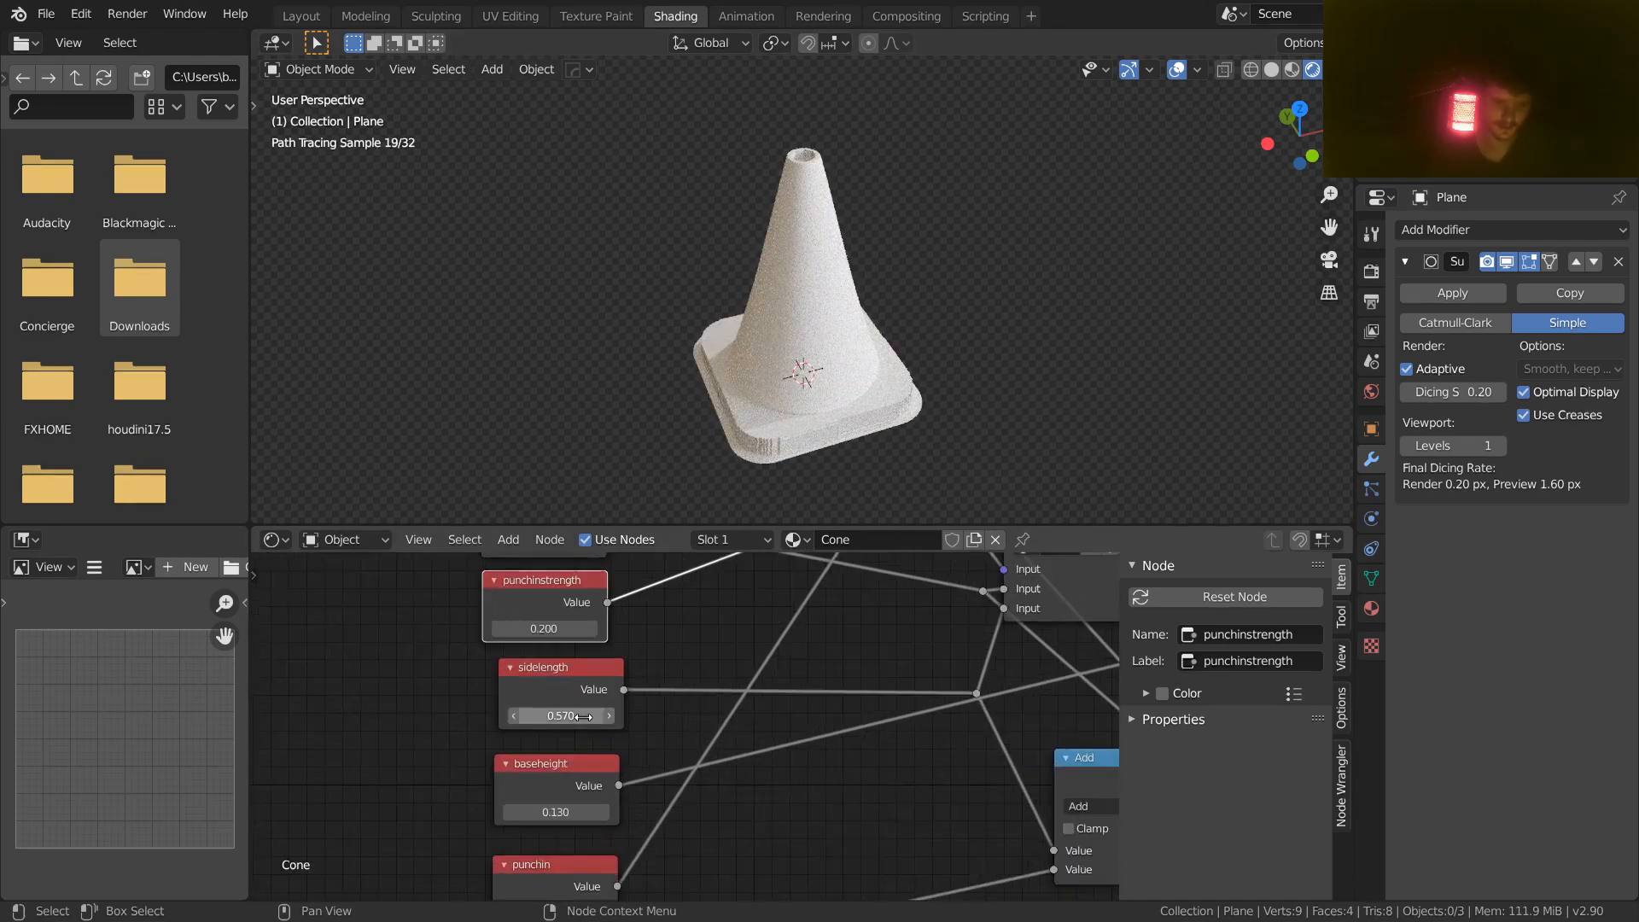
pyautogui.moveTo(583, 717); pyautogui.dragTo(581, 717)
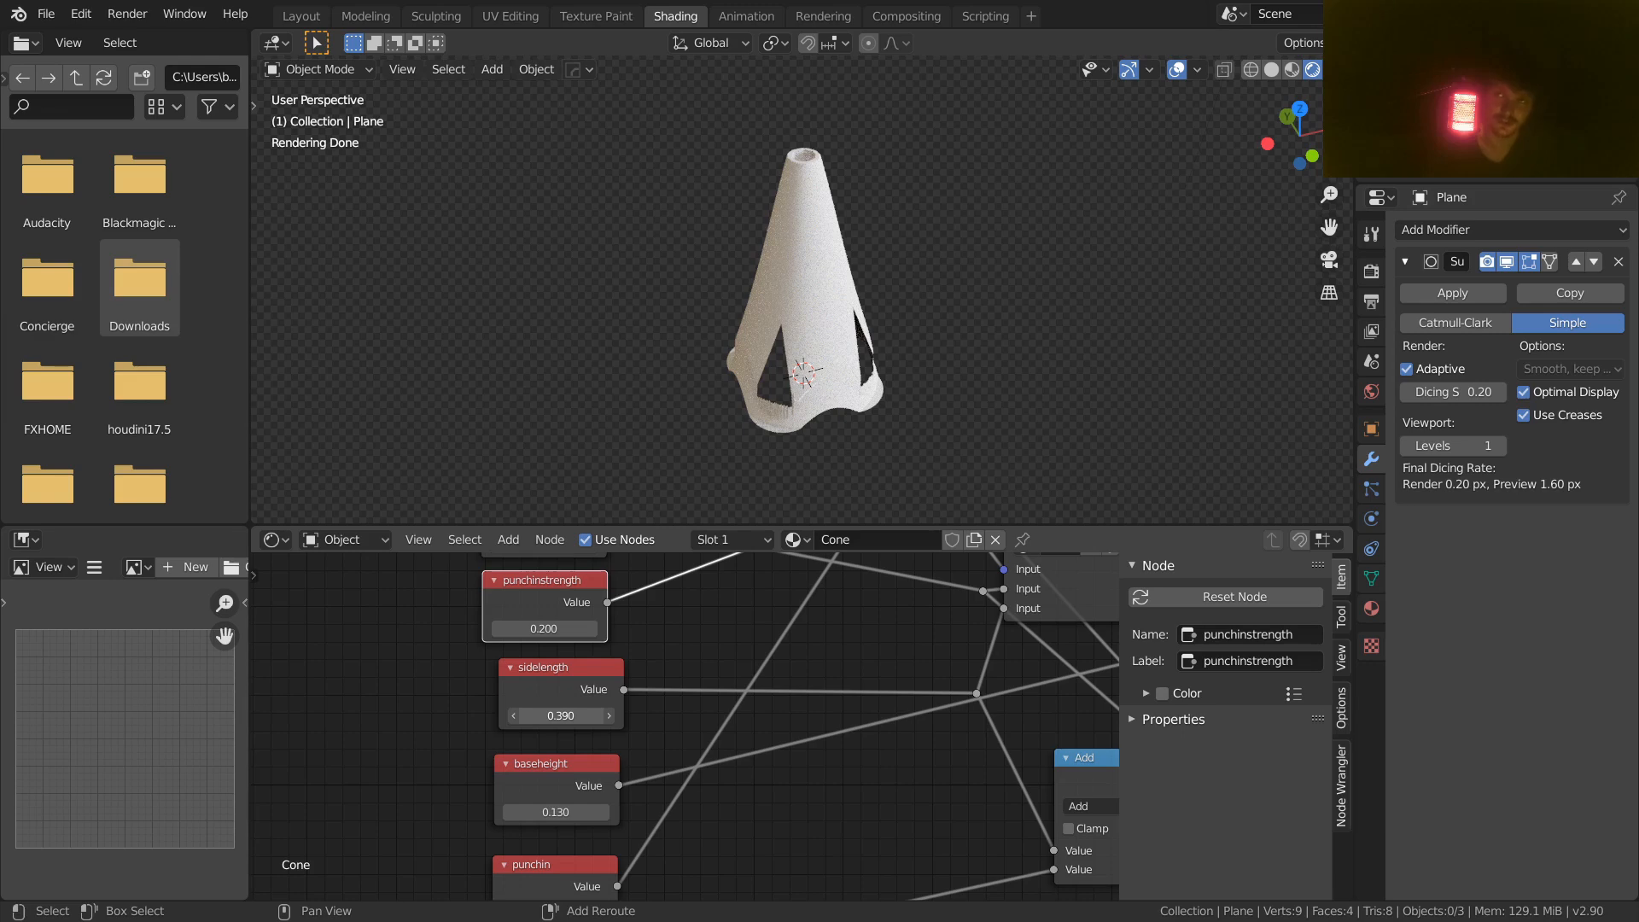
pyautogui.moveTo(581, 716); pyautogui.dragTo(603, 717)
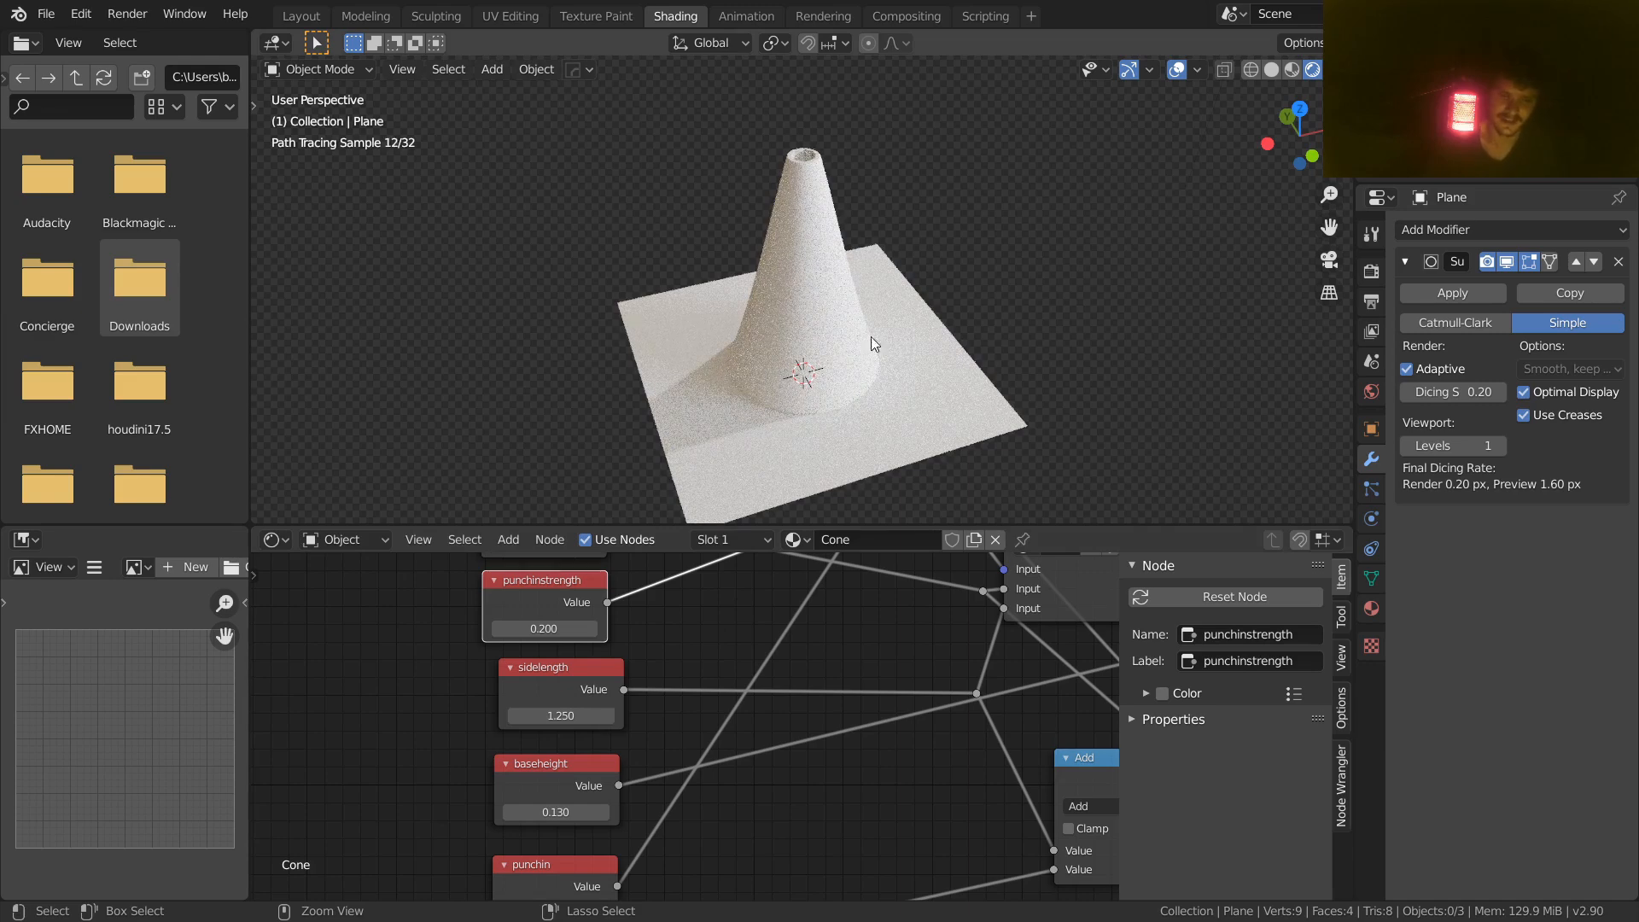
pyautogui.hotkey('ctrl', 'z')
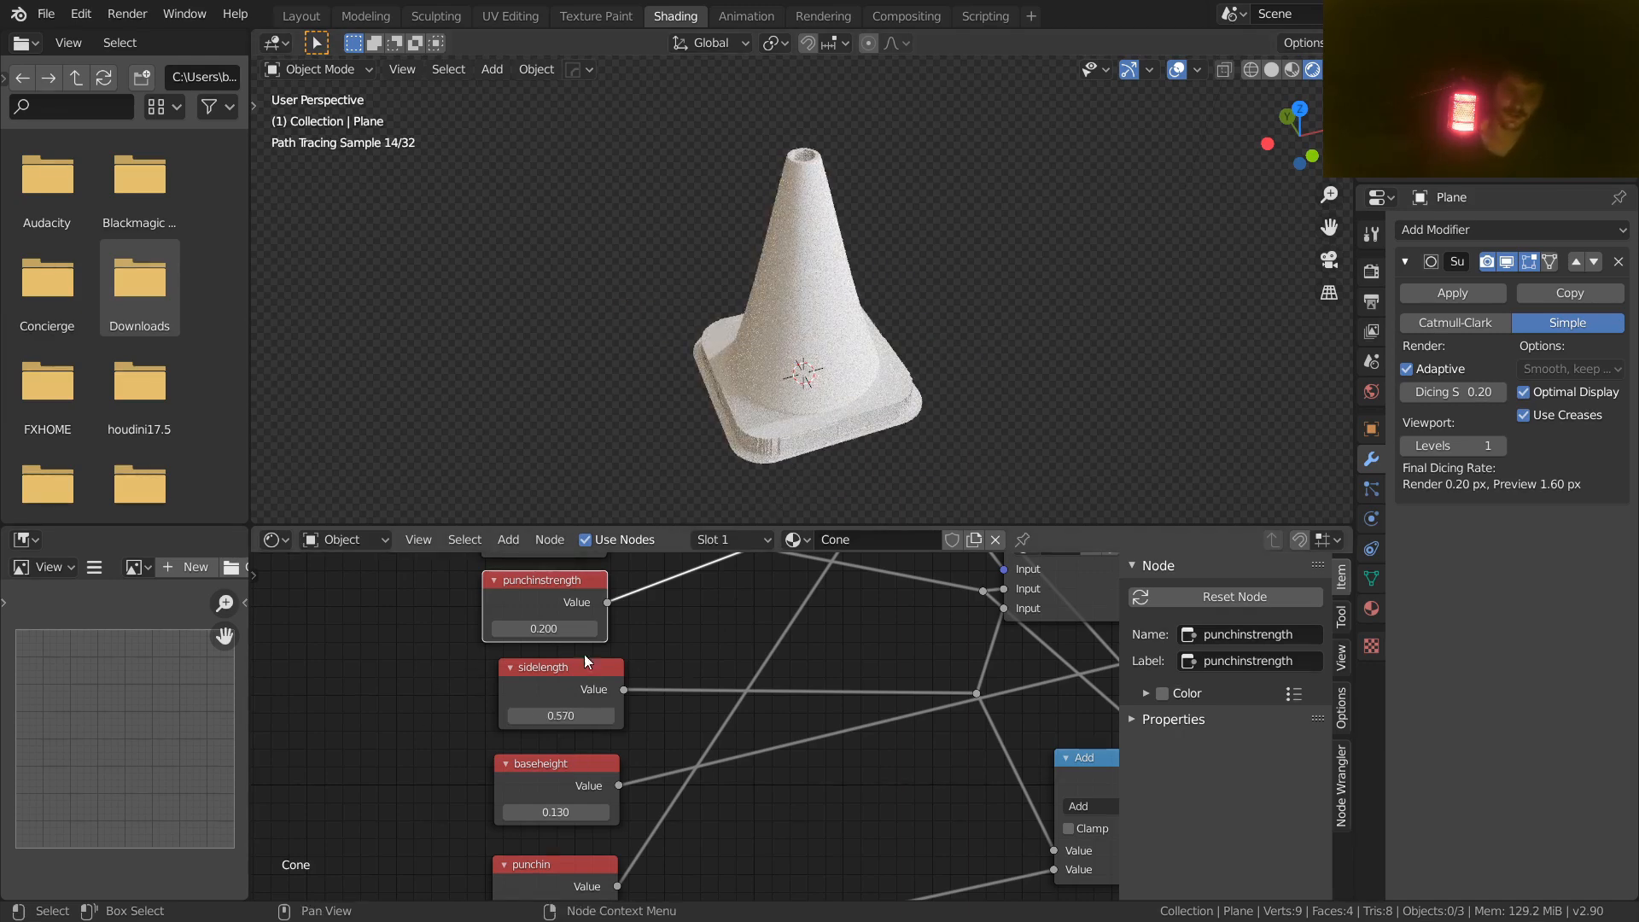
# Step: Save the file again with the sidelength test undone
pyautogui.scroll(-1, 790, 381)
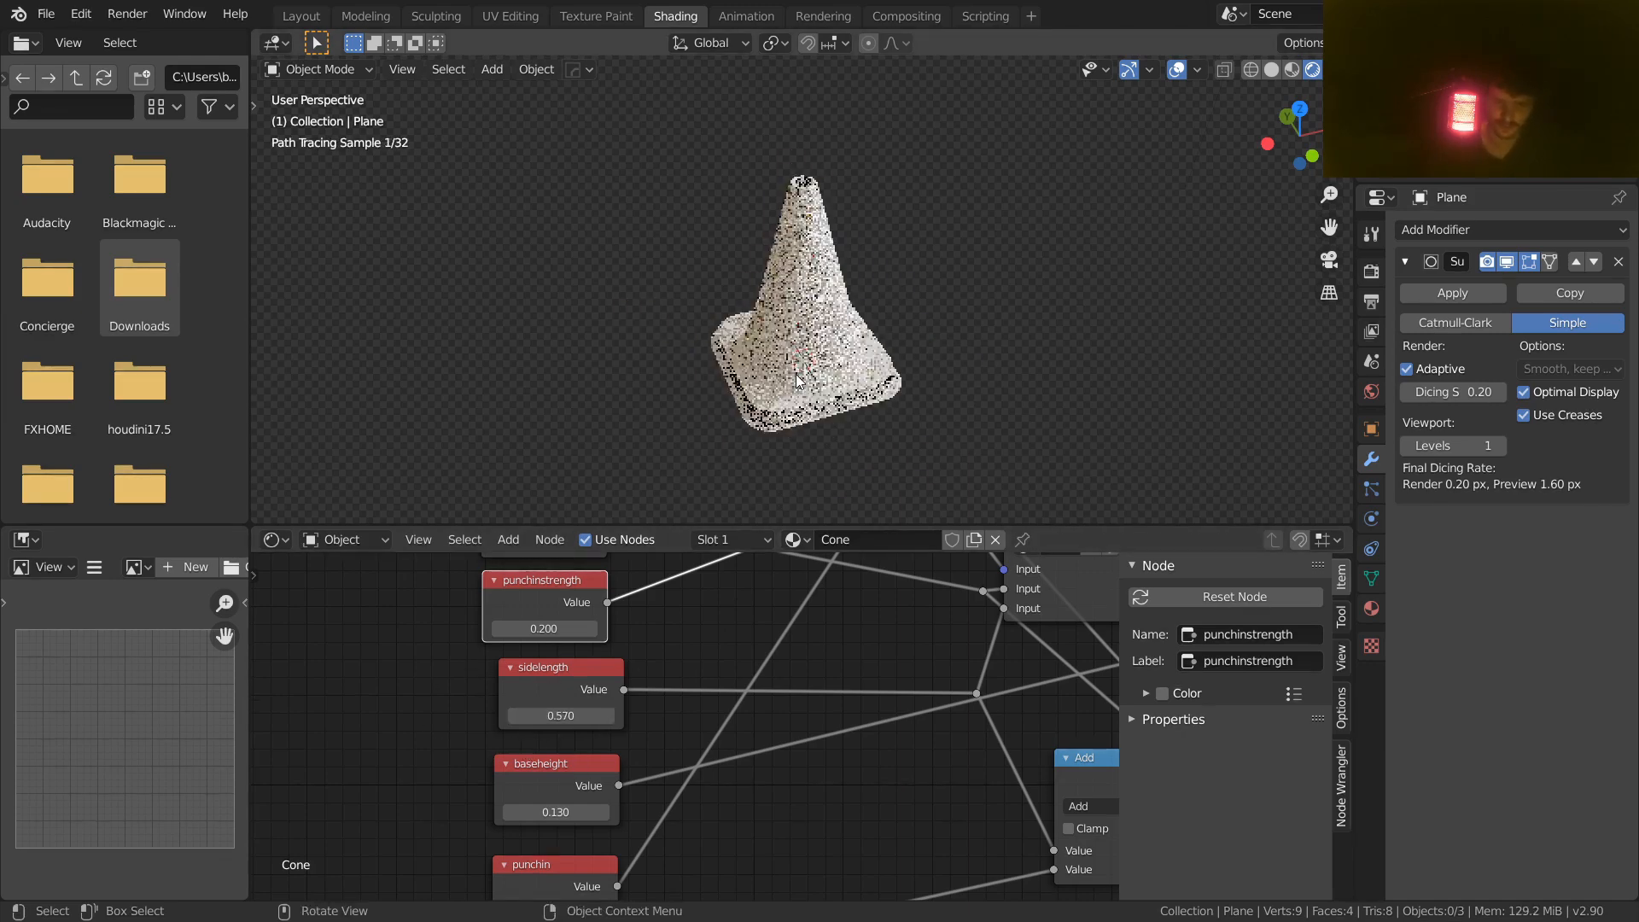
pyautogui.hotkey('ctrl', 's')
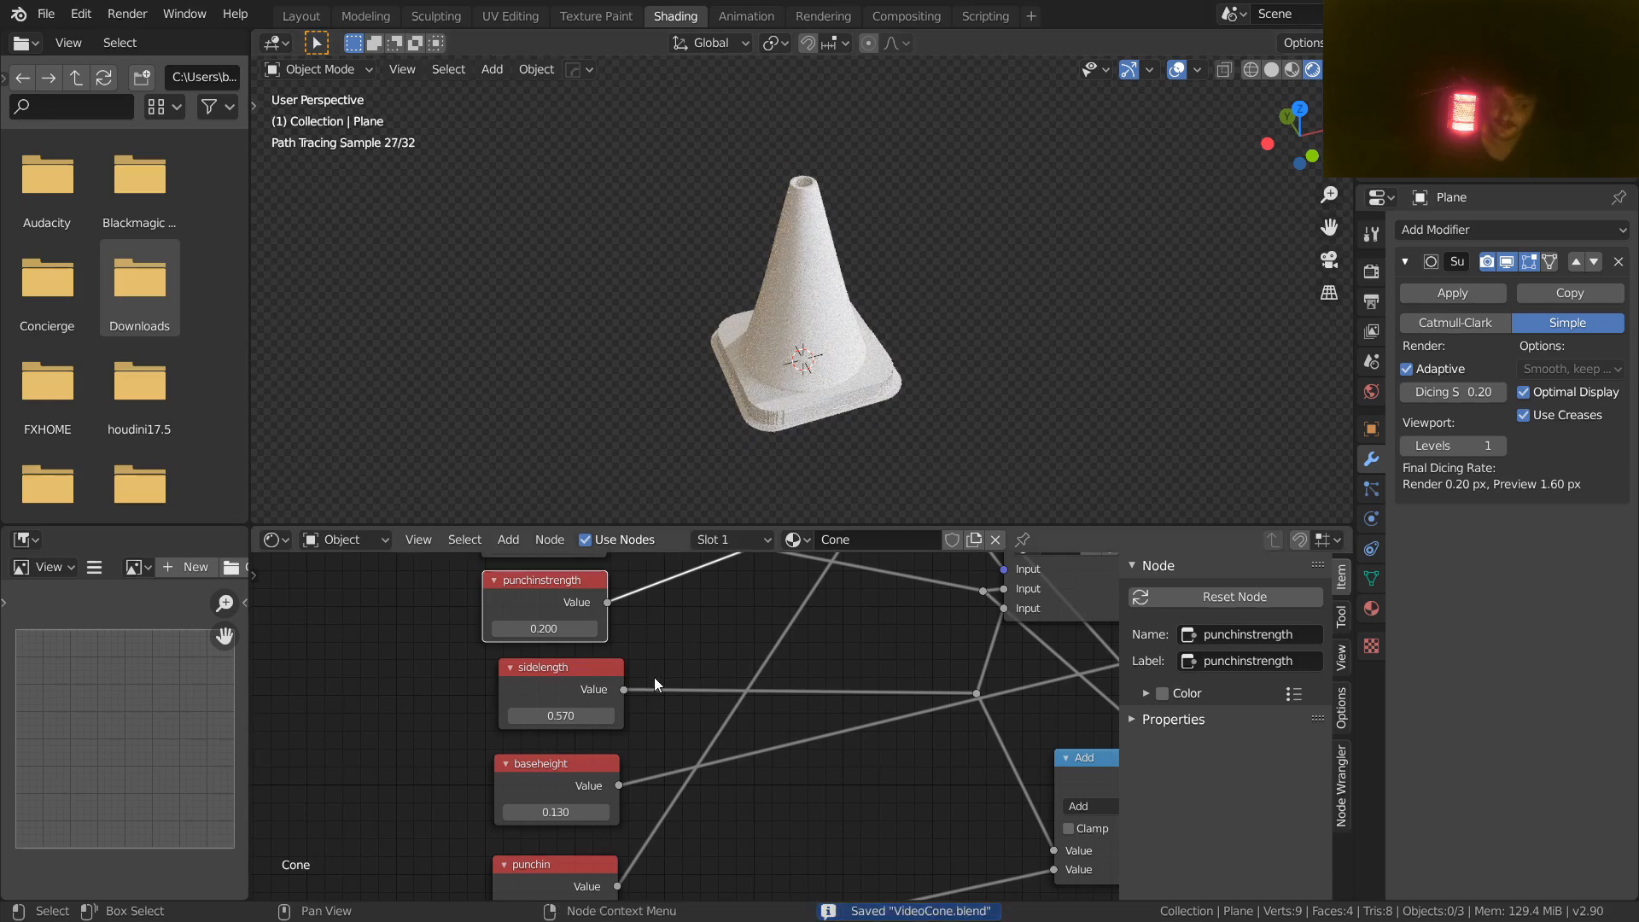
# Step: Test the baseheight control at 0.44 and with a second adjustment, undoing each change
pyautogui.moveTo(552, 718); pyautogui.dragTo(527, 647, button='middle')
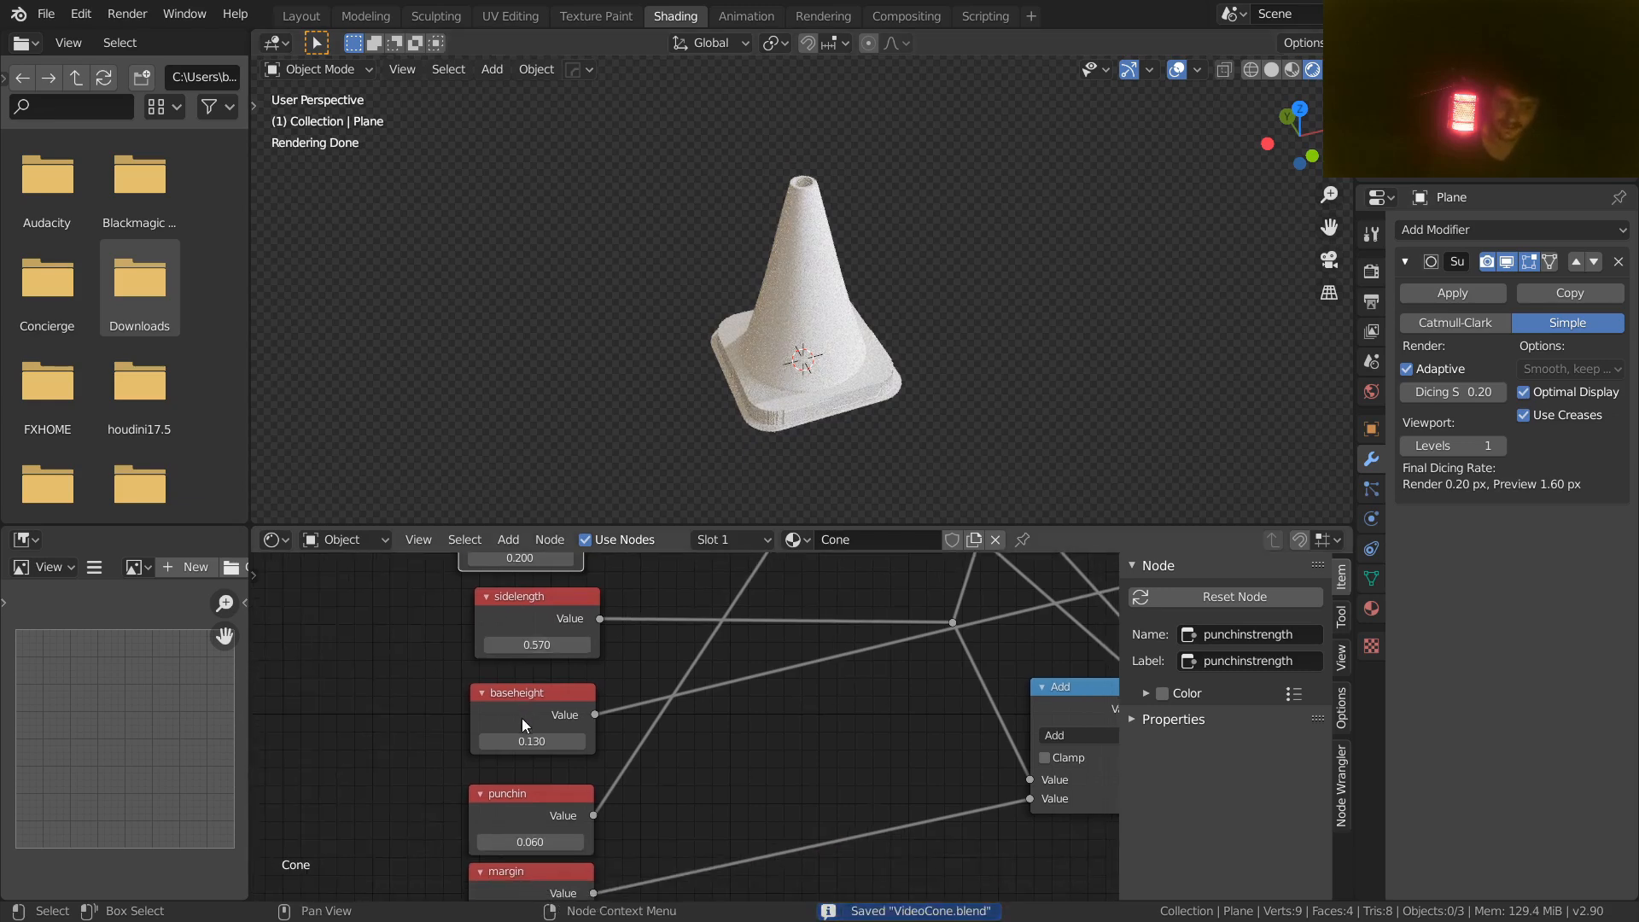
pyautogui.keyDown('shift'); pyautogui.moveTo(526, 740); pyautogui.dragTo(571, 740); pyautogui.keyUp('shift')
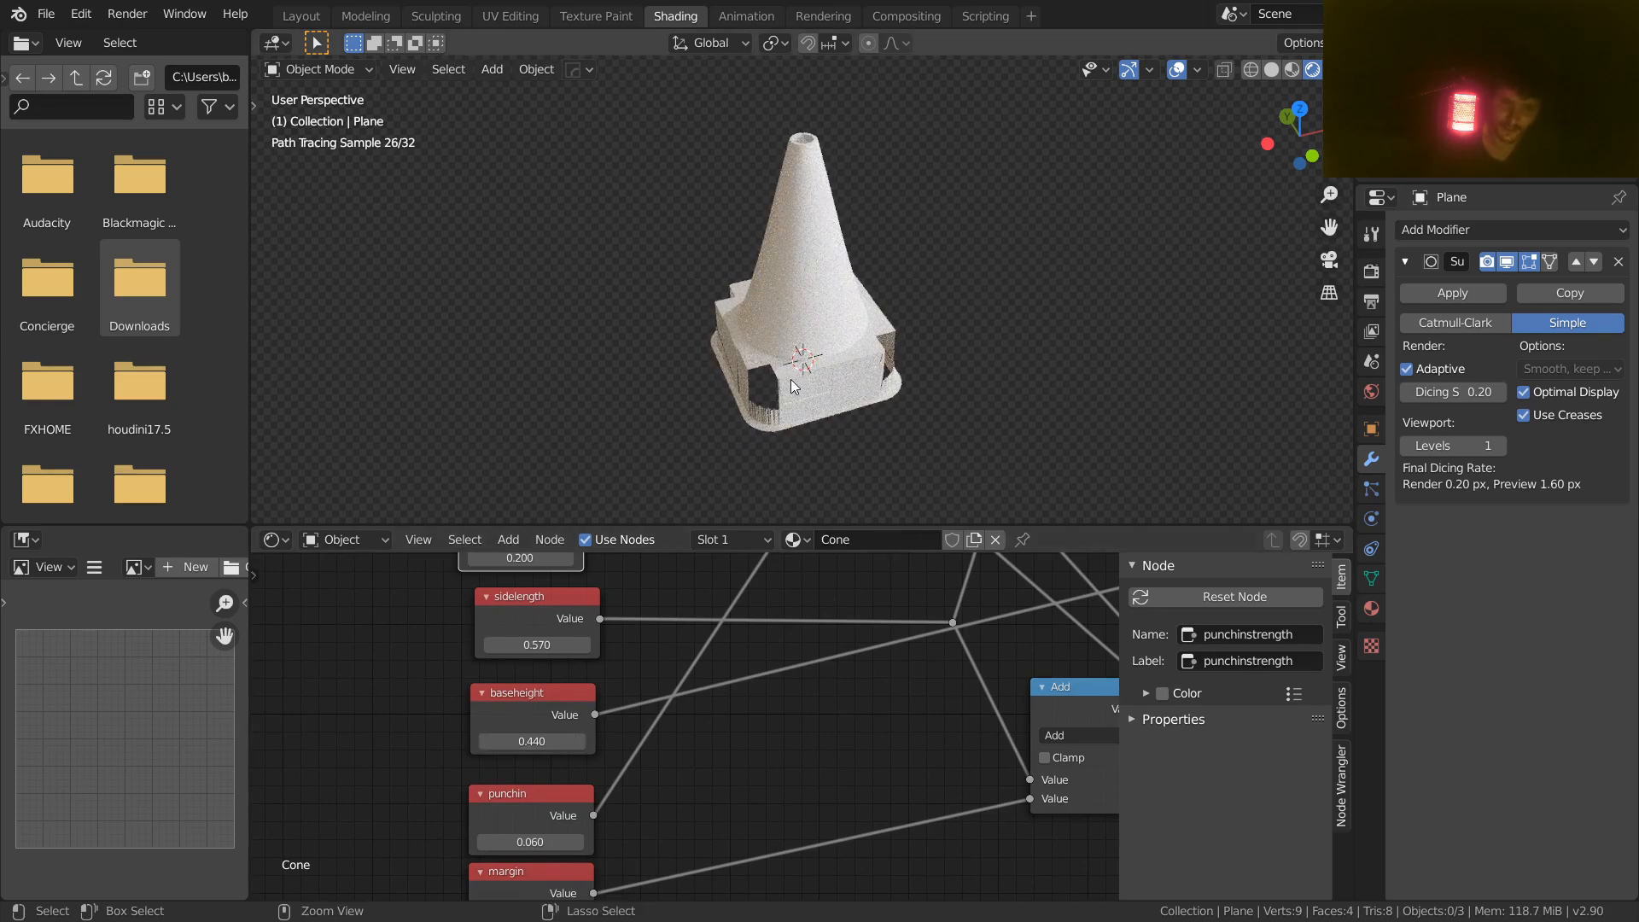
pyautogui.hotkey('ctrl', 'z')
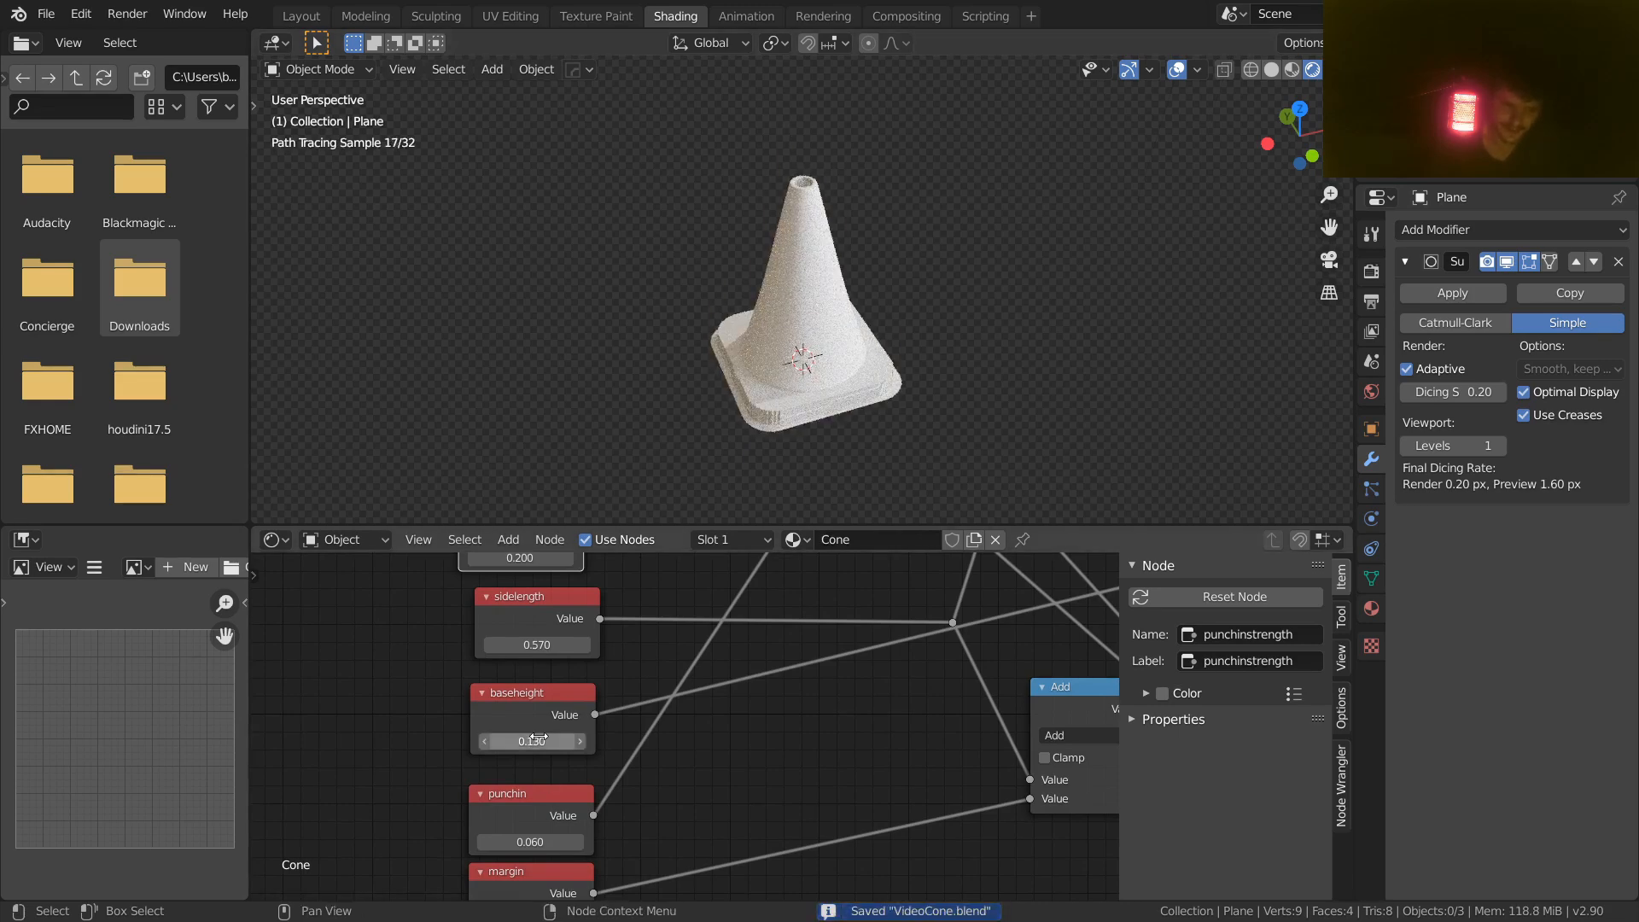
pyautogui.moveTo(556, 741); pyautogui.dragTo(546, 742)
pyautogui.hotkey('ctrl', 'z')
# Step: Save the file and inspect the cone's shape from low and high angles, leaving the plane deselected
pyautogui.moveTo(554, 824); pyautogui.dragTo(575, 736, button='middle')
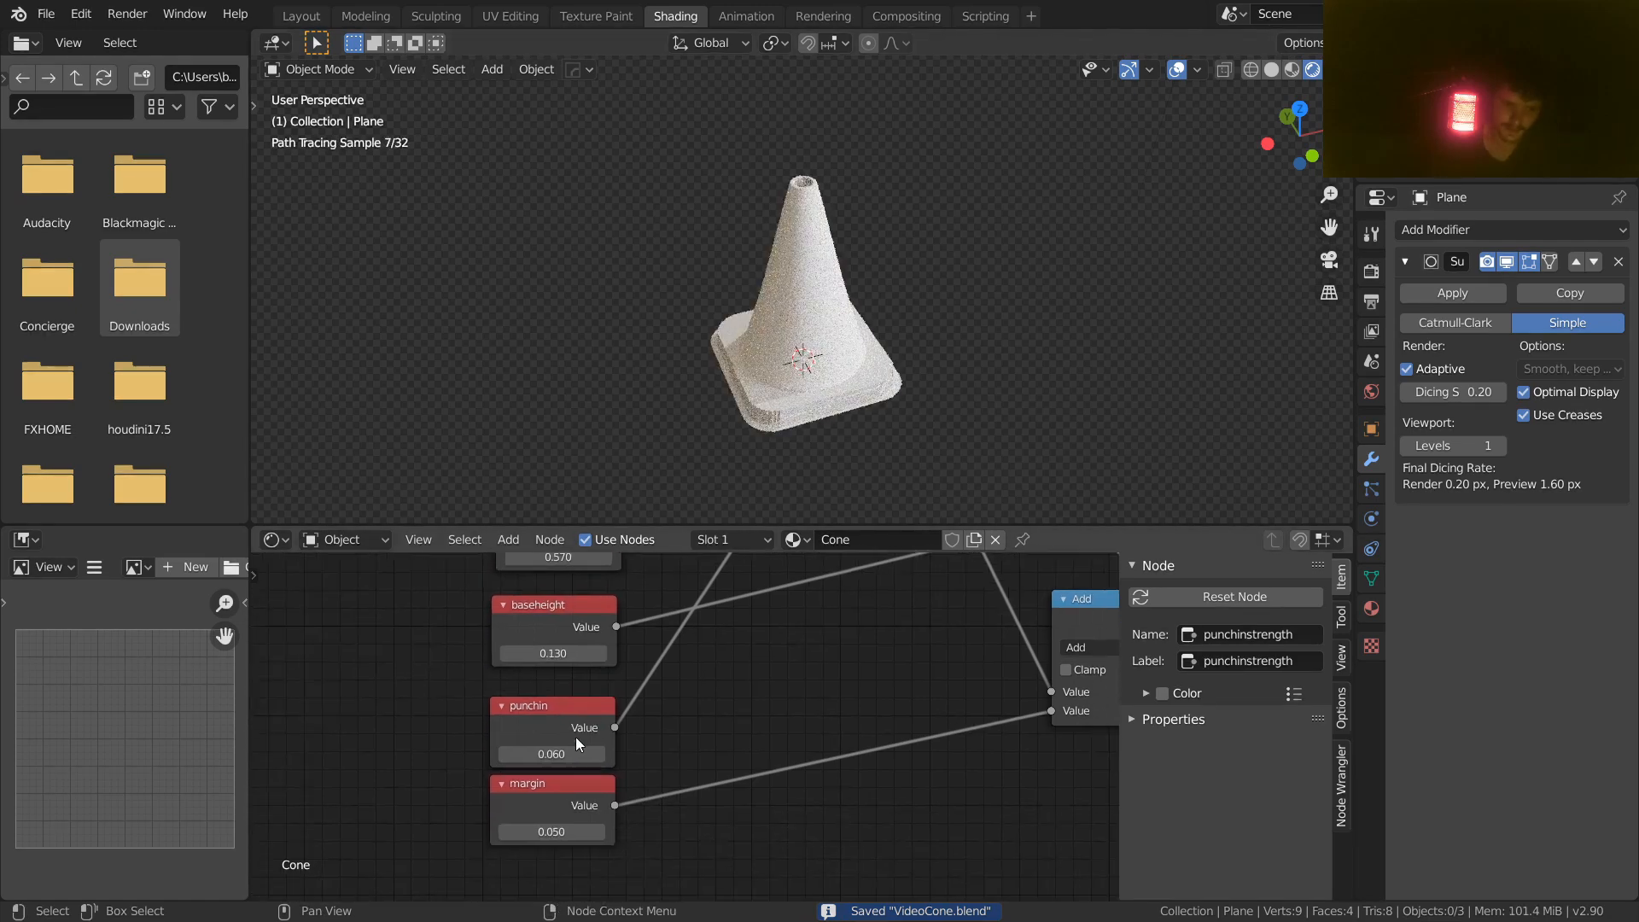
pyautogui.scroll(-2, 863, 263)
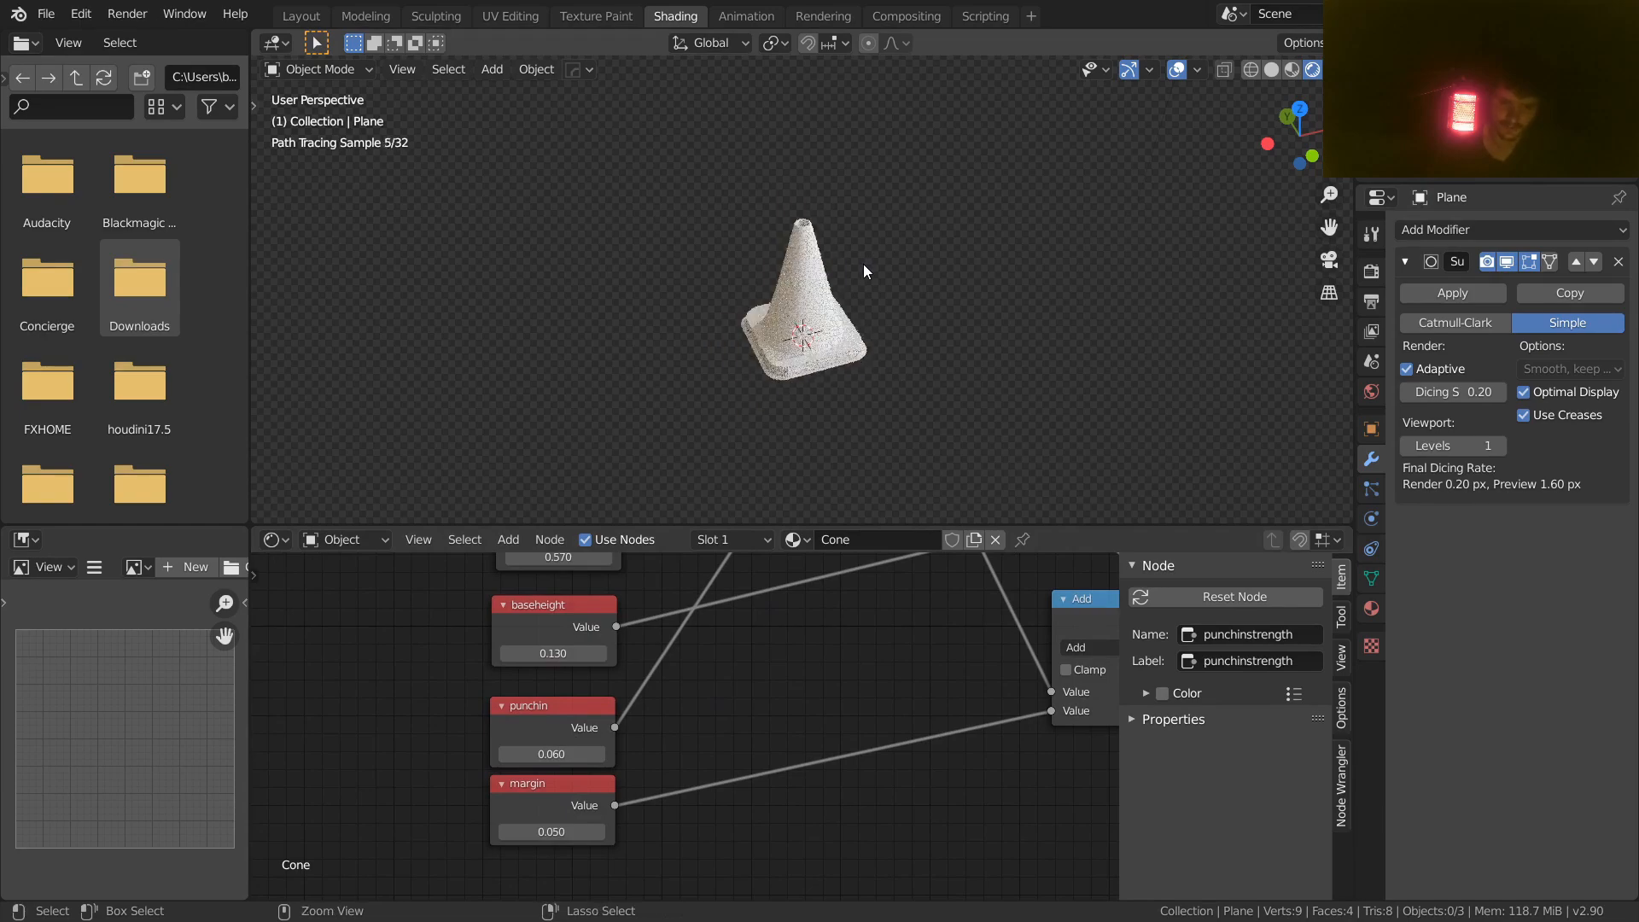
pyautogui.hotkey('ctrl', 's')
pyautogui.scroll(4, 864, 279)
pyautogui.scroll(-2, 867, 357)
pyautogui.moveTo(868, 357); pyautogui.dragTo(915, 301, button='middle')
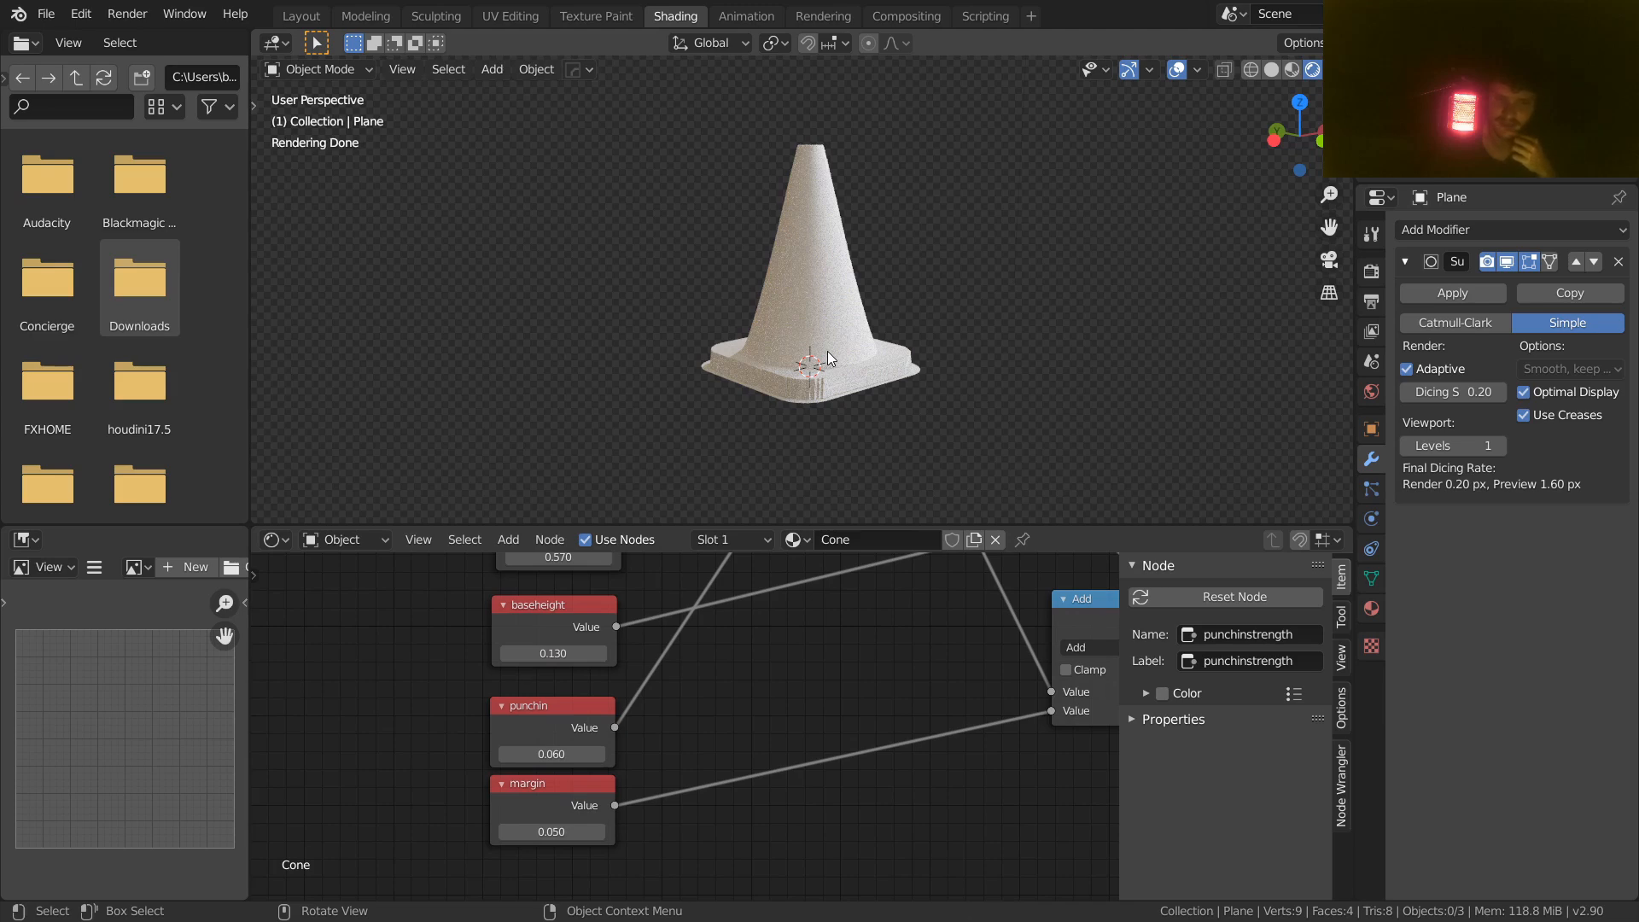
pyautogui.moveTo(828, 351); pyautogui.dragTo(813, 409, button='middle')
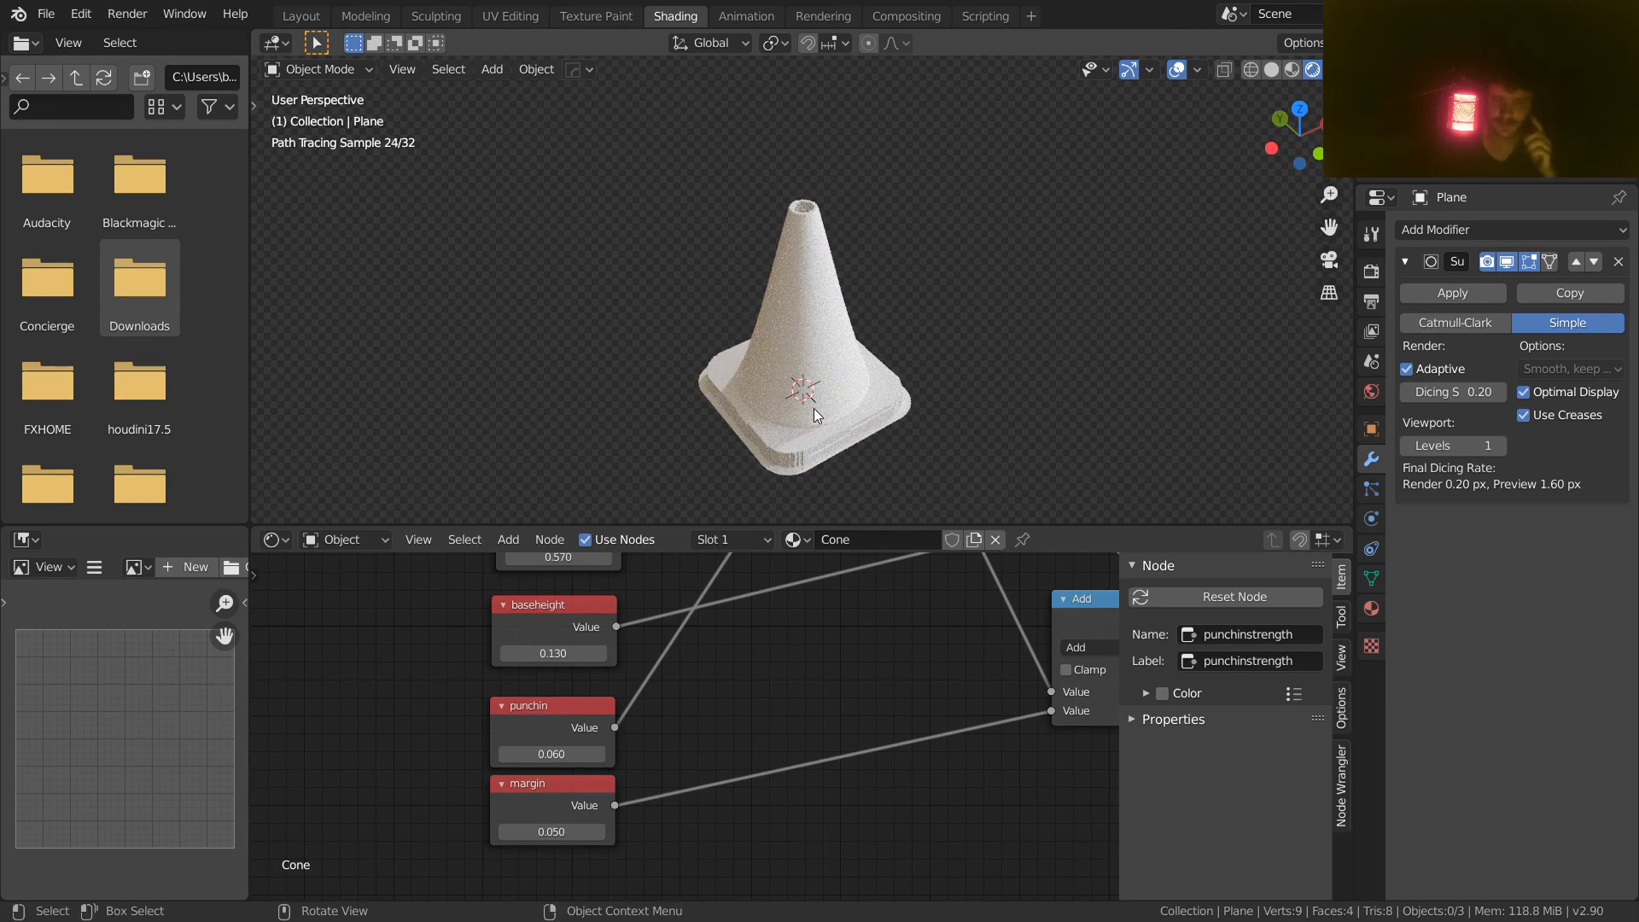
pyautogui.click(813, 408)
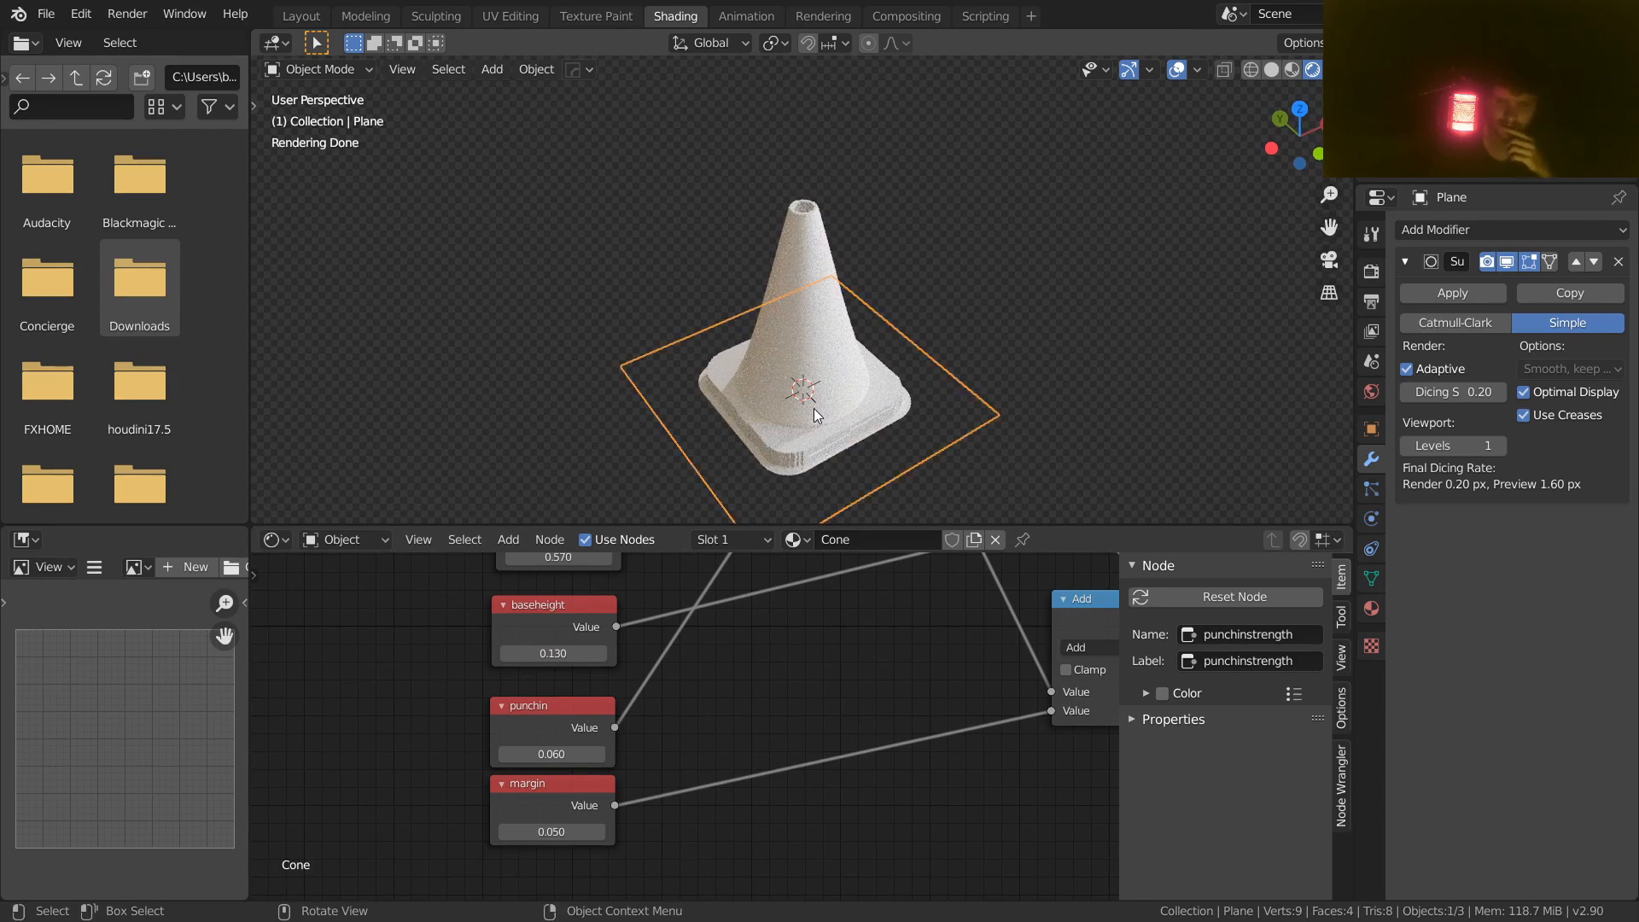
pyautogui.hotkey('ctrl', 's')
pyautogui.click(994, 303)
pyautogui.moveTo(990, 314)
pyautogui.mouseDown(button='middle')
pyautogui.moveTo(791, 347)
pyautogui.moveTo(852, 310)
pyautogui.mouseUp(button='middle')
# Step: Move the Texture Coordinate node to the head of the parameter column, directly above coneheight
pyautogui.scroll(-5, 860, 721)
pyautogui.scroll(-1, 860, 717)
pyautogui.moveTo(828, 674); pyautogui.dragTo(650, 812, button='middle')
pyautogui.scroll(-5, 623, 776)
pyautogui.moveTo(723, 730); pyautogui.dragTo(772, 735, button='middle')
pyautogui.scroll(5, 707, 712)
pyautogui.scroll(2, 707, 715)
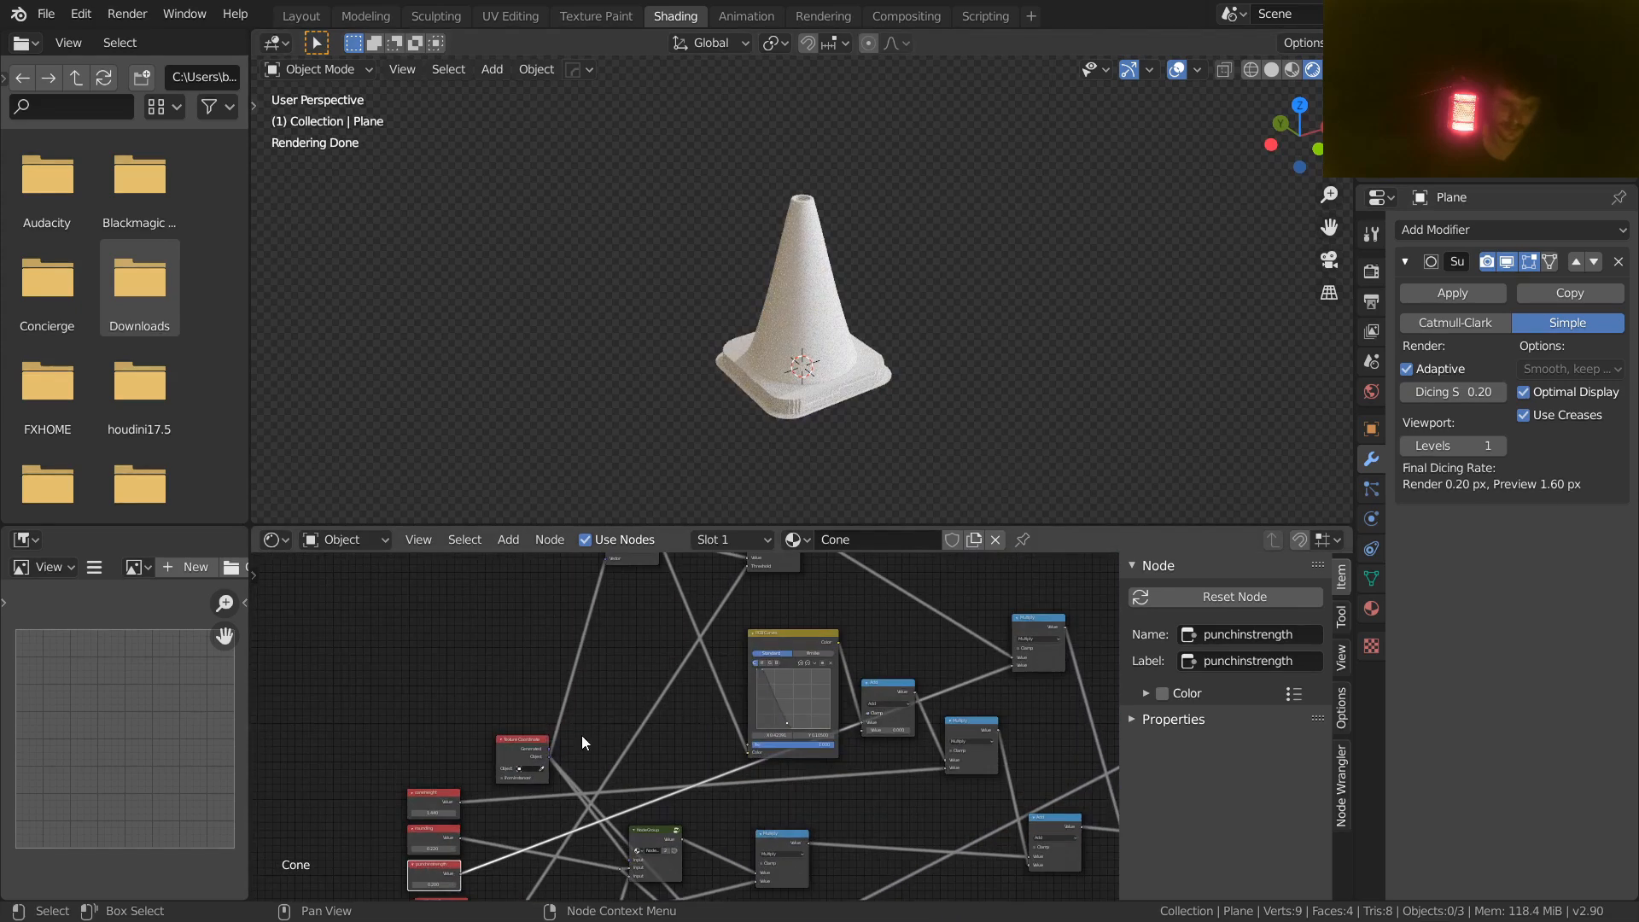
pyautogui.moveTo(547, 745); pyautogui.dragTo(438, 740)
pyautogui.scroll(-6, 424, 741)
pyautogui.moveTo(427, 742); pyautogui.dragTo(442, 661, button='middle')
pyautogui.moveTo(467, 842); pyautogui.dragTo(536, 658)
# Step: Move the RGB Curves node slightly up, closer to the Math node above it, and save the file
pyautogui.moveTo(701, 637); pyautogui.dragTo(536, 746, button='middle')
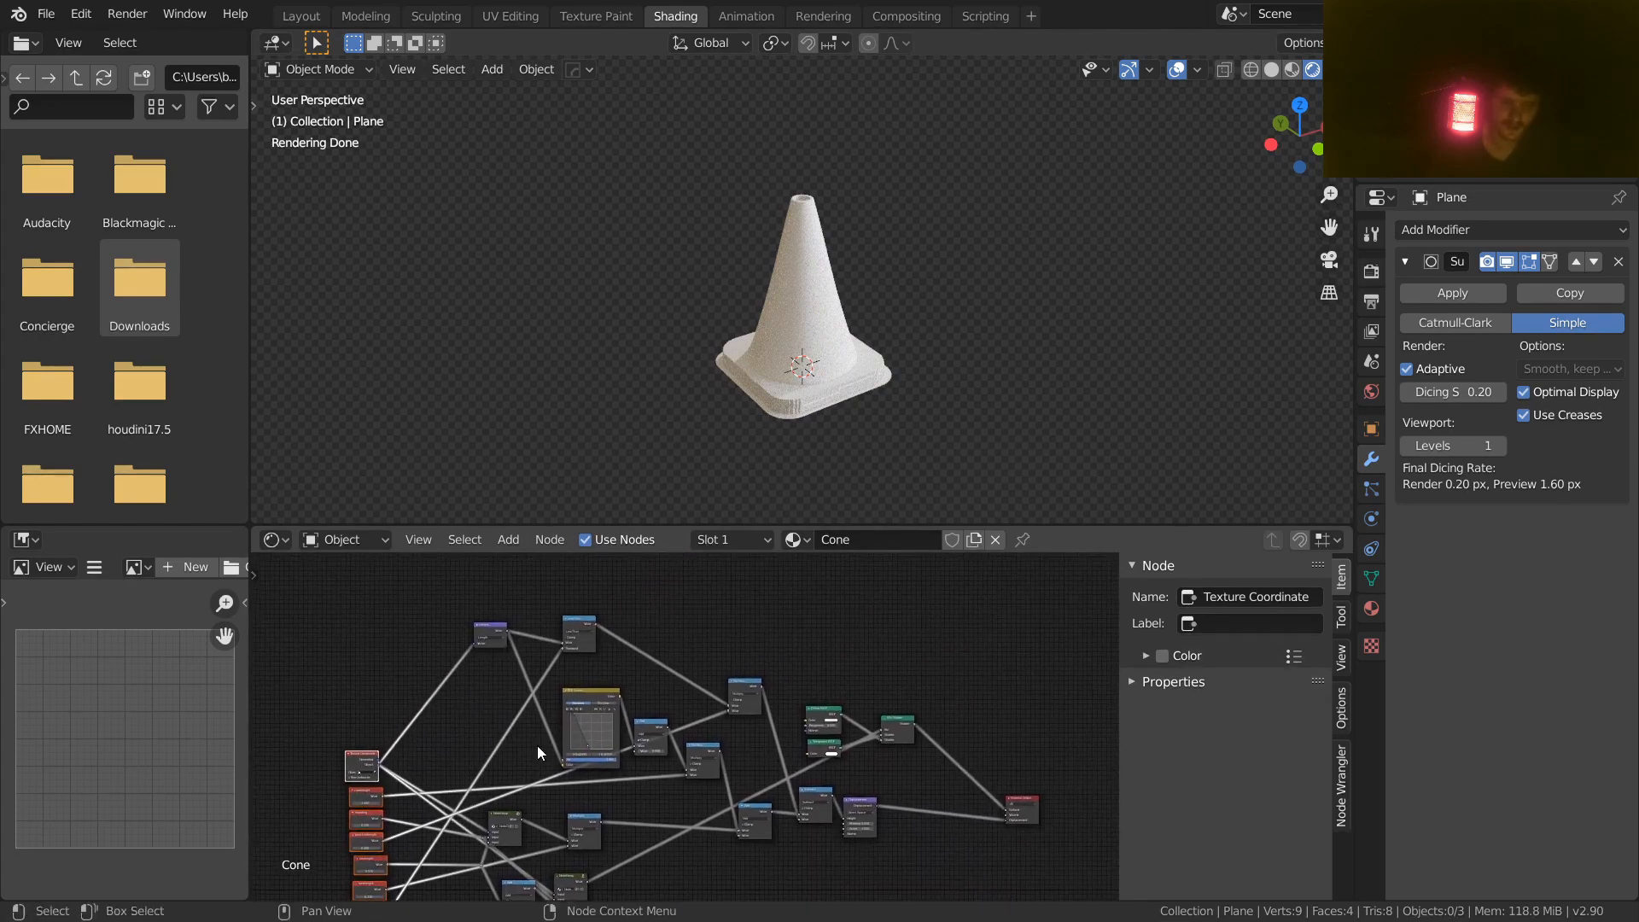
pyautogui.moveTo(444, 602); pyautogui.dragTo(905, 726)
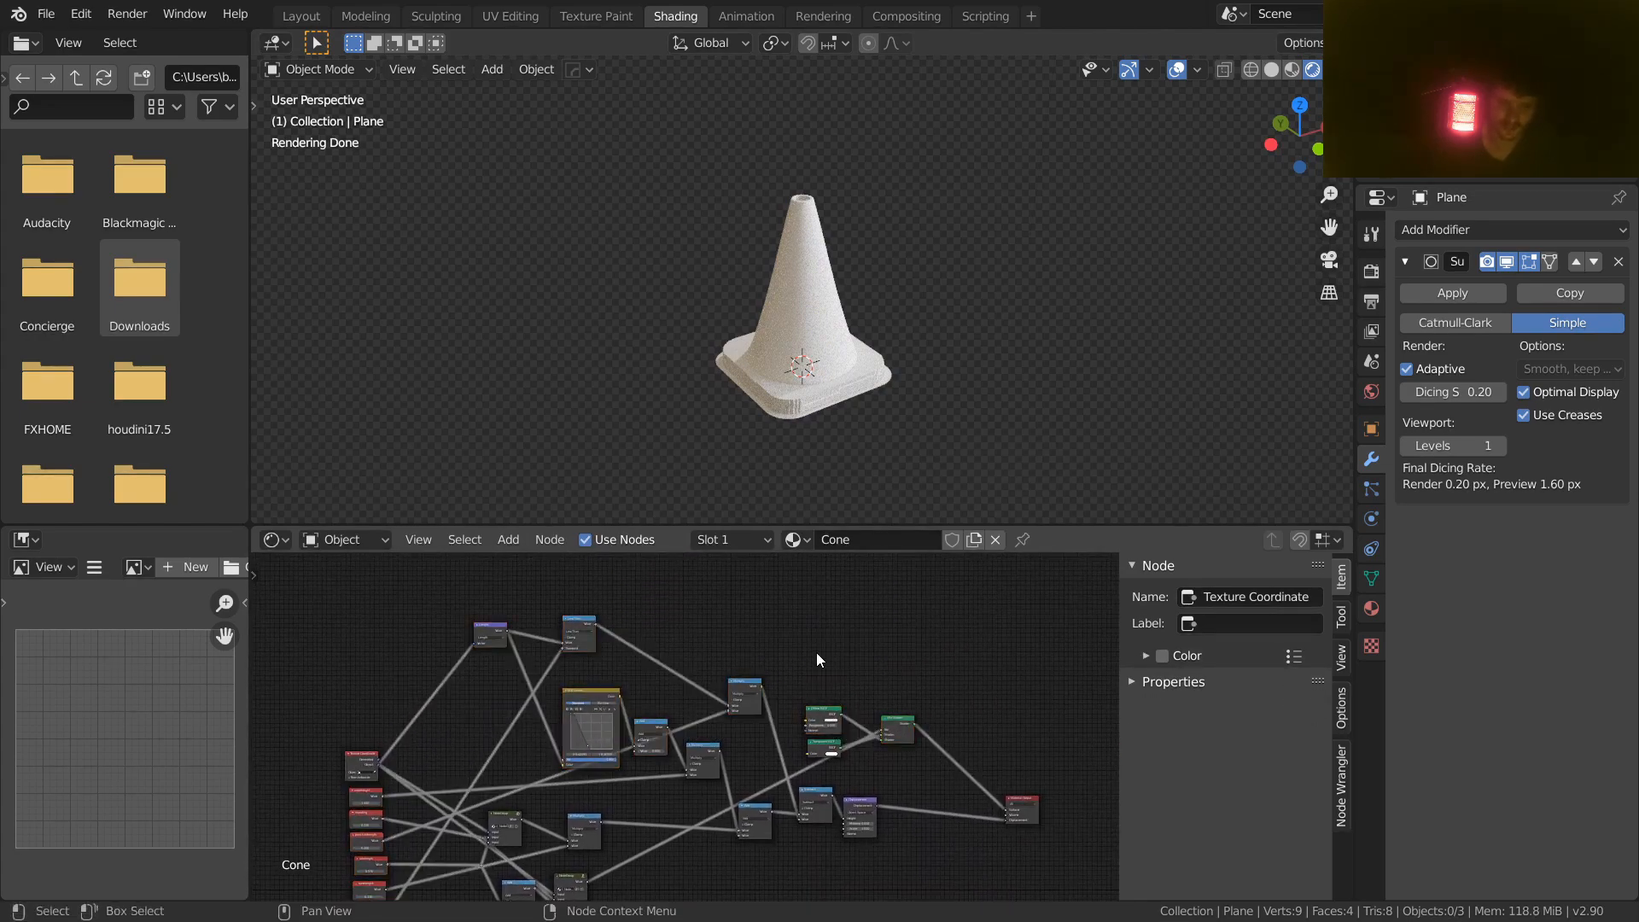
pyautogui.scroll(4, 817, 652)
pyautogui.moveTo(636, 688); pyautogui.dragTo(733, 666, button='middle')
pyautogui.moveTo(595, 627); pyautogui.dragTo(592, 602)
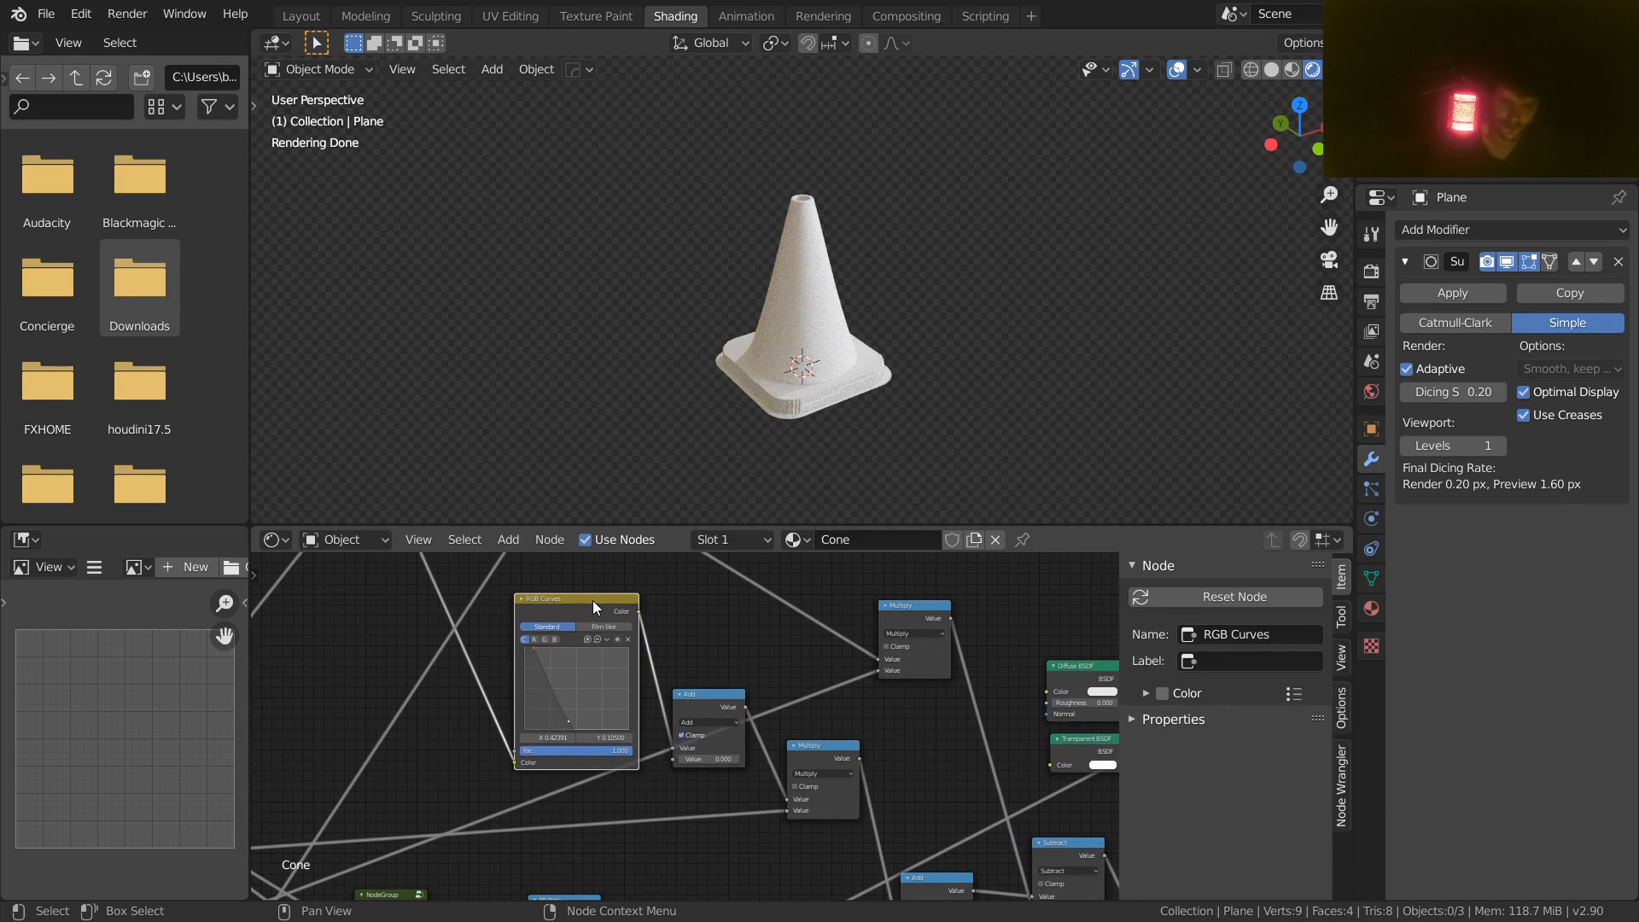
pyautogui.press('Home')
pyautogui.hotkey('ctrl', 's')
pyautogui.moveTo(586, 613); pyautogui.dragTo(580, 675, button='middle')
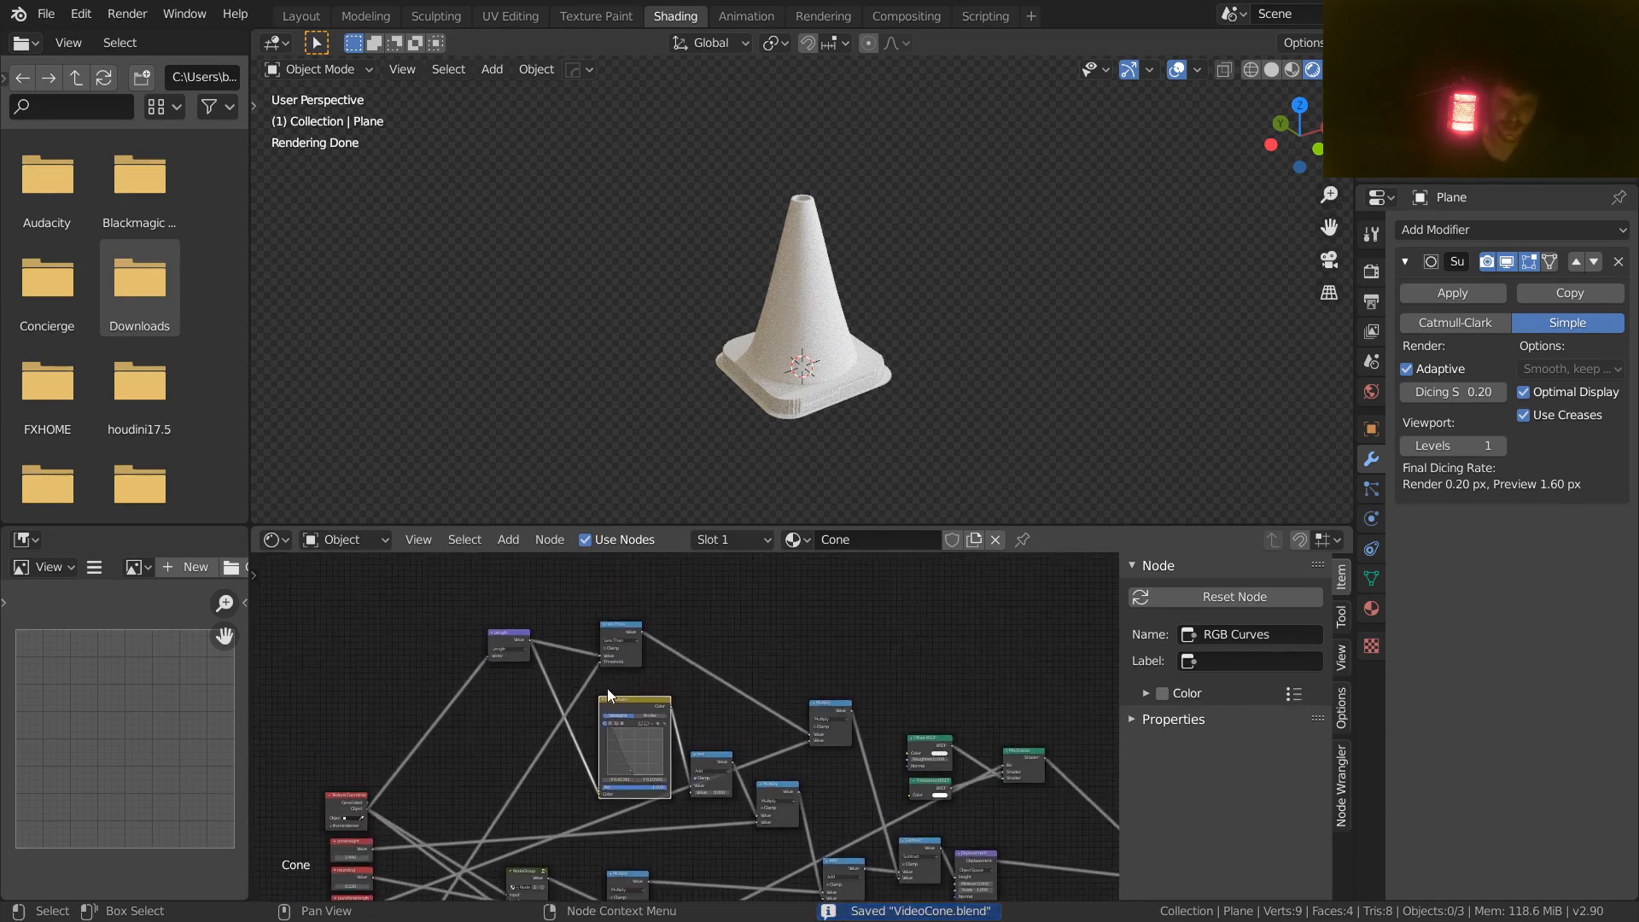
# Step: Tuck the RGB Curves node directly beneath the Math node above it and place the Vector Math node just above Texture Coordinate
pyautogui.moveTo(622, 702); pyautogui.dragTo(620, 684)
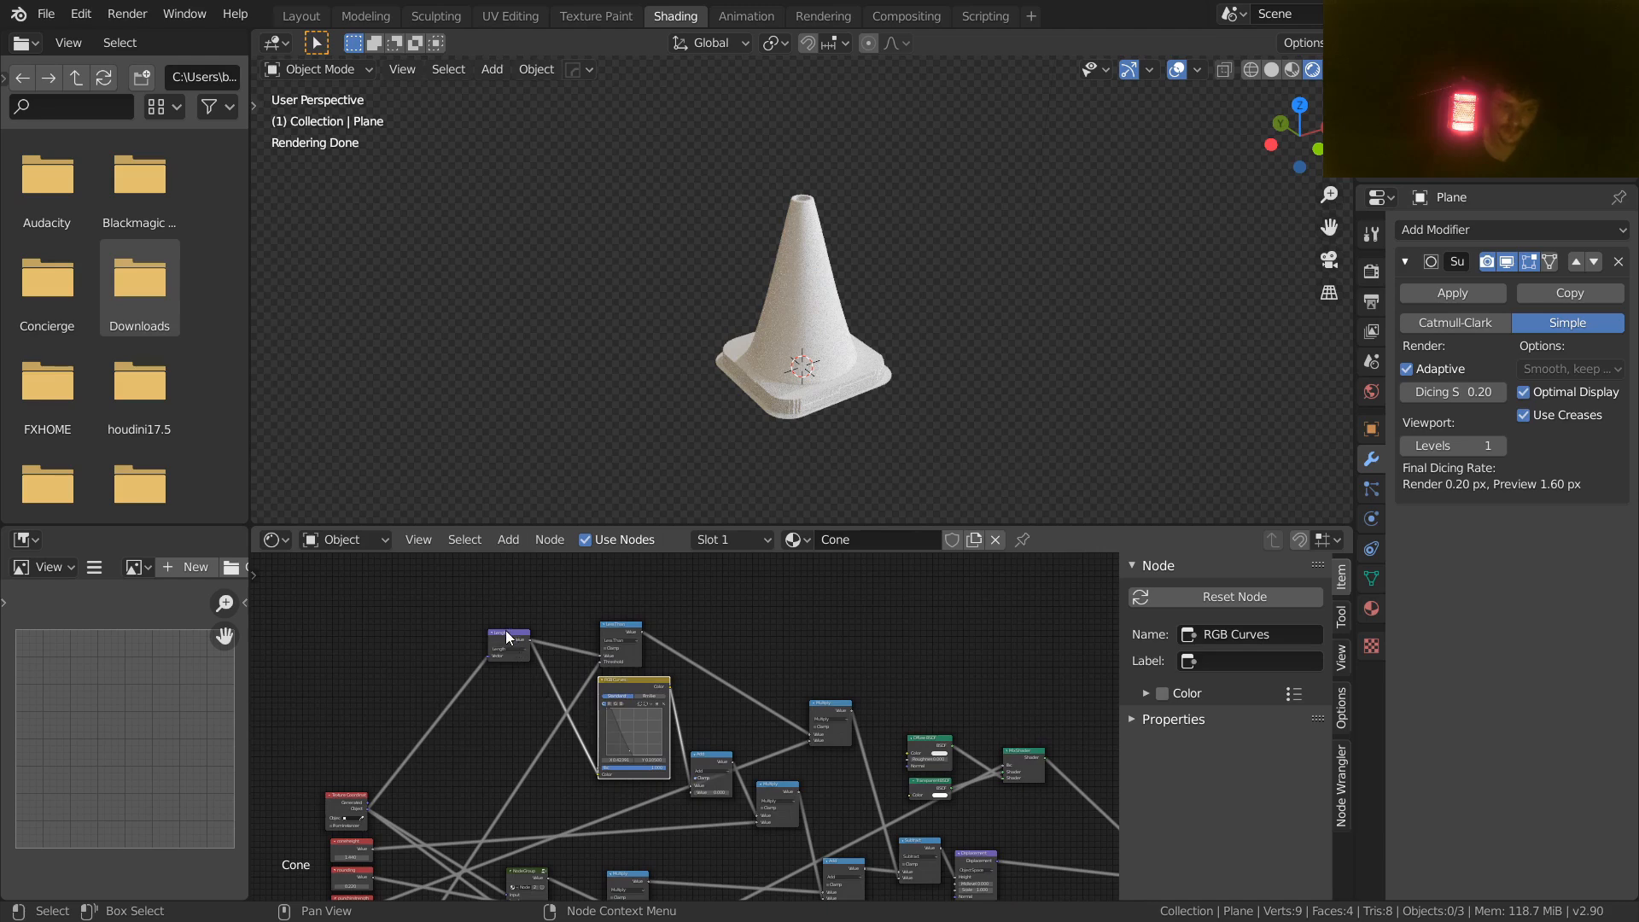
pyautogui.moveTo(510, 633); pyautogui.dragTo(372, 751)
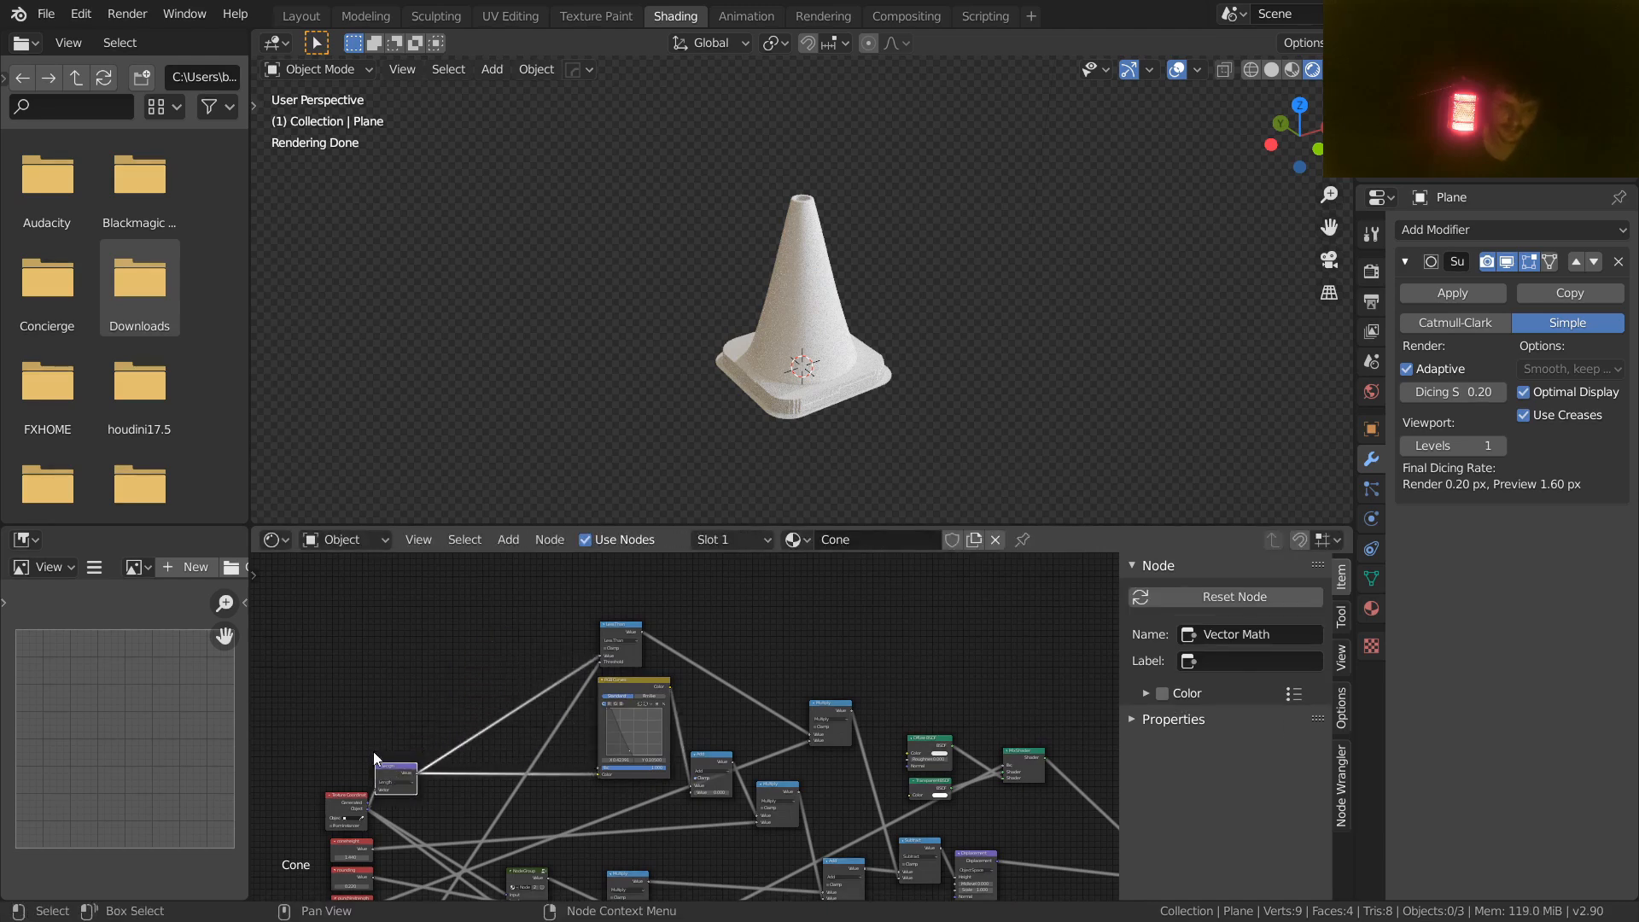
# Step: Combine the RGB Curves node and the four Math nodes around it into a node group, return to the main tree, and save the file
pyautogui.moveTo(564, 710); pyautogui.dragTo(518, 695, button='middle')
pyautogui.moveTo(500, 795); pyautogui.dragTo(734, 566)
pyautogui.hotkey('ctrl', 'g')
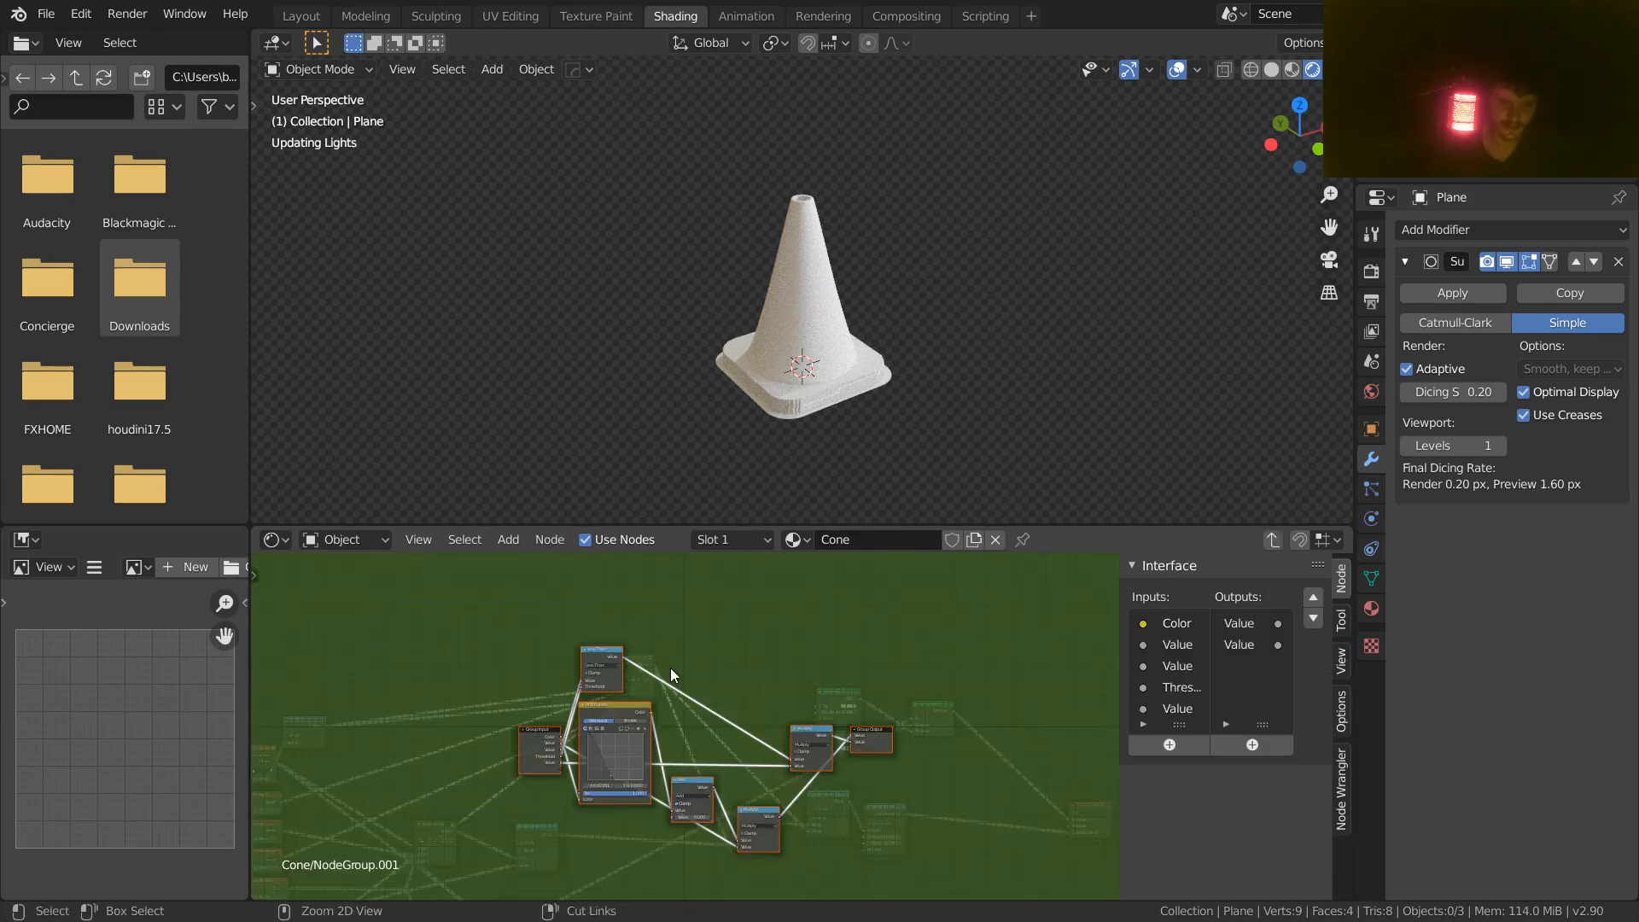
pyautogui.click(1273, 540)
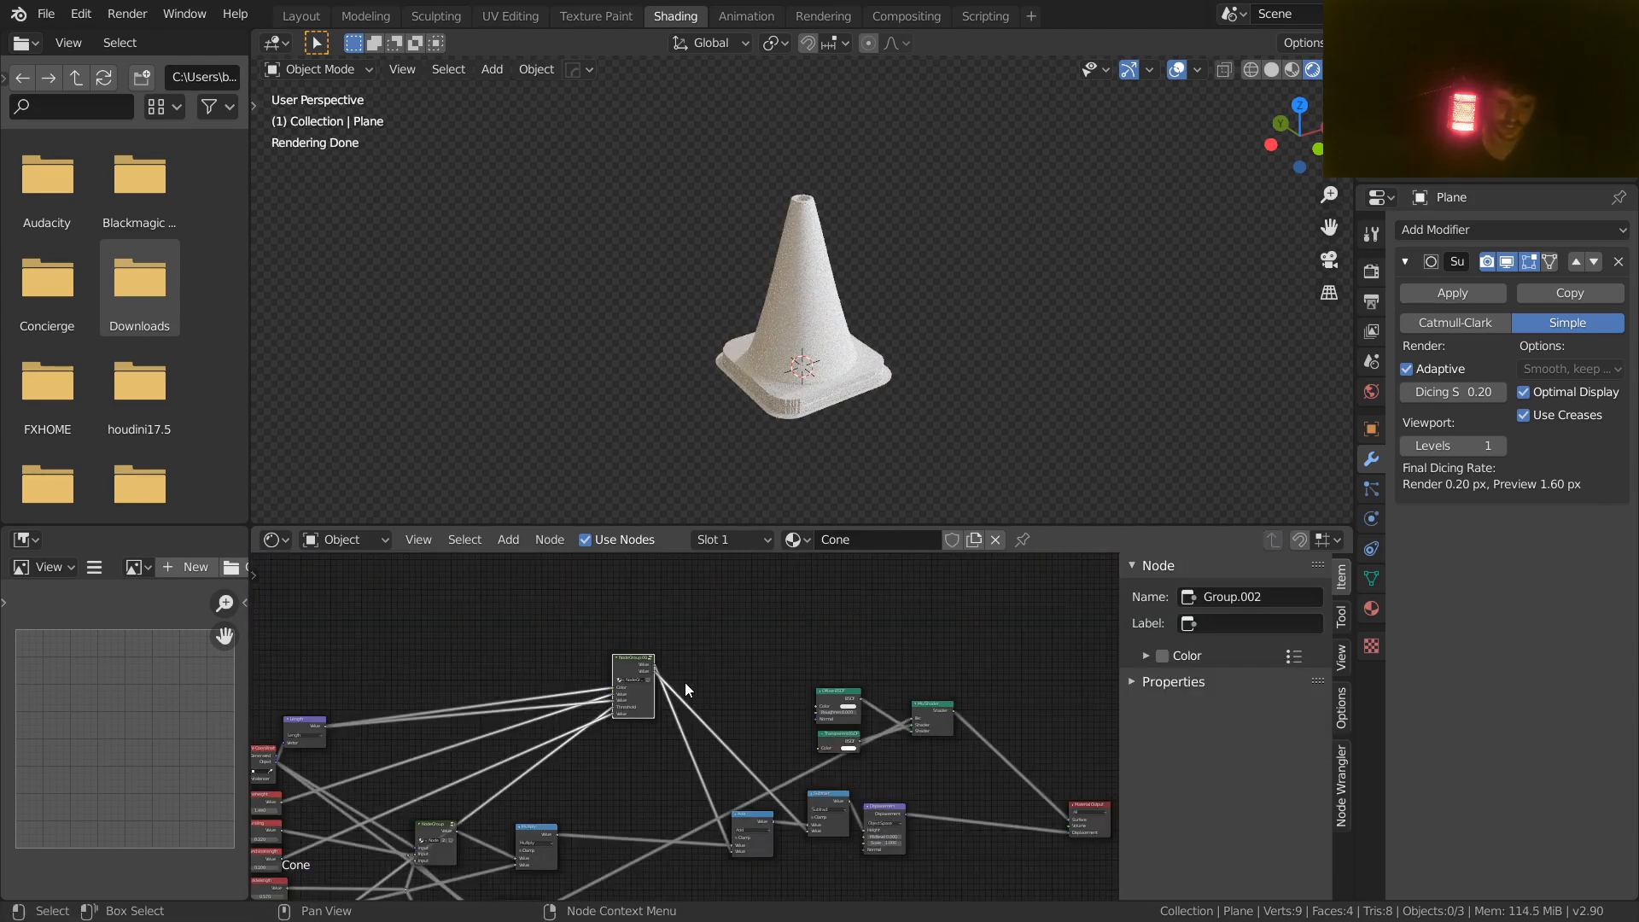
pyautogui.moveTo(644, 659); pyautogui.dragTo(684, 726)
pyautogui.scroll(10, 716, 748)
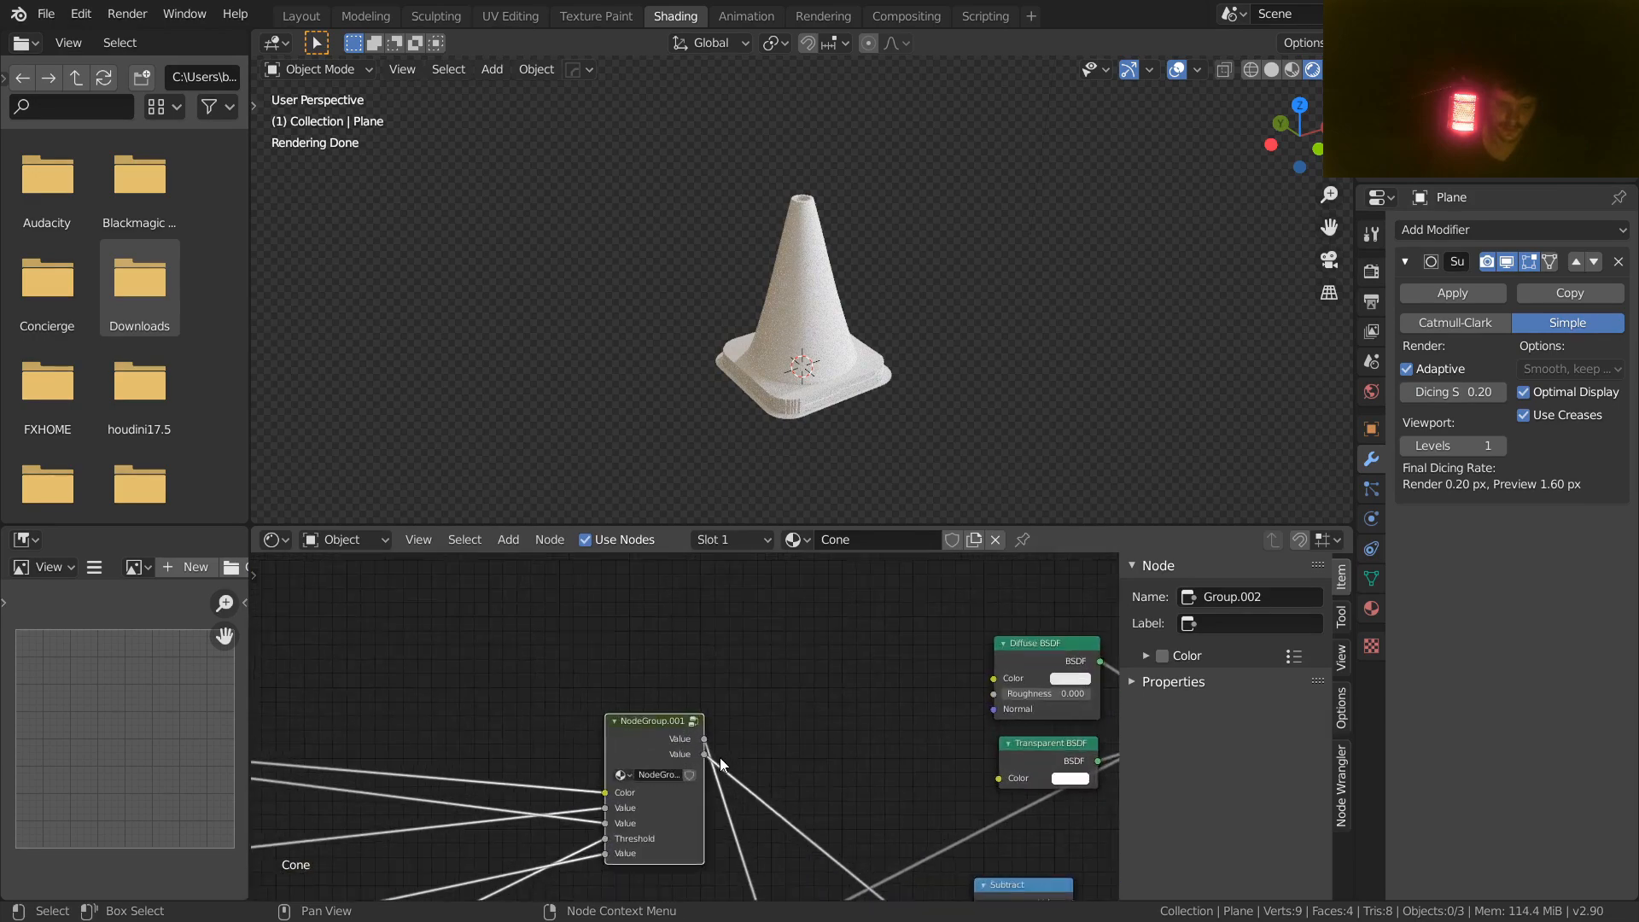
pyautogui.scroll(-8, 720, 756)
pyautogui.hotkey('ctrl', 's')
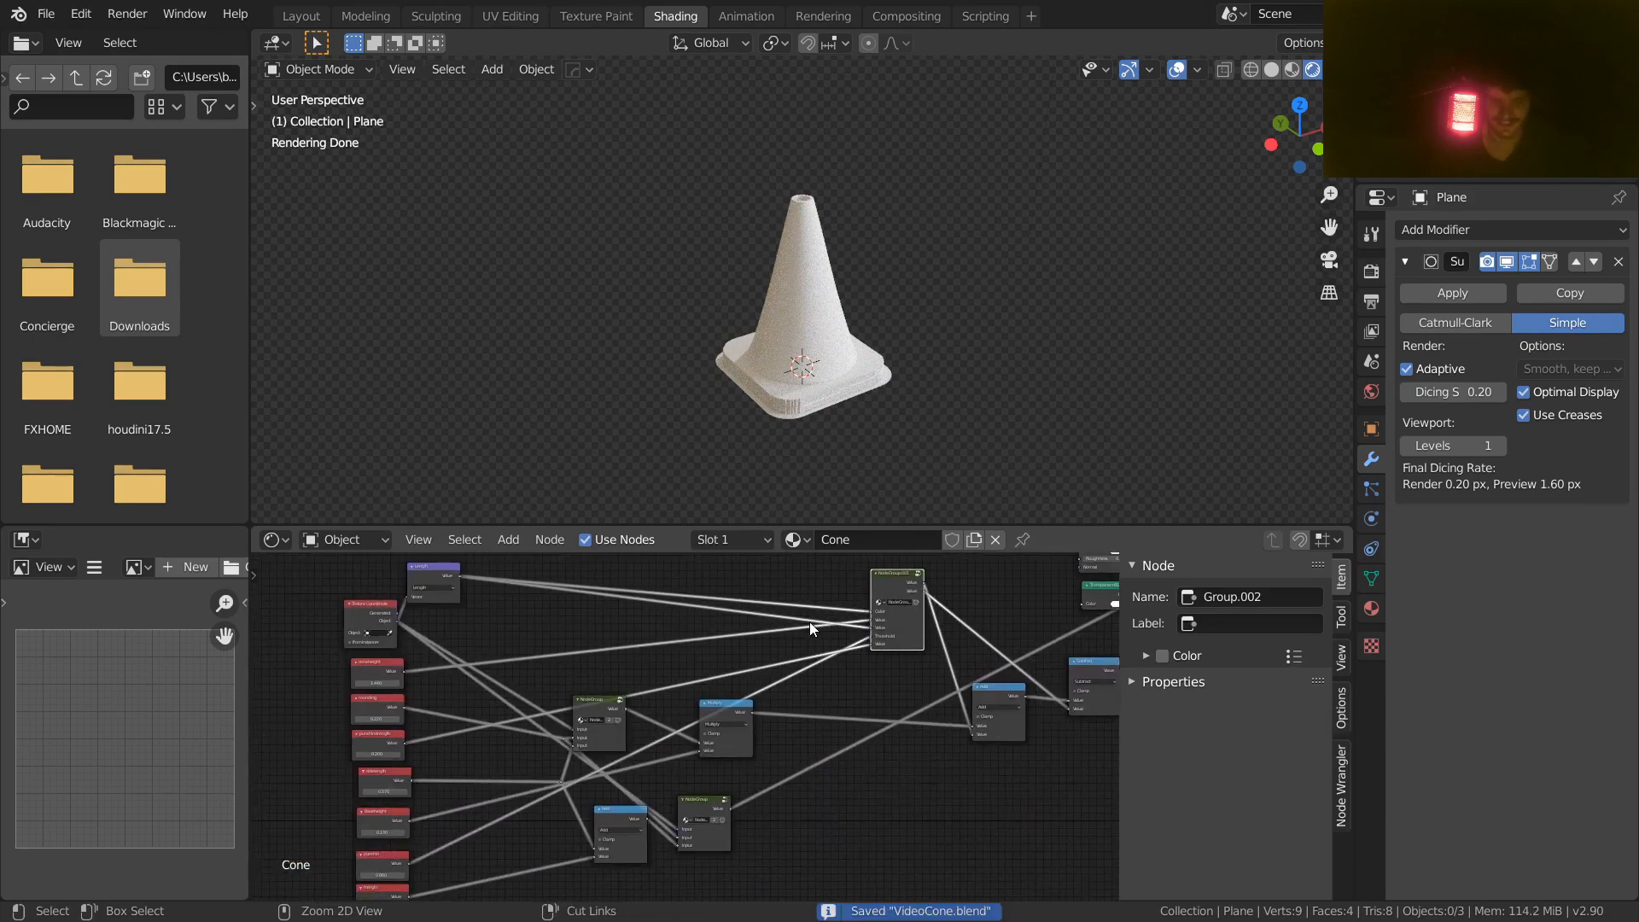
# Step: Stack the three node groups in one column beside the parameter nodes, shifting the lower Math node out of the way
pyautogui.moveTo(893, 572); pyautogui.dragTo(589, 606)
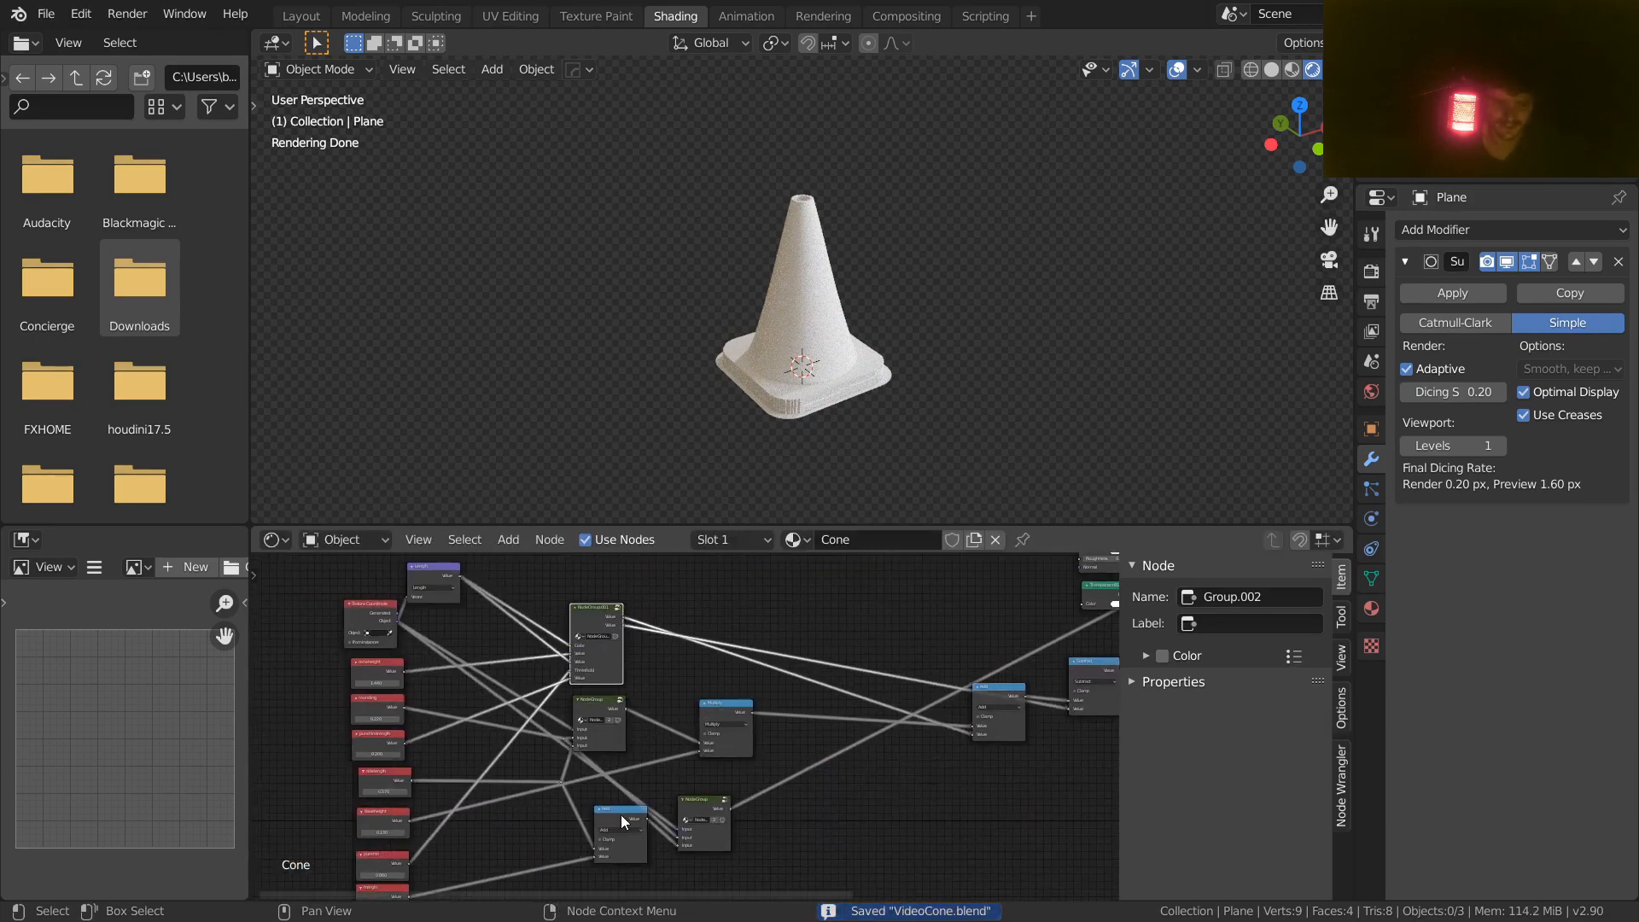
pyautogui.moveTo(621, 815); pyautogui.dragTo(560, 833)
pyautogui.moveTo(711, 813); pyautogui.dragTo(610, 780)
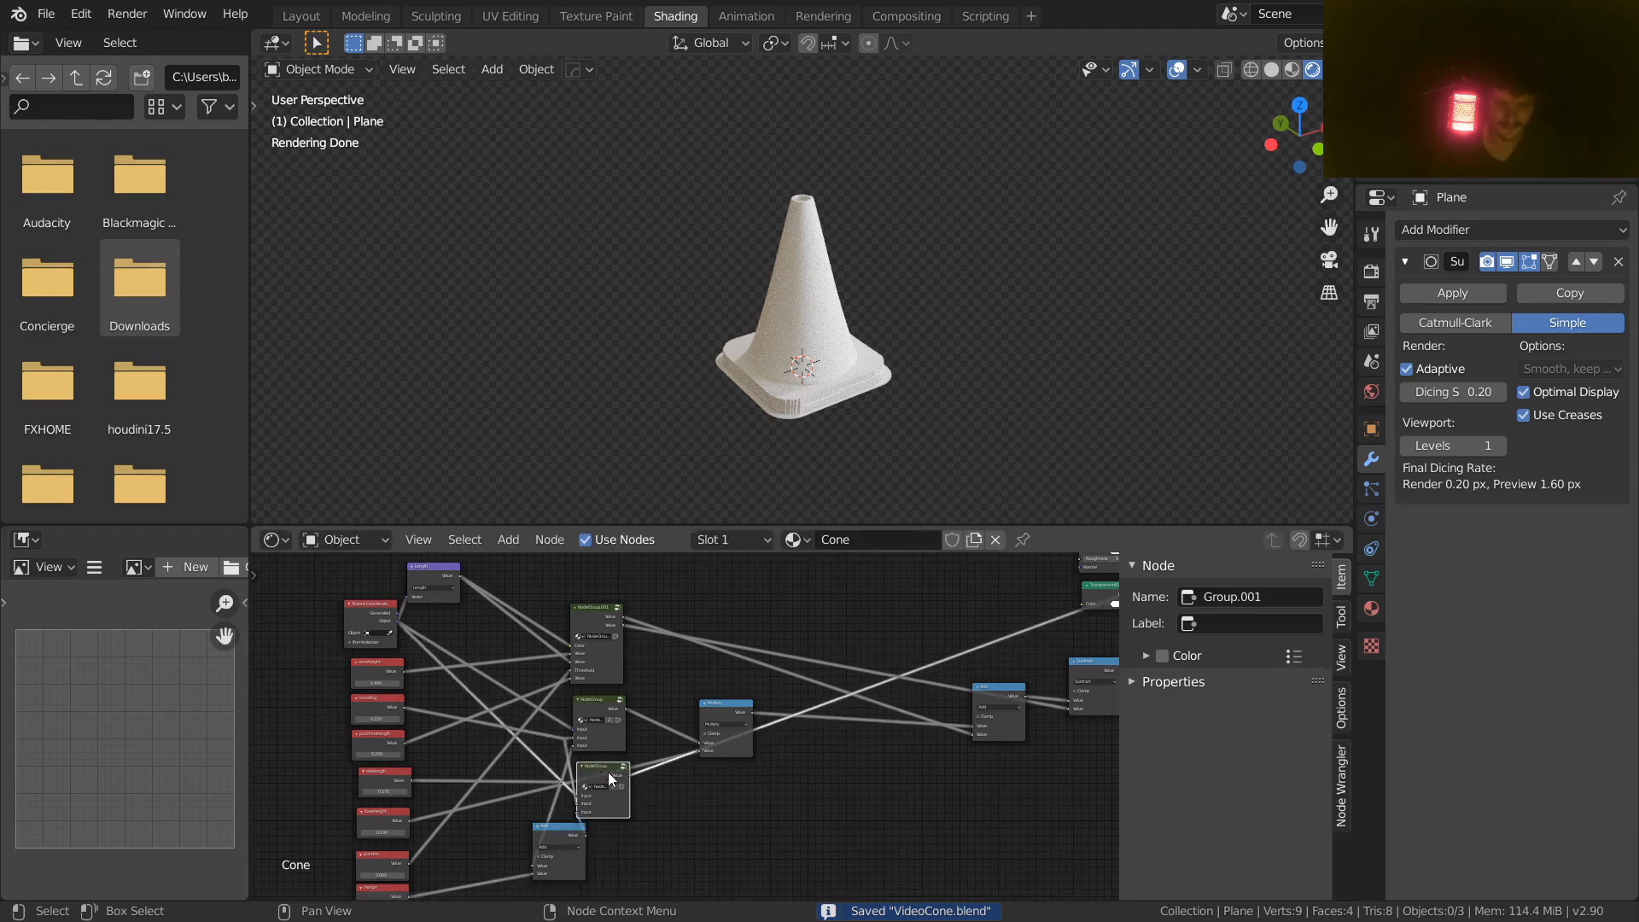
# Step: Move the Multiply node near the final Math nodes and the lower Math node beside the parameter column, and save the file
pyautogui.moveTo(731, 710); pyautogui.dragTo(901, 770)
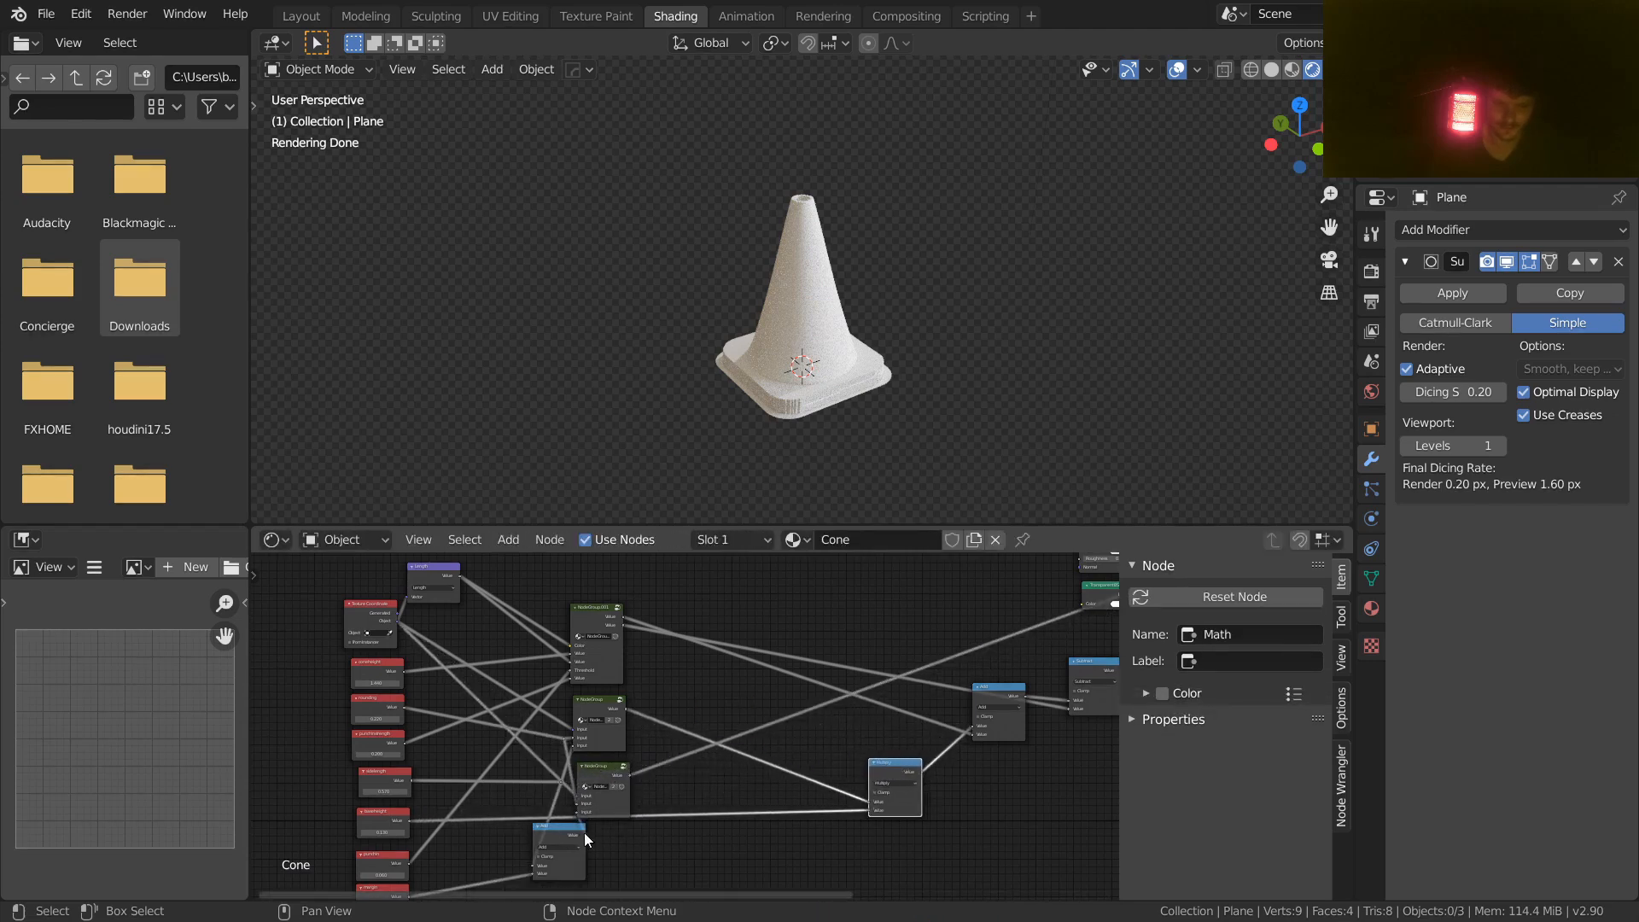
pyautogui.moveTo(572, 840); pyautogui.dragTo(506, 860)
pyautogui.moveTo(518, 829); pyautogui.dragTo(524, 756, button='middle')
pyautogui.press('Home')
pyautogui.hotkey('ctrl', 's')
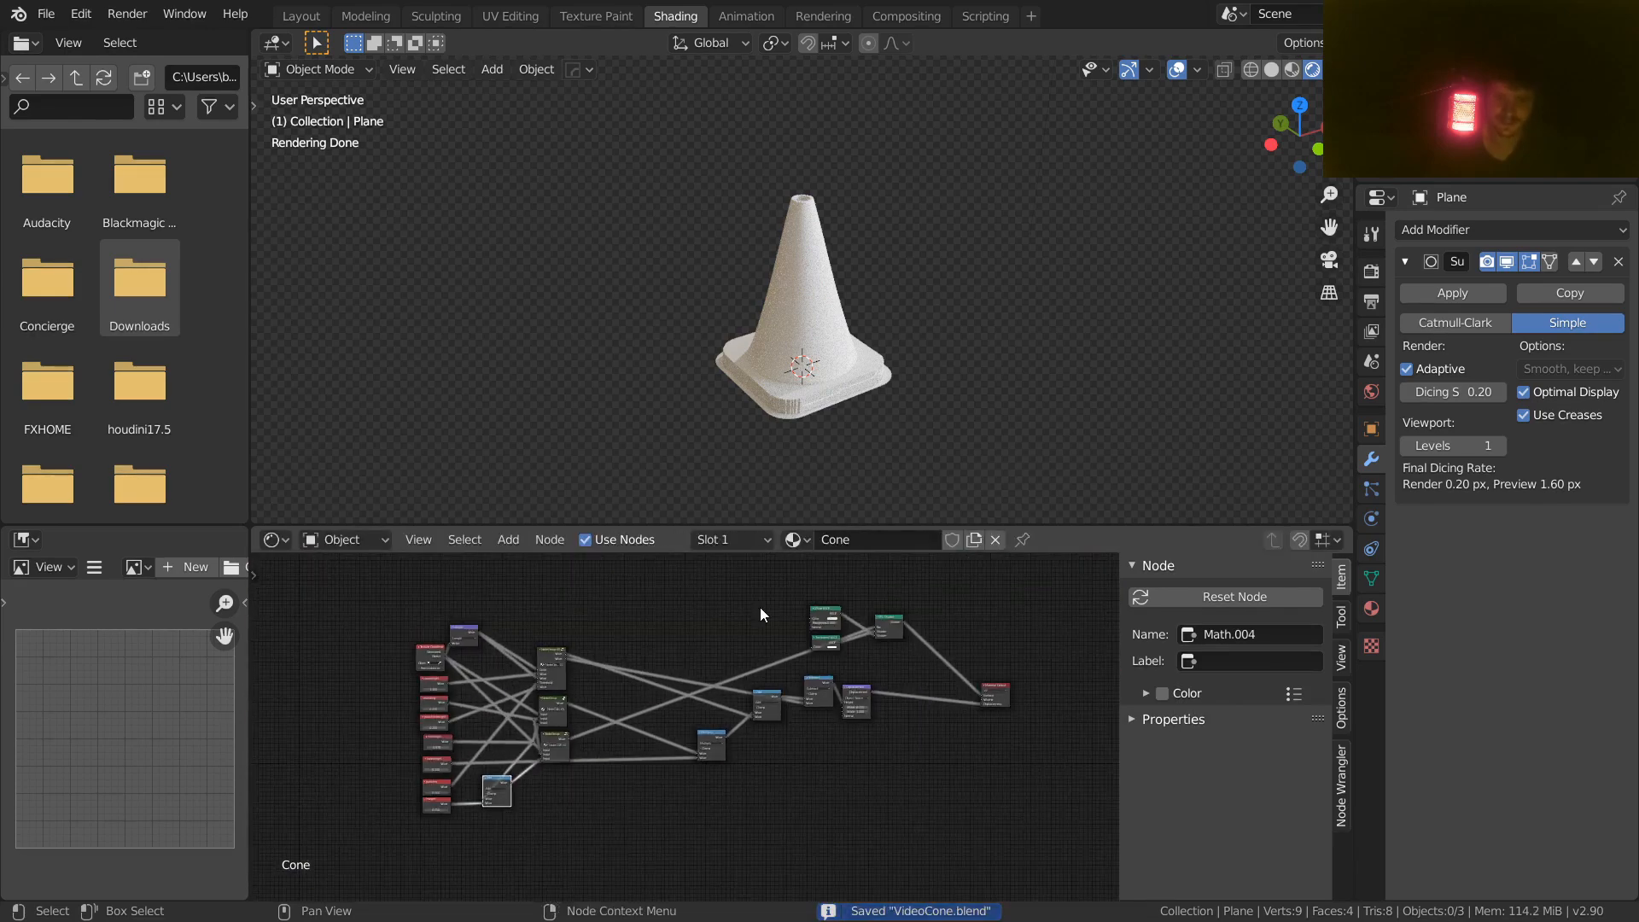